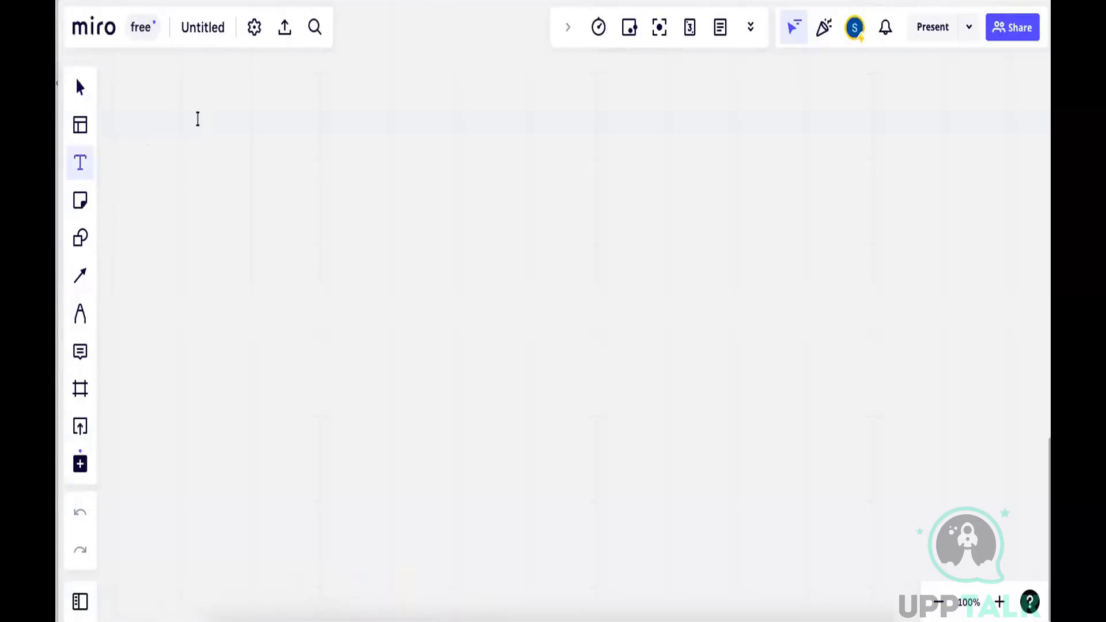
Add a text block near the board's upper left headed "SAP Installation", followed by a blank line
{"action": "left_click", "coordinate": [198, 118]}
{"action": "type", "text": "SAP"}
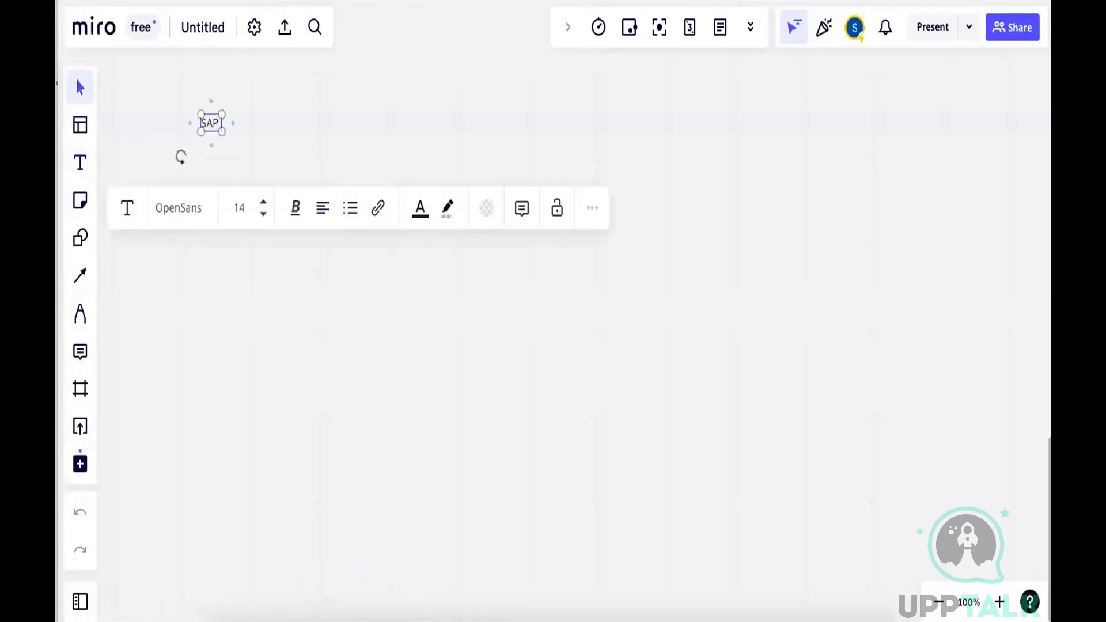
{"action": "type", "text": " Installation"}
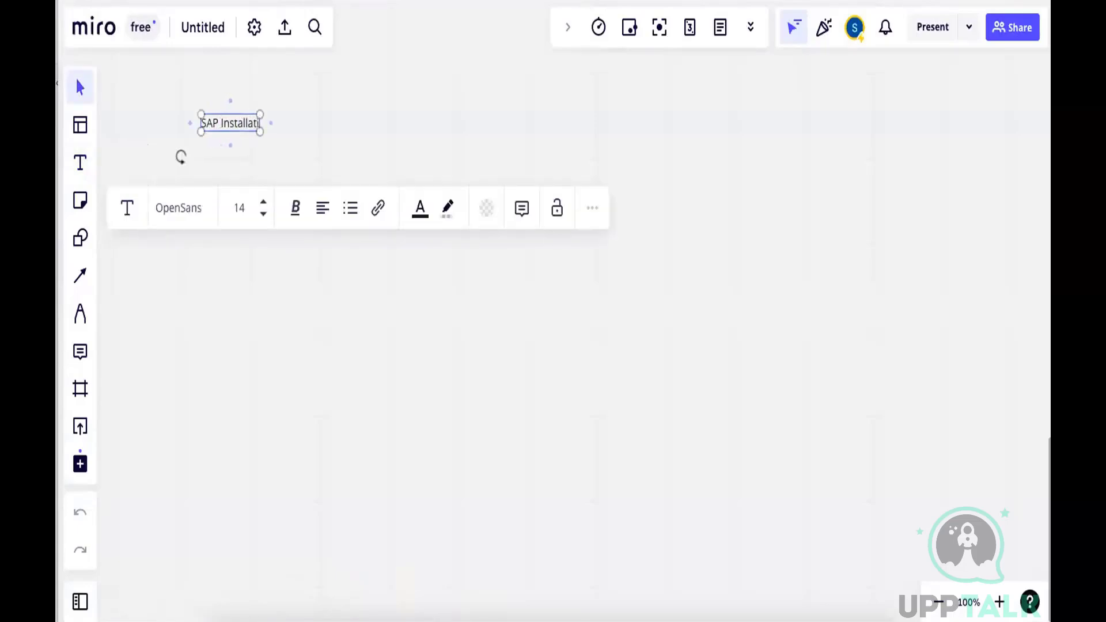
{"action": "key", "text": "Return"}
{"action": "key", "text": "Return"}
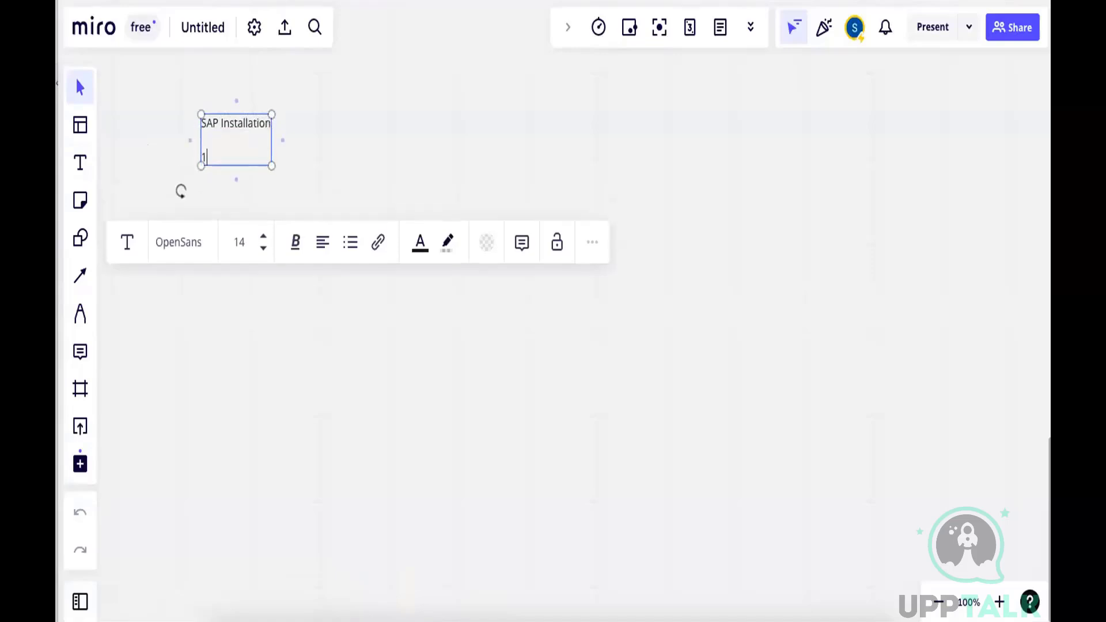
Add the numbered item "1. Client S/W Installation" under the heading and widen the text block to fit it on one line
{"action": "type", "text": "1. Client S/W Insta"}
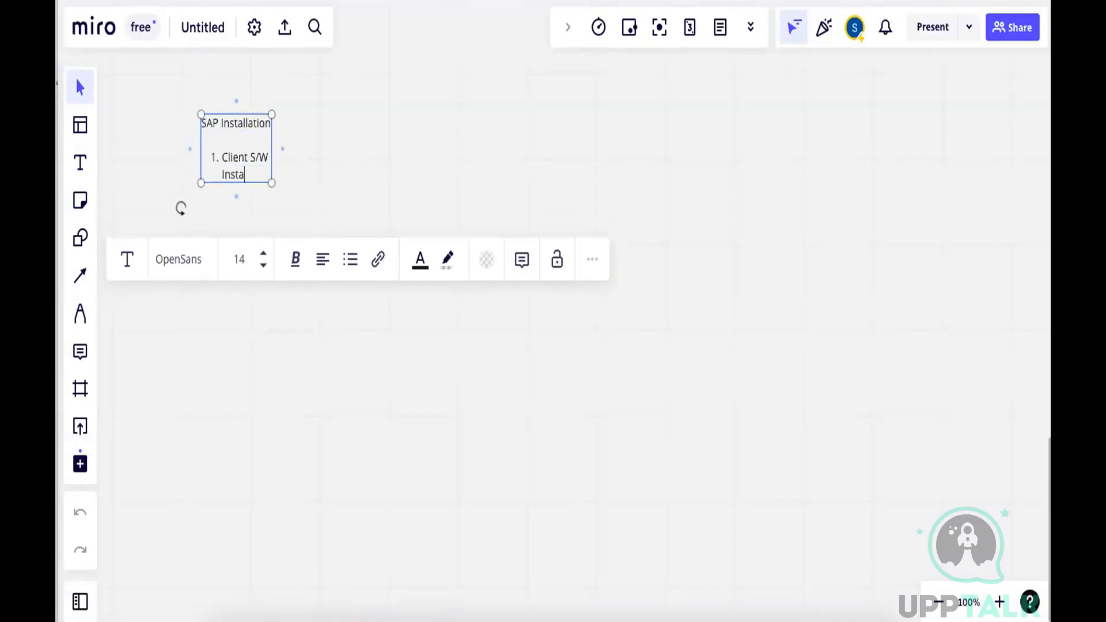
{"action": "type", "text": "llation"}
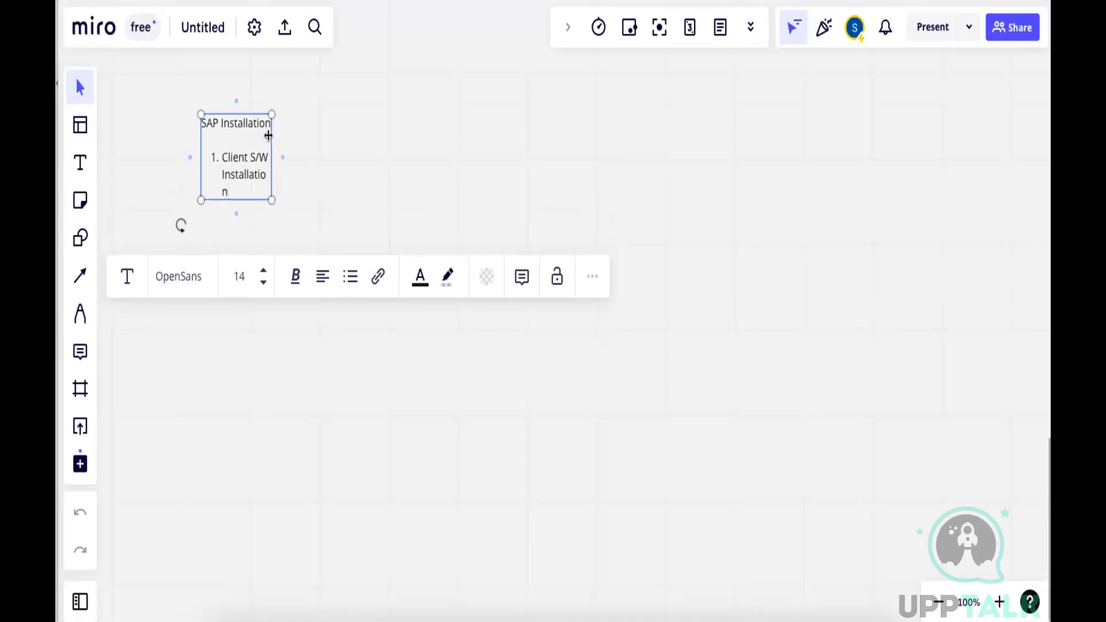
{"action": "left_click_drag", "start_coordinate": [268, 135], "coordinate": [473, 119]}
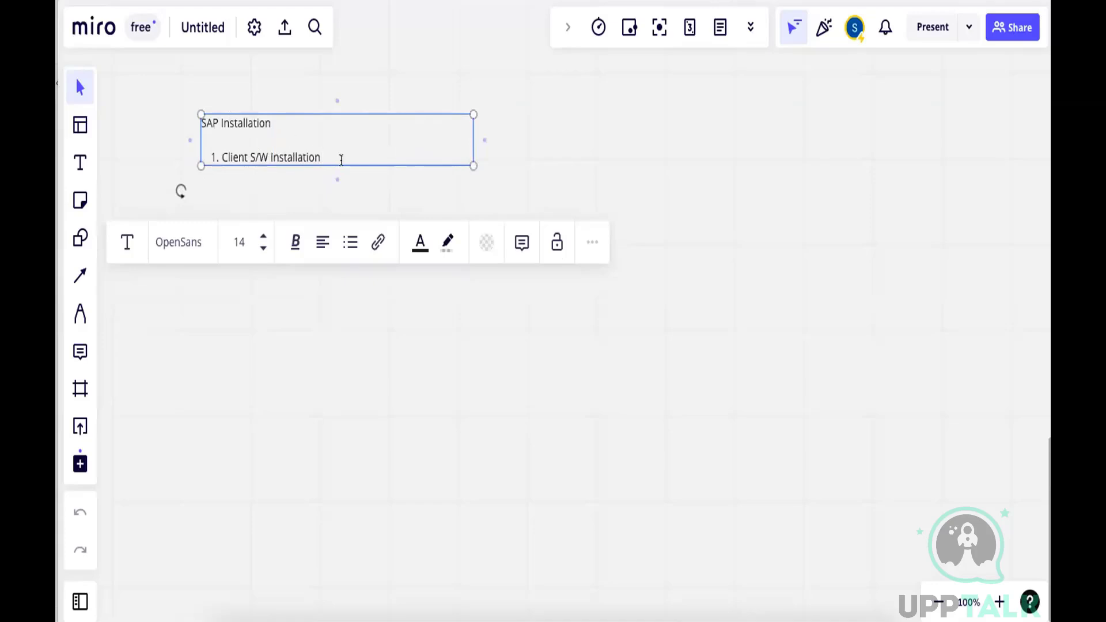
Append ": Individually on each end user pc" to item 1 and widen the text block to keep it on one line
{"action": "type", "text": ": Individually on each end"}
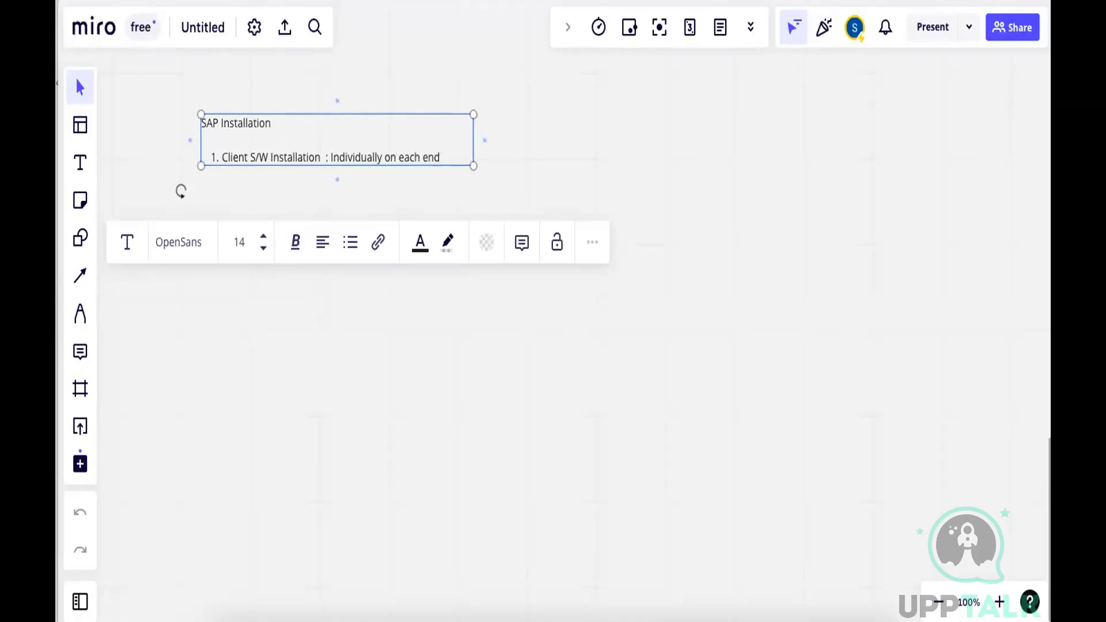
{"action": "type", "text": " user pc"}
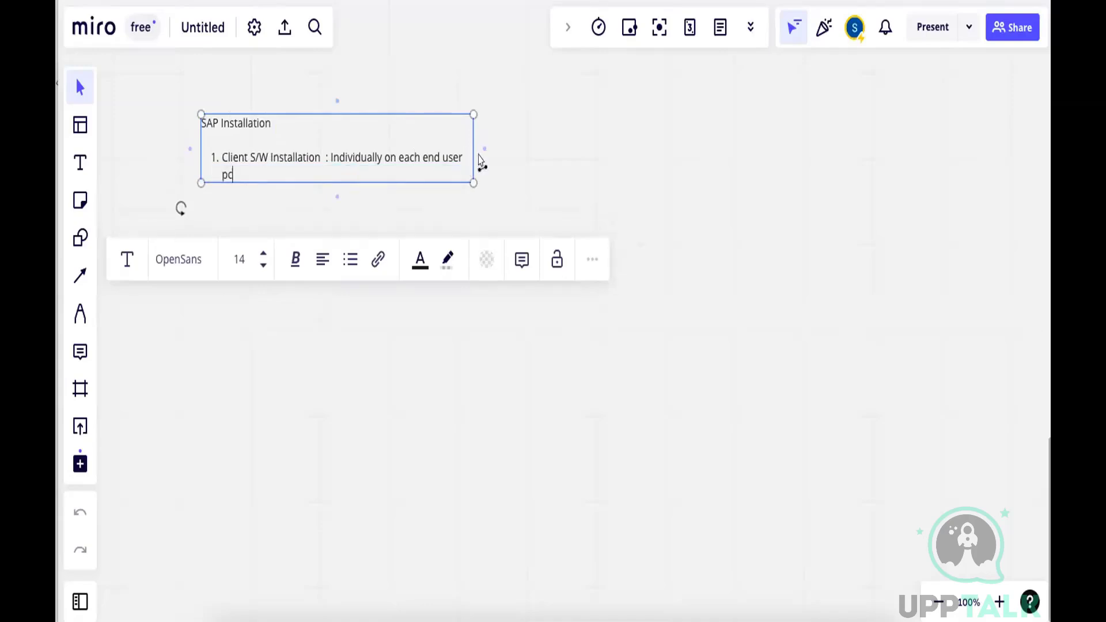
{"action": "left_click_drag", "start_coordinate": [471, 128], "coordinate": [512, 127]}
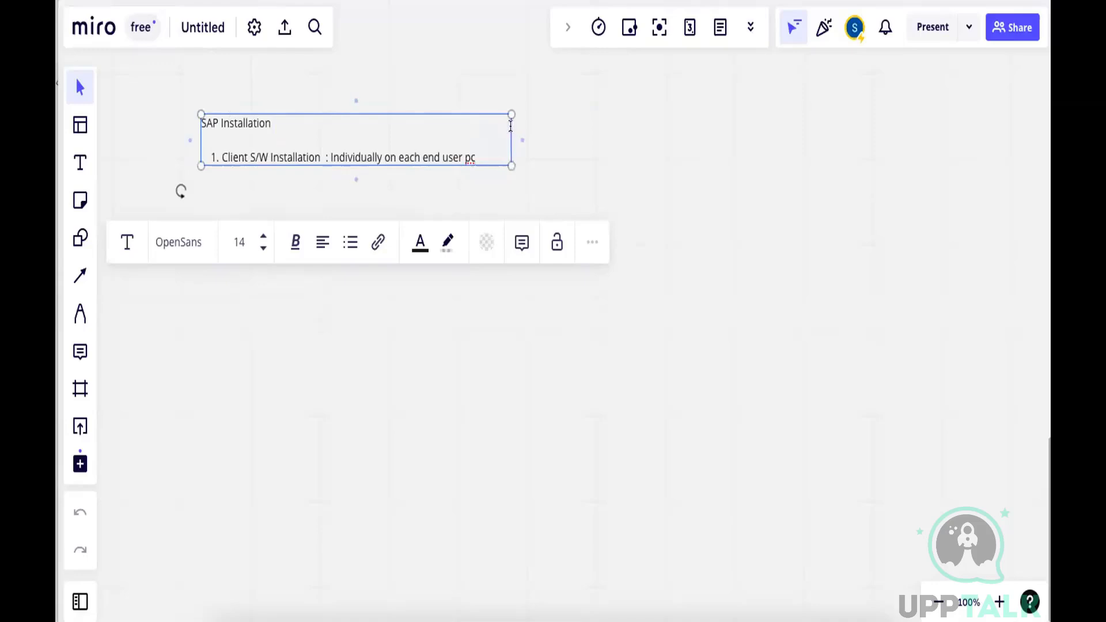
Insert "(SAP GUI)" after "Client S/W Installation" in item 1 and widen the text block to make room
{"action": "left_click", "coordinate": [321, 156]}
{"action": "type", "text": "(SAP"}
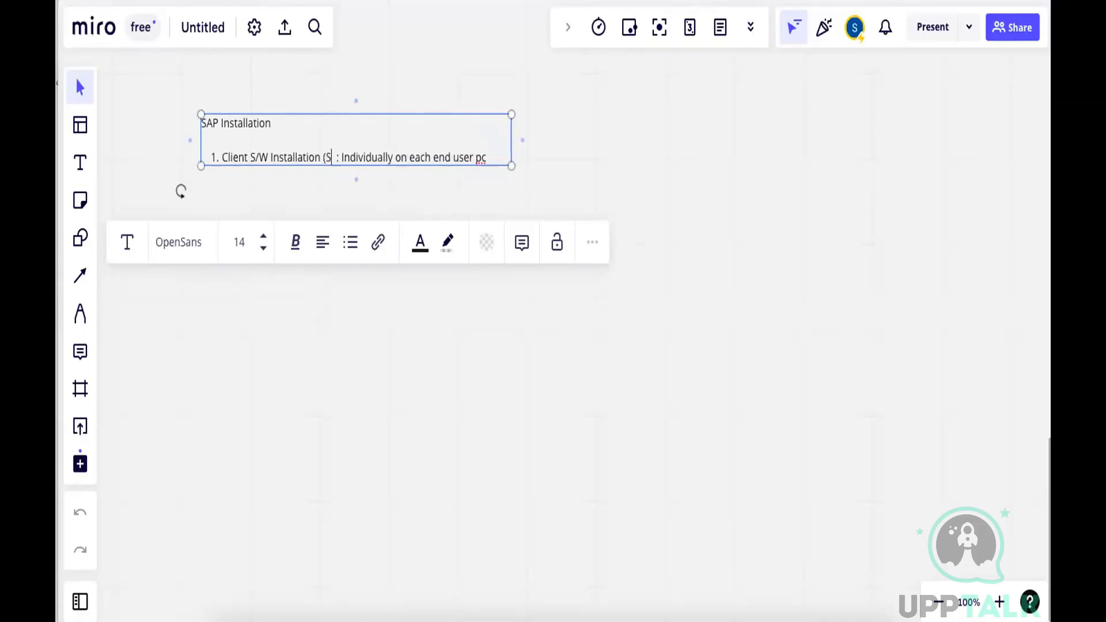
{"action": "type", "text": " GUI"}
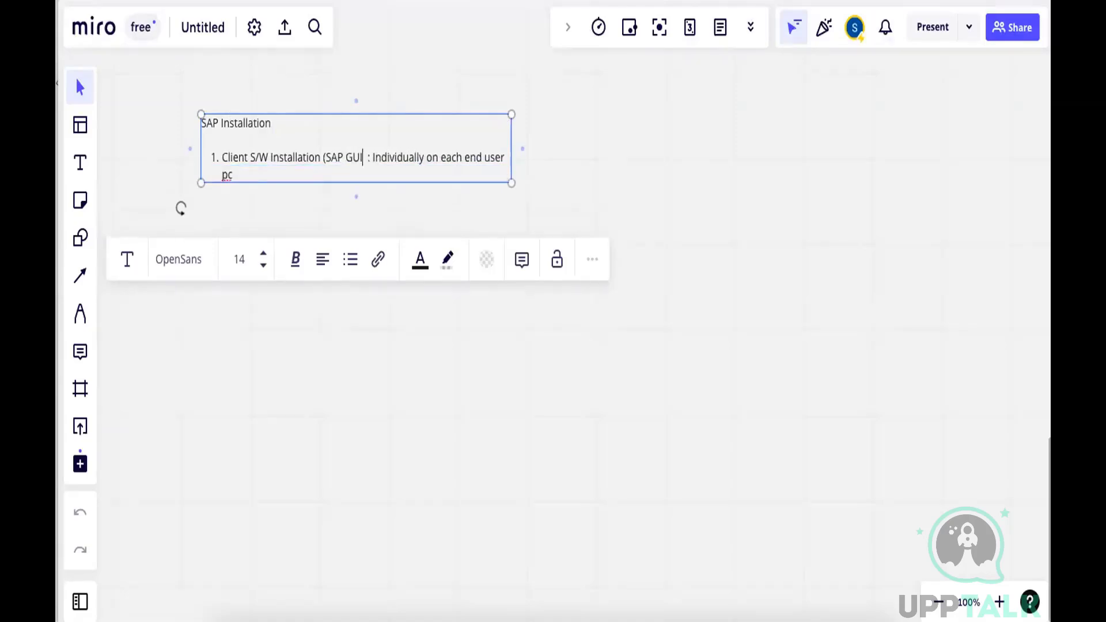
{"action": "type", "text": ")"}
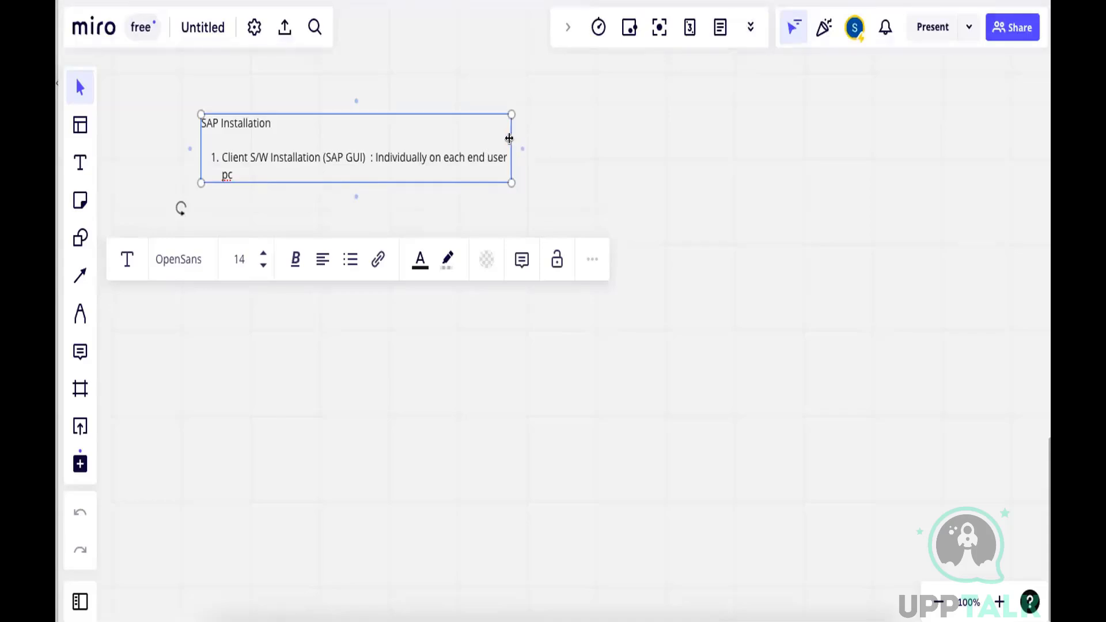
{"action": "left_click_drag", "start_coordinate": [510, 140], "coordinate": [580, 140]}
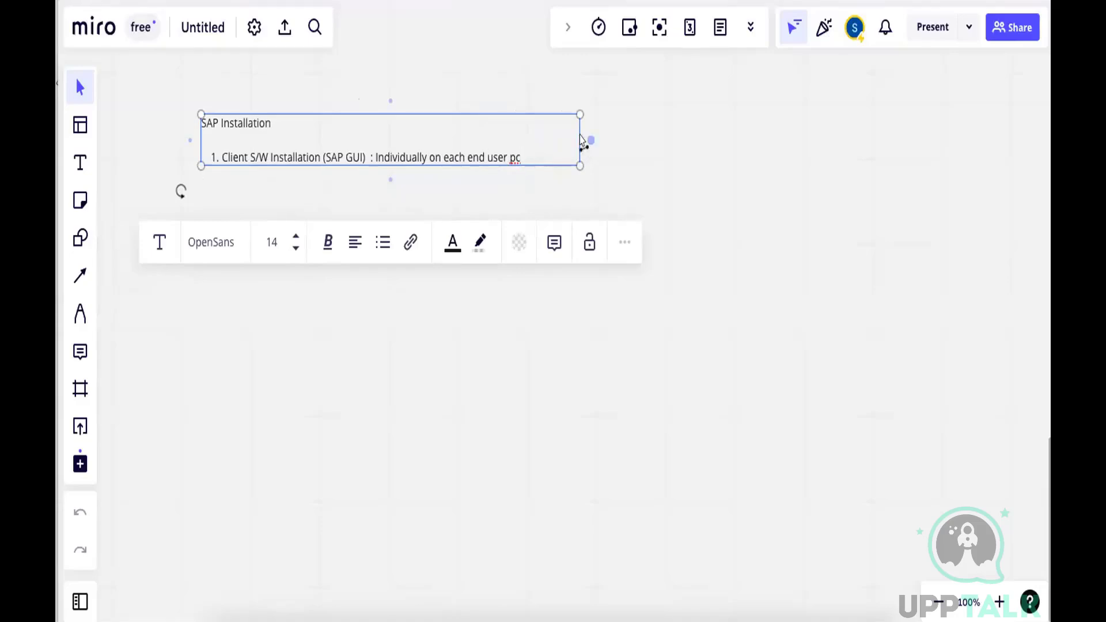
{"action": "left_click_drag", "start_coordinate": [577, 134], "coordinate": [633, 132]}
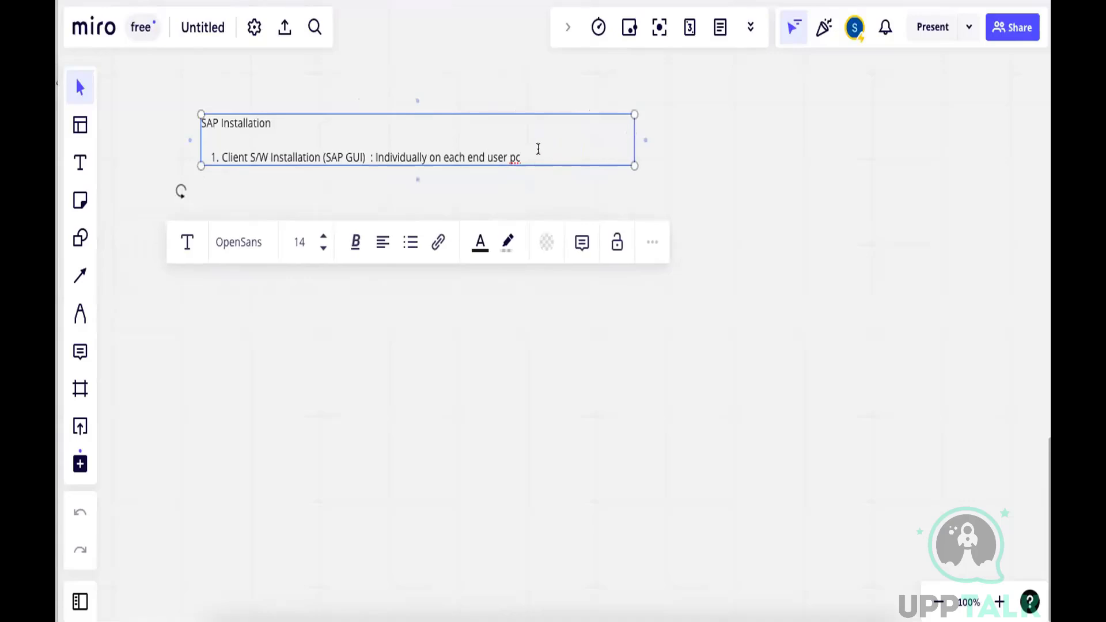
Append the requirements "(4GB RAM/ 4 GB HDD)" to item 1 and widen the text block further
{"action": "type", "text": "(4GB RAM/"}
{"action": "type", "text": "2"}
{"action": "key", "text": "BackSpace"}
{"action": "type", "text": "4 GB H"}
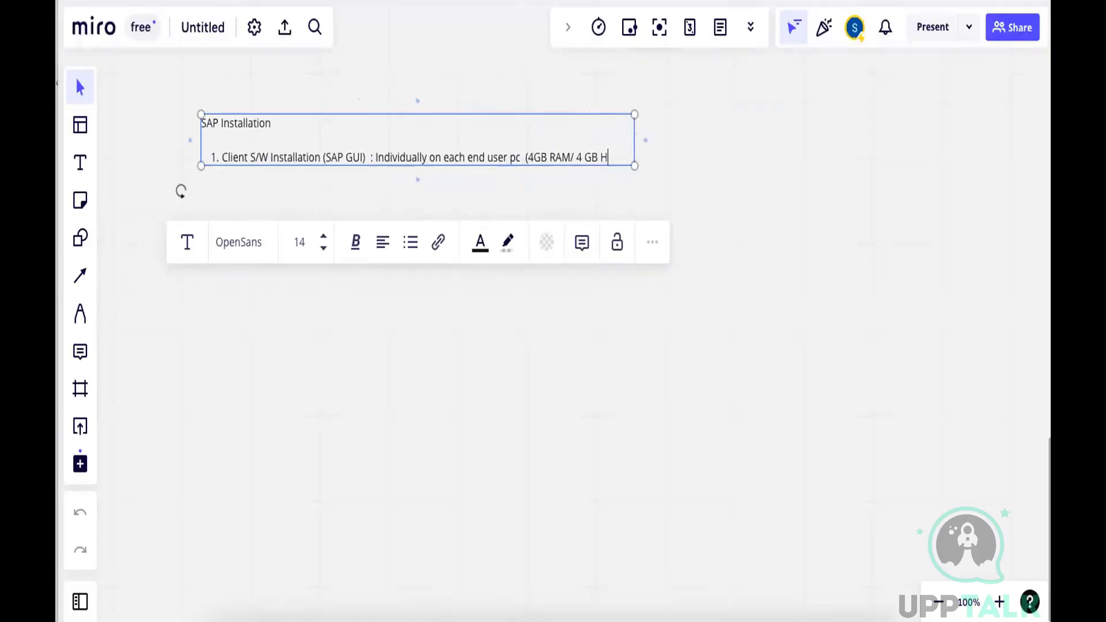
{"action": "type", "text": "DD"}
{"action": "left_click_drag", "start_coordinate": [633, 134], "coordinate": [709, 136]}
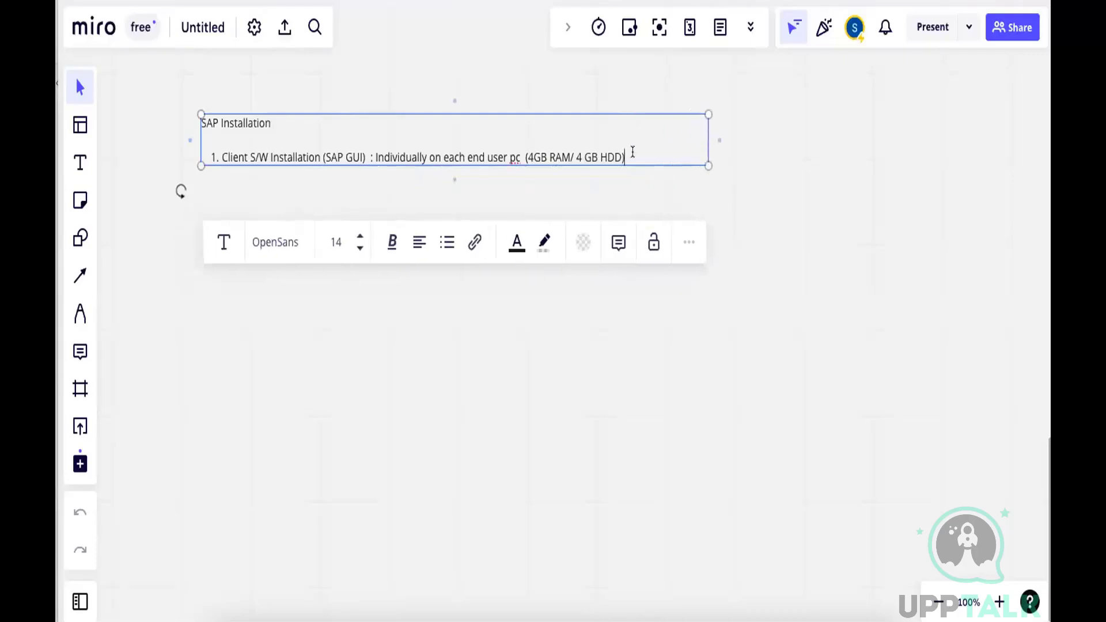
Append "1.1 GB" and "Below 5 minute" to item 1, then widen the text block and shift it slightly up and left
{"action": "type", "text": "1.1 GB"}
{"action": "type", "text": "Below 5 minute"}
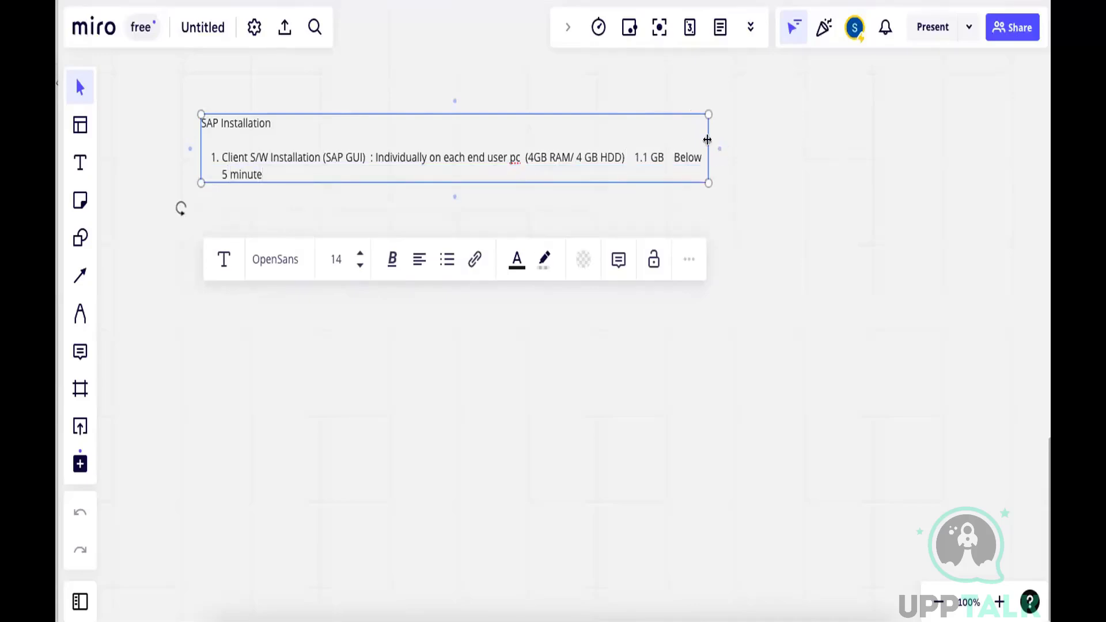
{"action": "left_click_drag", "start_coordinate": [713, 139], "coordinate": [760, 138]}
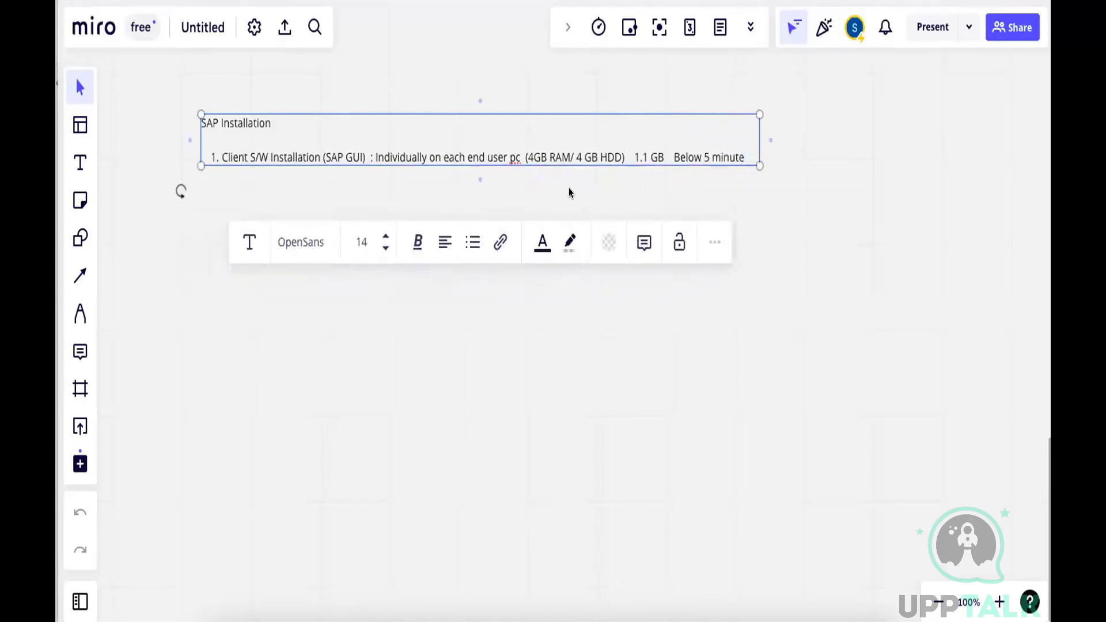
{"action": "left_click", "coordinate": [496, 182]}
{"action": "left_click_drag", "start_coordinate": [483, 157], "coordinate": [449, 146]}
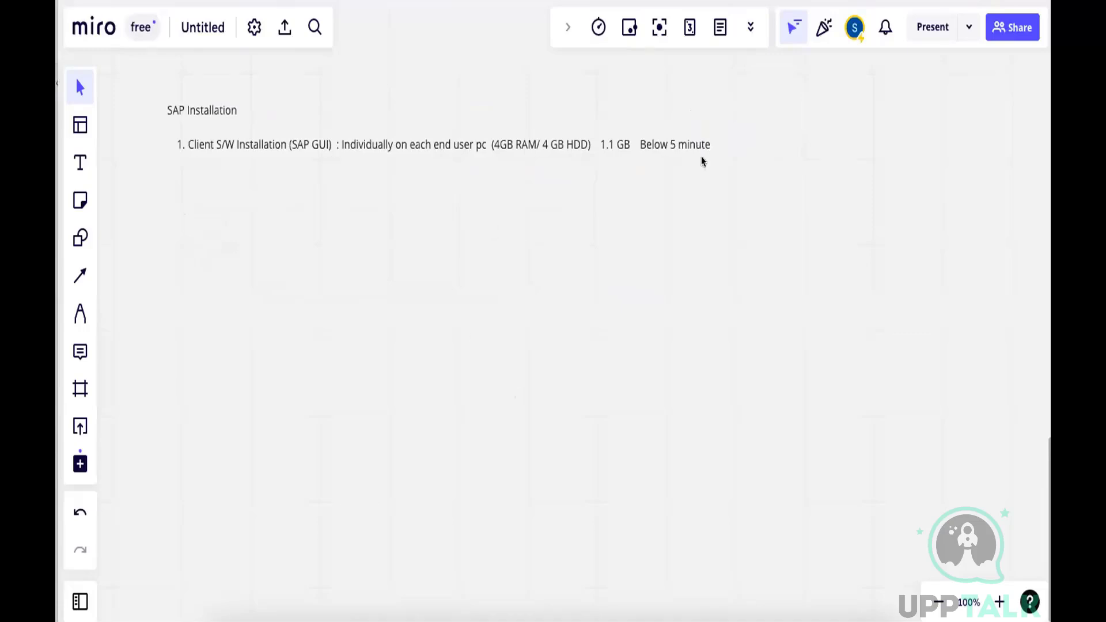
Add the second numbered item "SAP Server : Shared across multiple users" below the client item
{"action": "left_click", "coordinate": [661, 136]}
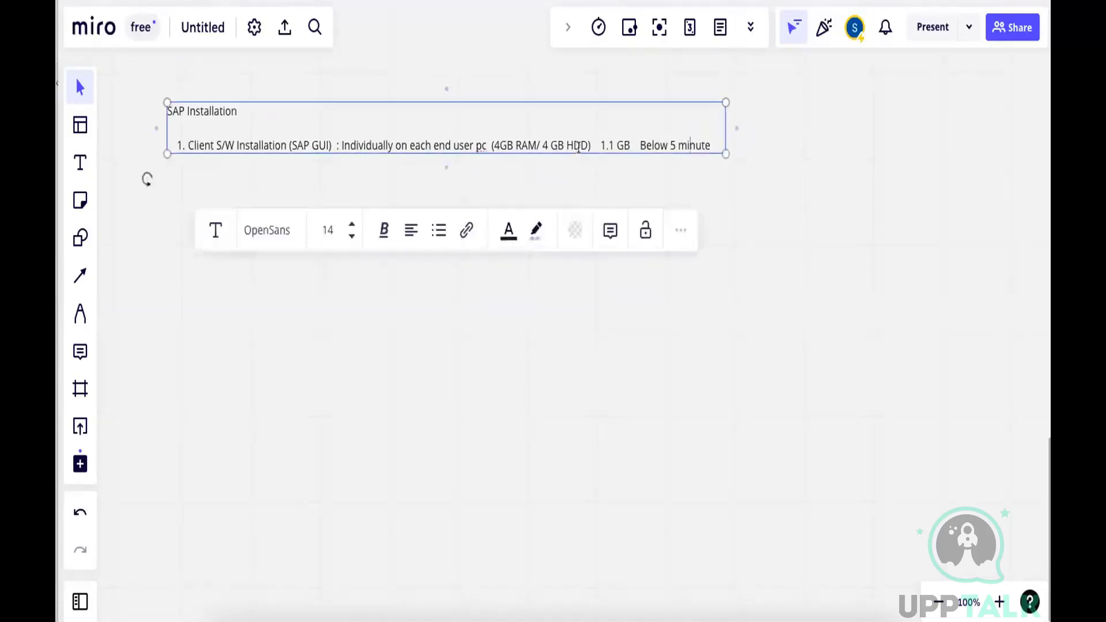
{"action": "left_click", "coordinate": [711, 139]}
{"action": "key", "text": "Return"}
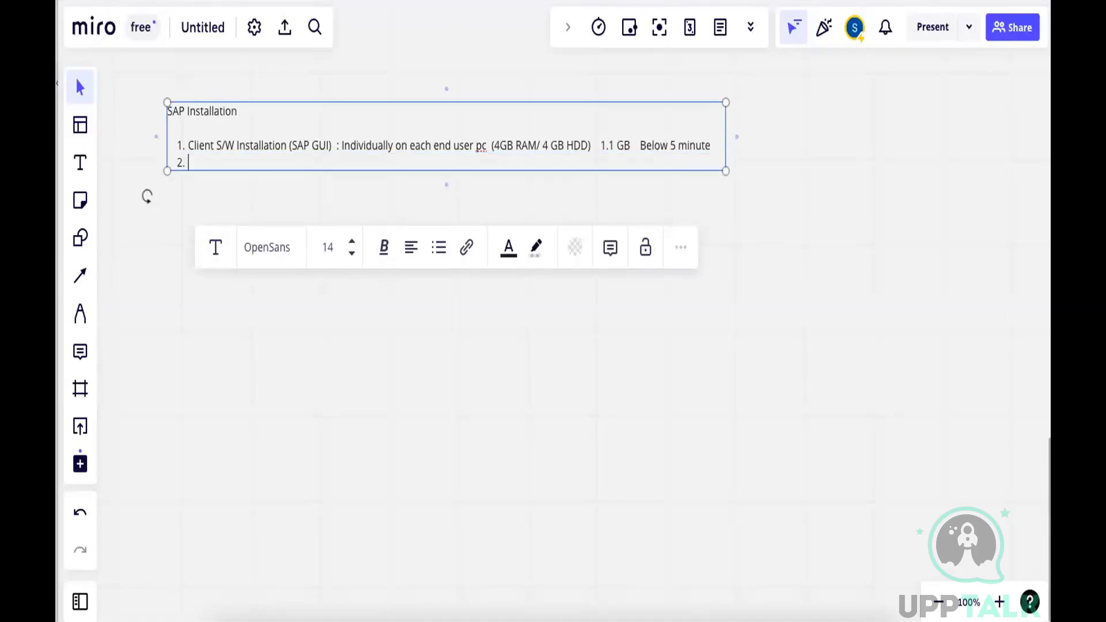
{"action": "type", "text": "SAP Server"}
{"action": "type", "text": ": Shared across "}
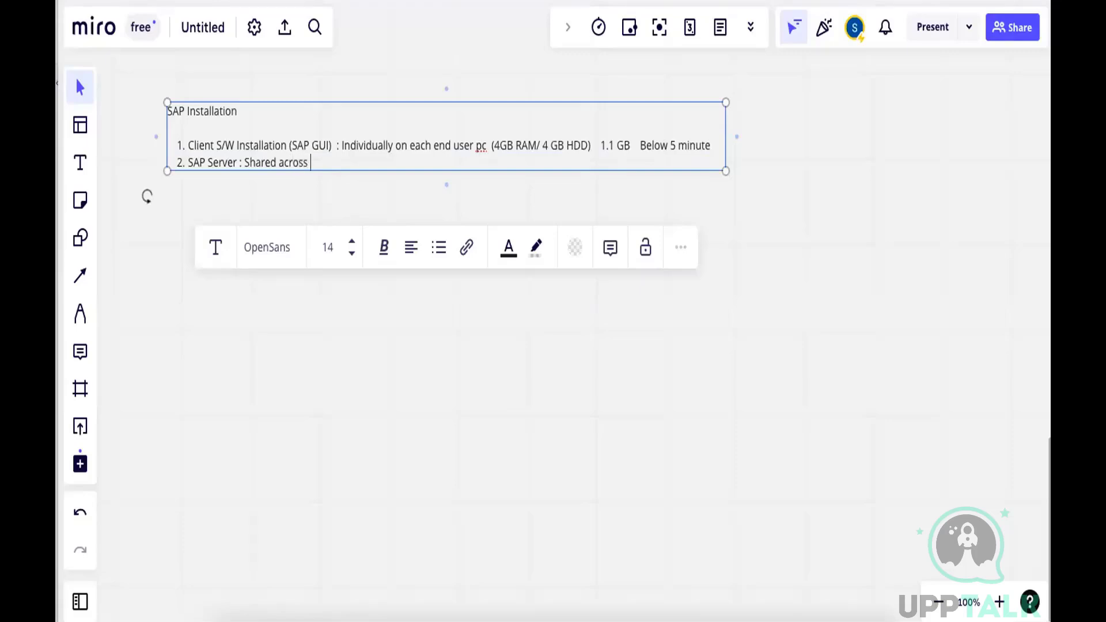
{"action": "type", "text": "multiple users ( Ser"}
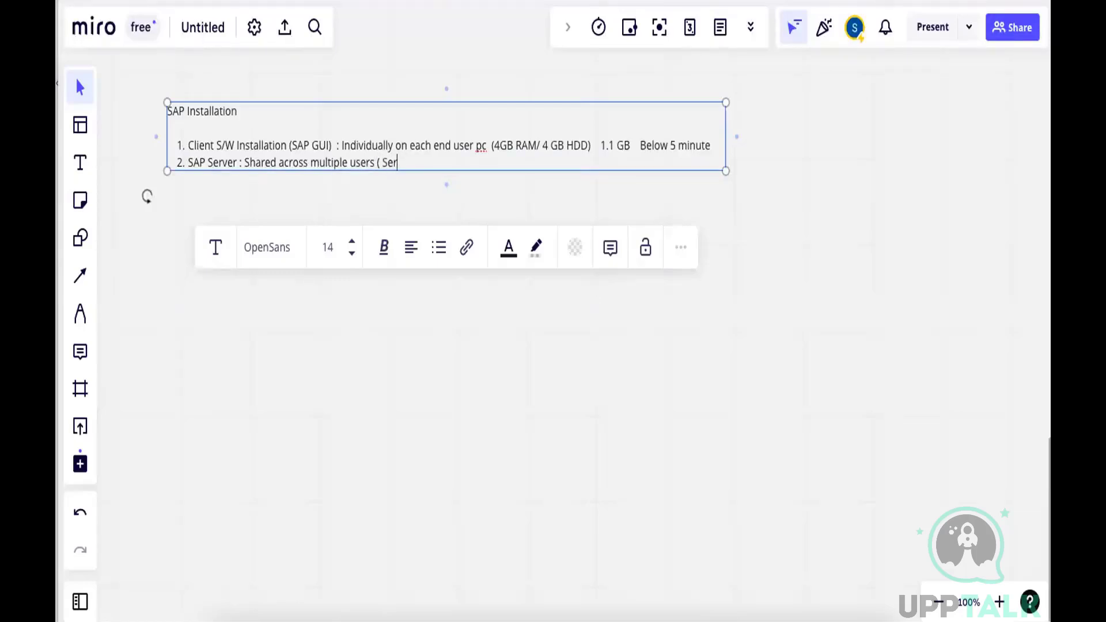
{"action": "type", "text": "ver OS"}
Continue the SAP Server item with "( Server OS like Windows Server, Linux, Unix ,"
{"action": "type", "text": "like Windows Serve"}
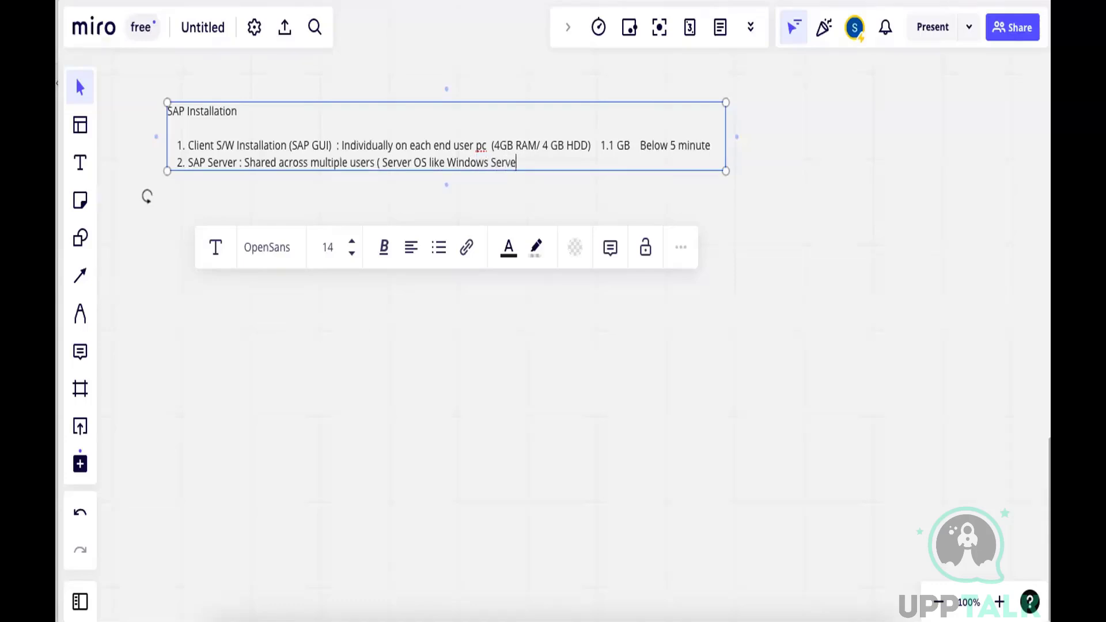
{"action": "type", "text": "r, Linux, Unix"}
Complete the server requirements with "30 GB RAM , 20- 30TB )" and widen the text block slightly
{"action": "type", "text": ", 30 GB RAM"}
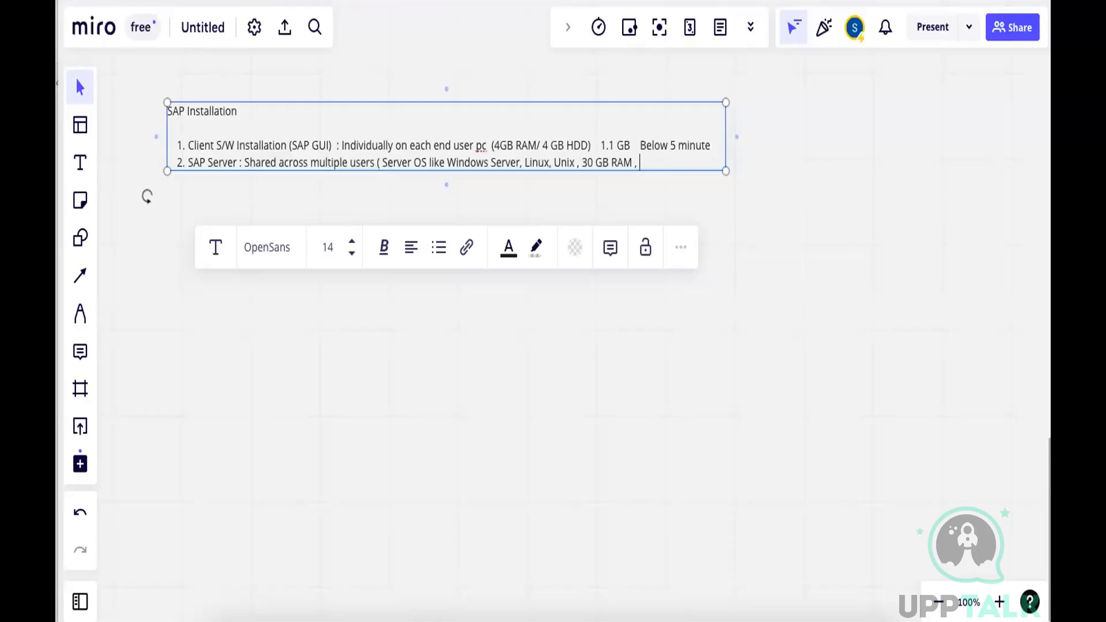
{"action": "type", "text": " , 1"}
{"action": "key", "text": "BackSpace"}
{"action": "type", "text": "20- 30TB"}
{"action": "left_click_drag", "start_coordinate": [725, 147], "coordinate": [758, 148]}
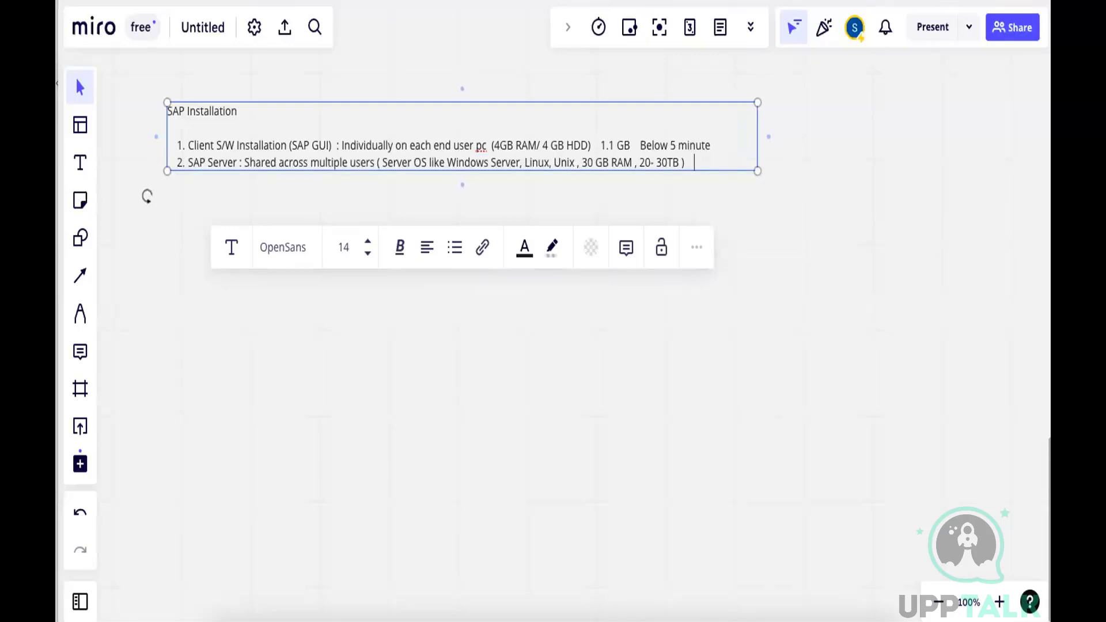
Append the duration "1.5 Hours to 3 days" to the SAP Server item and widen the text block
{"action": "type", "text": "1.5 Hours to"}
{"action": "left_click_drag", "start_coordinate": [764, 139], "coordinate": [821, 121]}
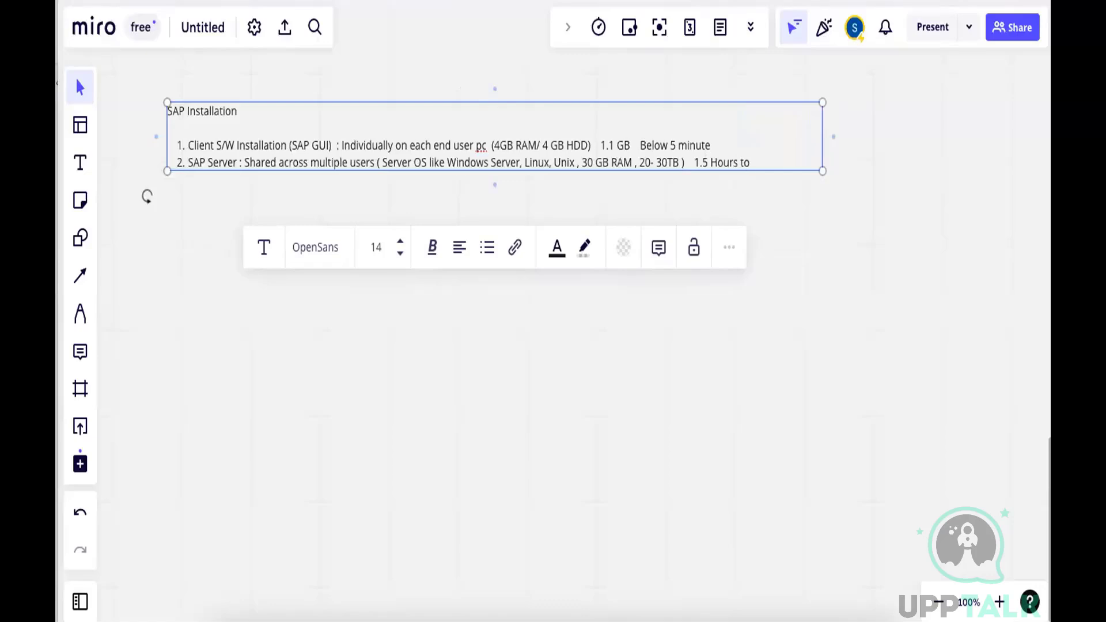
{"action": "type", "text": "3 dy"}
{"action": "type", "text": "a"}
{"action": "key", "text": "BackSpace"}
{"action": "key", "text": "BackSpace"}
{"action": "type", "text": "ays"}
Change the storage range in the SAP Server item to "20GB- 1TB" and finish editing the text block
{"action": "left_click", "coordinate": [667, 162]}
{"action": "key", "text": "BackSpace"}
{"action": "type", "text": "00"}
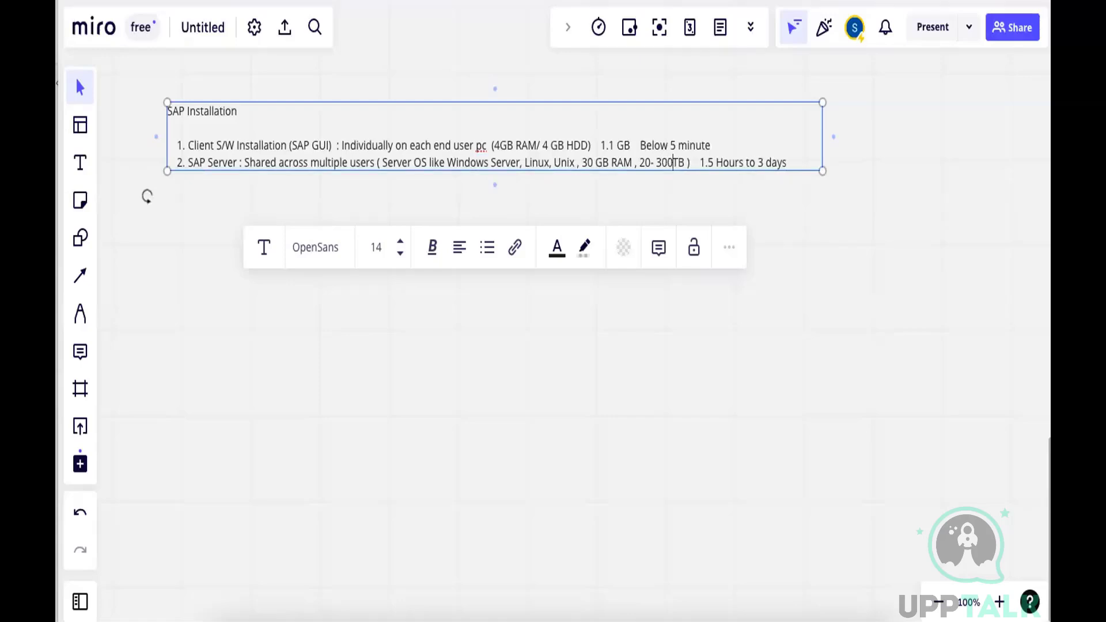
{"action": "key", "text": "BackSpace"}
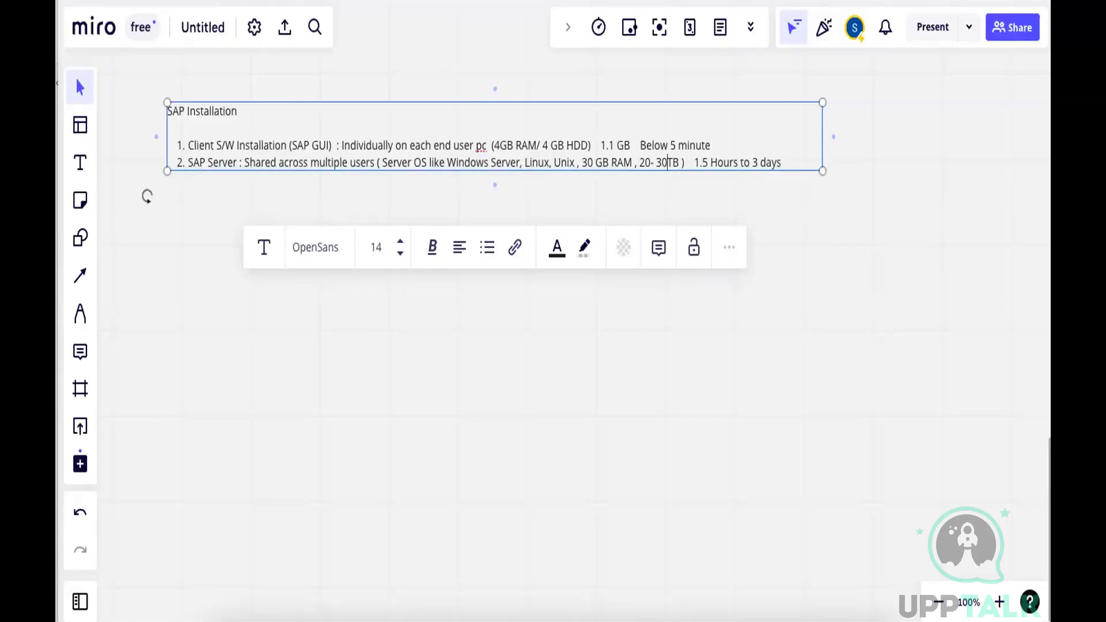
{"action": "key", "text": "BackSpace"}
{"action": "key", "text": "BackSpace"}
{"action": "type", "text": "1"}
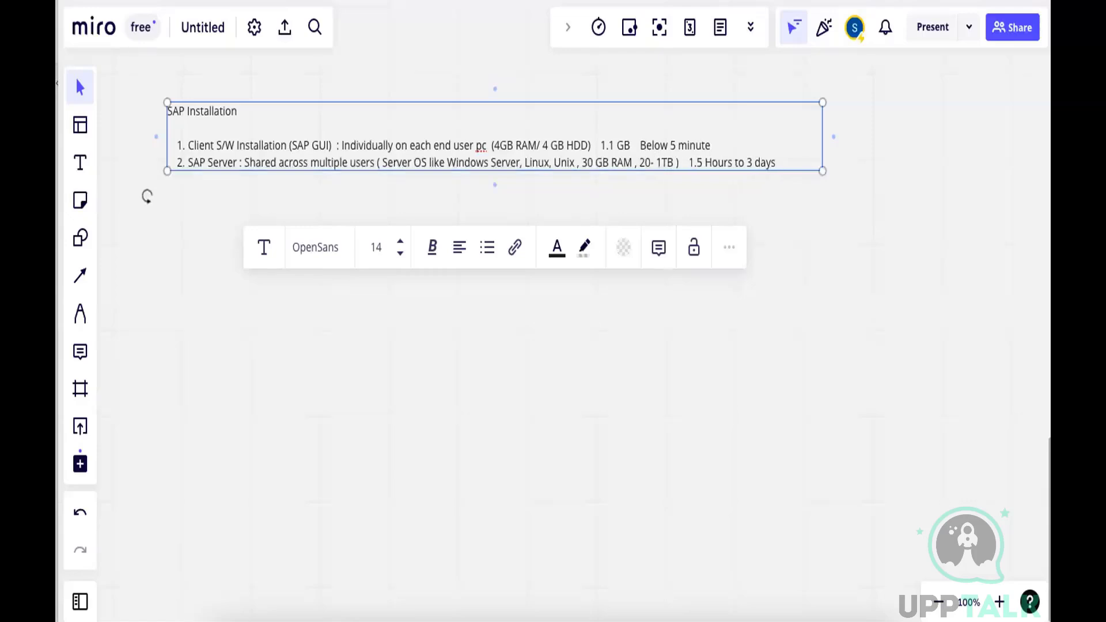
{"action": "left_click", "coordinate": [656, 163]}
{"action": "type", "text": "GB"}
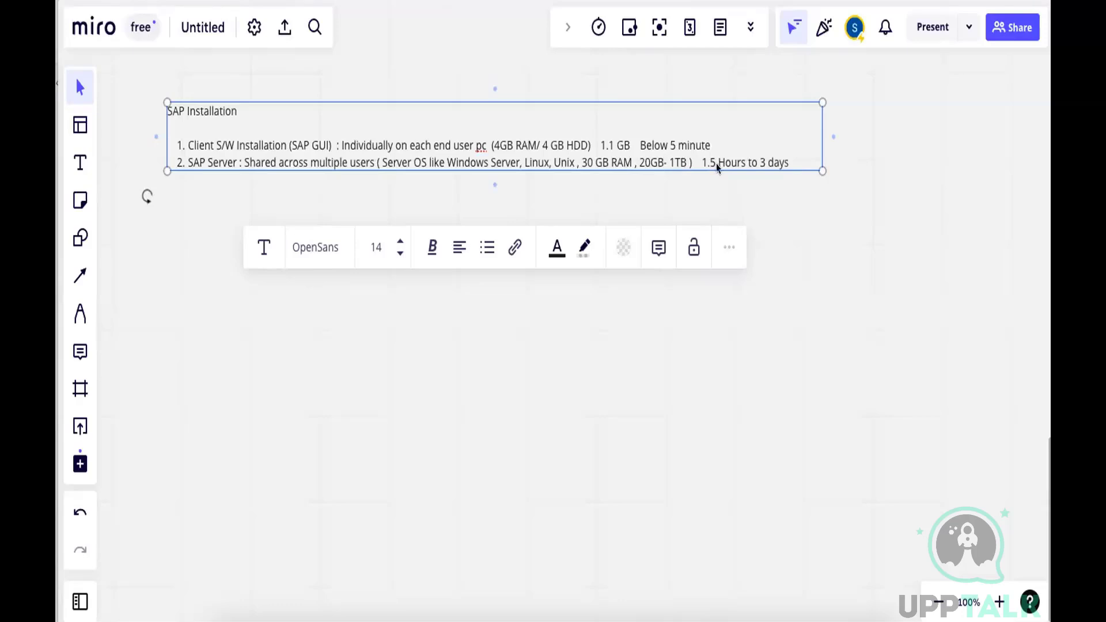
{"action": "left_click", "coordinate": [821, 255]}
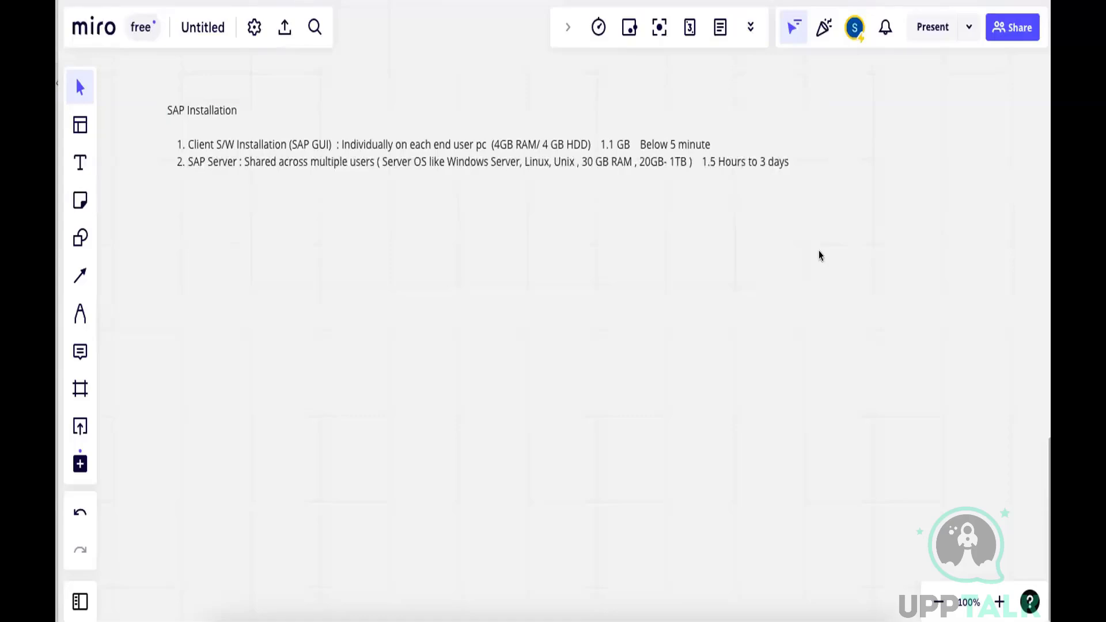
Add a text block below the SAP Server item reading "1. Download SAP S/W from support.sap.com/swdc site"
{"action": "left_click", "coordinate": [86, 163]}
{"action": "left_click", "coordinate": [167, 215]}
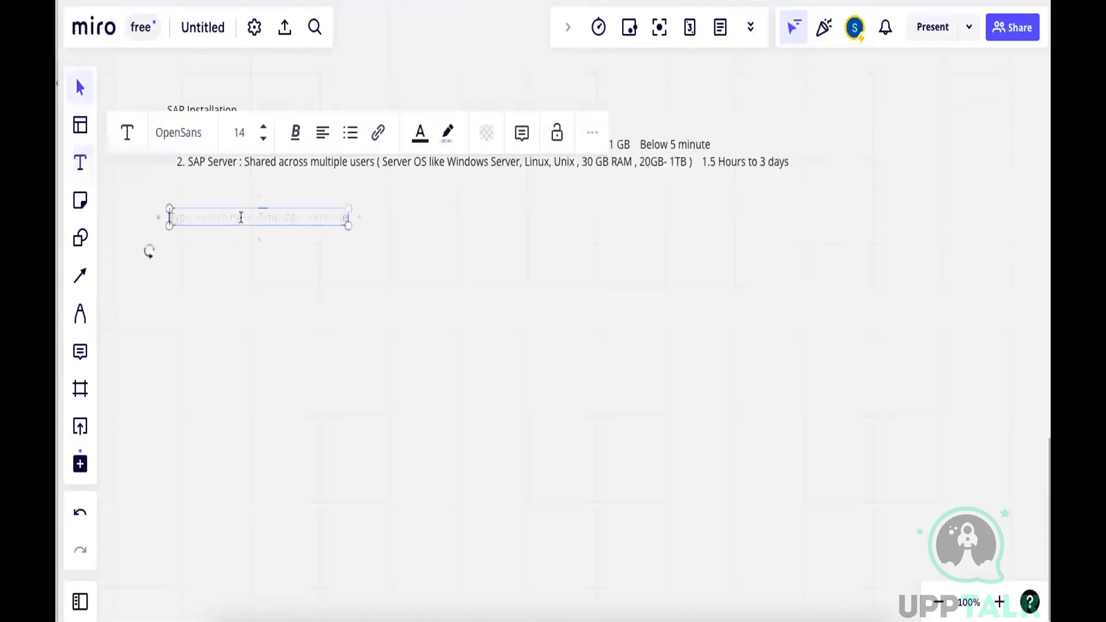
{"action": "type", "text": "1. "}
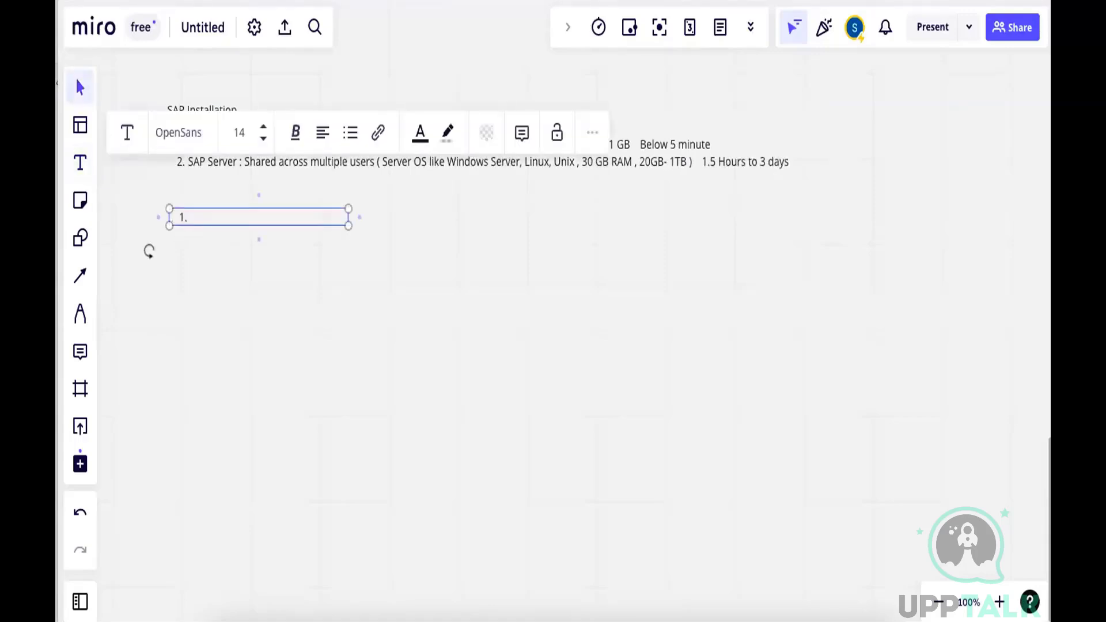
{"action": "type", "text": "Download"}
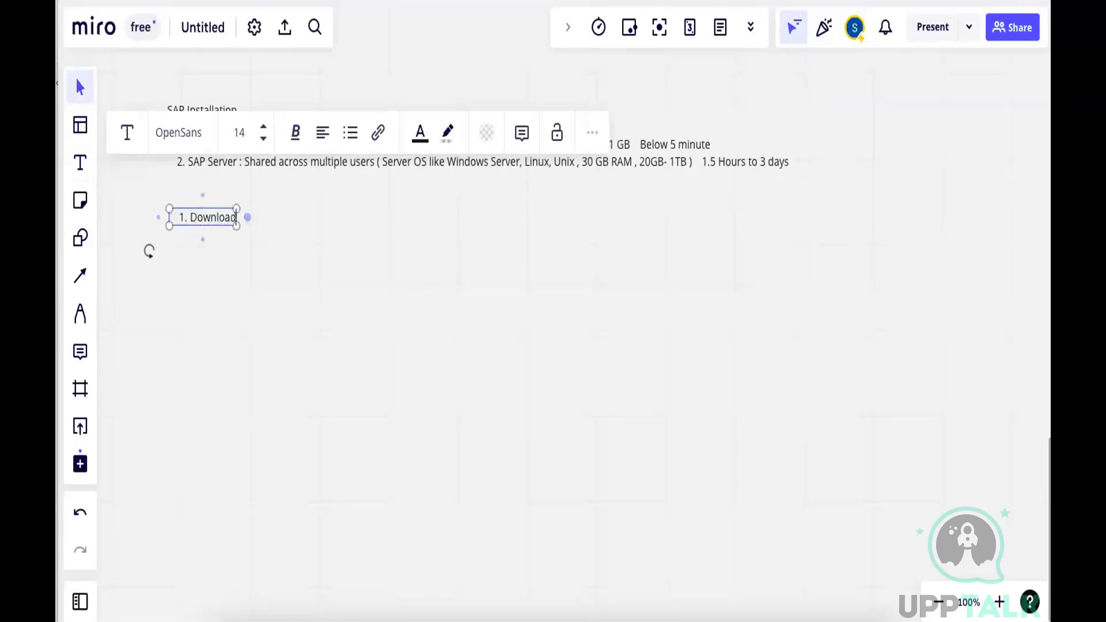
{"action": "type", "text": " SAP S/W f"}
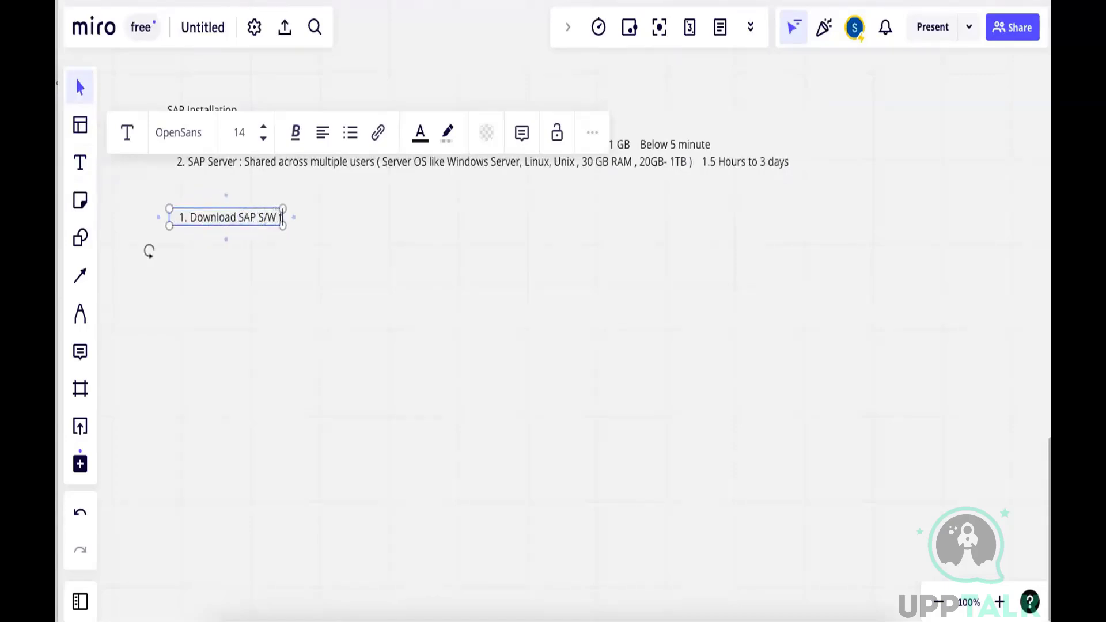
{"action": "type", "text": "rom suppor"}
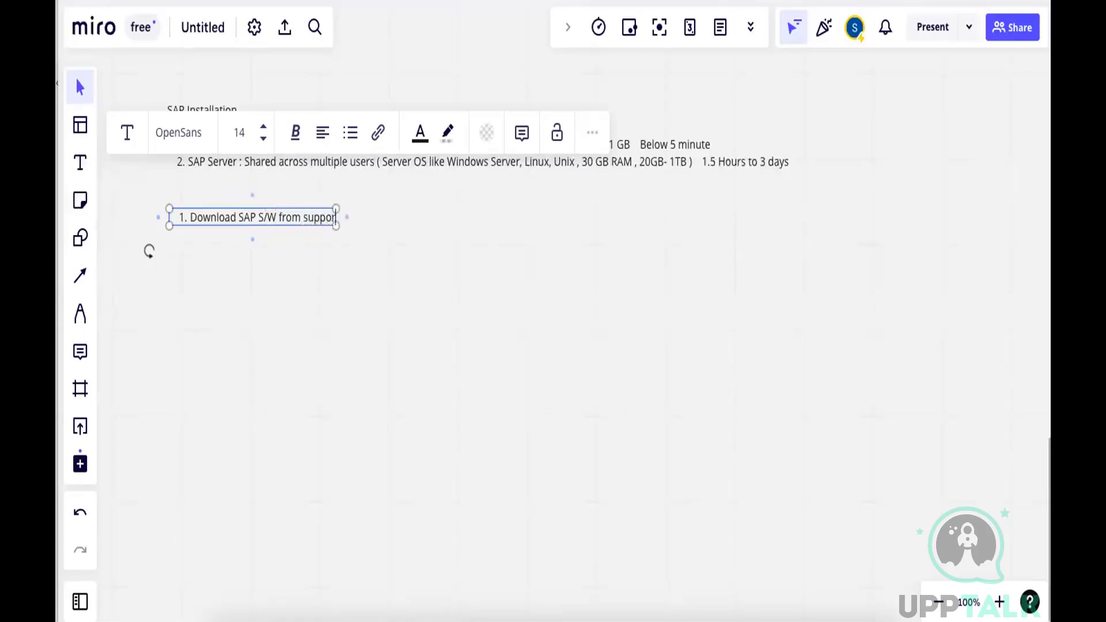
{"action": "type", "text": "t.sap.com"}
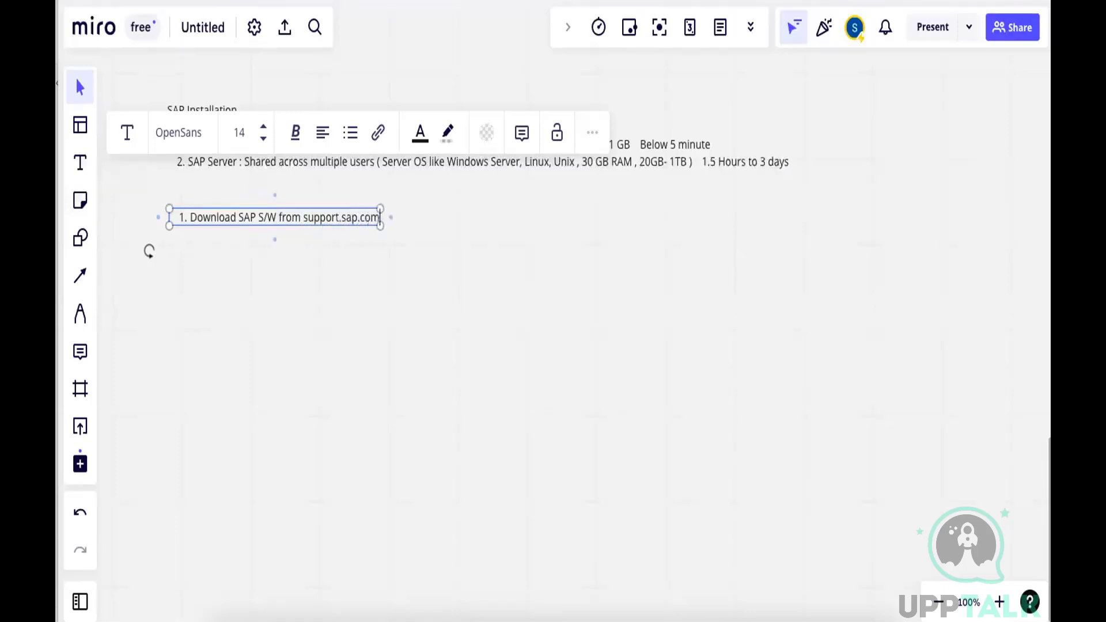
{"action": "type", "text": "/swdc site"}
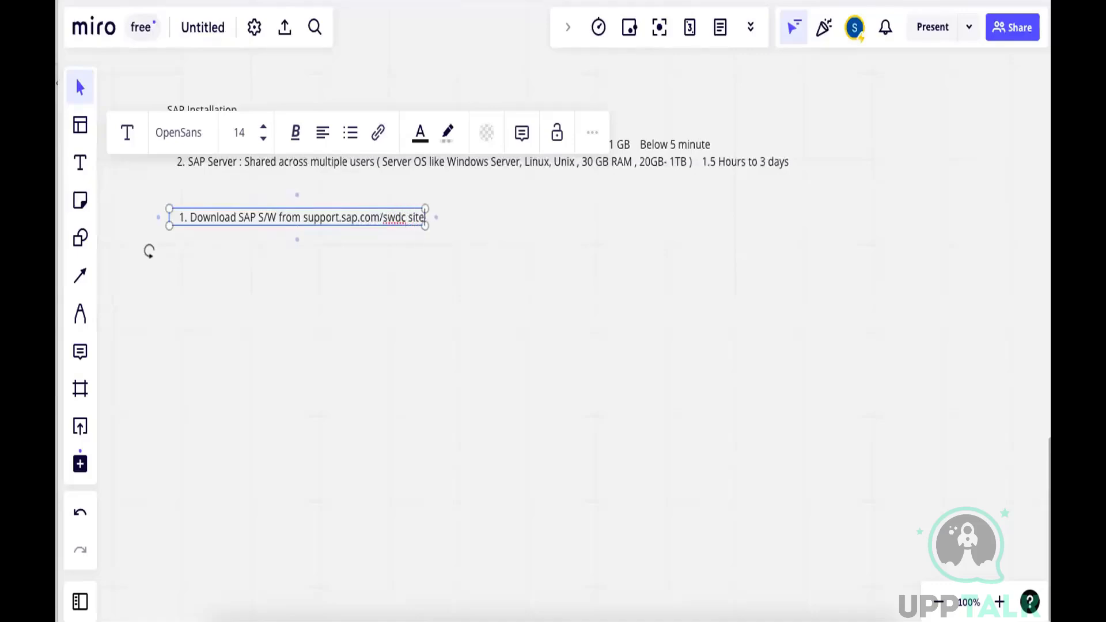
{"action": "type", "text": "  but it re"}
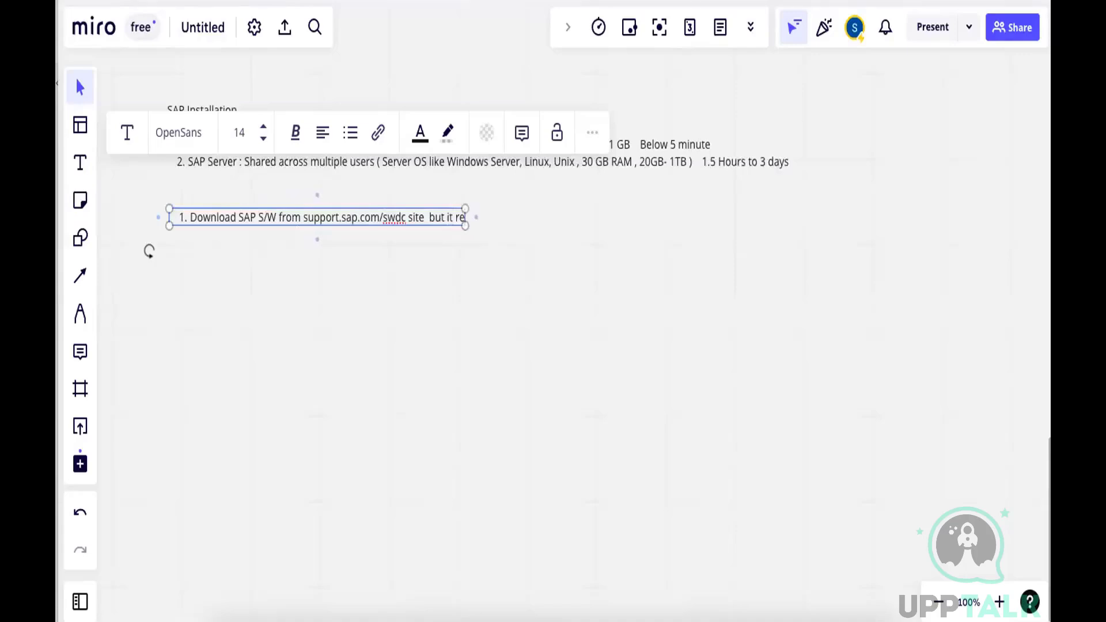
{"action": "type", "text": "quire us"}
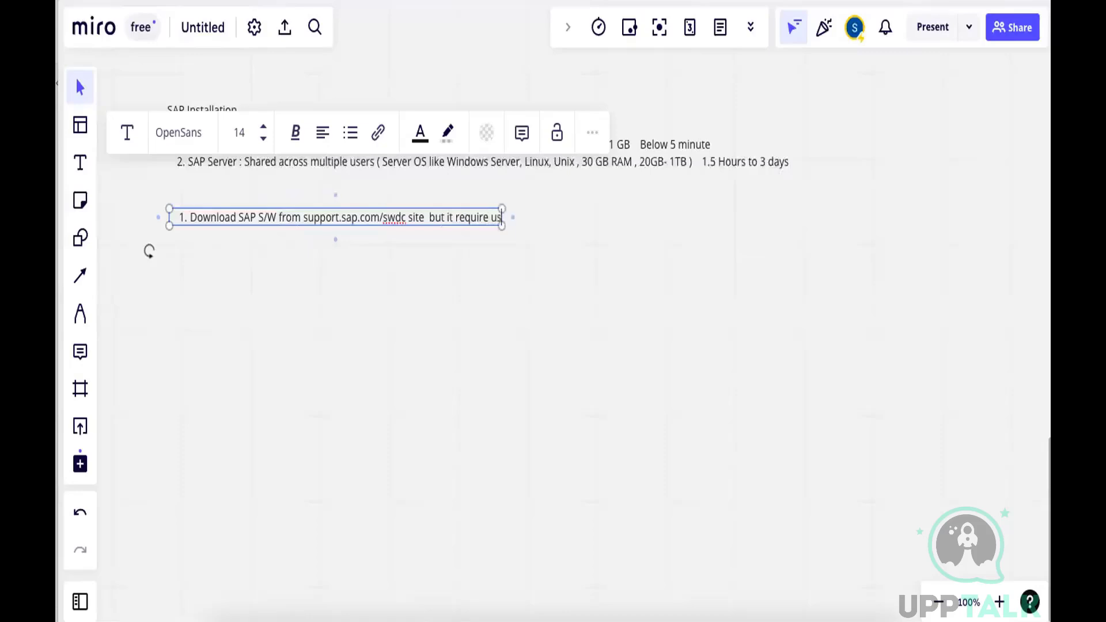
{"action": "type", "text": "er / password"}
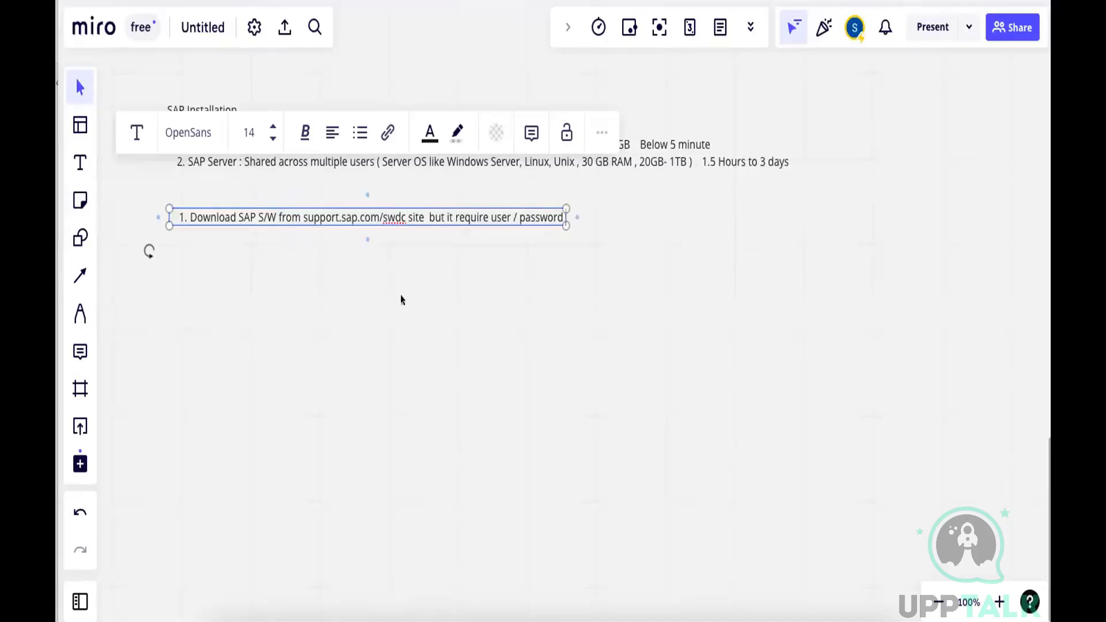
Append "but it require user / password" to the download line and finish editing the text block
{"action": "left_click", "coordinate": [412, 241]}
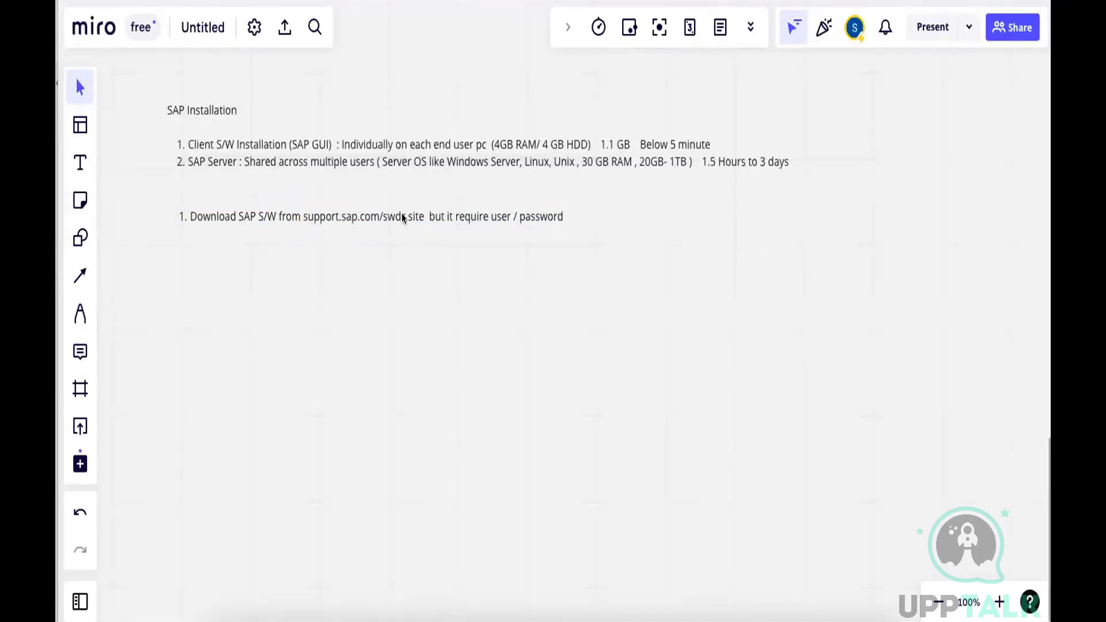
Copy the address support.sap.com/swdc from the download line and open it in a new browser tab
{"action": "left_click", "coordinate": [402, 218]}
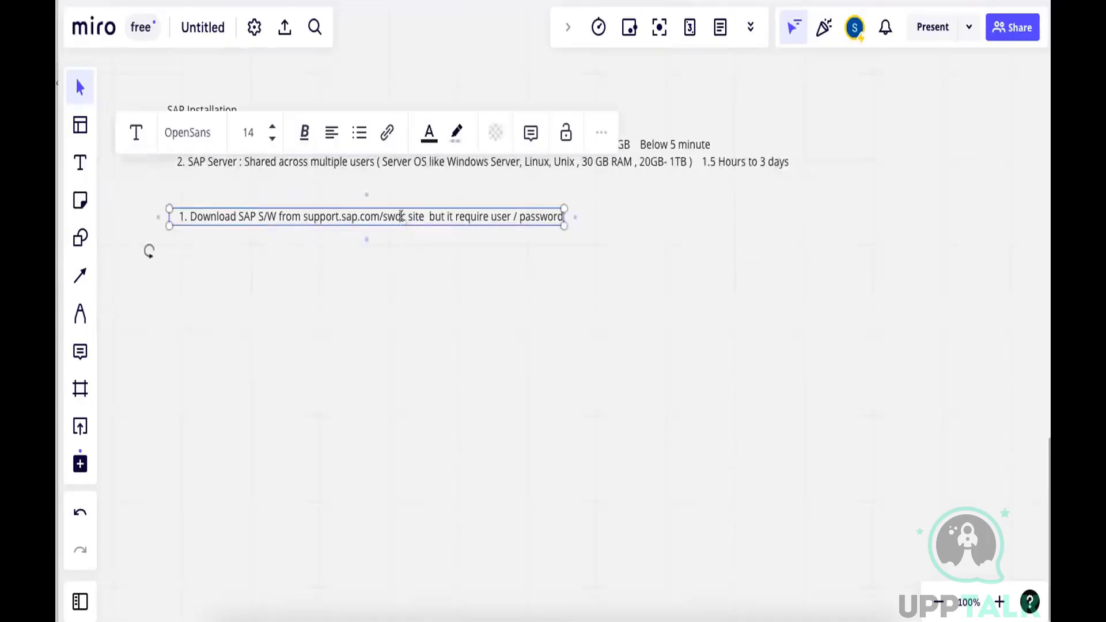
{"action": "double_click", "coordinate": [402, 218]}
{"action": "left_click", "coordinate": [404, 218]}
{"action": "left_click_drag", "start_coordinate": [394, 215], "coordinate": [302, 215]}
{"action": "key", "text": "super+c"}
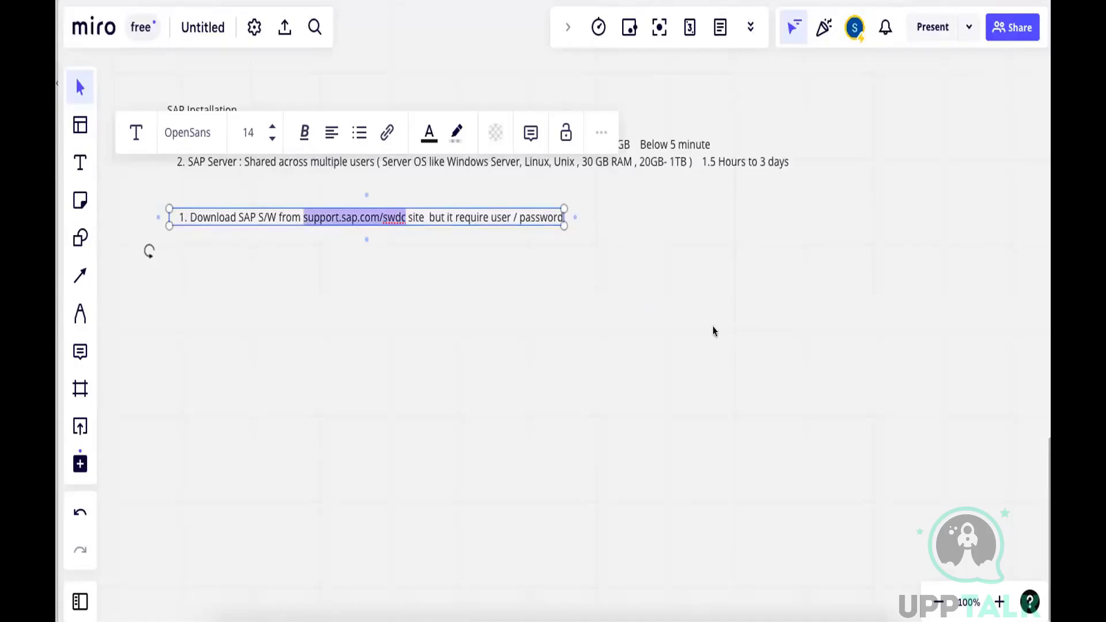
{"action": "left_click", "coordinate": [813, 163]}
{"action": "key", "text": "super+t"}
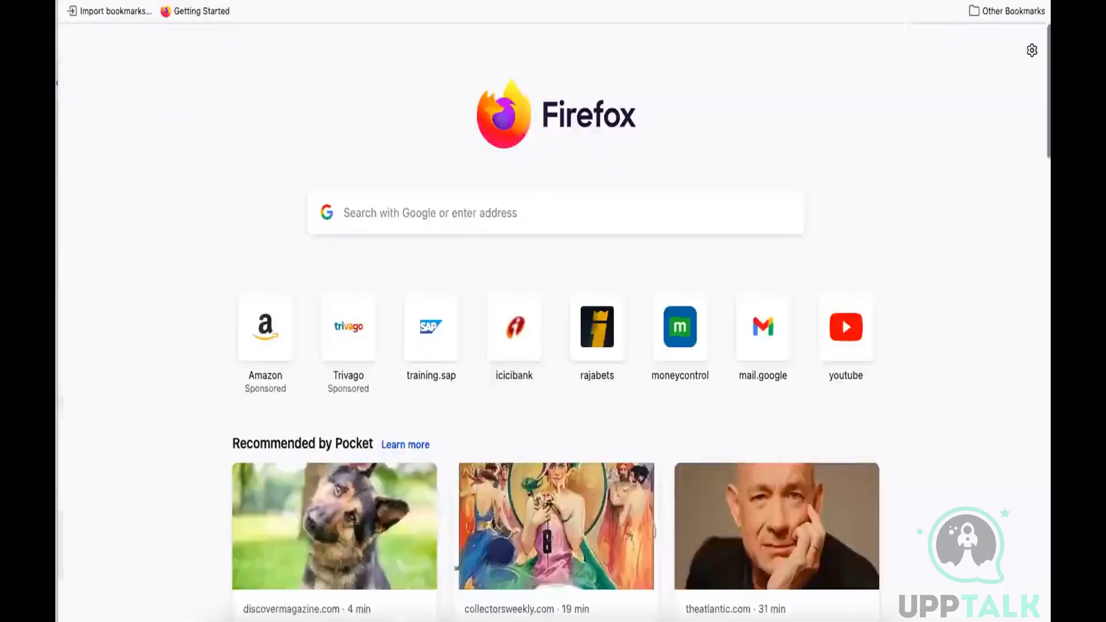
{"action": "key", "text": "super+l"}
{"action": "key", "text": "super+v"}
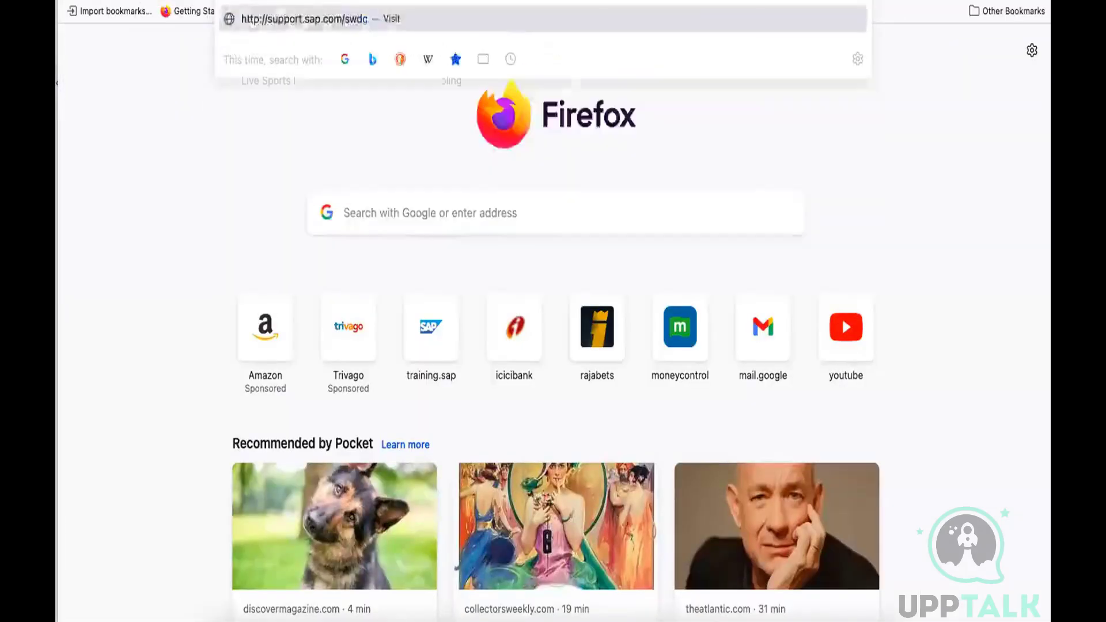
{"action": "key", "text": "Return"}
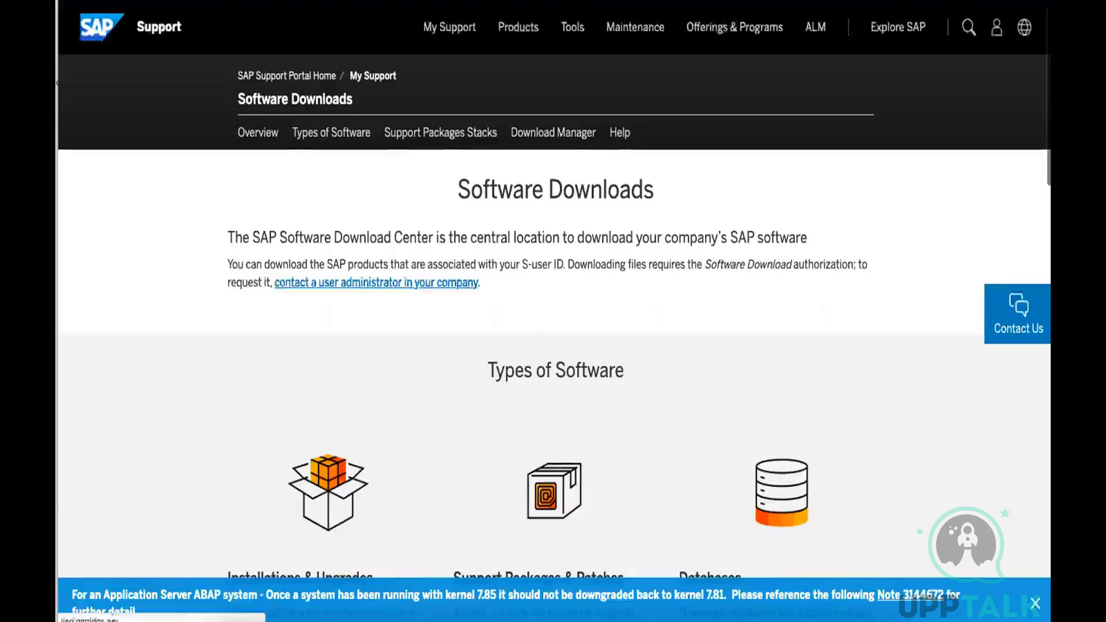
Dismiss the kernel notice on the Software Downloads page and open the Installations & Upgrades downloads in the Launchpad
{"action": "scroll", "coordinate": [904, 552], "scroll_direction": "down", "scroll_amount": 2}
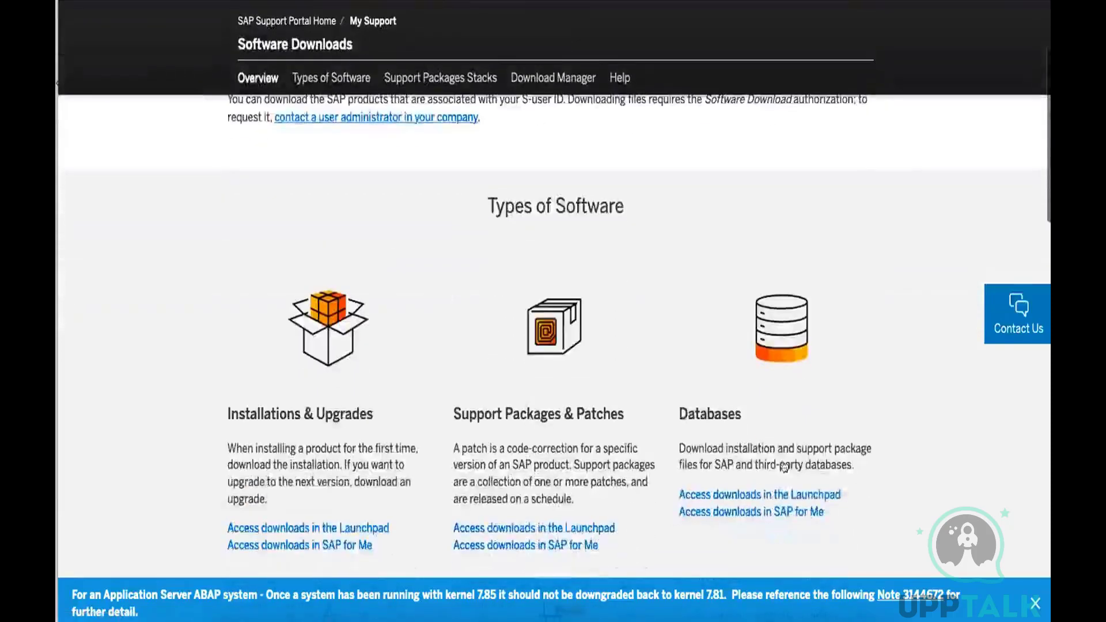
{"action": "left_click", "coordinate": [1036, 603]}
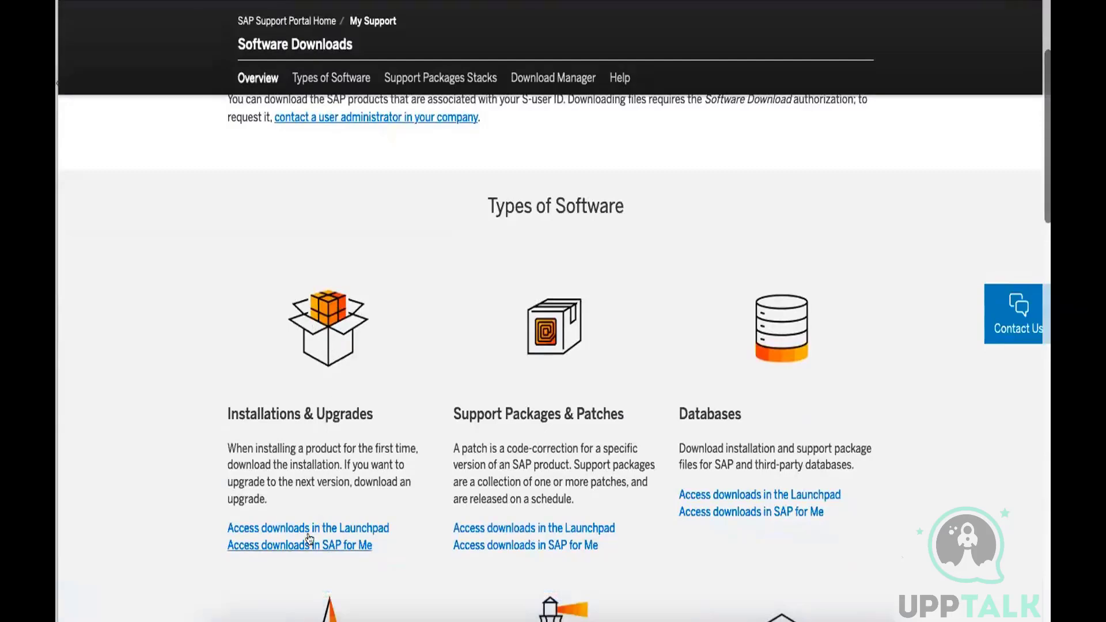
{"action": "left_click", "coordinate": [289, 527]}
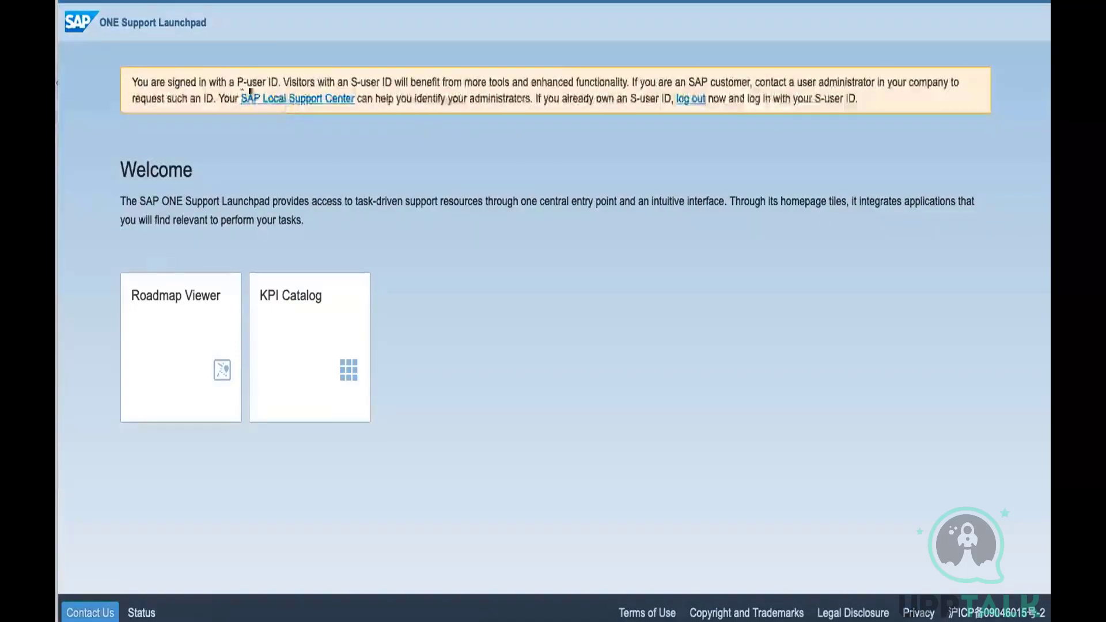
Examine the Launchpad notice about user types, highlighting the mentions of P-user and S-user ID
{"action": "left_click_drag", "start_coordinate": [237, 79], "coordinate": [269, 79]}
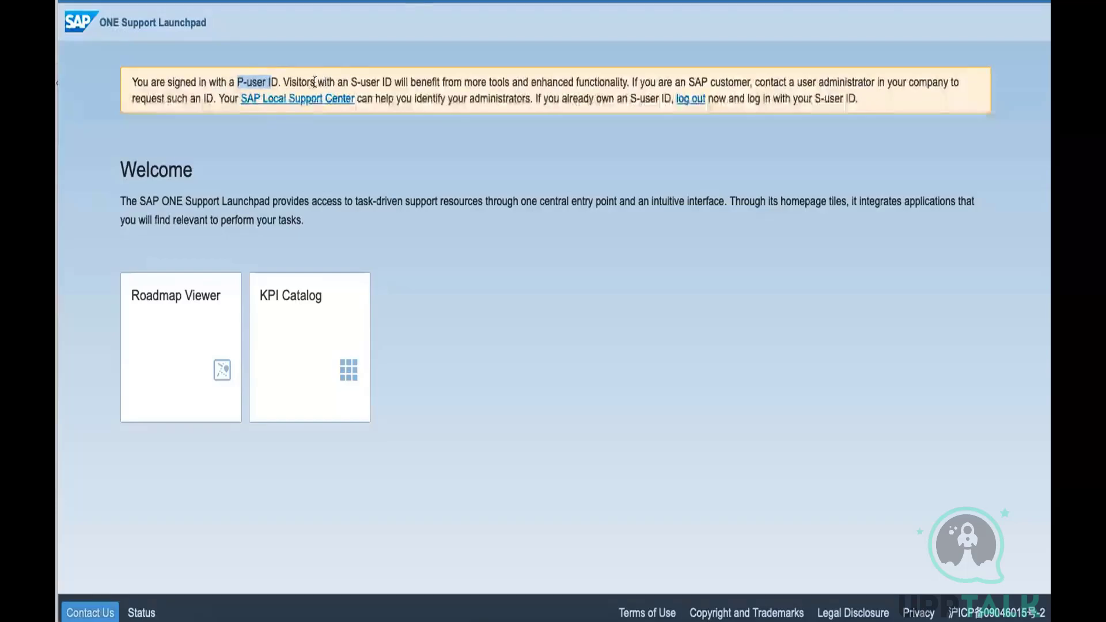
{"action": "left_click", "coordinate": [348, 79]}
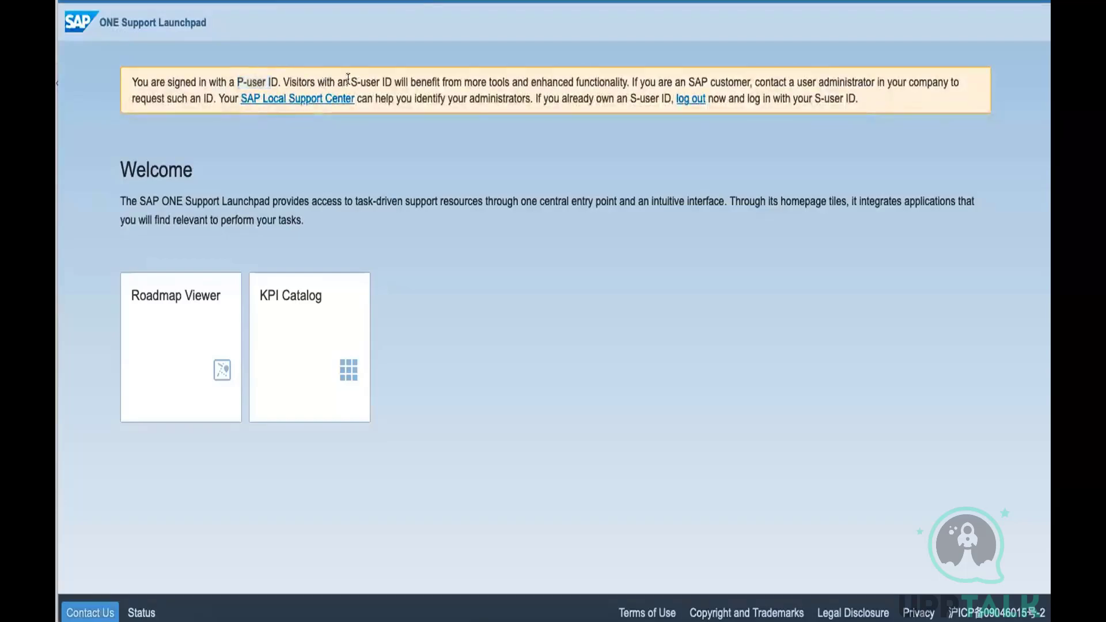
{"action": "left_click_drag", "start_coordinate": [348, 79], "coordinate": [379, 79]}
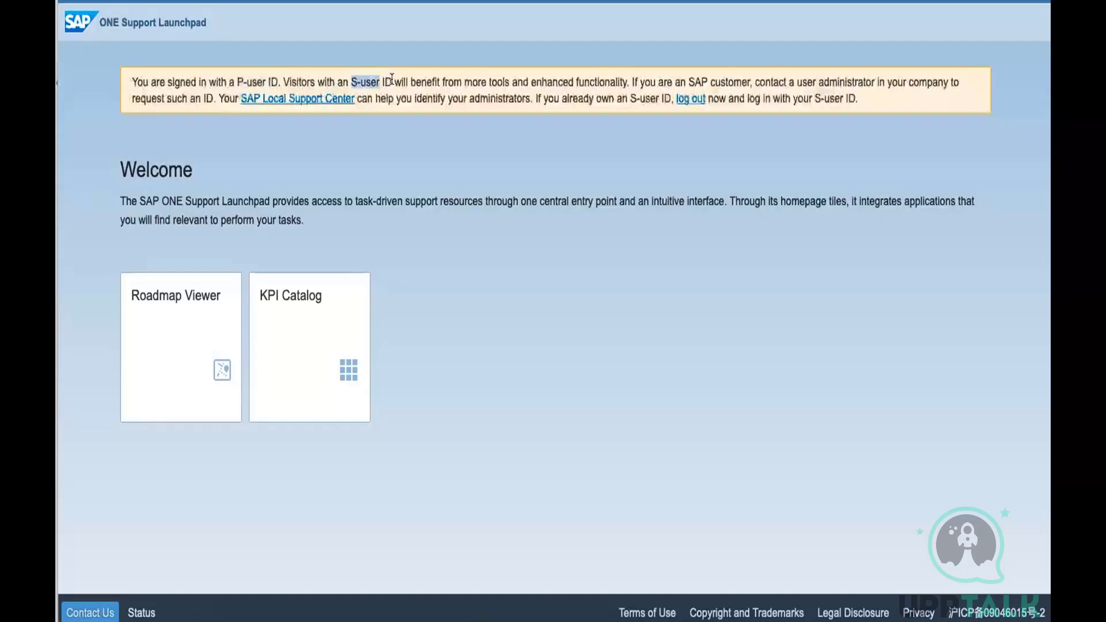
{"action": "left_click_drag", "start_coordinate": [394, 80], "coordinate": [363, 78]}
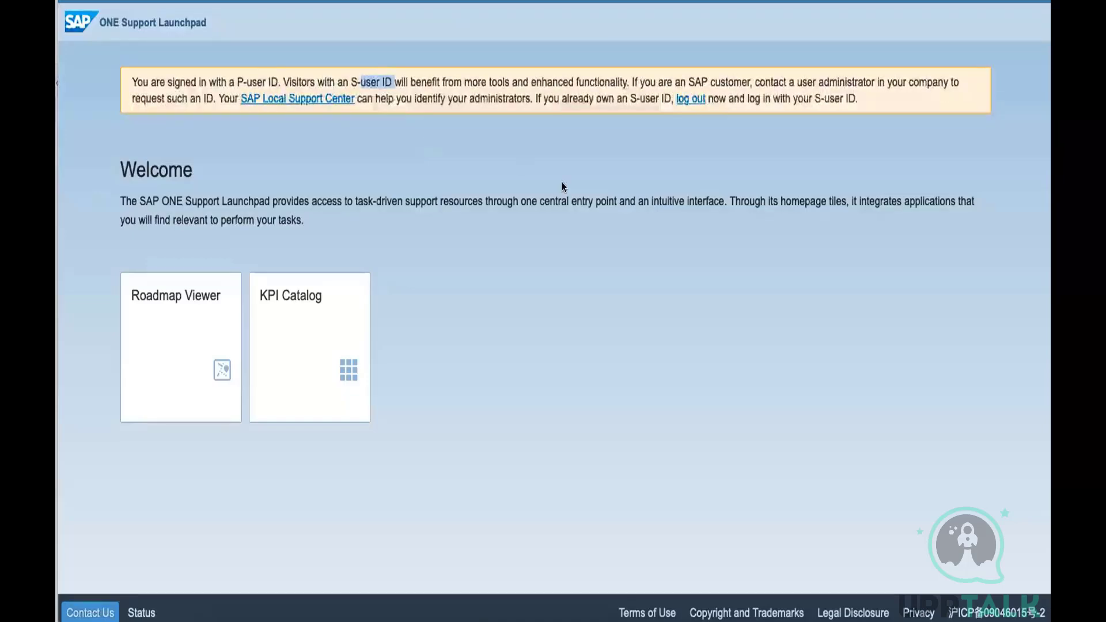
Switch back to the Miro board and add a text block under the download line reading "A. S/W installation tool"
{"action": "key", "text": "alt+Tab"}
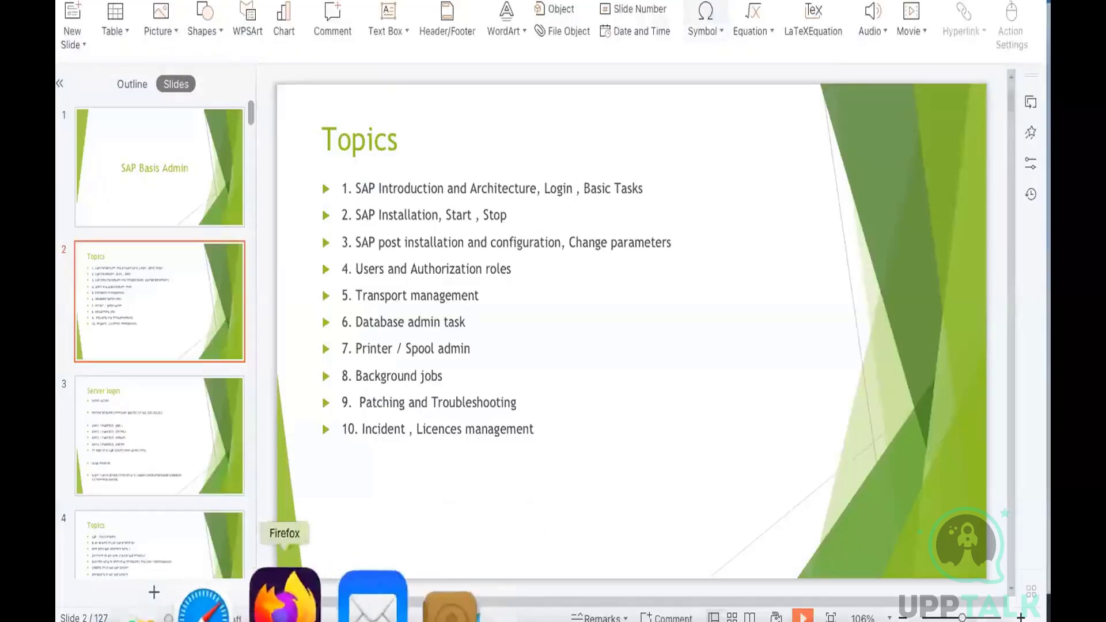
{"action": "left_click", "coordinate": [285, 610]}
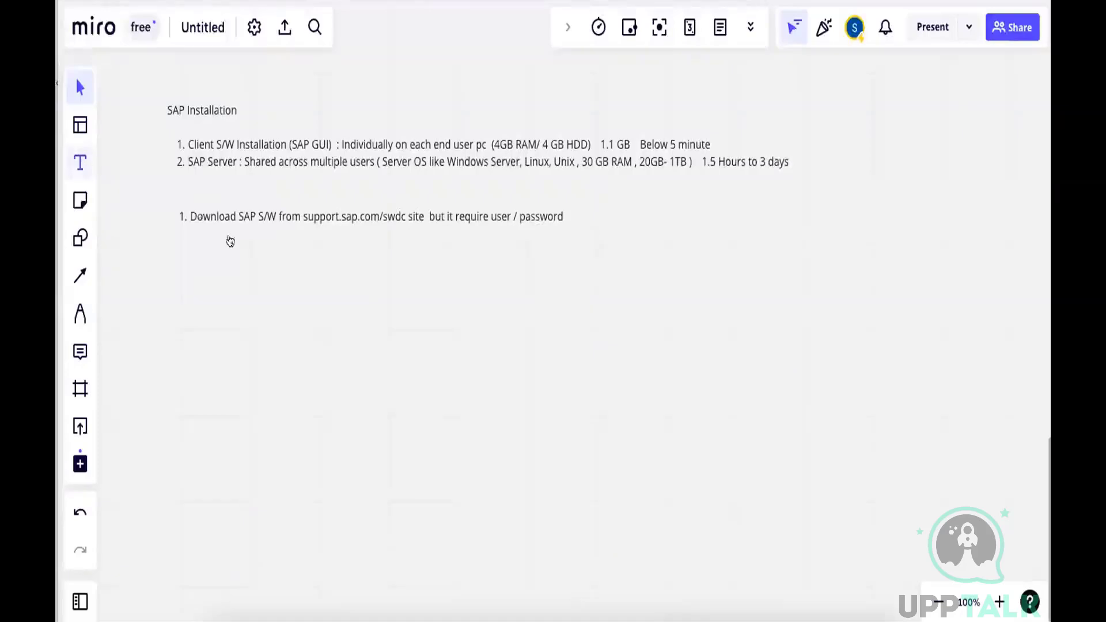
{"action": "key", "text": "t"}
{"action": "left_click", "coordinate": [198, 239]}
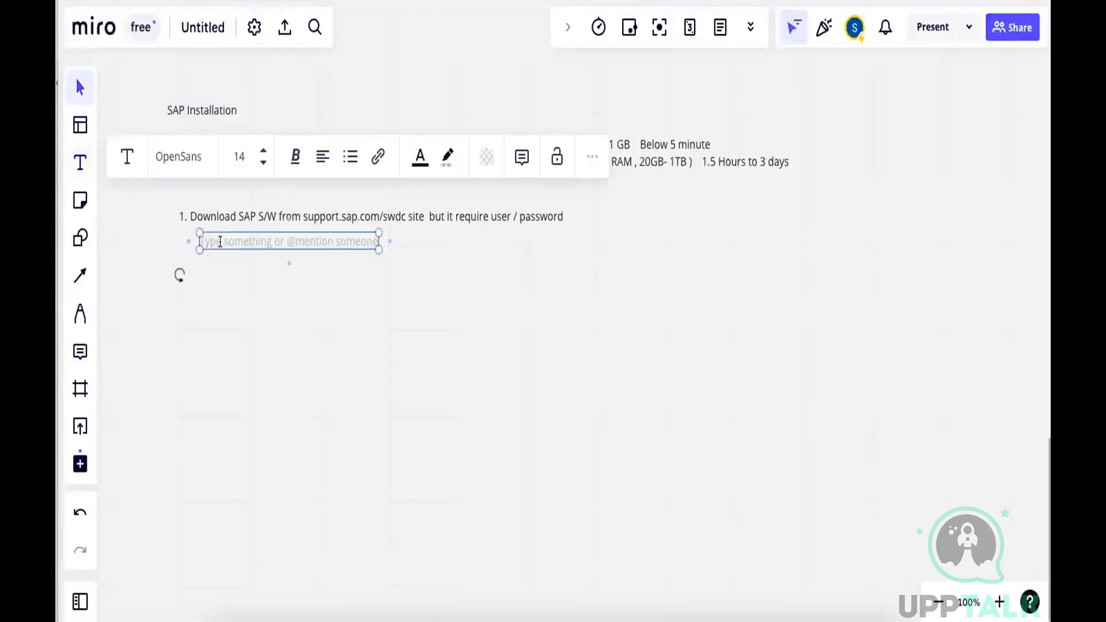
{"action": "type", "text": "A"}
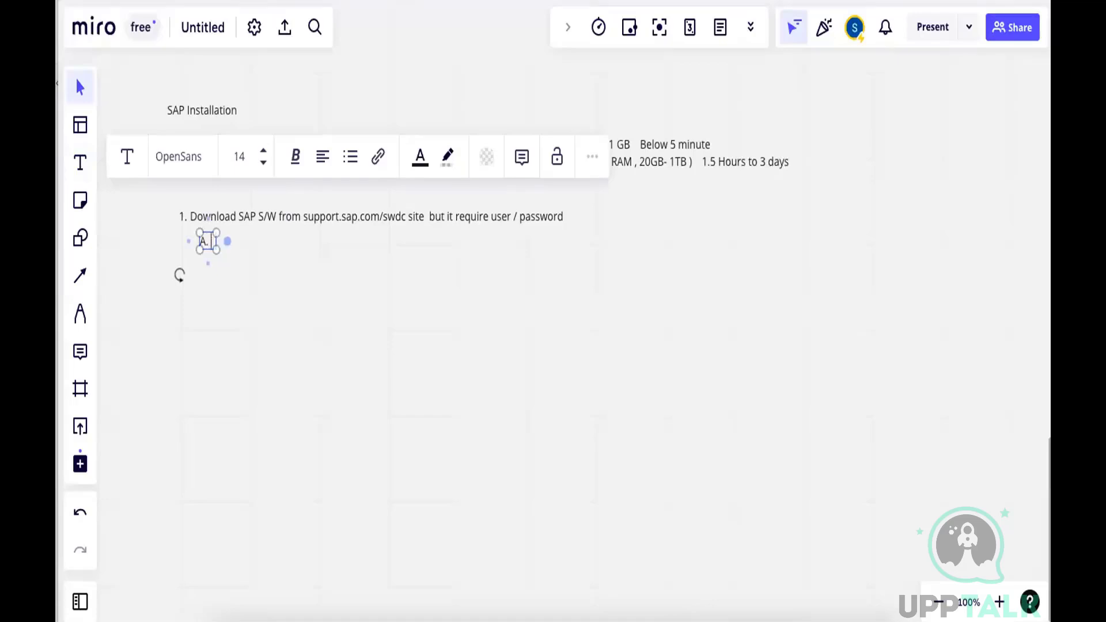
{"action": "type", "text": ". S/W intal"}
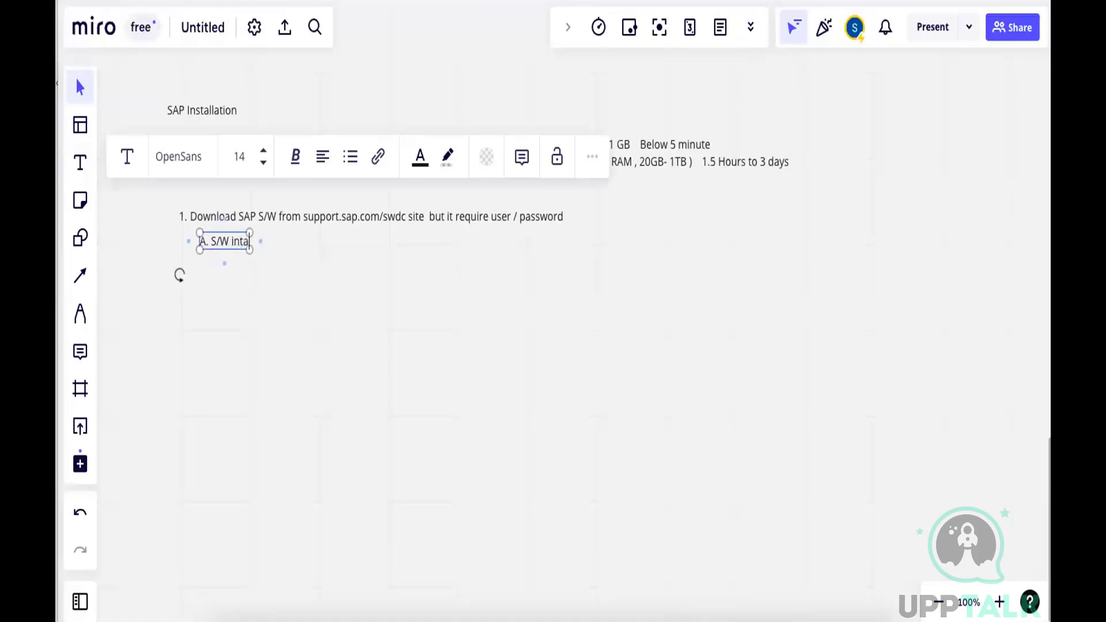
{"action": "key", "text": "BackSpace"}
{"action": "key", "text": "BackSpace"}
{"action": "key", "text": "BackSpace"}
{"action": "type", "text": "stallation tool"}
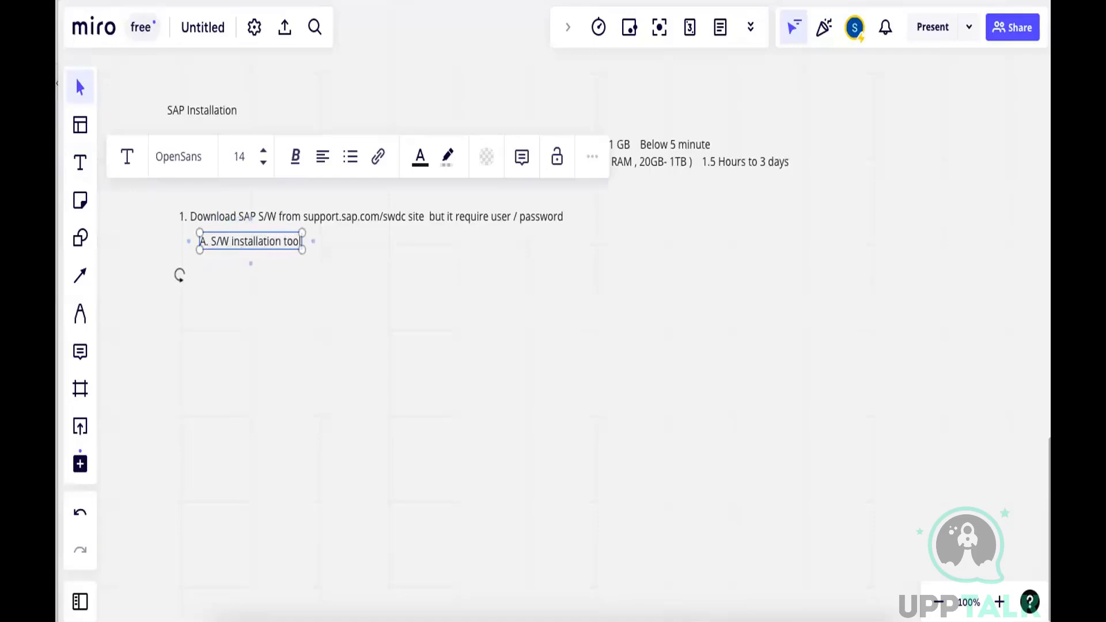
{"action": "type", "text": " :   SWPM"}
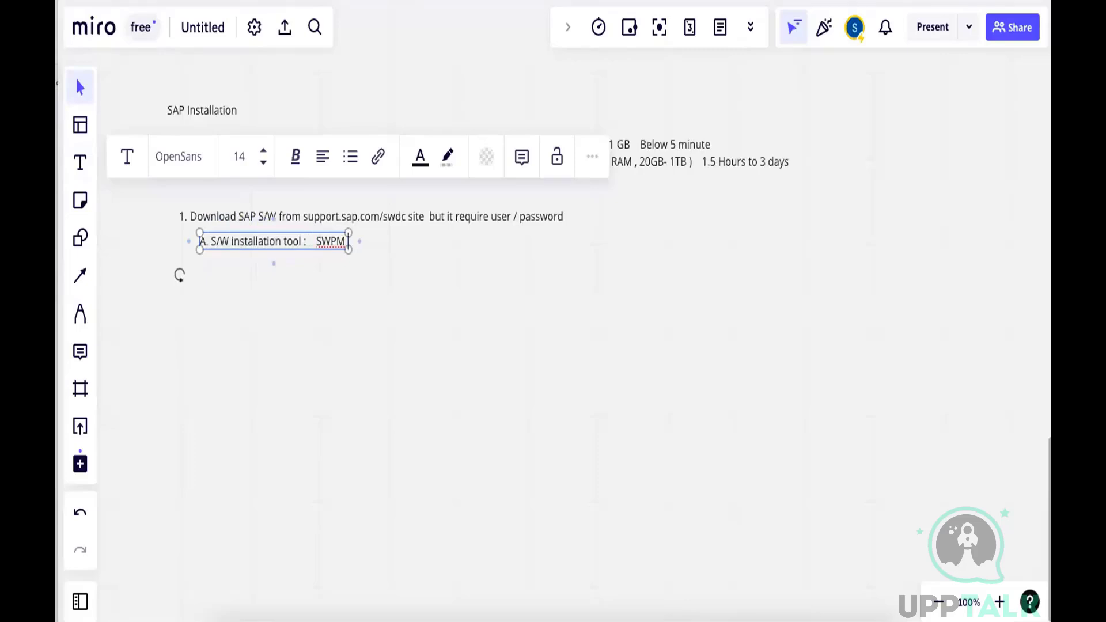
{"action": "type", "text": " ( SAPINST)"}
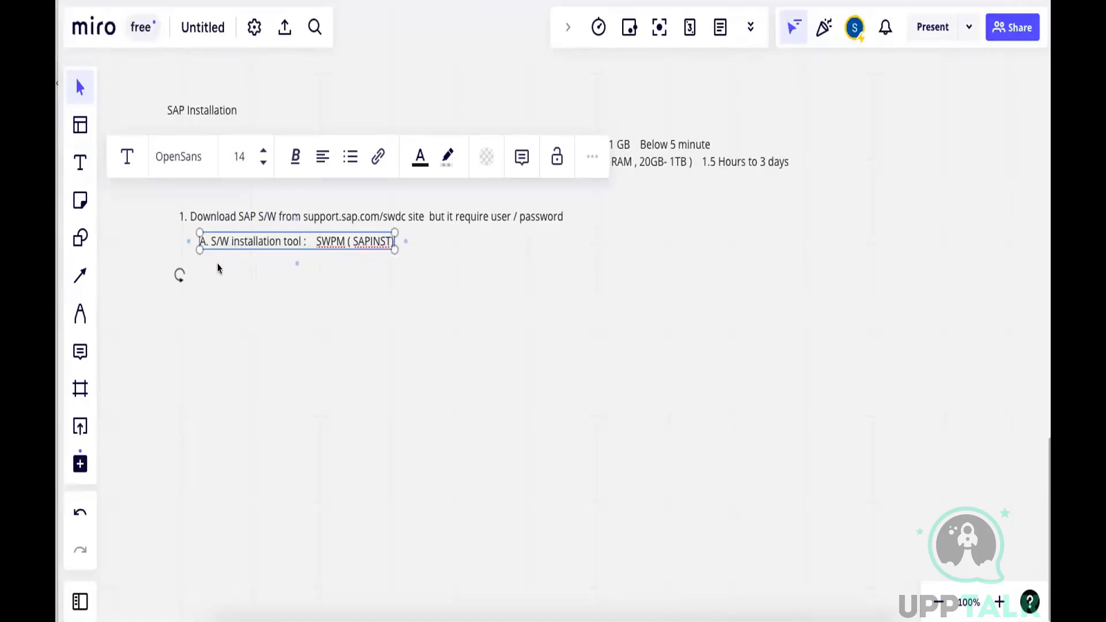
Complete item A with ": SWPM ( SAPINST)" and finish editing the text block
{"action": "left_click", "coordinate": [317, 278]}
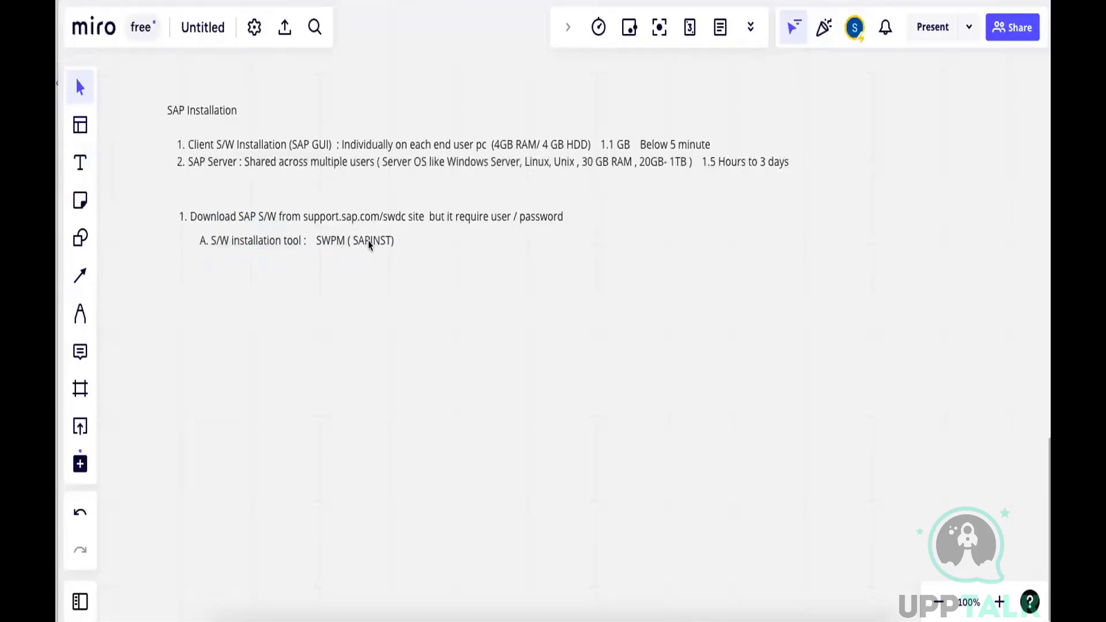
Add the line "B. Kernel Executables" beneath item A in the same text block and start another line
{"action": "double_click", "coordinate": [370, 241]}
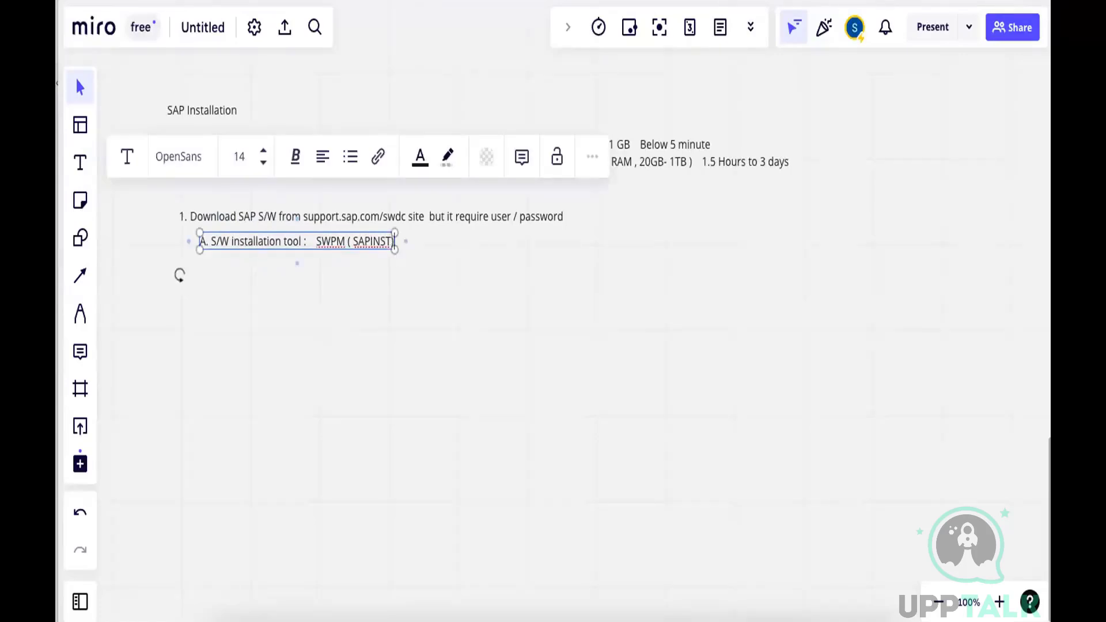
{"action": "key", "text": "Return"}
{"action": "type", "text": "B"}
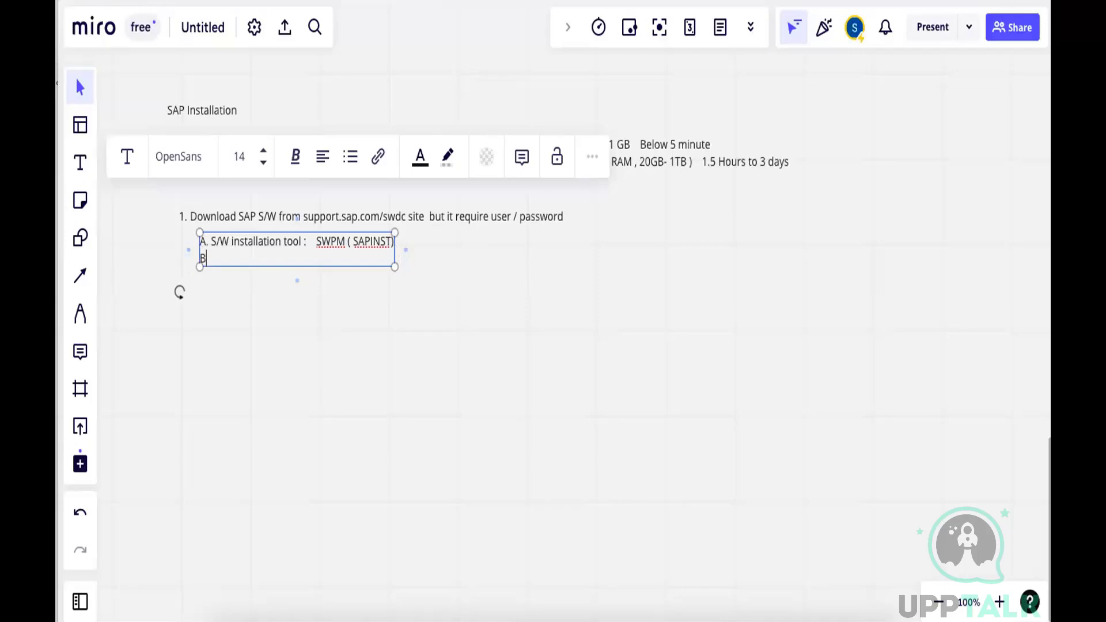
{"action": "type", "text": ". Kernel Executables"}
{"action": "key", "text": "Return"}
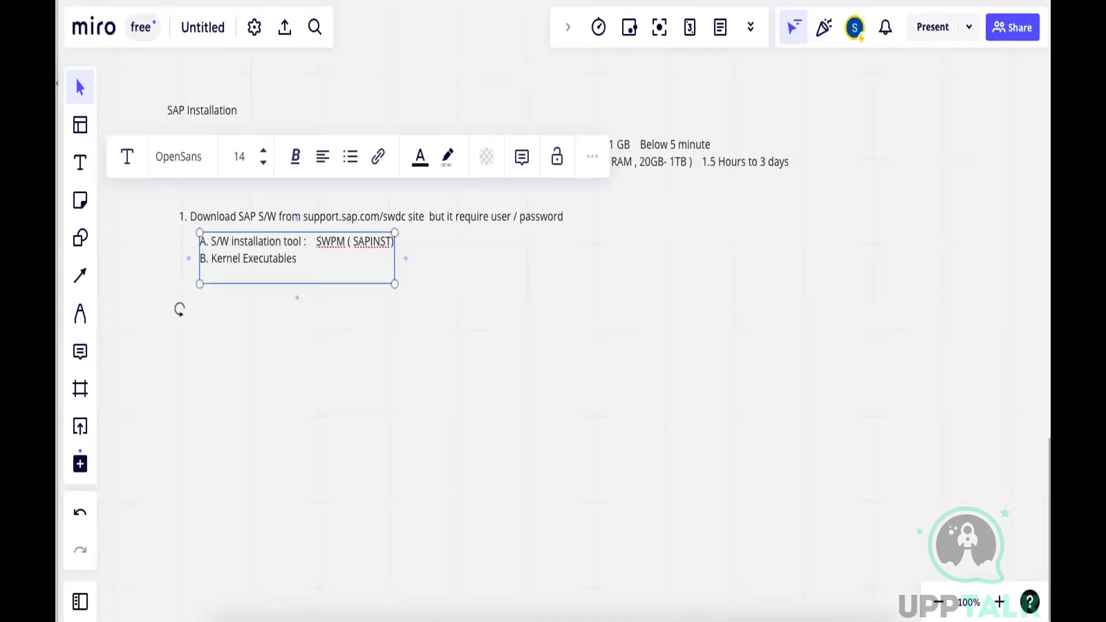
Add the lines "C. DB S/w" and "D. Export Media" beneath item B and finish editing the text block
{"action": "type", "text": "C. DB S/w"}
{"action": "key", "text": "Return"}
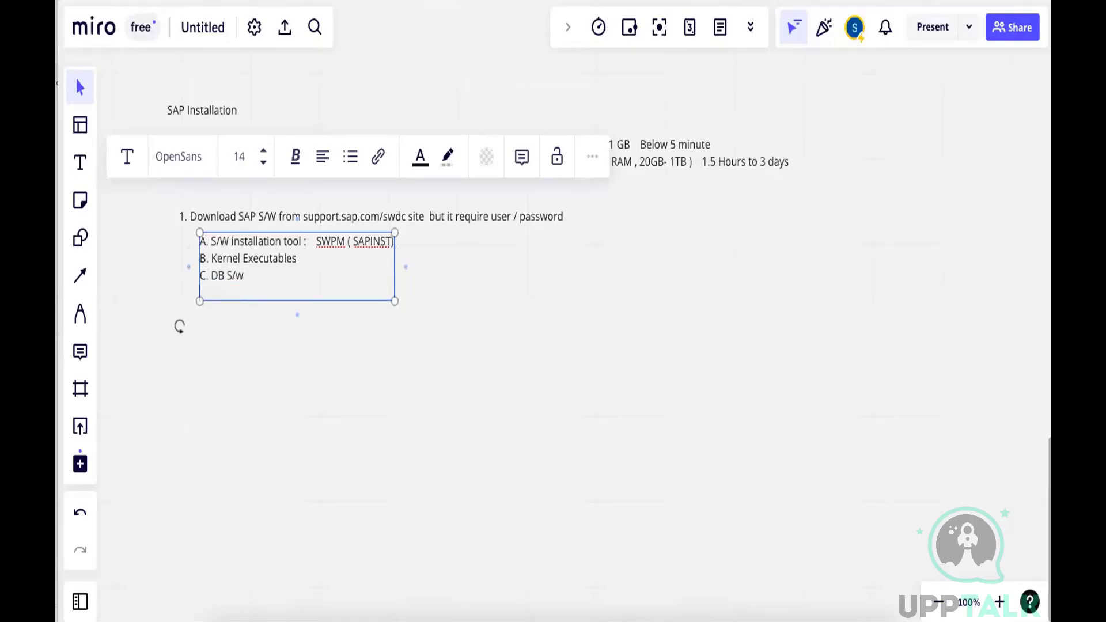
{"action": "type", "text": "d"}
{"action": "key", "text": "BackSpace"}
{"action": "type", "text": "D. Export Media"}
{"action": "left_click", "coordinate": [454, 252]}
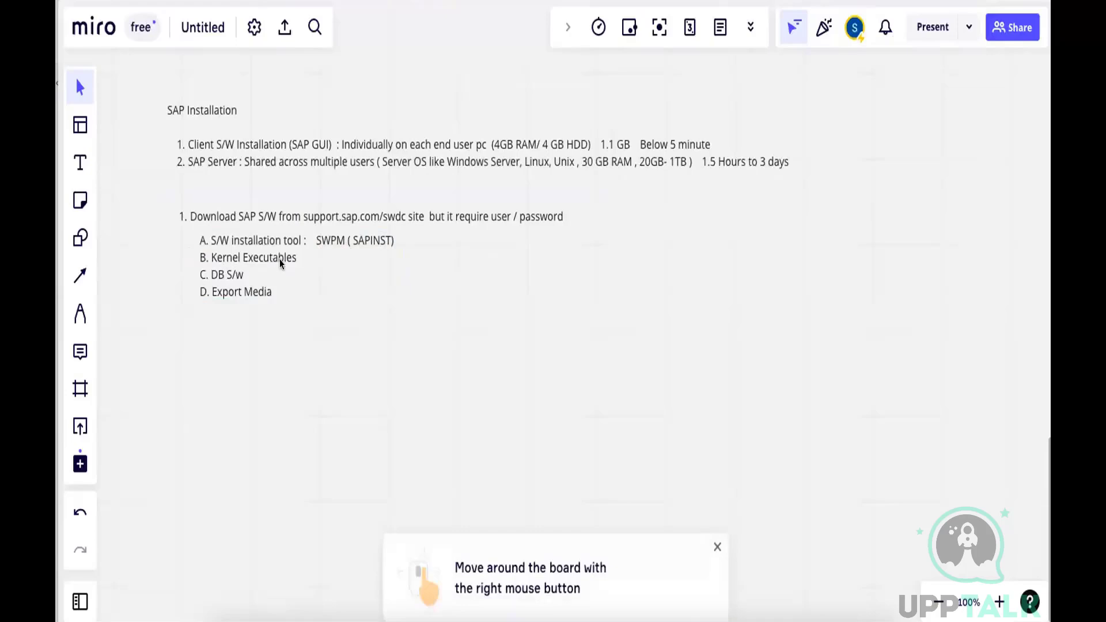
Append "3 Gb - 200 GB" to the "D. Export Media" line, dismissing the board navigation tip
{"action": "left_click", "coordinate": [257, 291]}
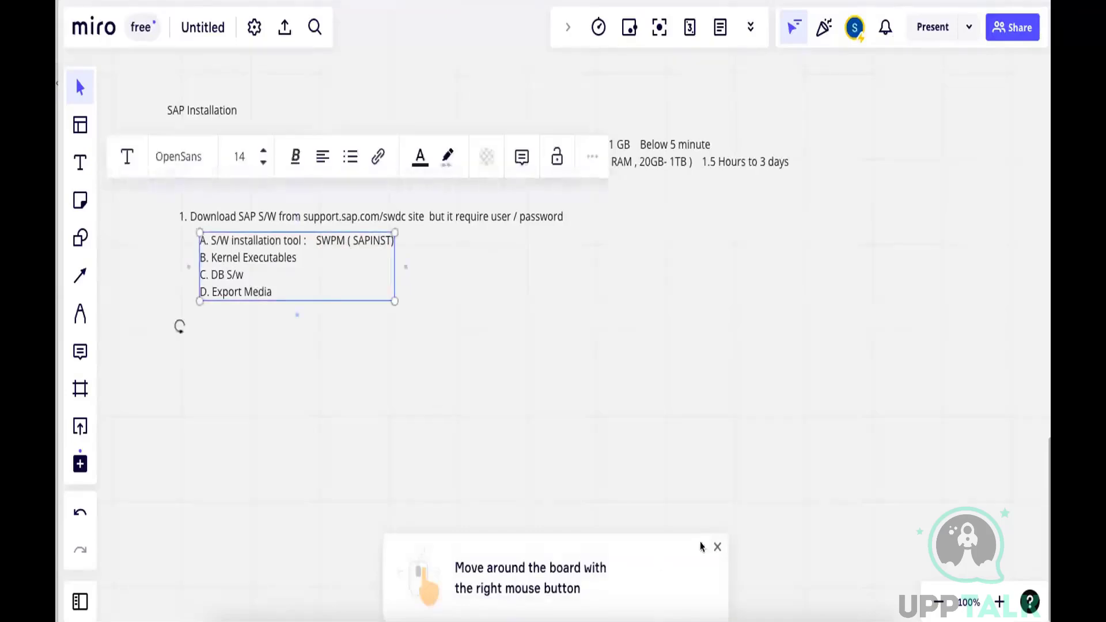
{"action": "left_click", "coordinate": [719, 543]}
{"action": "left_click", "coordinate": [284, 287]}
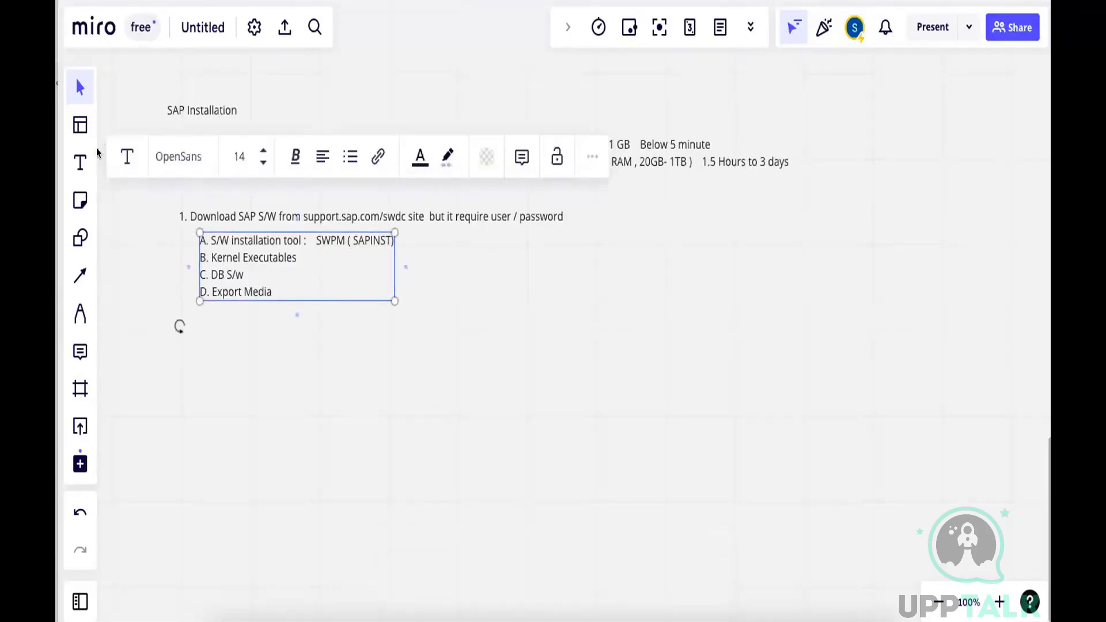
{"action": "left_click", "coordinate": [78, 165]}
{"action": "left_click", "coordinate": [280, 278]}
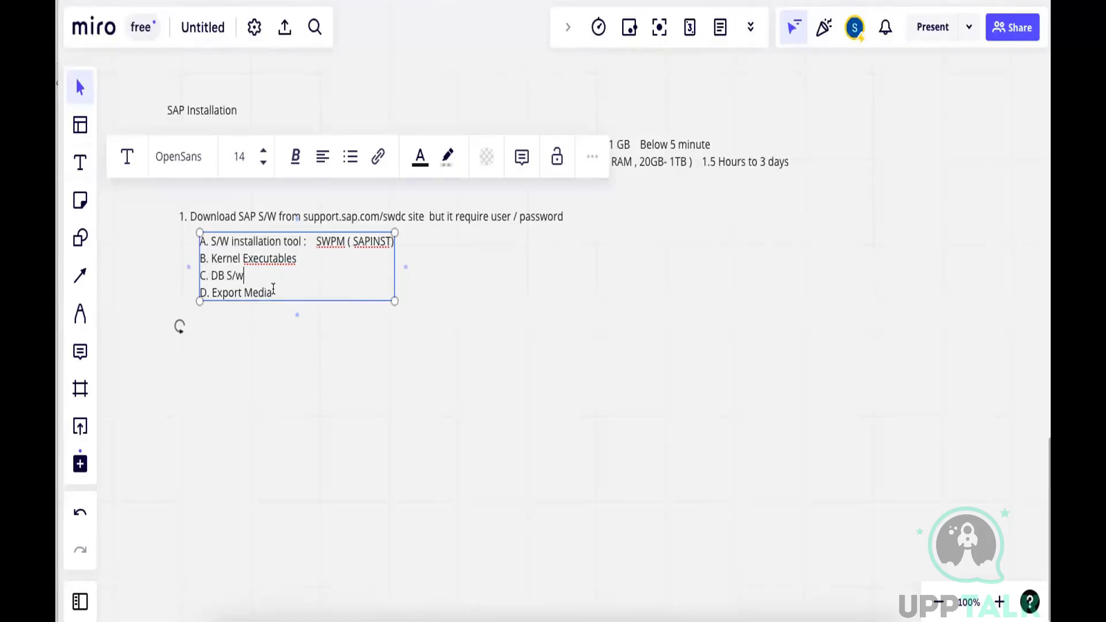
{"action": "left_click", "coordinate": [273, 289]}
{"action": "type", "text": "3 Gb - 200 GB"}
{"action": "left_click", "coordinate": [526, 277]}
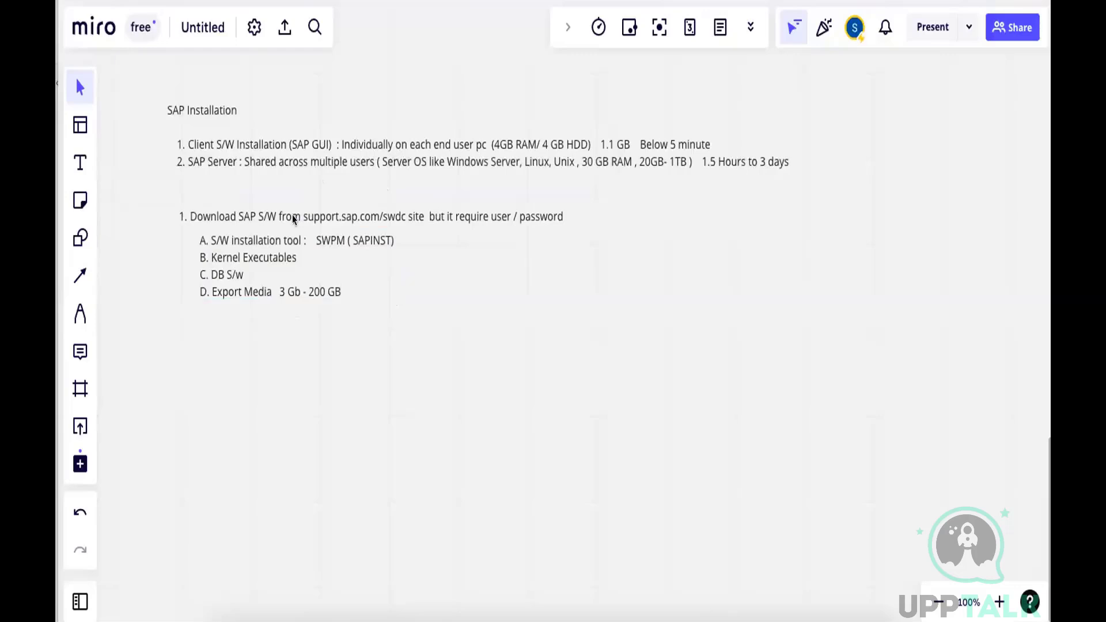
Move the A–D list and the download line lower on the board, and add the text "SAP GUI Installation execuatble" above them
{"action": "left_click_drag", "start_coordinate": [292, 216], "coordinate": [276, 305]}
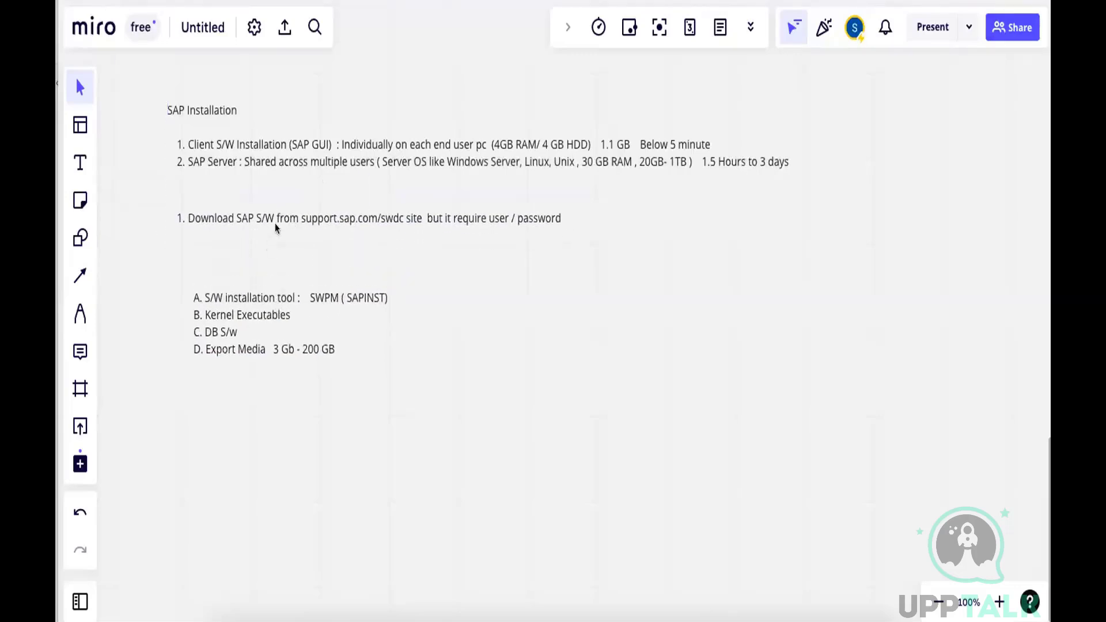
{"action": "left_click_drag", "start_coordinate": [274, 221], "coordinate": [271, 274]}
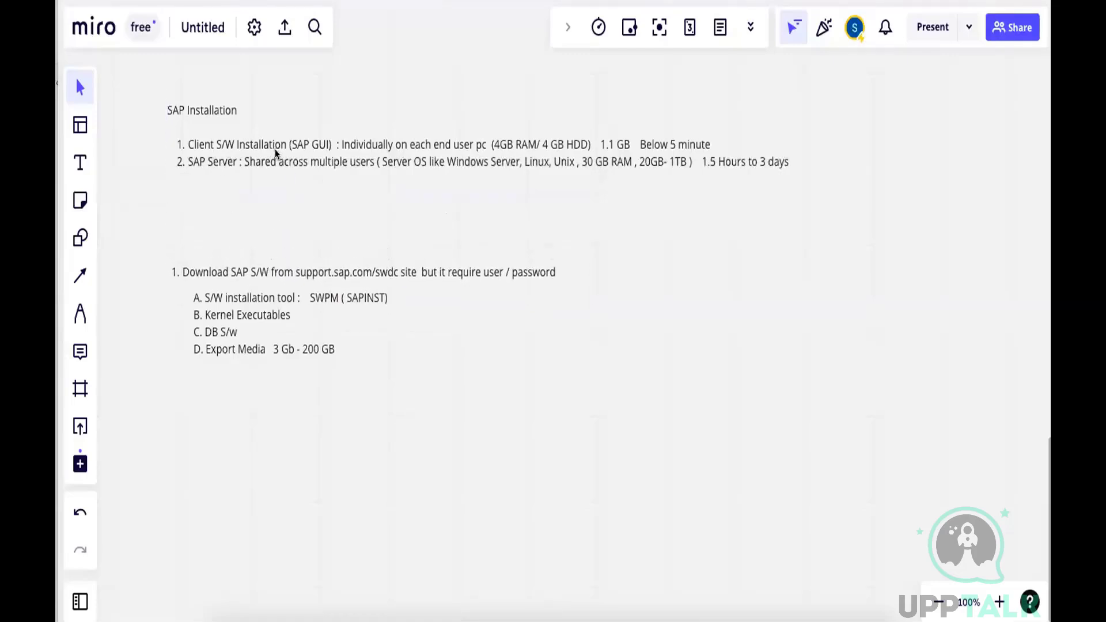
{"action": "key", "text": "t"}
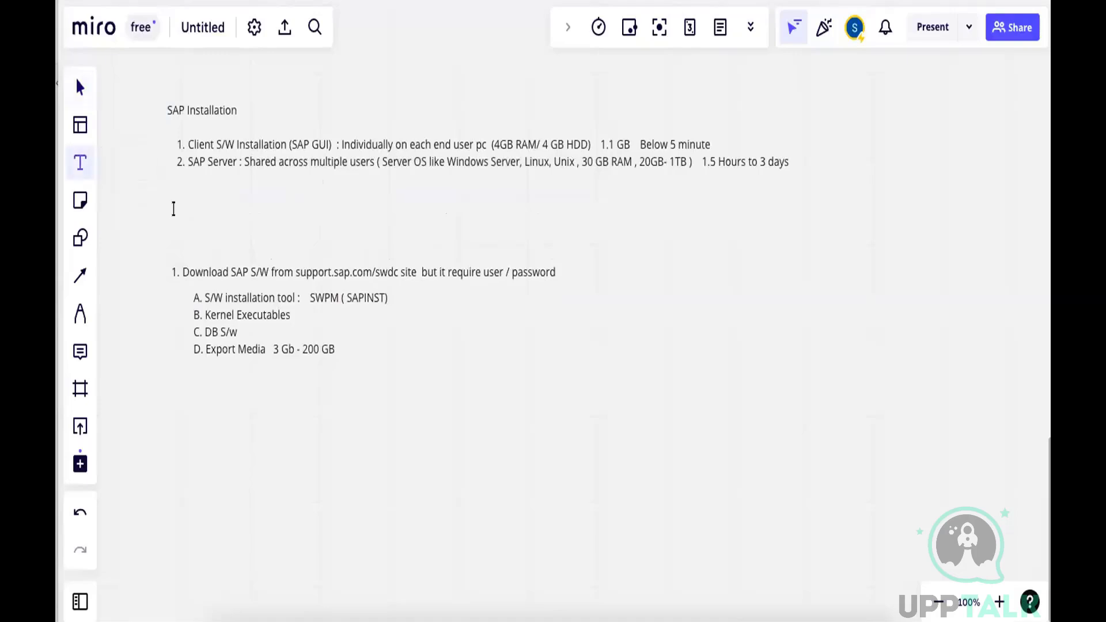
{"action": "left_click", "coordinate": [174, 211]}
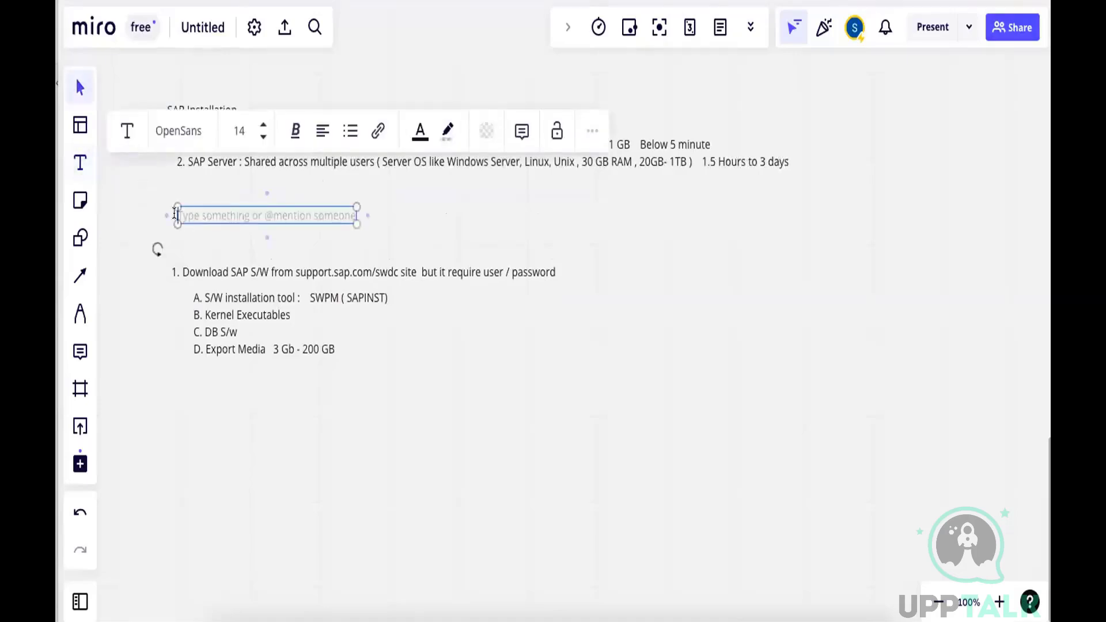
{"action": "type", "text": "SA"}
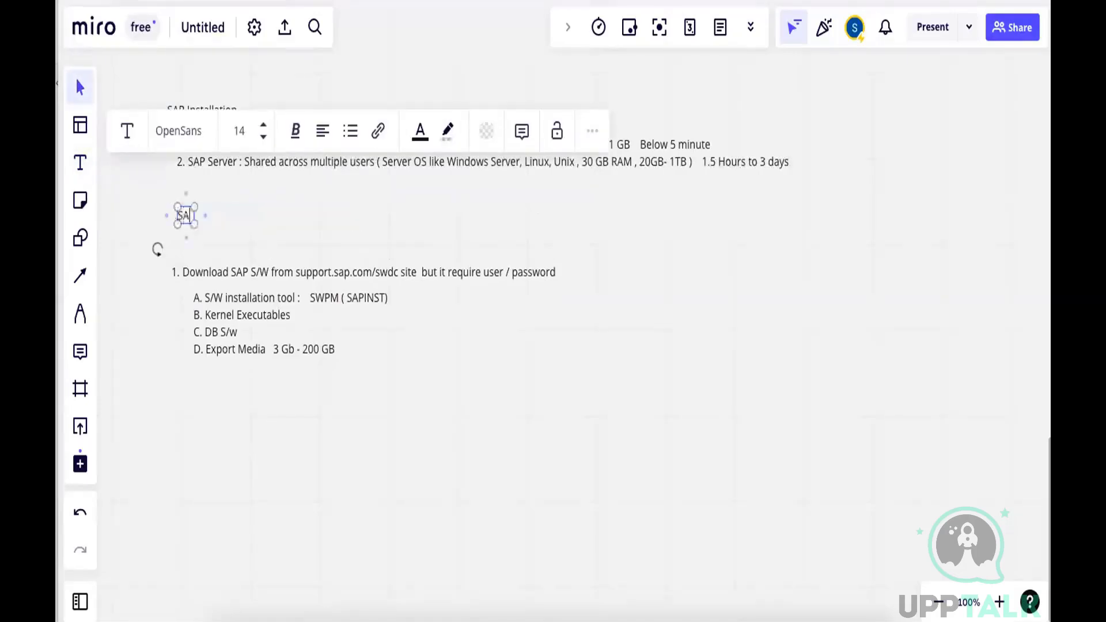
{"action": "type", "text": "P GUI Installa"}
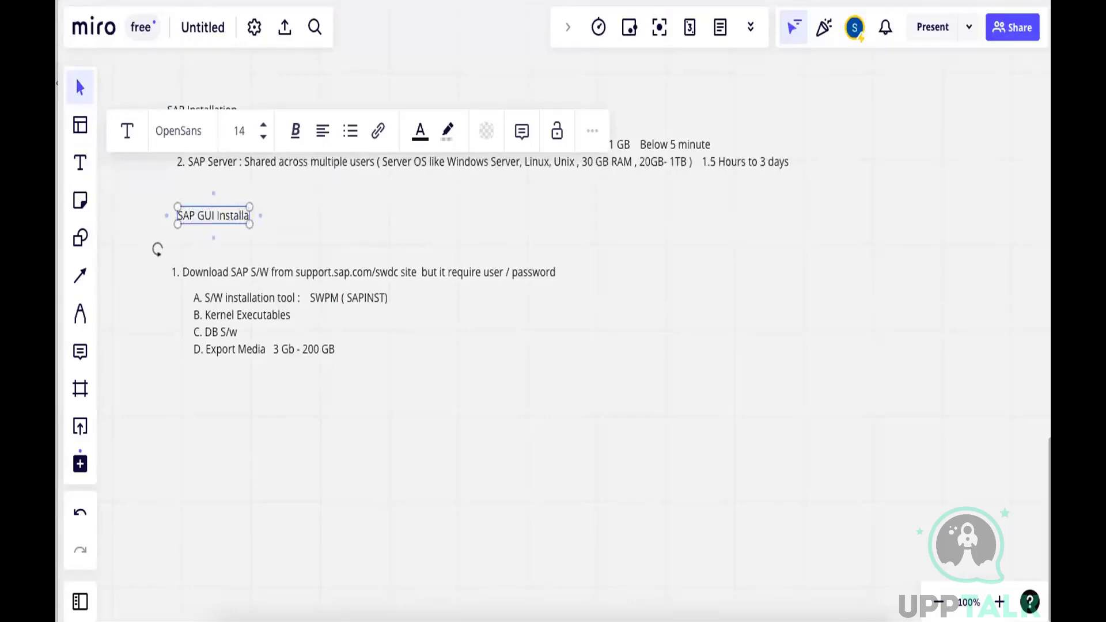
{"action": "type", "text": "tion execu"}
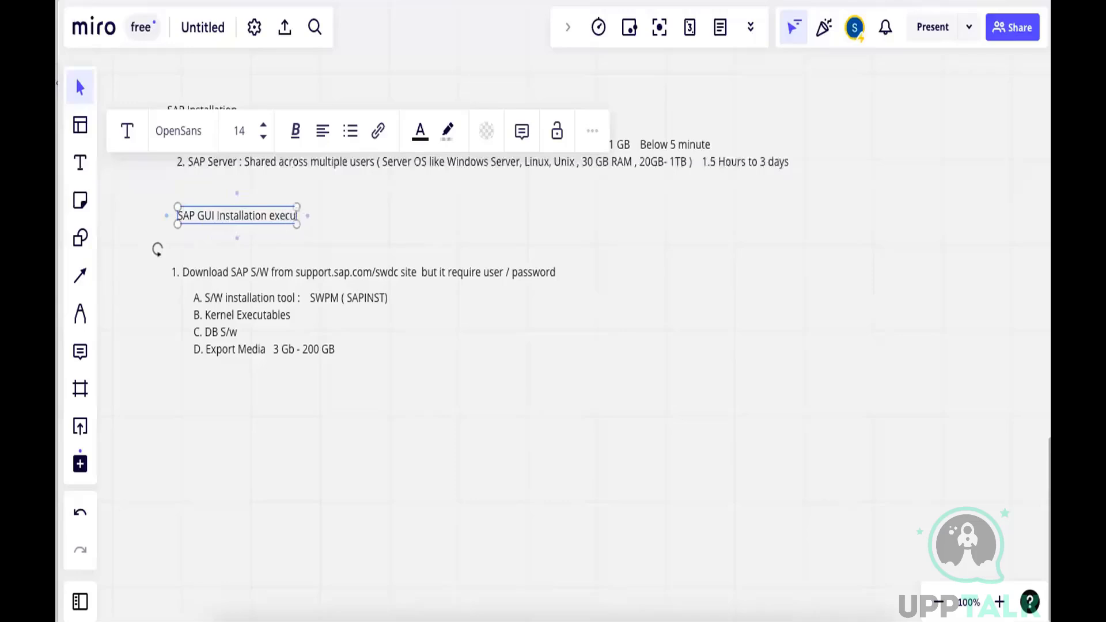
{"action": "type", "text": "atble"}
{"action": "left_click", "coordinate": [225, 235]}
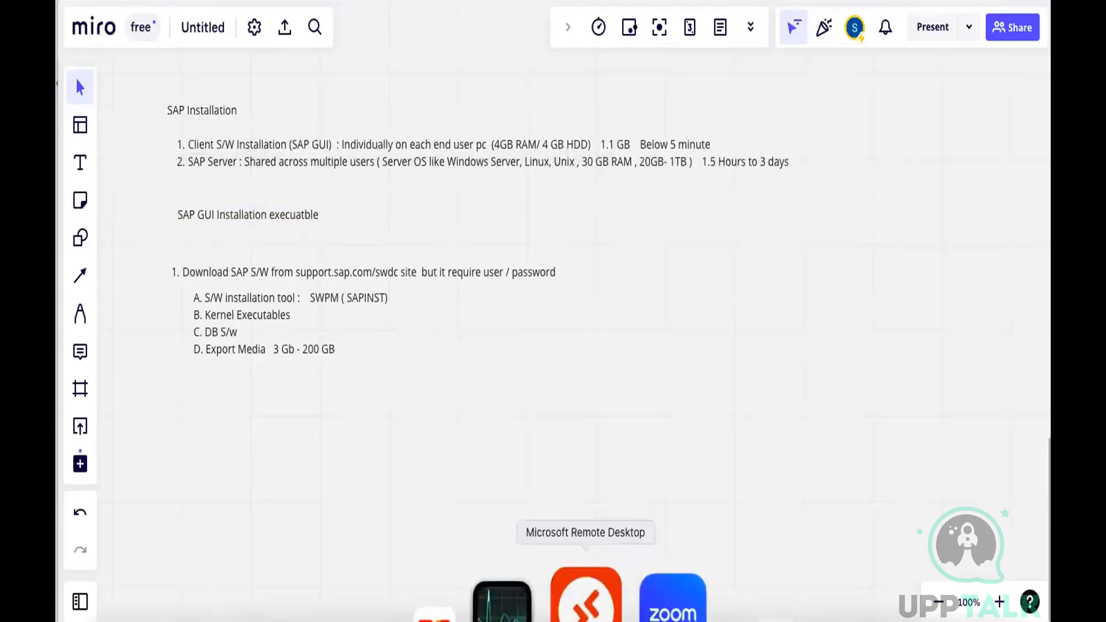
Switch to the Microsoft Remote Desktop session and open the Client folder inside SAPSoftware on the C: drive
{"action": "left_click", "coordinate": [585, 600]}
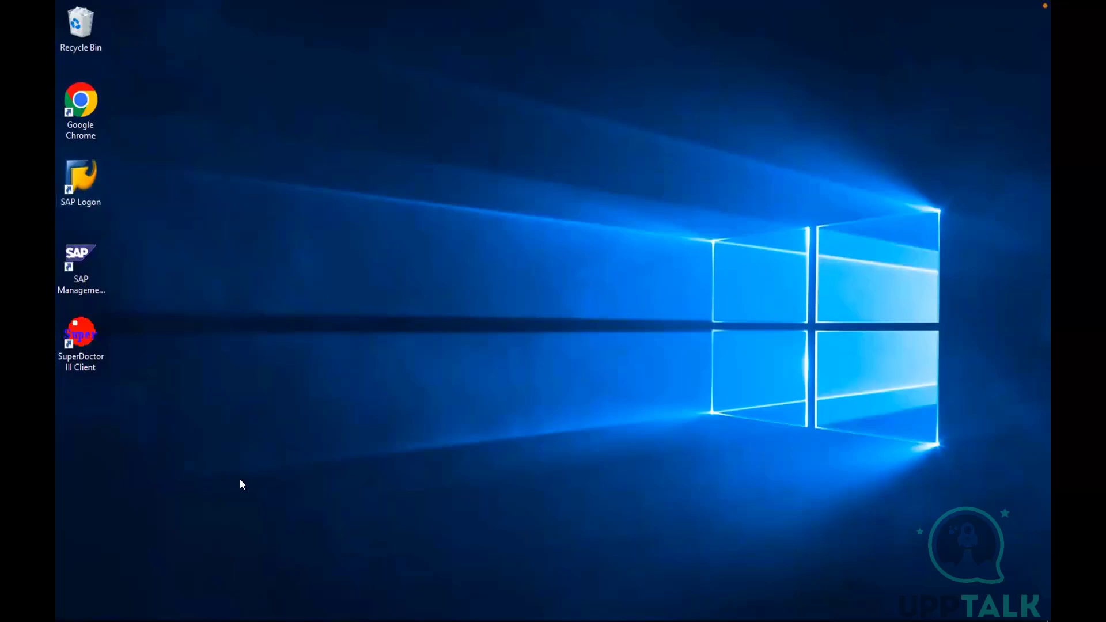
{"action": "left_click", "coordinate": [207, 621]}
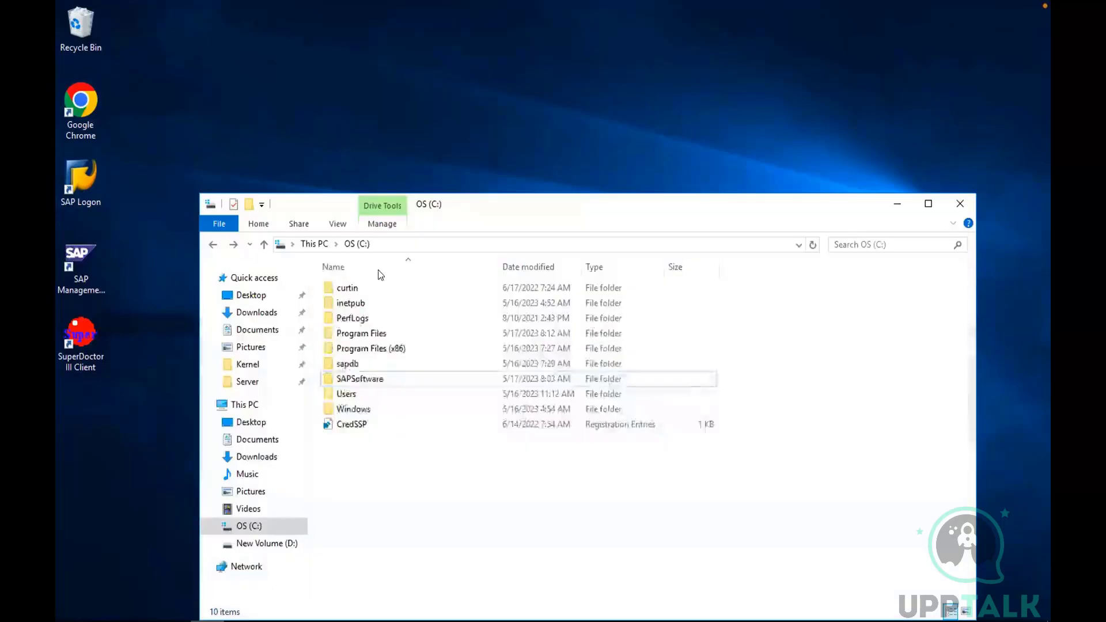
{"action": "left_click", "coordinate": [257, 529]}
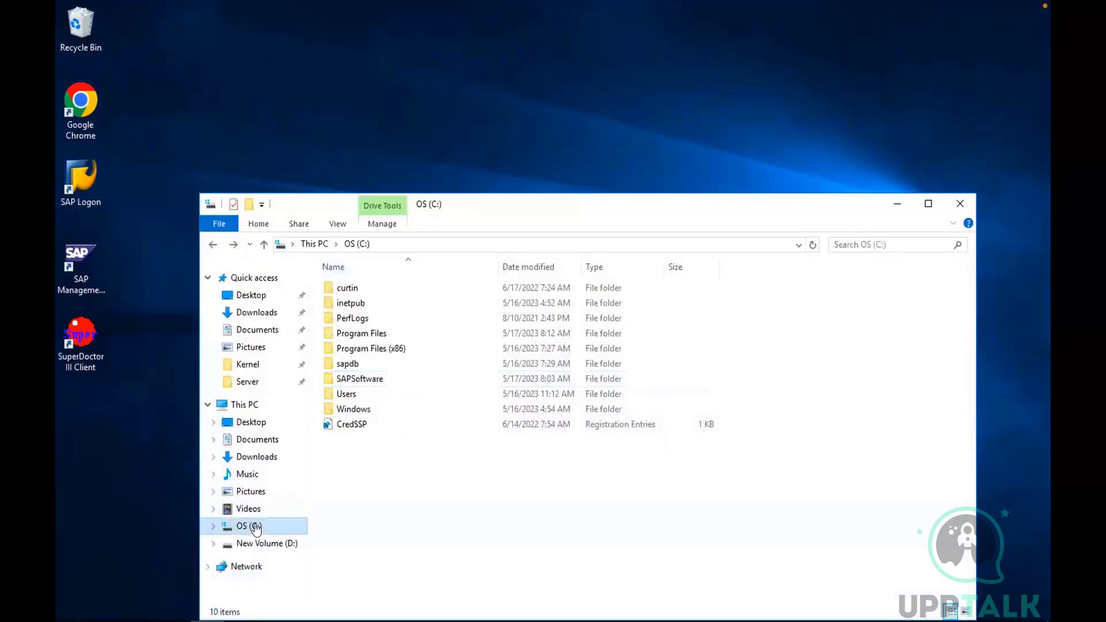
{"action": "left_click", "coordinate": [369, 381]}
{"action": "double_click", "coordinate": [369, 380]}
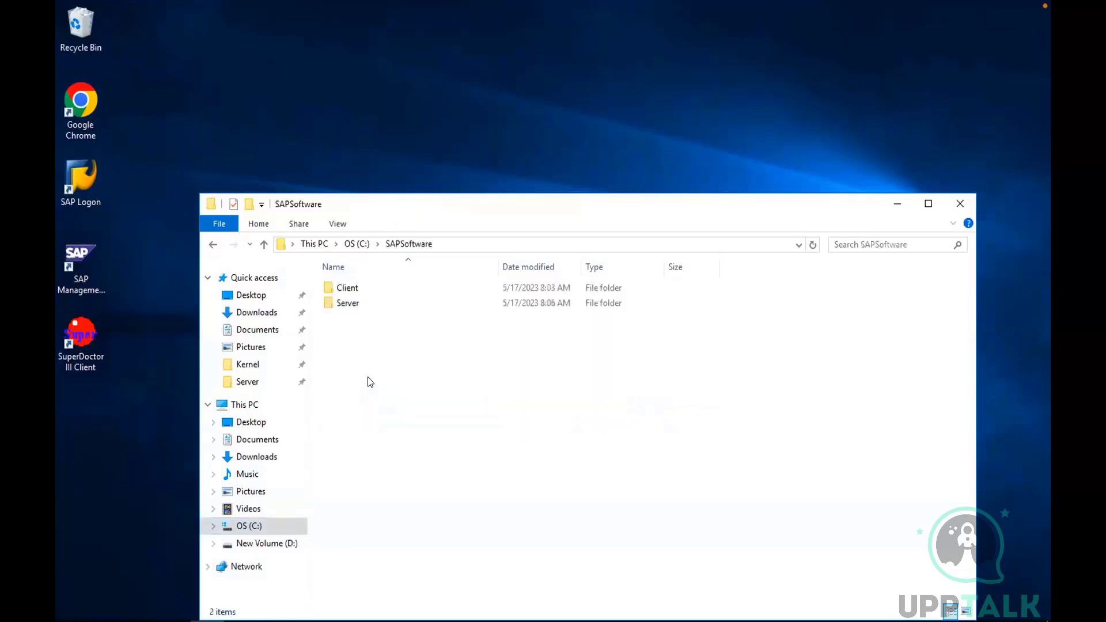
{"action": "double_click", "coordinate": [351, 286]}
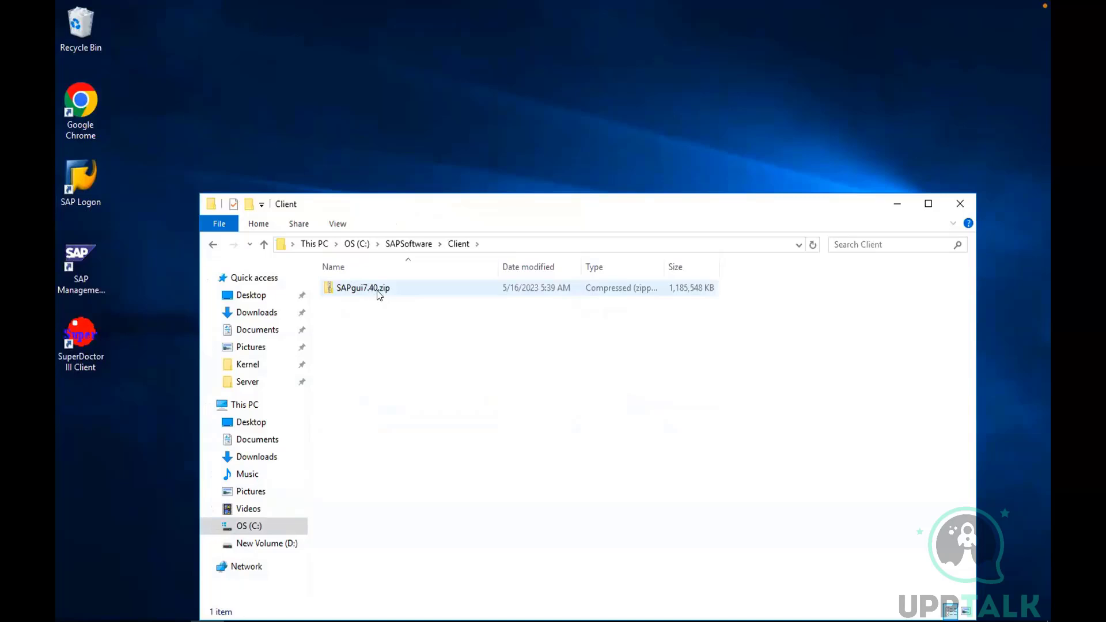
{"action": "right_click", "coordinate": [380, 295]}
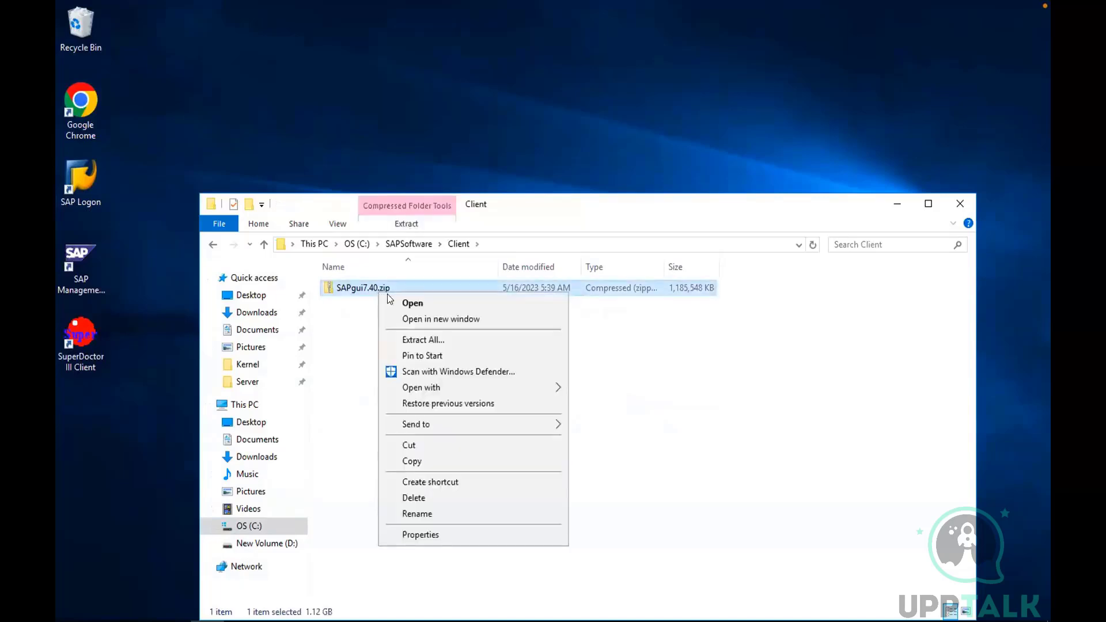
{"action": "left_click", "coordinate": [402, 344]}
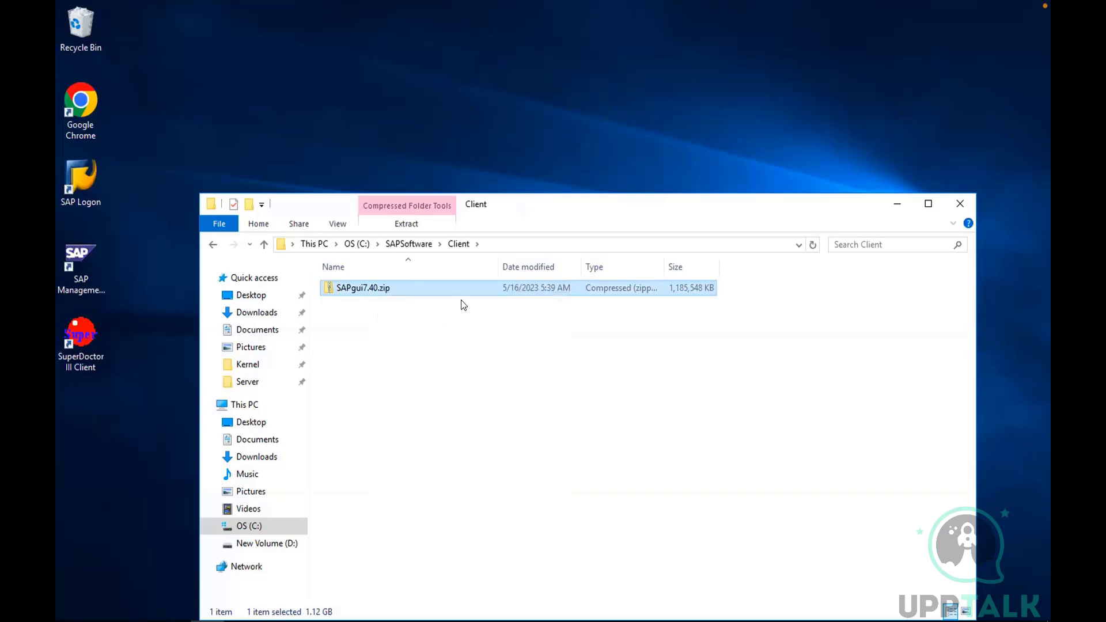
{"action": "right_click", "coordinate": [421, 288]}
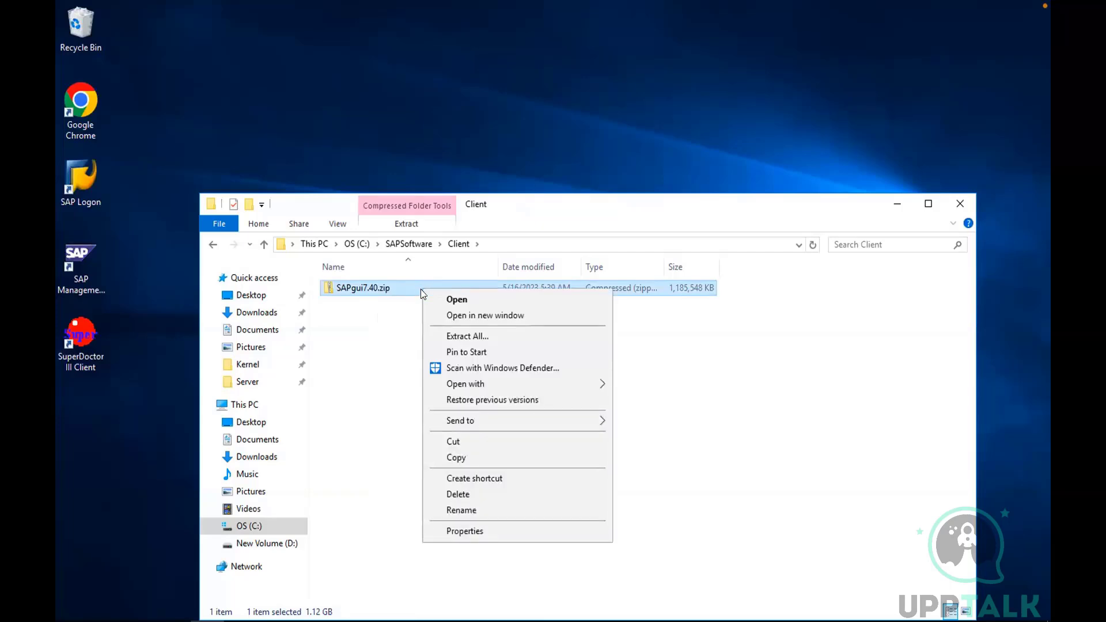
{"action": "left_click", "coordinate": [313, 337]}
Close the extraction wizard and open the Downloads subfolder SAPgui7.40.zip\BD_NW_7.0_Presentation_7.40_Comp._1_\PRES1\GUI\WINDOWS\WIN32
{"action": "left_click", "coordinate": [257, 313]}
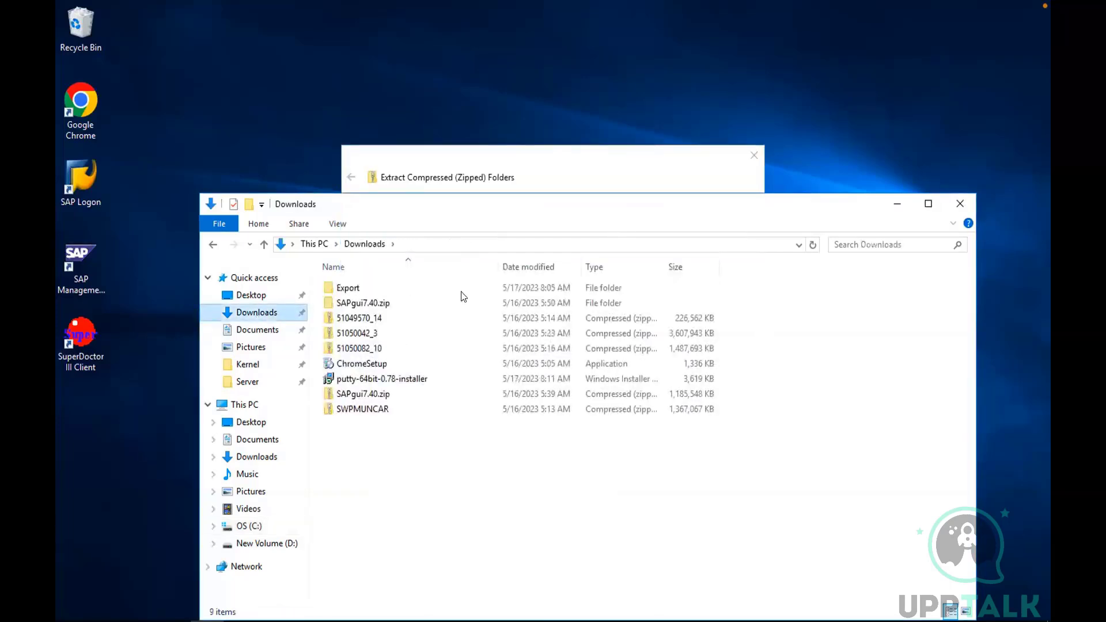
{"action": "double_click", "coordinate": [381, 303]}
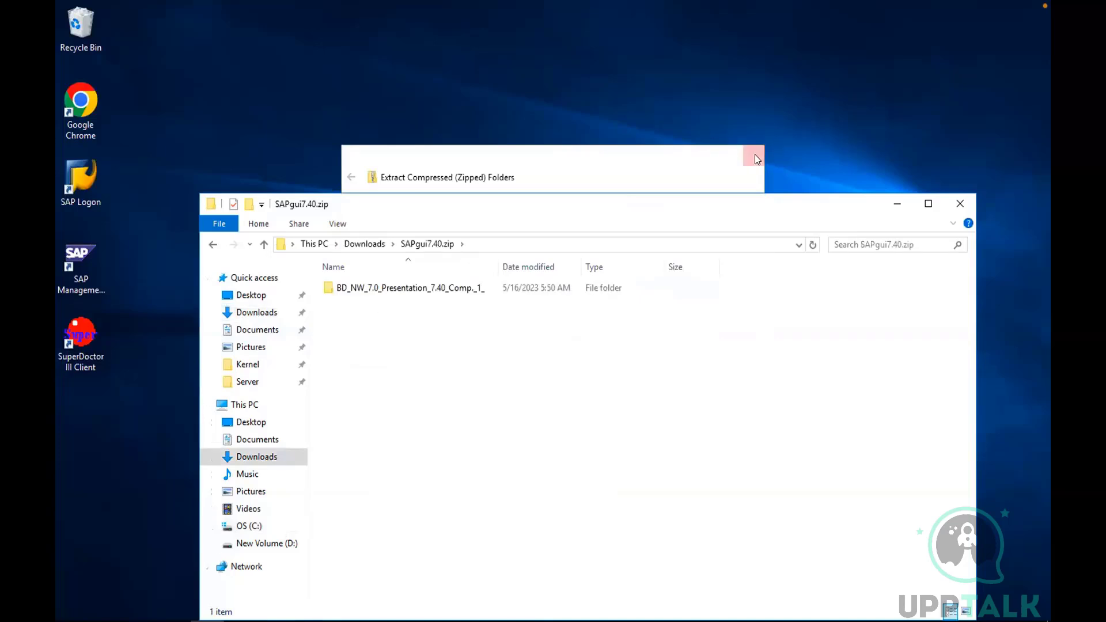
{"action": "left_click", "coordinate": [755, 154]}
{"action": "left_click", "coordinate": [403, 292]}
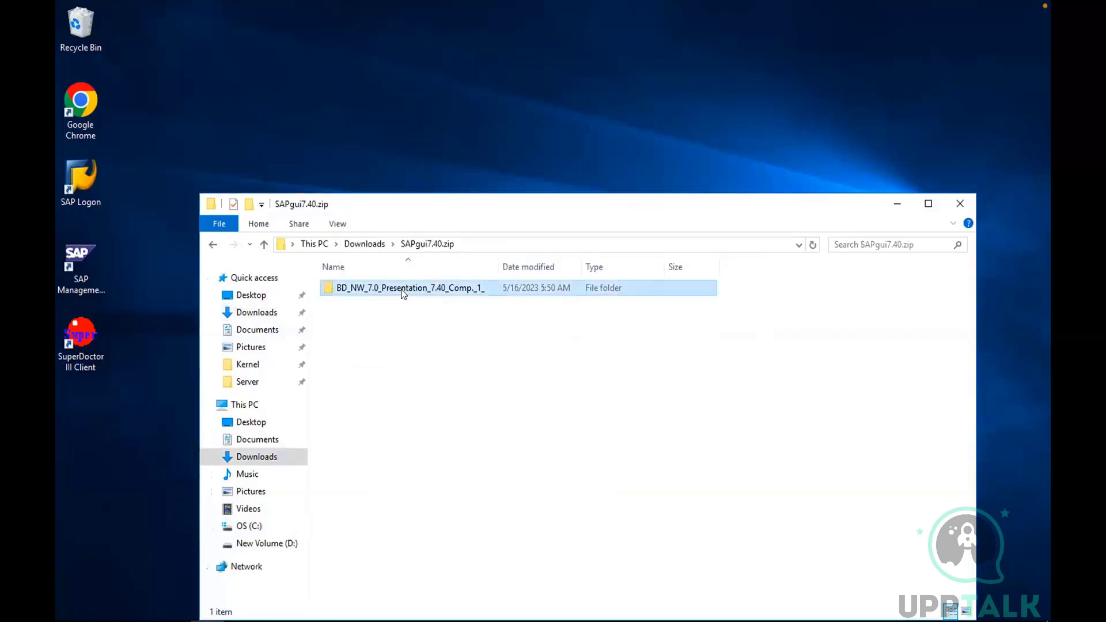
{"action": "double_click", "coordinate": [403, 293]}
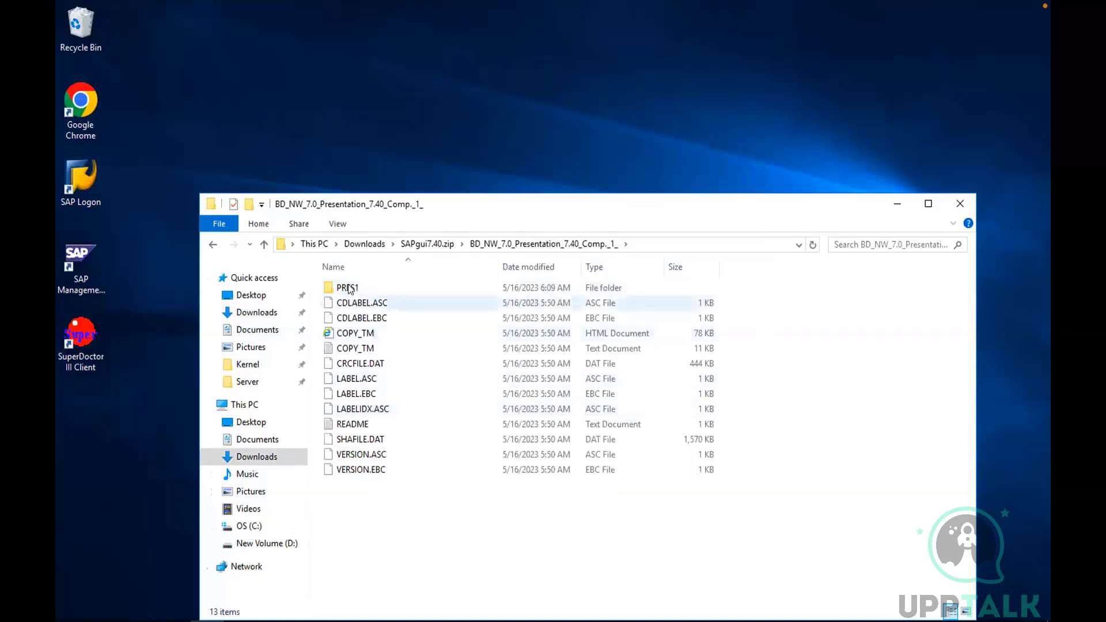
{"action": "double_click", "coordinate": [359, 289]}
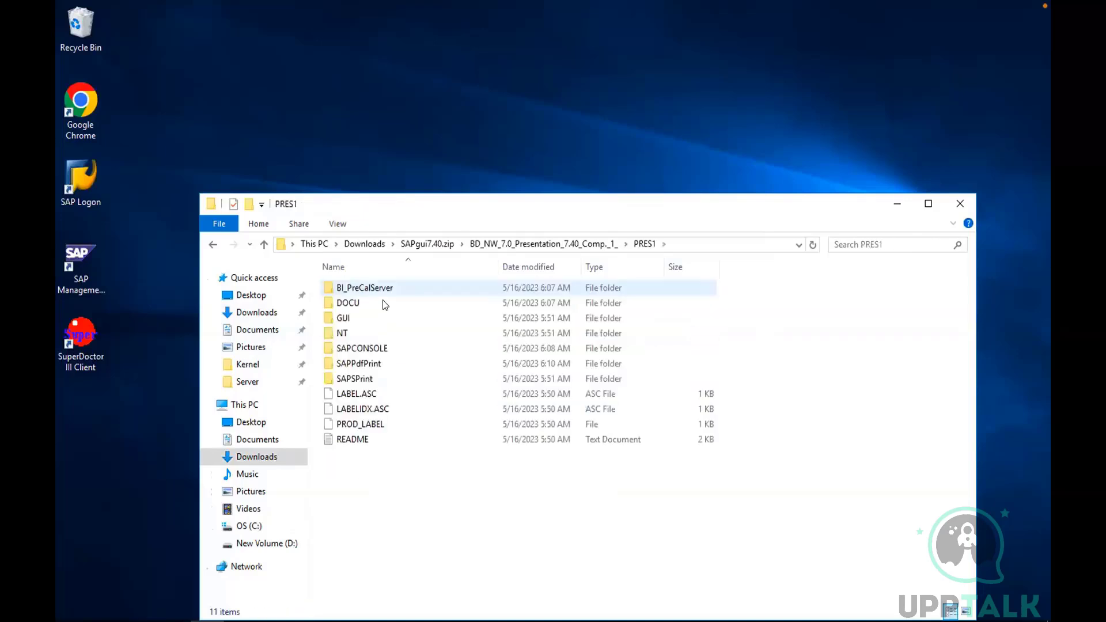
{"action": "left_click", "coordinate": [351, 320]}
{"action": "double_click", "coordinate": [351, 321]}
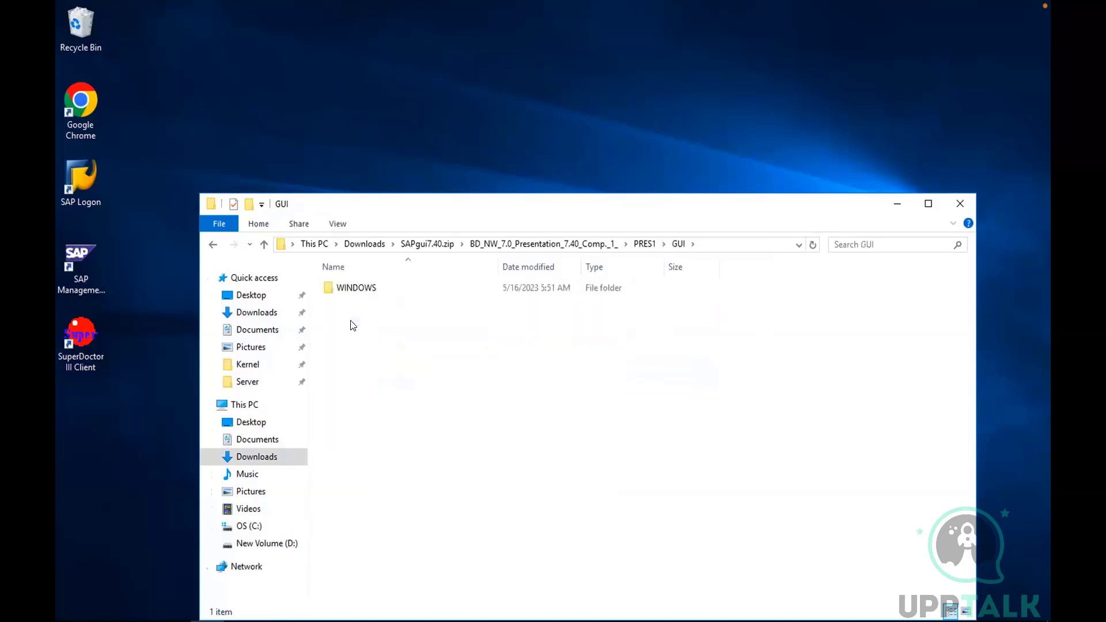
{"action": "double_click", "coordinate": [357, 291]}
{"action": "double_click", "coordinate": [357, 290]}
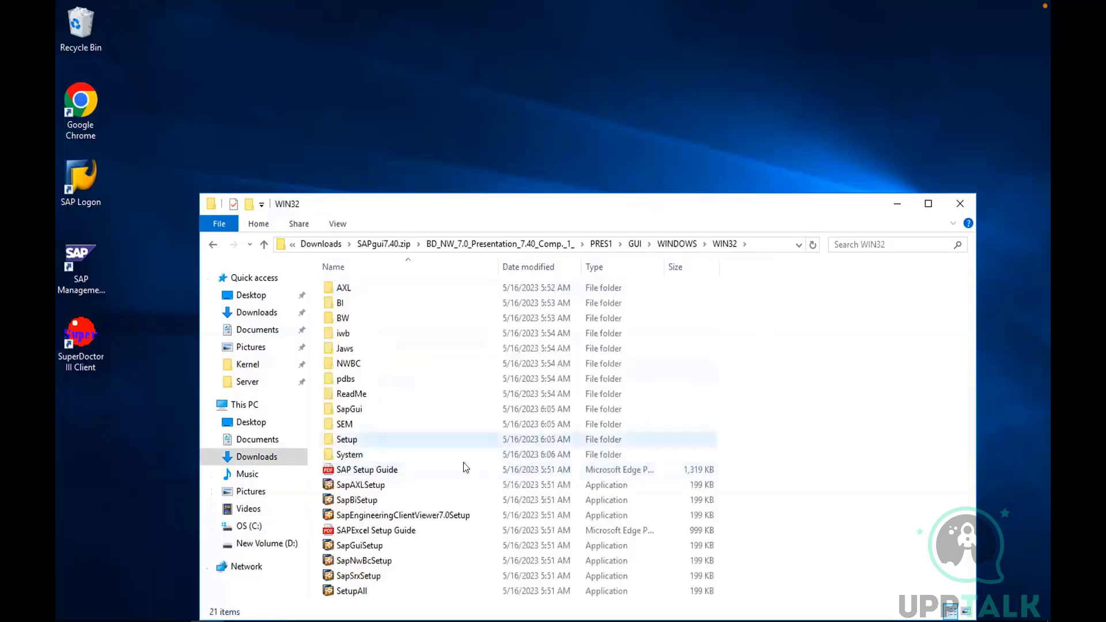
Run SapGuiSetup from the WIN32 folder, allowing the file to open and agreeing to correct the terminal server mode
{"action": "double_click", "coordinate": [372, 547]}
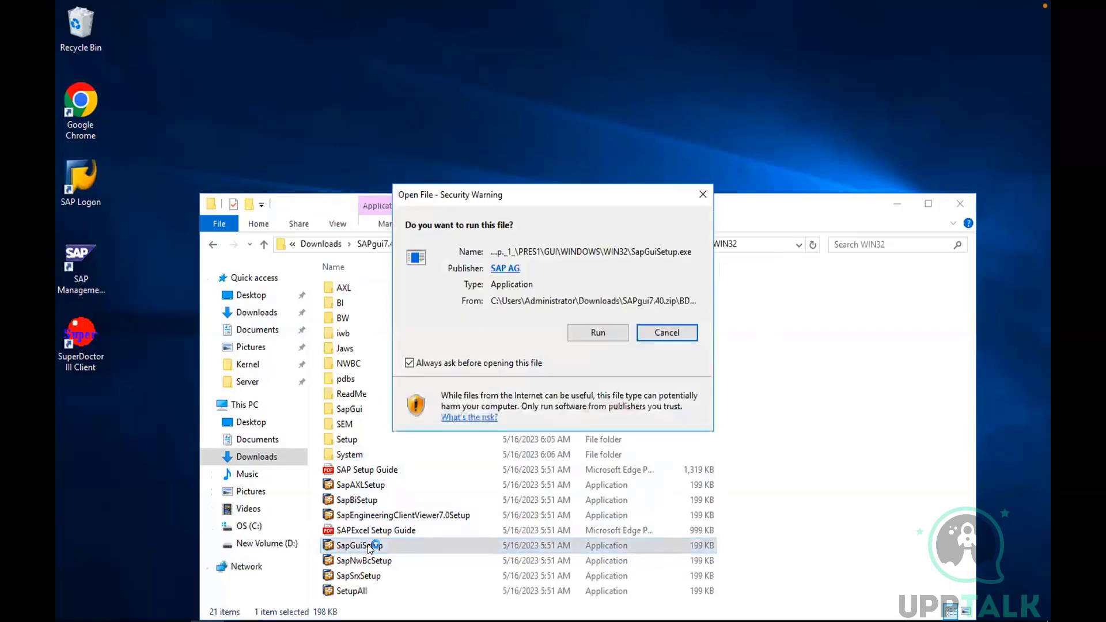
{"action": "left_click", "coordinate": [593, 332]}
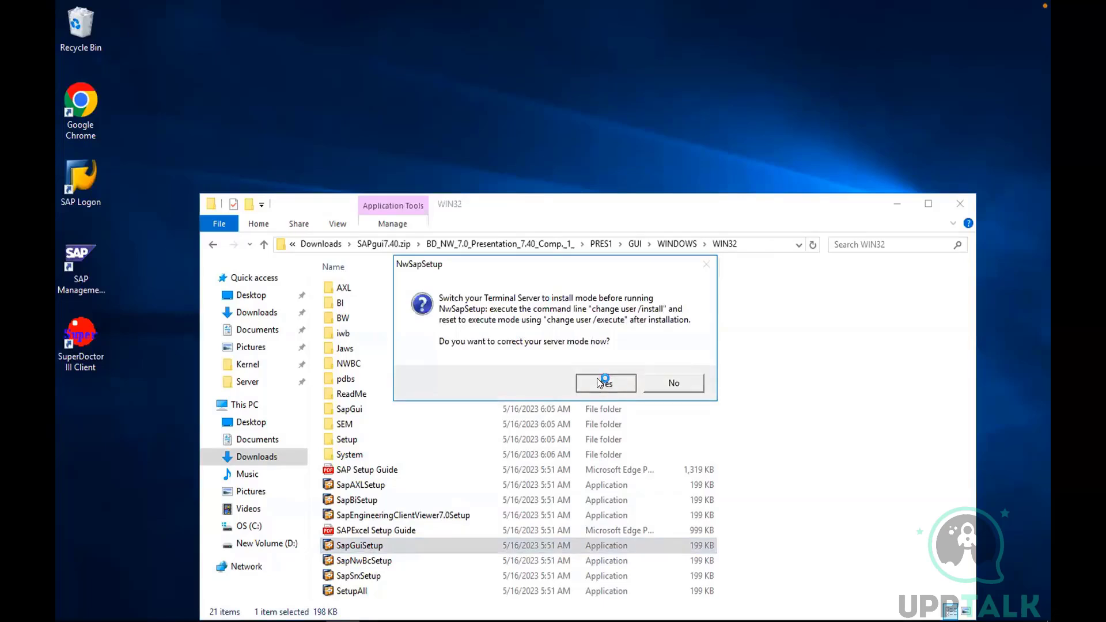
{"action": "left_click", "coordinate": [599, 381]}
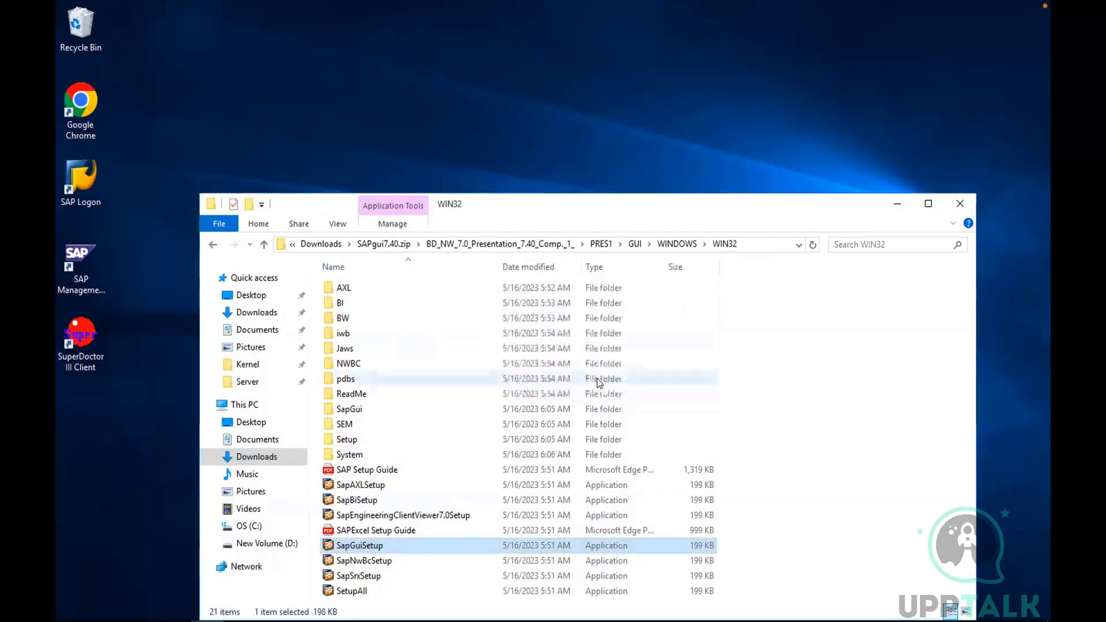
Run SapGuiSetup again and decline the server mode correction to bring up the SAP Front End Installer
{"action": "double_click", "coordinate": [380, 542]}
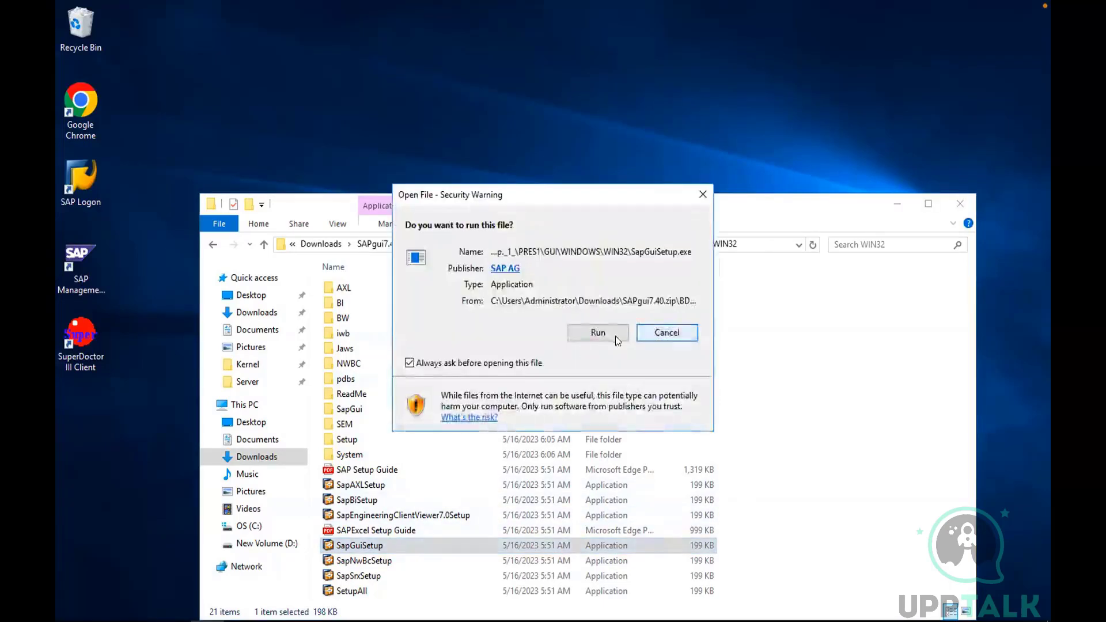
{"action": "left_click", "coordinate": [603, 333]}
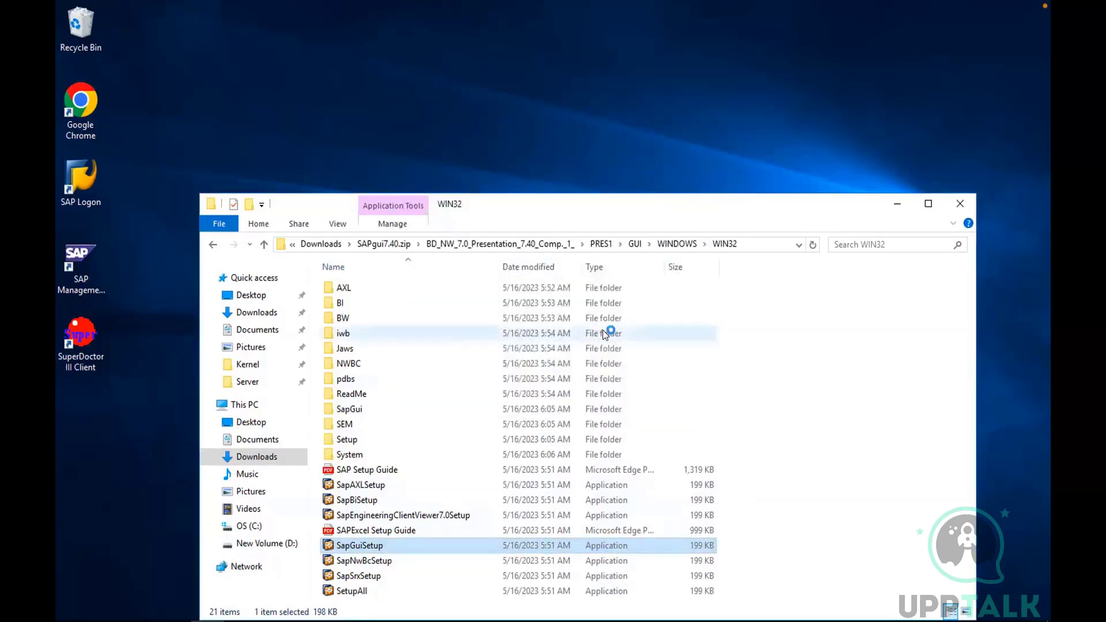
{"action": "left_click", "coordinate": [660, 378]}
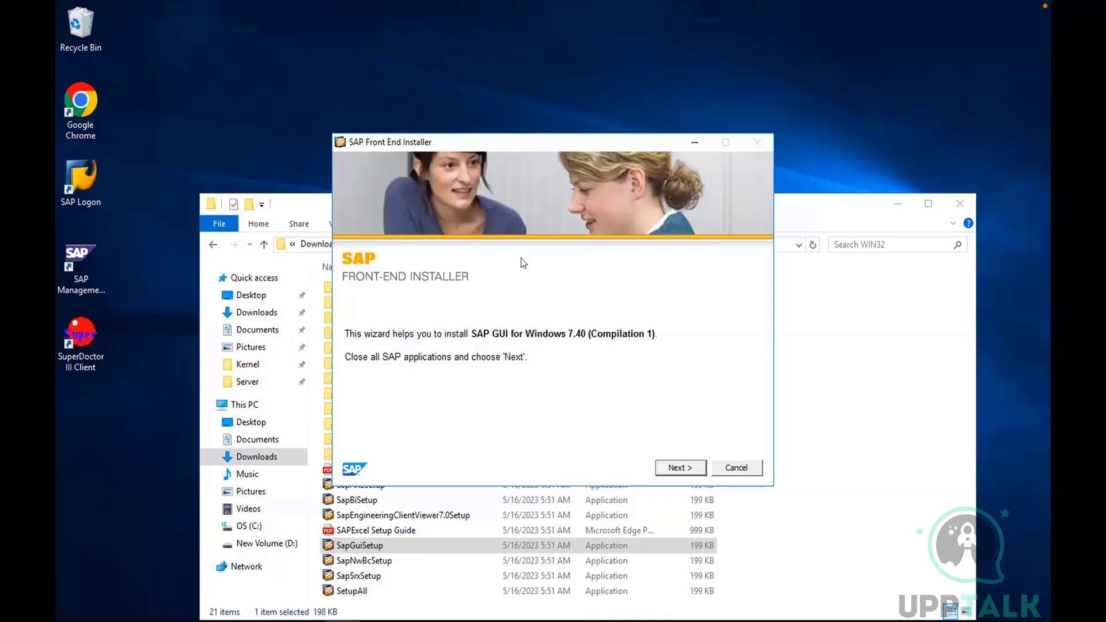
Expand and review the SAP GUI for Windows 7.40 components, select KW Add-On for SAP GUI 7.40, install it and close the installer
{"action": "left_click", "coordinate": [667, 467]}
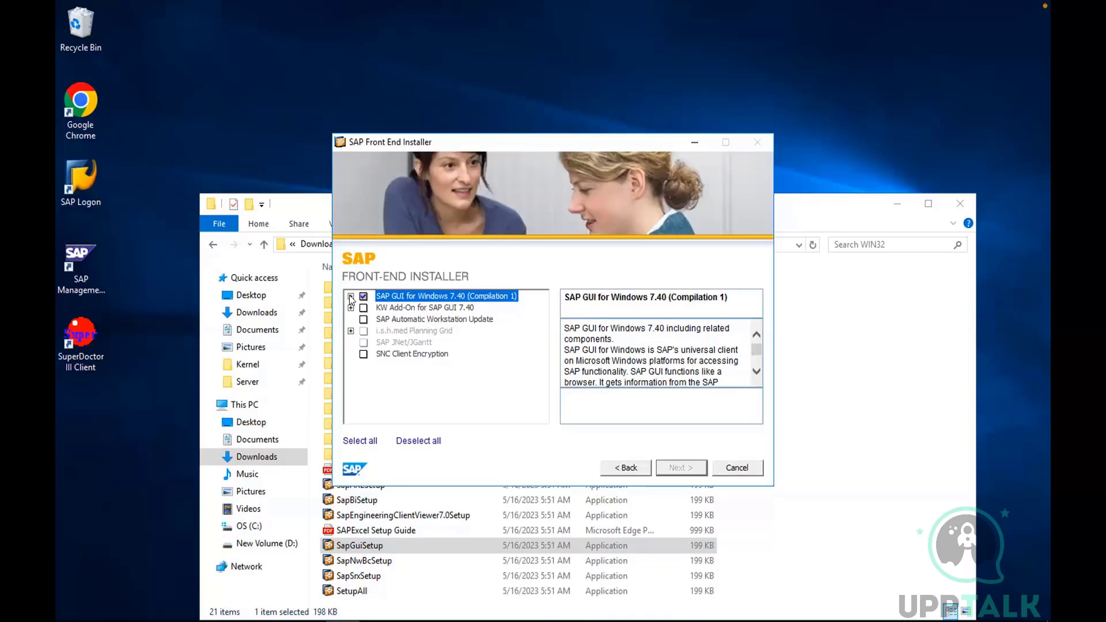
{"action": "left_click", "coordinate": [351, 296]}
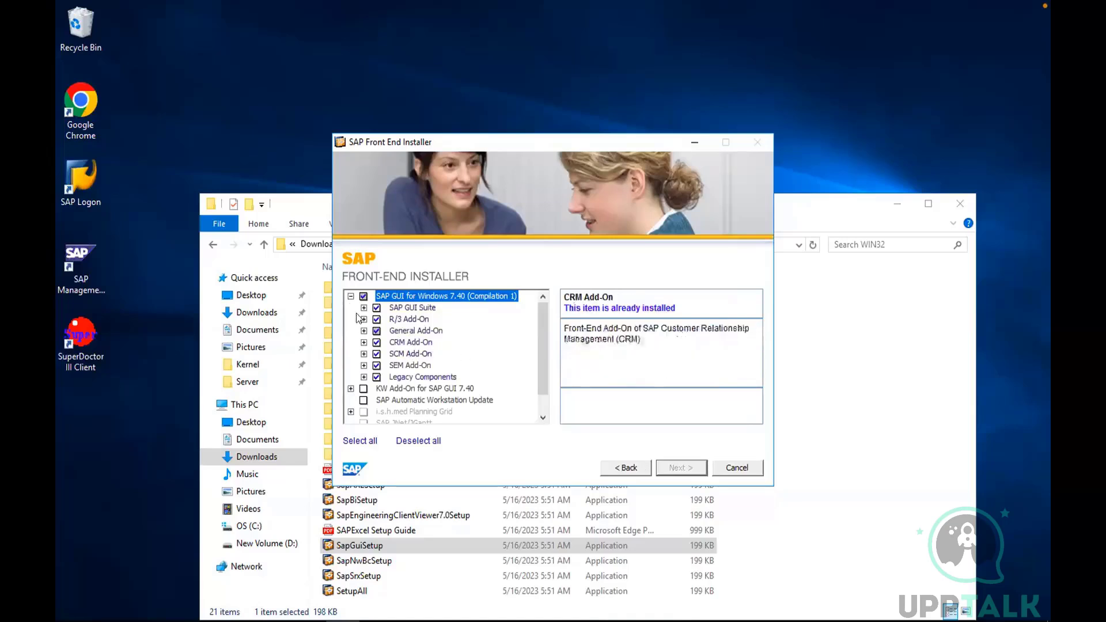
{"action": "left_click", "coordinate": [351, 297]}
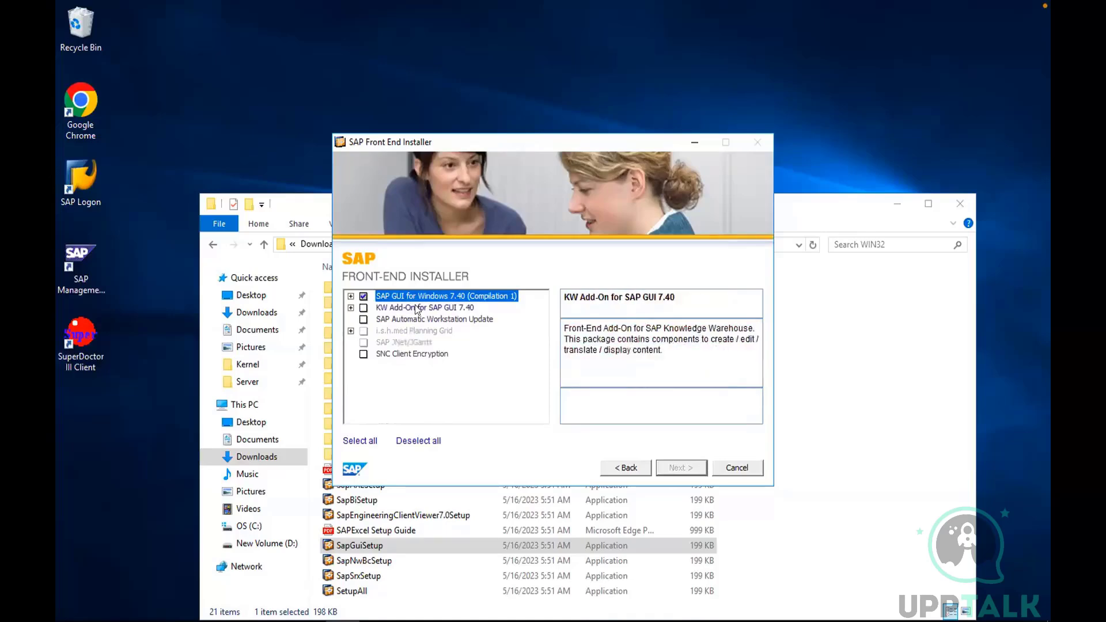
{"action": "left_click", "coordinate": [363, 308]}
{"action": "left_click", "coordinate": [676, 468]}
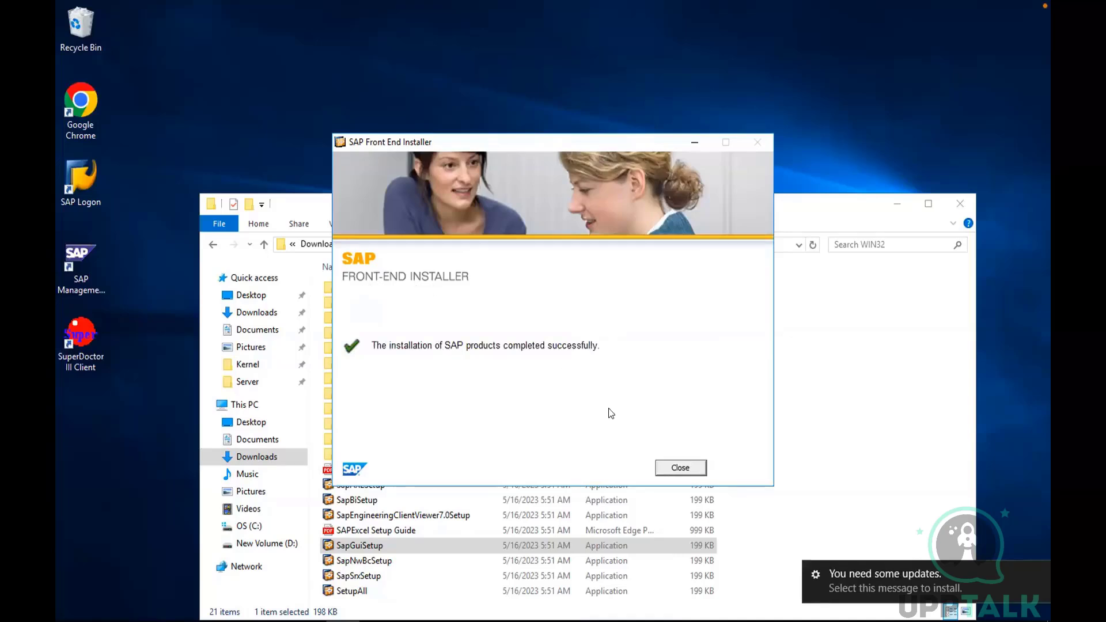
{"action": "left_click", "coordinate": [679, 467]}
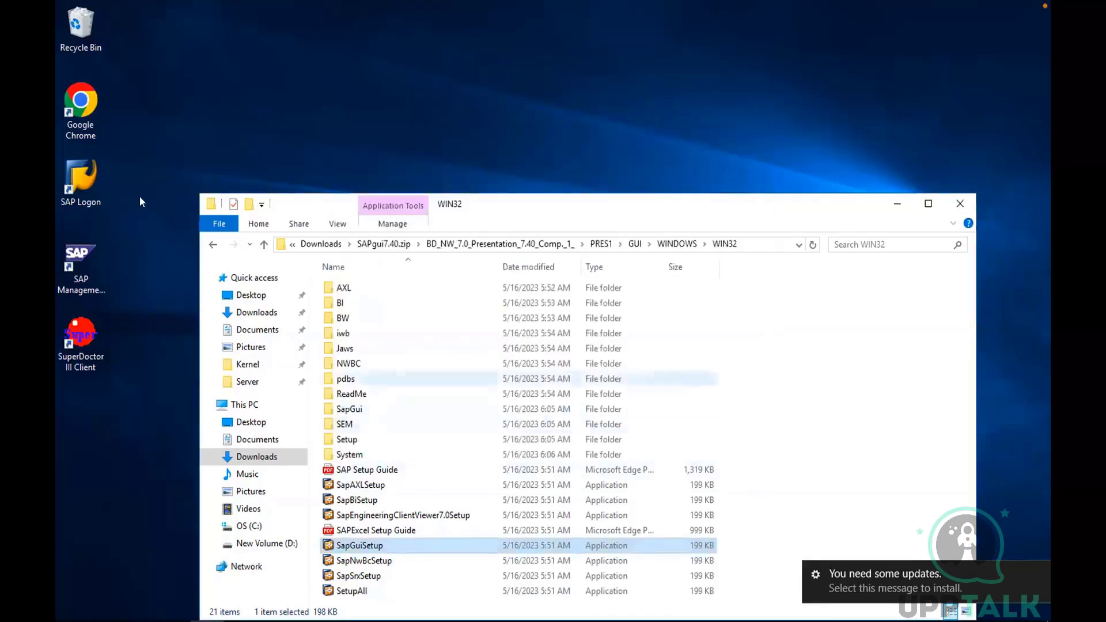
Launch SAP Logon from the desktop, allow the file to run, and move its window clear of the desktop shortcuts
{"action": "double_click", "coordinate": [83, 181]}
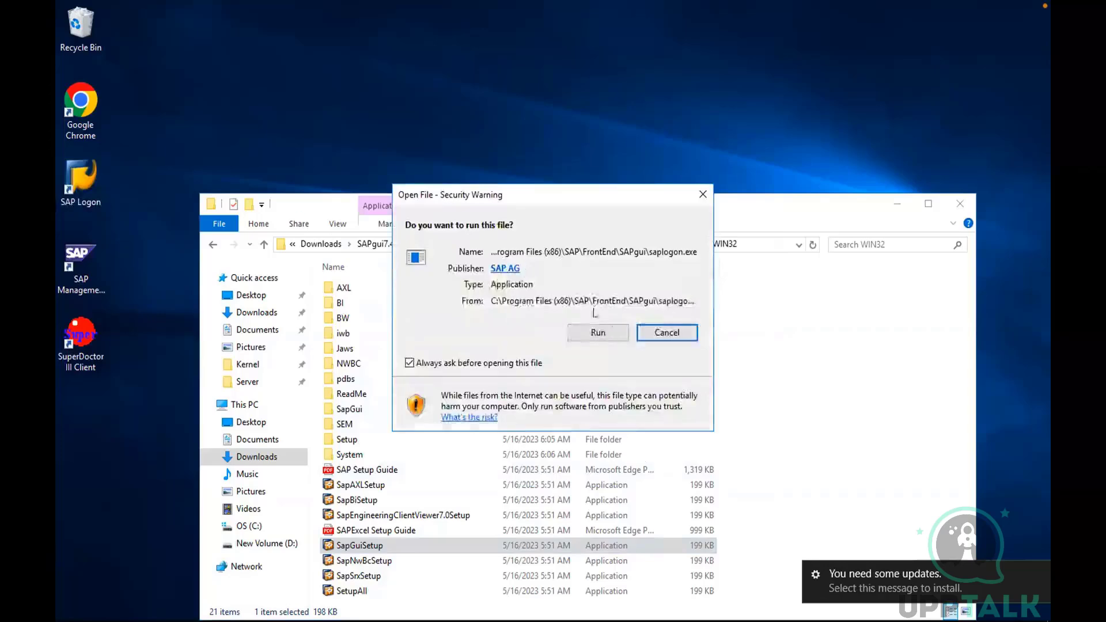
{"action": "left_click", "coordinate": [598, 333]}
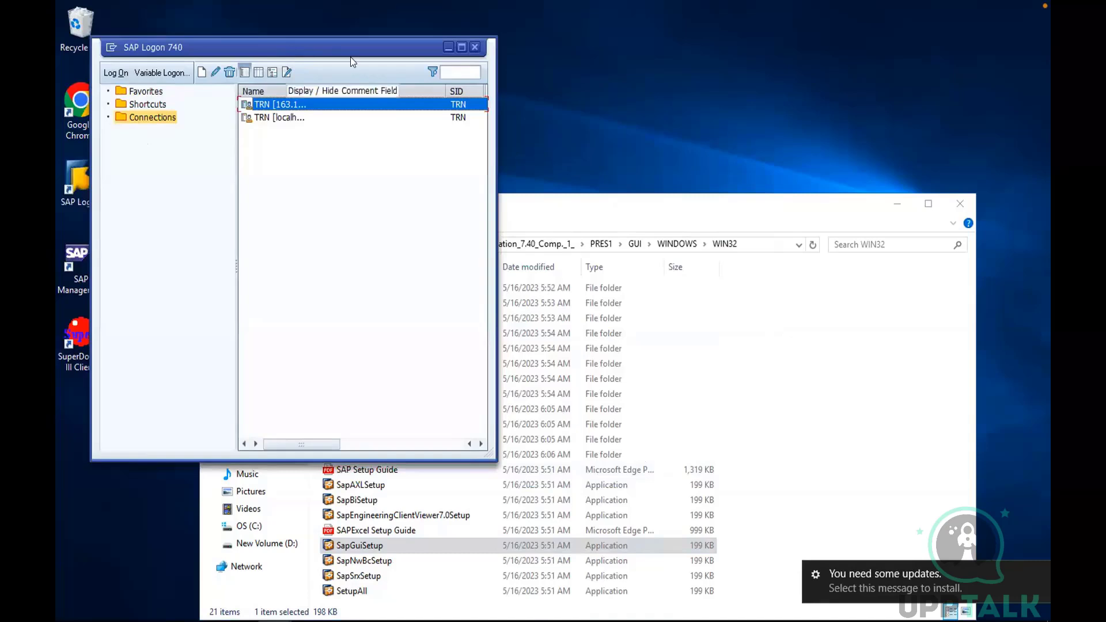
{"action": "left_click_drag", "start_coordinate": [288, 47], "coordinate": [353, 57]}
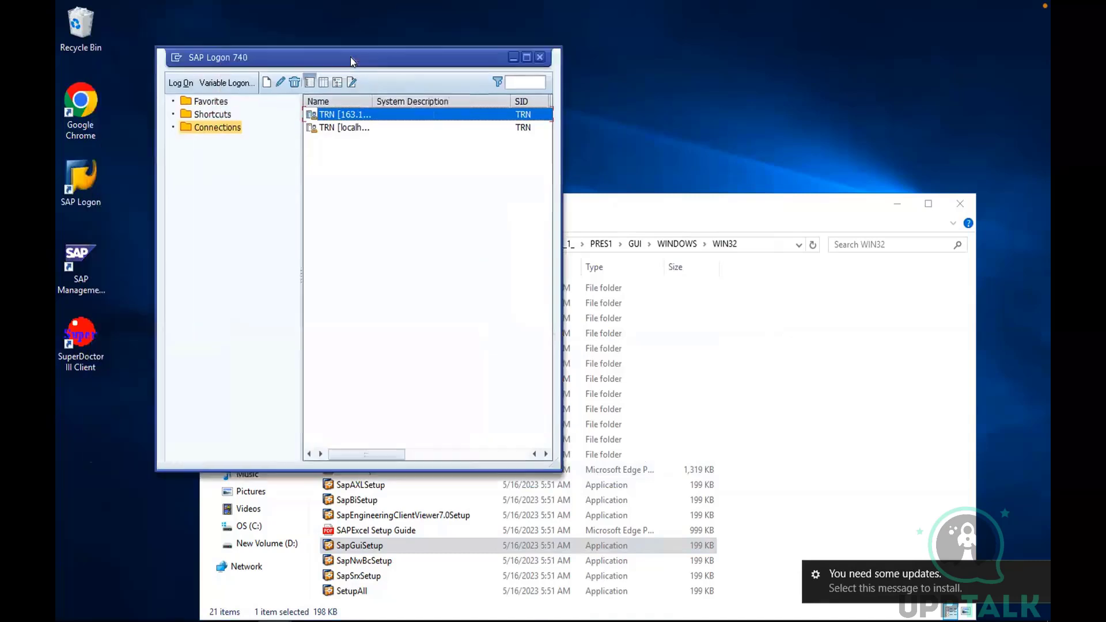
Open the SAP Logon options, review the paths of the local configuration files, and close the options
{"action": "left_click", "coordinate": [175, 60]}
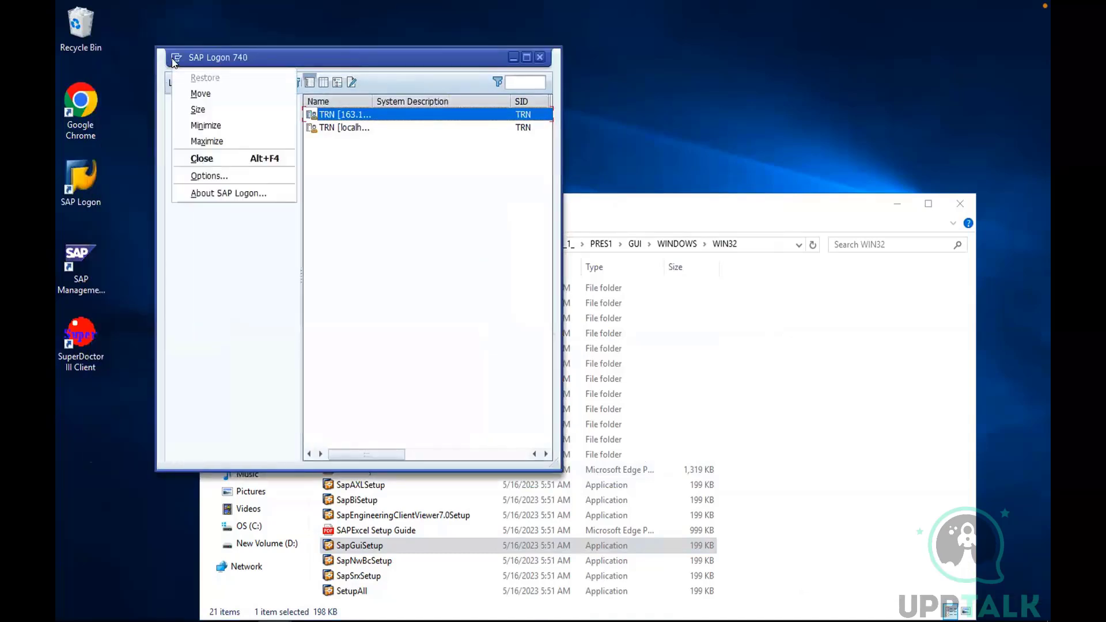
{"action": "left_click", "coordinate": [208, 176]}
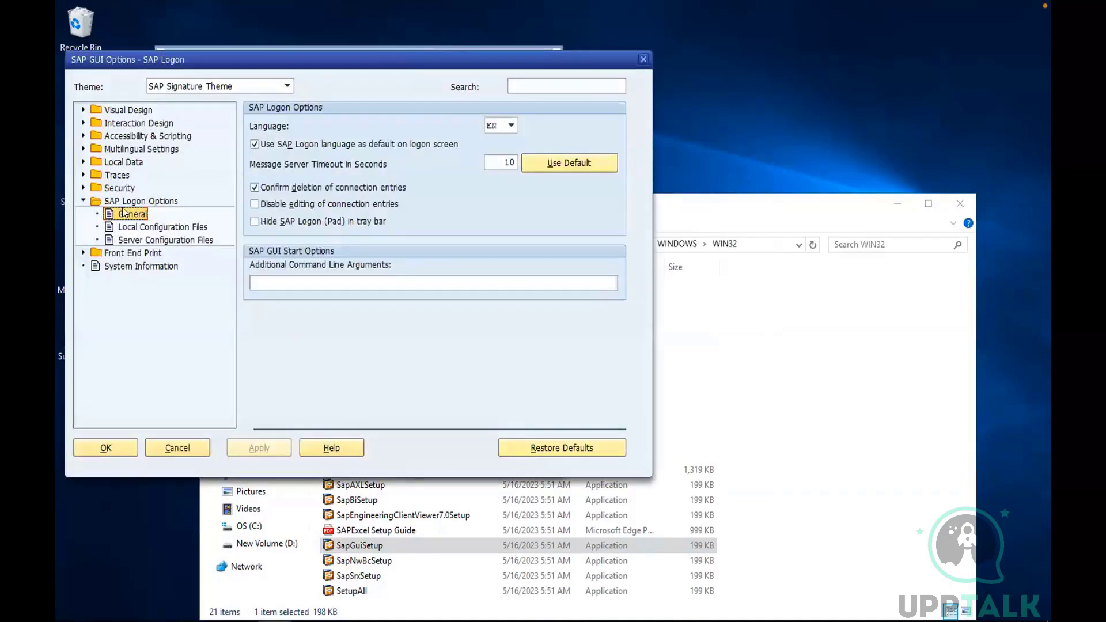
{"action": "left_click", "coordinate": [163, 225]}
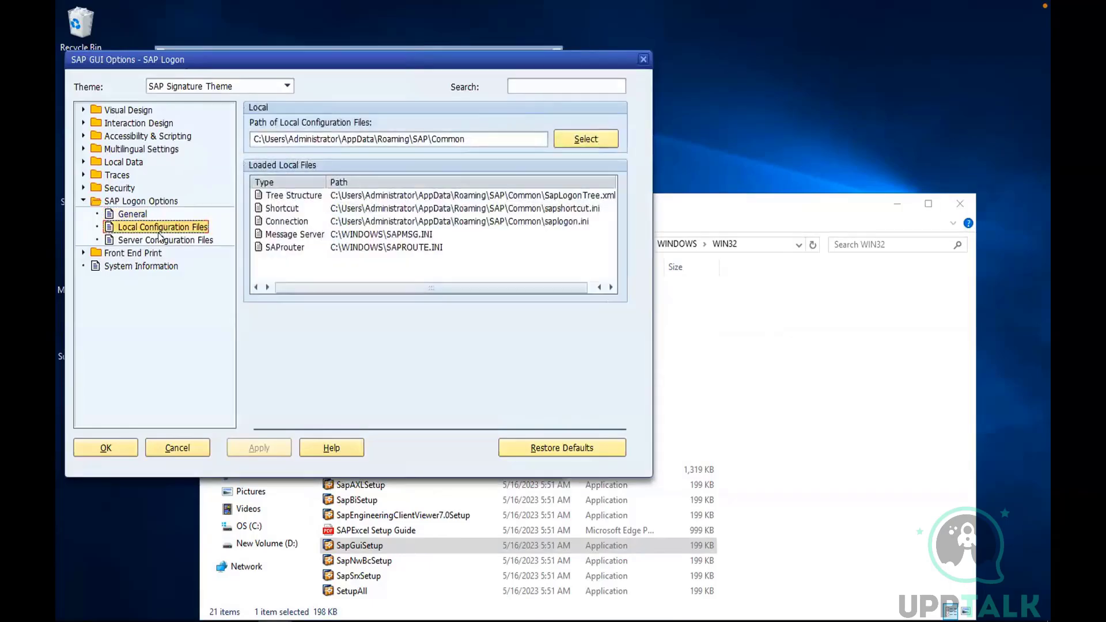
{"action": "key", "text": "Down"}
{"action": "left_click", "coordinate": [161, 228]}
{"action": "left_click", "coordinate": [643, 59]}
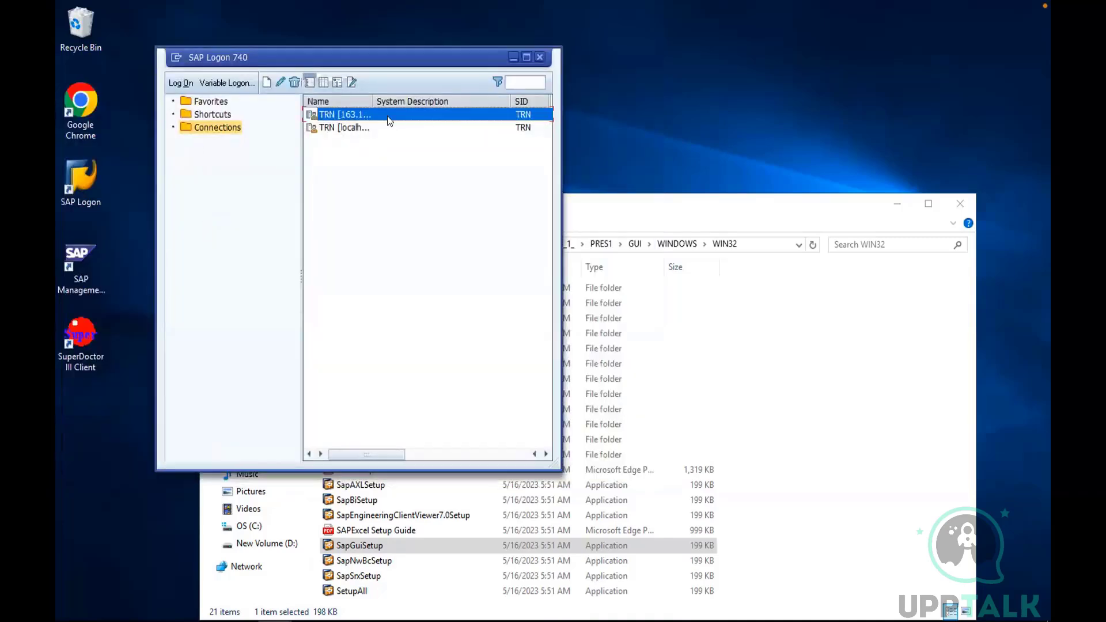
Start a new user specified system entry, review its connection parameter fields, and close the wizard without creating it
{"action": "left_click", "coordinate": [266, 82]}
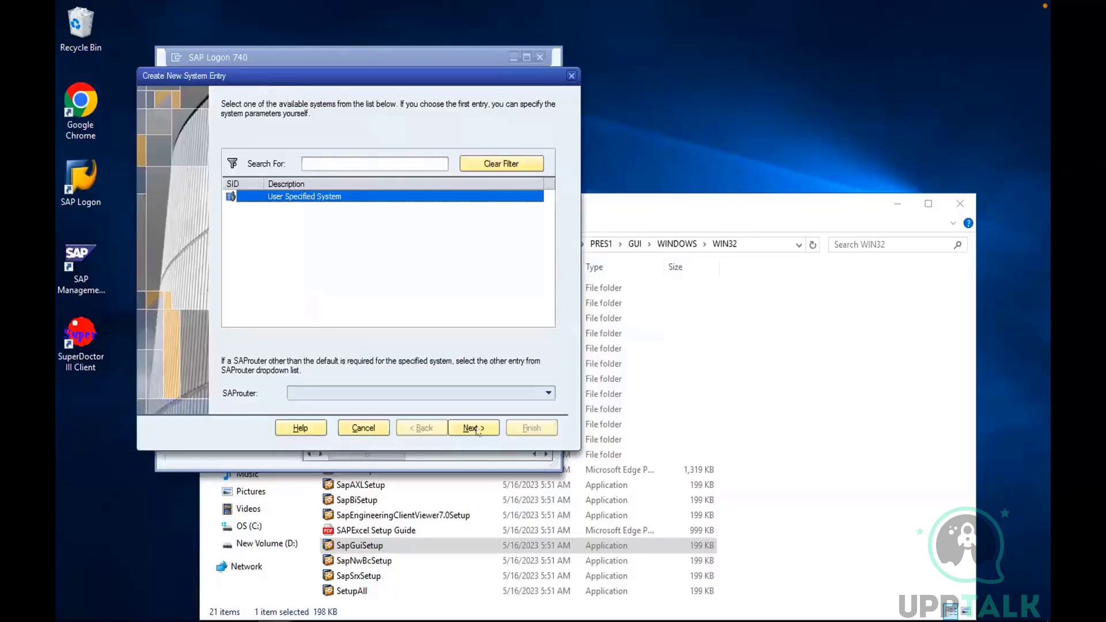
{"action": "left_click", "coordinate": [471, 429]}
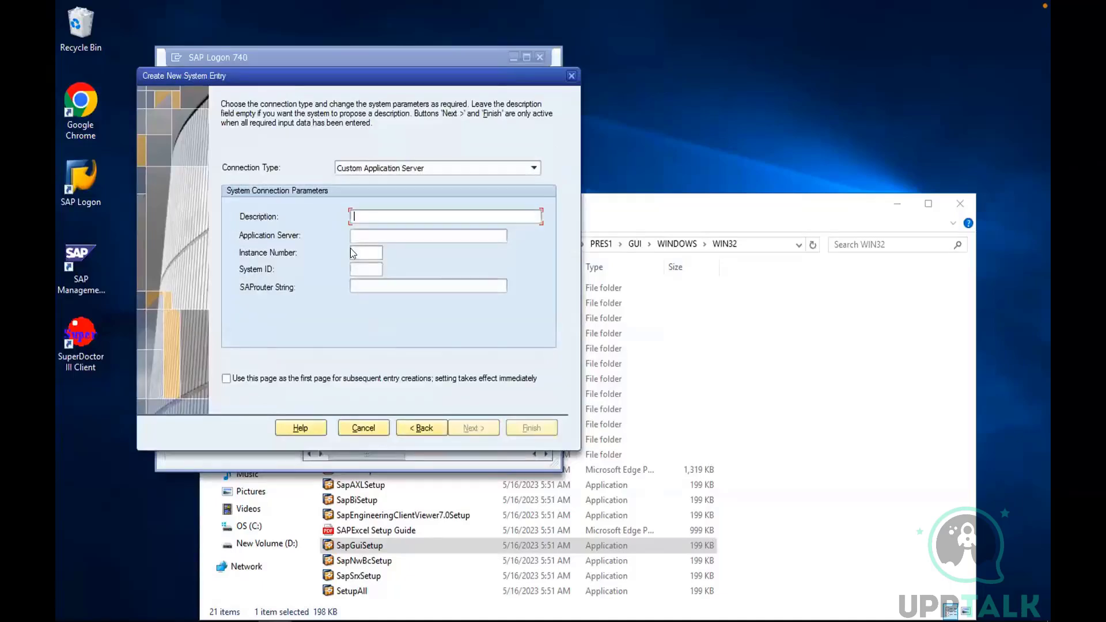
{"action": "left_click", "coordinate": [364, 235]}
{"action": "left_click", "coordinate": [361, 254]}
{"action": "key", "text": "Tab"}
{"action": "left_click", "coordinate": [572, 77]}
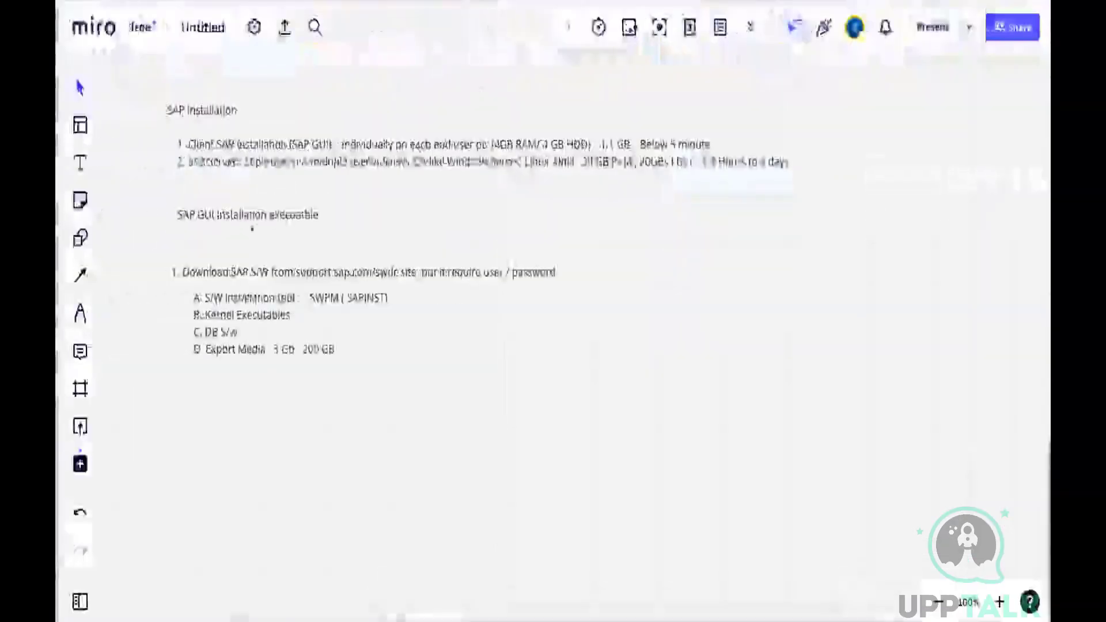
On the Miro board, draw a row of four small squares beside the SAP GUI installation line
{"action": "left_click", "coordinate": [80, 238]}
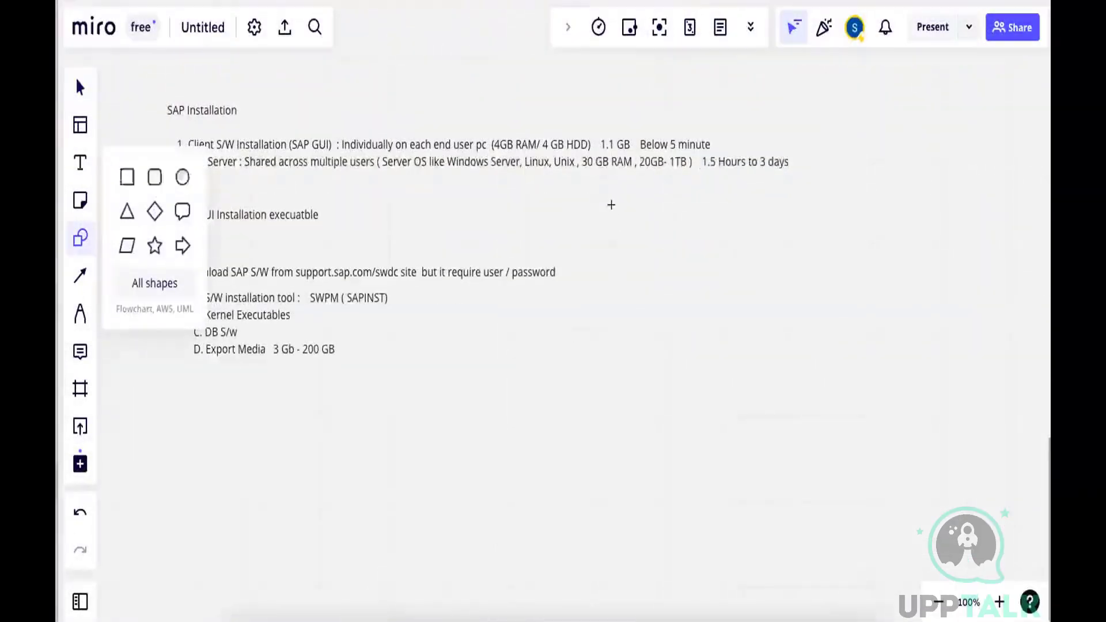
{"action": "left_click_drag", "start_coordinate": [614, 206], "coordinate": [639, 237]}
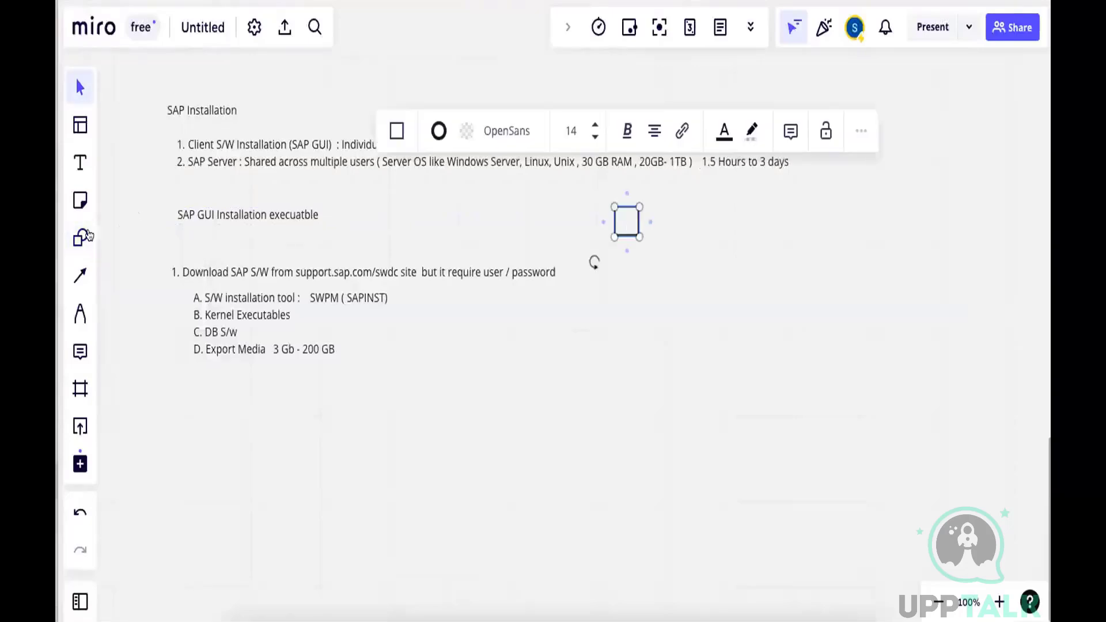
{"action": "left_click", "coordinate": [85, 232]}
{"action": "left_click_drag", "start_coordinate": [670, 200], "coordinate": [704, 233]}
{"action": "left_click", "coordinate": [80, 236]}
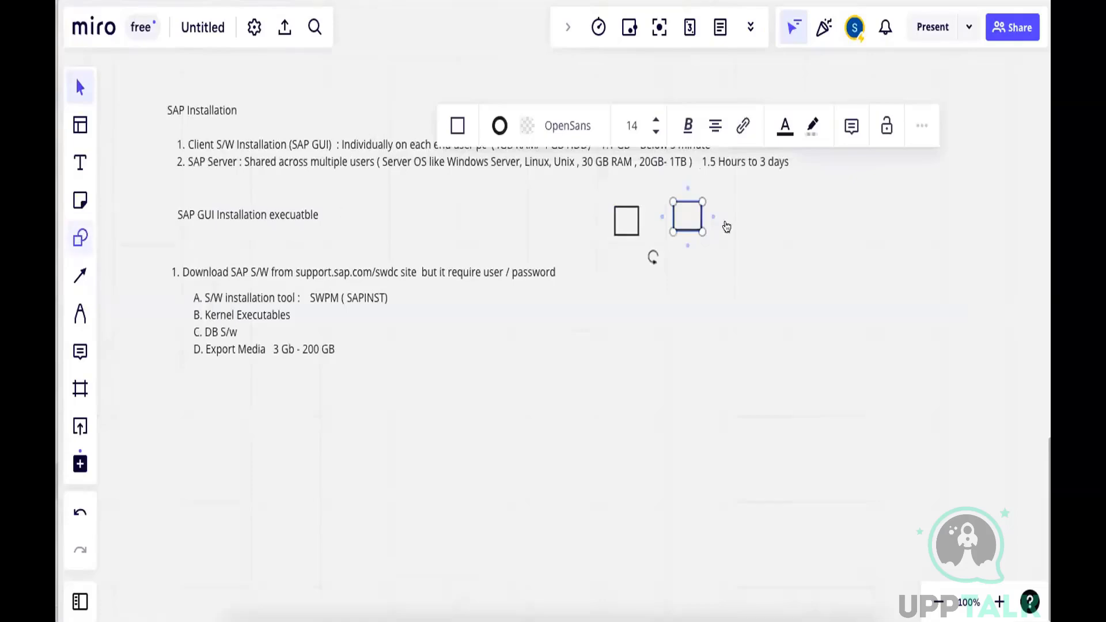
{"action": "left_click_drag", "start_coordinate": [736, 197], "coordinate": [828, 223]}
{"action": "key", "text": "s"}
Draw a horizontal arrow beneath the four squares and add a dashed text line after the last square
{"action": "left_click", "coordinate": [80, 275]}
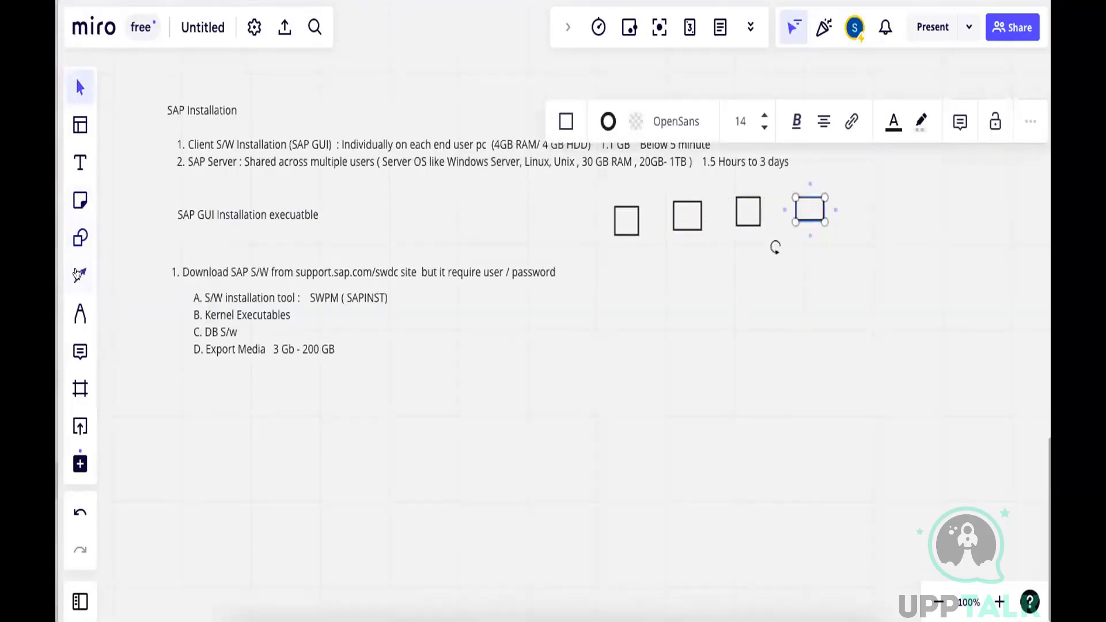
{"action": "left_click_drag", "start_coordinate": [593, 254], "coordinate": [851, 252]}
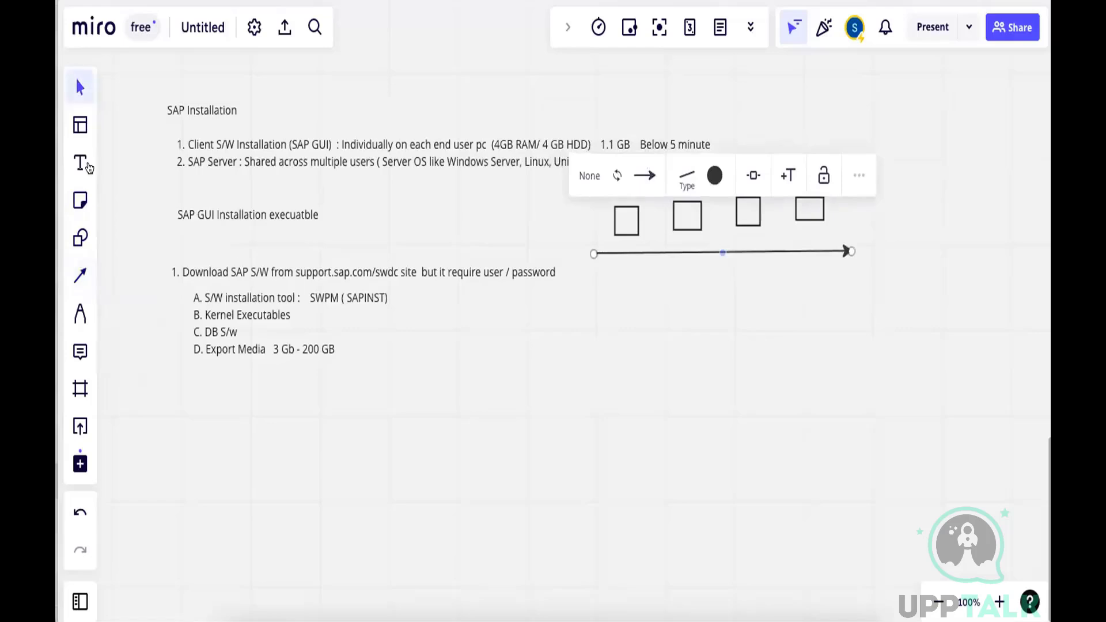
{"action": "key", "text": "t"}
{"action": "left_click", "coordinate": [834, 218]}
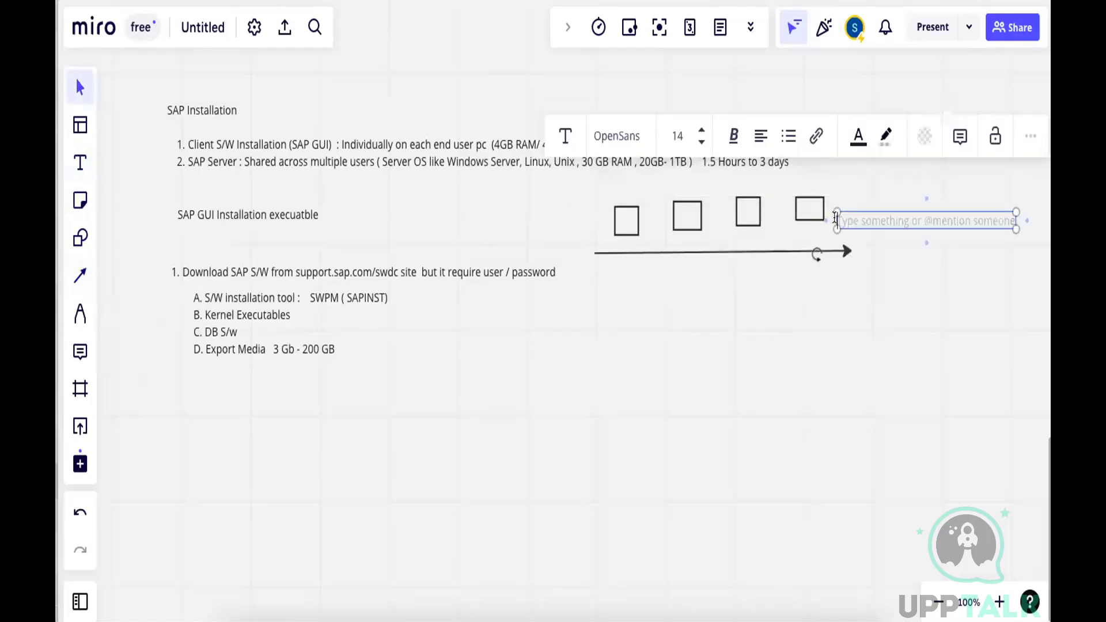
{"action": "type", "text": "----------"}
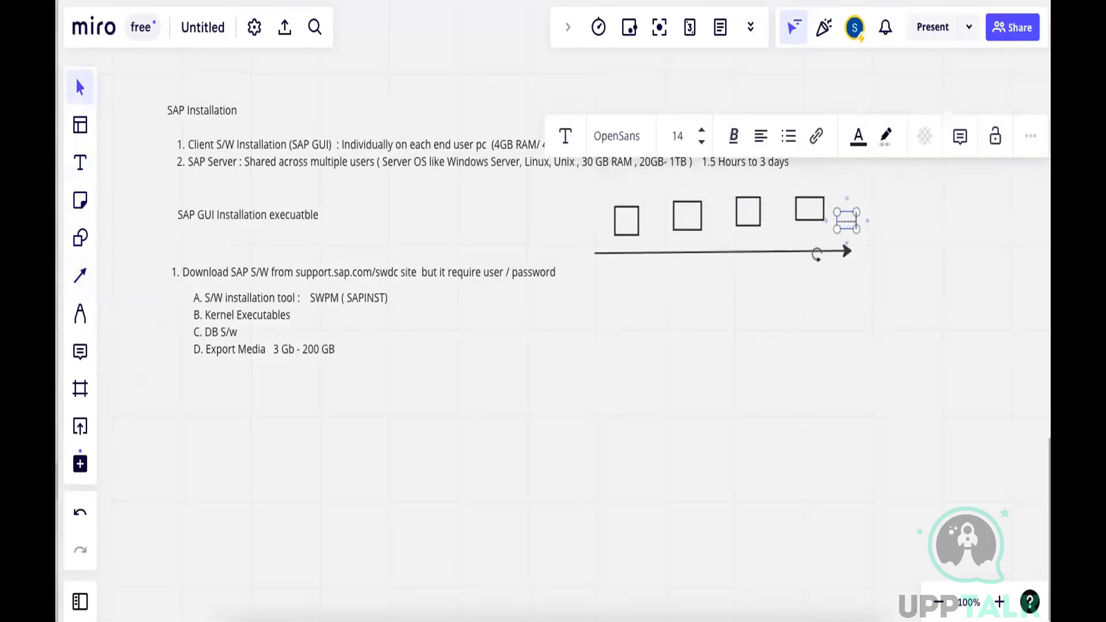
{"action": "type", "text": "--"}
Label the first square "Client PC1" and the second square "2" just above the arrow
{"action": "left_click", "coordinate": [594, 237]}
{"action": "type", "text": "Client"}
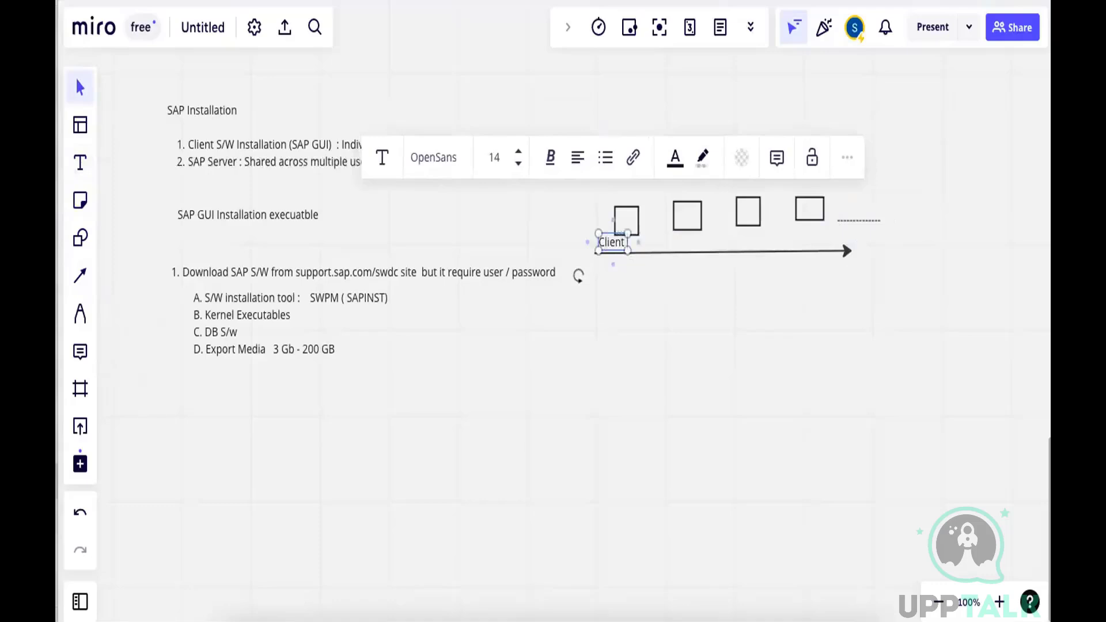
{"action": "type", "text": " PC1"}
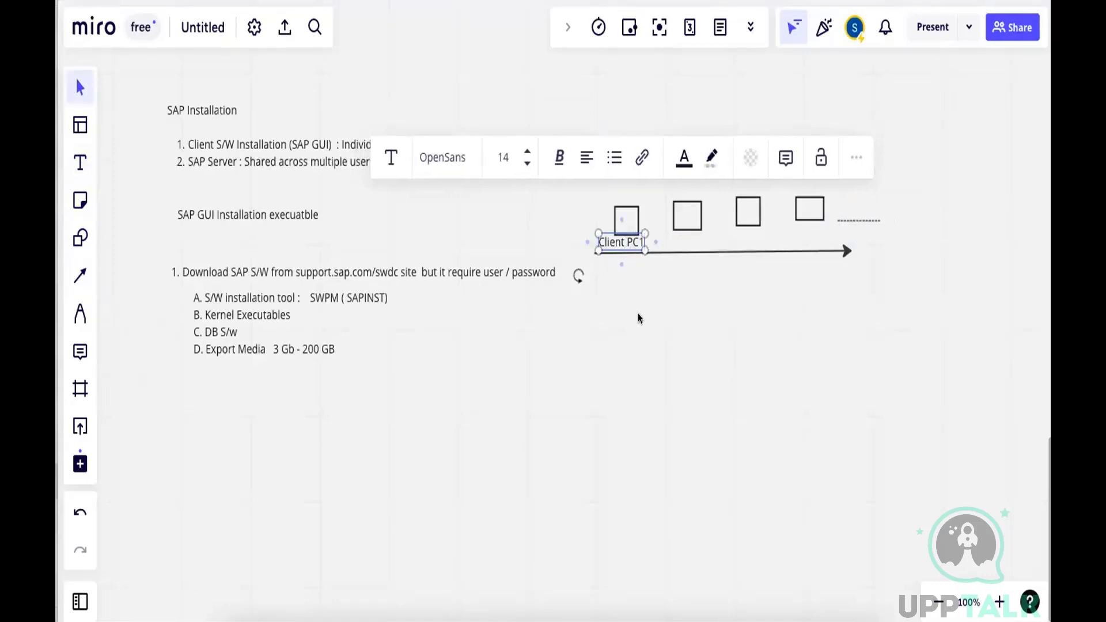
{"action": "left_click", "coordinate": [734, 240]}
{"action": "left_click", "coordinate": [80, 164]}
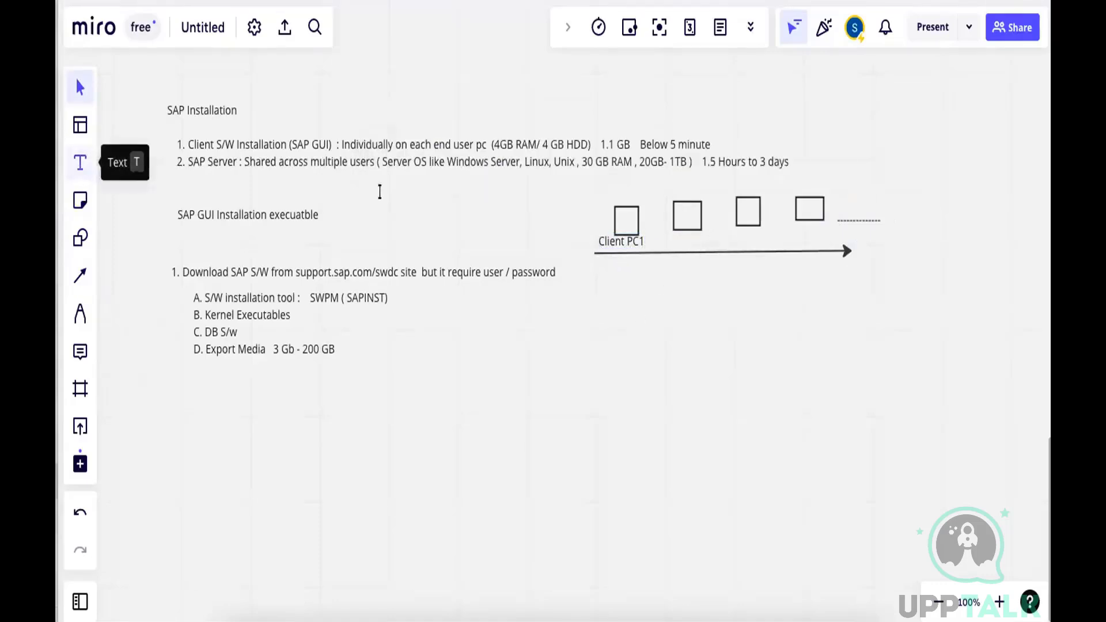
{"action": "left_click", "coordinate": [684, 233]}
{"action": "type", "text": "2"}
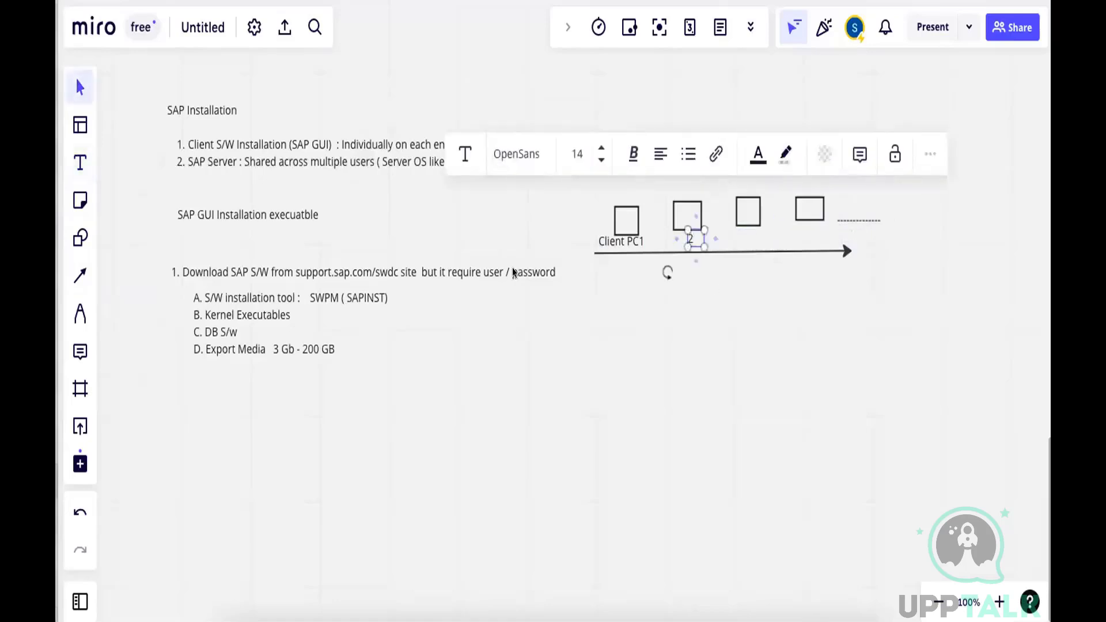
Add the text "Sapgui" above the first square and dismiss the board navigation hint
{"action": "left_click", "coordinate": [604, 202]}
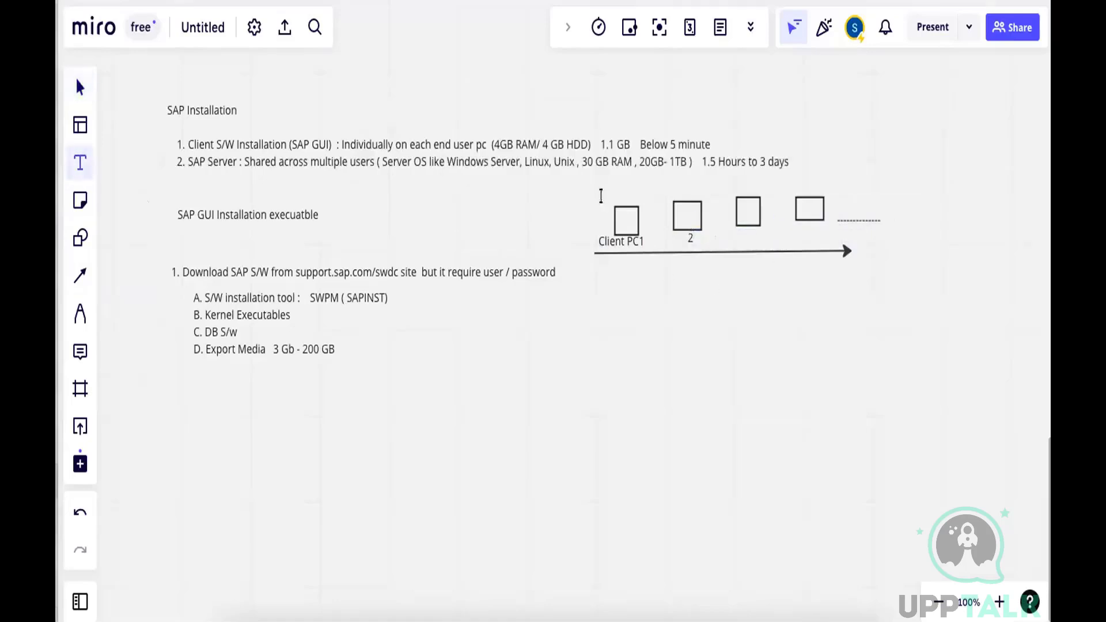
{"action": "type", "text": "Sapgui"}
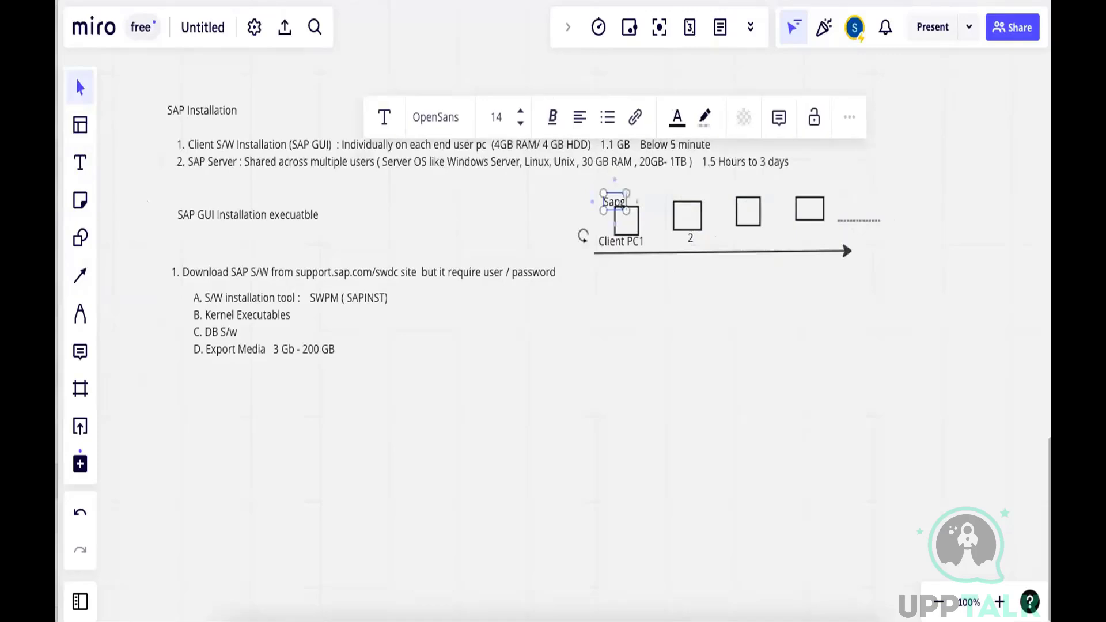
{"action": "left_click", "coordinate": [635, 320]}
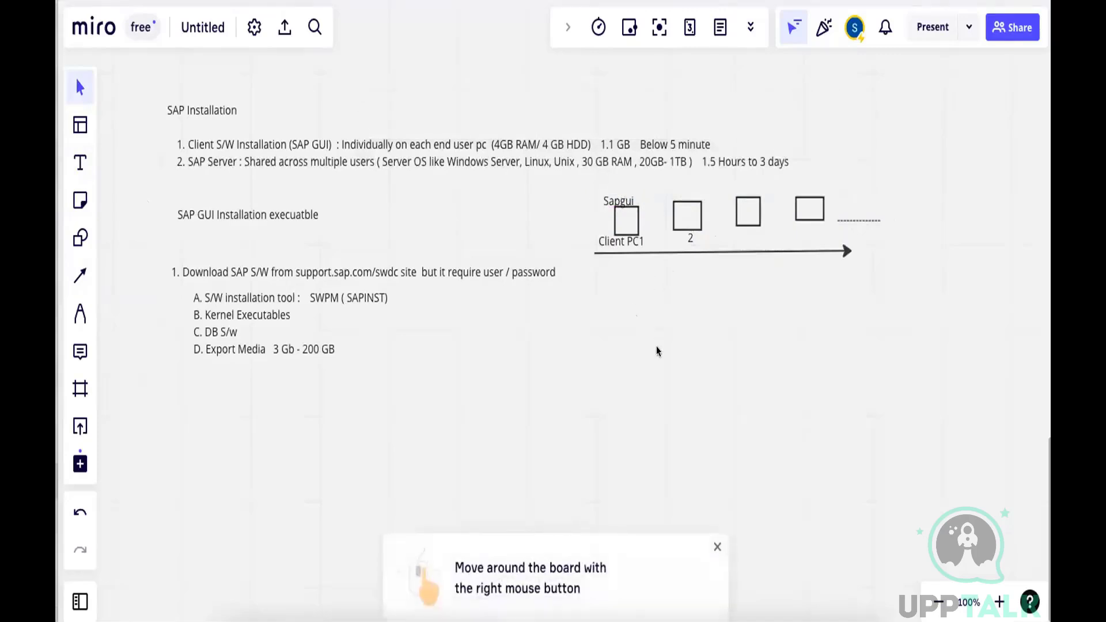
{"action": "left_click", "coordinate": [717, 547]}
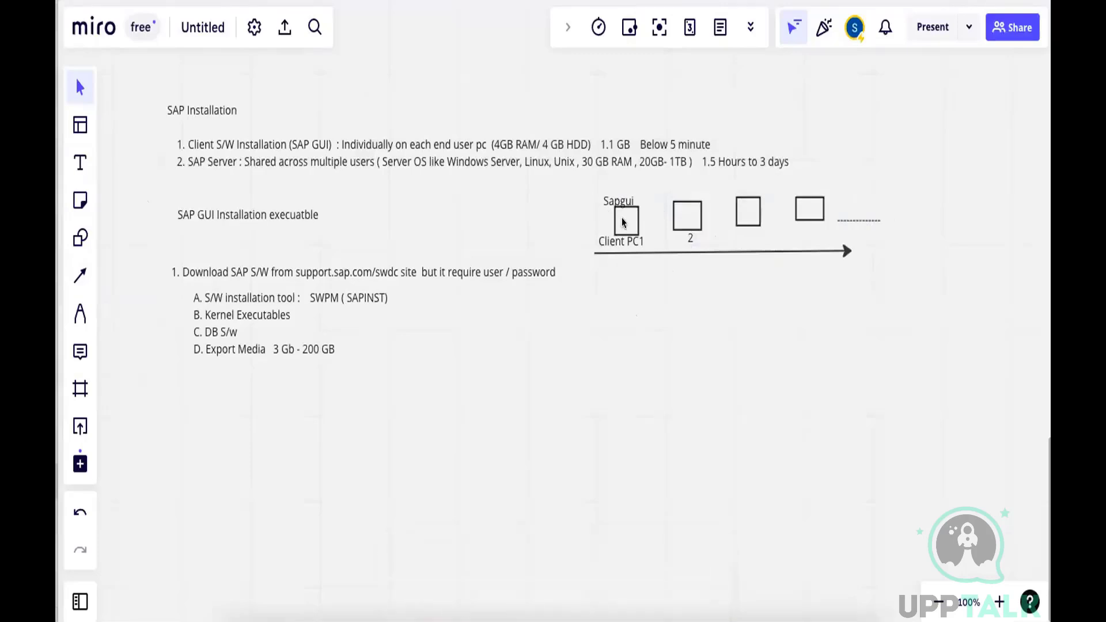
Duplicate the first square with its labels, and place the copied "Sapgui" above and the copied "Client PC1" below the second square
{"action": "left_click_drag", "start_coordinate": [589, 188], "coordinate": [564, 210]}
{"action": "key", "text": "ctrl+c"}
{"action": "key", "text": "ctrl+v"}
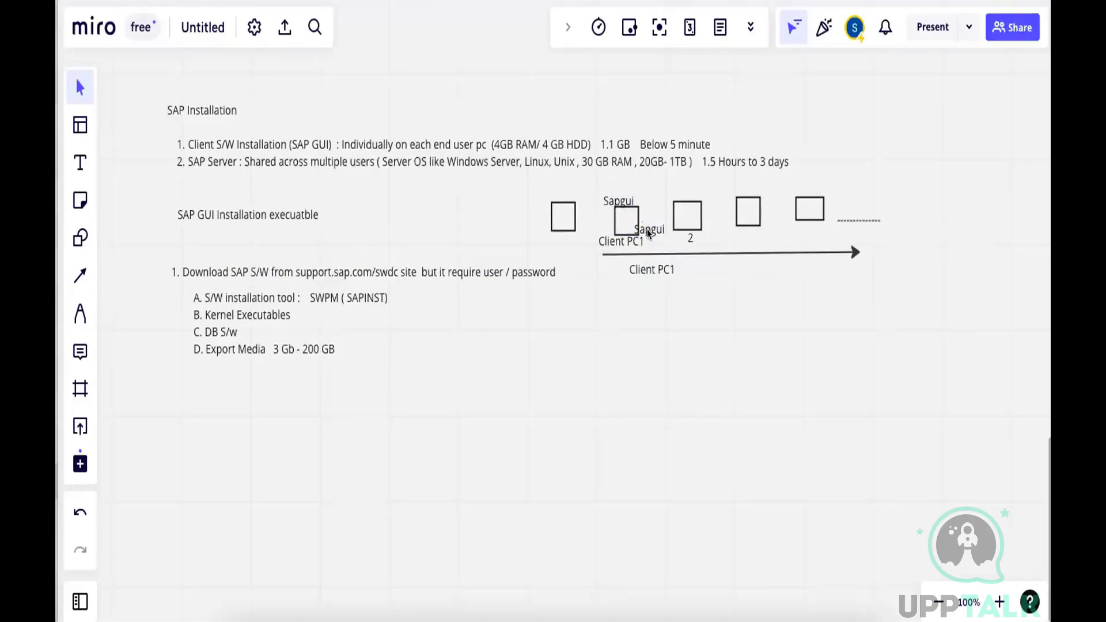
{"action": "left_click_drag", "start_coordinate": [648, 231], "coordinate": [688, 191]}
{"action": "left_click_drag", "start_coordinate": [646, 272], "coordinate": [693, 248]}
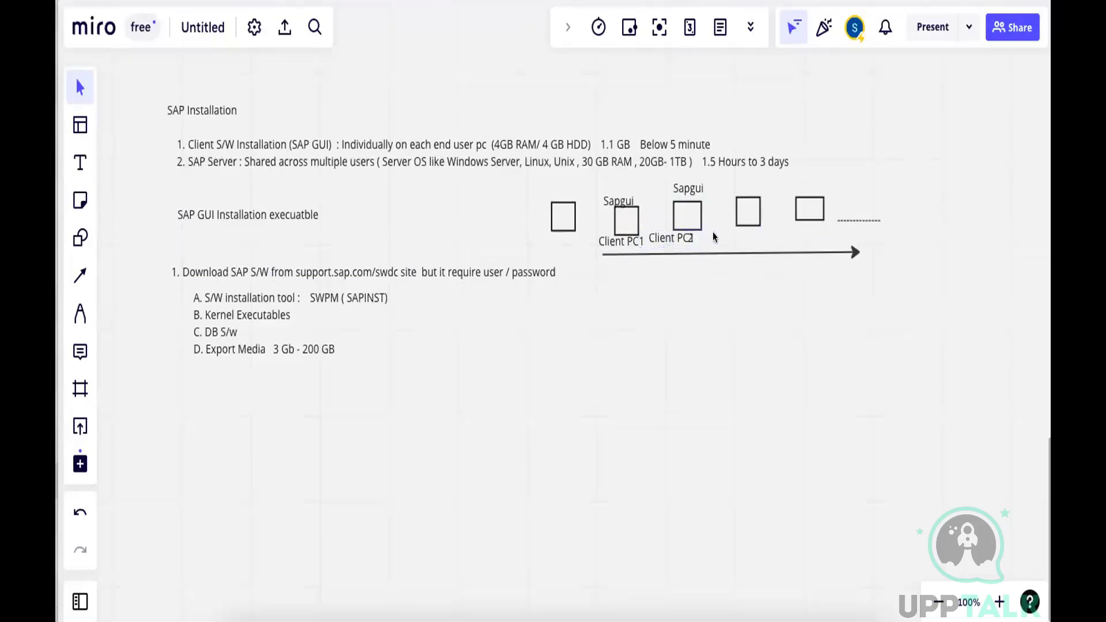
Move the copied "Client PC1" label beneath the third square and change its text to "Client PC3"
{"action": "left_click", "coordinate": [684, 234]}
{"action": "left_click_drag", "start_coordinate": [683, 231], "coordinate": [760, 242]}
{"action": "double_click", "coordinate": [765, 239]}
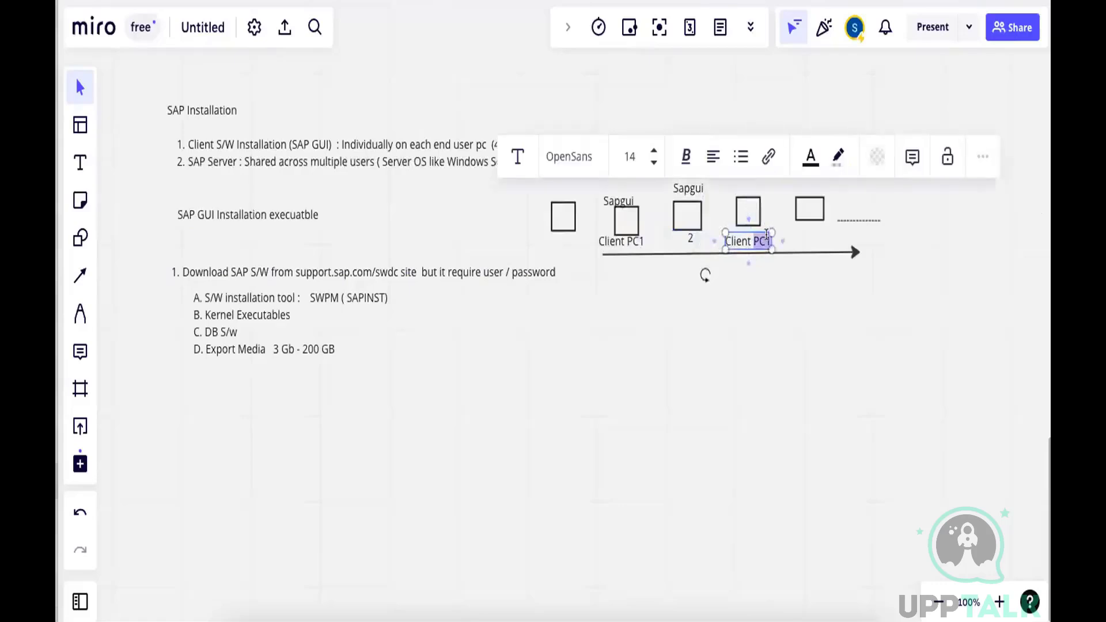
{"action": "left_click", "coordinate": [773, 239]}
{"action": "key", "text": "BackSpace"}
{"action": "type", "text": "3"}
Extend the start of the horizontal arrow so it also runs beneath the outermost square before Client PC1
{"action": "left_click", "coordinate": [795, 257]}
{"action": "left_click", "coordinate": [602, 254]}
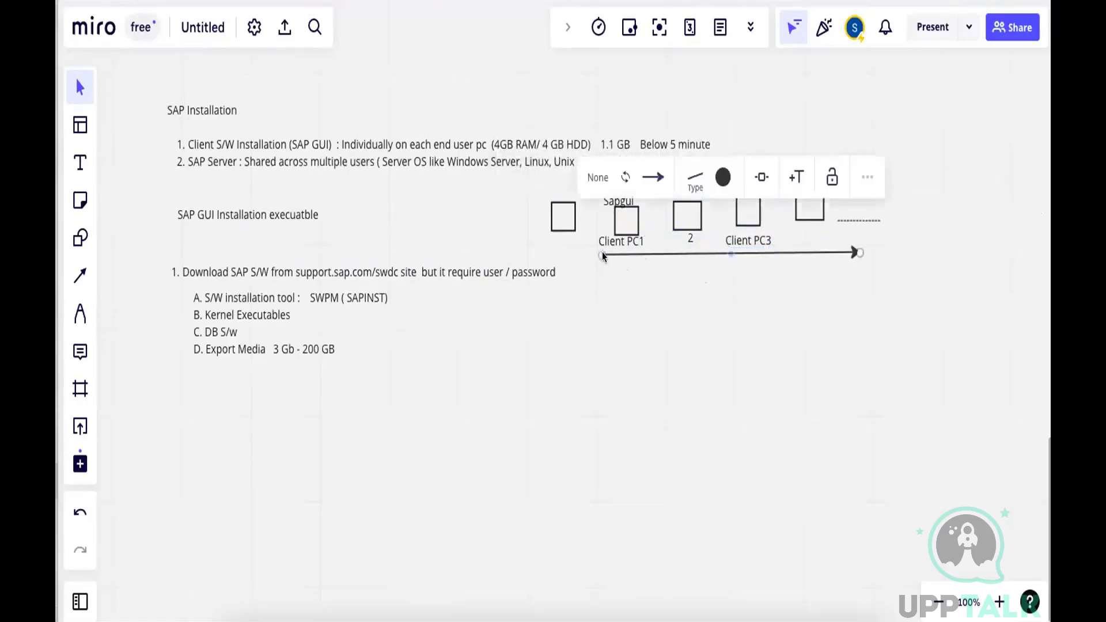
{"action": "left_click_drag", "start_coordinate": [599, 254], "coordinate": [549, 253]}
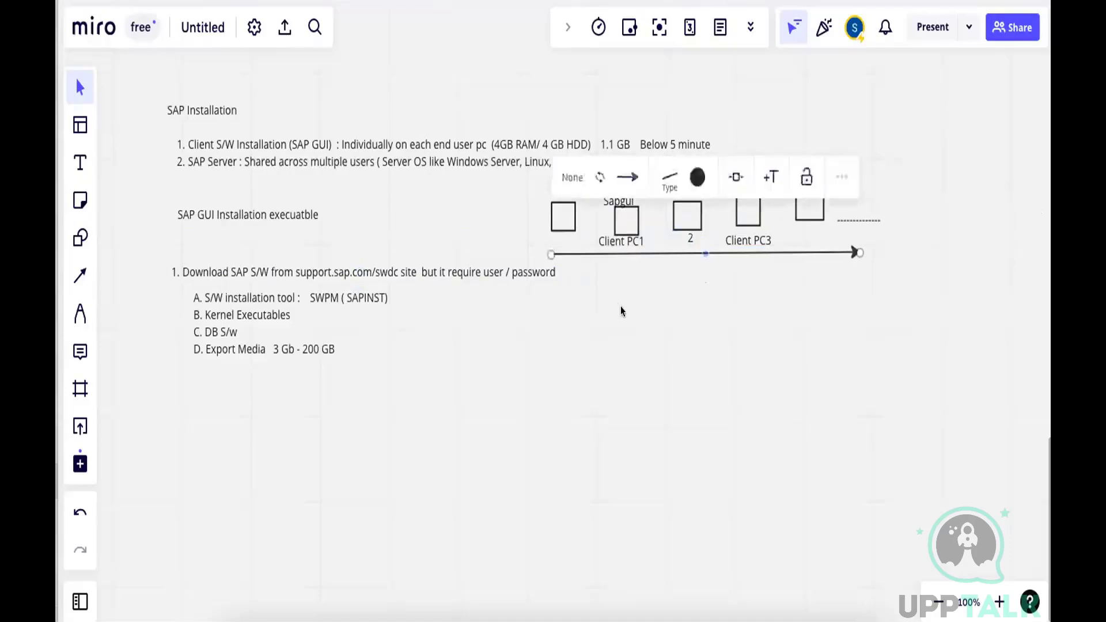
Switch to the remote Windows machine and open C:\SAPSoftware\Client to check the file size of SAPgui7.40.zip
{"action": "left_click", "coordinate": [621, 306]}
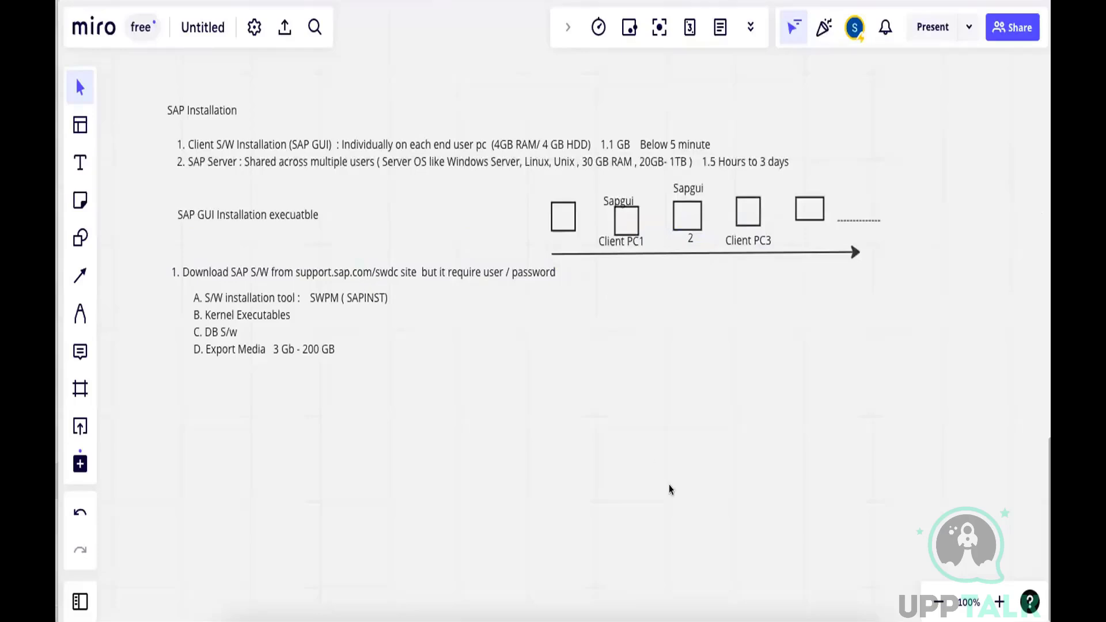
{"action": "left_click", "coordinate": [619, 599]}
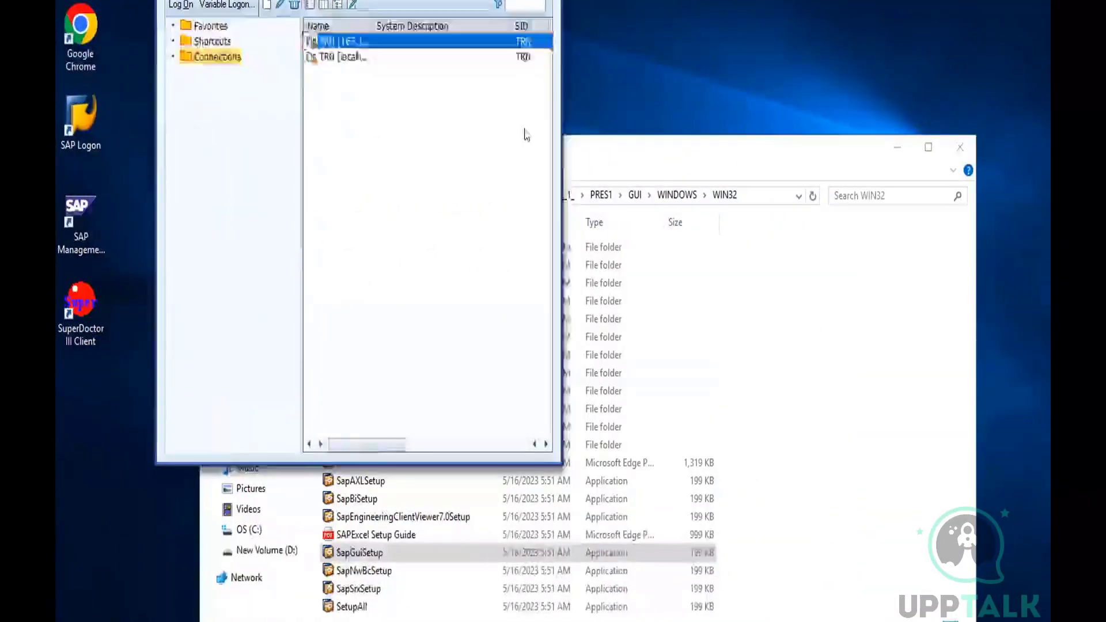
{"action": "left_click", "coordinate": [254, 530]}
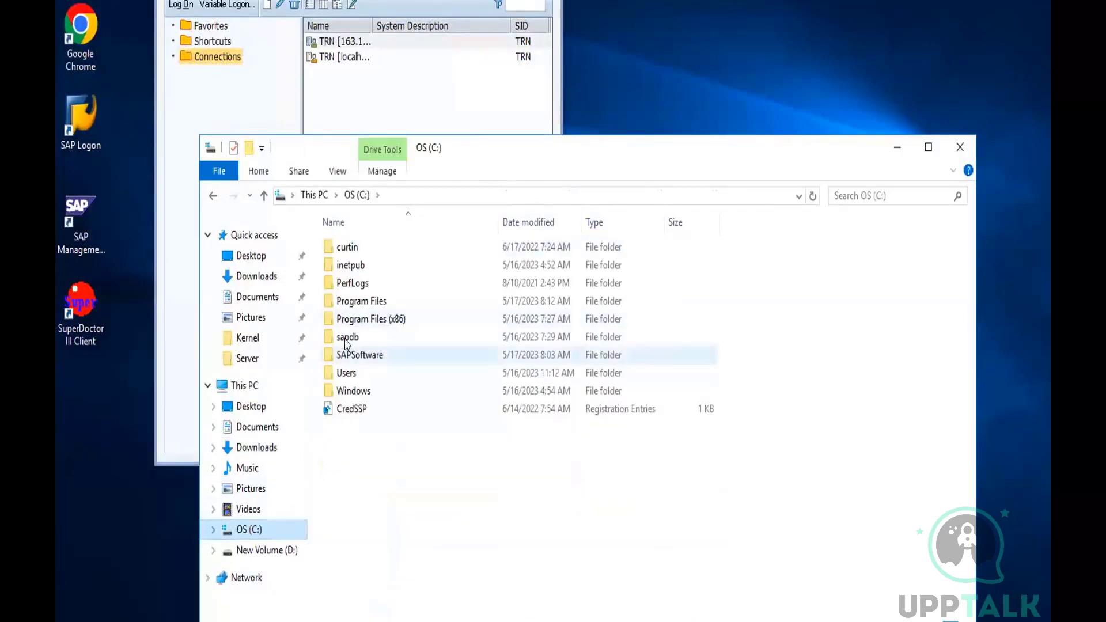
{"action": "left_click", "coordinate": [348, 340]}
{"action": "left_click", "coordinate": [348, 357]}
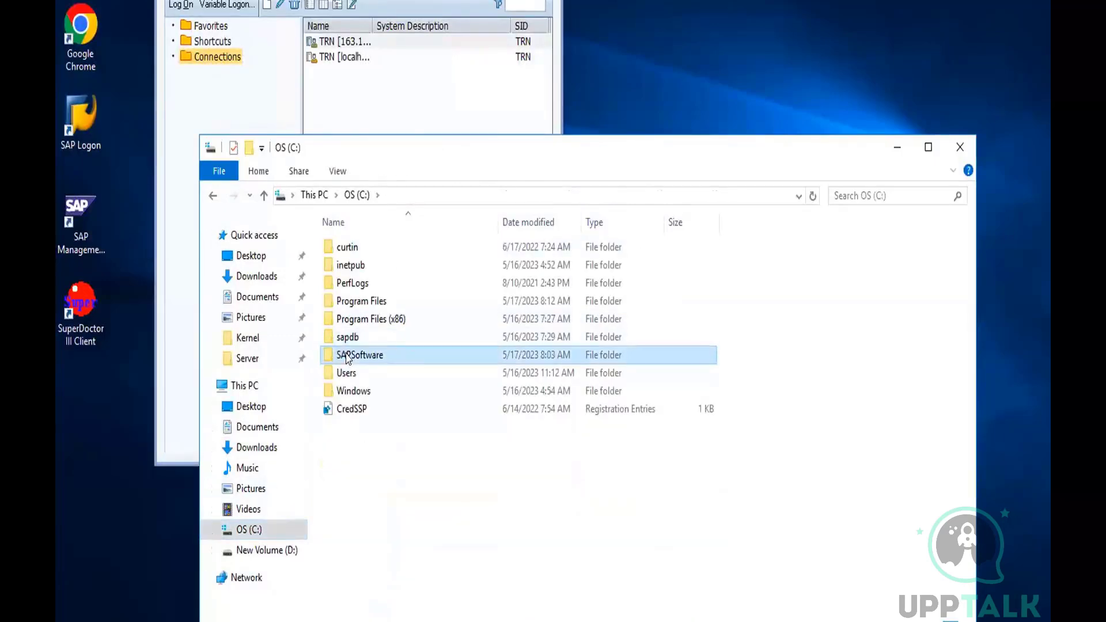
{"action": "double_click", "coordinate": [348, 357]}
{"action": "double_click", "coordinate": [347, 249]}
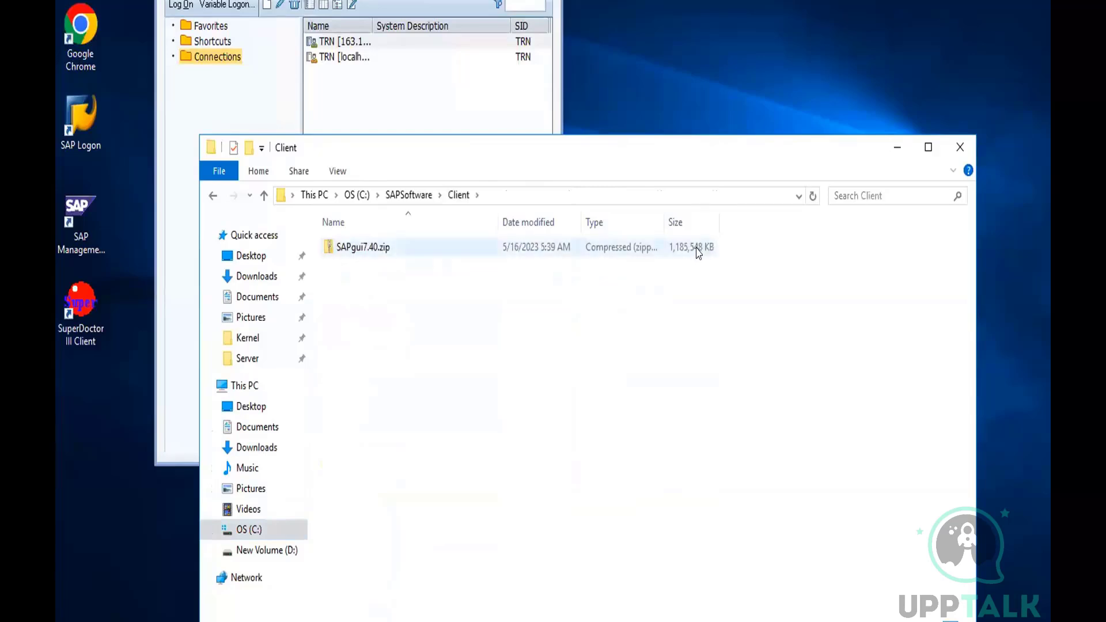
{"action": "left_click_drag", "start_coordinate": [720, 220], "coordinate": [729, 219]}
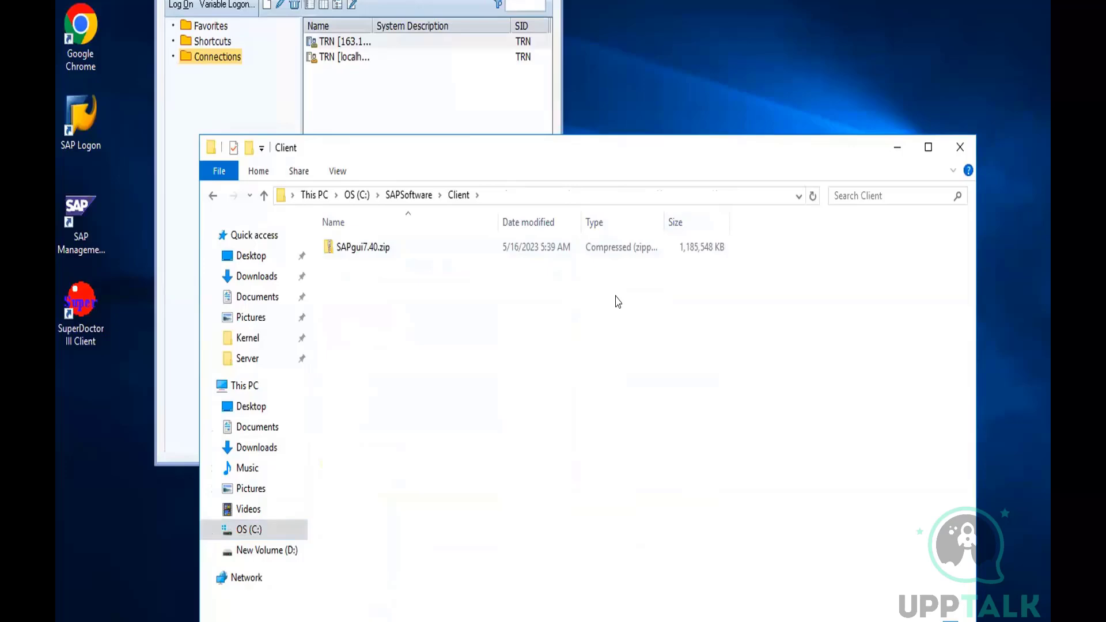
Return to the Miro board and draw a rectangle labelled "SAP S/W" below the horizontal arrow
{"action": "key", "text": "ctrl+Left"}
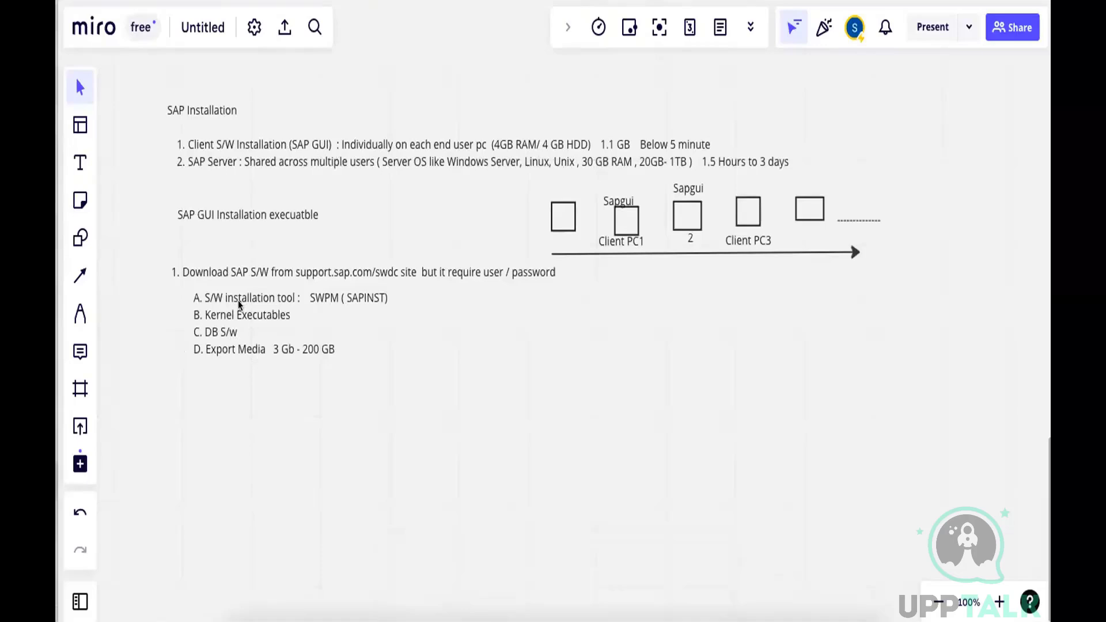
{"action": "left_click", "coordinate": [78, 234]}
{"action": "left_click_drag", "start_coordinate": [618, 295], "coordinate": [741, 363]}
{"action": "type", "text": "SAP "}
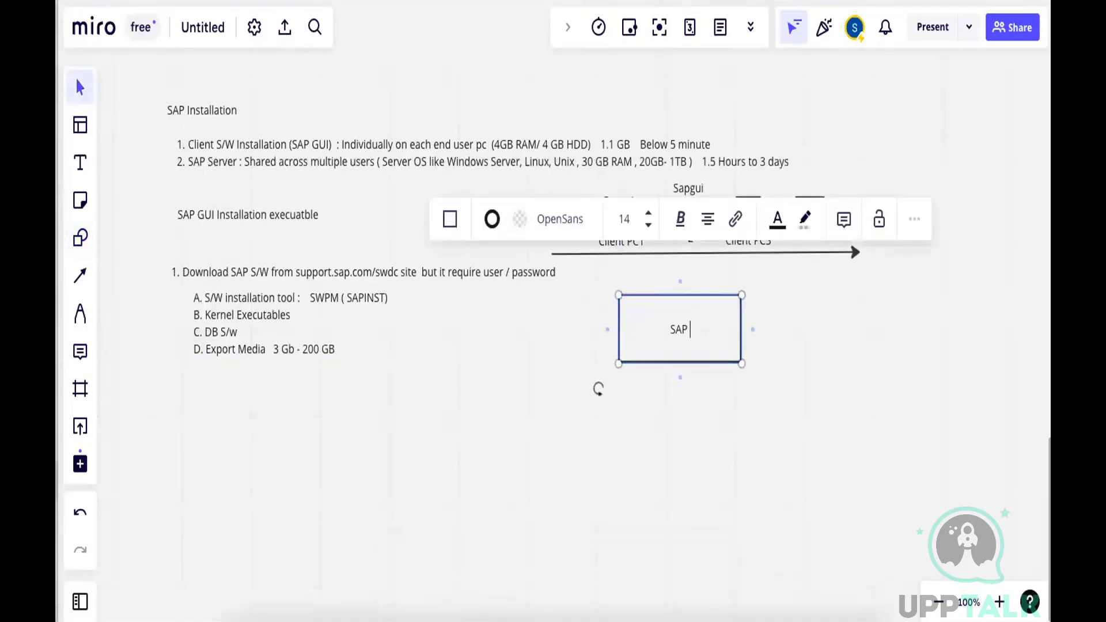
{"action": "type", "text": "S/W"}
{"action": "key", "text": "Escape"}
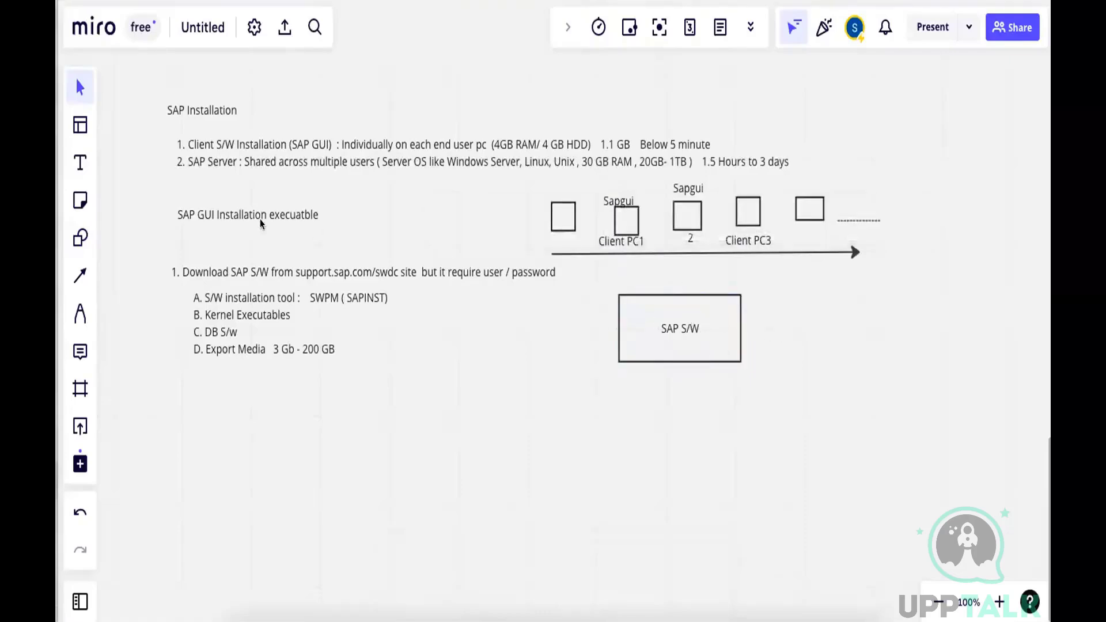
Add a text block with the lines "SID :" and "Instance Number" beside the SAP S/W rectangle, widened so each line fits
{"action": "left_click", "coordinate": [80, 163]}
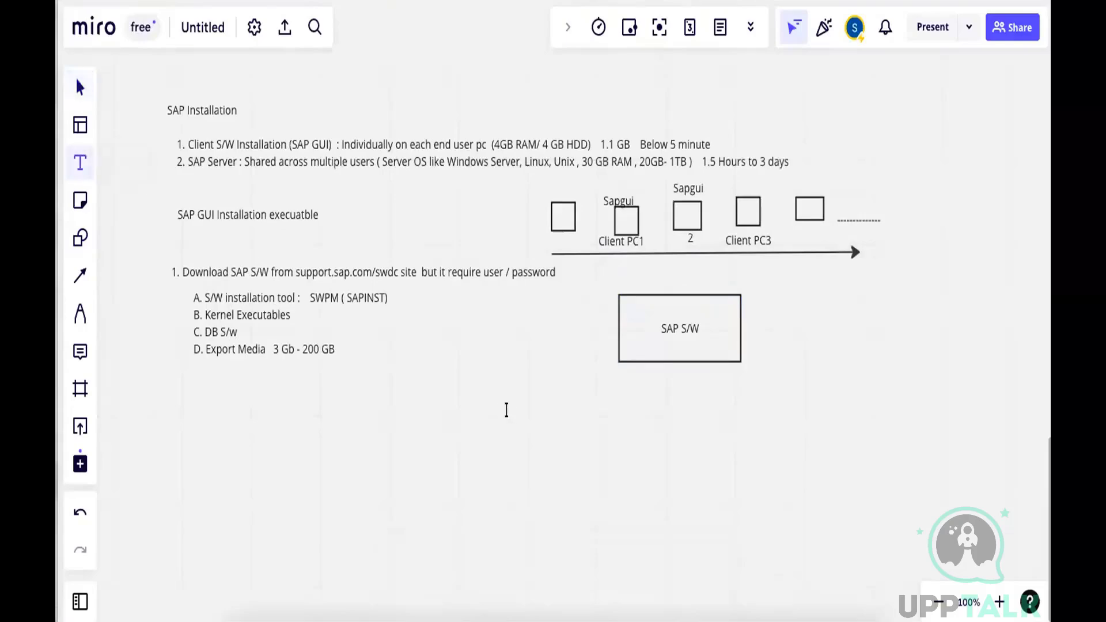
{"action": "left_click", "coordinate": [483, 366]}
{"action": "type", "text": "SID"}
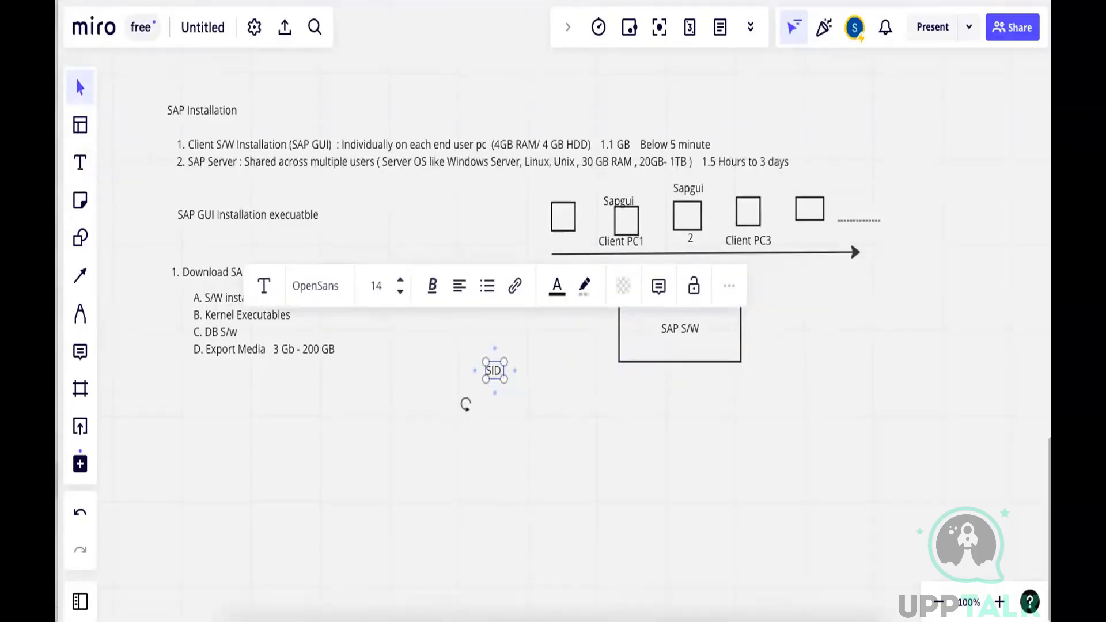
{"action": "type", "text": " :"}
{"action": "key", "text": "Return"}
{"action": "type", "text": "Inst"}
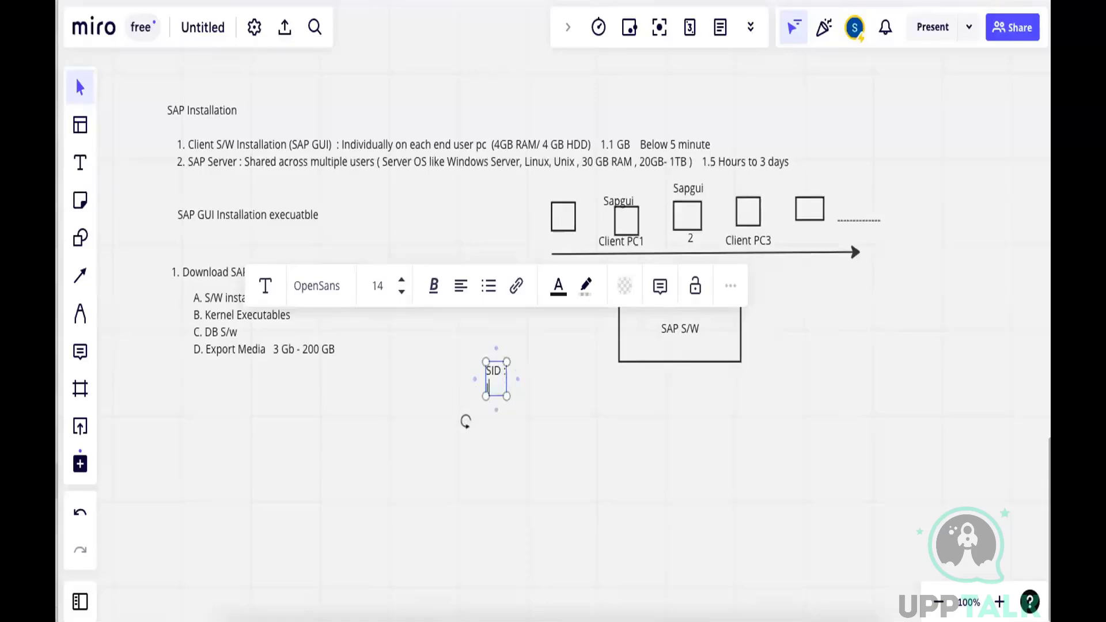
{"action": "type", "text": "ance"}
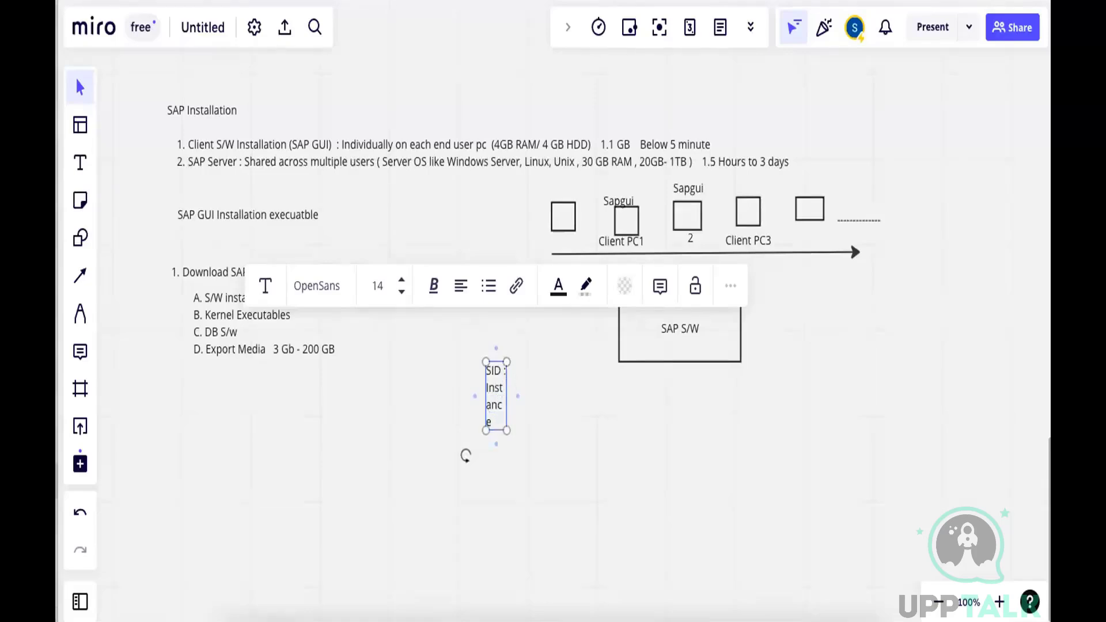
{"action": "type", "text": " Number"}
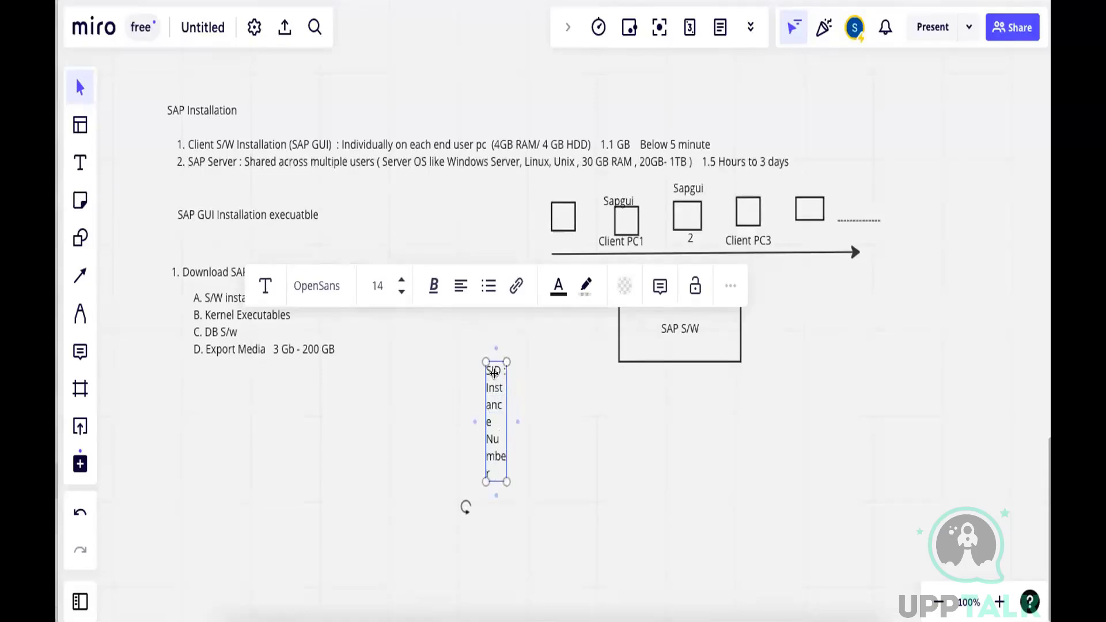
{"action": "left_click_drag", "start_coordinate": [507, 395], "coordinate": [579, 389]}
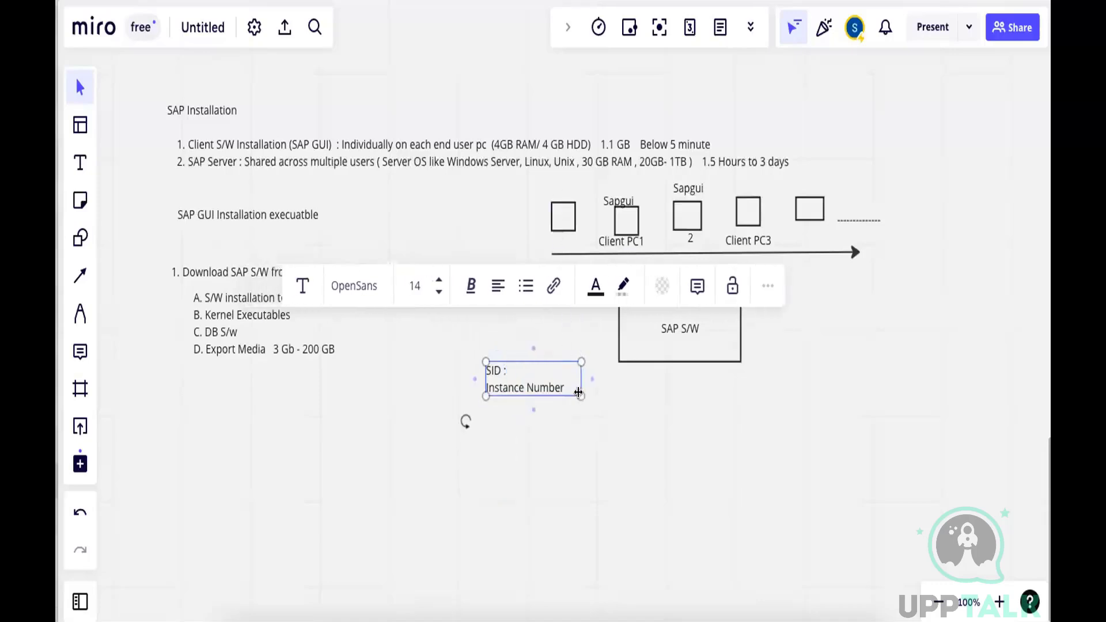
Add a colon after "Instance Number" and append the lines "Master Password:" and "DDIC / SAP*" to the text block
{"action": "type", "text": ":"}
{"action": "key", "text": "Return"}
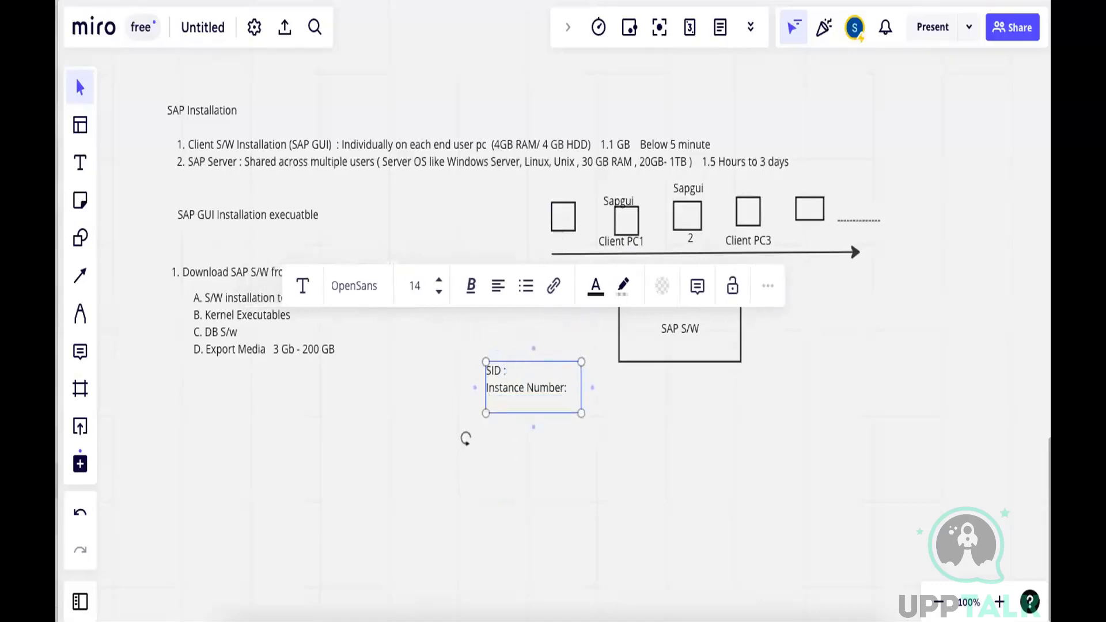
{"action": "type", "text": "Master Password:"}
{"action": "key", "text": "Return"}
{"action": "type", "text": "DDI"}
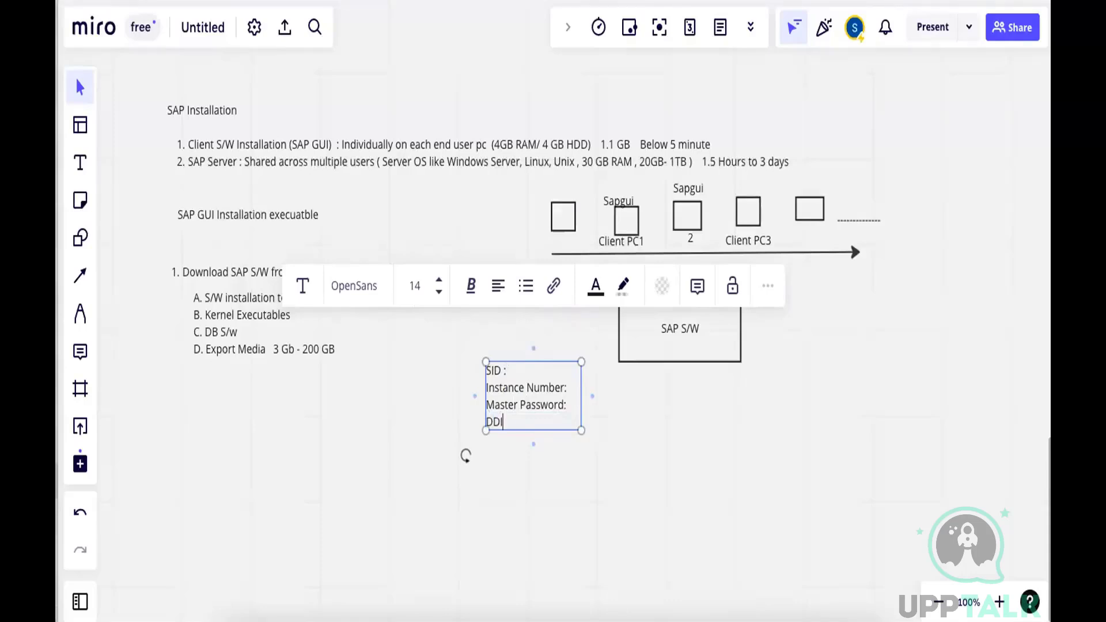
{"action": "type", "text": "C / SAP*"}
{"action": "left_click", "coordinate": [643, 410]}
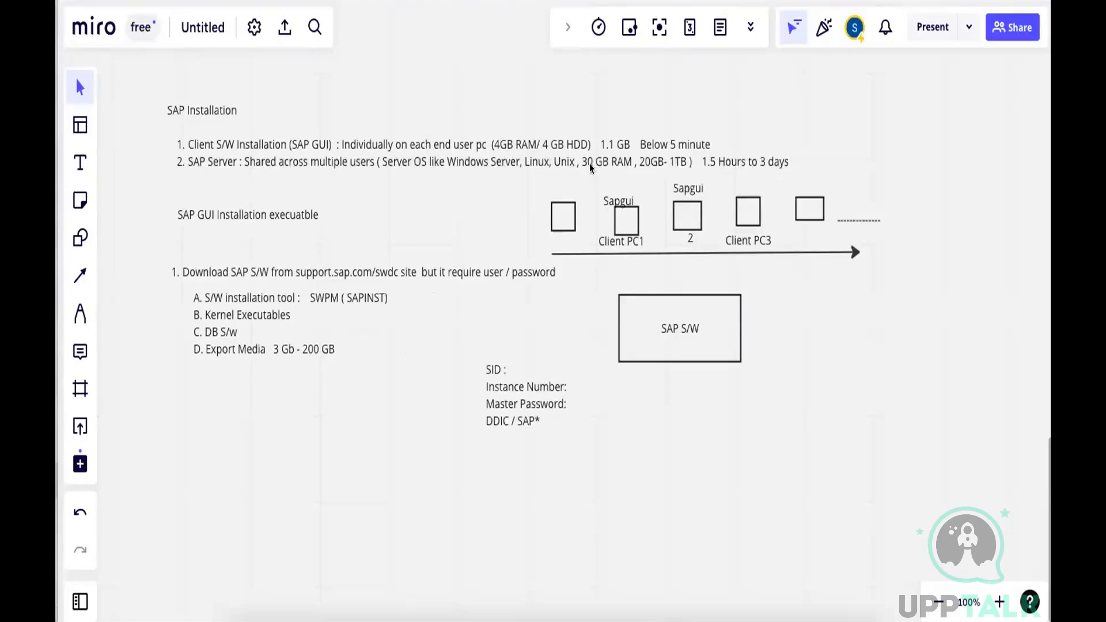
Switch to the remote Windows machine and minimize its File Explorer and SAP Logon windows
{"action": "left_click", "coordinate": [636, 597]}
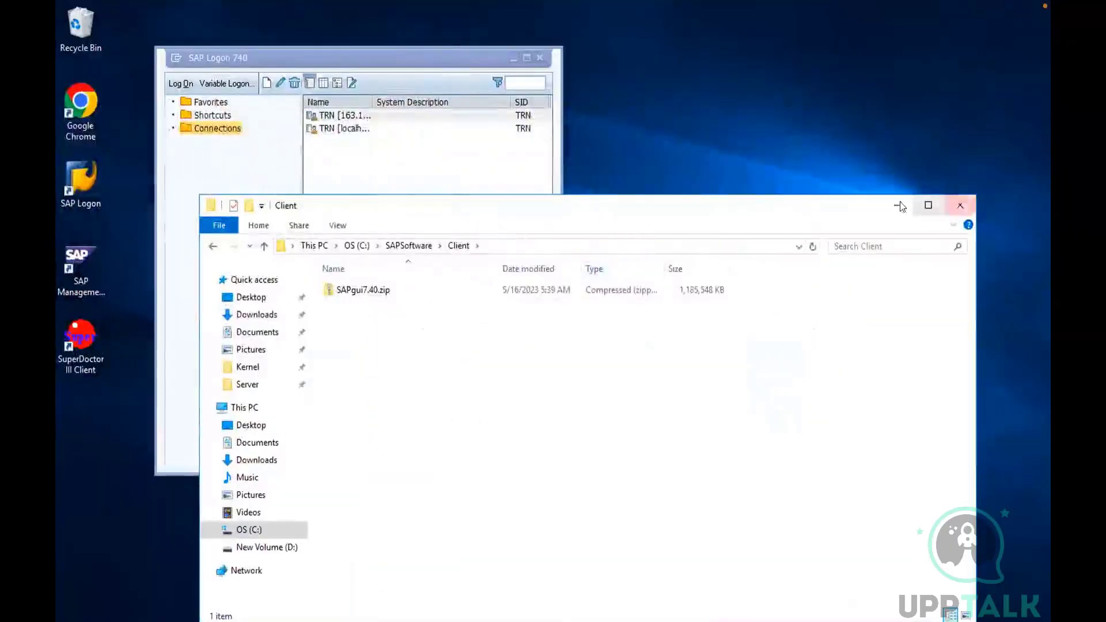
{"action": "left_click", "coordinate": [899, 204]}
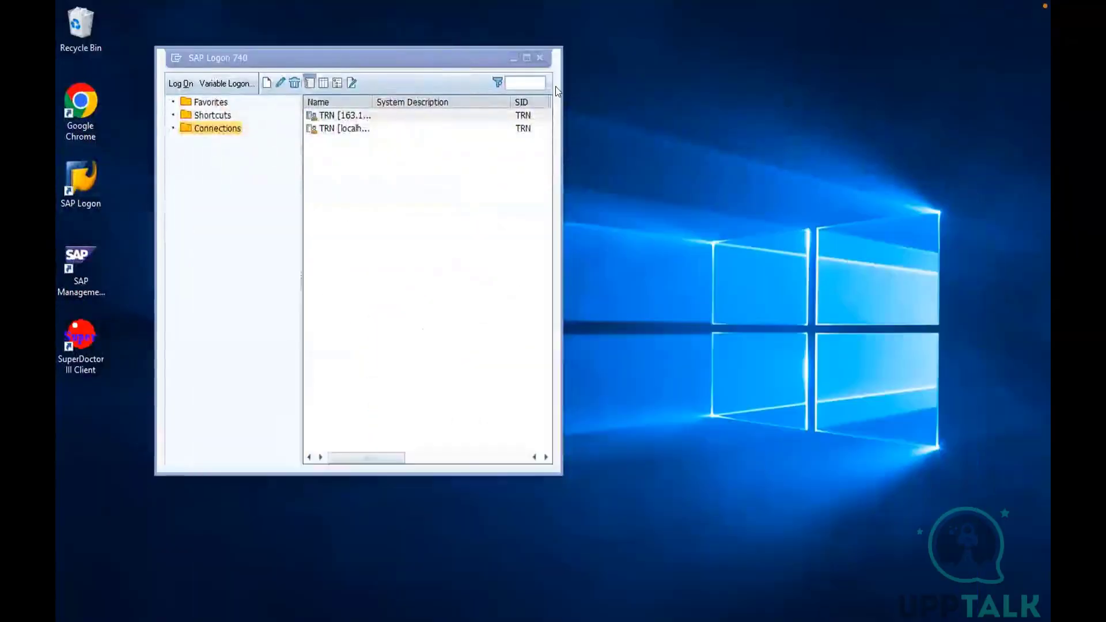
{"action": "left_click", "coordinate": [512, 56]}
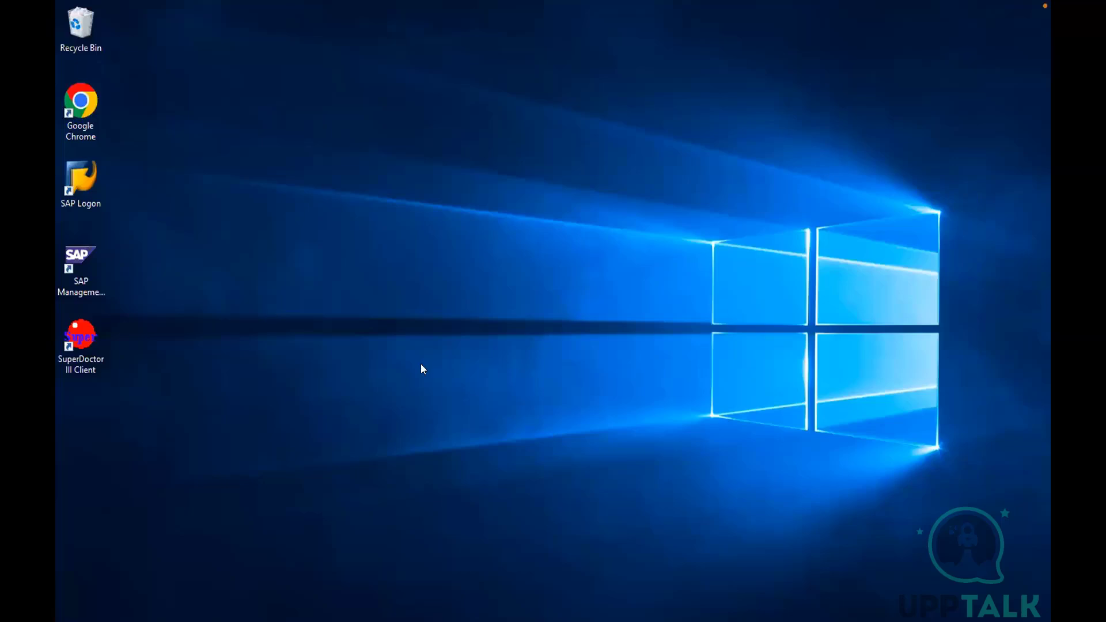
Open a command prompt and run winver to check the server's Windows version
{"action": "left_click", "coordinate": [105, 621]}
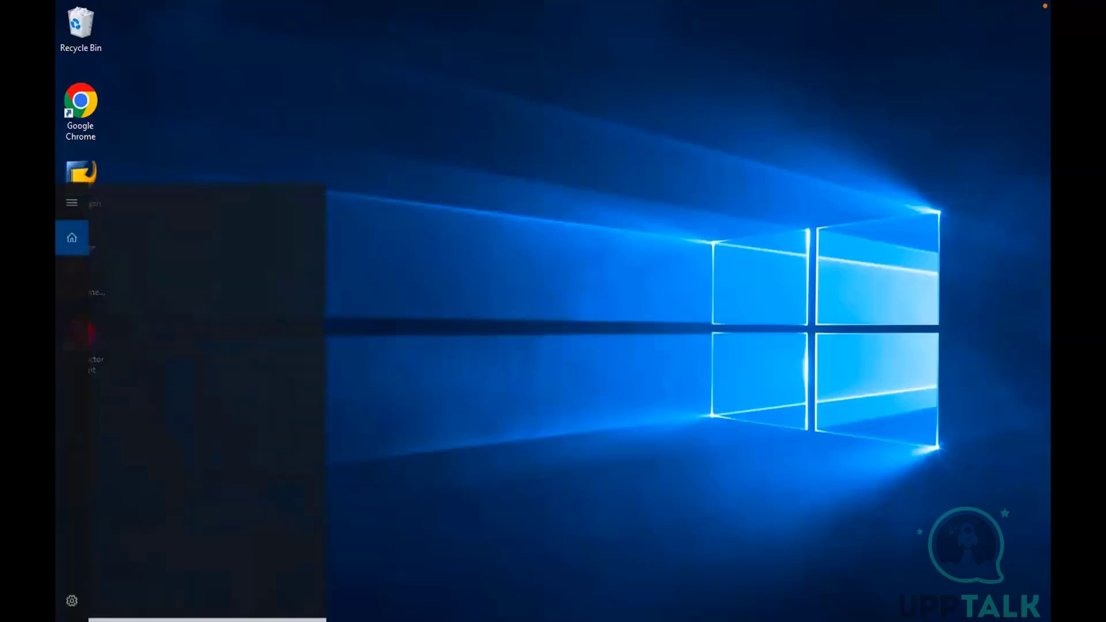
{"action": "type", "text": "cmd"}
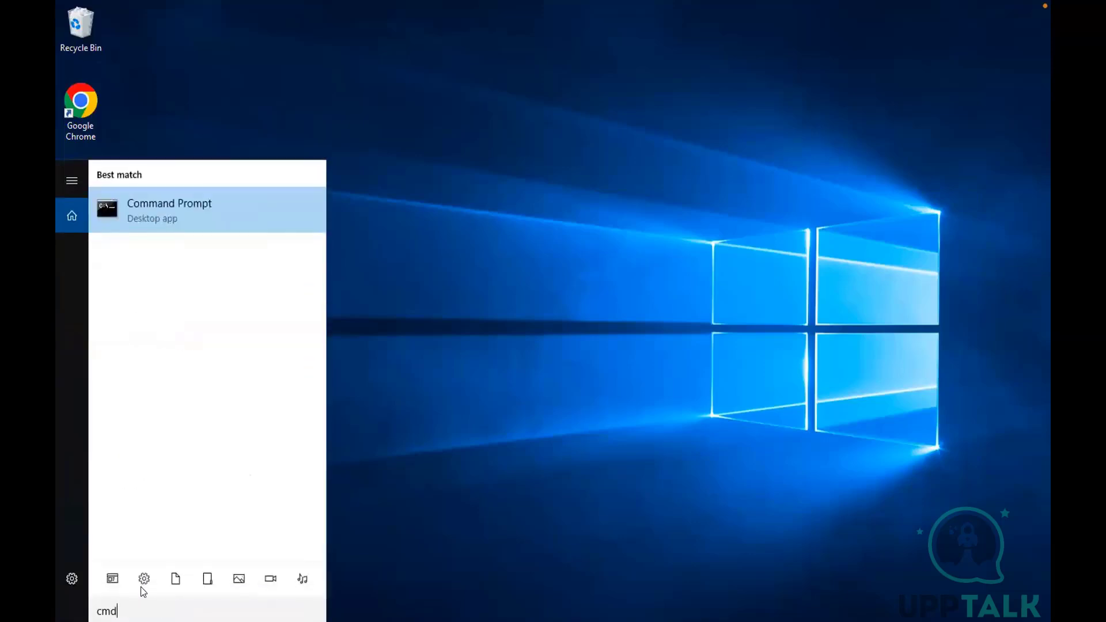
{"action": "key", "text": "Return"}
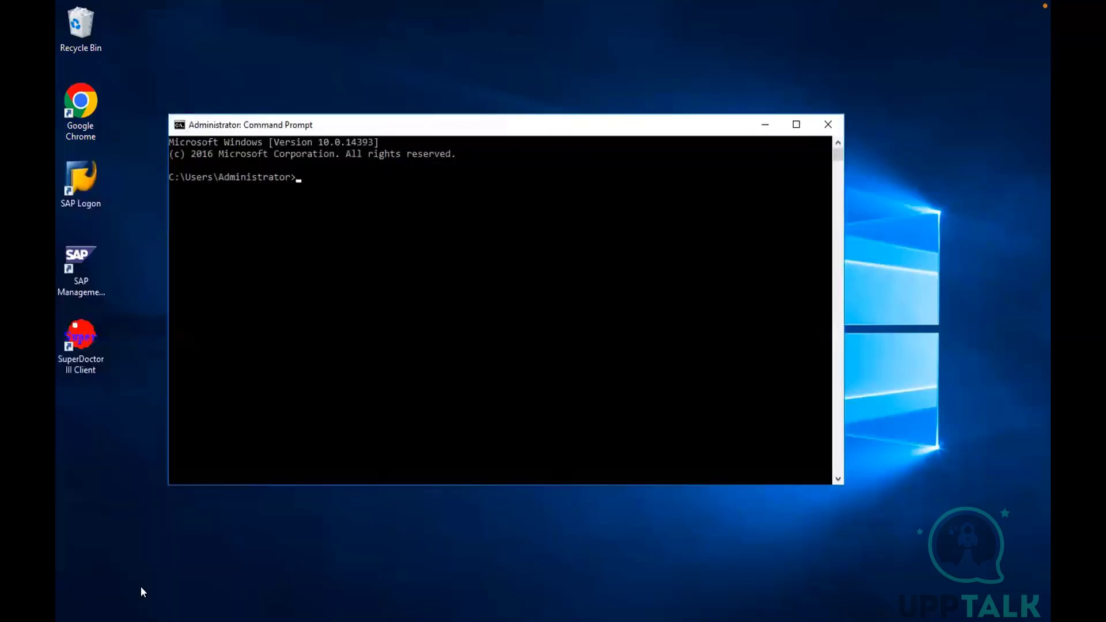
{"action": "type", "text": "winver"}
{"action": "key", "text": "Return"}
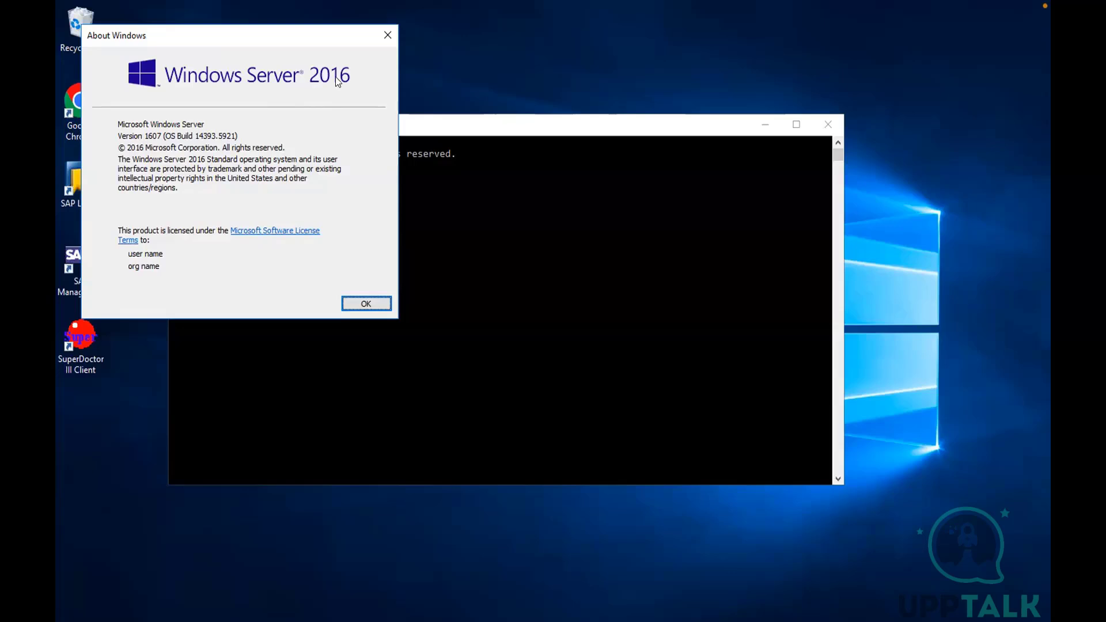
{"action": "left_click", "coordinate": [363, 303]}
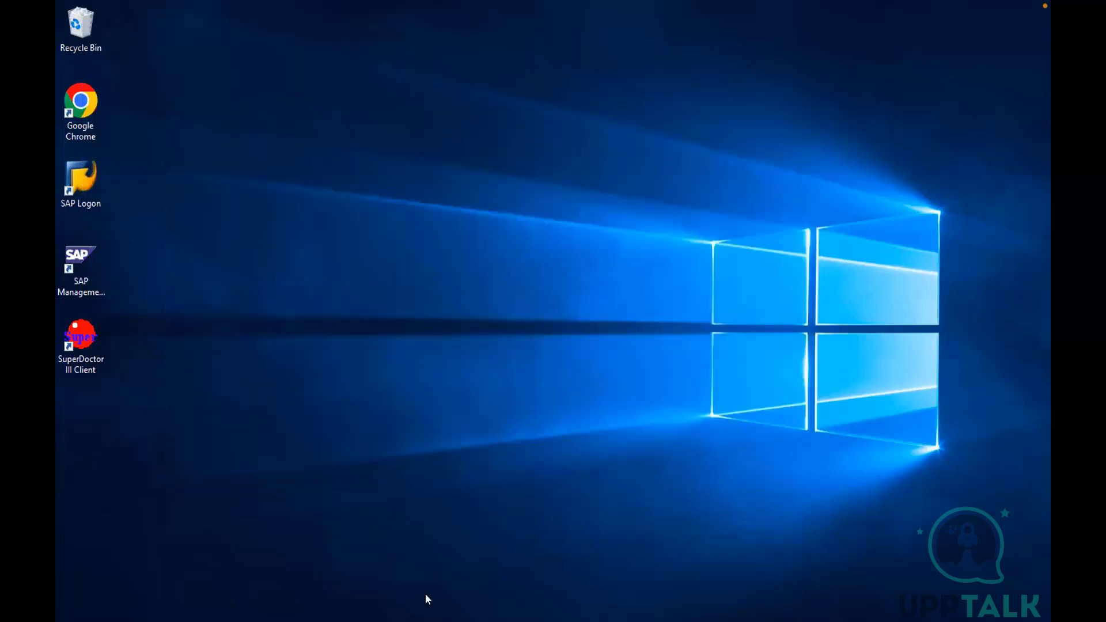
Open Task Manager and examine the server's memory performance
{"action": "right_click", "coordinate": [420, 621]}
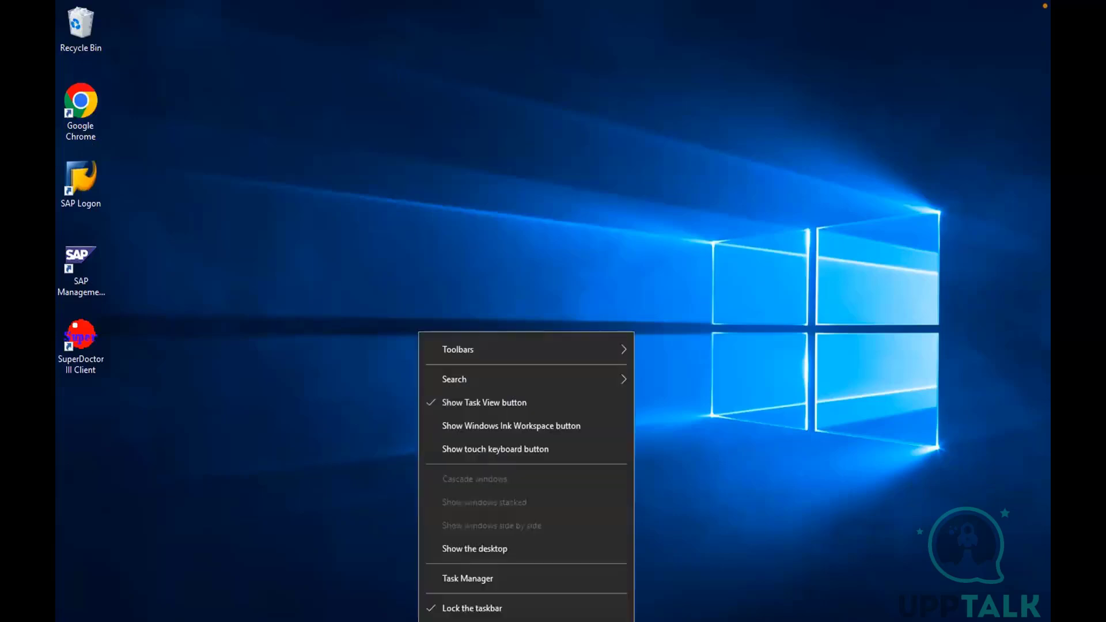
{"action": "left_click", "coordinate": [447, 575]}
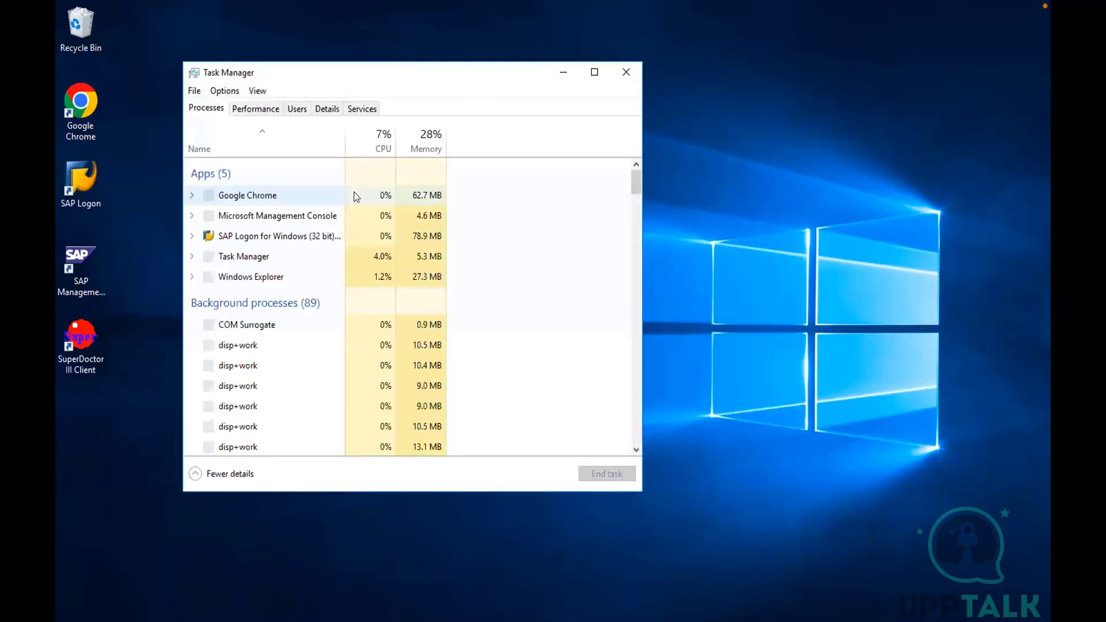
{"action": "left_click", "coordinate": [259, 111]}
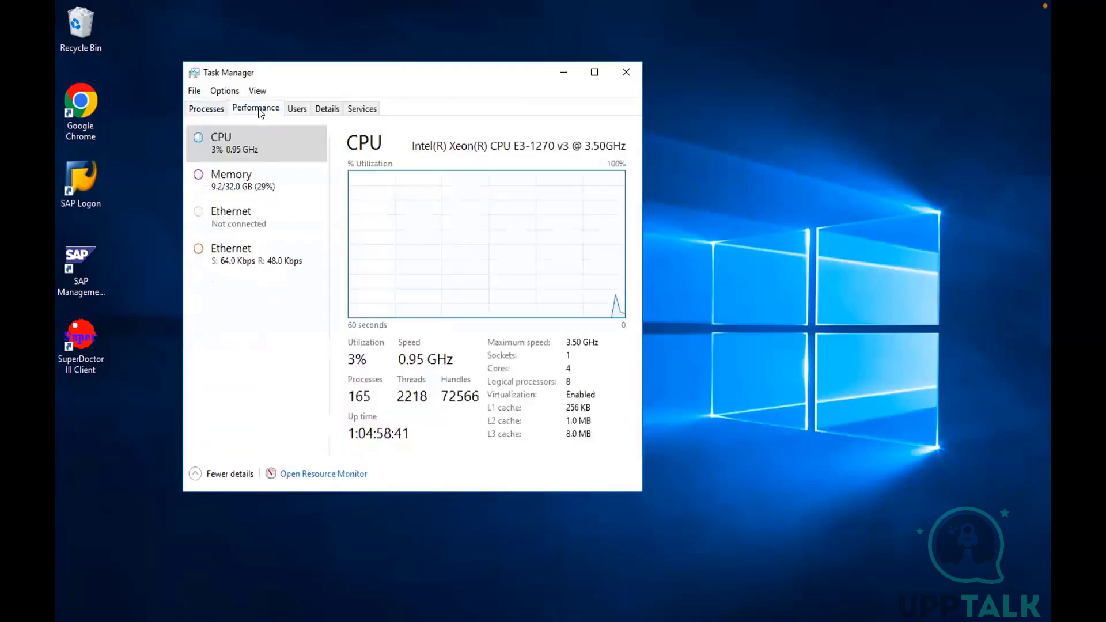
{"action": "left_click", "coordinate": [242, 192]}
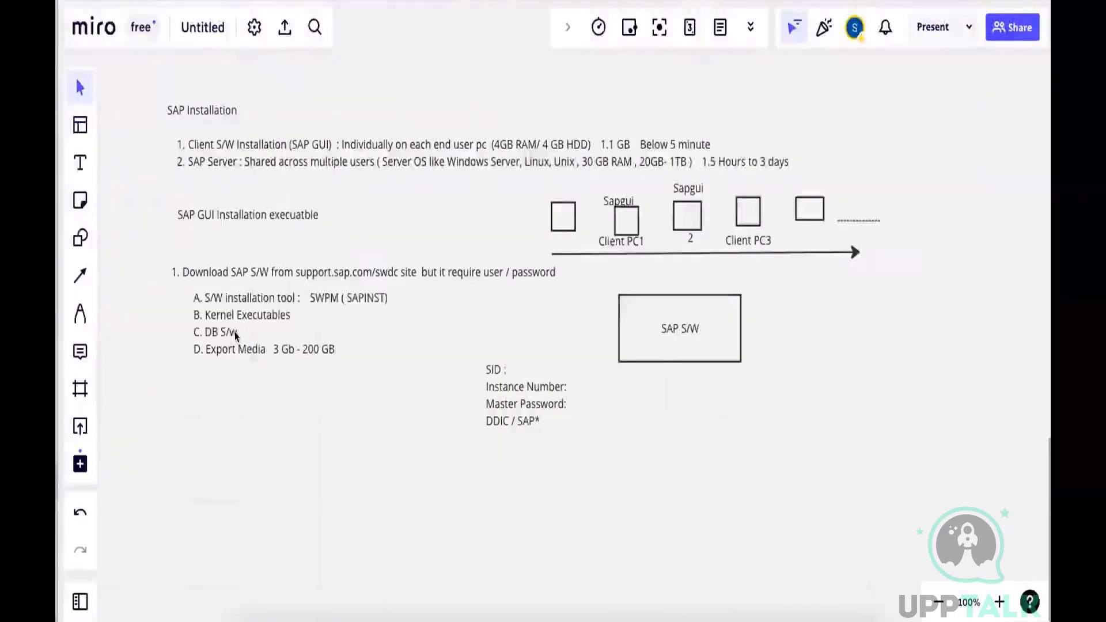
Extend the "C. DB S/w" list line on the Miro board with ": Maxdb"
{"action": "double_click", "coordinate": [227, 326]}
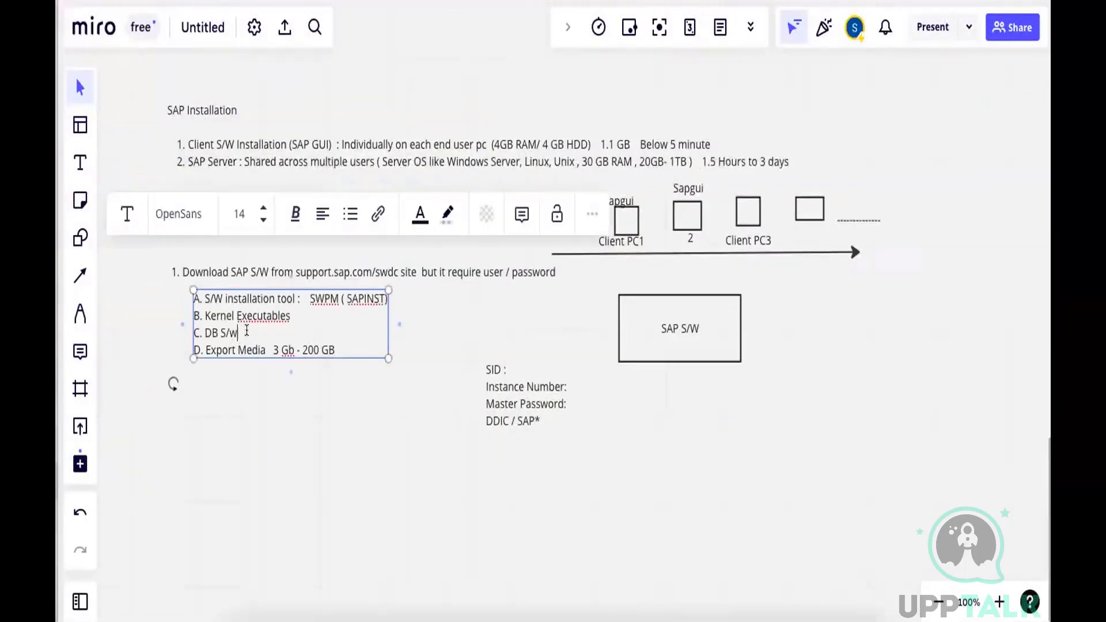
{"action": "type", "text": ": Maxdb"}
Add the two-line text "Windows 2016" and "Server" between the Export Media line and the SID text block
{"action": "key", "text": "t"}
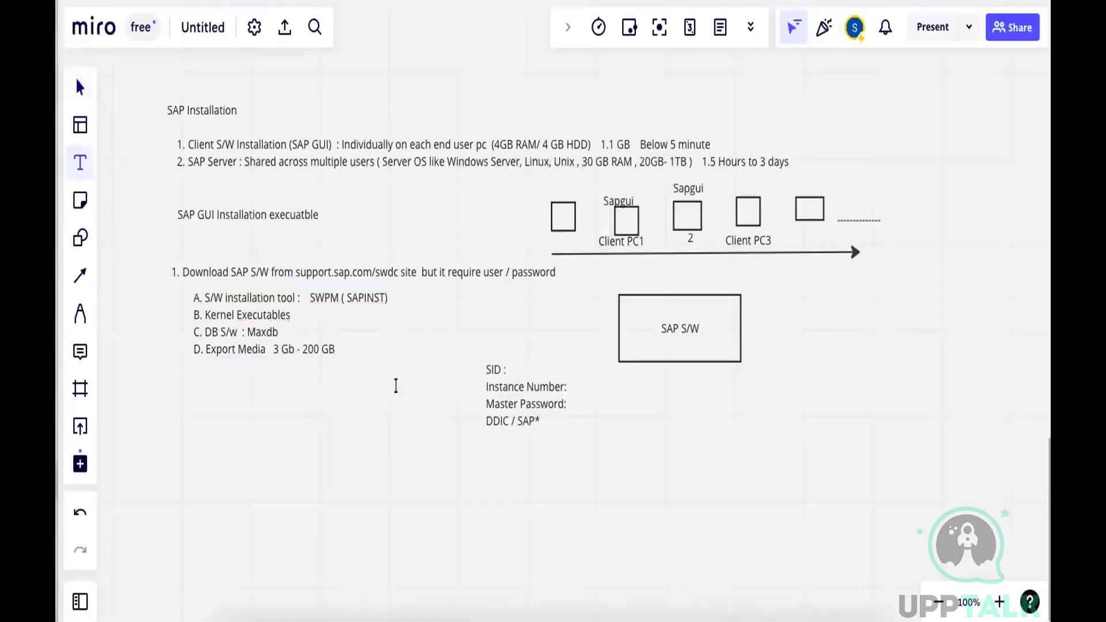
{"action": "left_click", "coordinate": [396, 386]}
{"action": "type", "text": "Windo"}
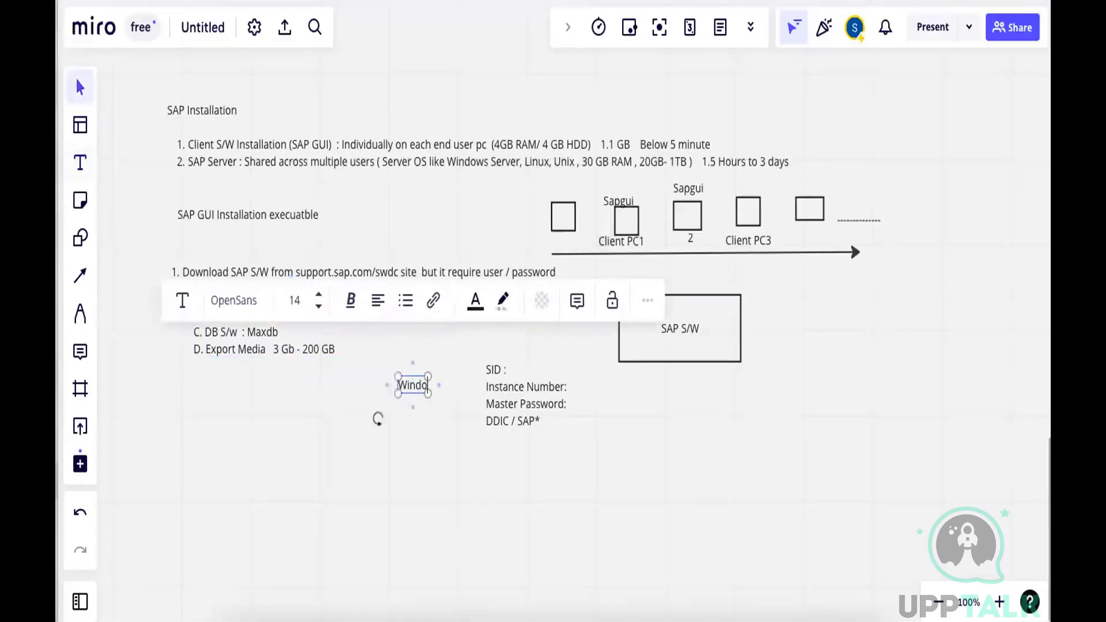
{"action": "type", "text": "ws 2016"}
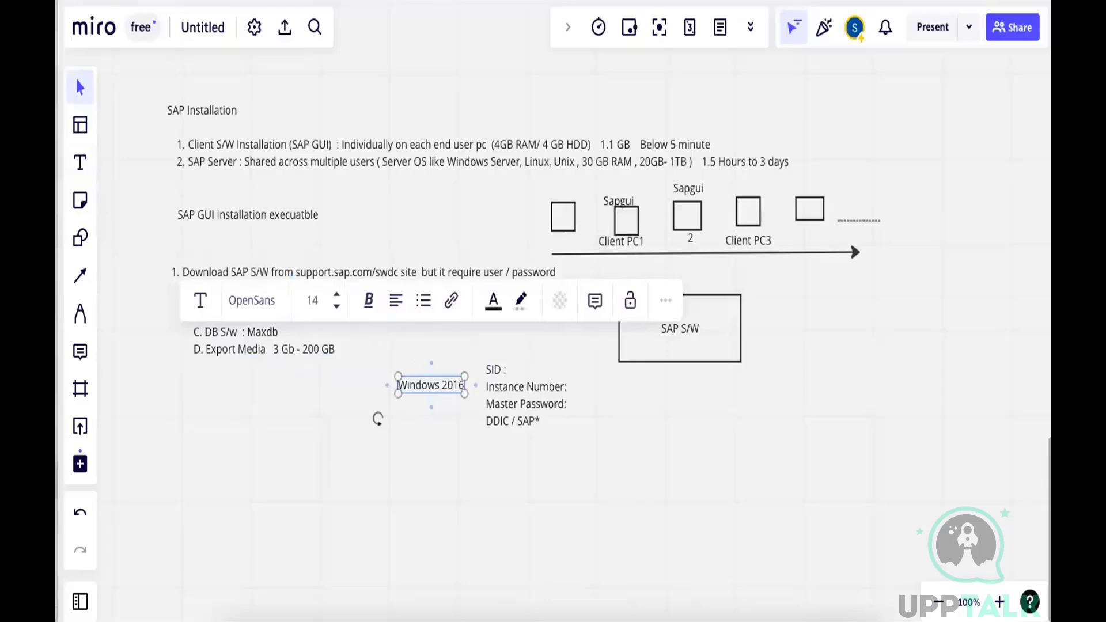
{"action": "key", "text": "Return"}
{"action": "key", "text": "BackSpace"}
{"action": "key", "text": "Return"}
{"action": "type", "text": "Server"}
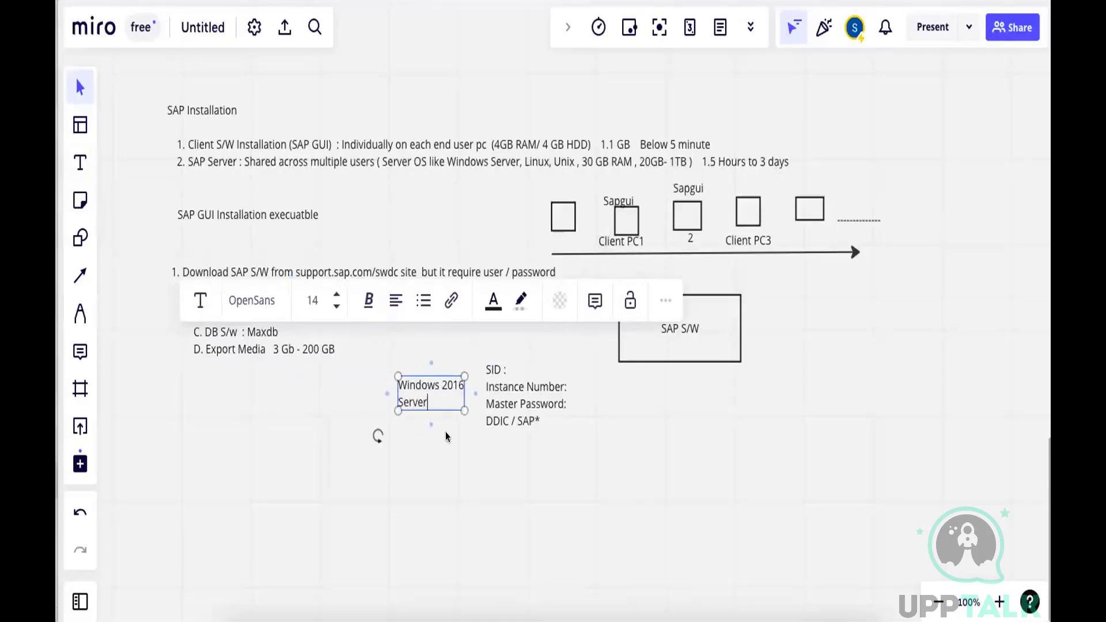
Widen and reposition the Windows 2016 Server text so it fits on one line, and add "RAM / HDD / CPU" beneath it
{"action": "left_click", "coordinate": [447, 437]}
{"action": "left_click_drag", "start_coordinate": [424, 395], "coordinate": [468, 377]}
{"action": "double_click", "coordinate": [390, 379]}
{"action": "key", "text": "Return"}
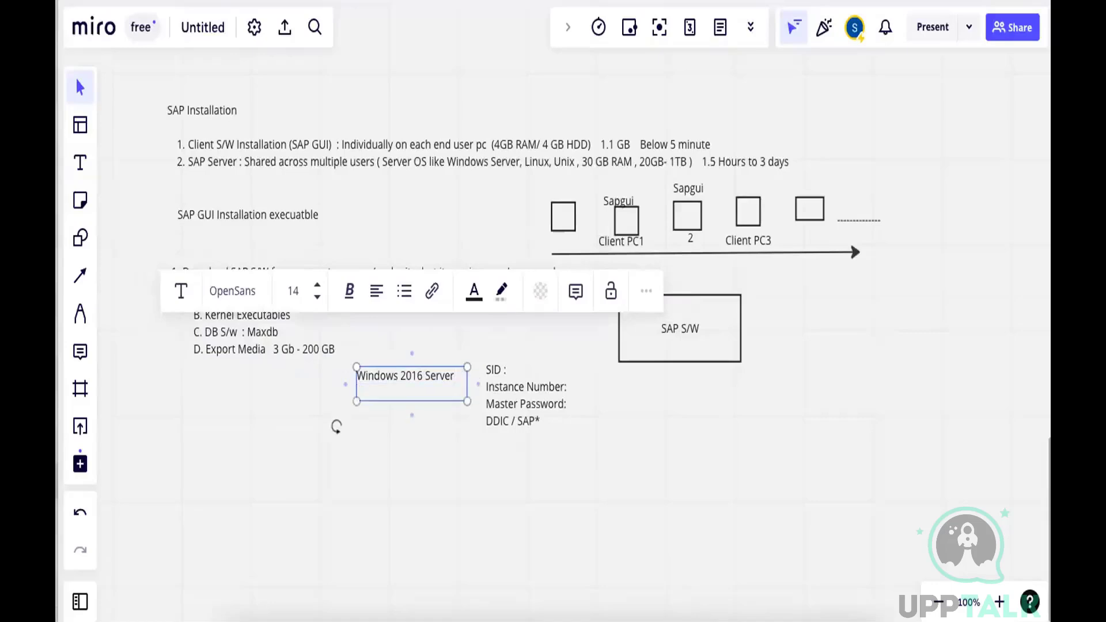
{"action": "type", "text": "RAM / HDD / CPU"}
{"action": "left_click", "coordinate": [234, 439]}
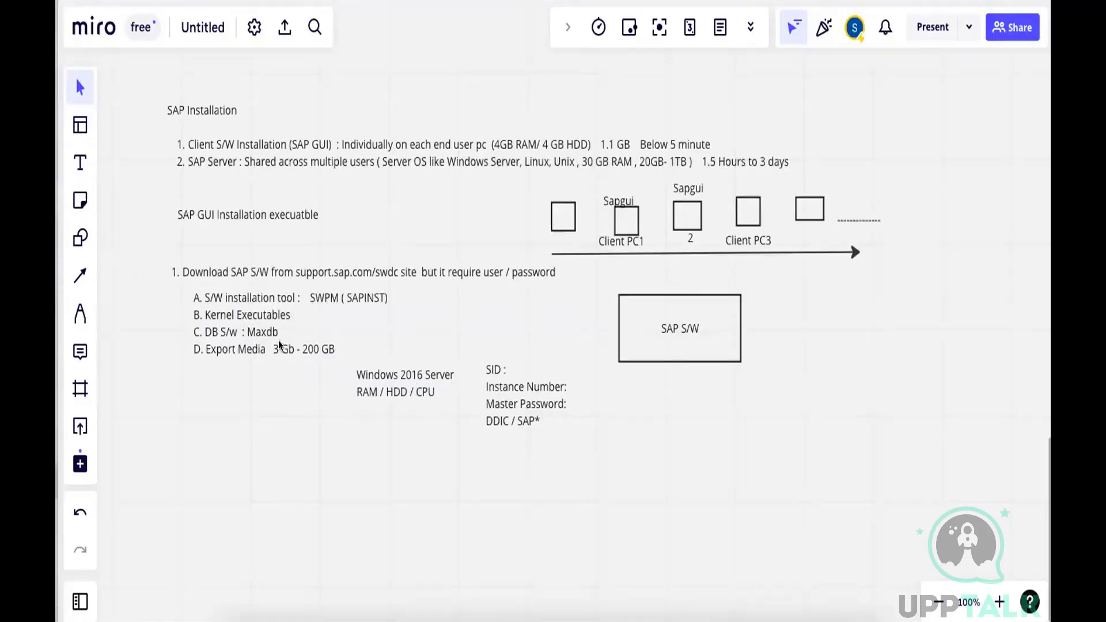
Switch to the remote Windows machine and examine the contents of the inner C:\SAPSoftware\Server\SWPMUNCAR\SWPMUNCAR folder, including its application files
{"action": "left_click", "coordinate": [617, 593]}
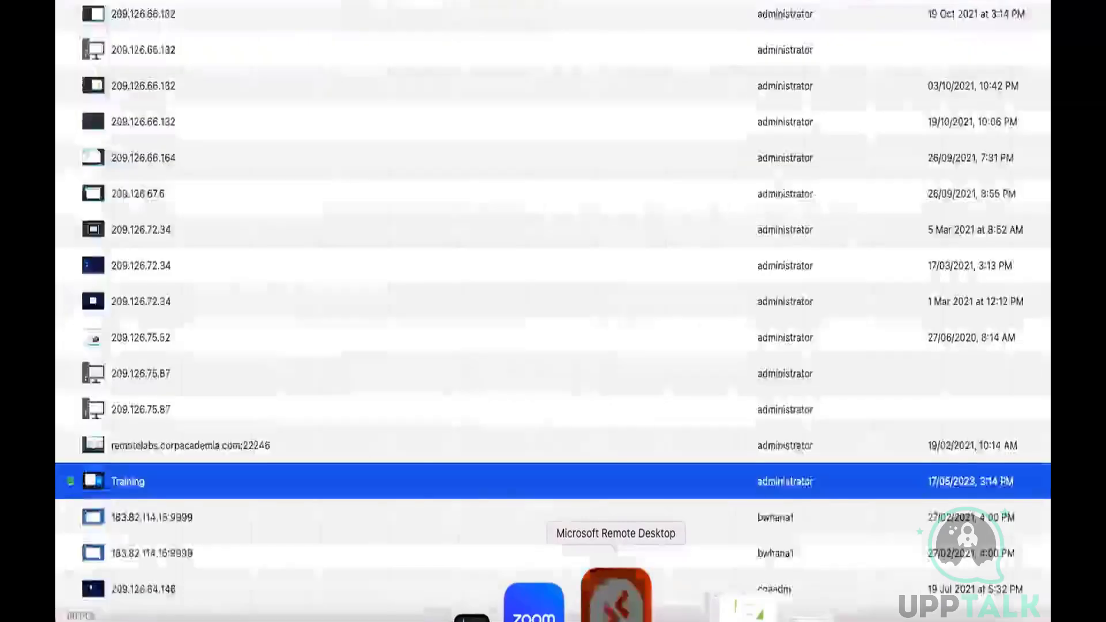
{"action": "left_click", "coordinate": [616, 602]}
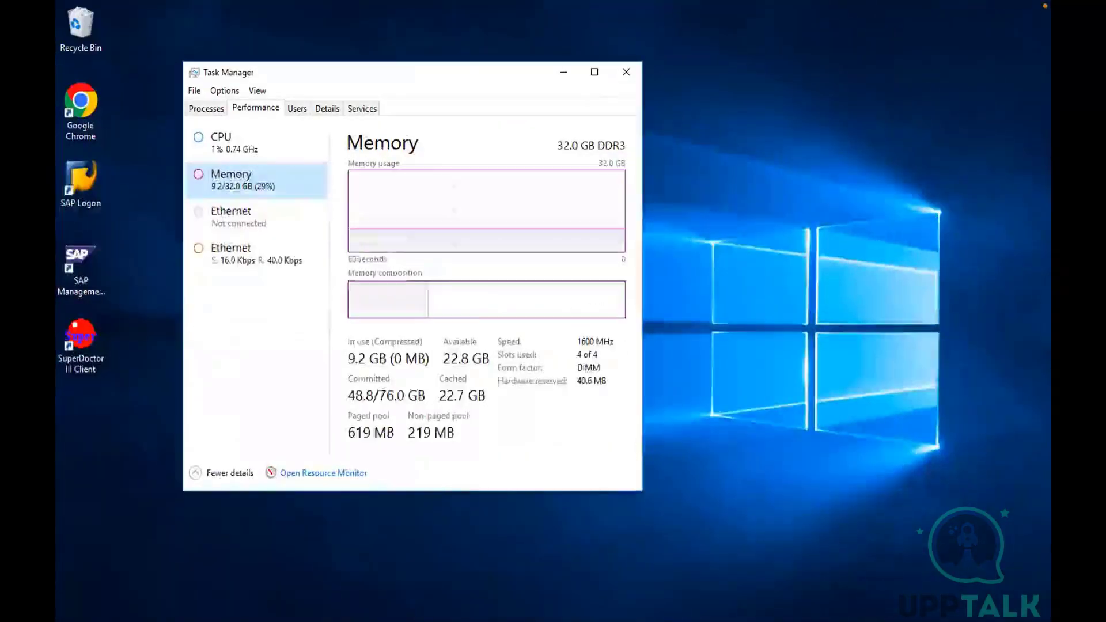
{"action": "left_click", "coordinate": [238, 617]}
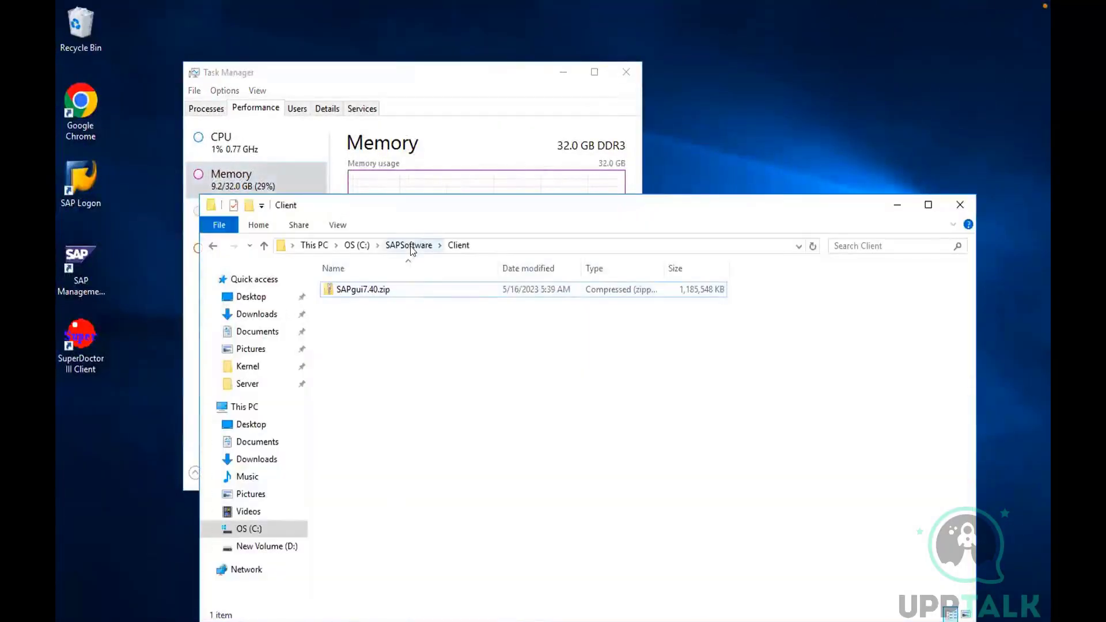
{"action": "left_click", "coordinate": [410, 247]}
{"action": "double_click", "coordinate": [349, 310]}
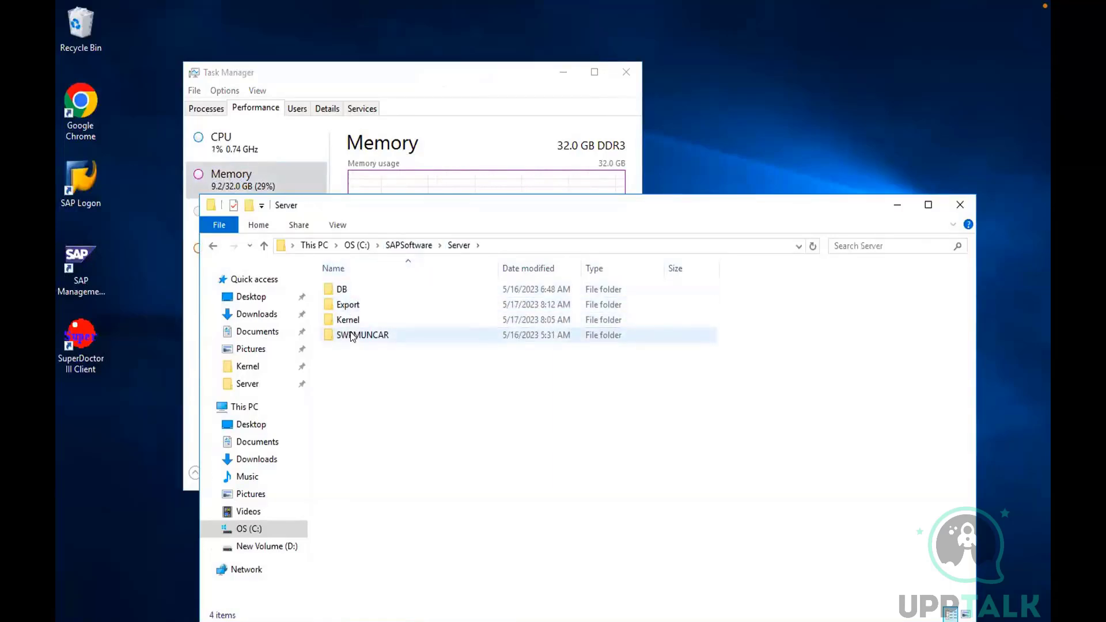
{"action": "double_click", "coordinate": [353, 336]}
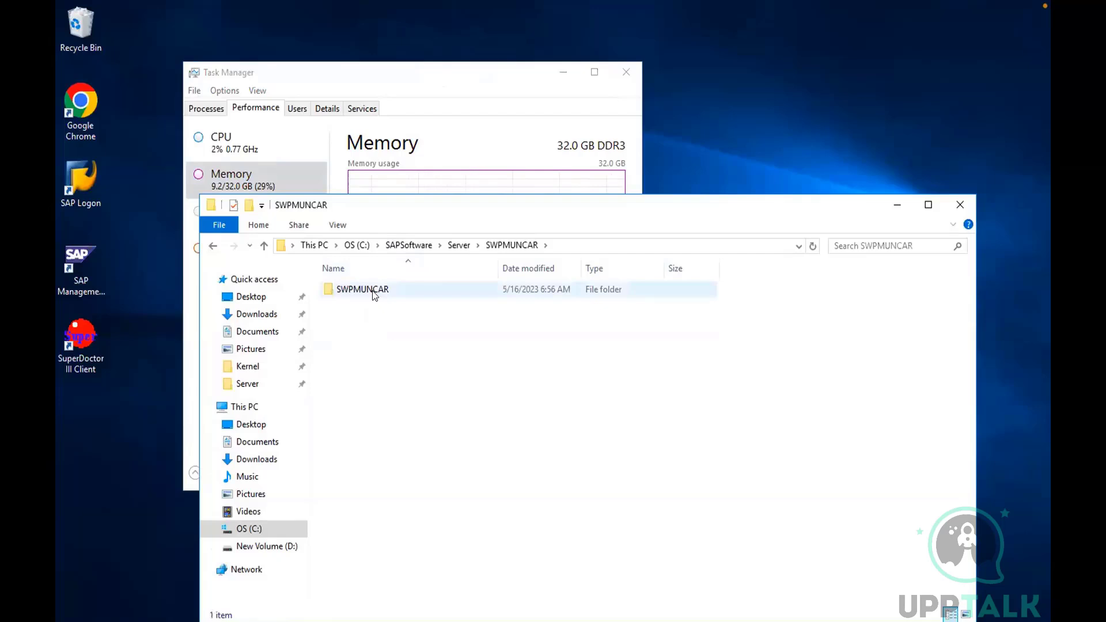
{"action": "double_click", "coordinate": [374, 291]}
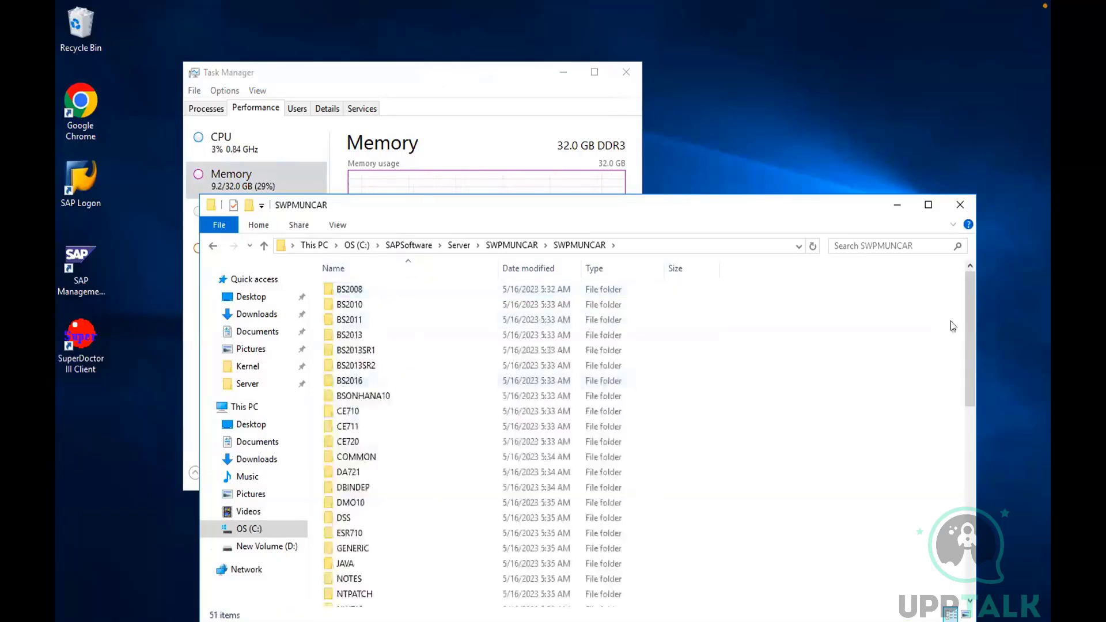
{"action": "left_click_drag", "start_coordinate": [966, 372], "coordinate": [971, 614]}
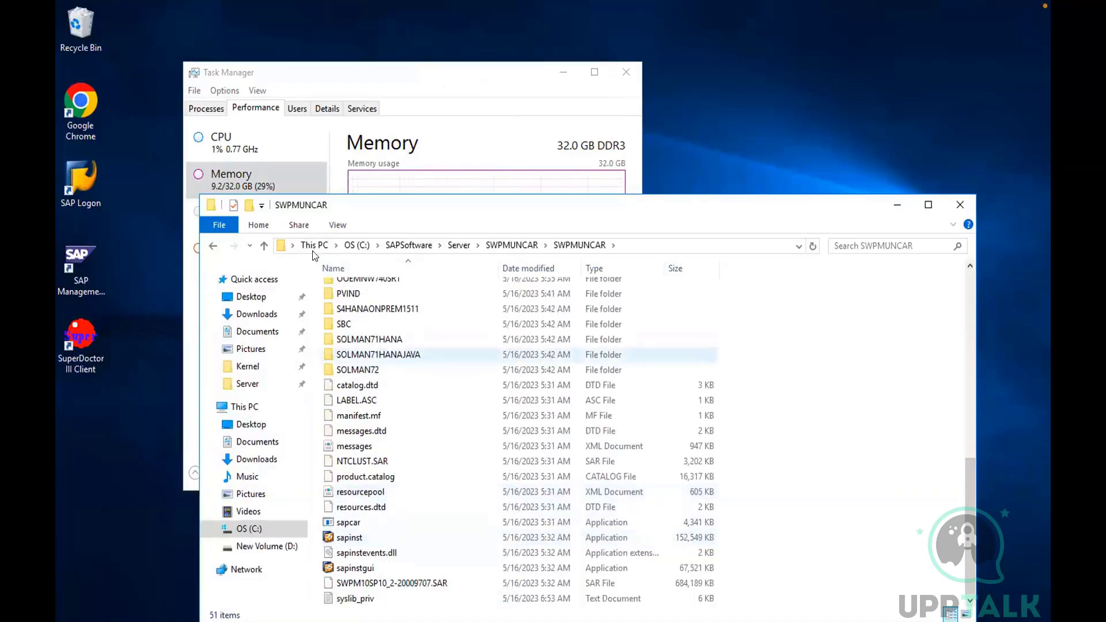
Return to the Server folder and point out the Kernel, Export and DB folders in turn
{"action": "left_click", "coordinate": [460, 245]}
{"action": "left_click", "coordinate": [353, 320]}
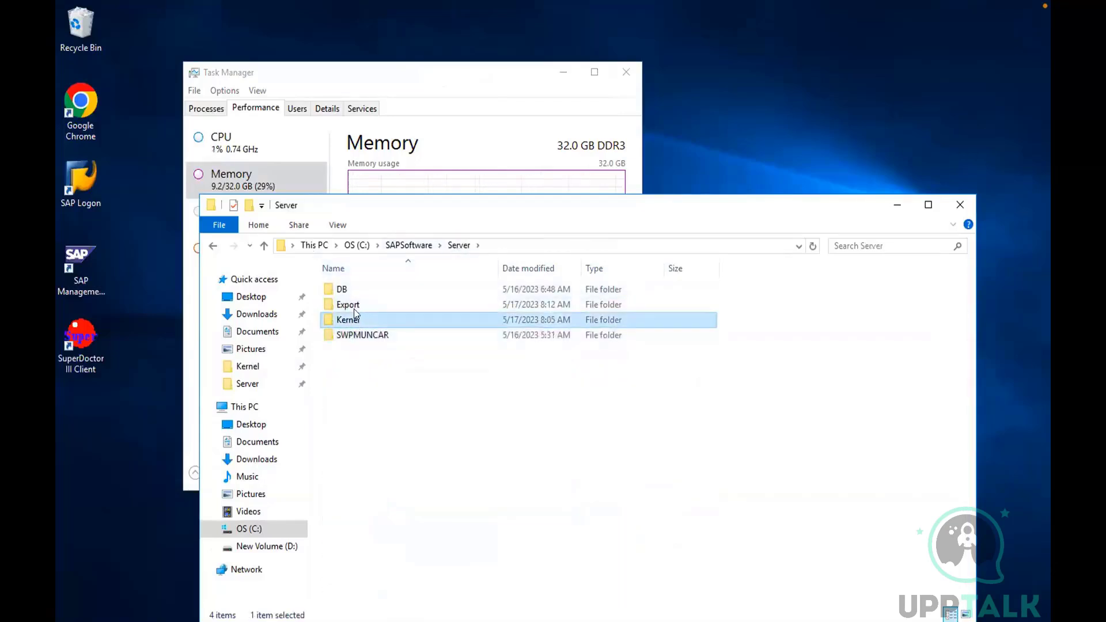
{"action": "left_click", "coordinate": [341, 303]}
{"action": "left_click", "coordinate": [341, 289]}
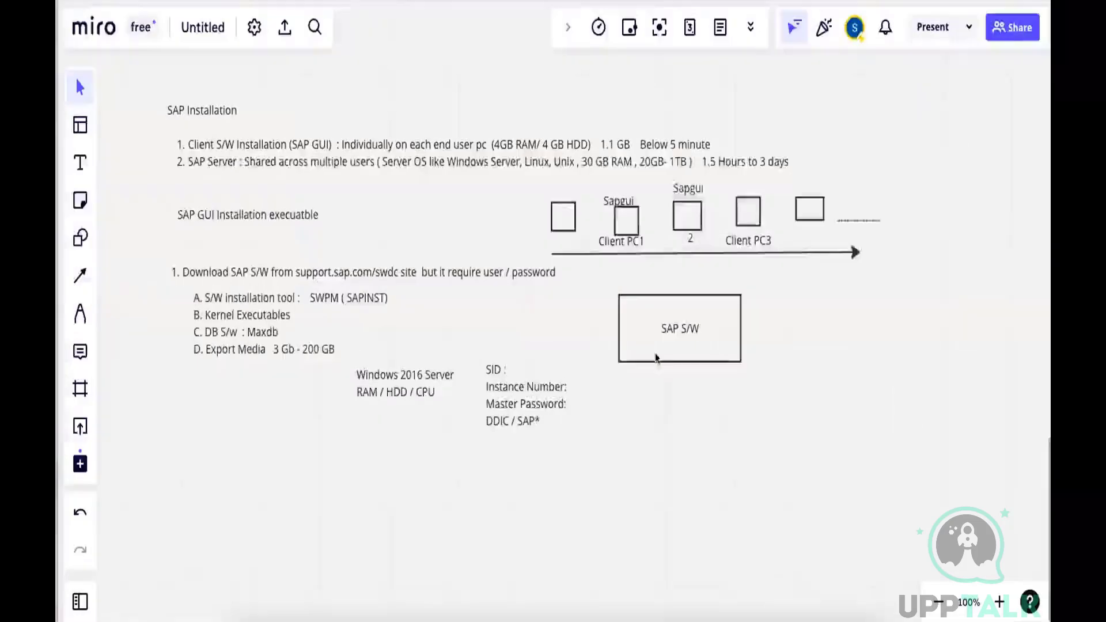
On the Miro board, fill in the SID as GHC and the Instance Number as 10 in the parameter text block
{"action": "left_click", "coordinate": [500, 380]}
{"action": "left_click", "coordinate": [505, 367]}
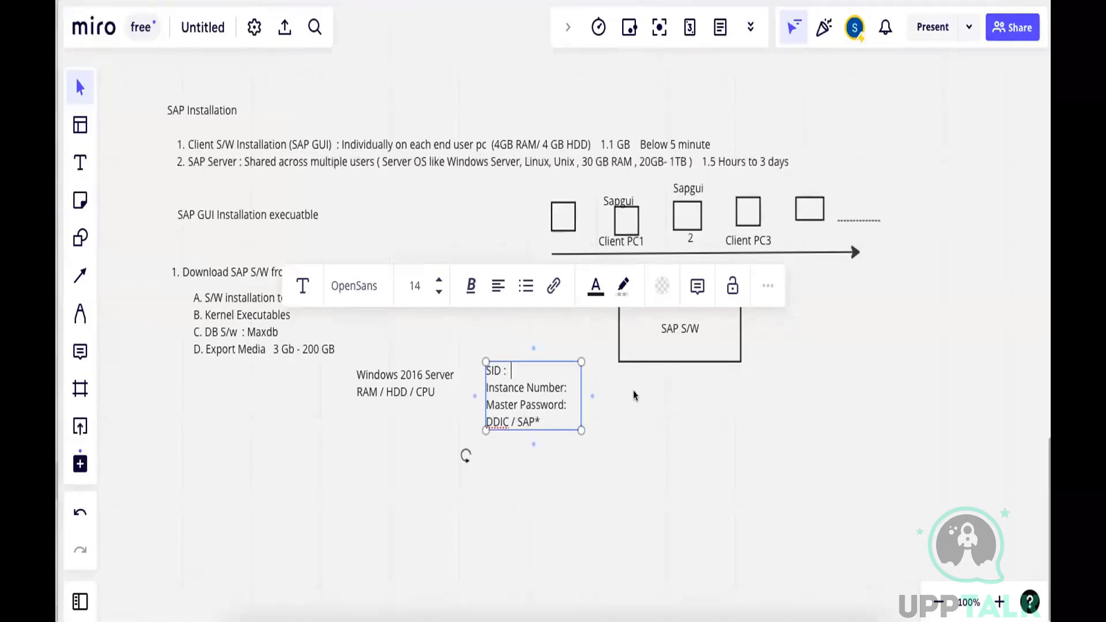
{"action": "type", "text": "GHC"}
{"action": "left_click_drag", "start_coordinate": [576, 384], "coordinate": [594, 383]}
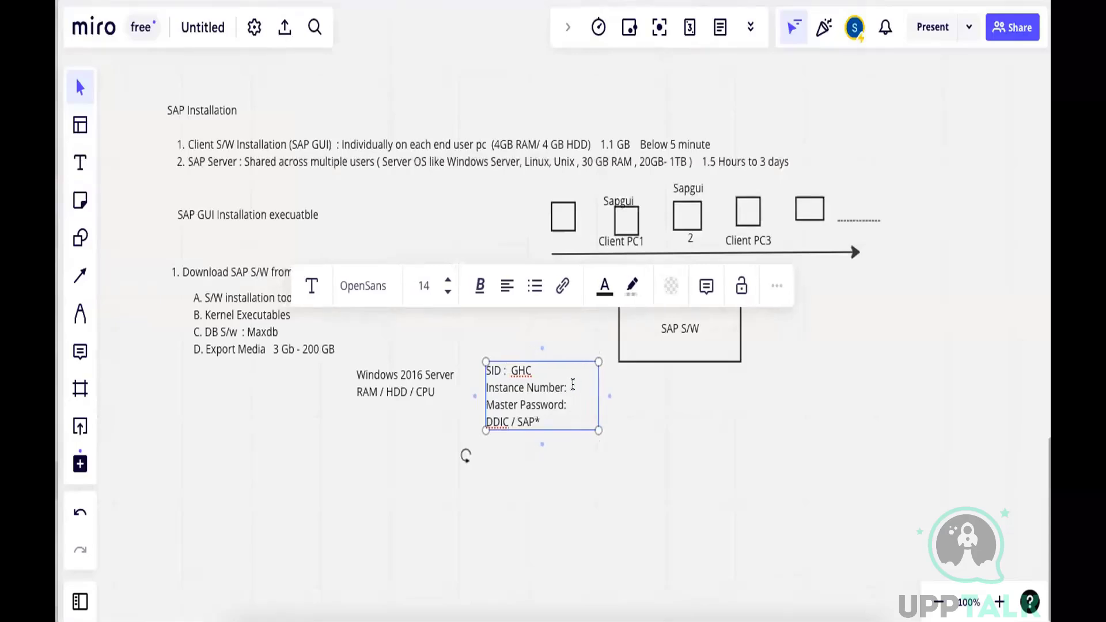
{"action": "type", "text": "10"}
Widen the SID text block and enter the master password after its Master Password label
{"action": "left_click_drag", "start_coordinate": [594, 397], "coordinate": [630, 395]}
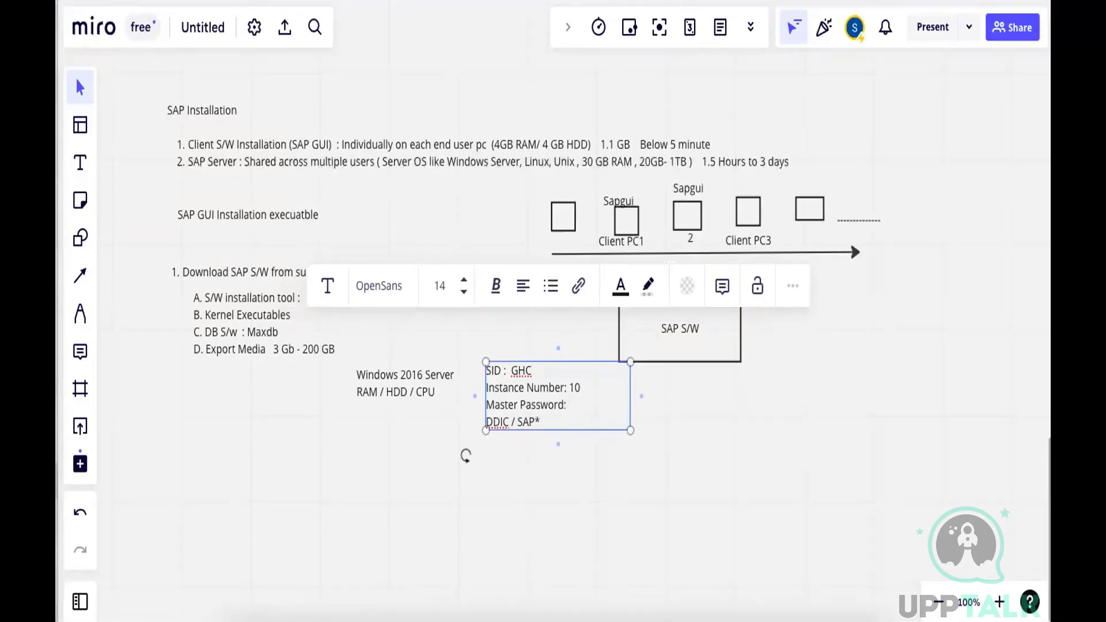
{"action": "left_click", "coordinate": [694, 449]}
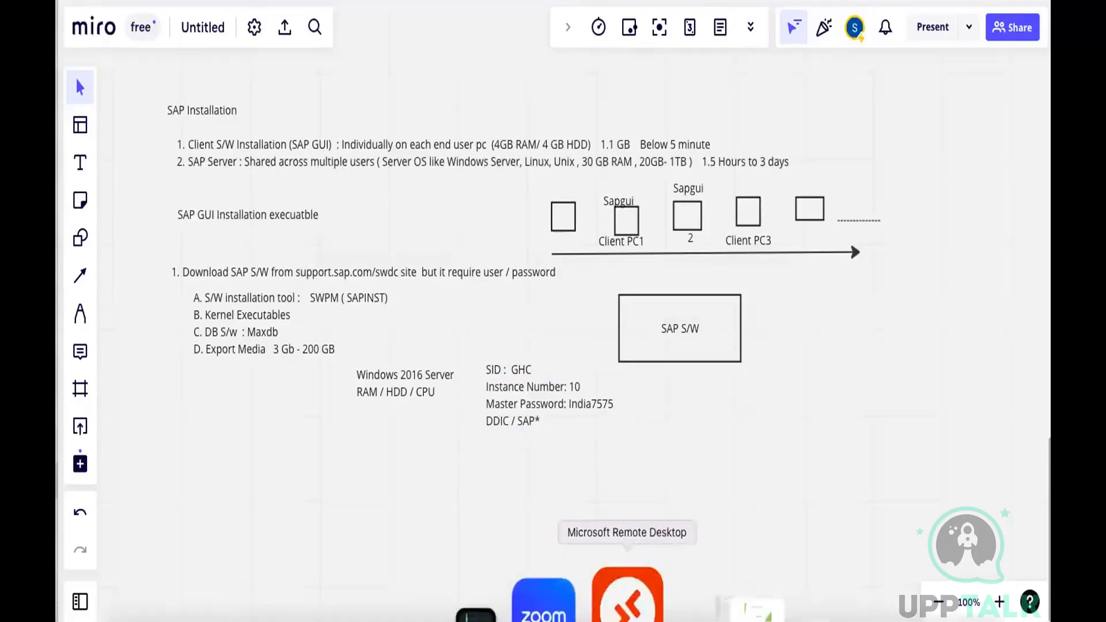
Switch to the remote Windows machine, open the inner SWPMUNCAR folder, and move its window higher to reach the application files
{"action": "left_click", "coordinate": [628, 599]}
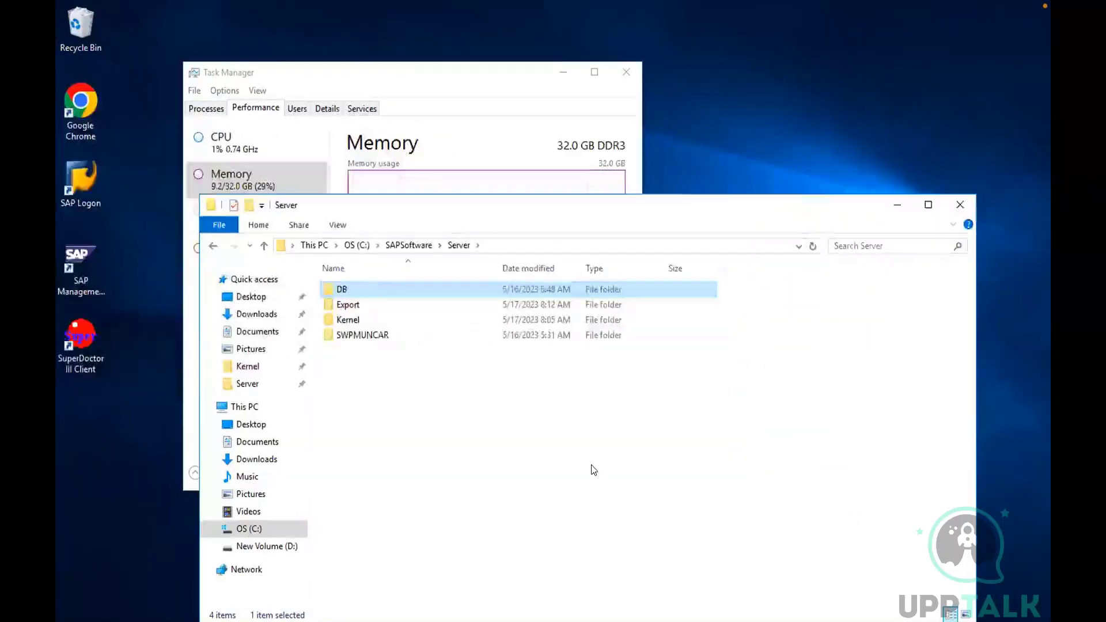
{"action": "left_click", "coordinate": [444, 425]}
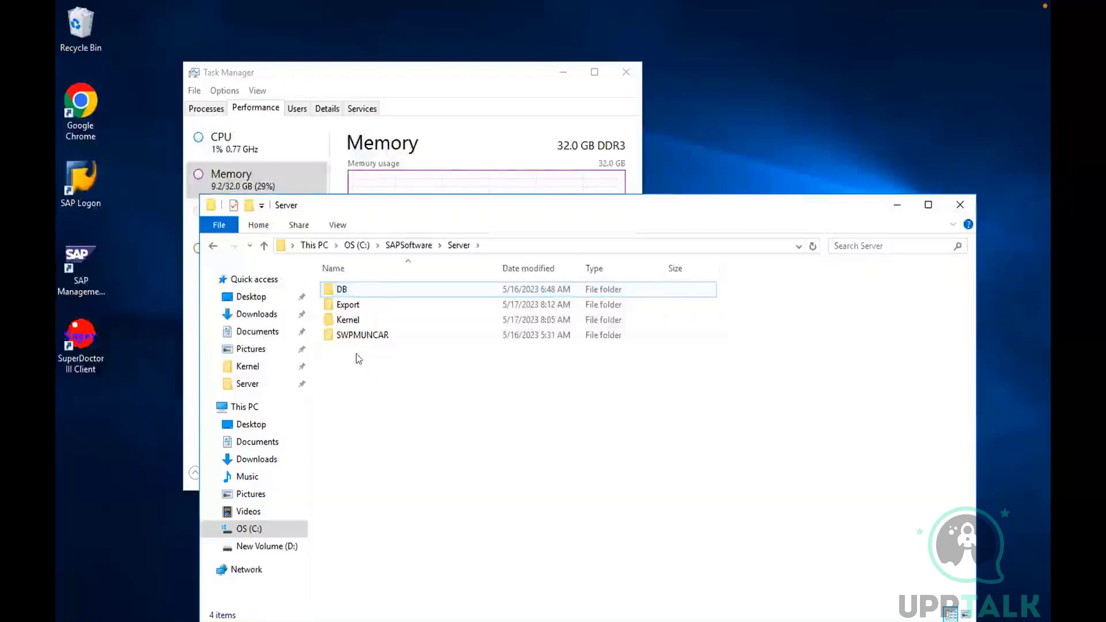
{"action": "double_click", "coordinate": [331, 336]}
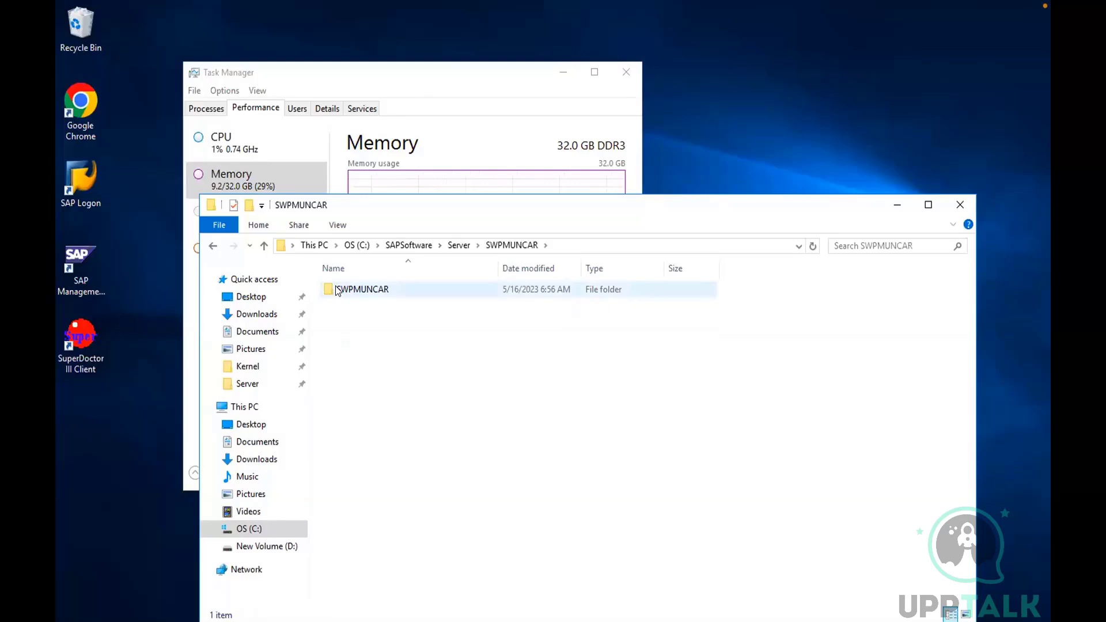
{"action": "double_click", "coordinate": [337, 290]}
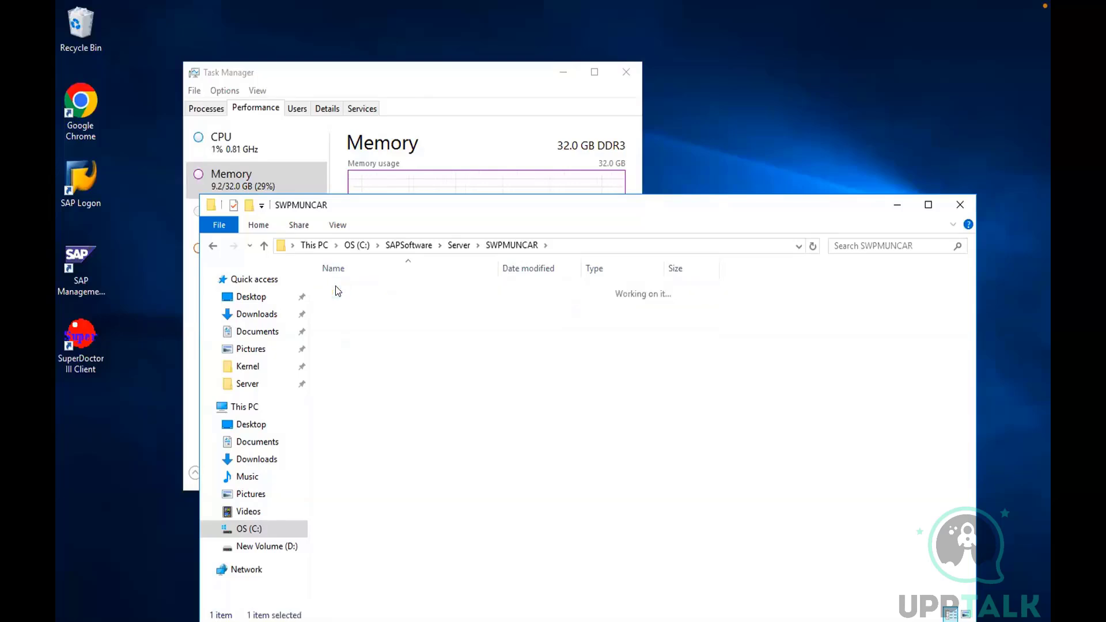
{"action": "left_click_drag", "start_coordinate": [443, 202], "coordinate": [457, 124]}
{"action": "left_click_drag", "start_coordinate": [985, 230], "coordinate": [980, 484]}
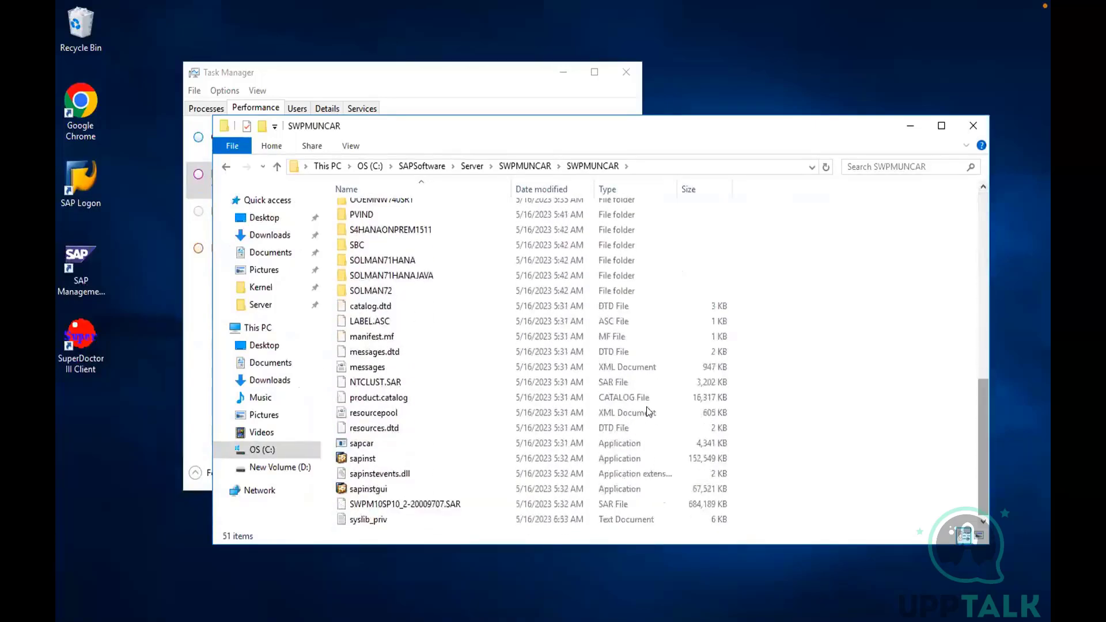
Launch the sapinst application from the inner SWPMUNCAR folder and allow it to run
{"action": "left_click", "coordinate": [348, 464]}
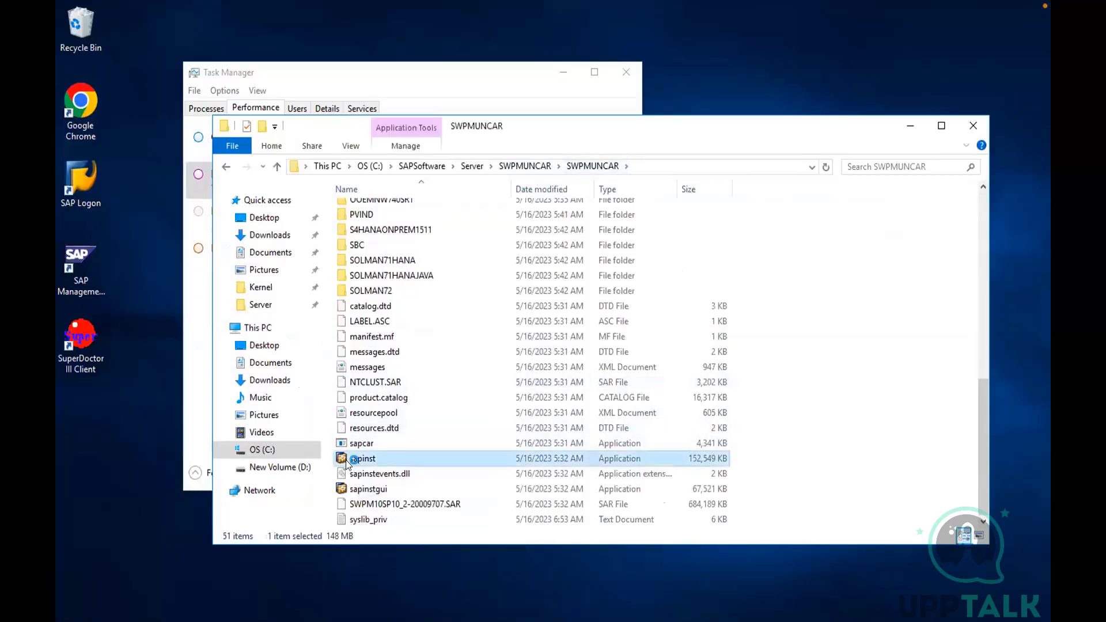
{"action": "double_click", "coordinate": [346, 460]}
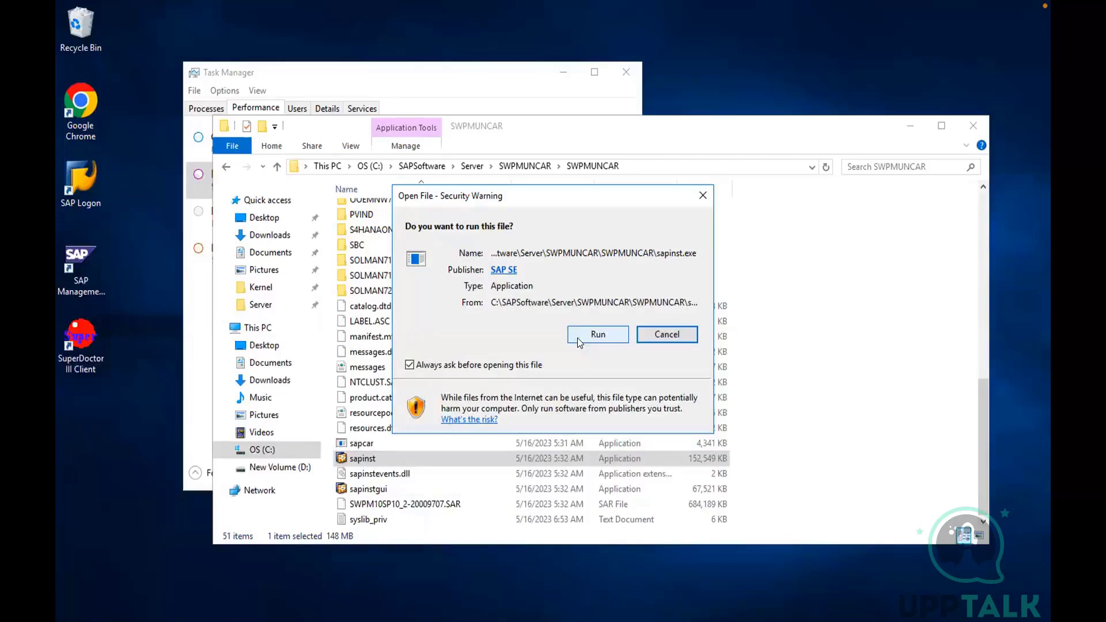
{"action": "left_click", "coordinate": [580, 334]}
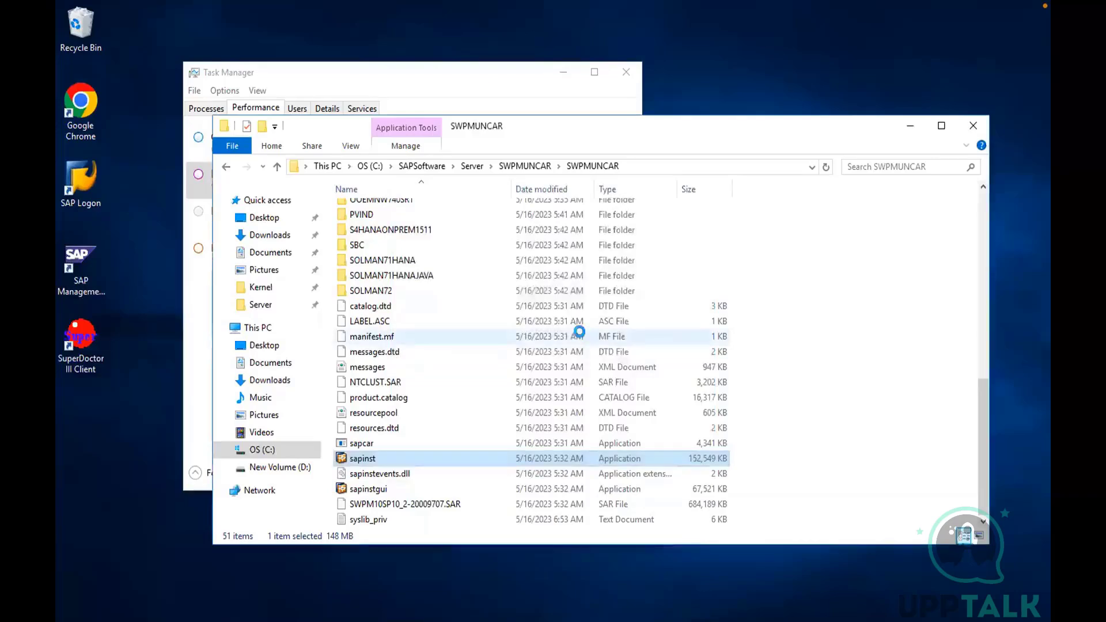
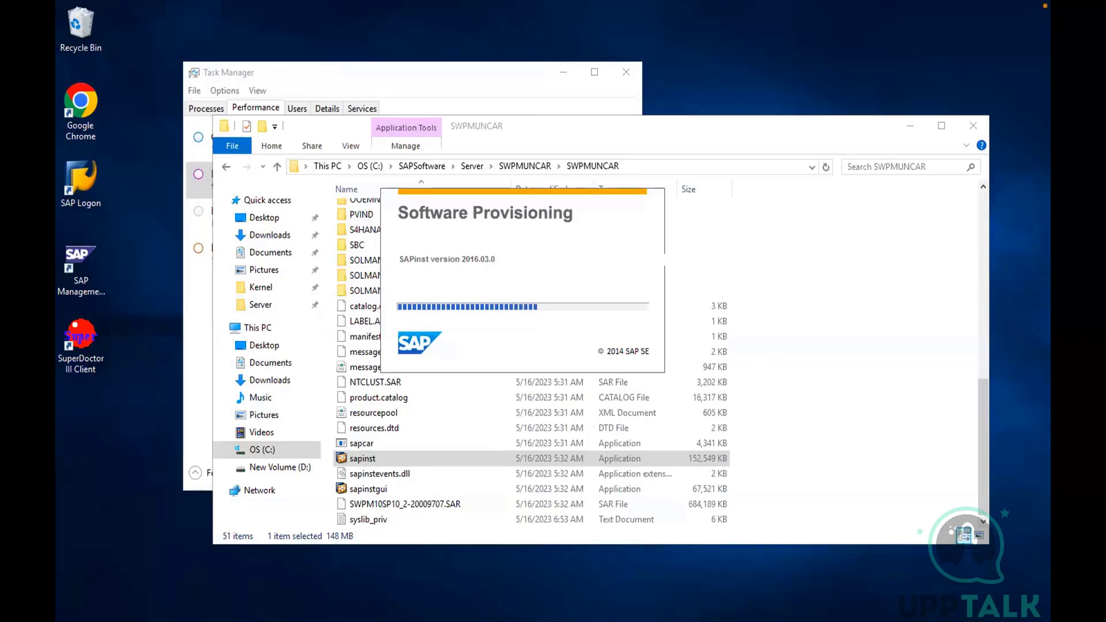
Bring up Task Manager, inspect the processes running under User1, User2 and User3, and minimize it
{"action": "right_click", "coordinate": [480, 621]}
{"action": "left_click", "coordinate": [515, 558]}
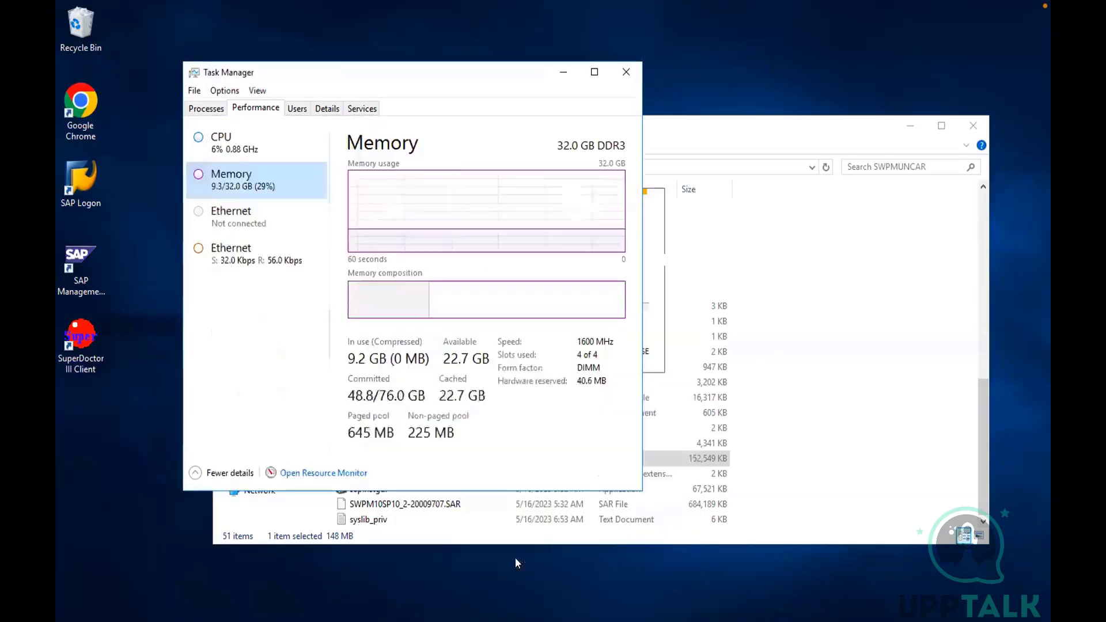
{"action": "left_click", "coordinate": [297, 109]}
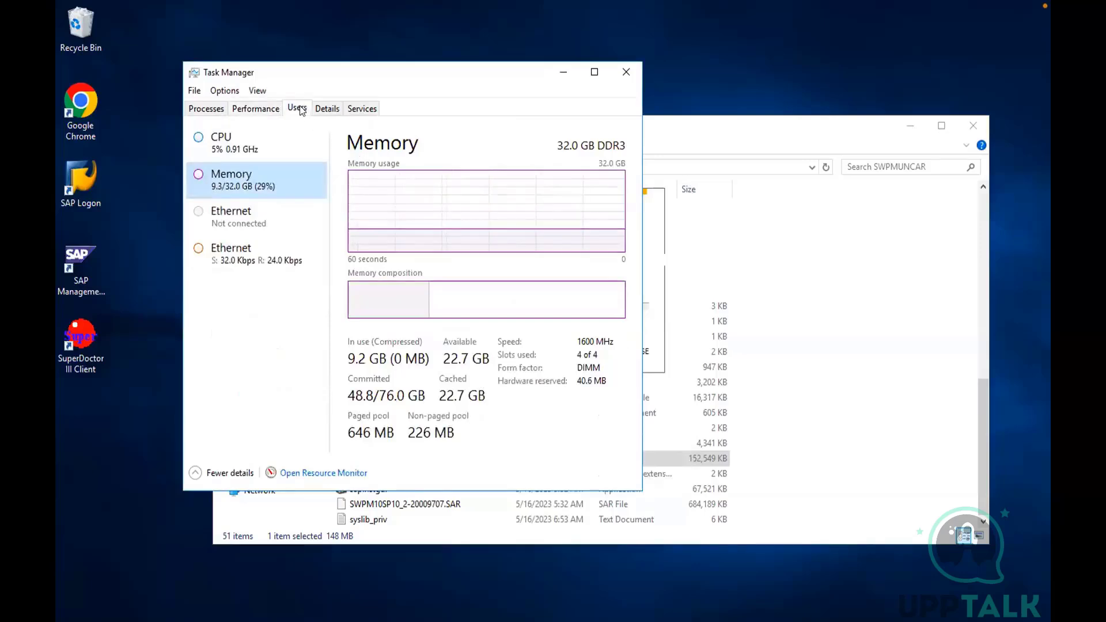
{"action": "left_click", "coordinate": [191, 190]}
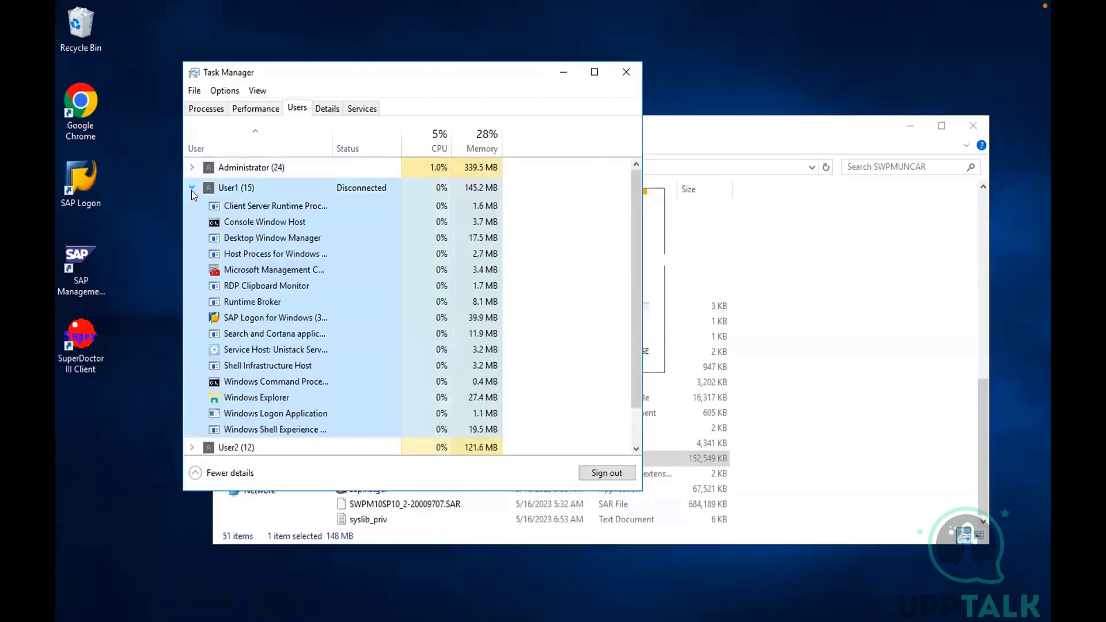
{"action": "left_click", "coordinate": [192, 190]}
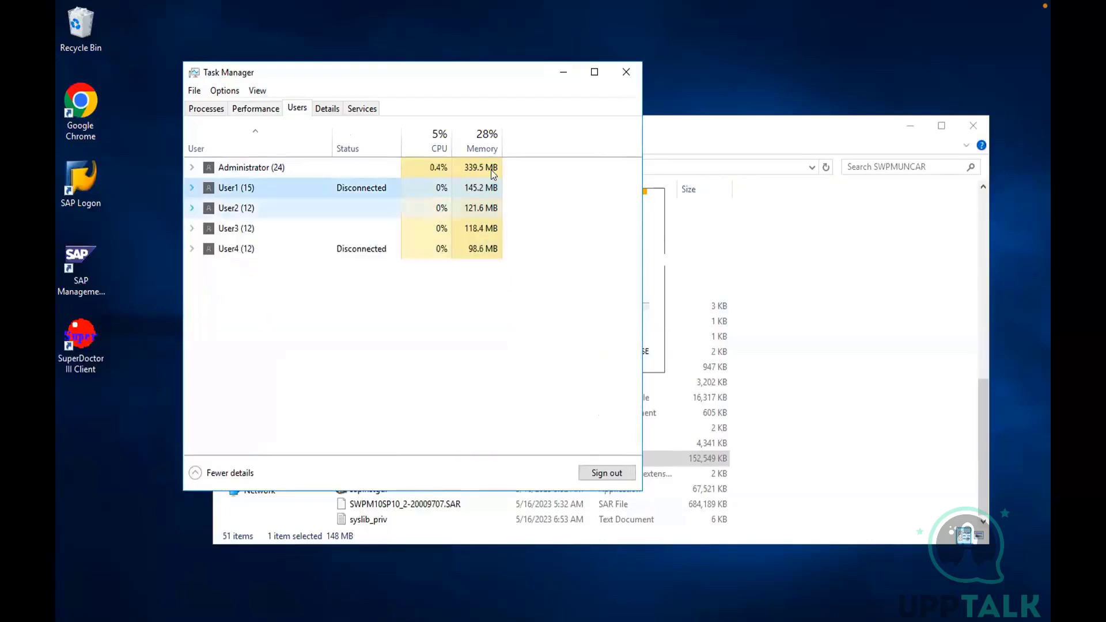
{"action": "left_click", "coordinate": [192, 208]}
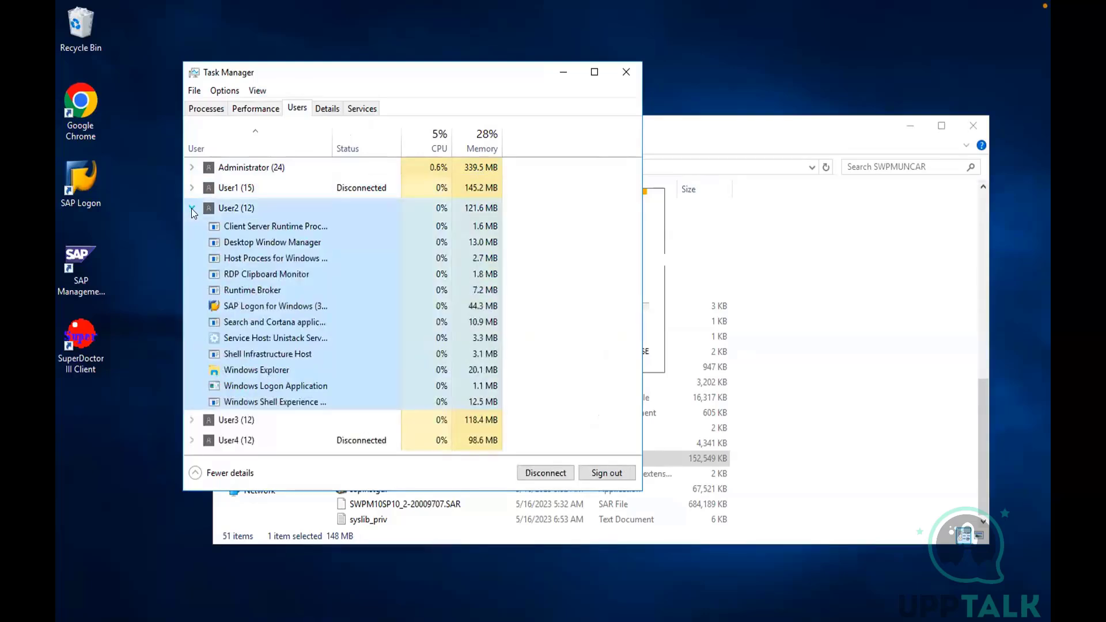
{"action": "left_click", "coordinate": [192, 208]}
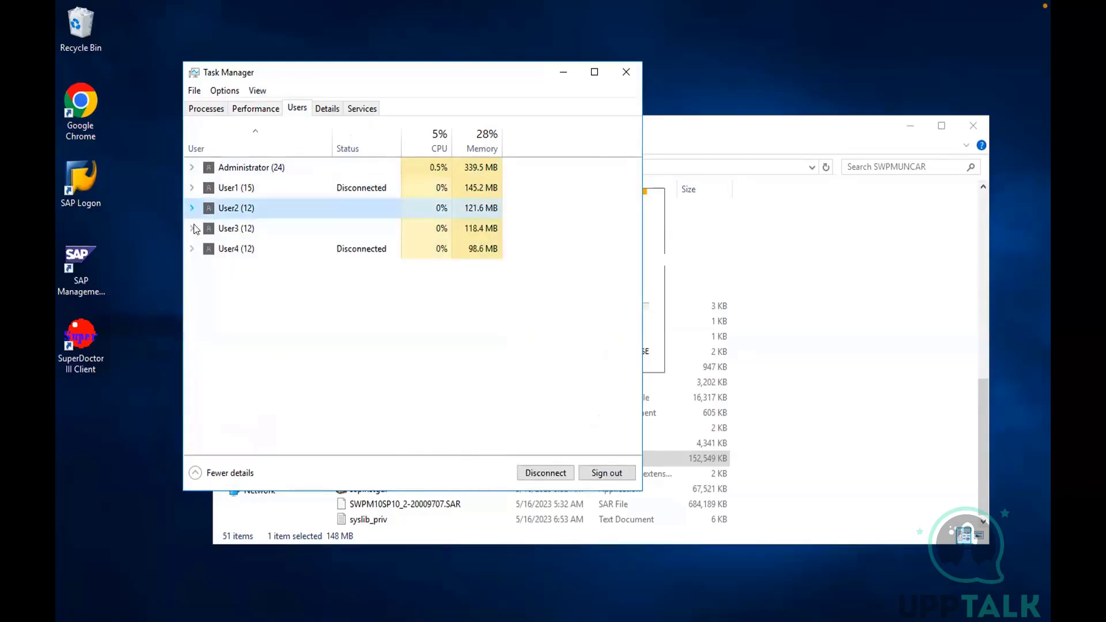
{"action": "left_click", "coordinate": [190, 230]}
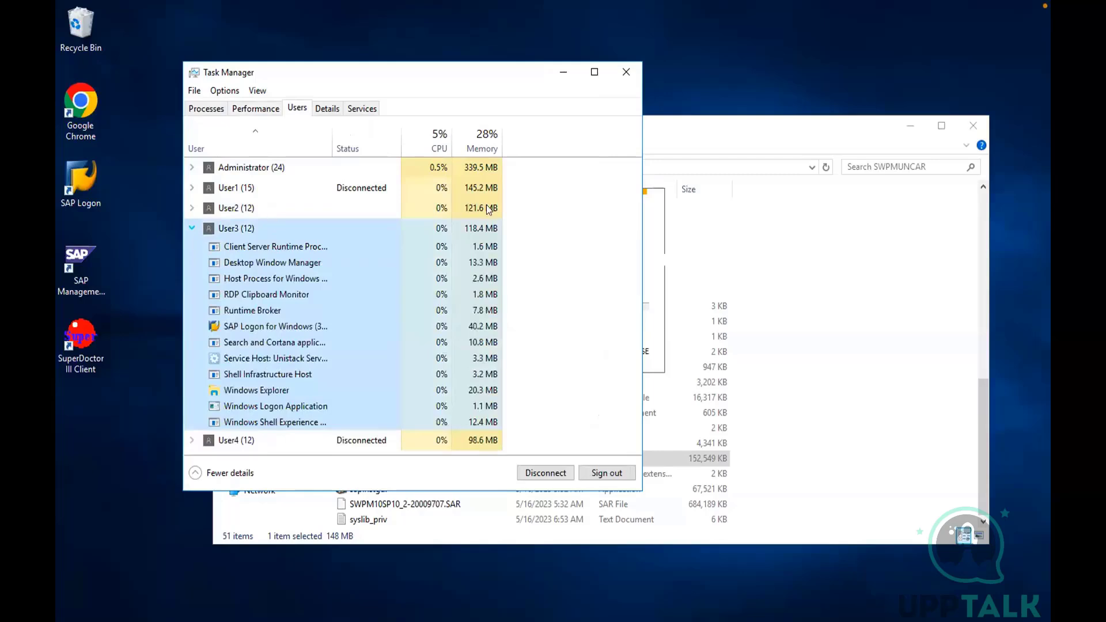
{"action": "left_click", "coordinate": [566, 72]}
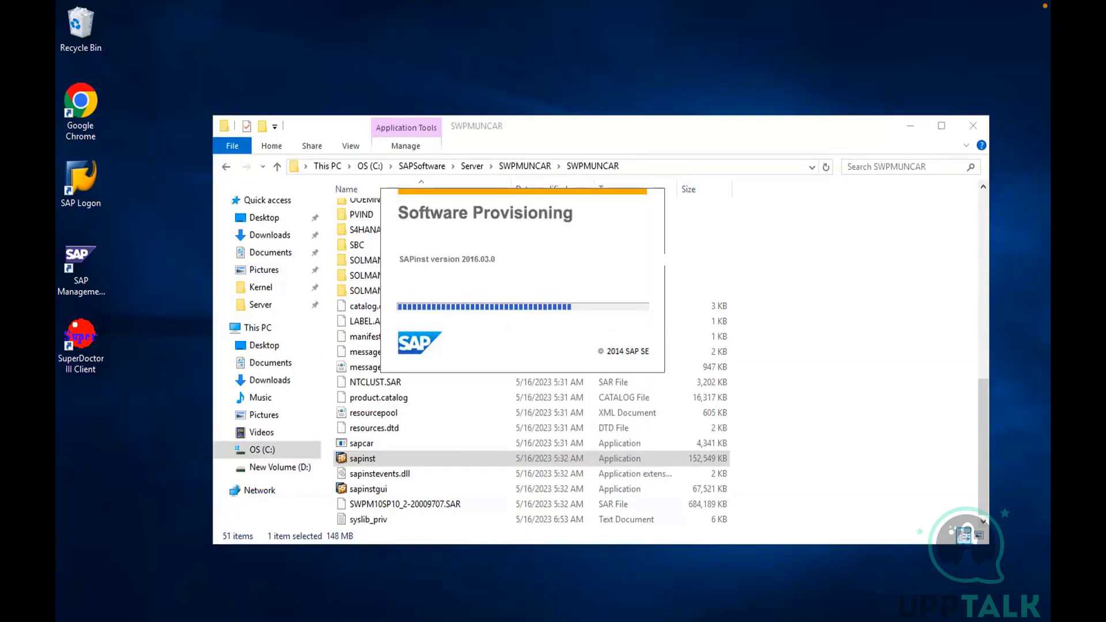
Restore Task Manager, collapse User3's process list, and clear both Task Manager and the SWPMUNCAR folder window from view
{"action": "left_click", "coordinate": [927, 621]}
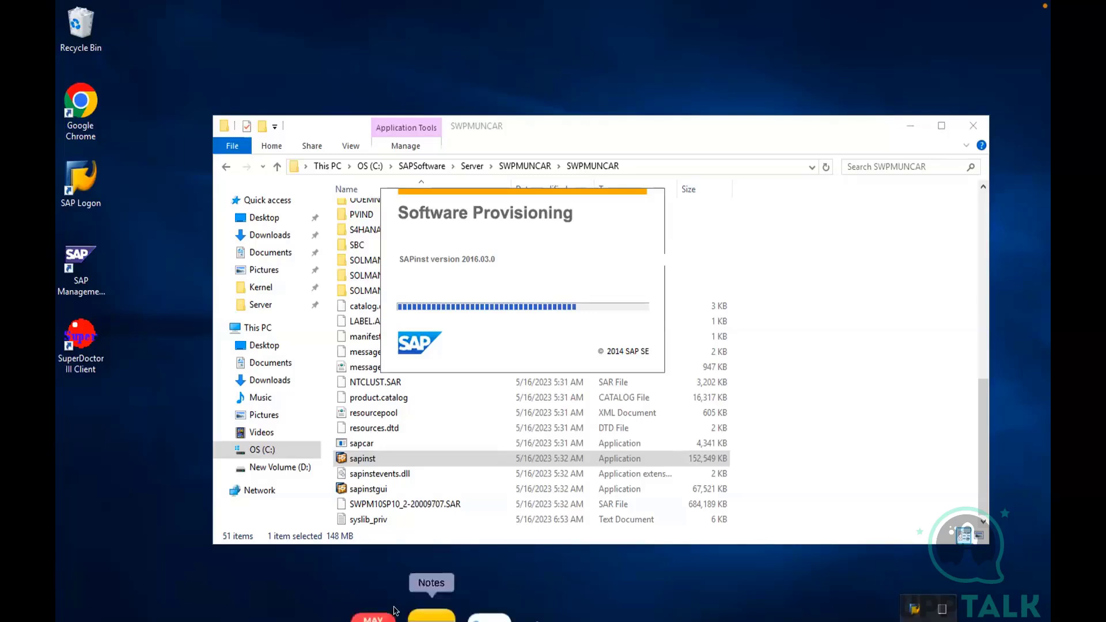
{"action": "double_click", "coordinate": [942, 609]}
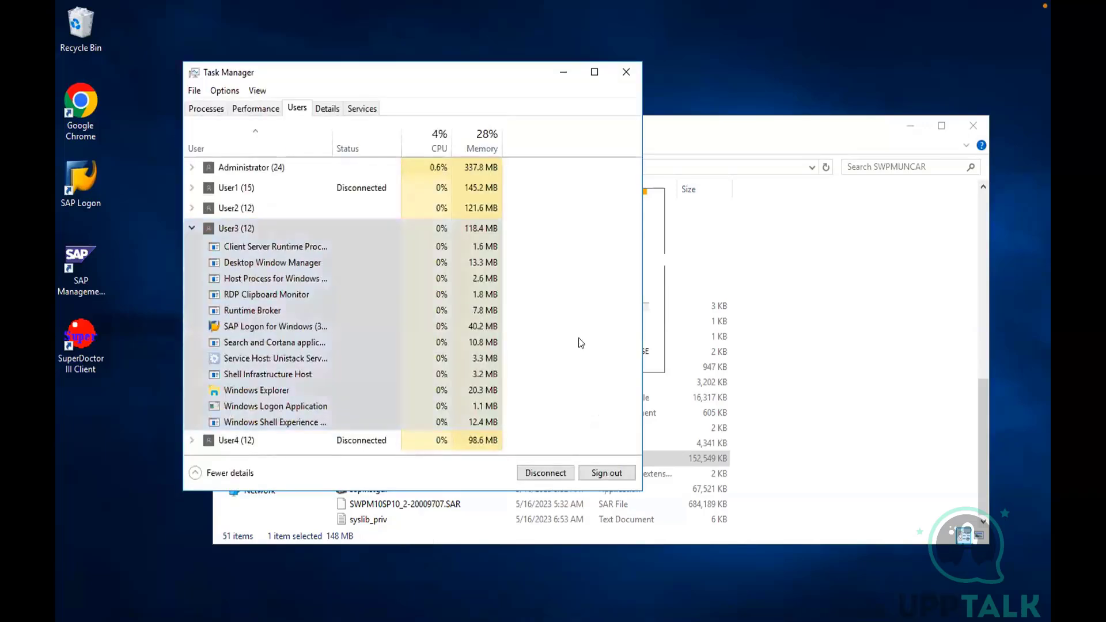
{"action": "left_click", "coordinate": [192, 228]}
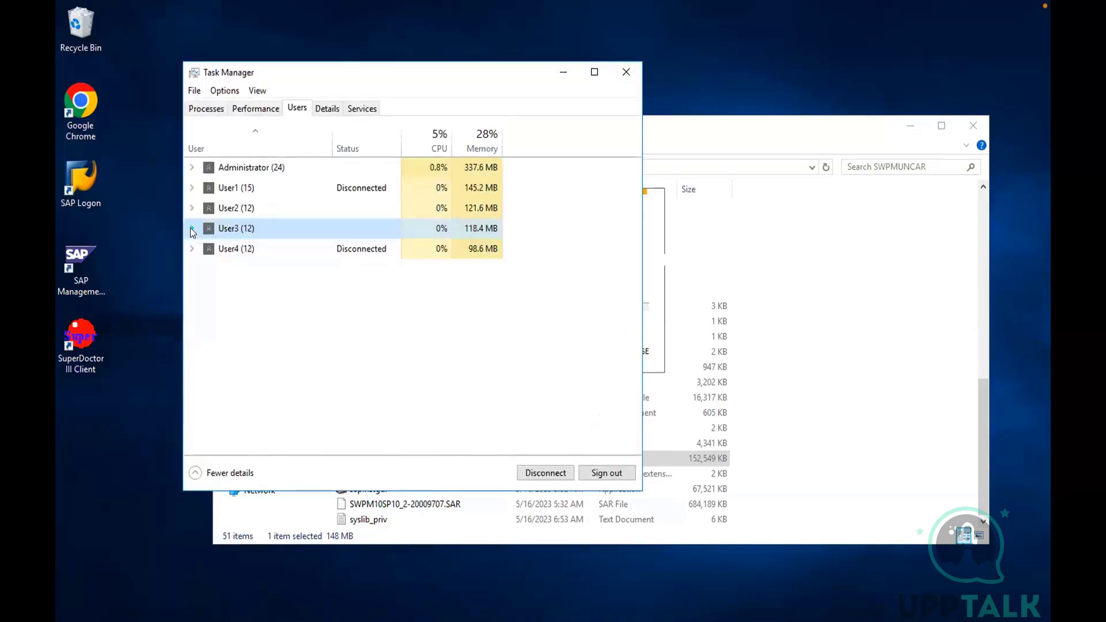
{"action": "left_click", "coordinate": [564, 71]}
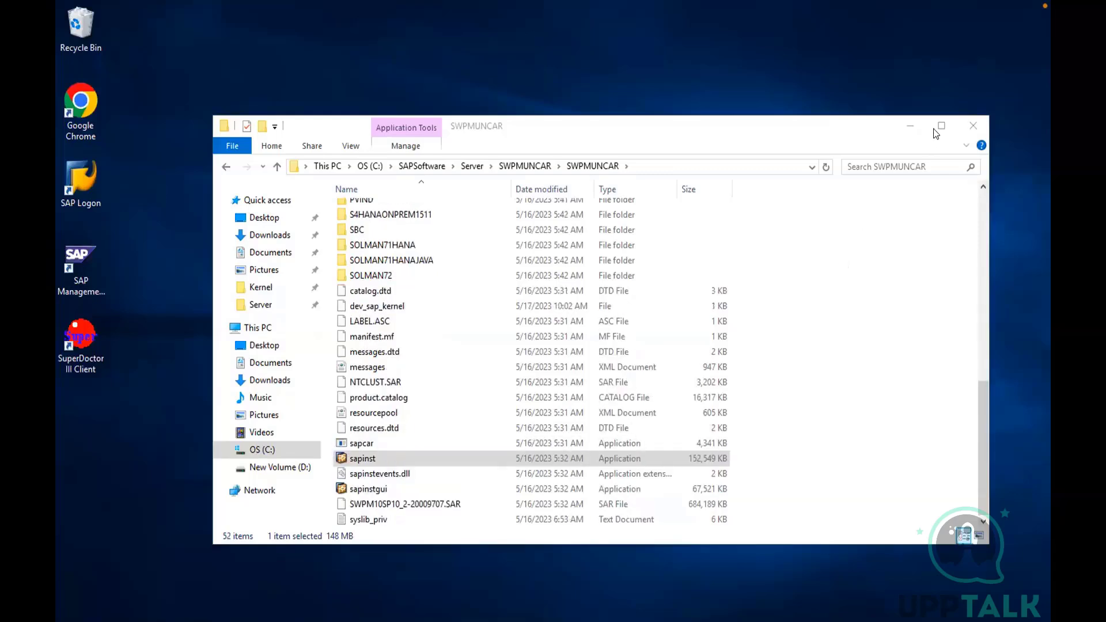
{"action": "left_click", "coordinate": [910, 127]}
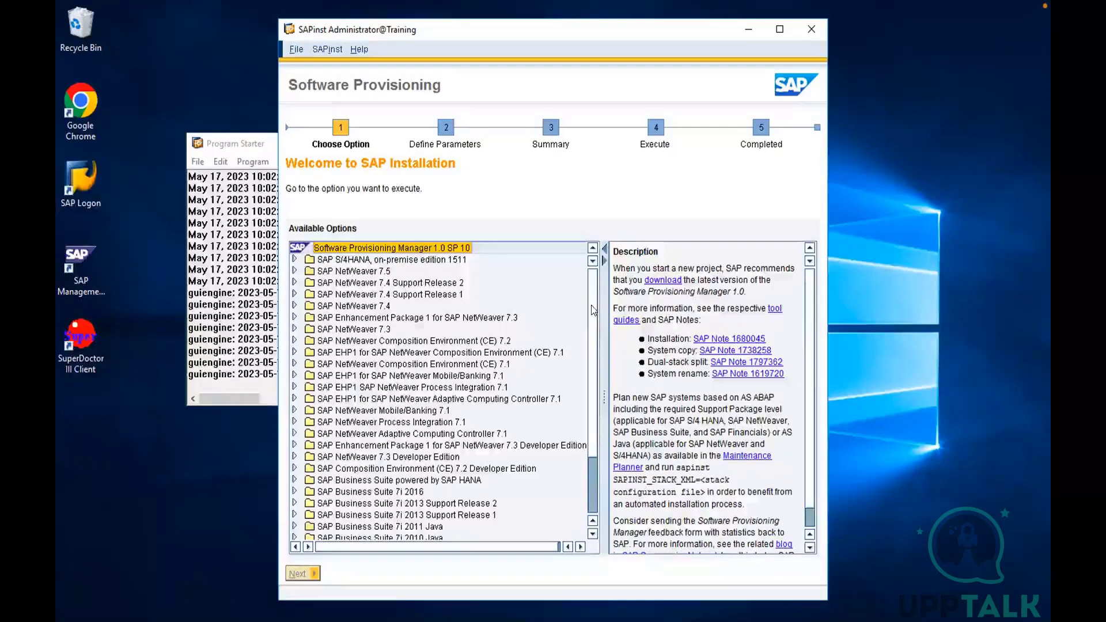
Expand SAP Business Suite 7i 2016 in the installation options and review its CRM, ERP, SCM and SRM entries
{"action": "left_click", "coordinate": [357, 272]}
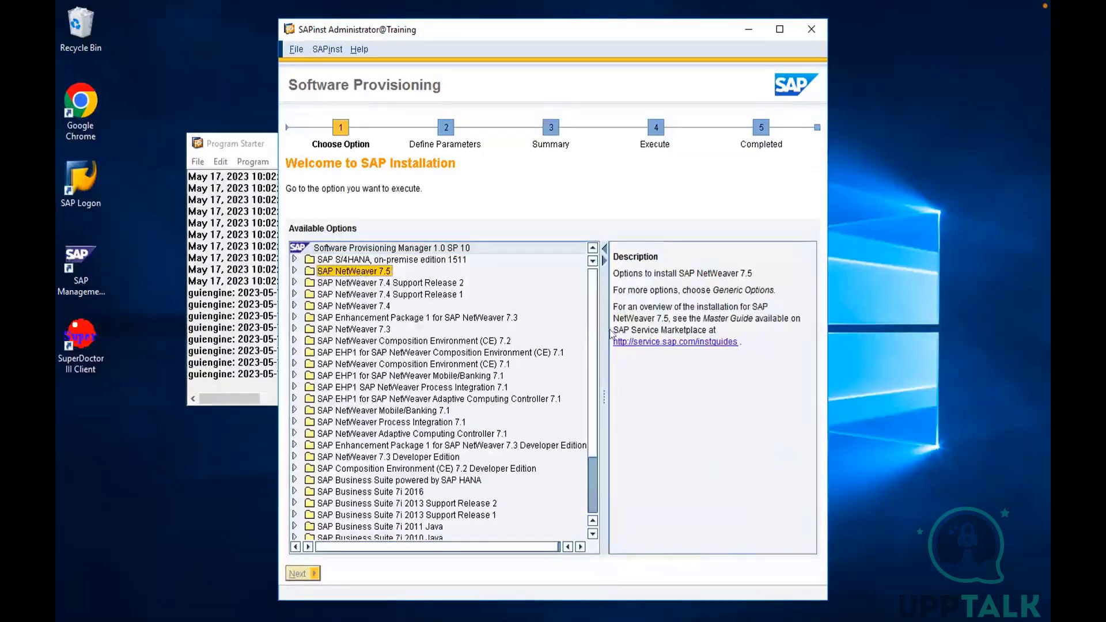
{"action": "scroll", "coordinate": [593, 386], "scroll_direction": "down", "scroll_amount": 3}
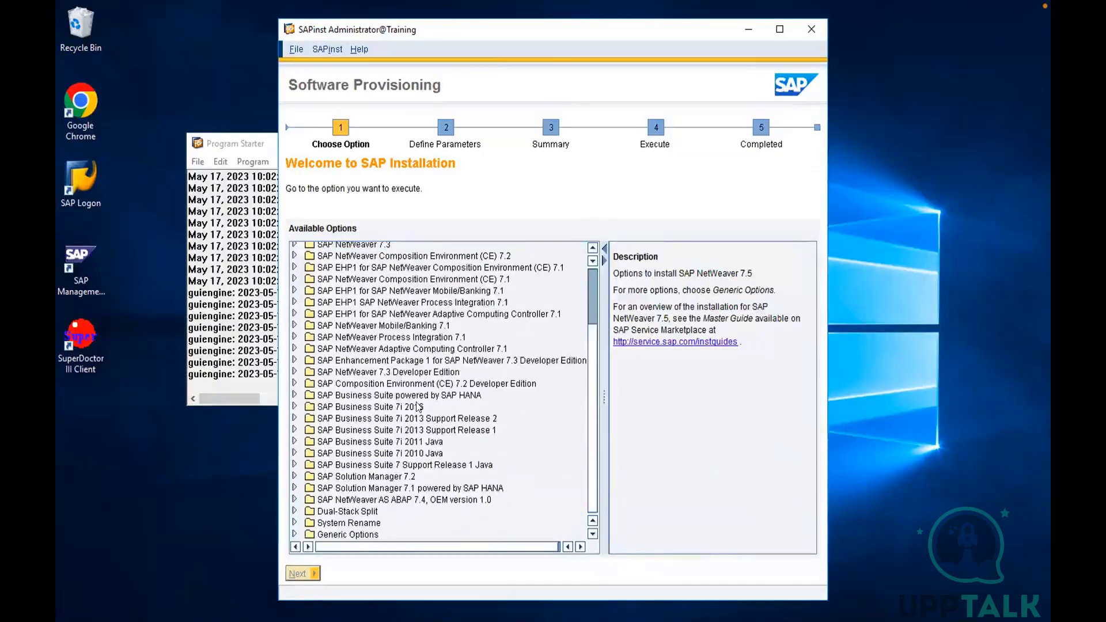
{"action": "left_click", "coordinate": [295, 406]}
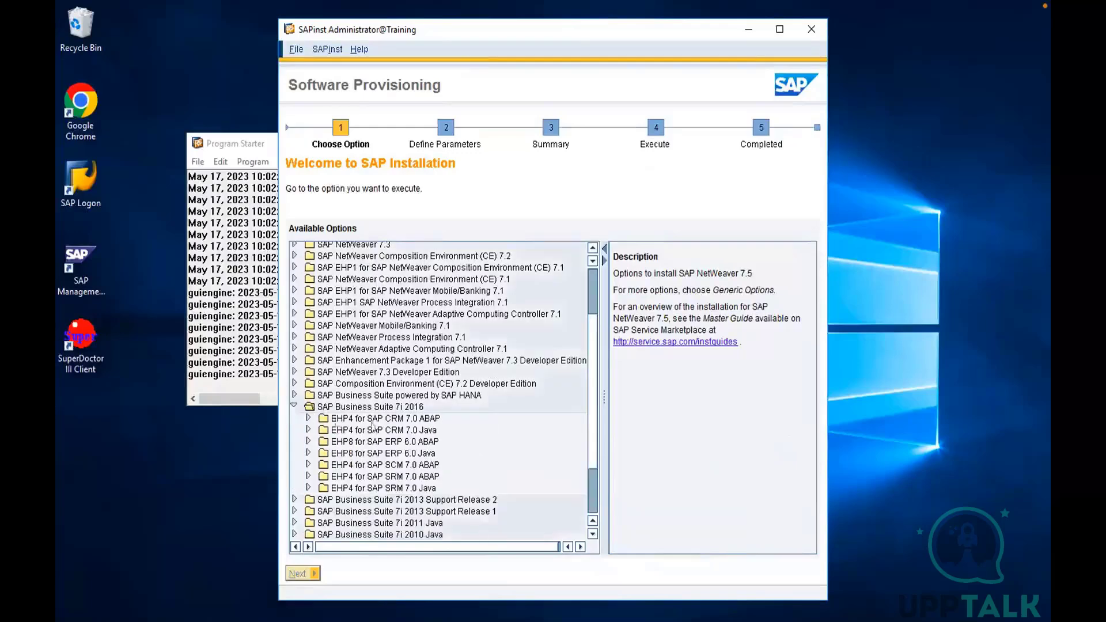
{"action": "left_click", "coordinate": [391, 454]}
{"action": "left_click", "coordinate": [392, 466]}
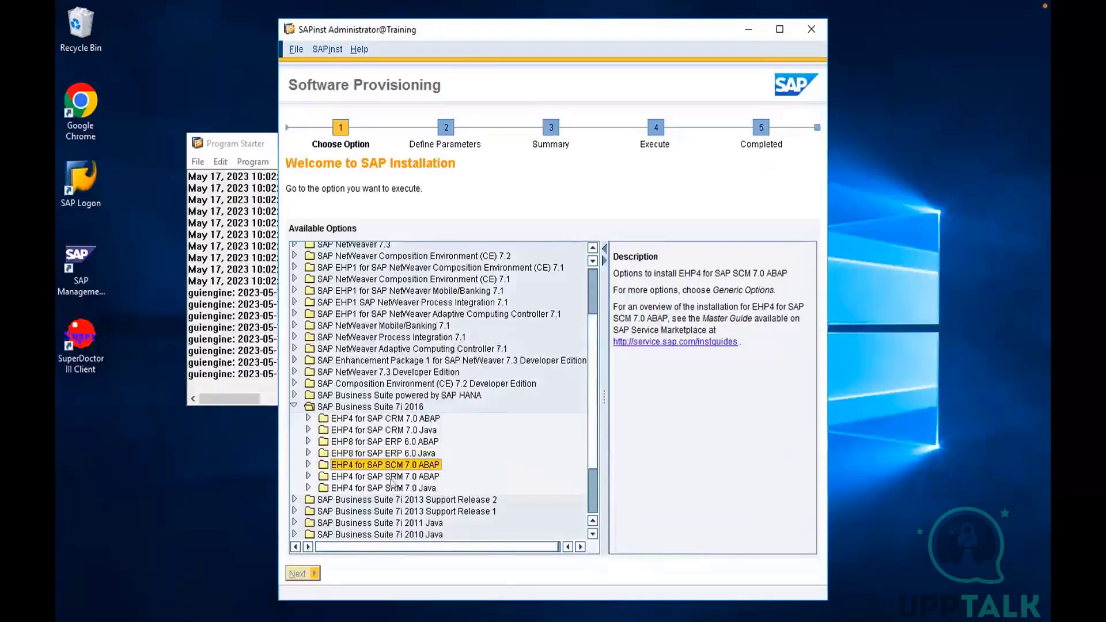
{"action": "left_click", "coordinate": [393, 478]}
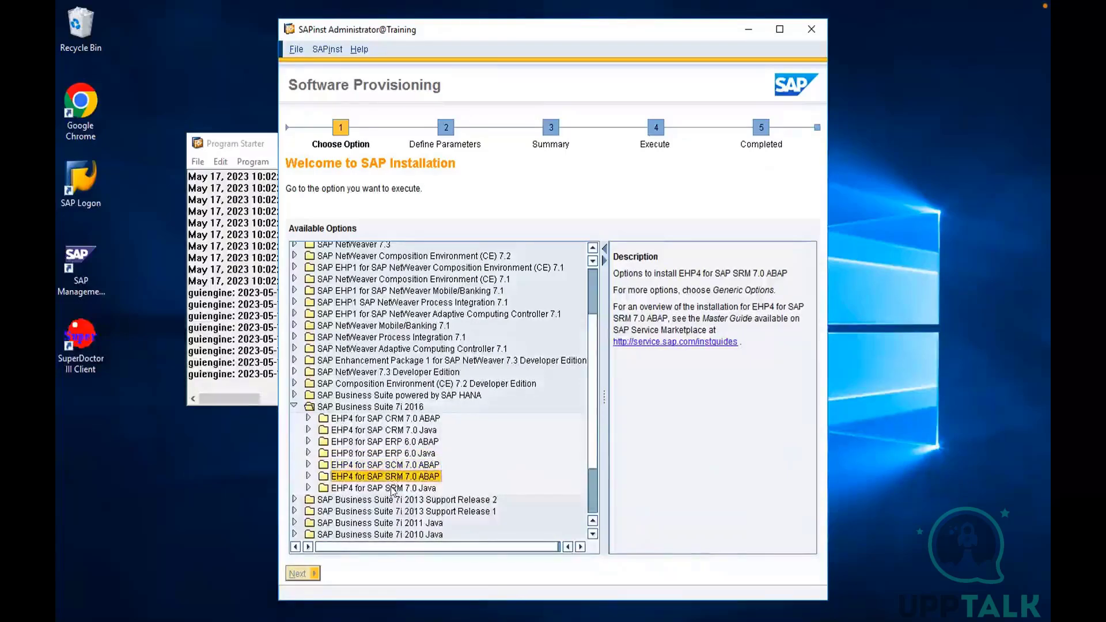
{"action": "left_click", "coordinate": [393, 488]}
{"action": "left_click", "coordinate": [393, 442]}
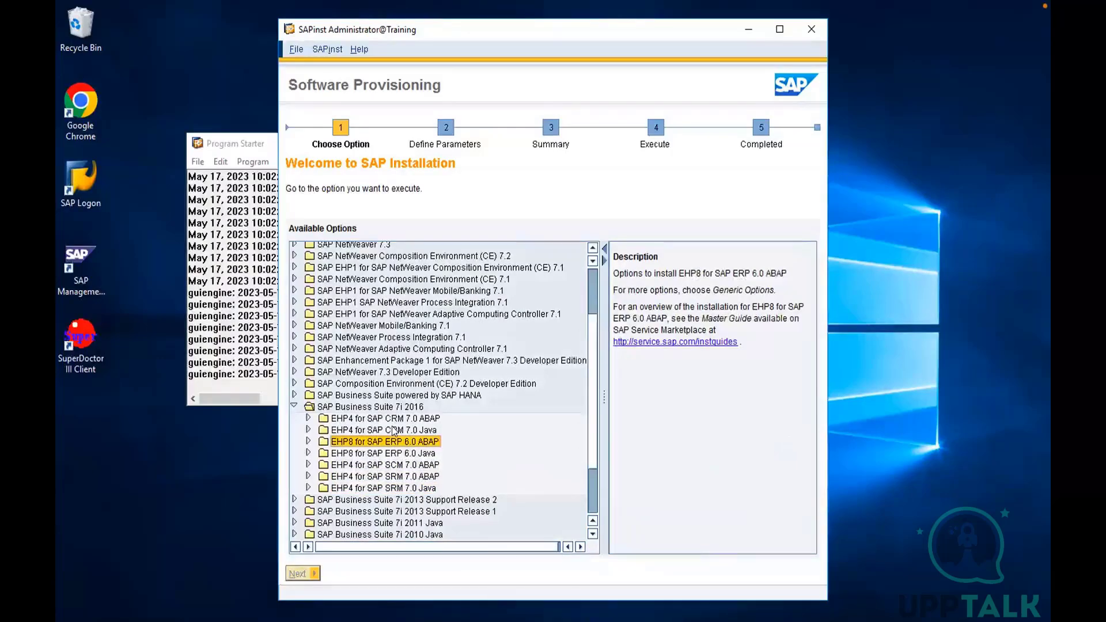
{"action": "left_click", "coordinate": [393, 430]}
{"action": "left_click", "coordinate": [393, 419]}
{"action": "left_click", "coordinate": [393, 431]}
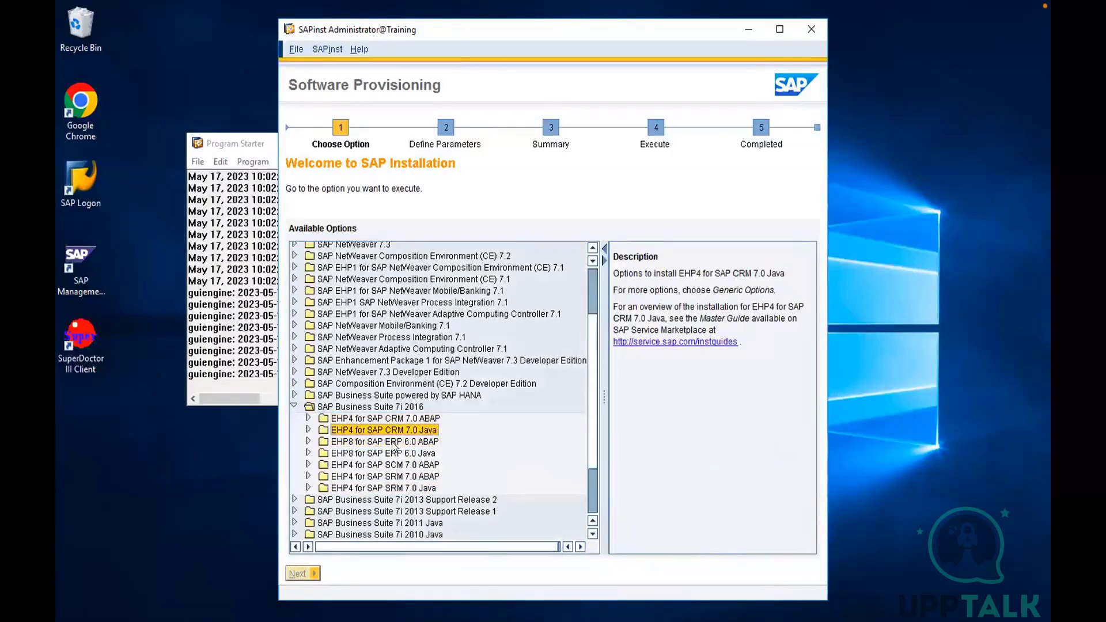
{"action": "left_click", "coordinate": [390, 442]}
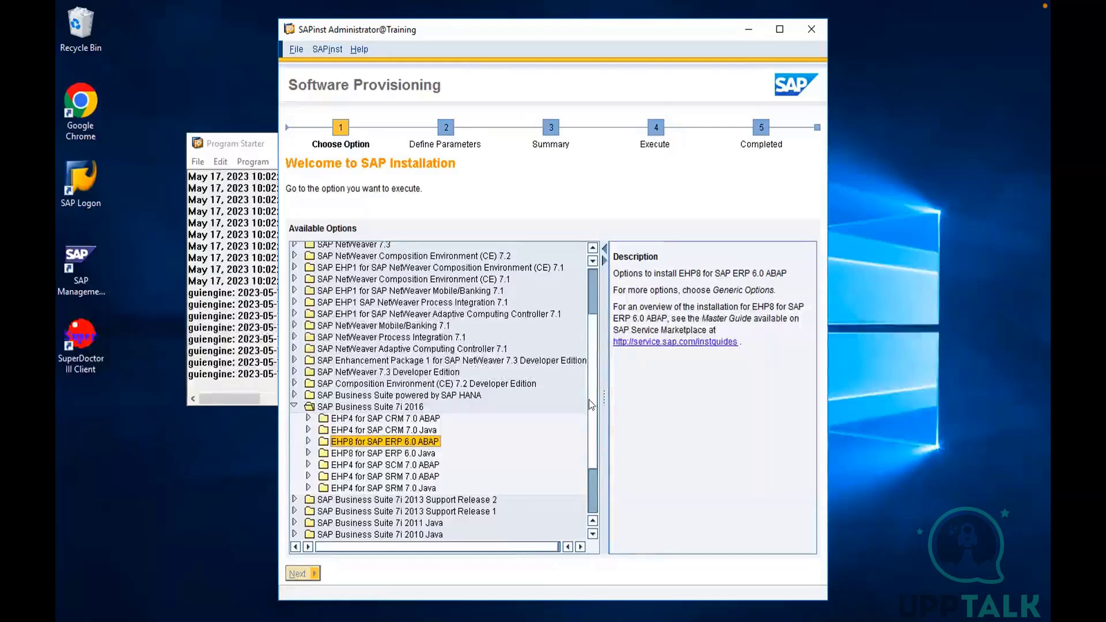
Collapse SAP Business Suite 7i 2016 and expand SAP NetWeaver 7.5 to list its database options
{"action": "scroll", "coordinate": [589, 400], "scroll_direction": "up", "scroll_amount": 2}
{"action": "scroll", "coordinate": [592, 394], "scroll_direction": "up", "scroll_amount": 5}
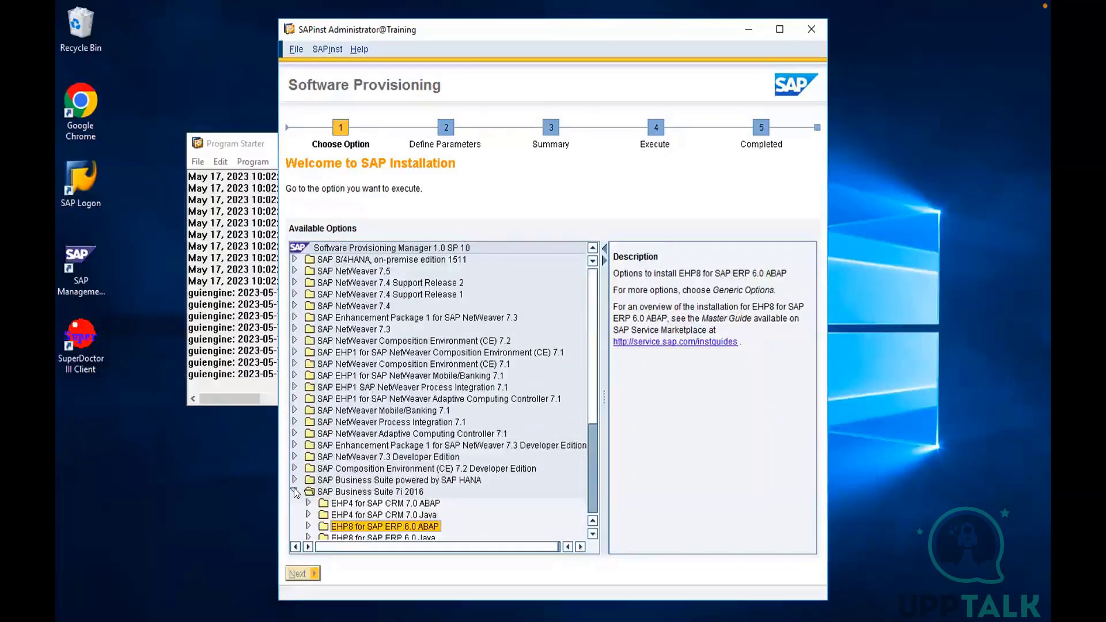
{"action": "double_click", "coordinate": [315, 493]}
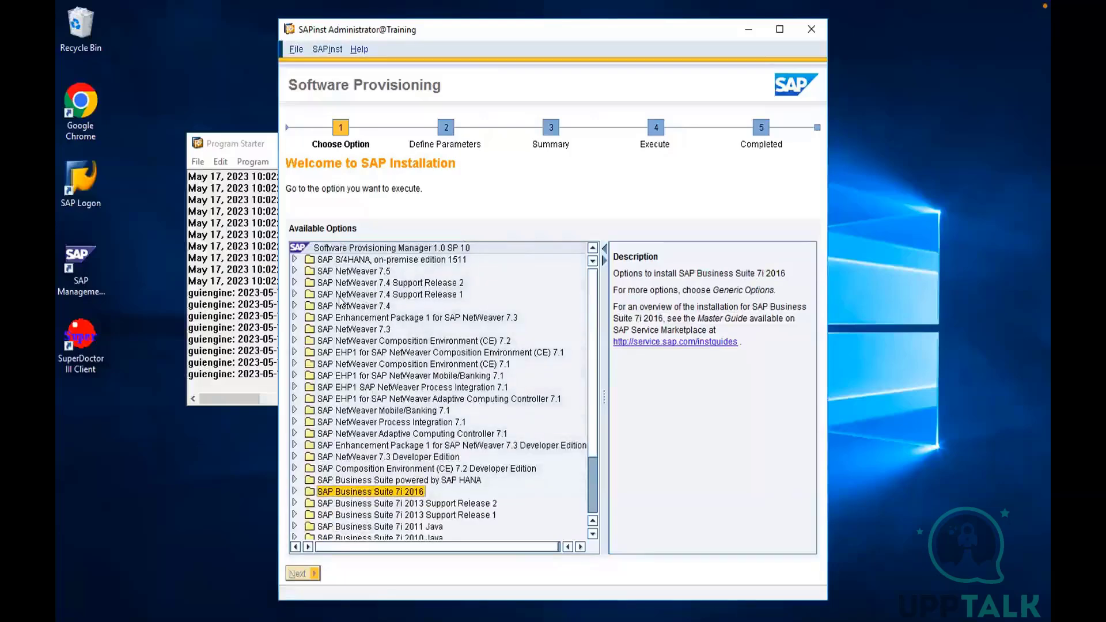
{"action": "left_click", "coordinate": [294, 272]}
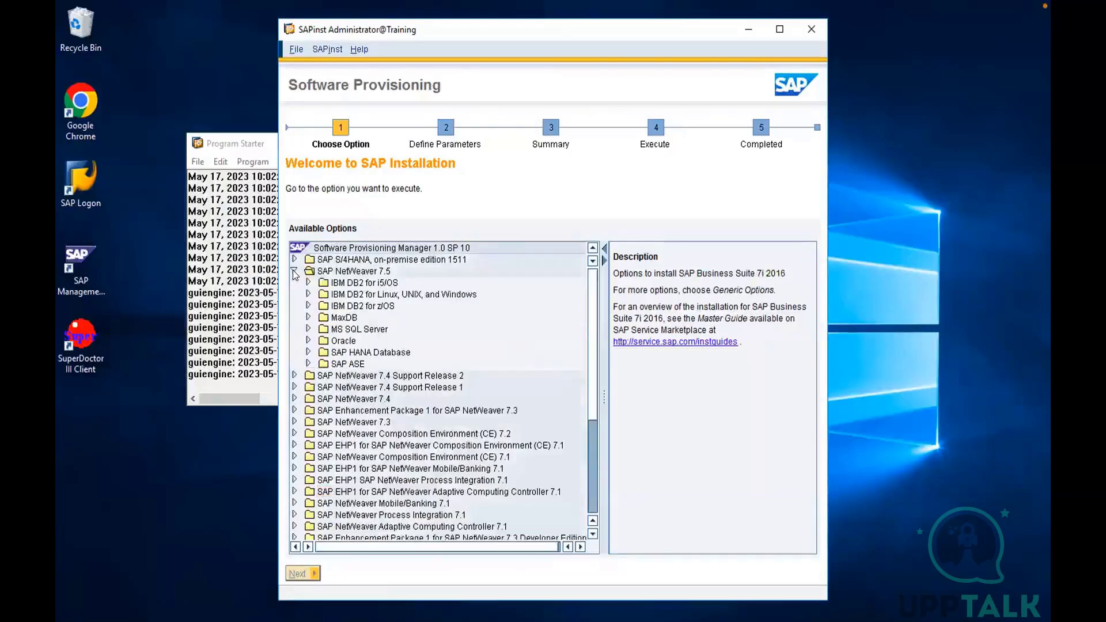
{"action": "left_click", "coordinate": [367, 272]}
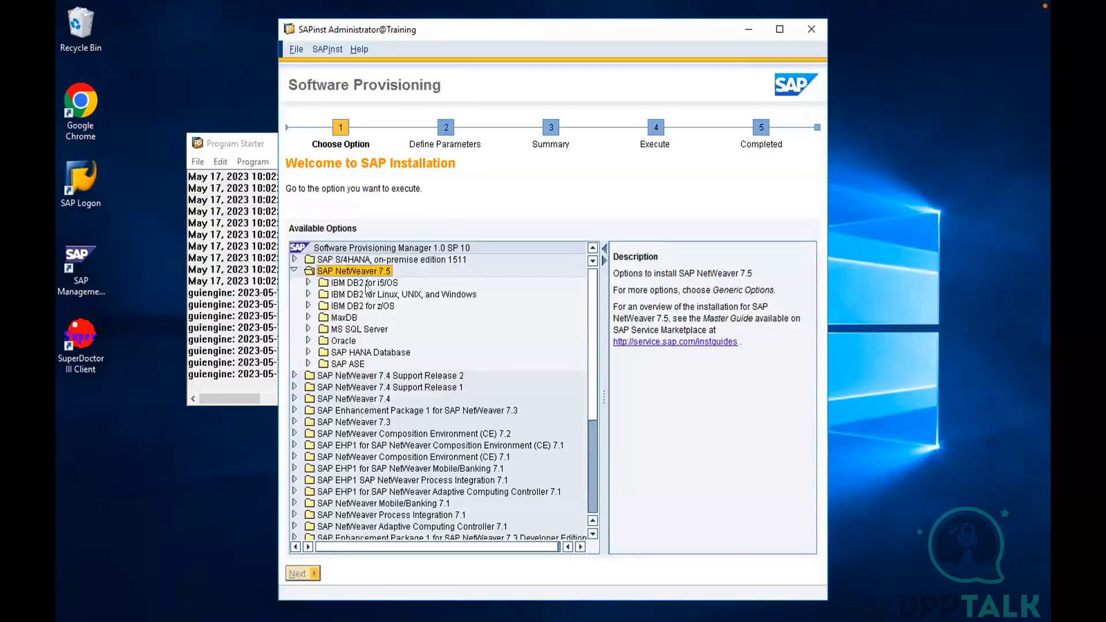
Under MaxDB, expand SAP Systems and Application Server ABAP, and review the Standard, Distributed and High-Availability System descriptions
{"action": "left_click", "coordinate": [307, 318]}
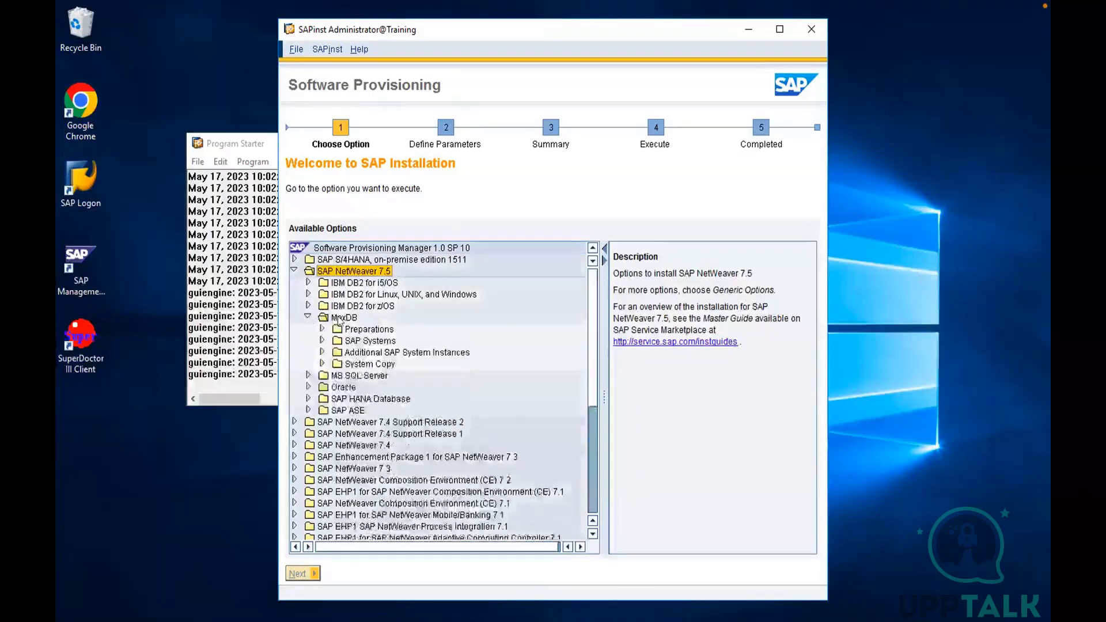
{"action": "left_click", "coordinate": [322, 341]}
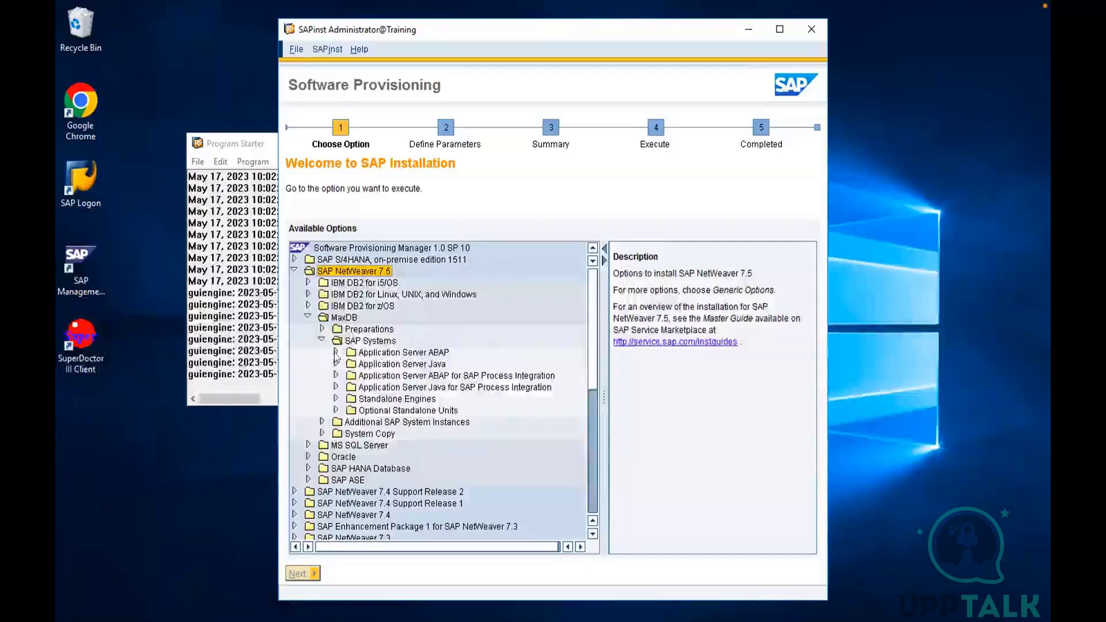
{"action": "left_click", "coordinate": [336, 353]}
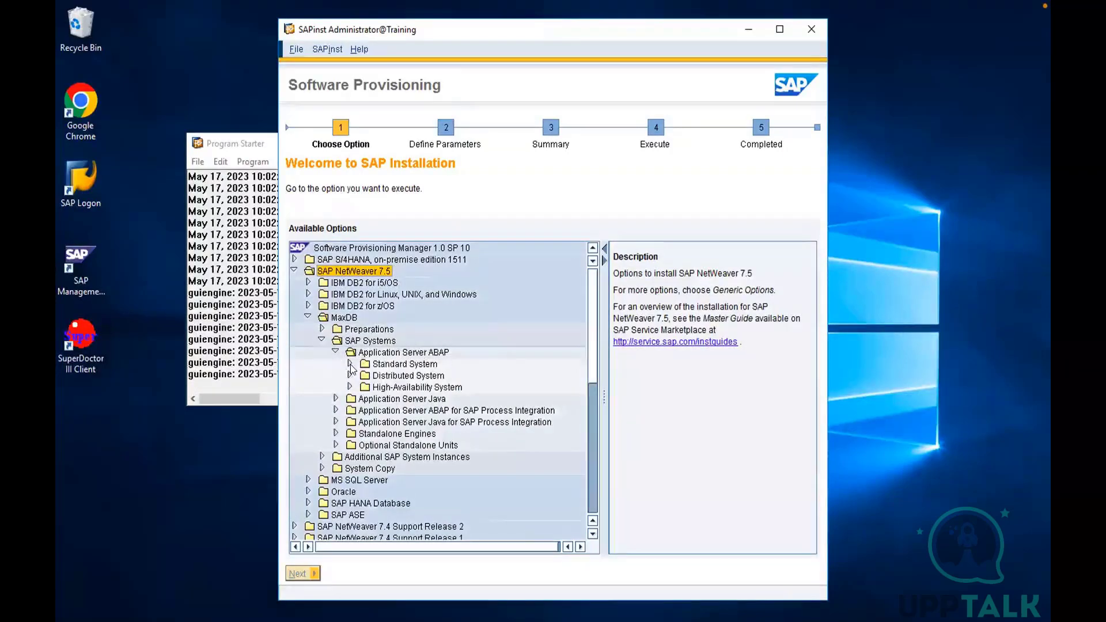
{"action": "left_click", "coordinate": [402, 367]}
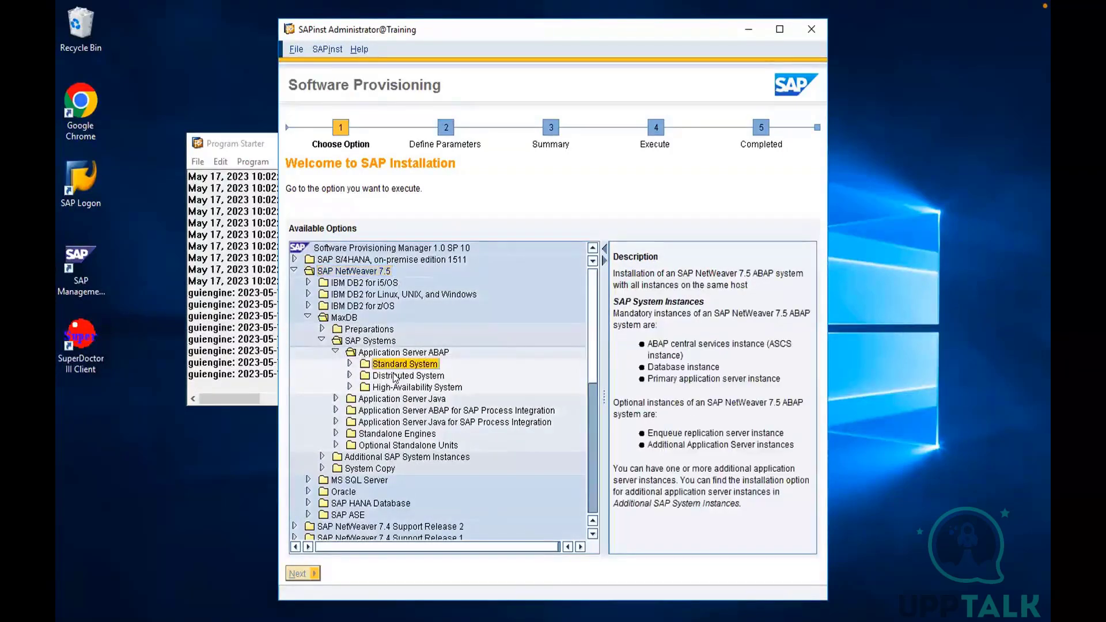
{"action": "left_click", "coordinate": [396, 376]}
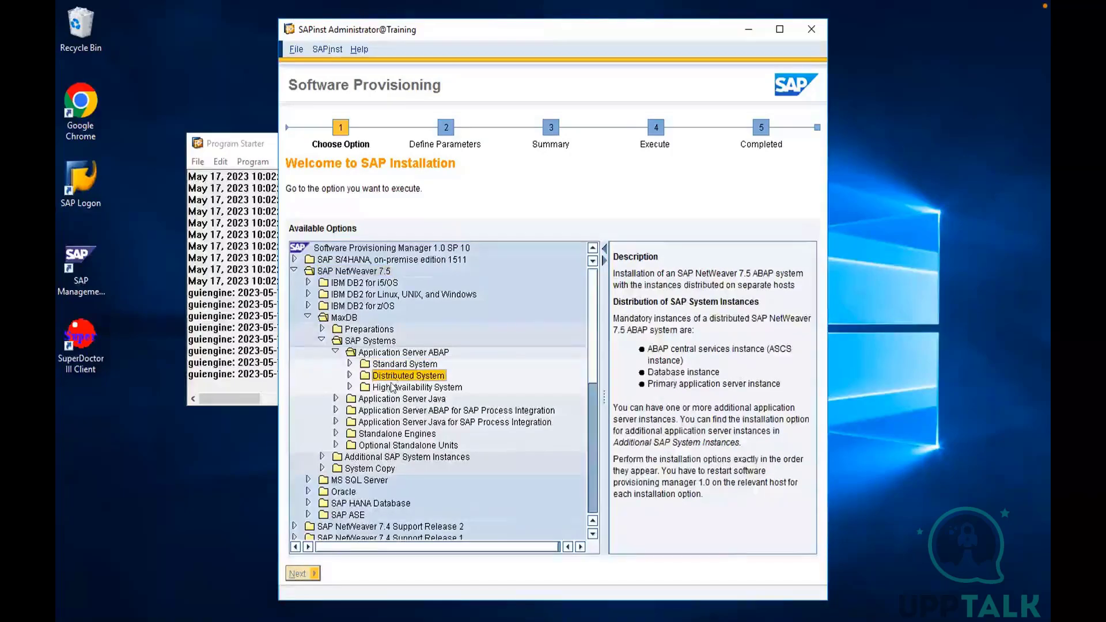
{"action": "left_click", "coordinate": [393, 387]}
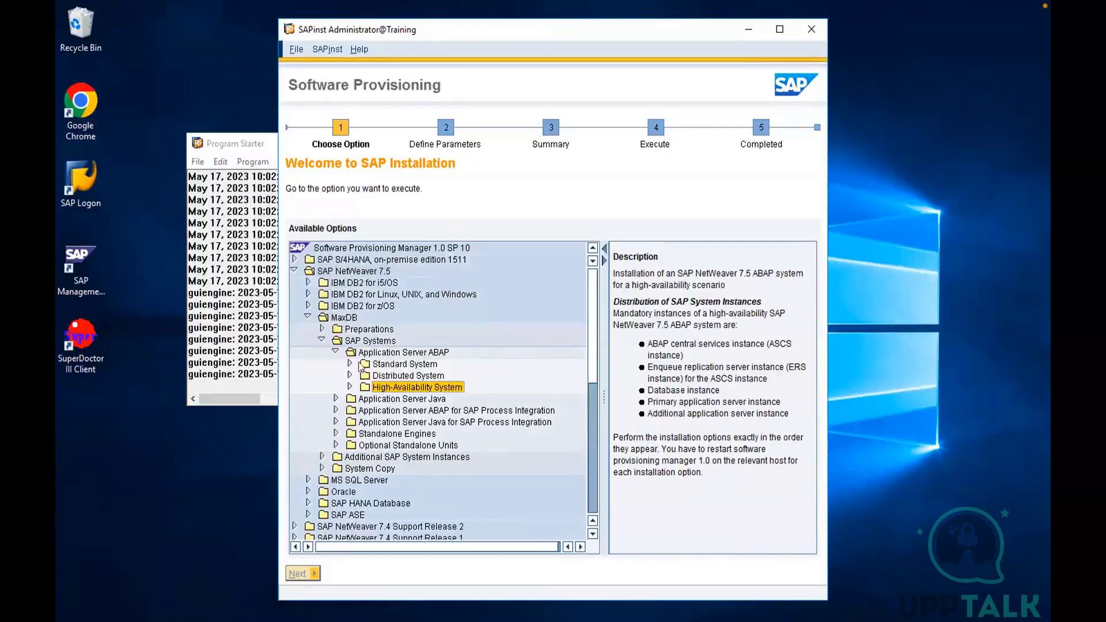
Collapse the SAP Systems and MaxDB branches, check the SAP HANA Database option, and expand MaxDB again
{"action": "left_click", "coordinate": [322, 341]}
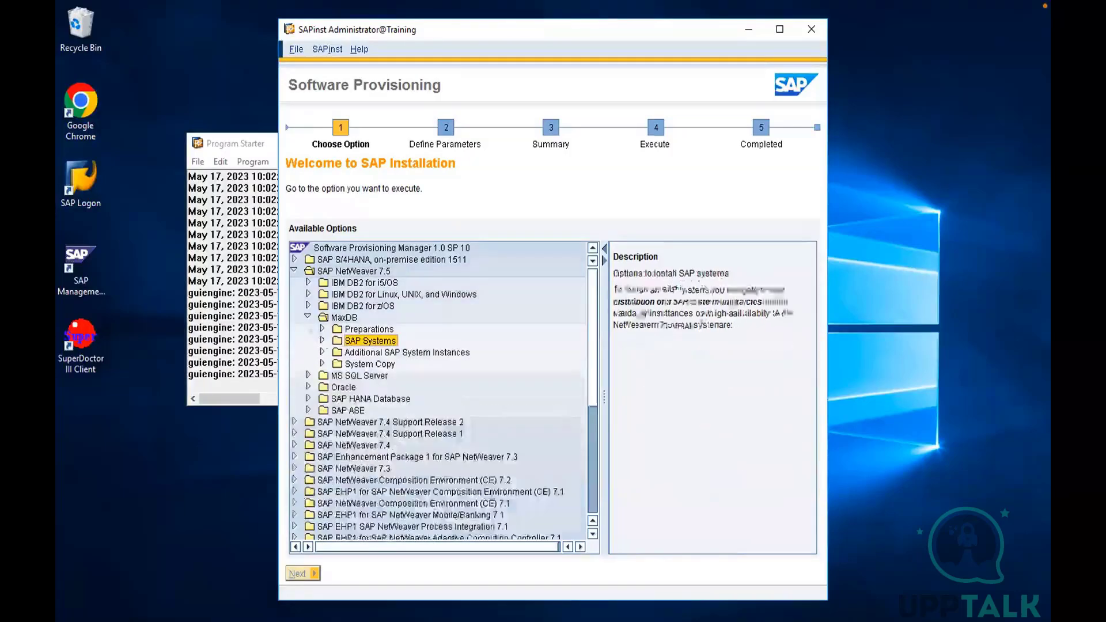
{"action": "left_click", "coordinate": [308, 318]}
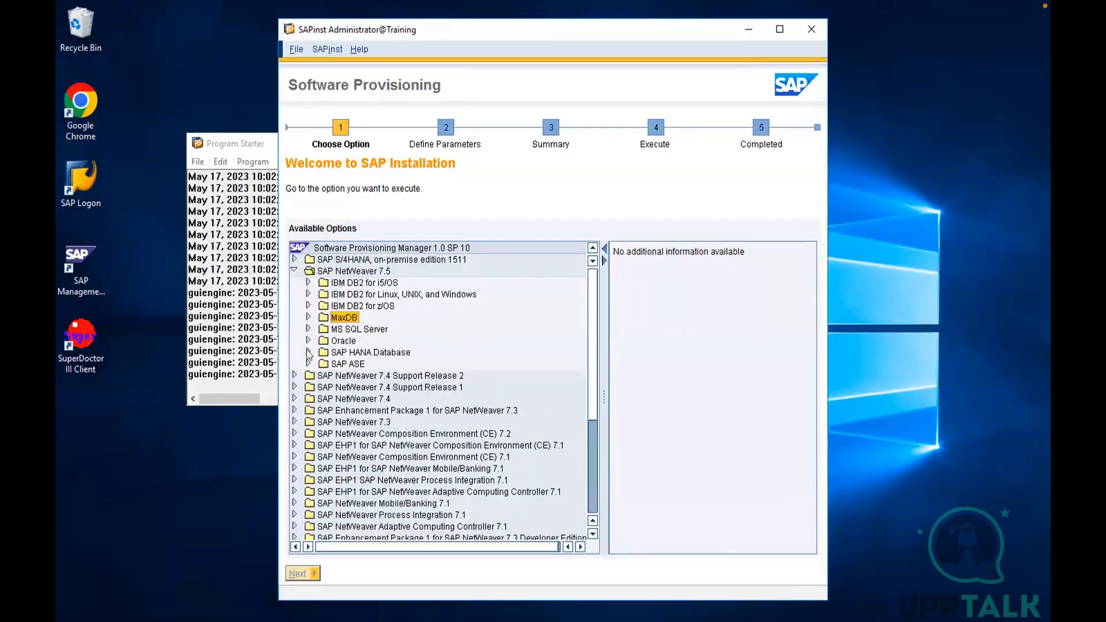
{"action": "left_click", "coordinate": [341, 356]}
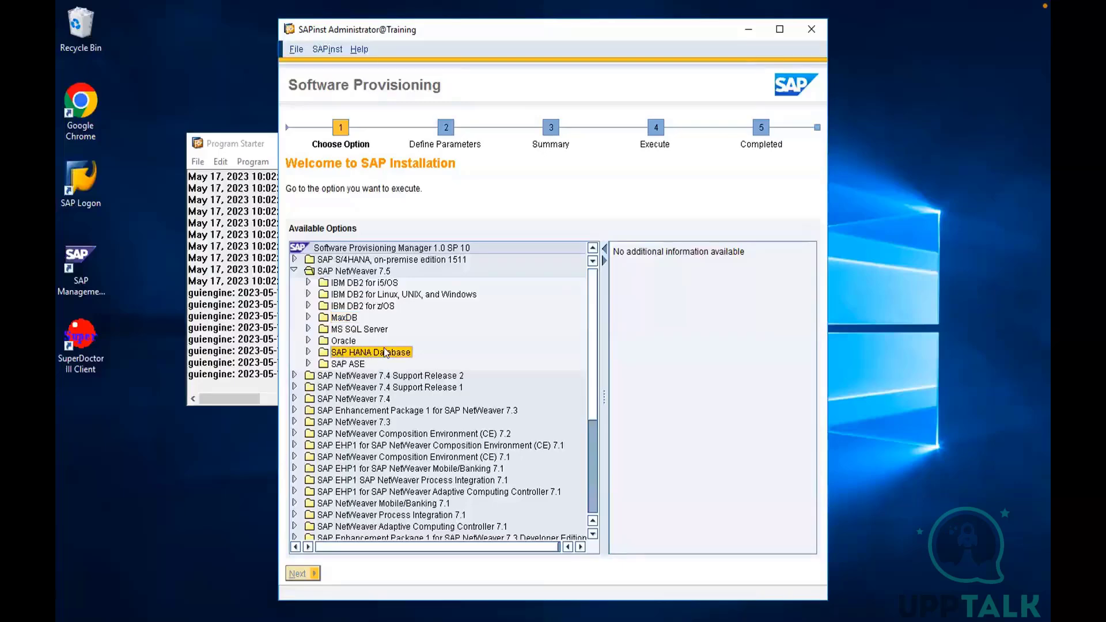
{"action": "left_click", "coordinate": [308, 318]}
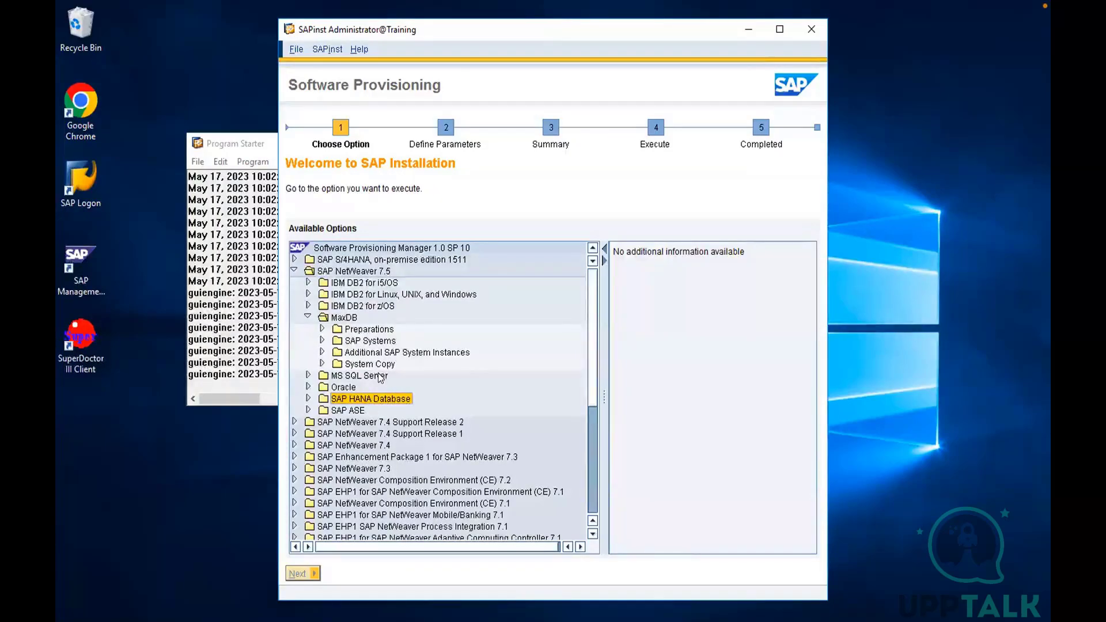
Under MaxDB, choose SAP Systems > Application Server ABAP > Standard System as the installation option and continue to the parameters
{"action": "left_click", "coordinate": [350, 330]}
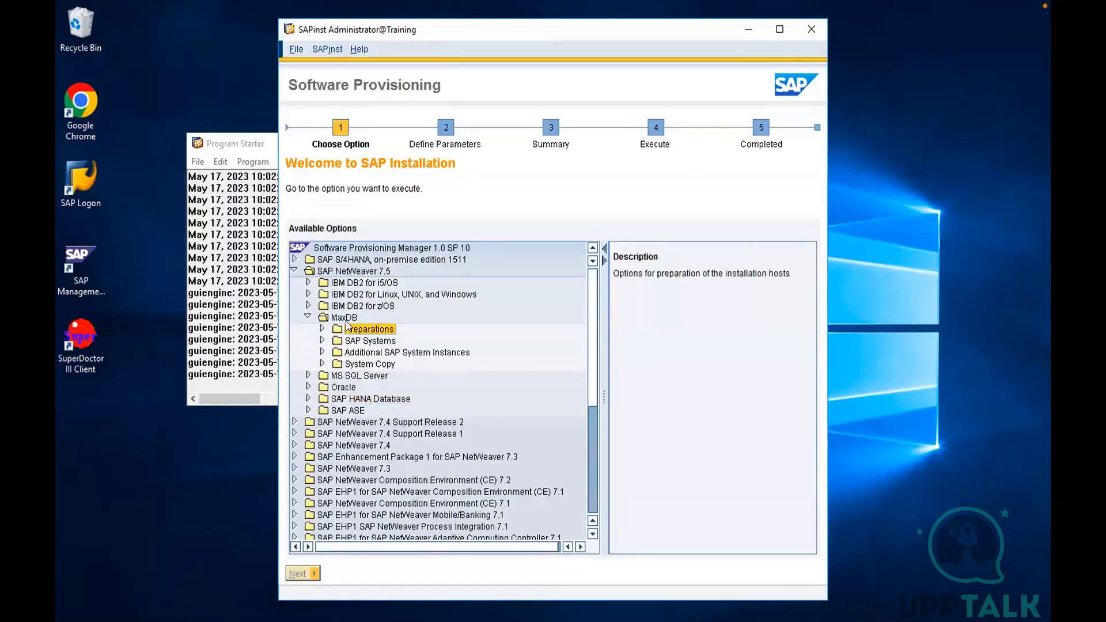
{"action": "left_click", "coordinate": [322, 340]}
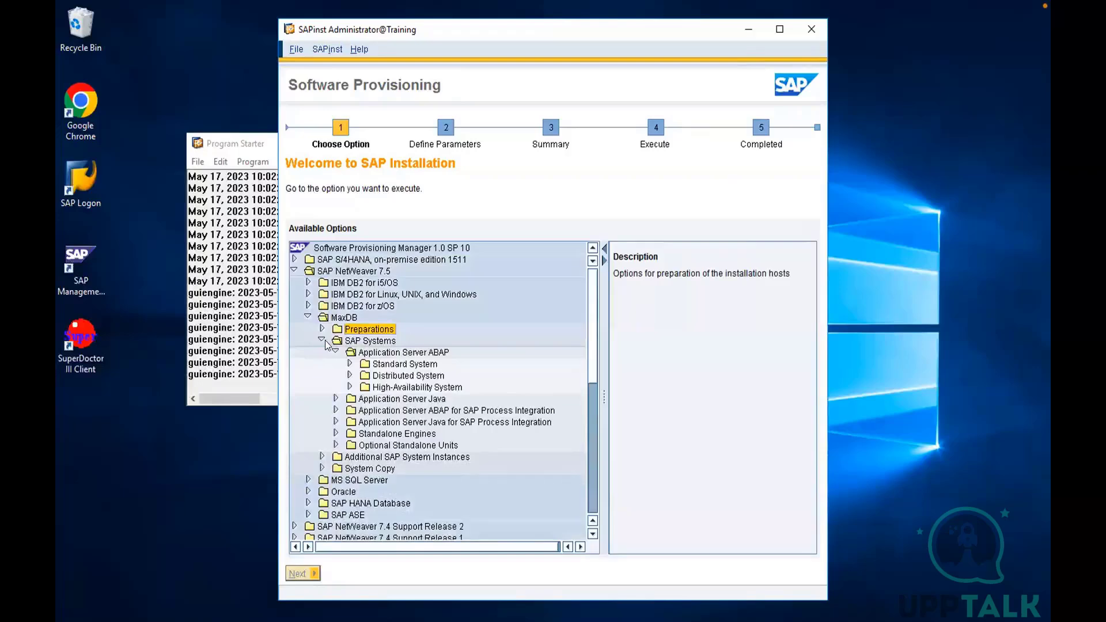
{"action": "left_click", "coordinate": [349, 364]}
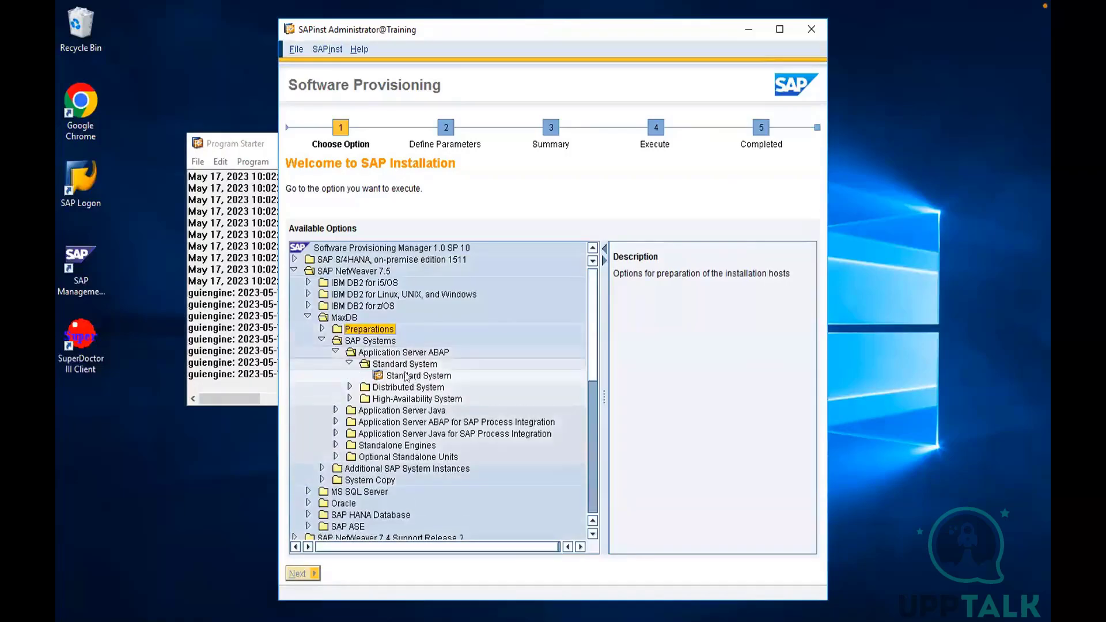
{"action": "left_click", "coordinate": [406, 376]}
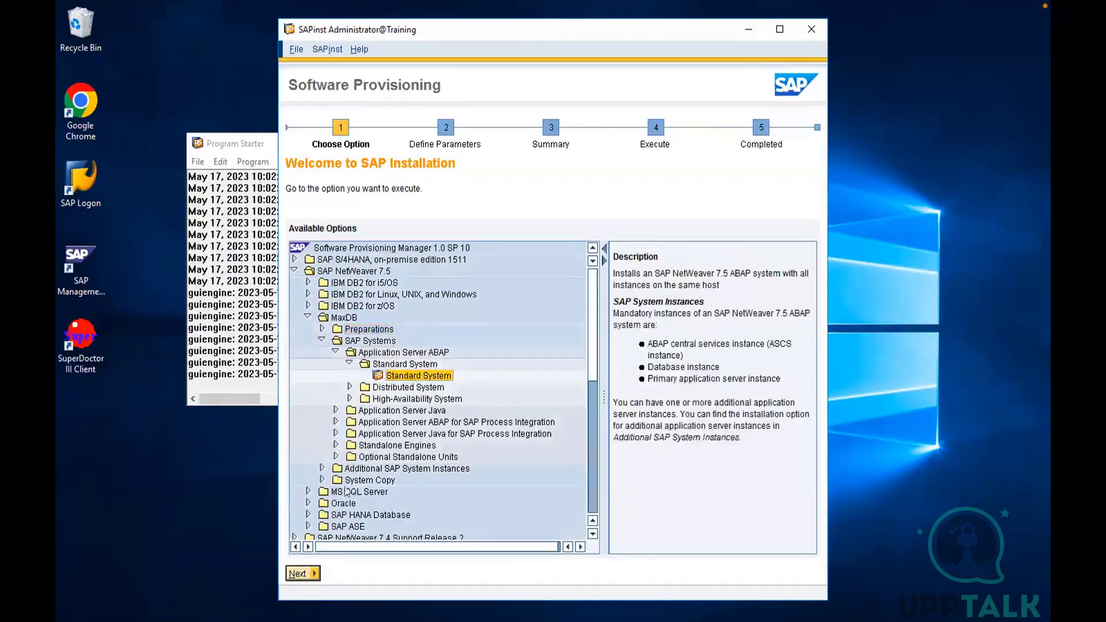
{"action": "left_click", "coordinate": [300, 573]}
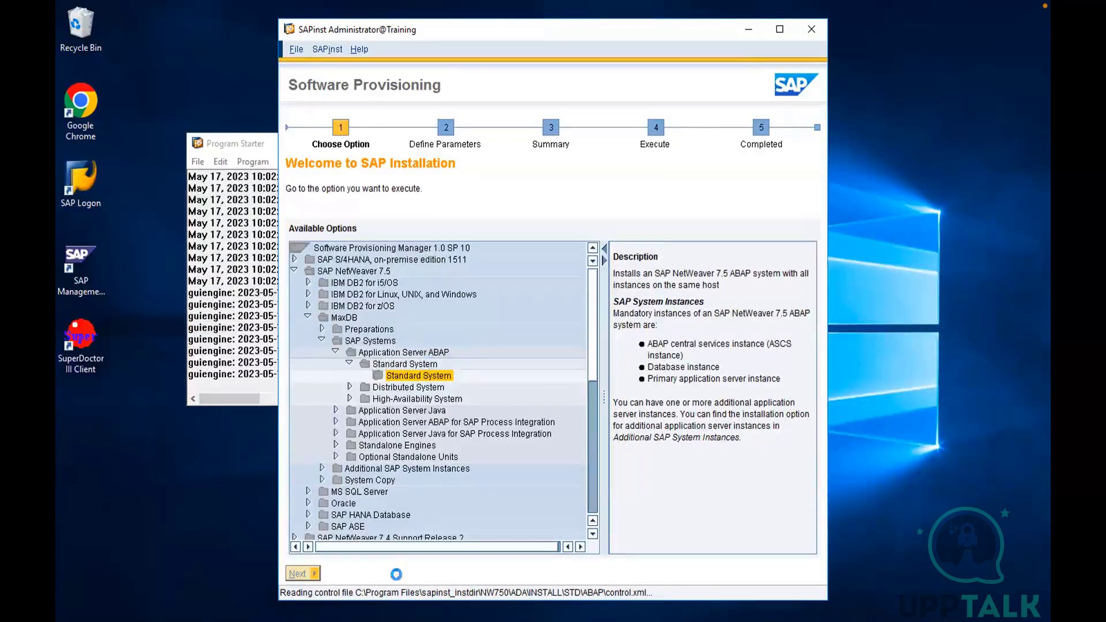
Switch to the Miro board and add the text "DB S/W" below "SAP S/W" inside the large box
{"action": "mouse_move", "coordinate": [376, 621]}
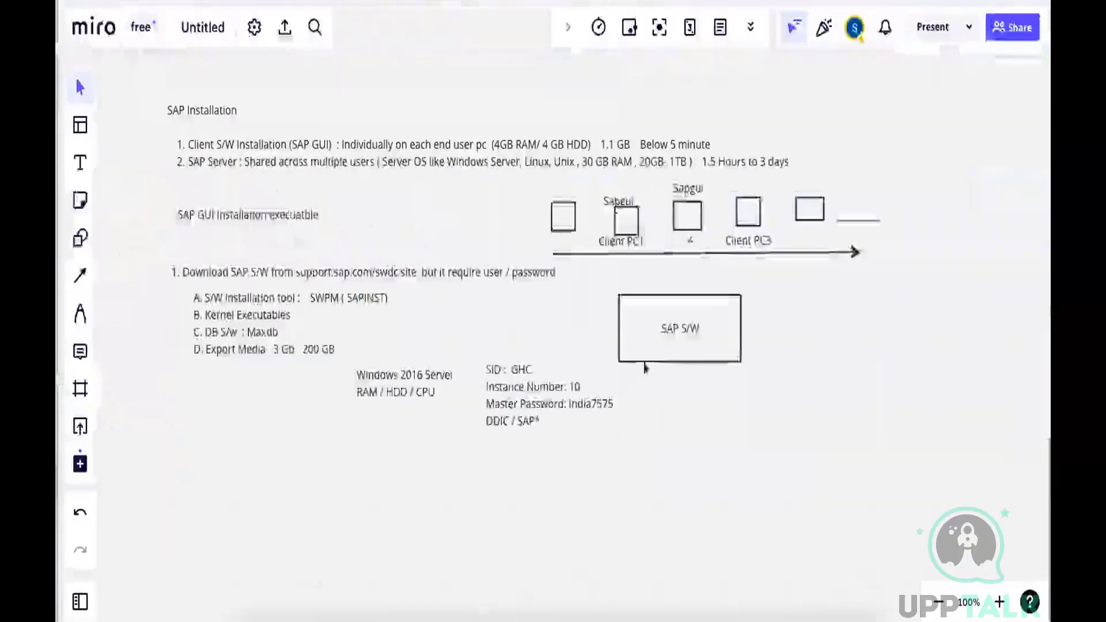
{"action": "key", "text": "t"}
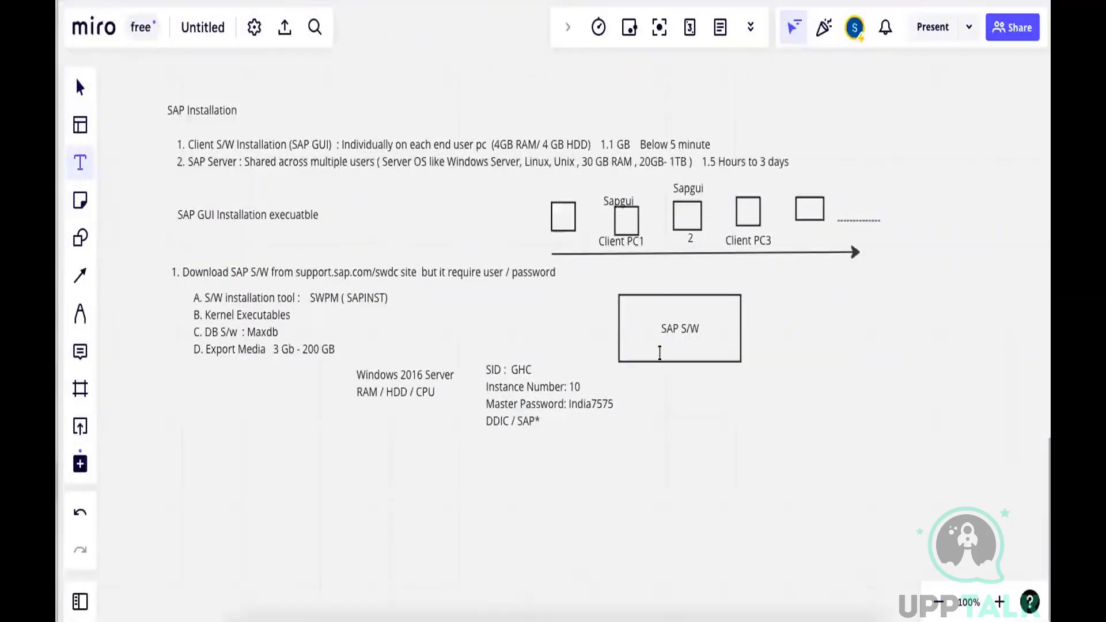
{"action": "left_click", "coordinate": [658, 345]}
{"action": "type", "text": "DB"}
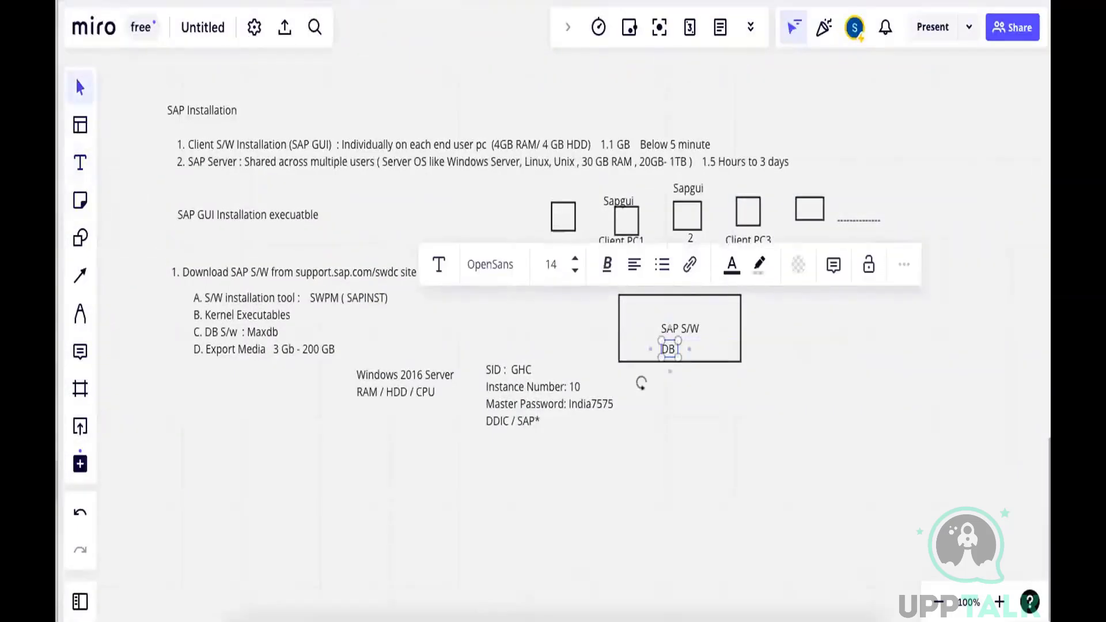
{"action": "type", "text": " S/W"}
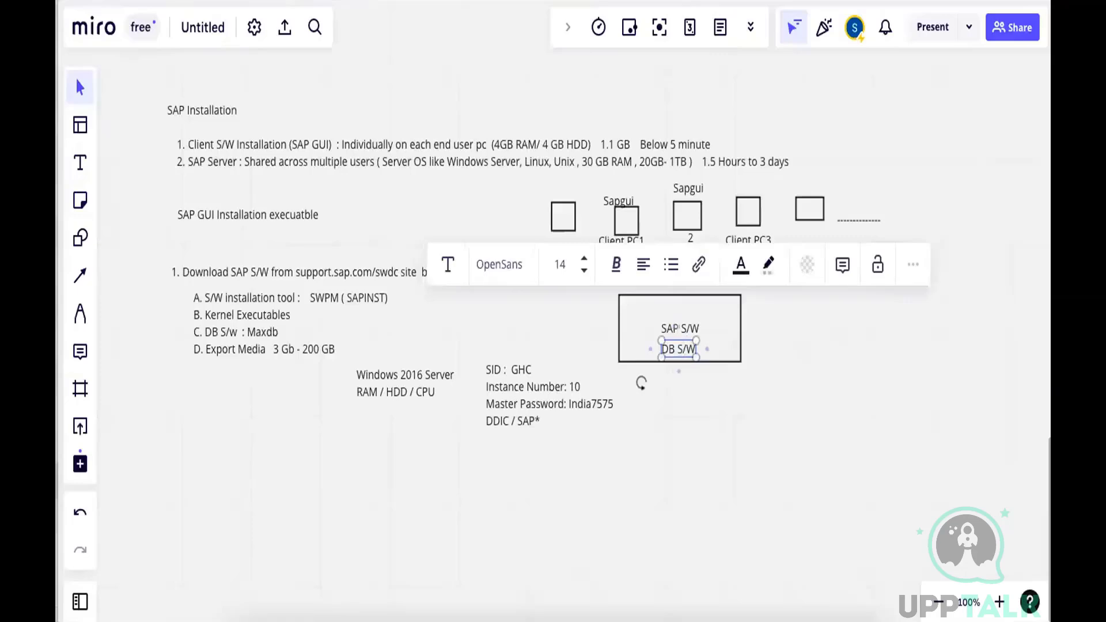
{"action": "key", "text": "Escape"}
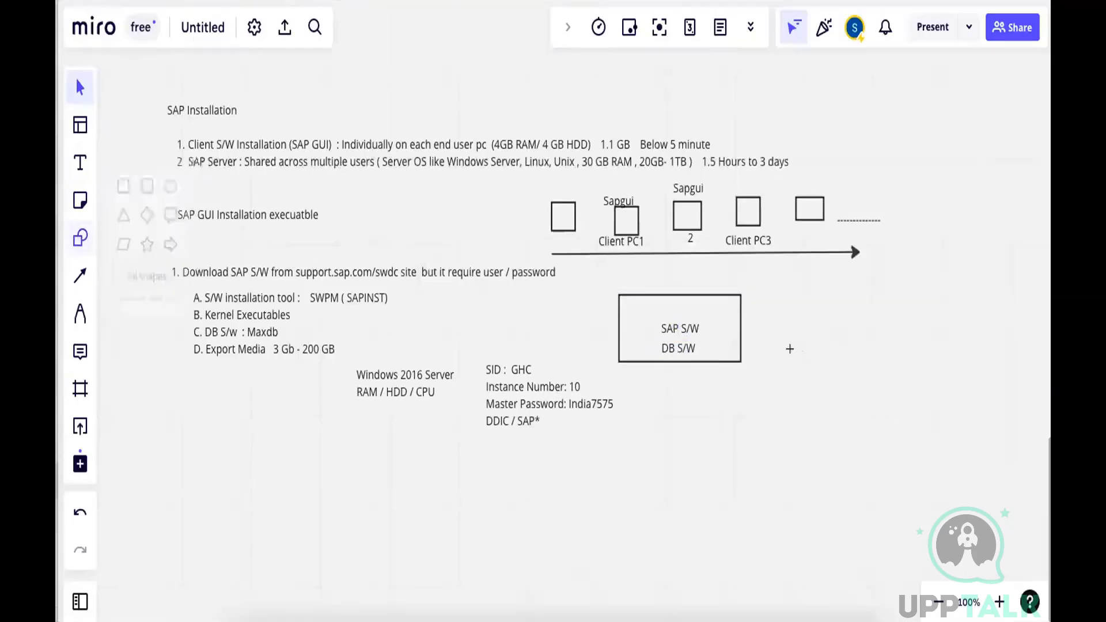
Draw a small separate rectangle beside the SAP S/W box and label it "DB S/W"
{"action": "left_click_drag", "start_coordinate": [782, 348], "coordinate": [833, 378]}
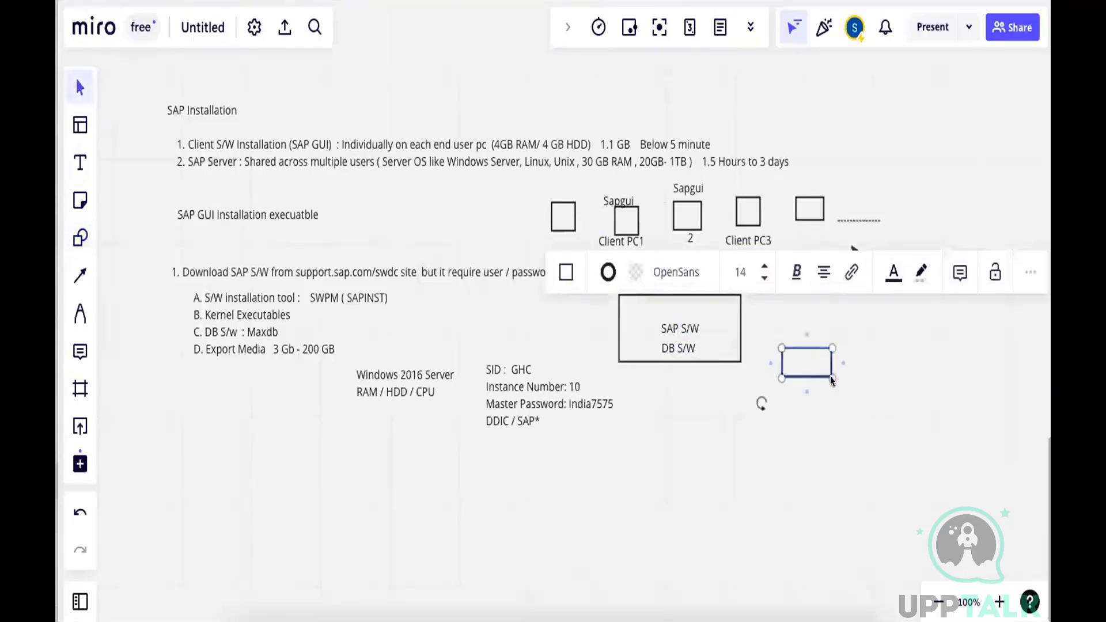
{"action": "type", "text": "DB S/W"}
{"action": "key", "text": "Escape"}
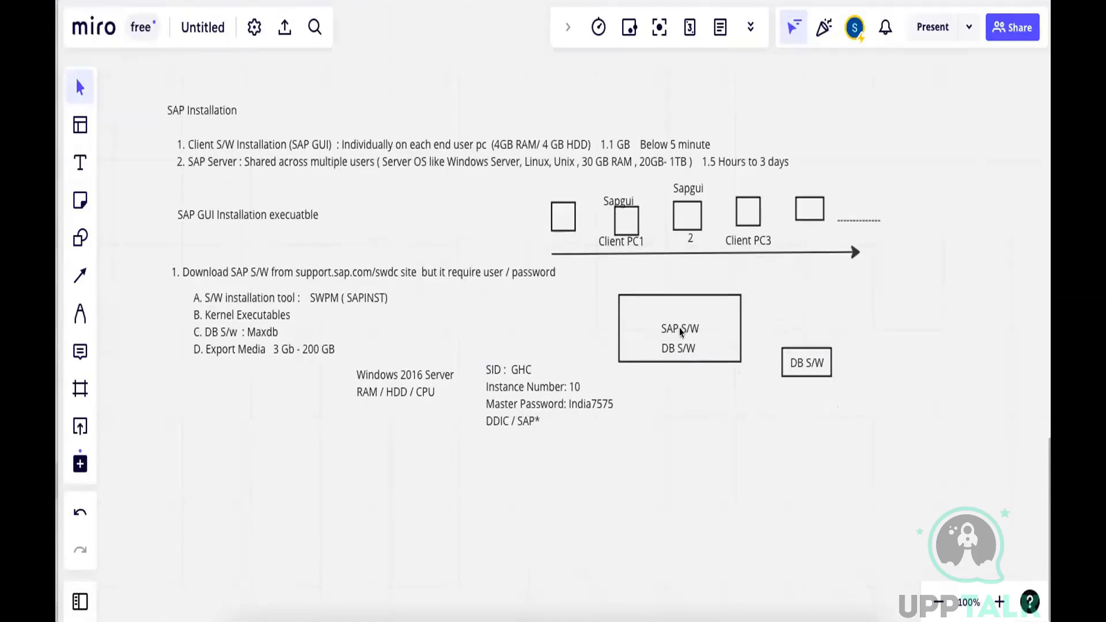
Add the caption "Centrallized" under the large SAP S/W box and "Distributed" under the separate DB S/W box
{"action": "left_click", "coordinate": [80, 163]}
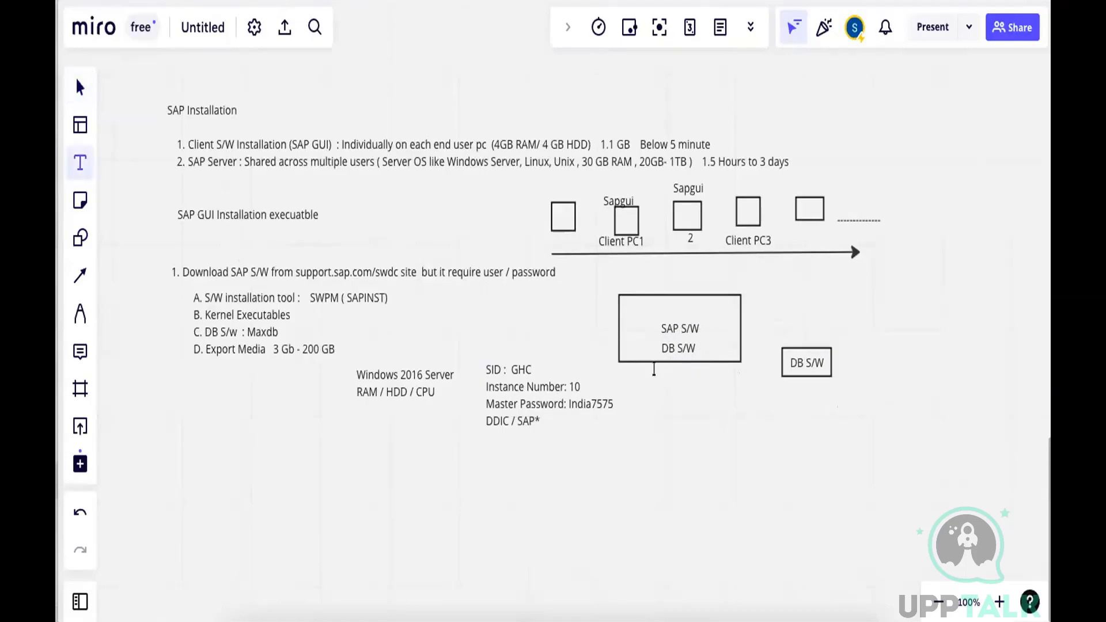
{"action": "left_click", "coordinate": [669, 374]}
{"action": "type", "text": "Centrallized"}
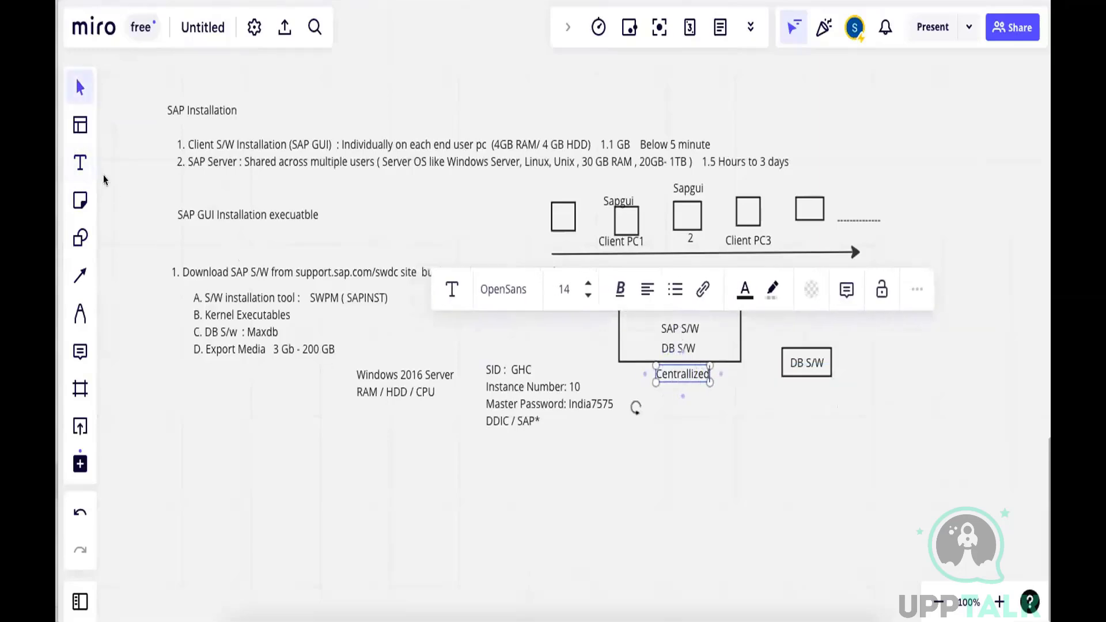
{"action": "left_click", "coordinate": [80, 163]}
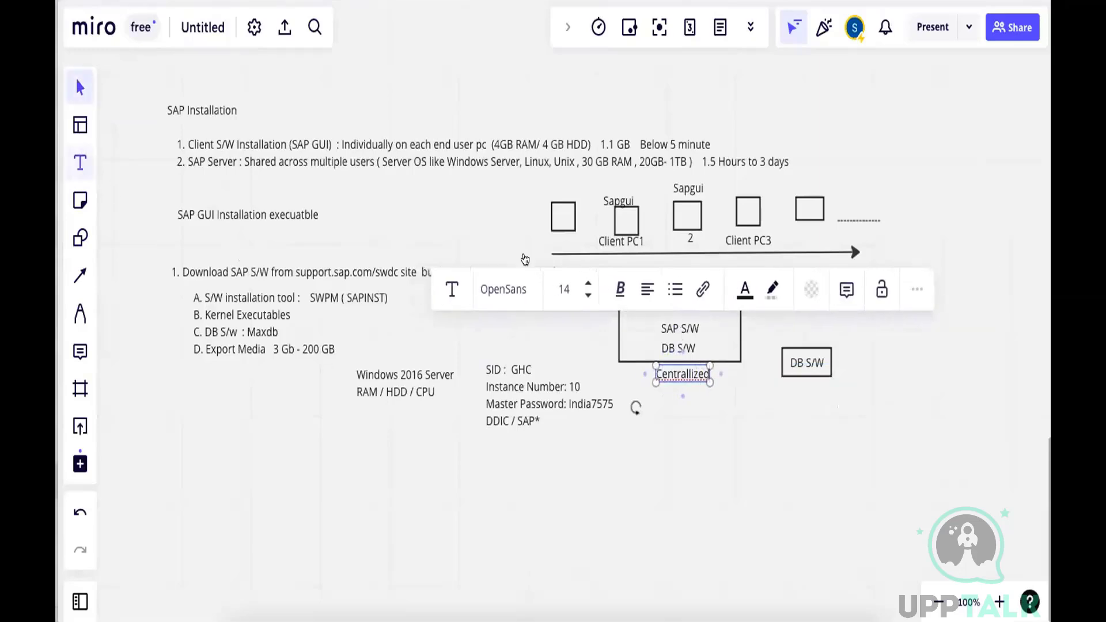
{"action": "left_click", "coordinate": [778, 385]}
{"action": "type", "text": "Distributed"}
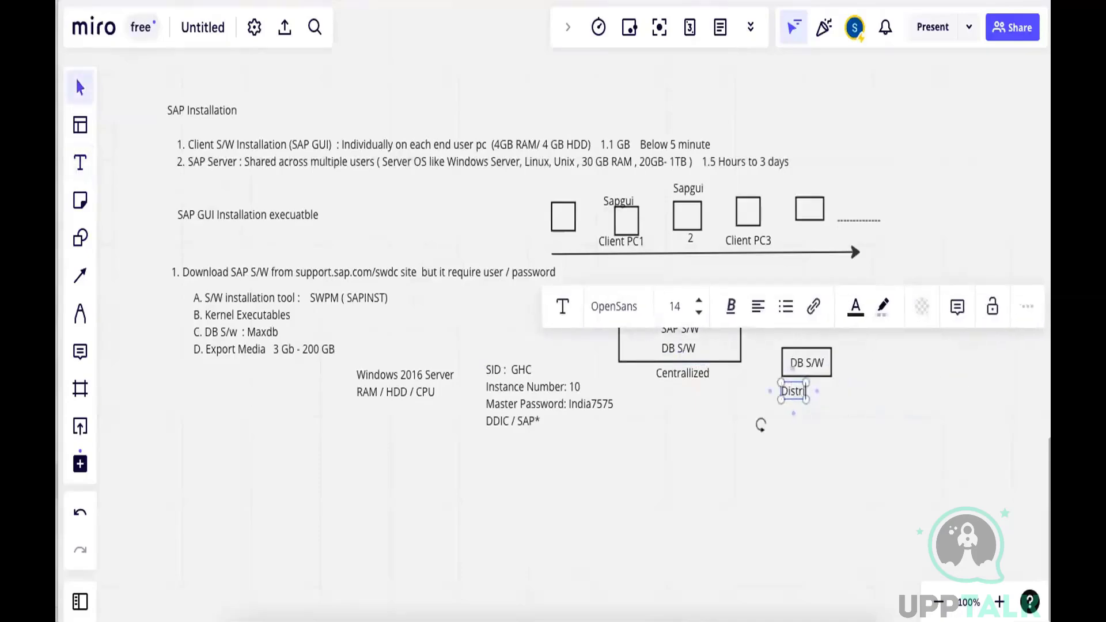
{"action": "left_click", "coordinate": [863, 491]}
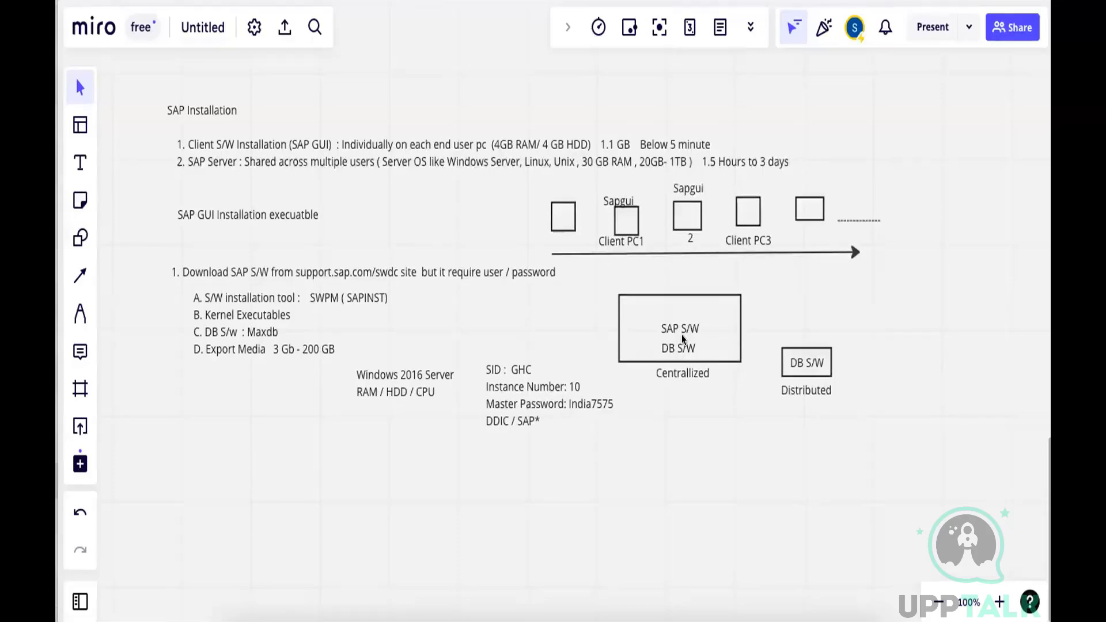
Switch back to the SAP installer, proceed with the Typical parameter mode, and set the SAP System ID to GHC
{"action": "key", "text": "super+Tab"}
{"action": "left_click", "coordinate": [638, 605]}
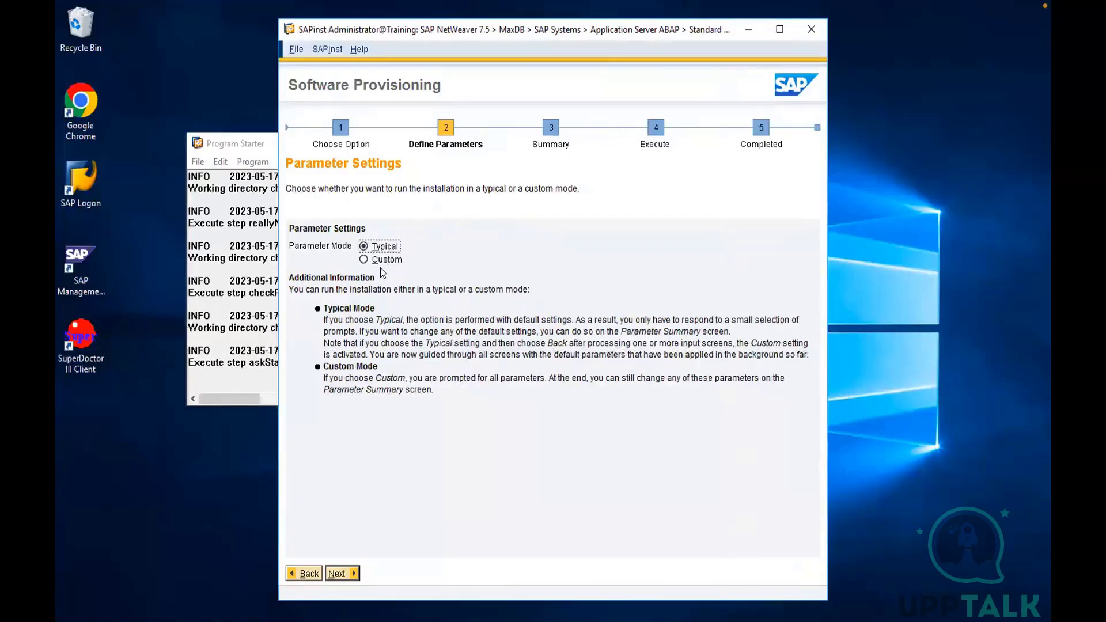
{"action": "left_click", "coordinate": [339, 574]}
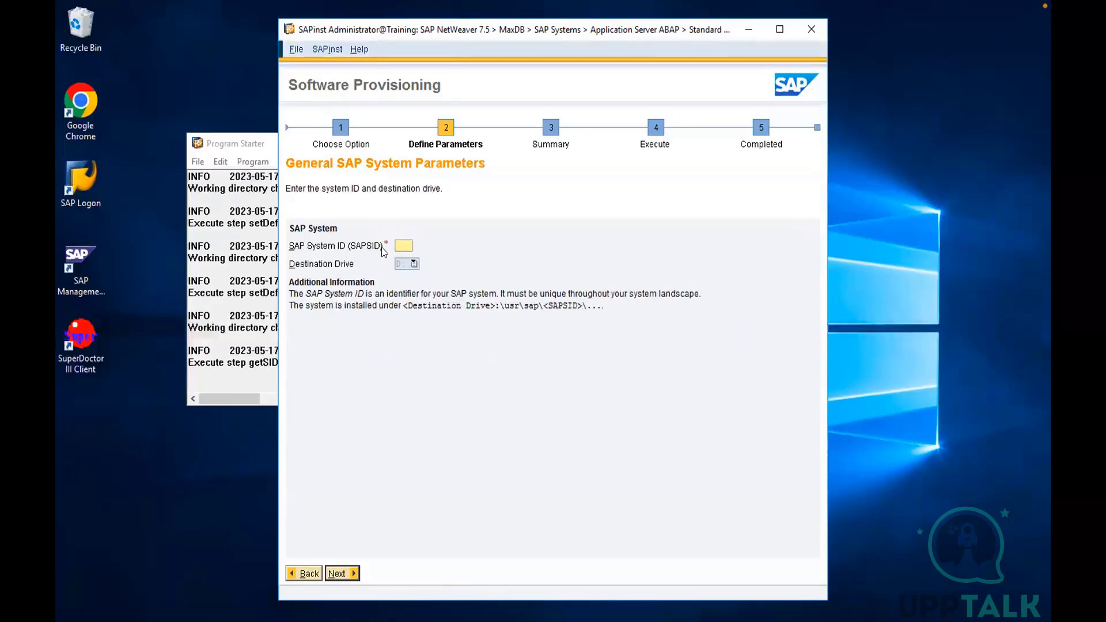
{"action": "type", "text": "GHC"}
{"action": "left_click", "coordinate": [337, 572]}
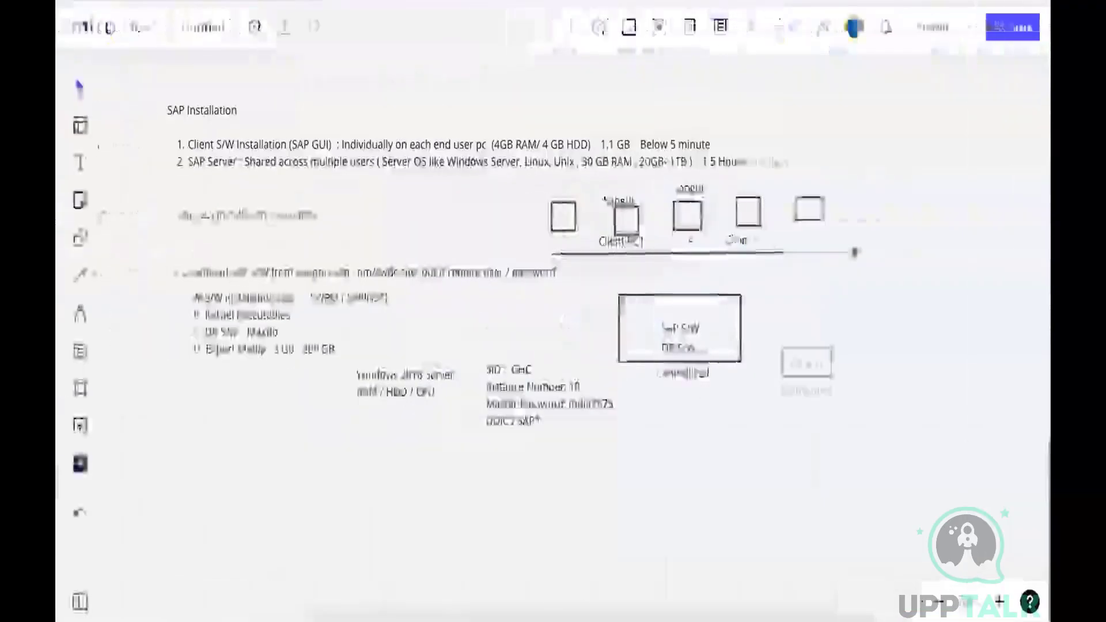
On the Miro board, draw a row of three small rectangles below the SID and password notes
{"action": "left_click", "coordinate": [80, 163]}
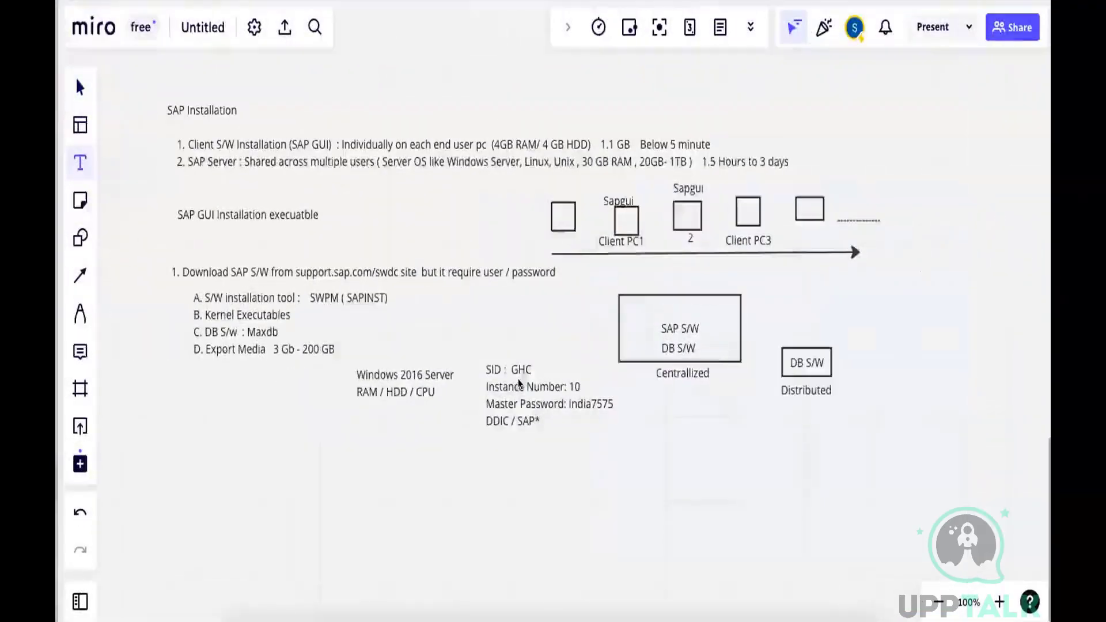
{"action": "left_click", "coordinate": [80, 238]}
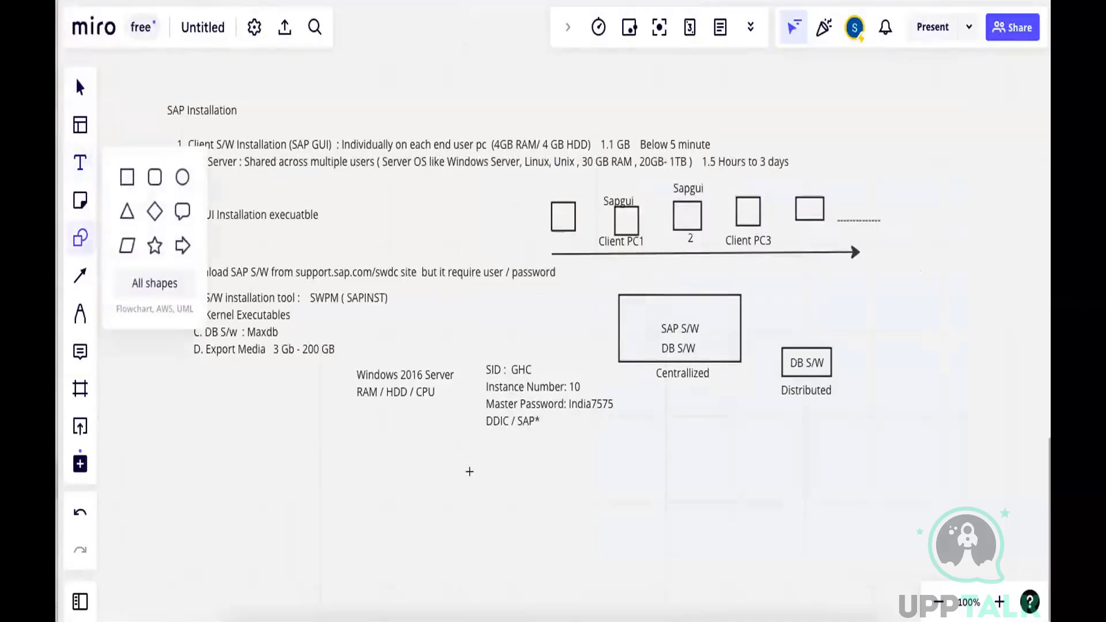
{"action": "left_click_drag", "start_coordinate": [469, 472], "coordinate": [516, 509]}
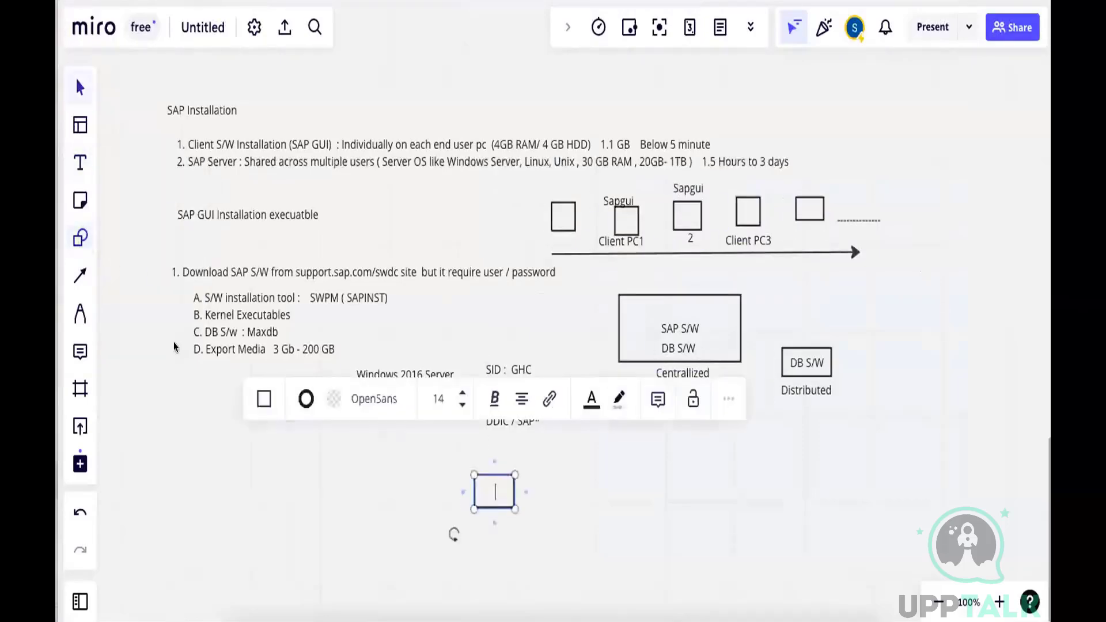
{"action": "left_click", "coordinate": [80, 238]}
{"action": "left_click_drag", "start_coordinate": [552, 475], "coordinate": [591, 508]}
{"action": "key", "text": "s"}
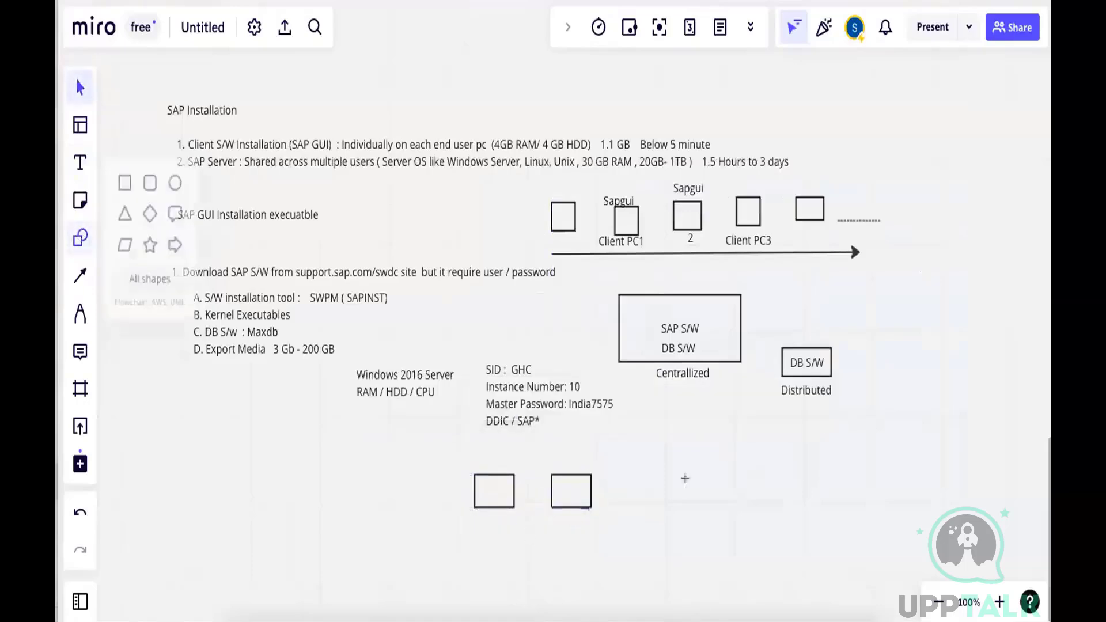
{"action": "left_click_drag", "start_coordinate": [623, 470], "coordinate": [664, 509]}
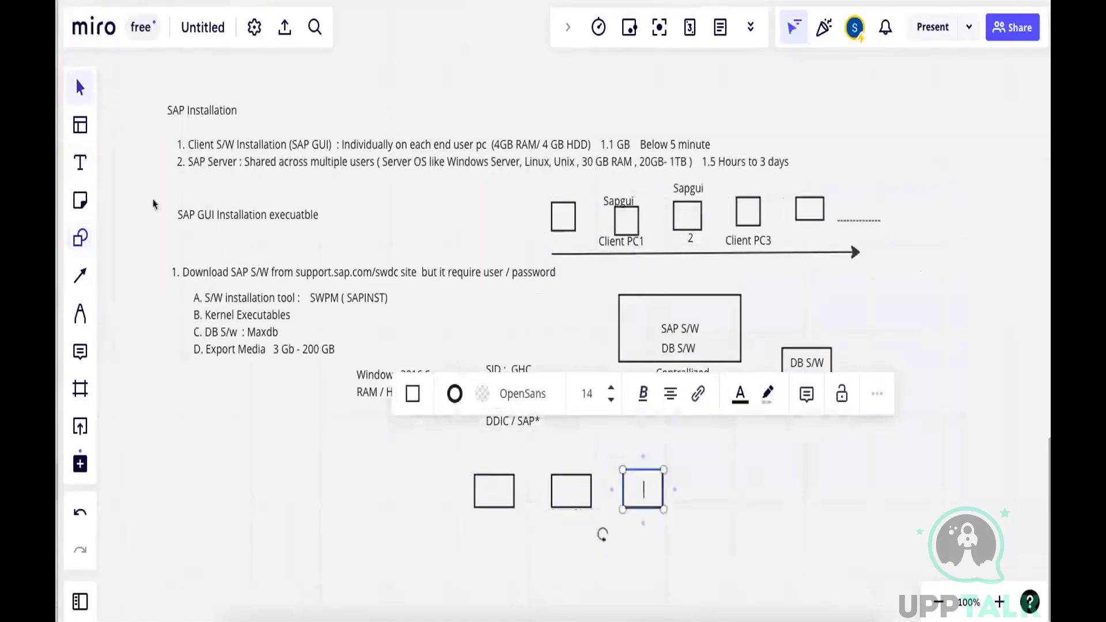
Caption the three rectangles in the new row "GHD", "GHQ" and "GHP", in that order
{"action": "left_click", "coordinate": [81, 169]}
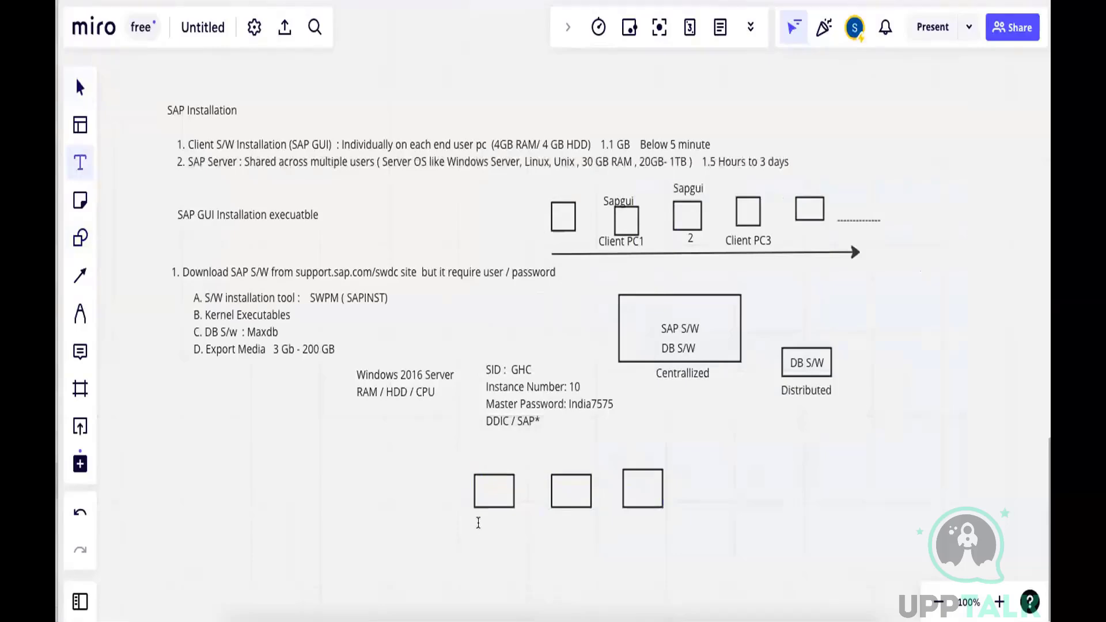
{"action": "left_click", "coordinate": [478, 522]}
{"action": "type", "text": "GHD"}
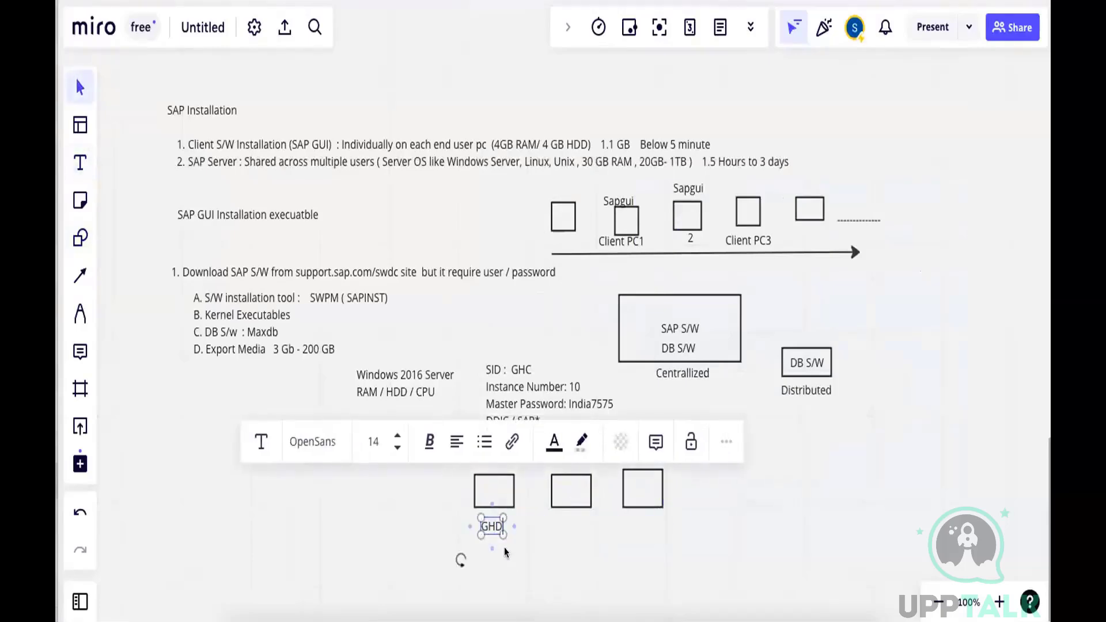
{"action": "left_click", "coordinate": [81, 164]}
{"action": "left_click", "coordinate": [555, 527]}
{"action": "type", "text": "G"}
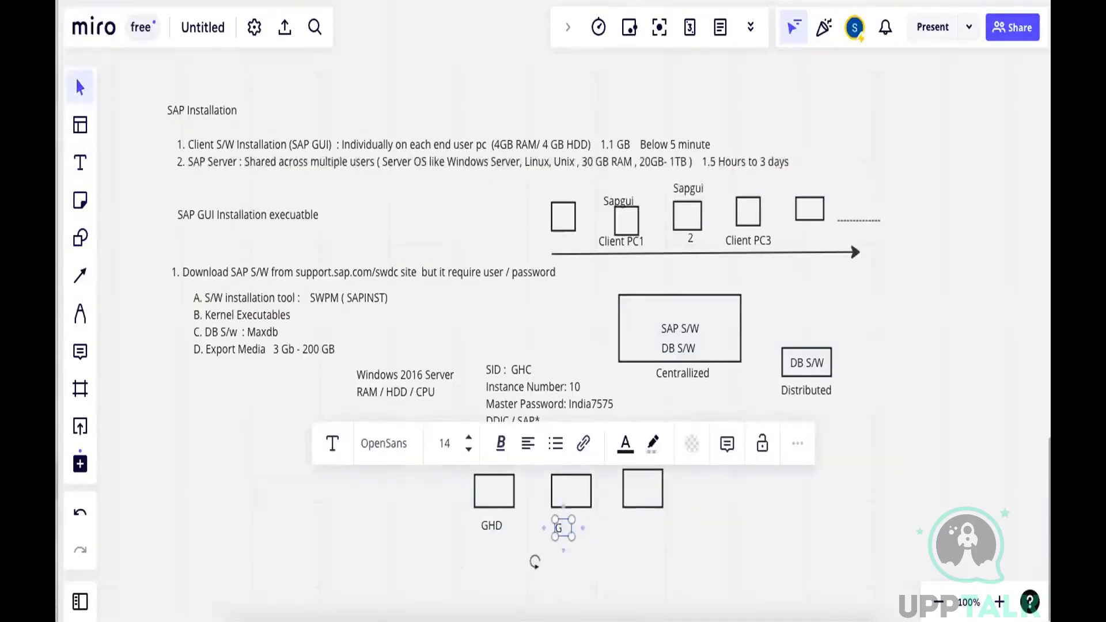
{"action": "type", "text": "HQ"}
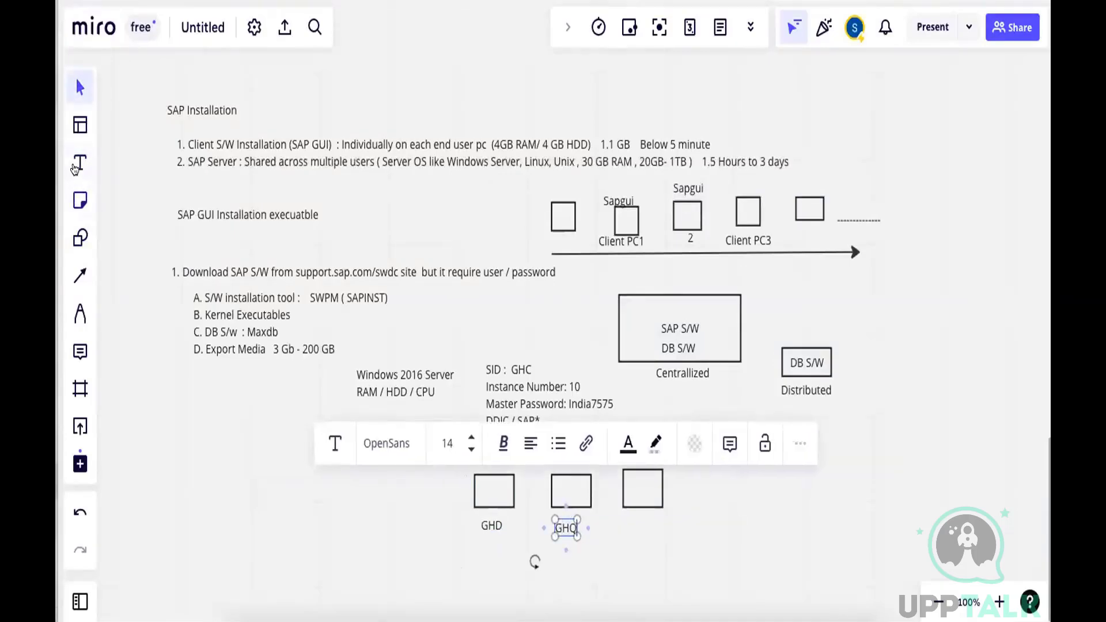
{"action": "left_click", "coordinate": [623, 524]}
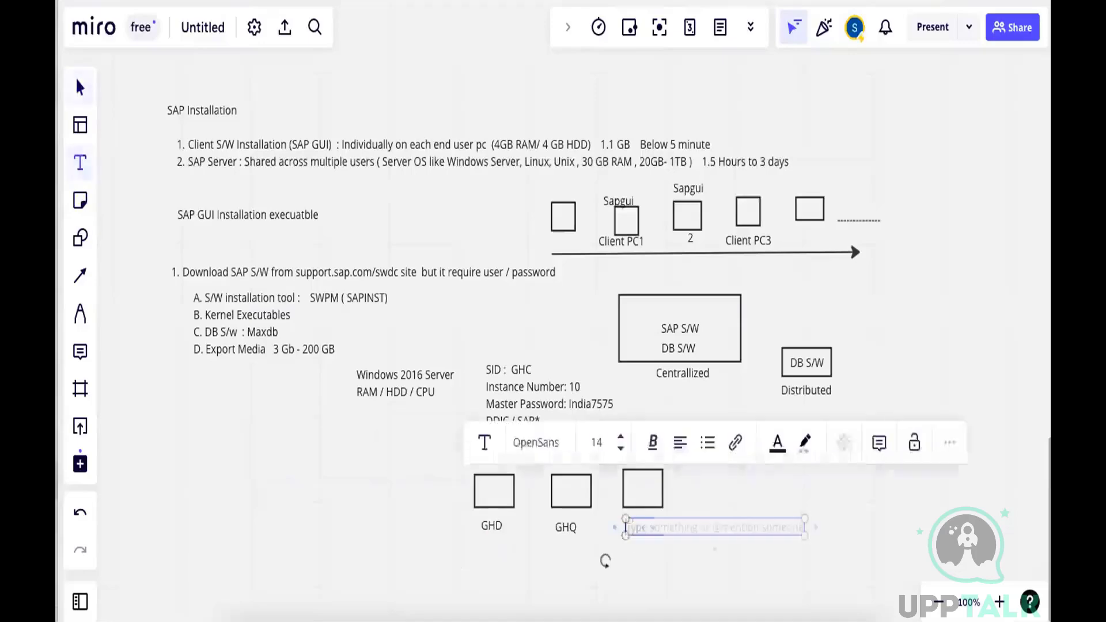
{"action": "type", "text": "GHP"}
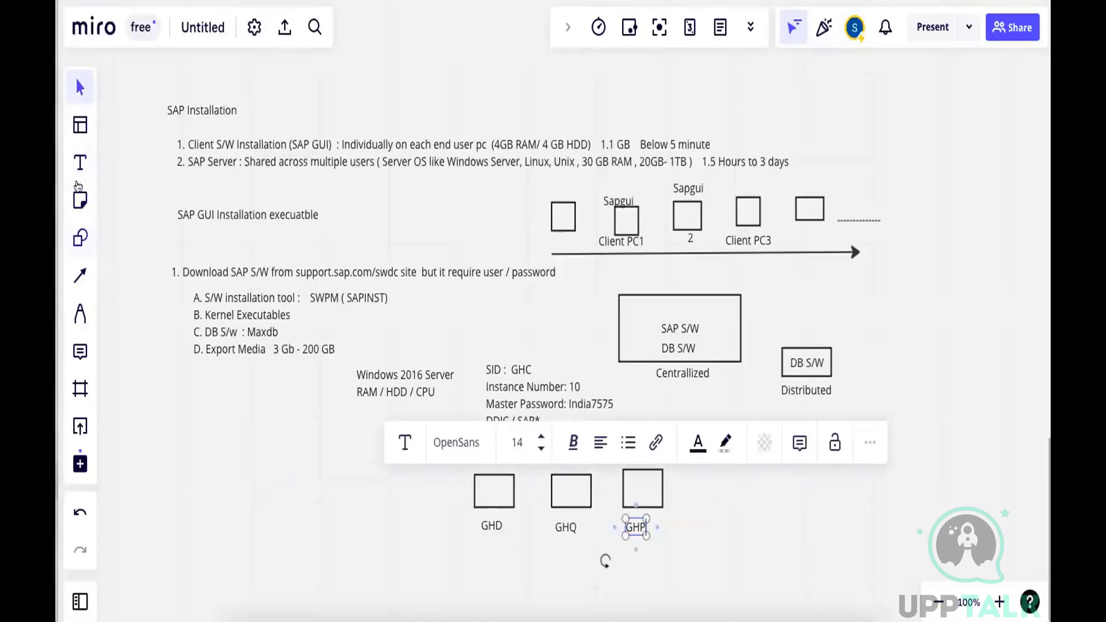
Add a text block beside the GHD caption listing "ERP" and "CRM" on separate lines, and widen it to fit
{"action": "left_click", "coordinate": [80, 163]}
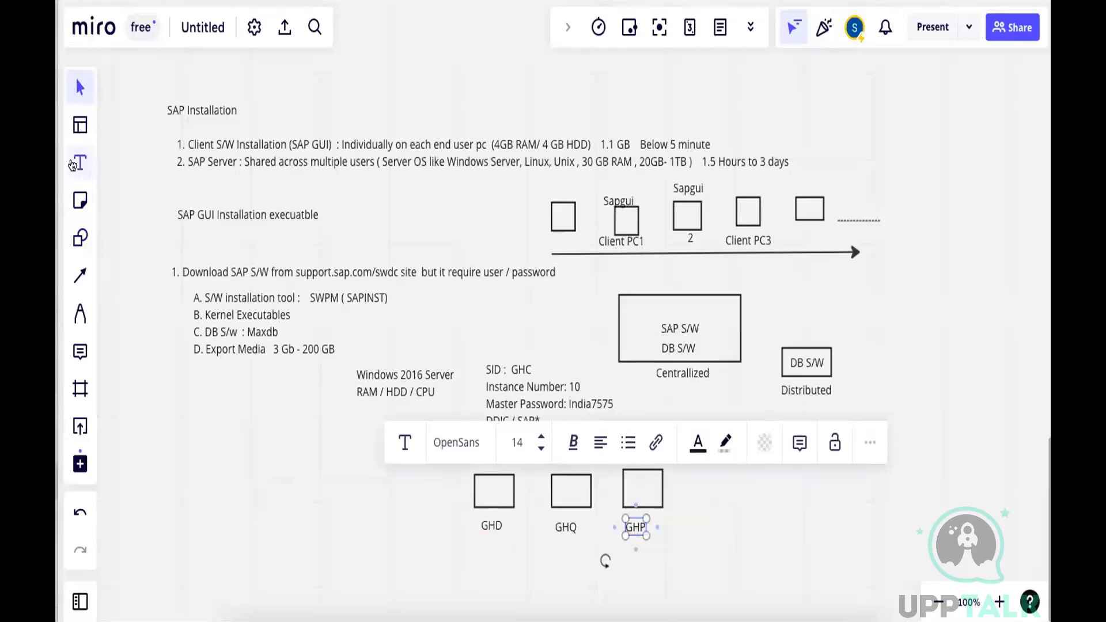
{"action": "left_click", "coordinate": [416, 539]}
{"action": "type", "text": "ERP"}
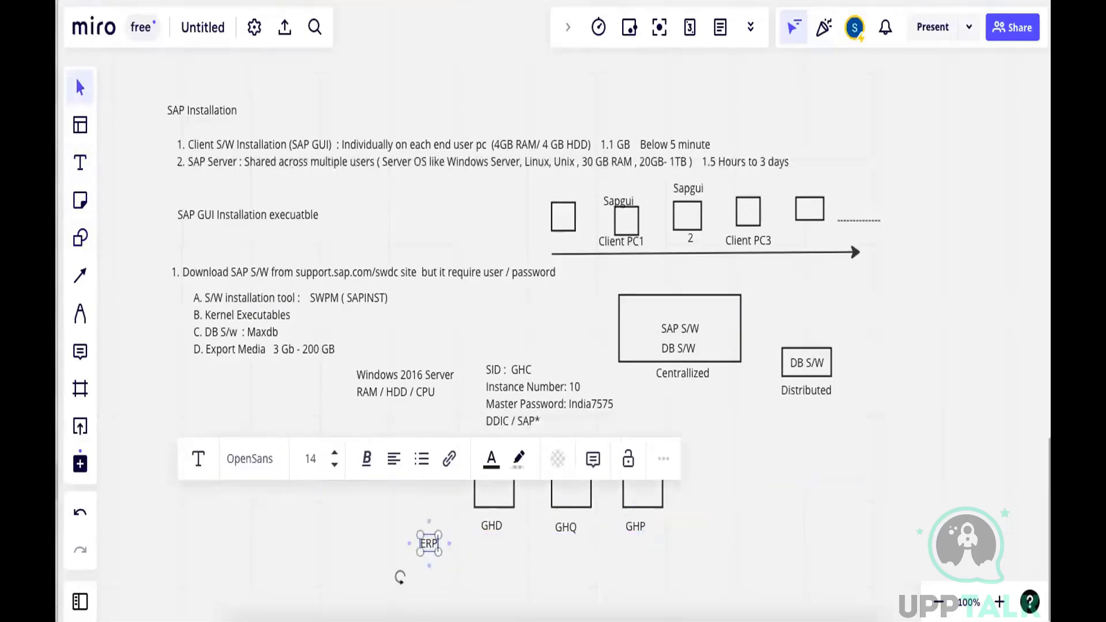
{"action": "key", "text": "Return"}
{"action": "type", "text": "CRM"}
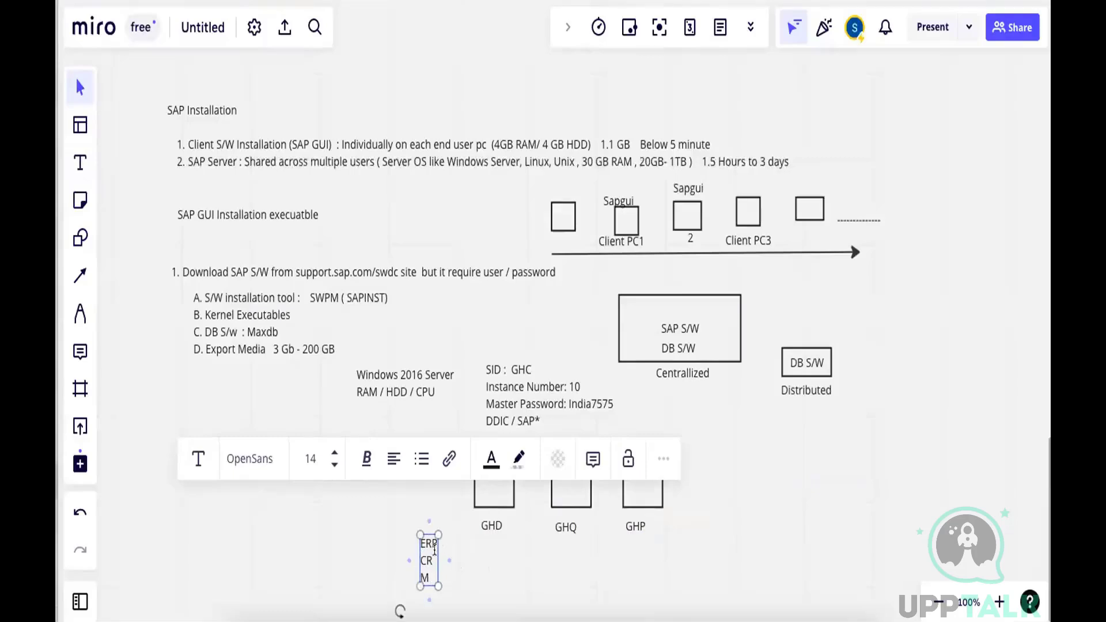
{"action": "left_click_drag", "start_coordinate": [434, 551], "coordinate": [456, 548]}
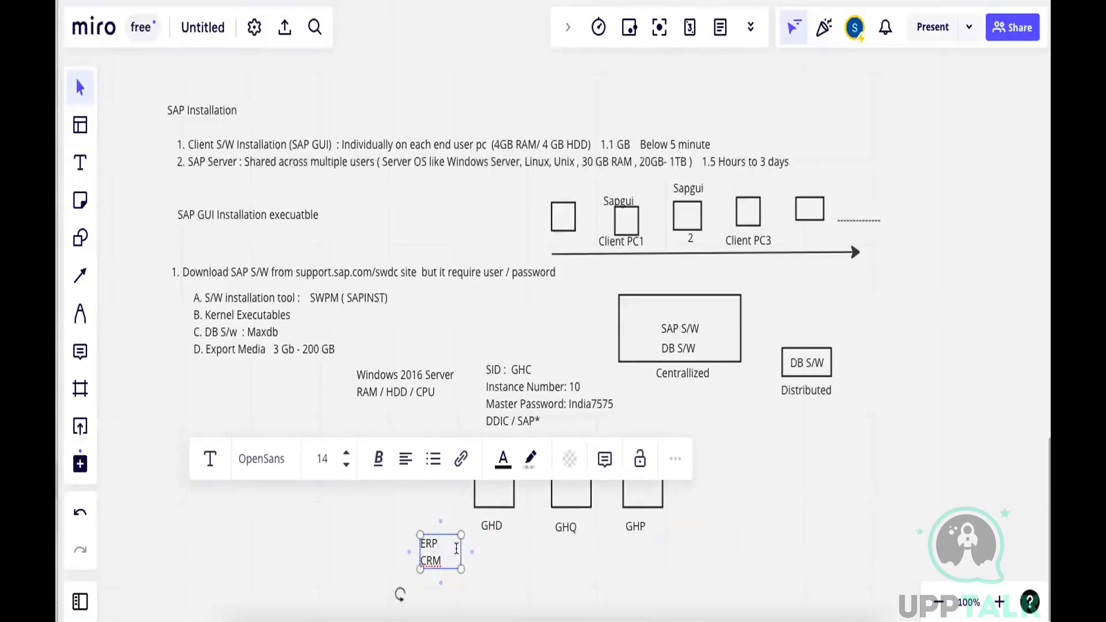
Widen the ERP/CRM text block to span beneath all three captions and fill the ERP row with "GED", "GEQ" and "GEP"
{"action": "left_click", "coordinate": [445, 543]}
{"action": "left_click_drag", "start_coordinate": [460, 544], "coordinate": [677, 545]}
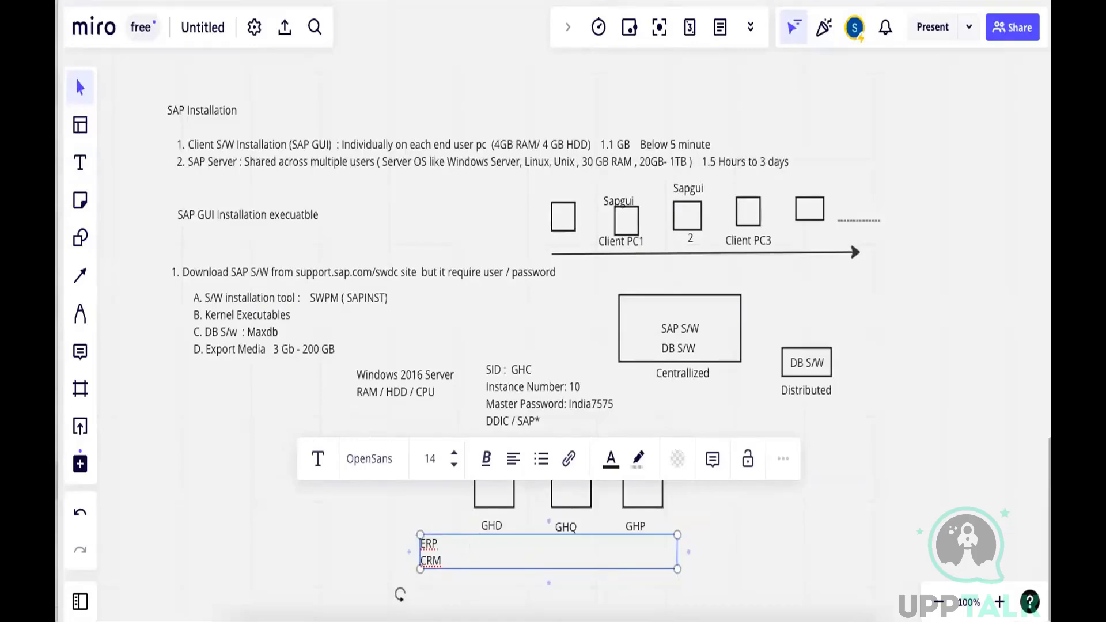
{"action": "type", "text": "GR"}
{"action": "type", "text": "D"}
{"action": "key", "text": "BackSpace"}
{"action": "key", "text": "BackSpace"}
{"action": "type", "text": "ED                GEQ"}
{"action": "type", "text": "GEP"}
Fill the CRM row with "GCD", "GCQ" and "GCP", aligned under the three captions
{"action": "left_click", "coordinate": [466, 556]}
{"action": "type", "text": "GCD"}
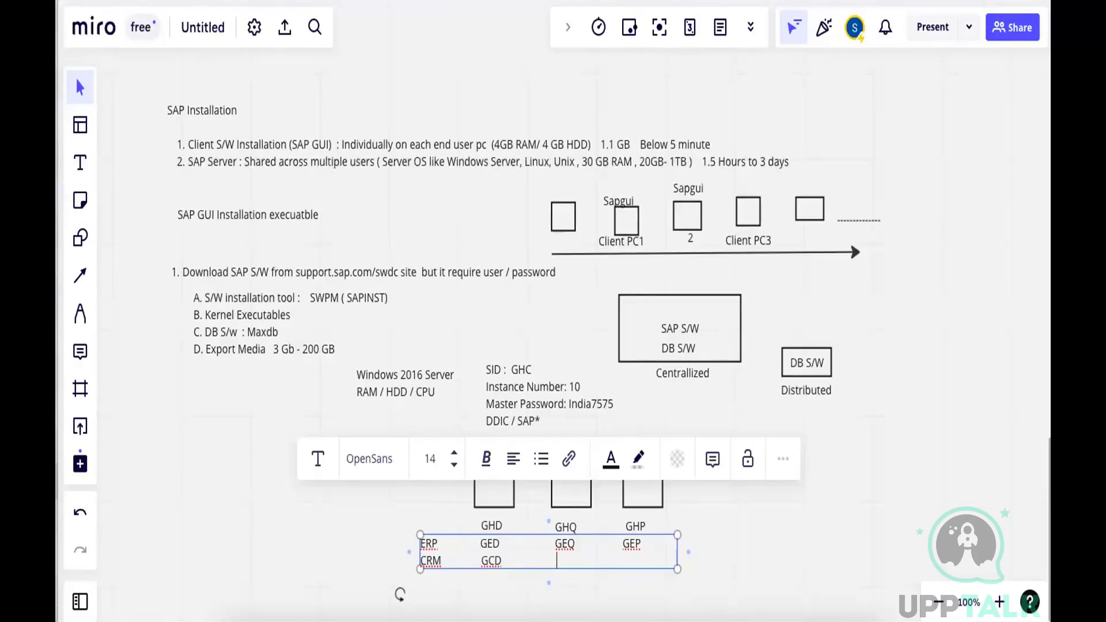
{"action": "type", "text": "       GCQ            GCP"}
{"action": "left_click", "coordinate": [779, 546]}
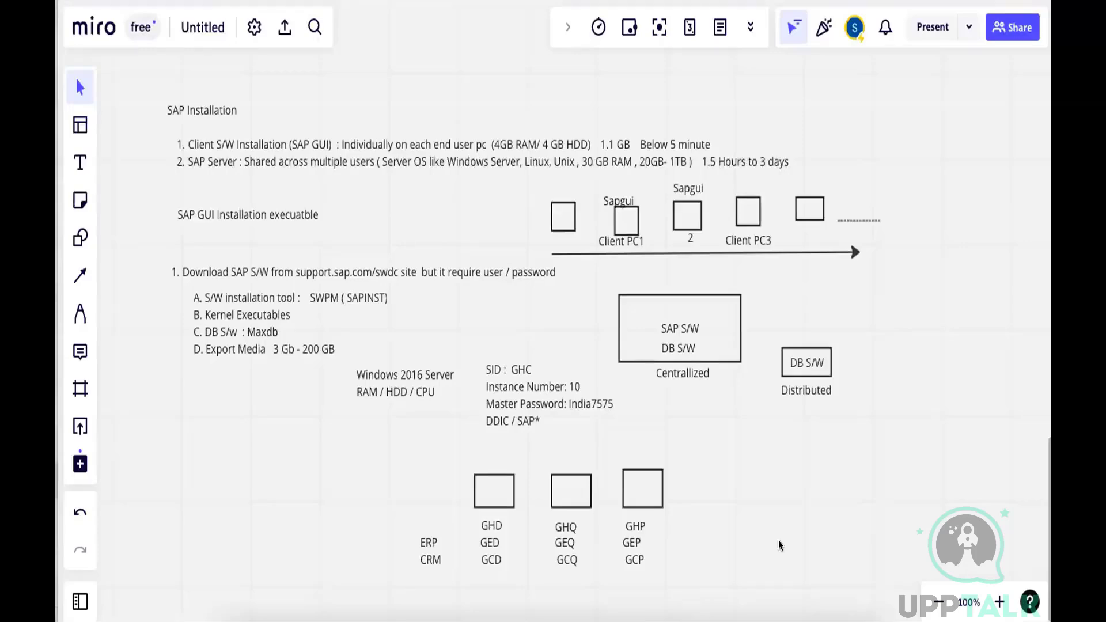
Switch to the SAP installer on the remote desktop, disable setting an FQDN for the SAP system, and proceed
{"action": "key", "text": "super+Tab"}
{"action": "key", "text": "super+Tab"}
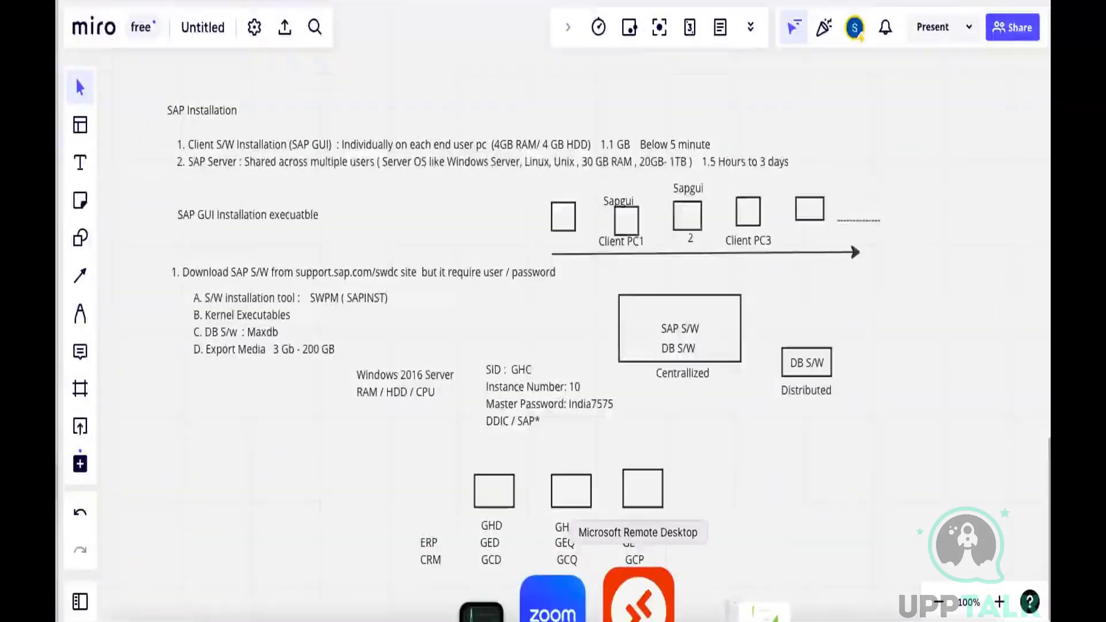
{"action": "left_click", "coordinate": [638, 602]}
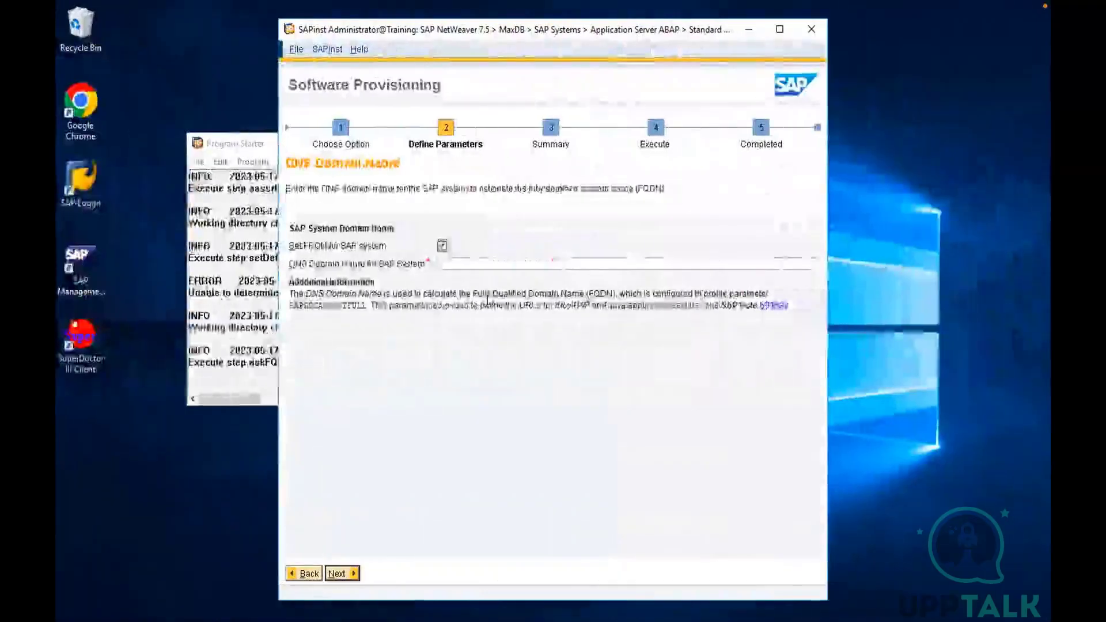
{"action": "left_click", "coordinate": [444, 247]}
{"action": "left_click", "coordinate": [443, 247]}
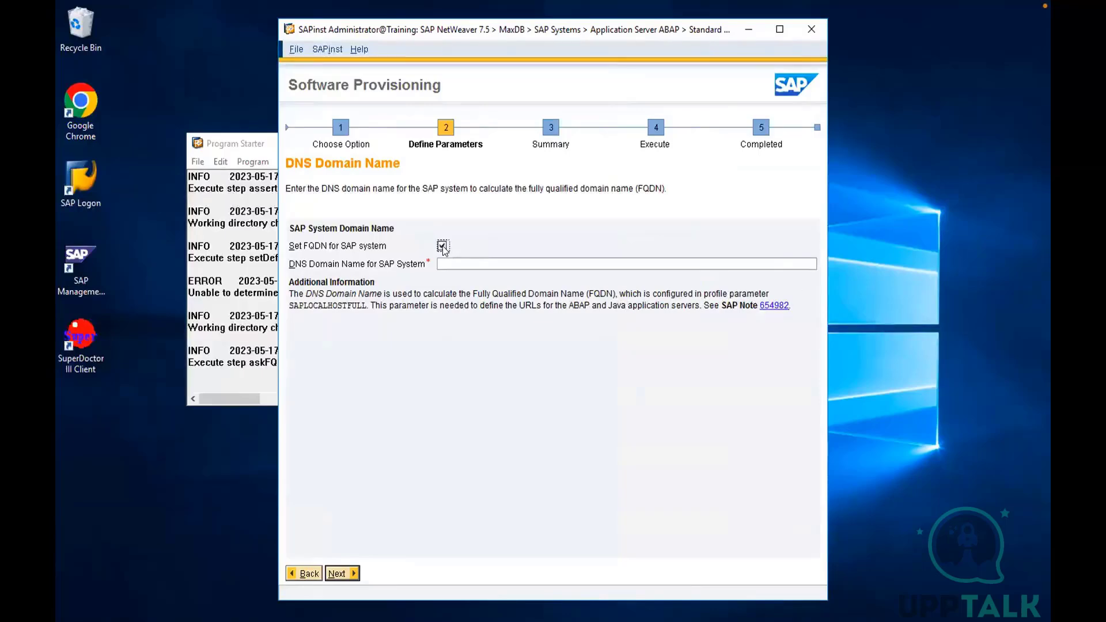
{"action": "left_click", "coordinate": [443, 248]}
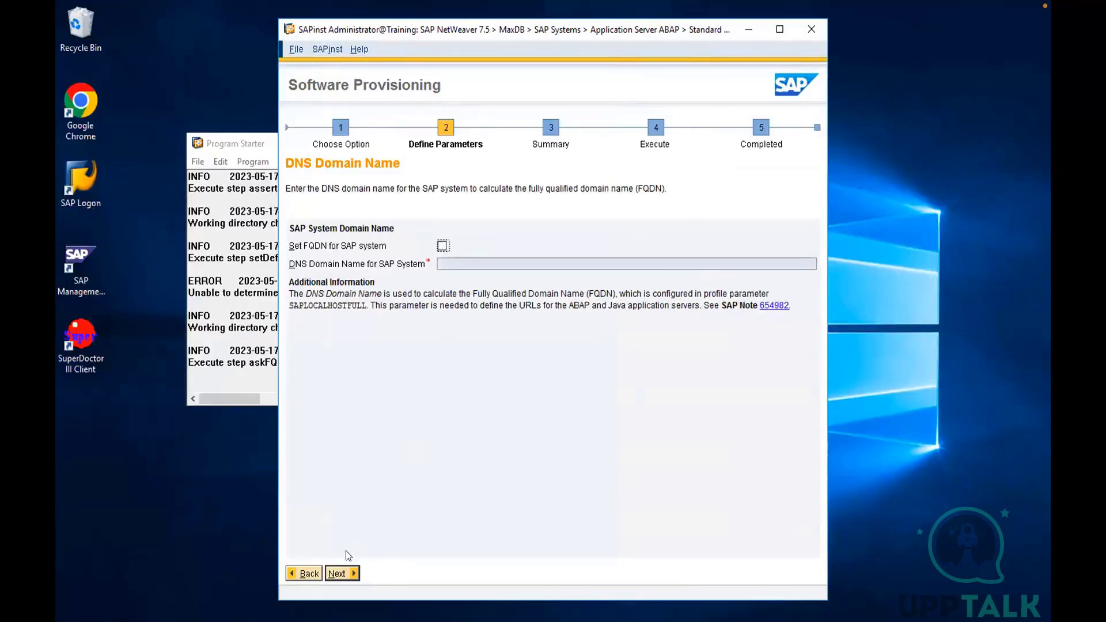
{"action": "left_click", "coordinate": [336, 572]}
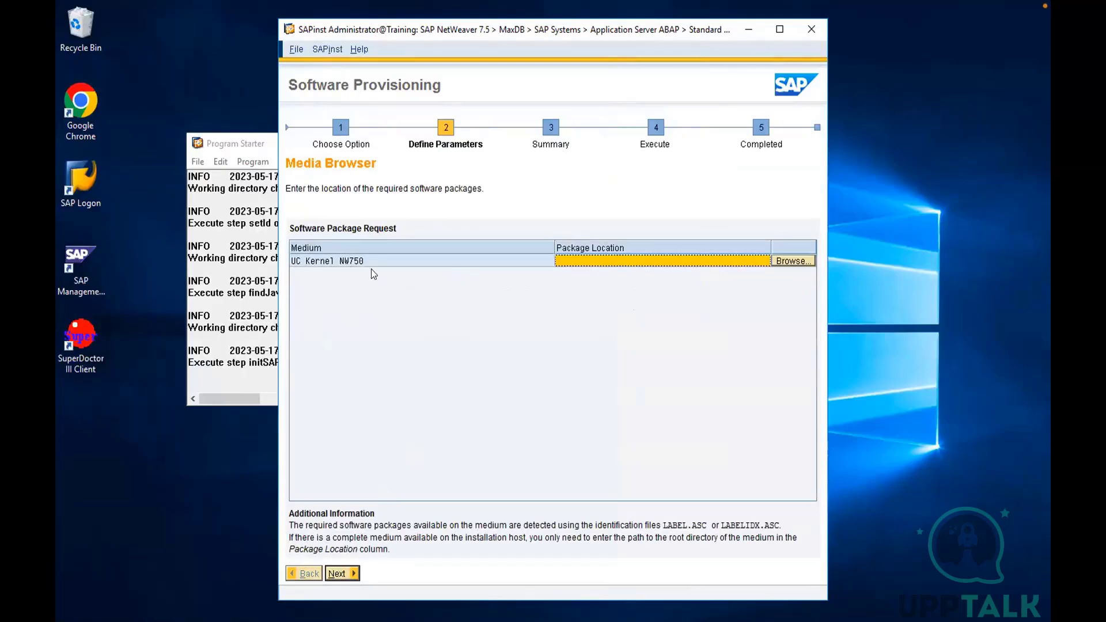
In File Explorer, open the 51050082_10 folder under Server\Kernel and take its full path
{"action": "left_click", "coordinate": [231, 620]}
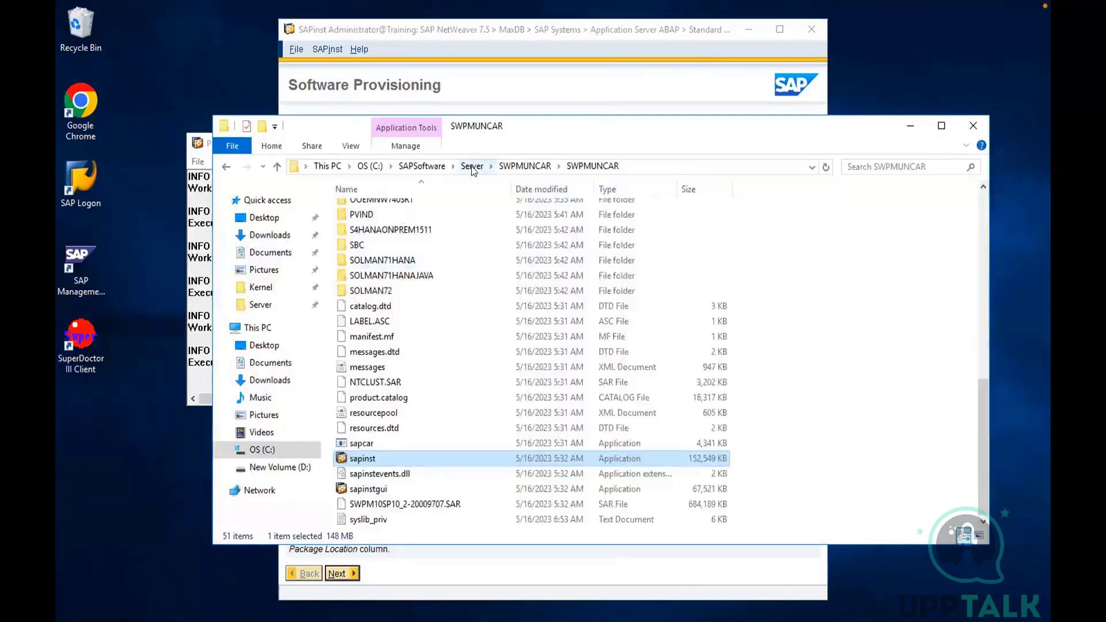
{"action": "left_click", "coordinate": [471, 166]}
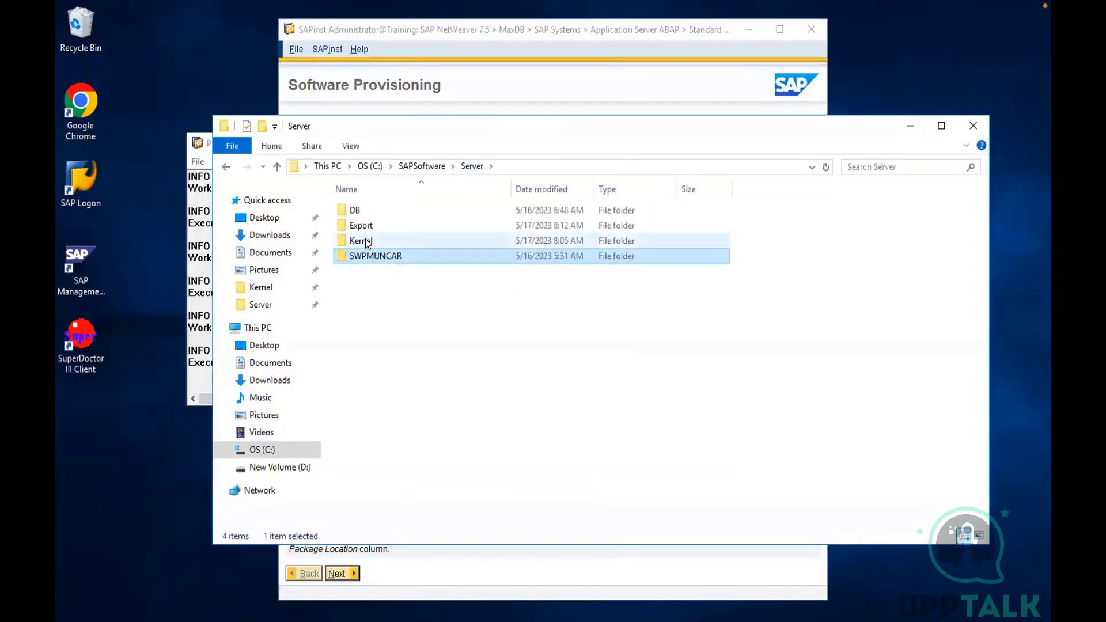
{"action": "left_click", "coordinate": [366, 241]}
{"action": "double_click", "coordinate": [365, 241]}
{"action": "double_click", "coordinate": [369, 210]}
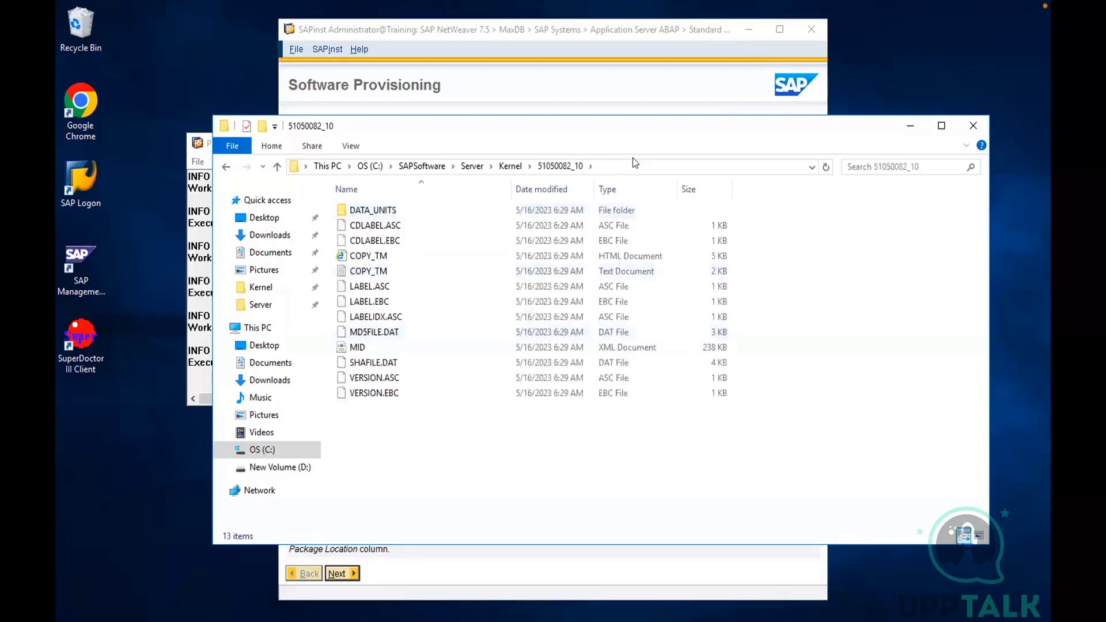
{"action": "left_click", "coordinate": [619, 164]}
{"action": "key", "text": "ctrl+c"}
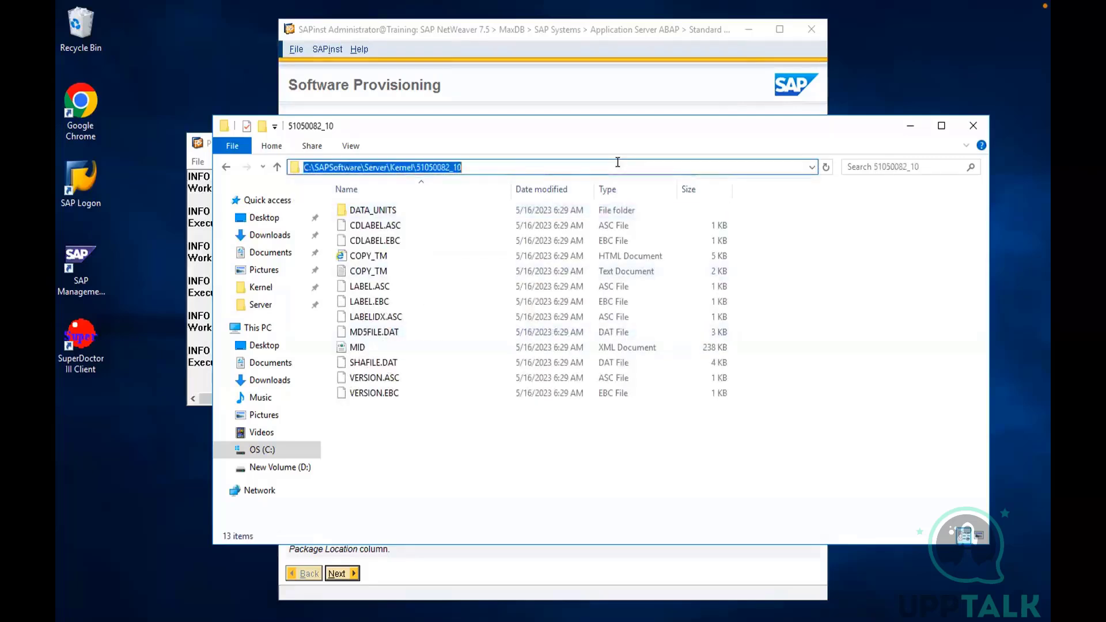
Set the UC Kernel NW750 package location to C:\SAPSoftware\Server\Kernel\51050082_10 in the SAP installer and proceed
{"action": "left_click", "coordinate": [627, 88]}
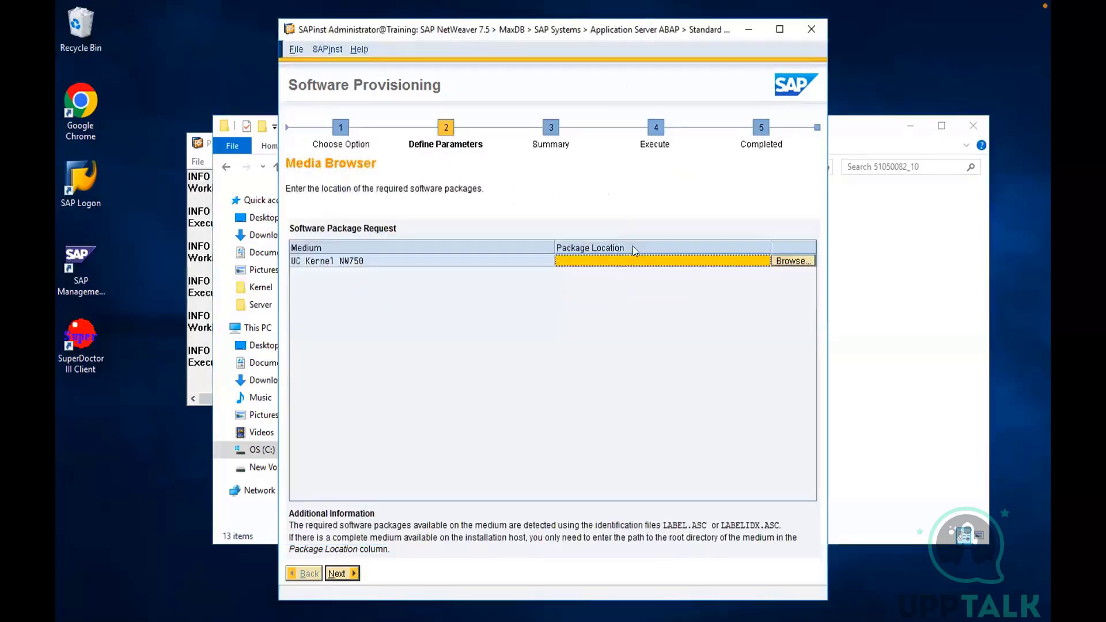
{"action": "left_click", "coordinate": [619, 261]}
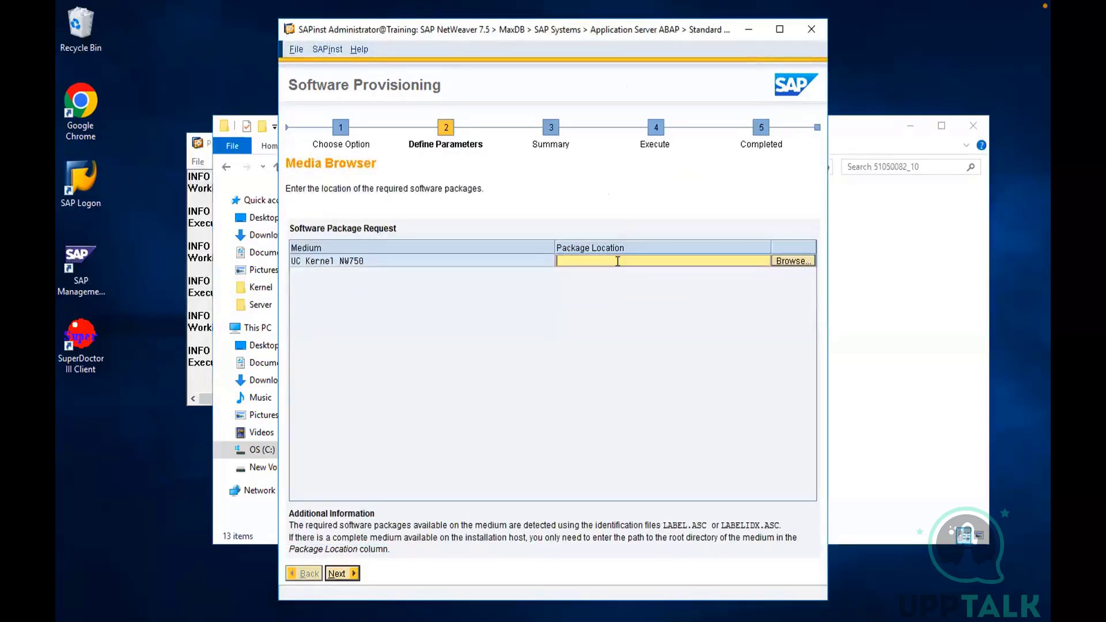
{"action": "key", "text": "ctrl+v"}
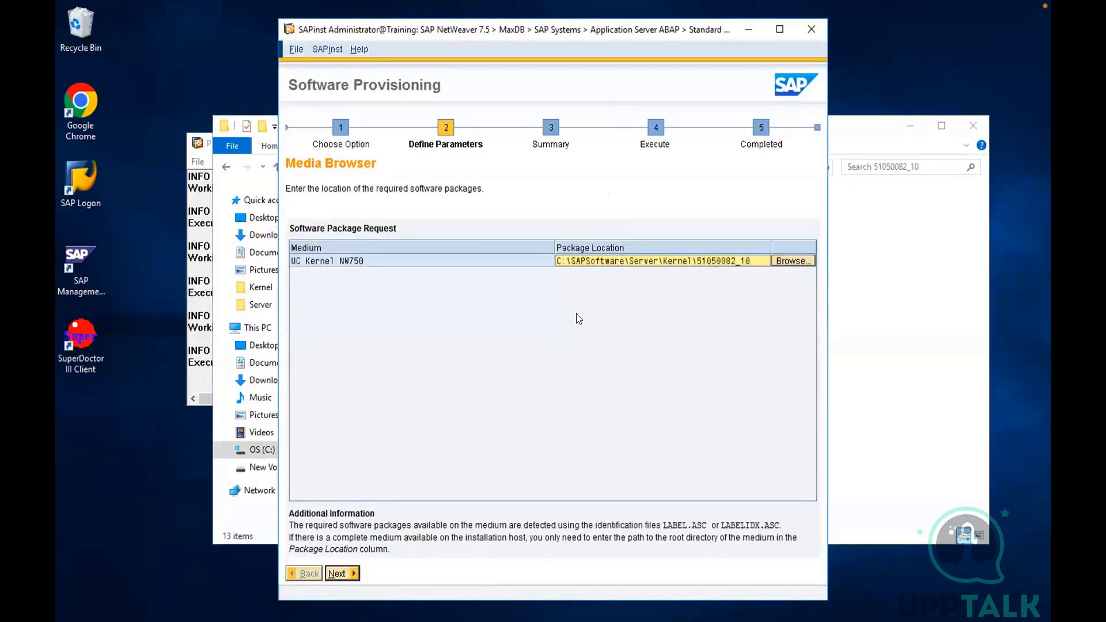
{"action": "left_click", "coordinate": [337, 574]}
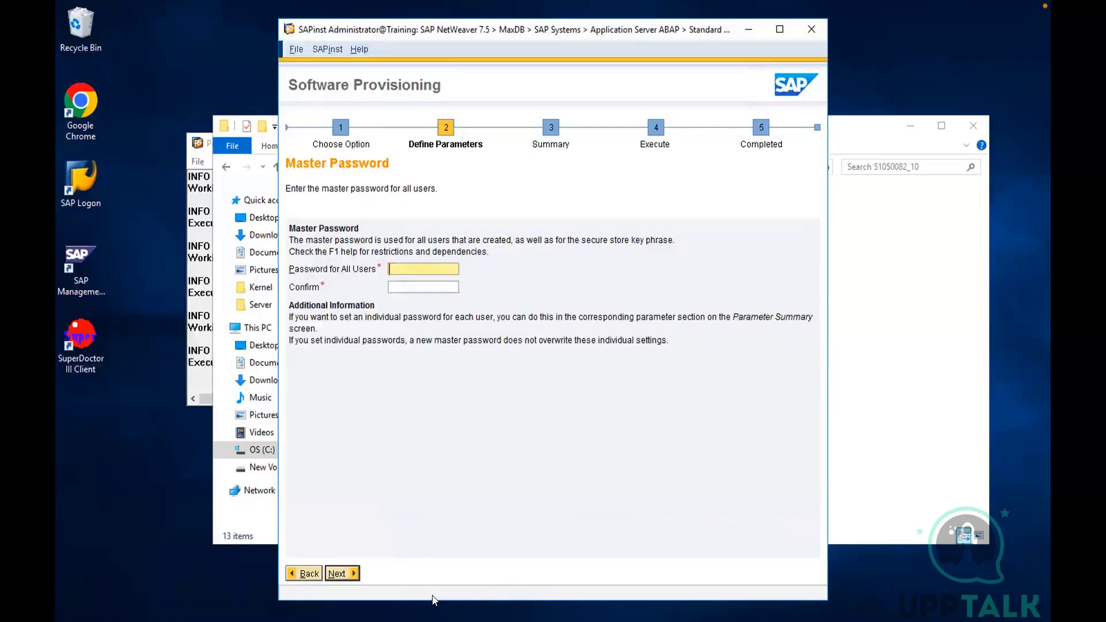
Enter and confirm the master password for all users, and proceed
{"action": "type", "text": "*********"}
{"action": "left_click", "coordinate": [406, 281]}
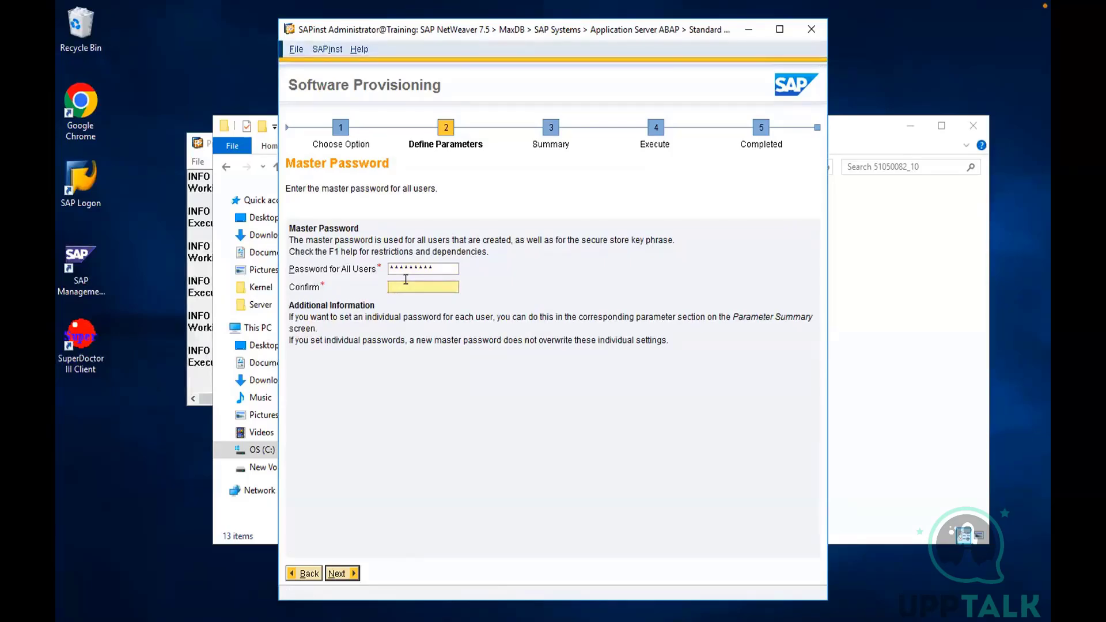
{"action": "type", "text": "*********"}
{"action": "left_click", "coordinate": [339, 572]}
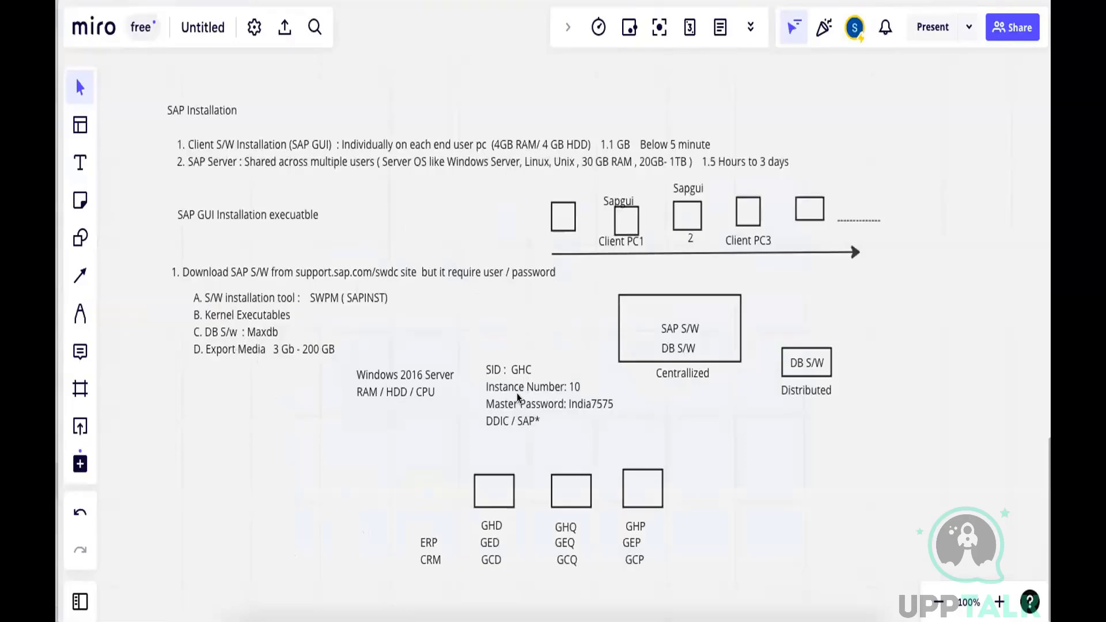
Switch from Miro back to the SAP installer and accept GHC as the database ID
{"action": "key", "text": "super+Tab"}
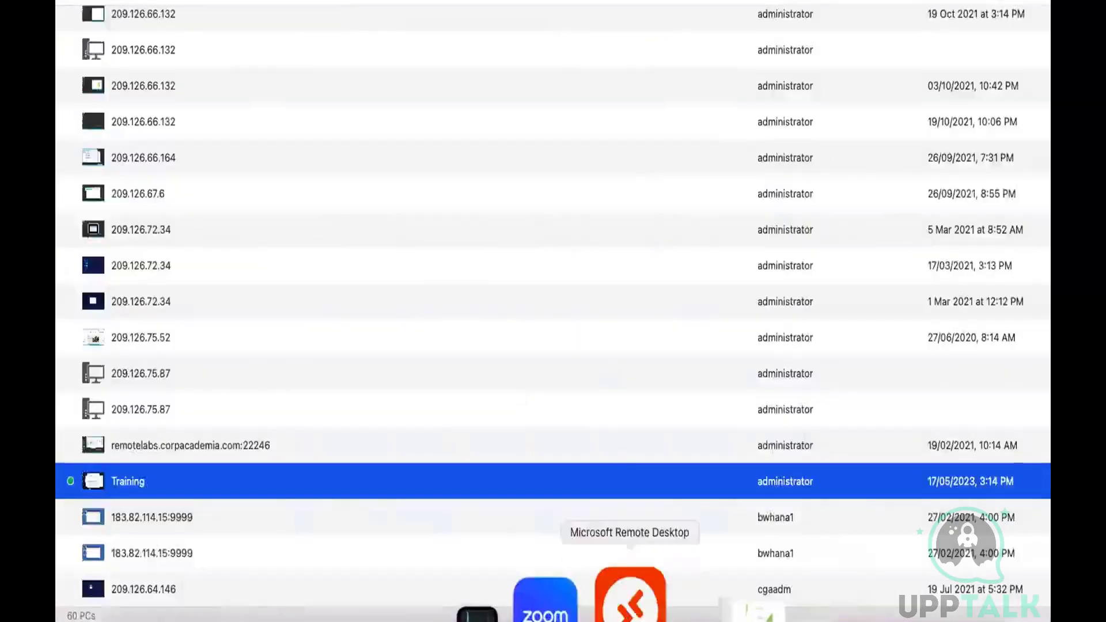
{"action": "left_click", "coordinate": [637, 601]}
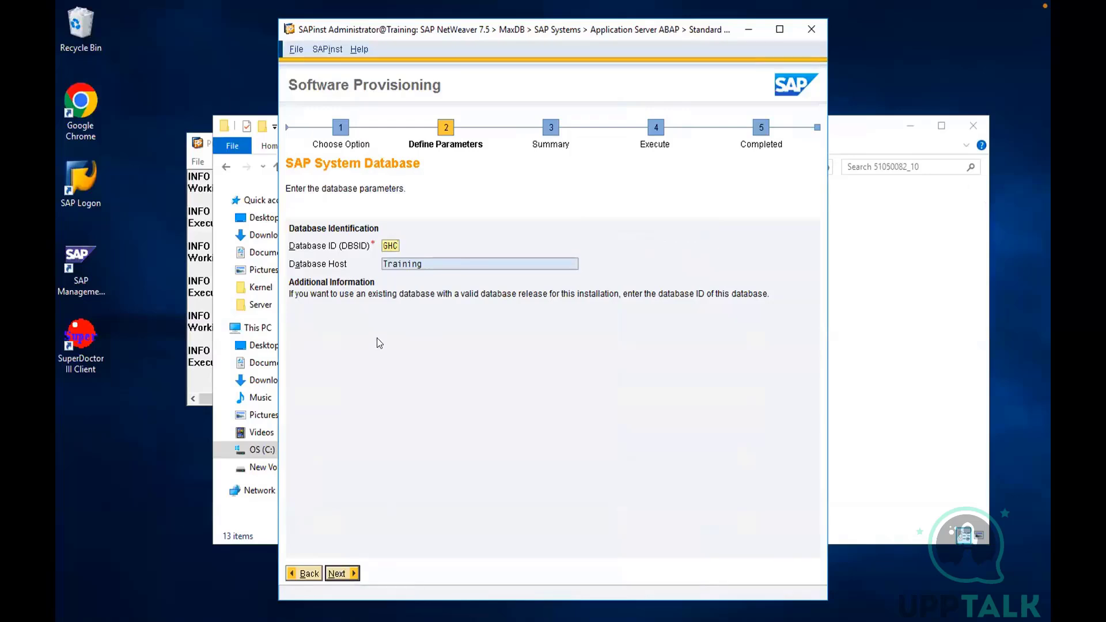
{"action": "left_click", "coordinate": [336, 573]}
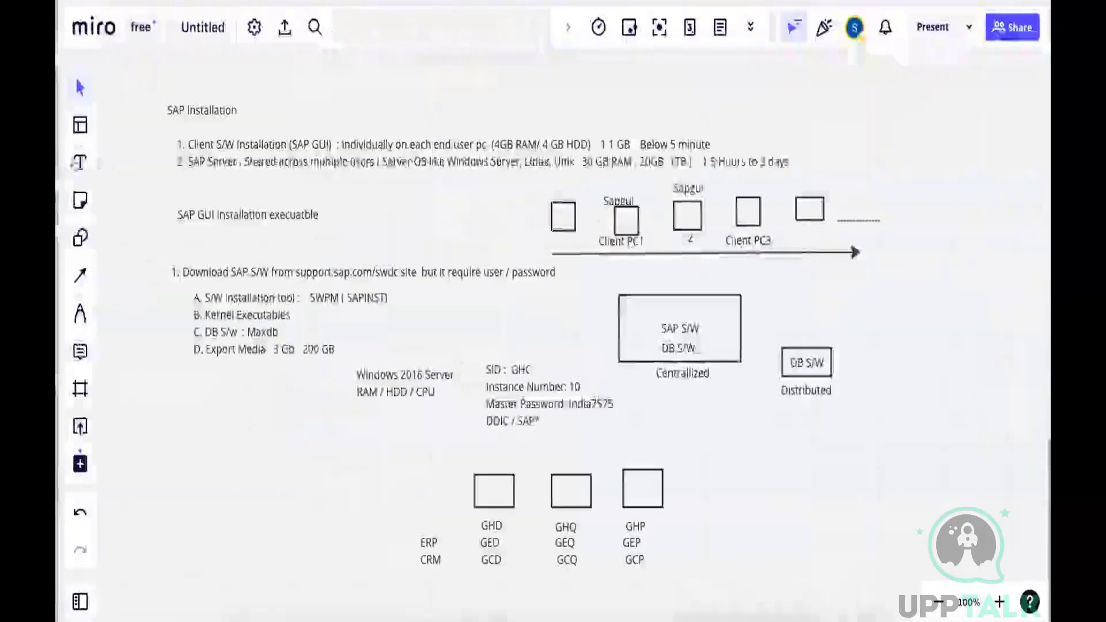
On the Miro board, add the label "ServerA" below the Centrallized caption
{"action": "left_click", "coordinate": [678, 388]}
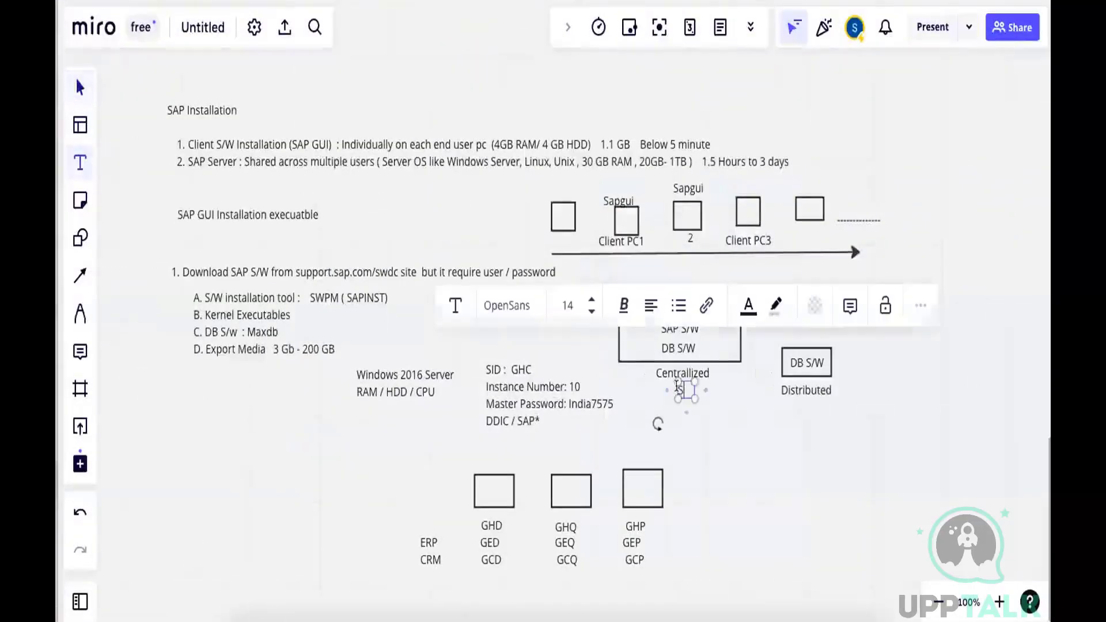
{"action": "type", "text": "Server"}
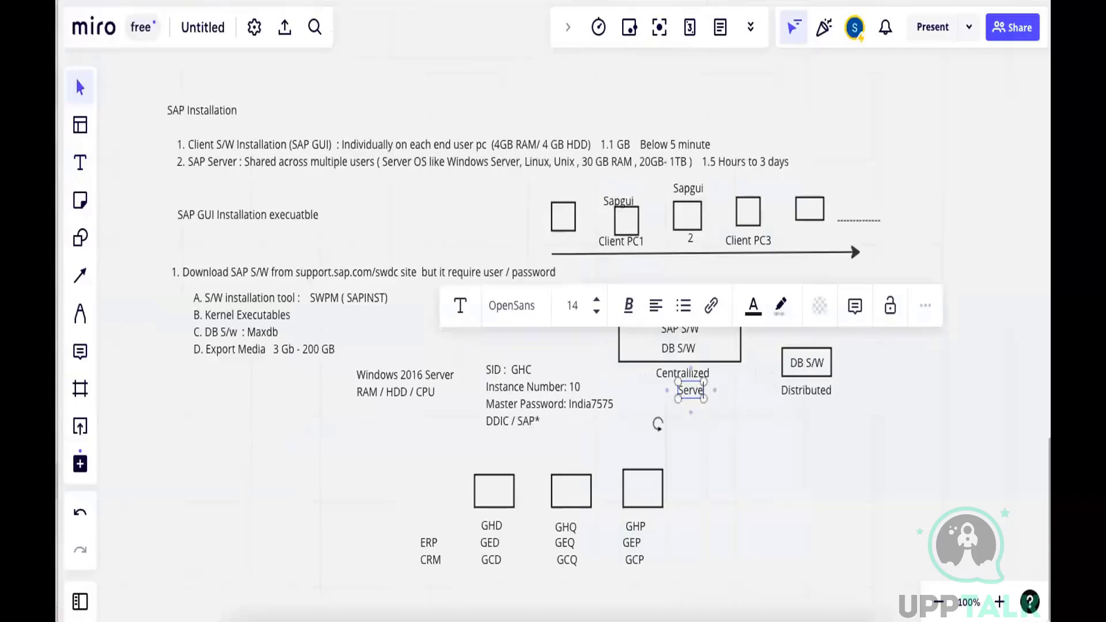
{"action": "type", "text": "A"}
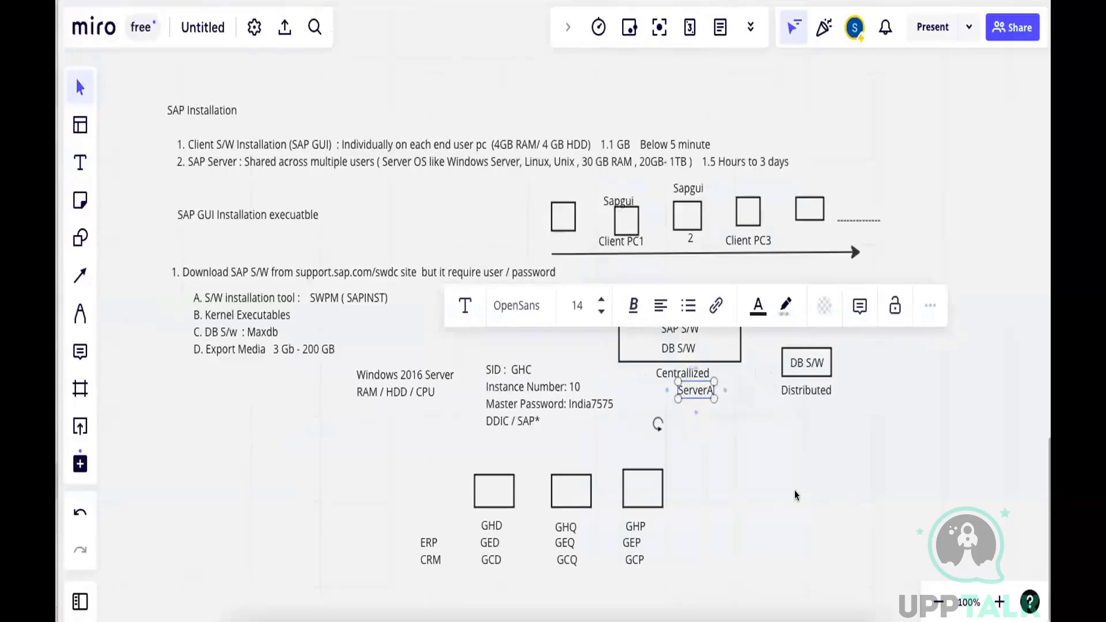
Duplicate the ServerA label, place the copy below the Distributed caption, and change its text to "ServerB"
{"action": "left_click", "coordinate": [692, 408]}
{"action": "left_click", "coordinate": [689, 394]}
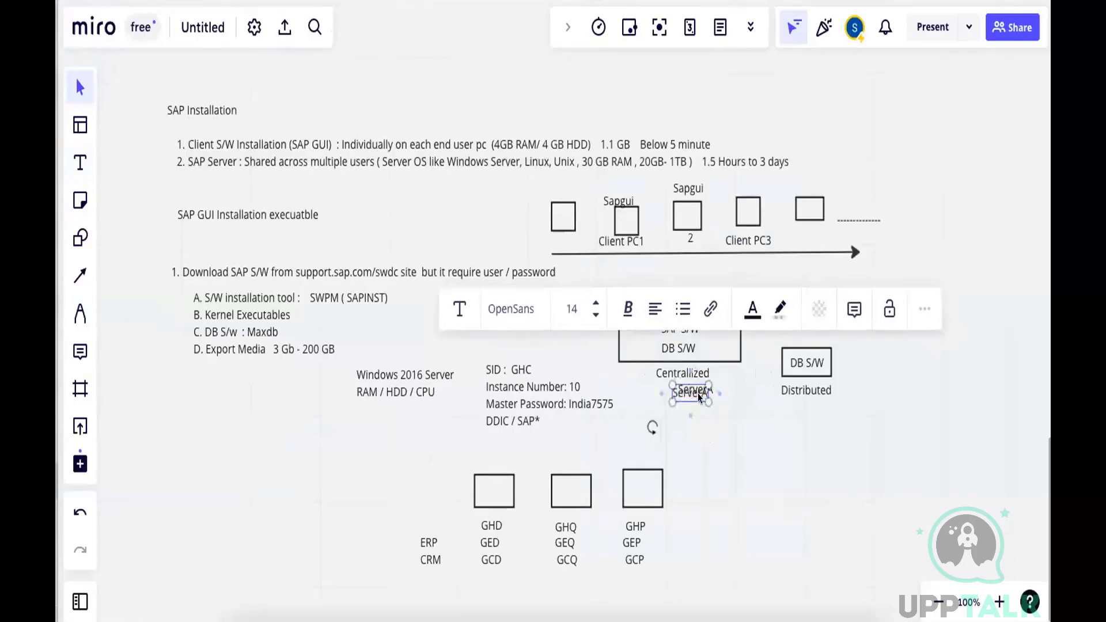
{"action": "left_click_drag", "start_coordinate": [690, 394], "coordinate": [817, 411]}
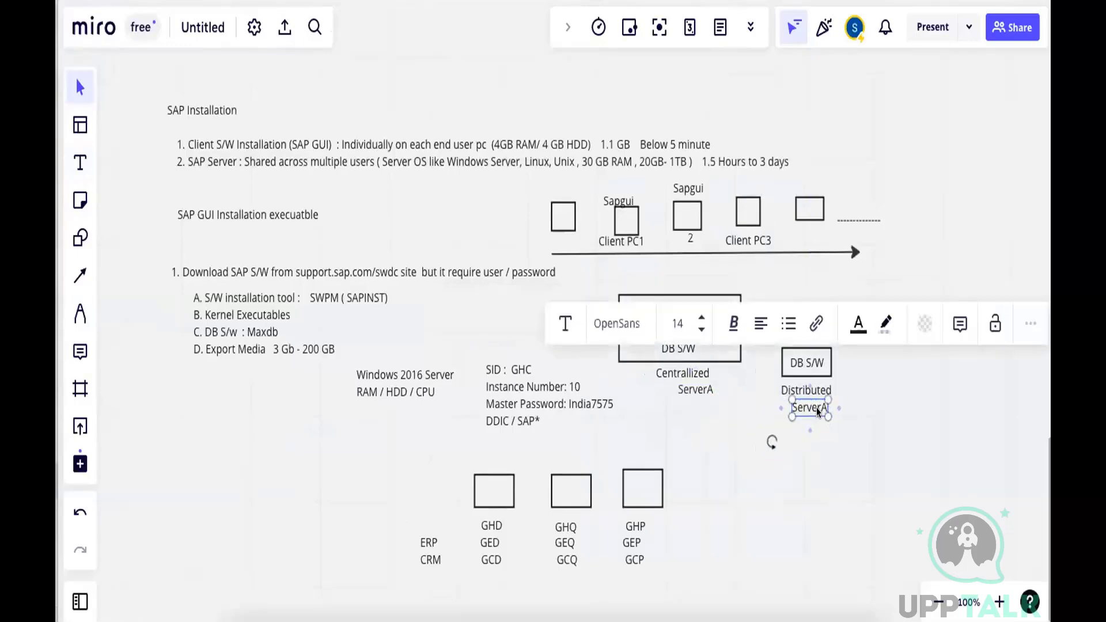
{"action": "double_click", "coordinate": [819, 408]}
{"action": "type", "text": "ServerB"}
{"action": "left_click", "coordinate": [858, 437]}
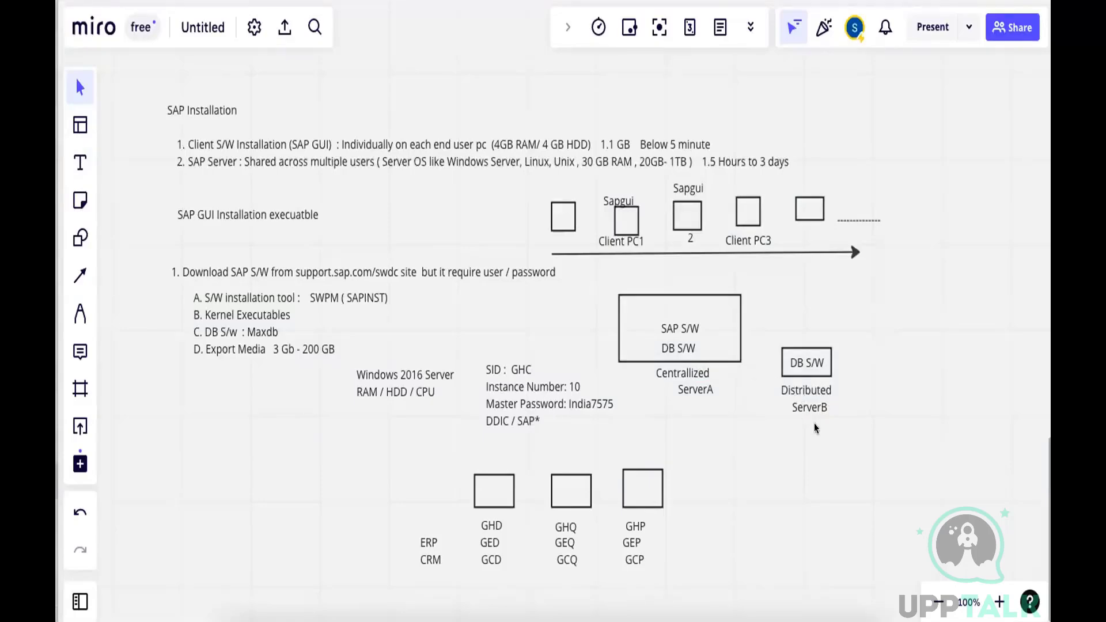
Switch back to the SAP installer and continue without repeating the prerequisite checks
{"action": "key", "text": "super+Tab"}
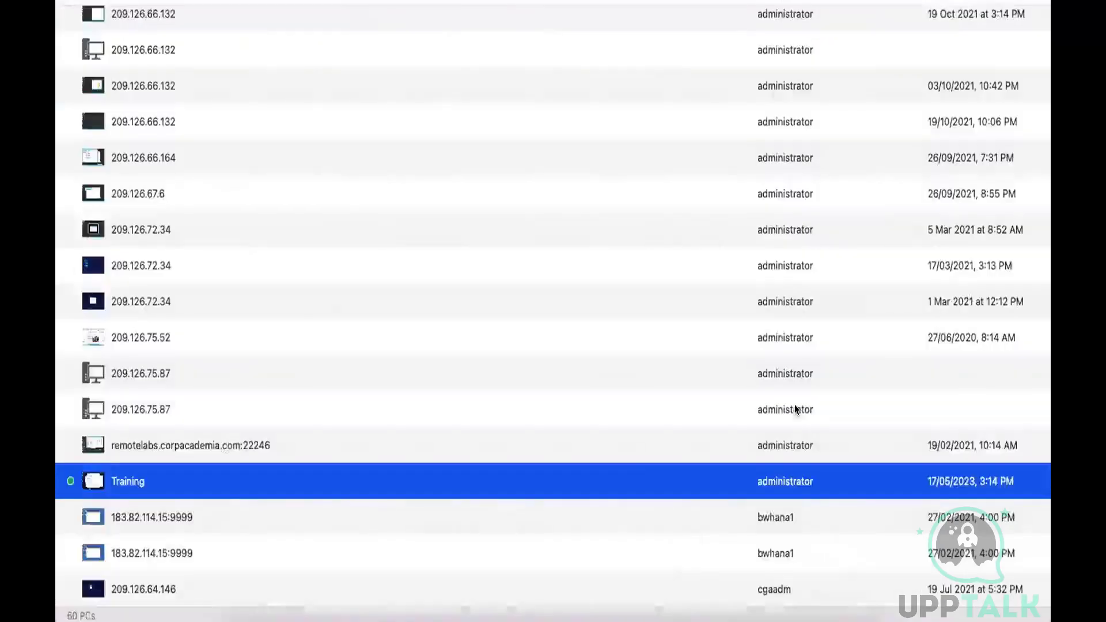
{"action": "left_click", "coordinate": [631, 600]}
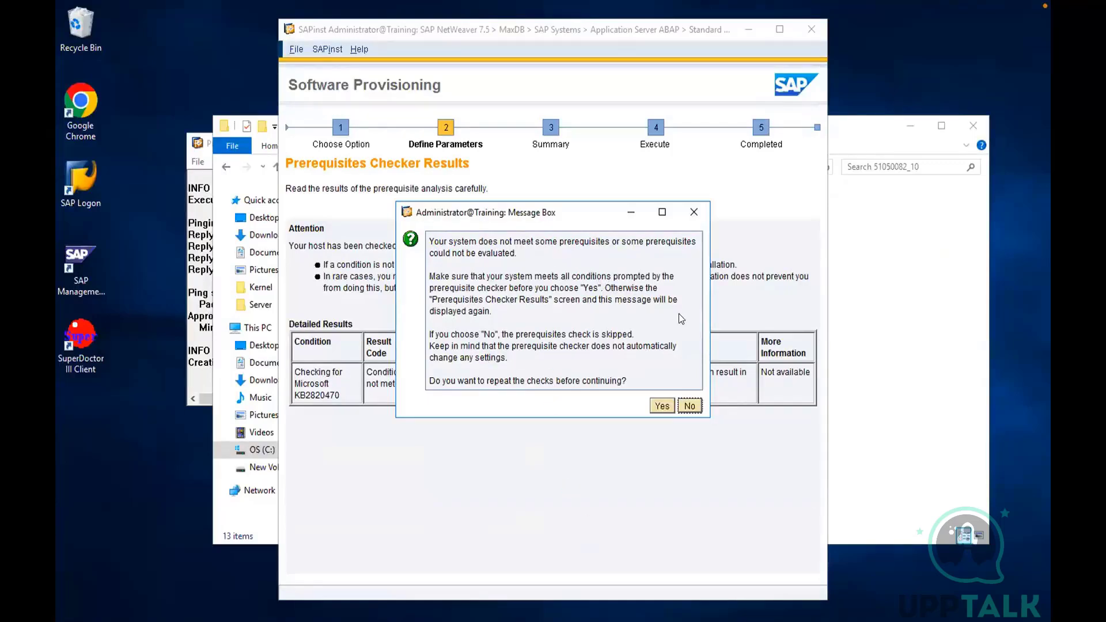
{"action": "left_click", "coordinate": [691, 408]}
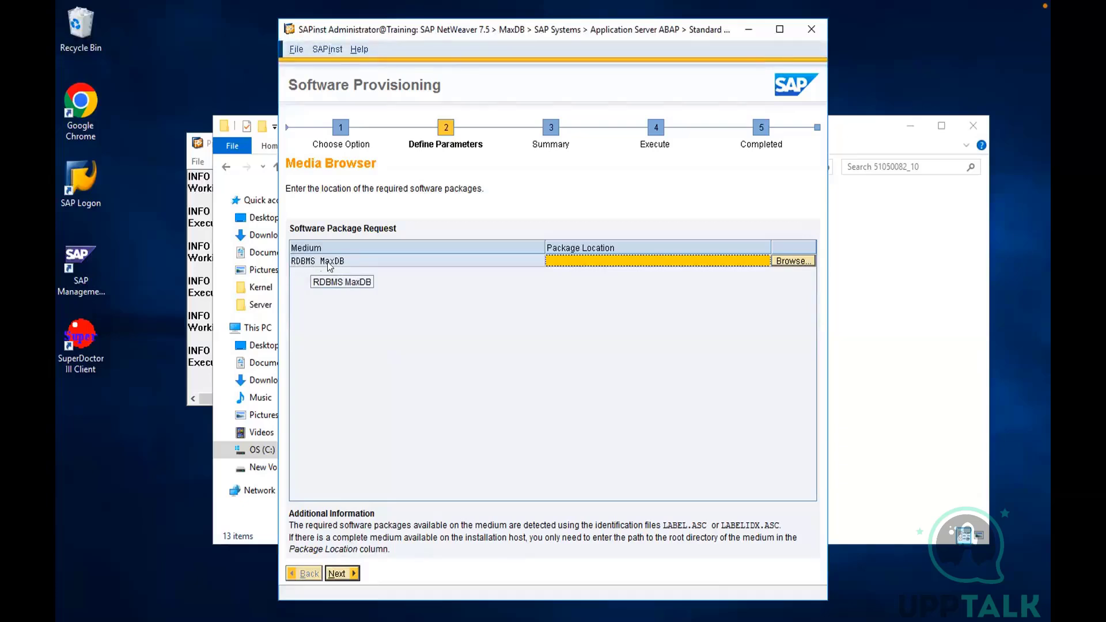
In File Explorer, open the MaxDB_7.9_RDBMS___SP8_Build_31_ folder under Server\DB\51049570_14 and take its full path
{"action": "left_click", "coordinate": [888, 364]}
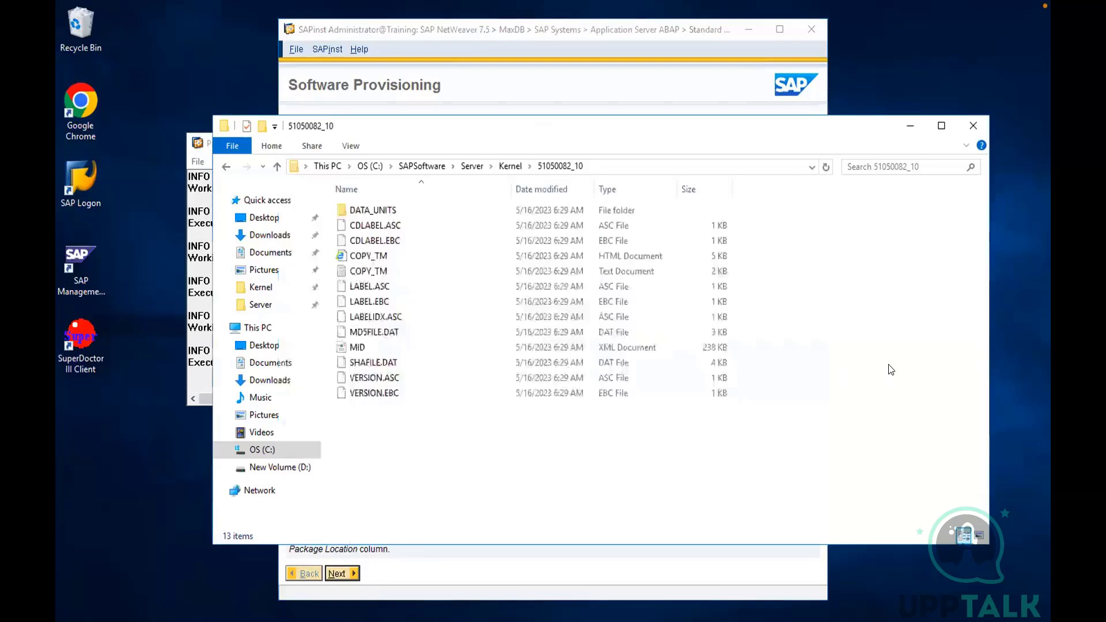
{"action": "left_click", "coordinate": [471, 166]}
{"action": "double_click", "coordinate": [351, 213]}
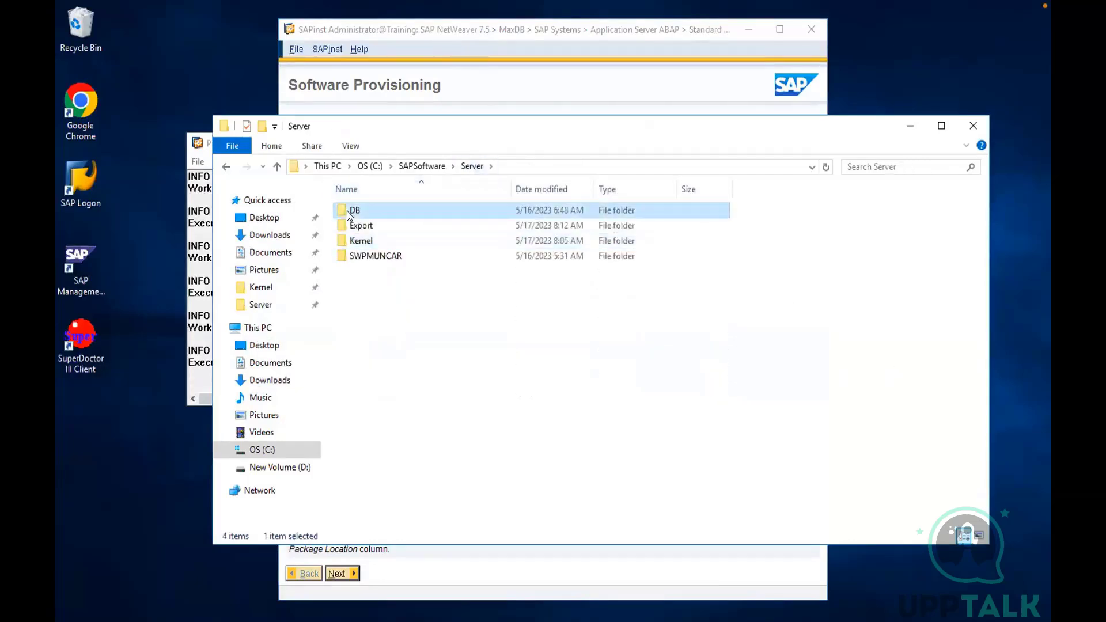
{"action": "double_click", "coordinate": [349, 213]}
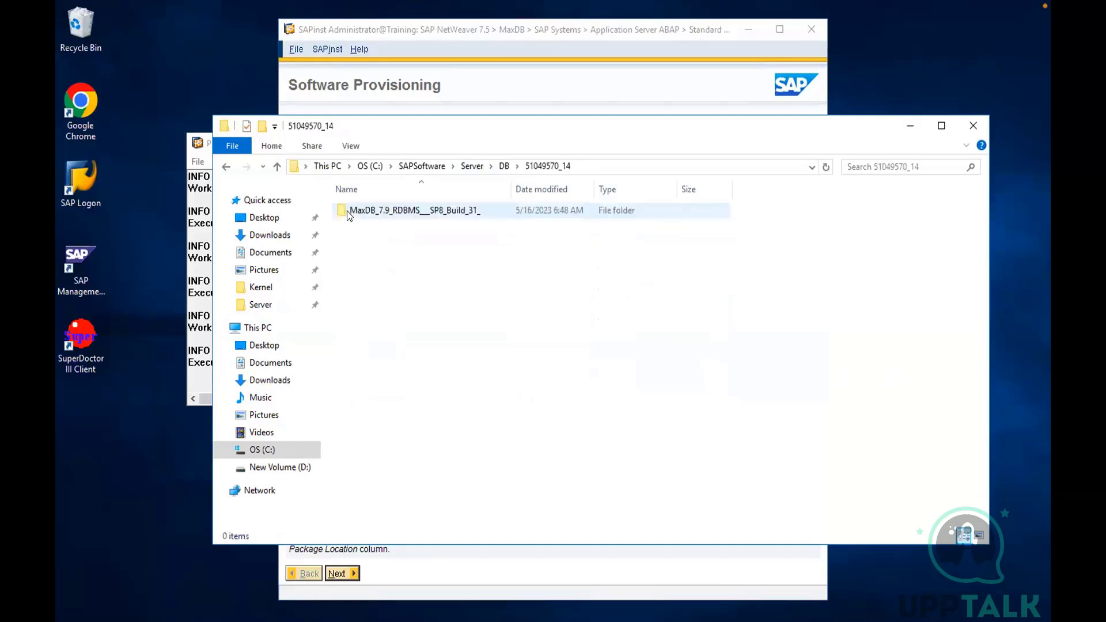
{"action": "double_click", "coordinate": [349, 213]}
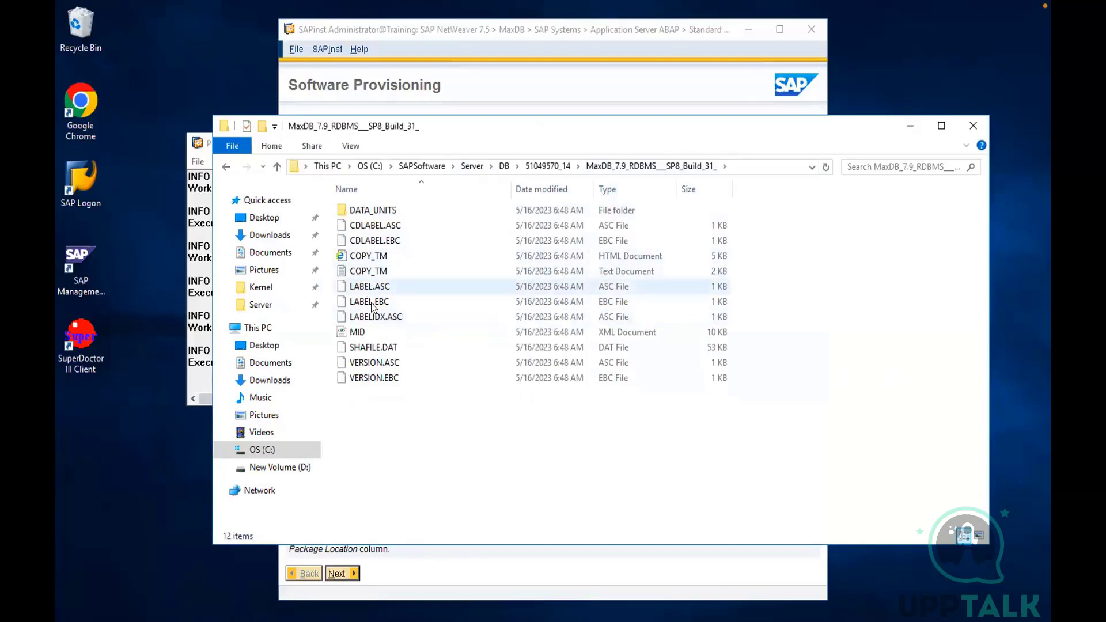
{"action": "left_click", "coordinate": [752, 162]}
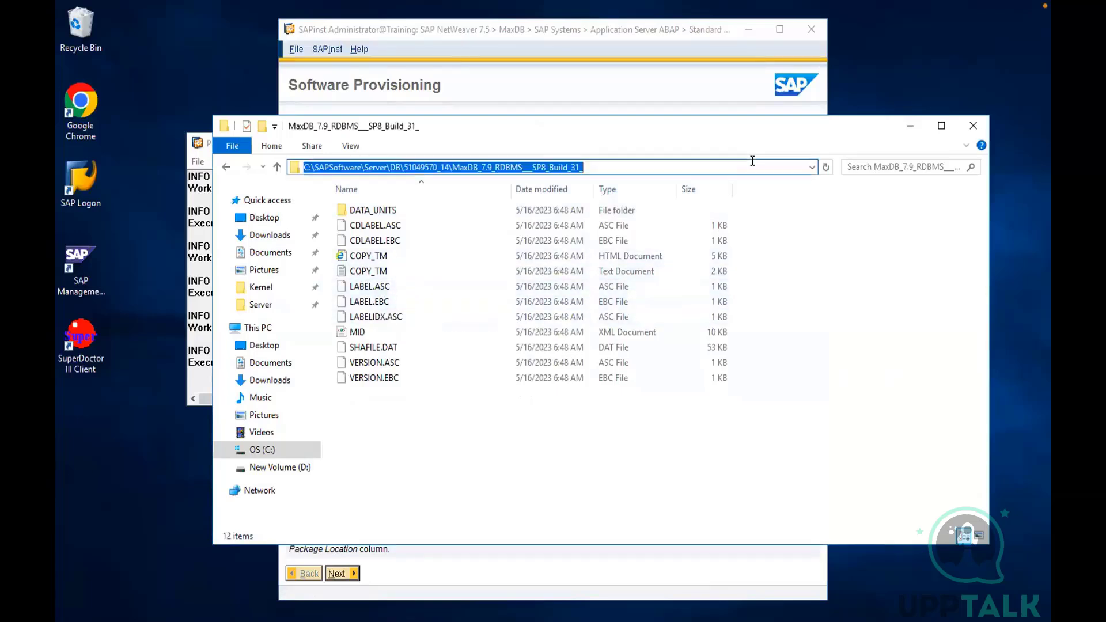
In the SAP installer, set the RDBMS MaxDB package location to the copied MaxDB_7.9_RDBMS___SP8_Build_31_ folder path and continue
{"action": "left_click", "coordinate": [725, 88]}
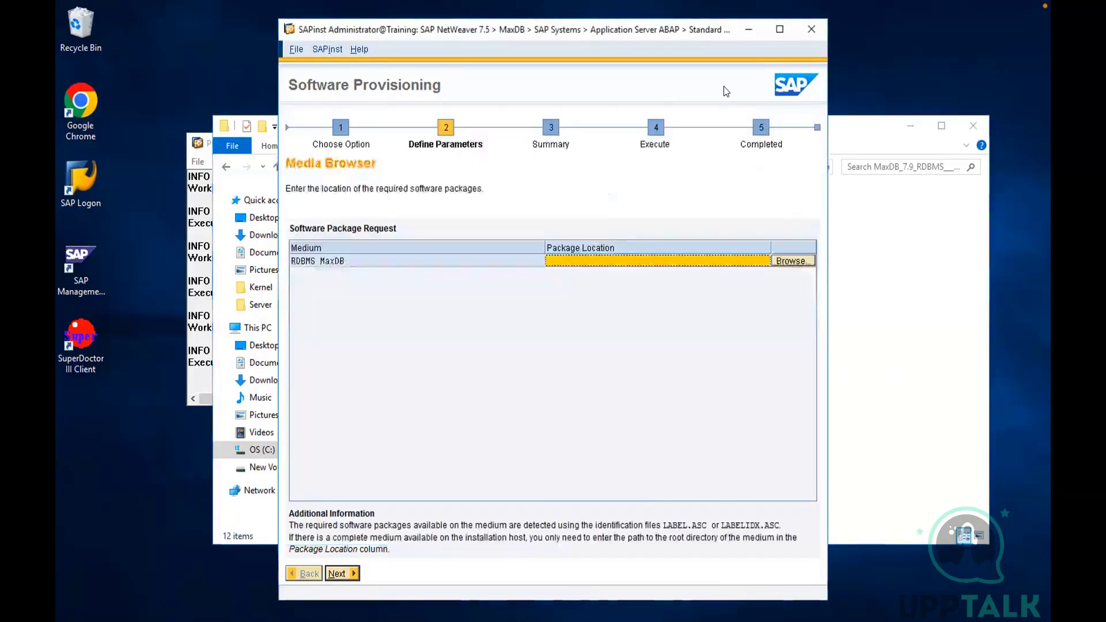
{"action": "left_click", "coordinate": [605, 259]}
{"action": "key", "text": "ctrl+v"}
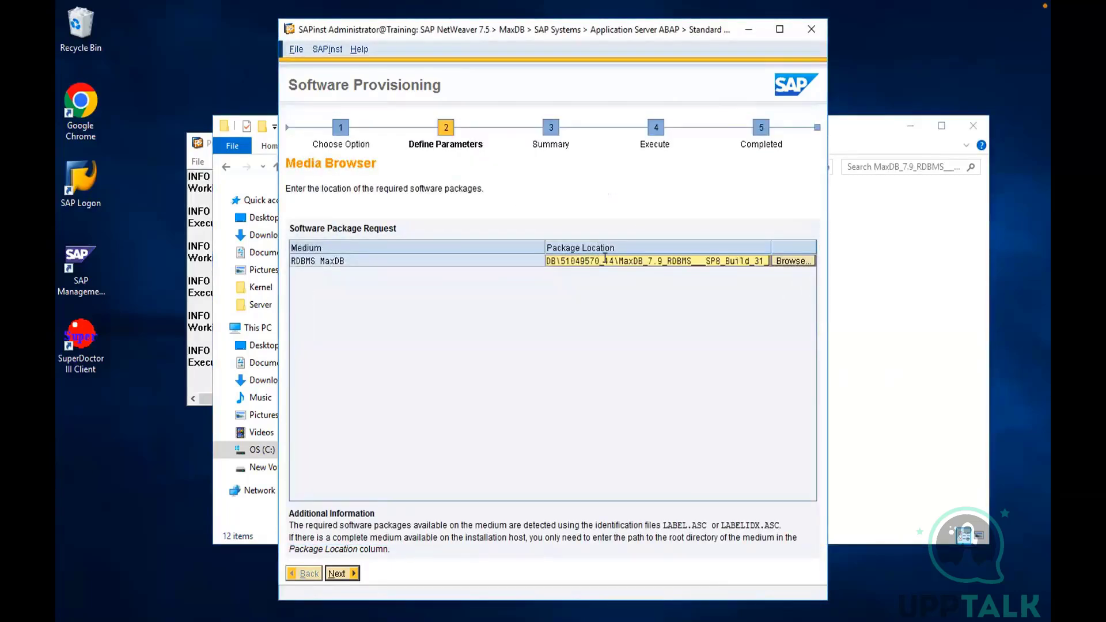
{"action": "left_click", "coordinate": [337, 573]}
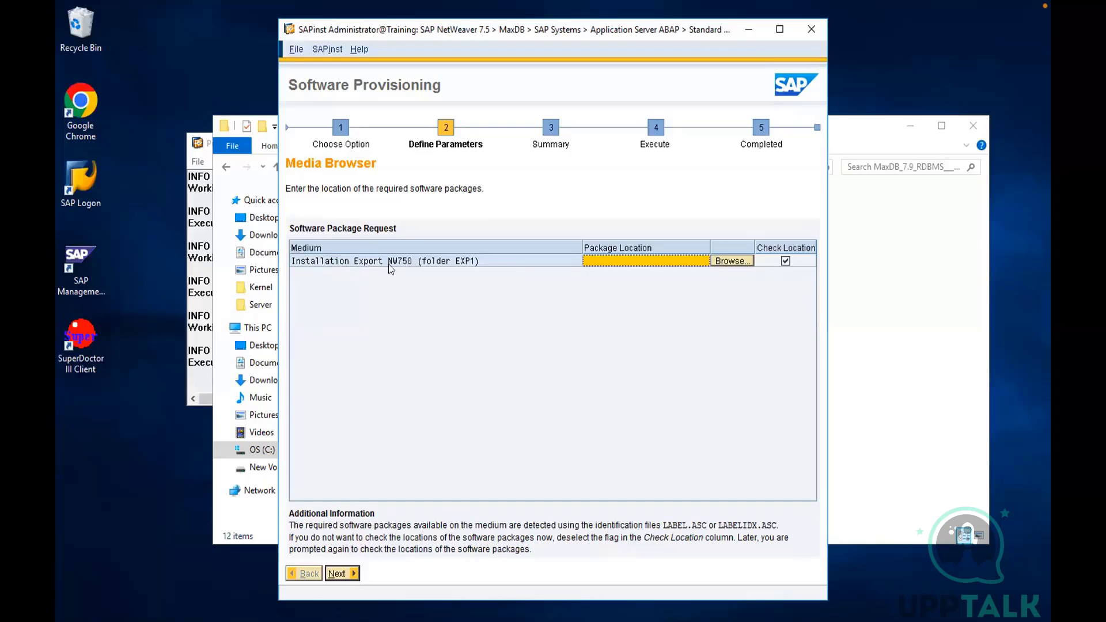
In File Explorer, open the 51050042_3 folder under Downloads\Export and take its full path for the NW750 export
{"action": "left_click", "coordinate": [364, 263]}
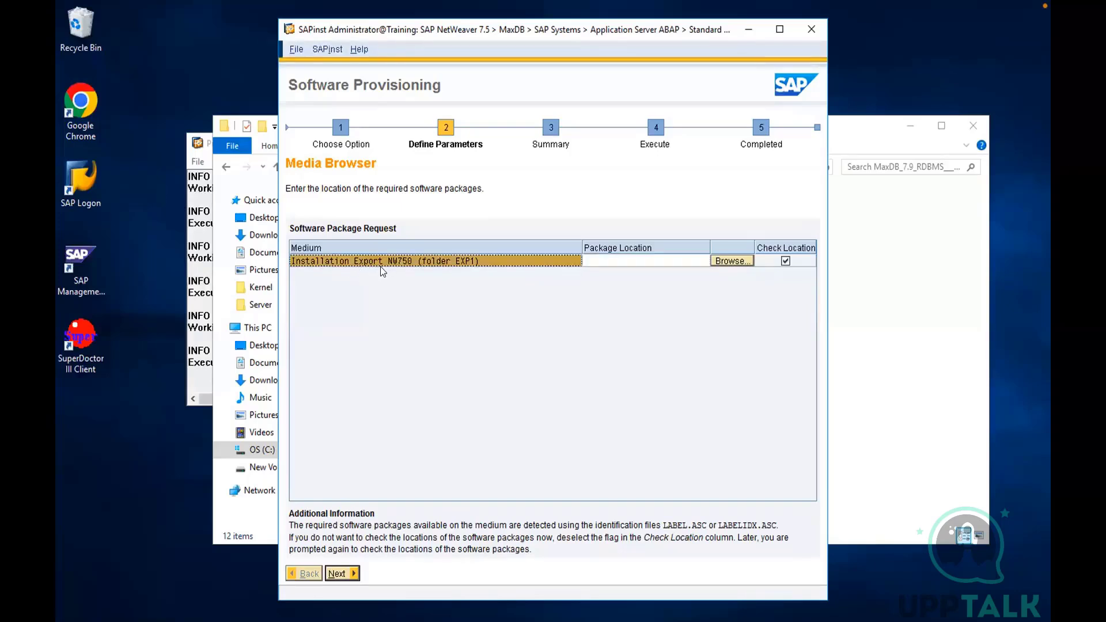
{"action": "left_click", "coordinate": [876, 336]}
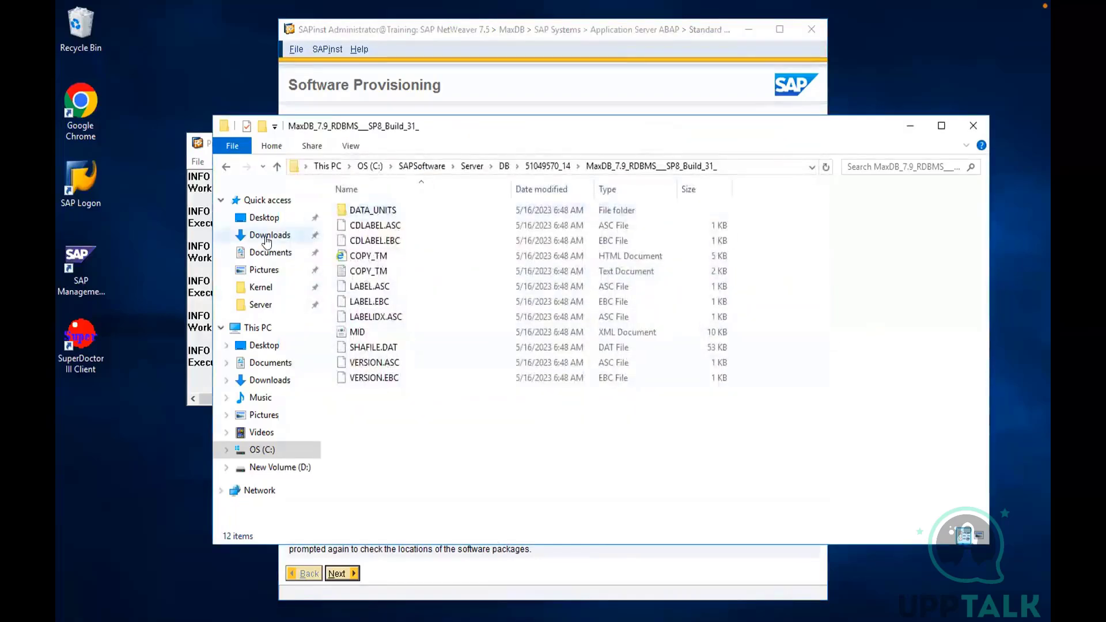
{"action": "left_click", "coordinate": [267, 237]}
{"action": "left_click", "coordinate": [352, 214]}
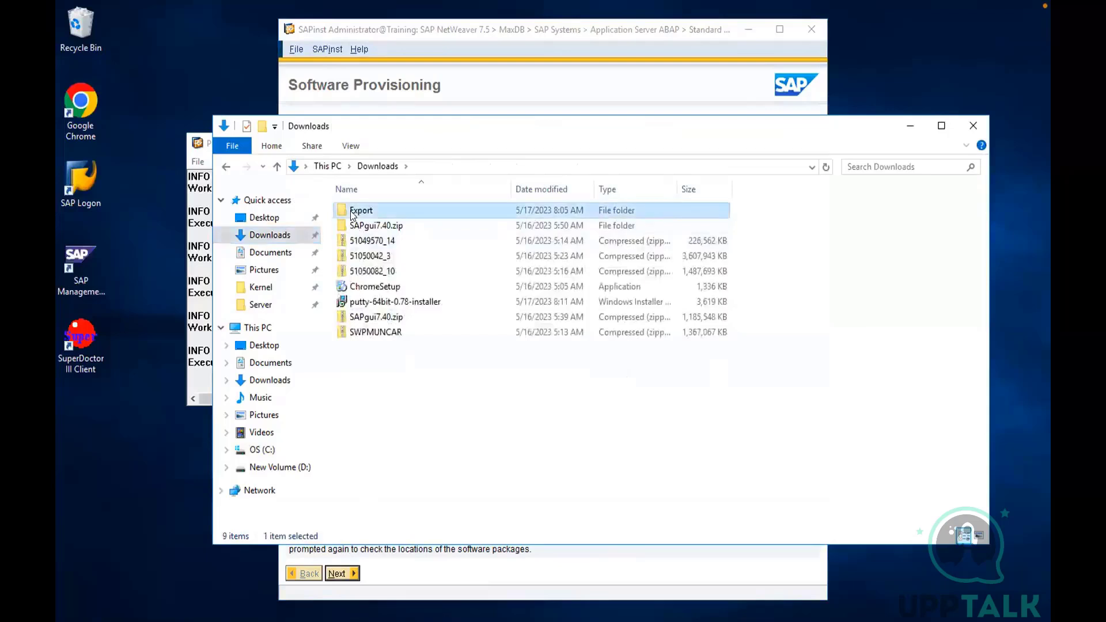
{"action": "double_click", "coordinate": [353, 212]}
{"action": "double_click", "coordinate": [353, 211]}
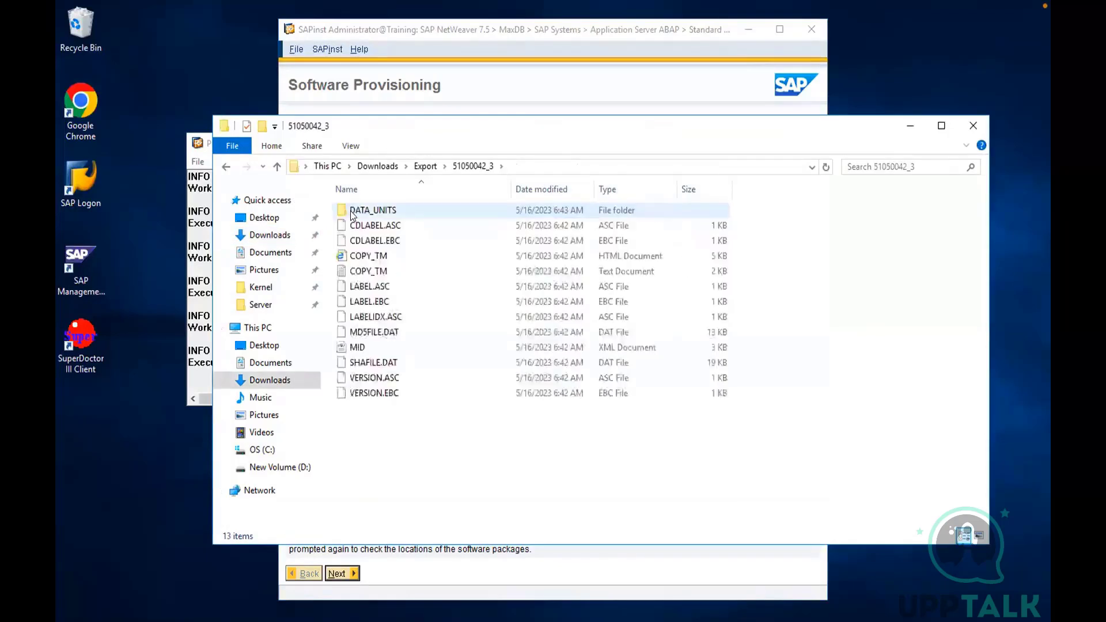
{"action": "left_click", "coordinate": [537, 164]}
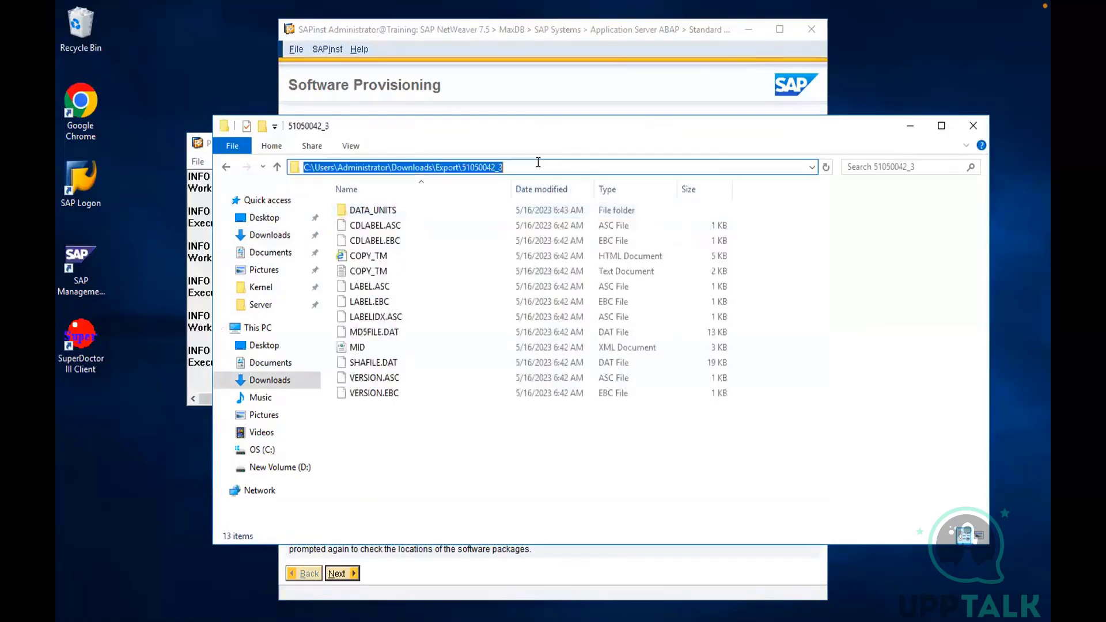
Back in the SAP installer, set the Installation Export NW750 package location to the copied 51050042_3 path and continue
{"action": "left_click", "coordinate": [662, 79]}
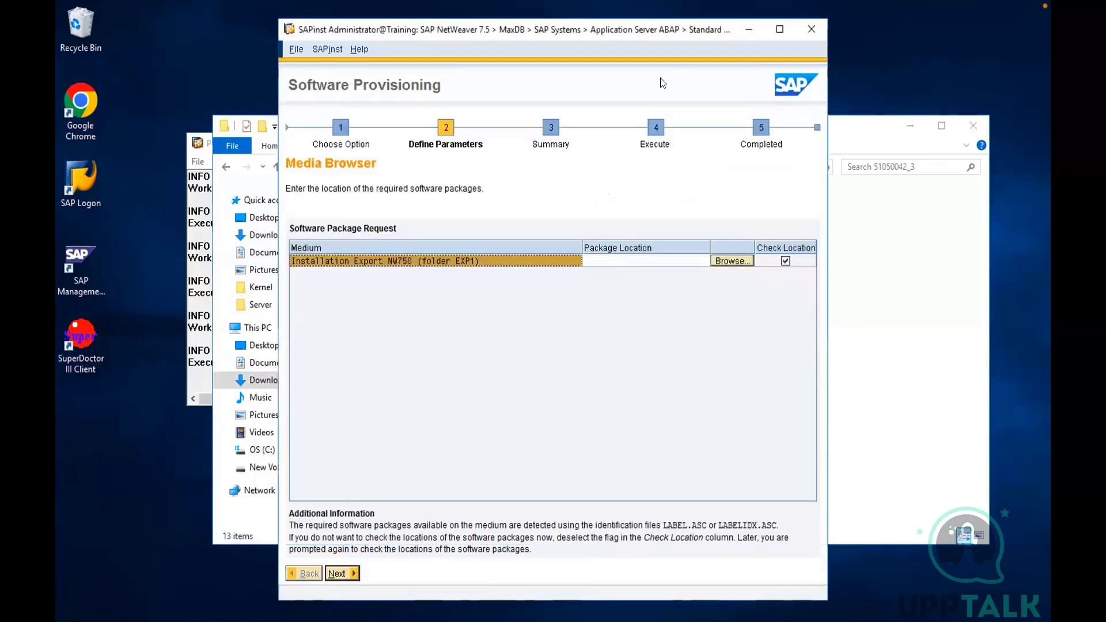
{"action": "left_click", "coordinate": [603, 260]}
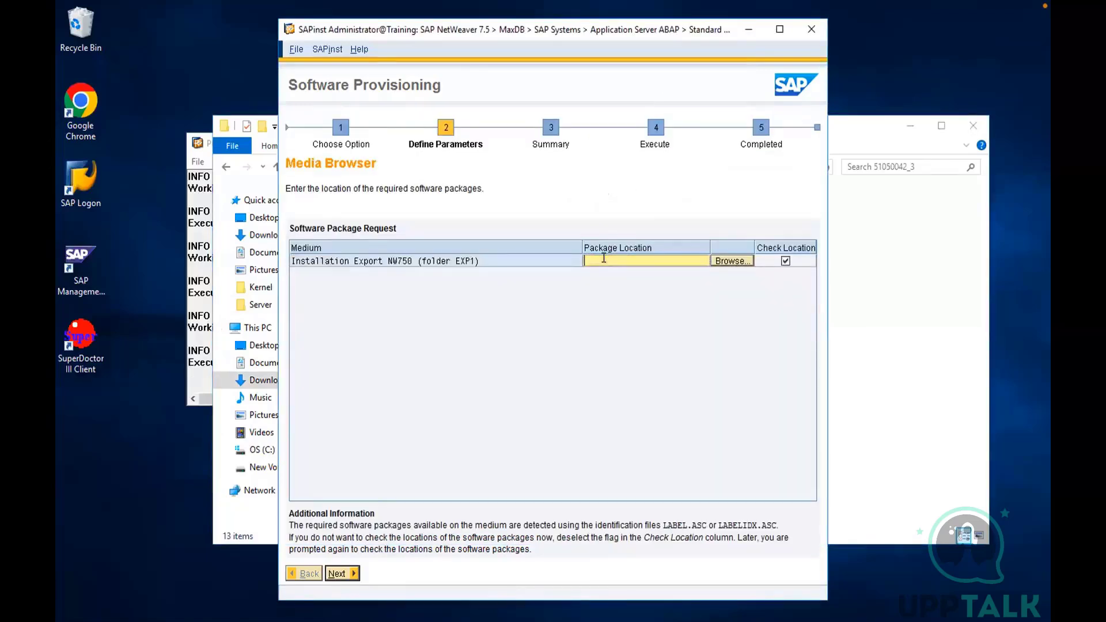
{"action": "key", "text": "ctrl+v"}
{"action": "left_click", "coordinate": [337, 573]}
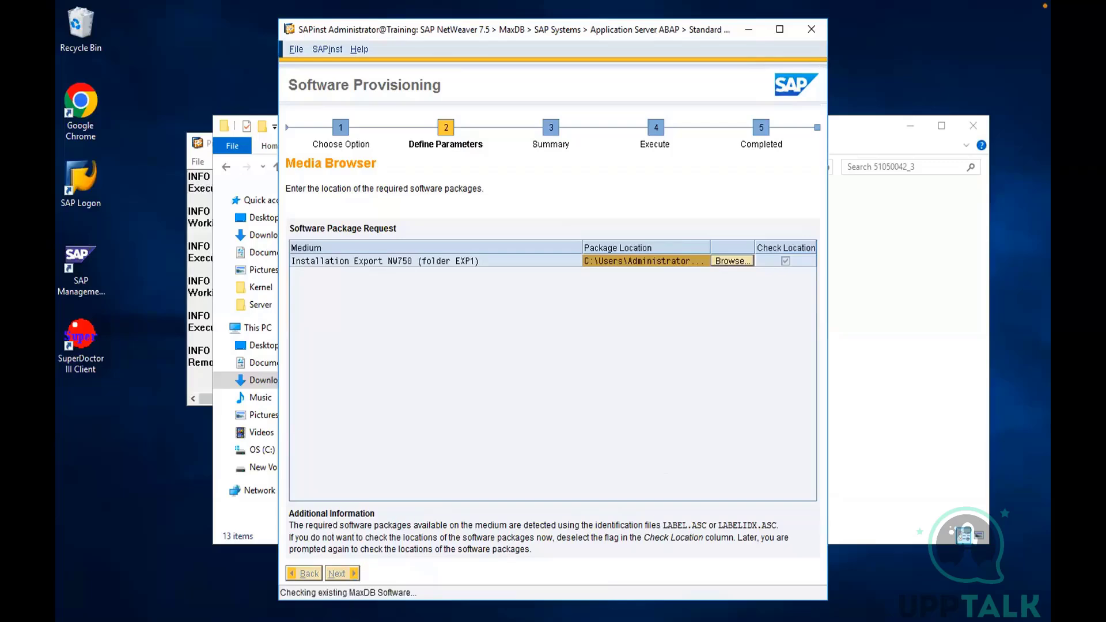
Check the server's memory usage in Task Manager, then minimize it
{"action": "key", "text": "ctrl+shift+Escape"}
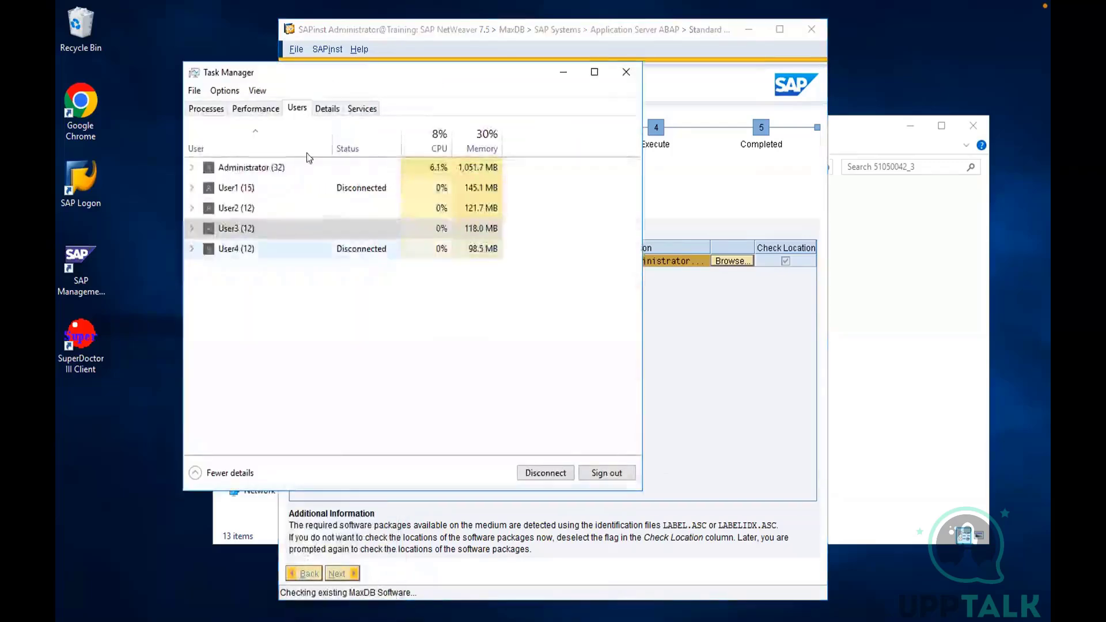
{"action": "left_click", "coordinate": [253, 109]}
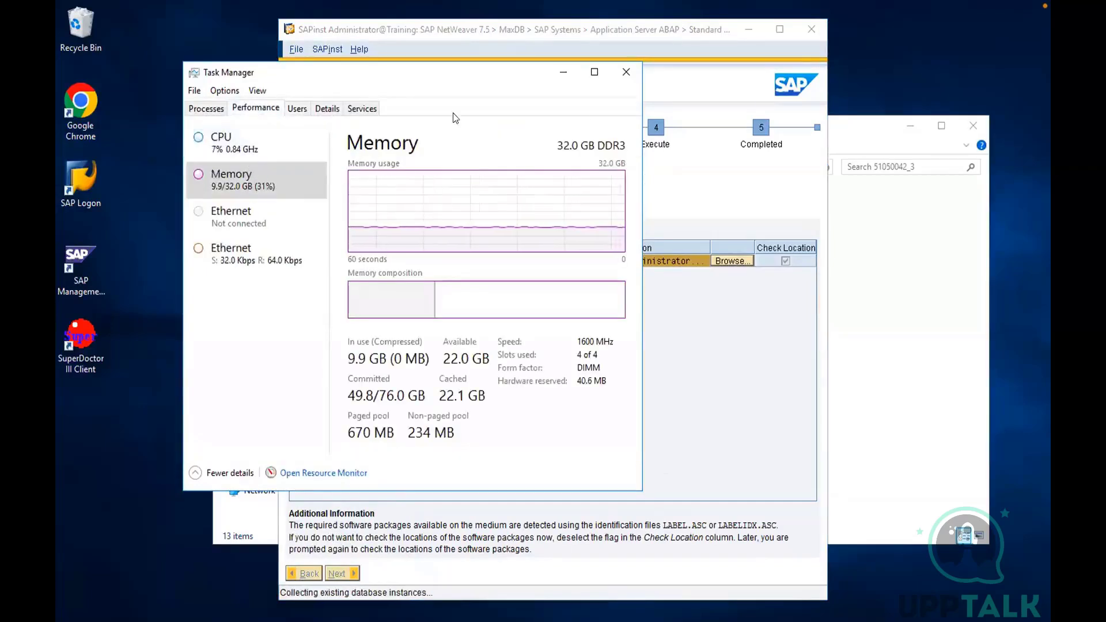
{"action": "left_click", "coordinate": [564, 72]}
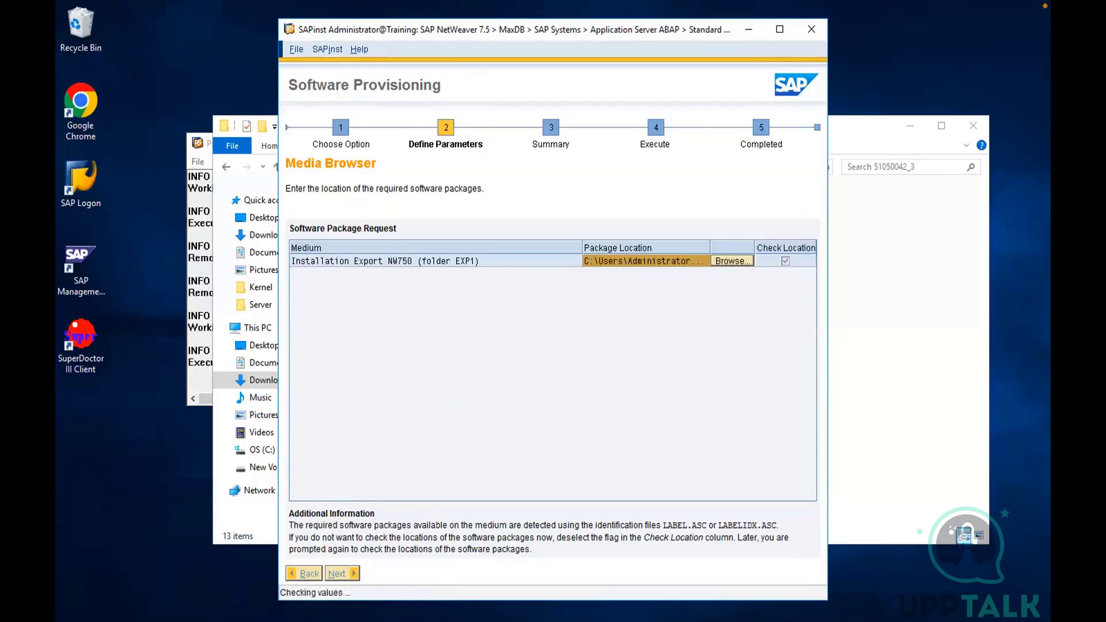
Check the free space on the C: and D: drives in File Explorer, then minimize the window
{"action": "mouse_move", "coordinate": [207, 617]}
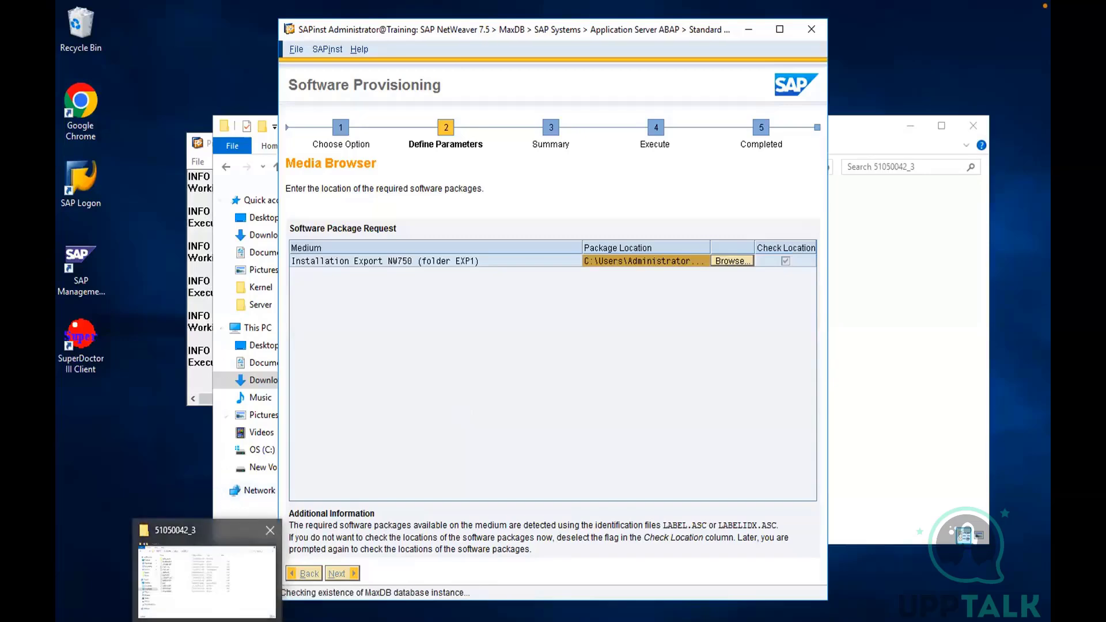
{"action": "left_click", "coordinate": [207, 576]}
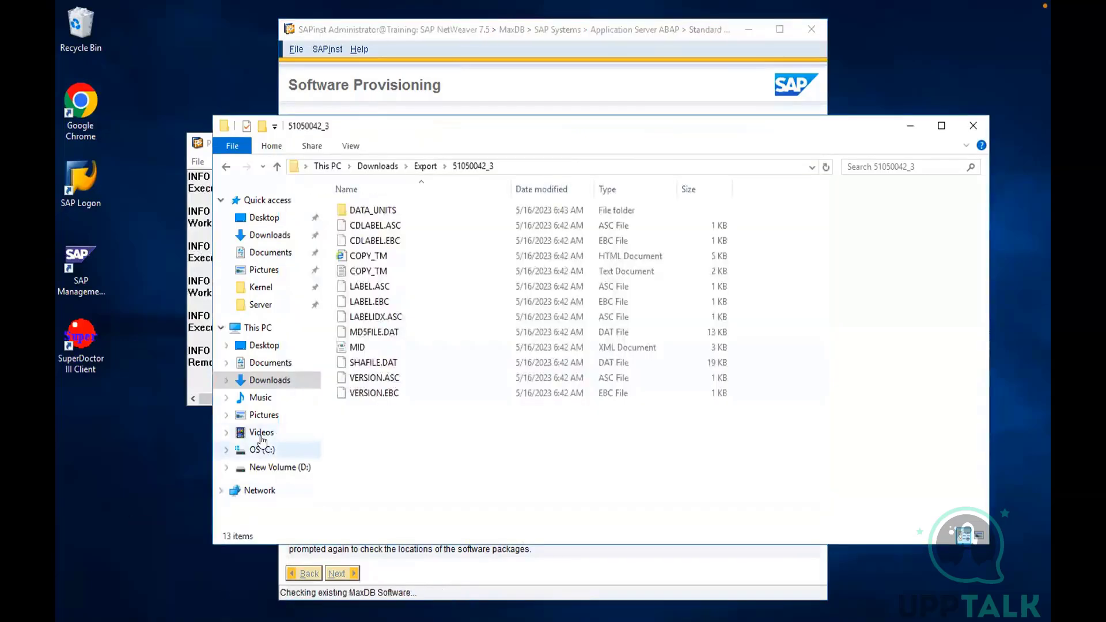
{"action": "left_click", "coordinate": [242, 329]}
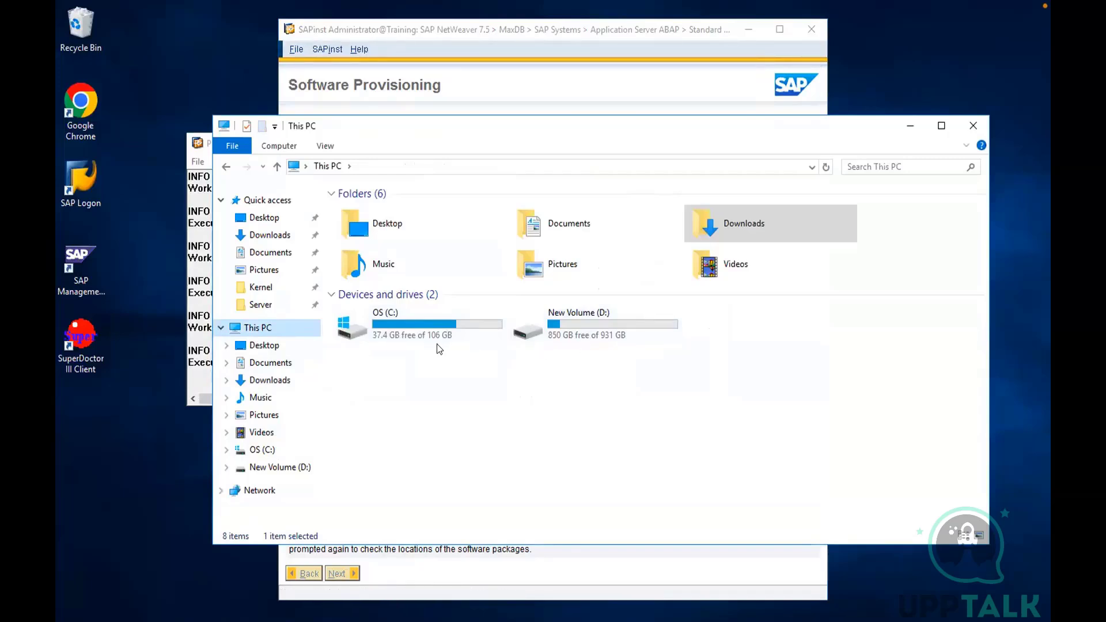
{"action": "left_click", "coordinate": [910, 128]}
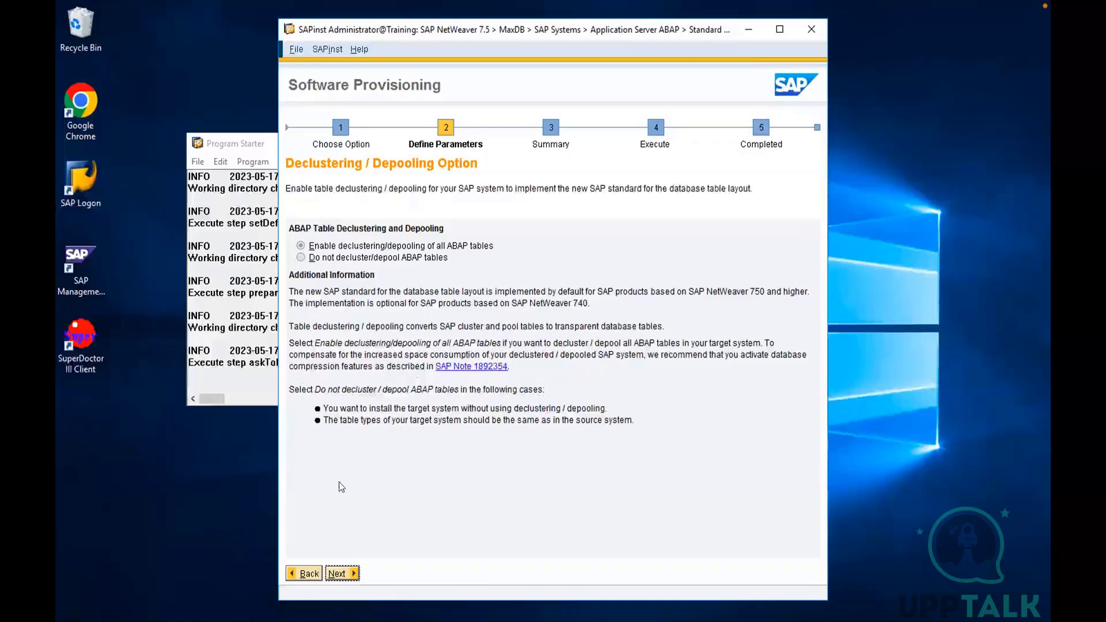
Continue the SAP installer with declustering/depooling of all ABAP tables enabled
{"action": "left_click", "coordinate": [336, 574]}
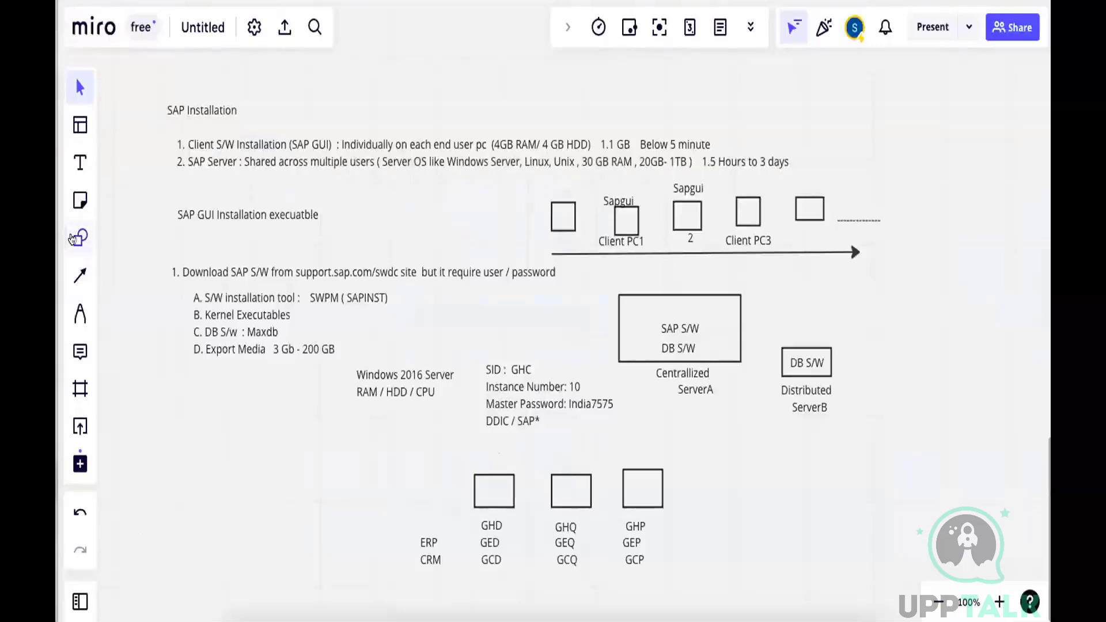
On the Miro board, draw a box labelled "Solman" and another labelled "SLD" beside the GHD, GHQ and GHP boxes
{"action": "left_click", "coordinate": [80, 238]}
{"action": "left_click_drag", "start_coordinate": [308, 466], "coordinate": [362, 489]}
{"action": "type", "text": "Solman"}
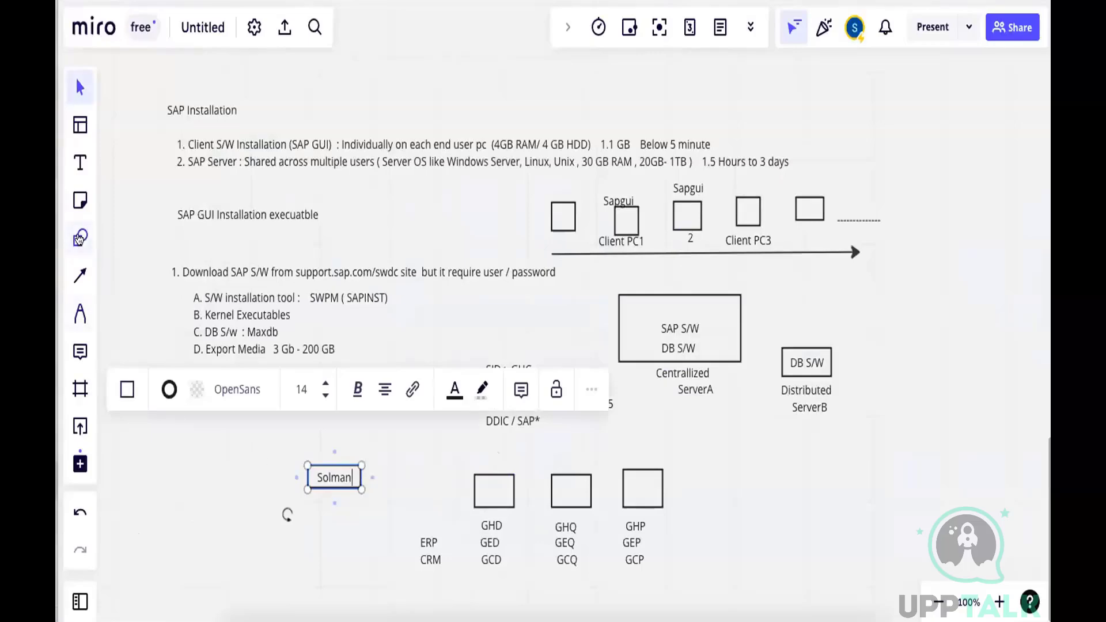
{"action": "type", "text": "s"}
{"action": "left_click_drag", "start_coordinate": [389, 430], "coordinate": [425, 461]}
{"action": "type", "text": "SL"}
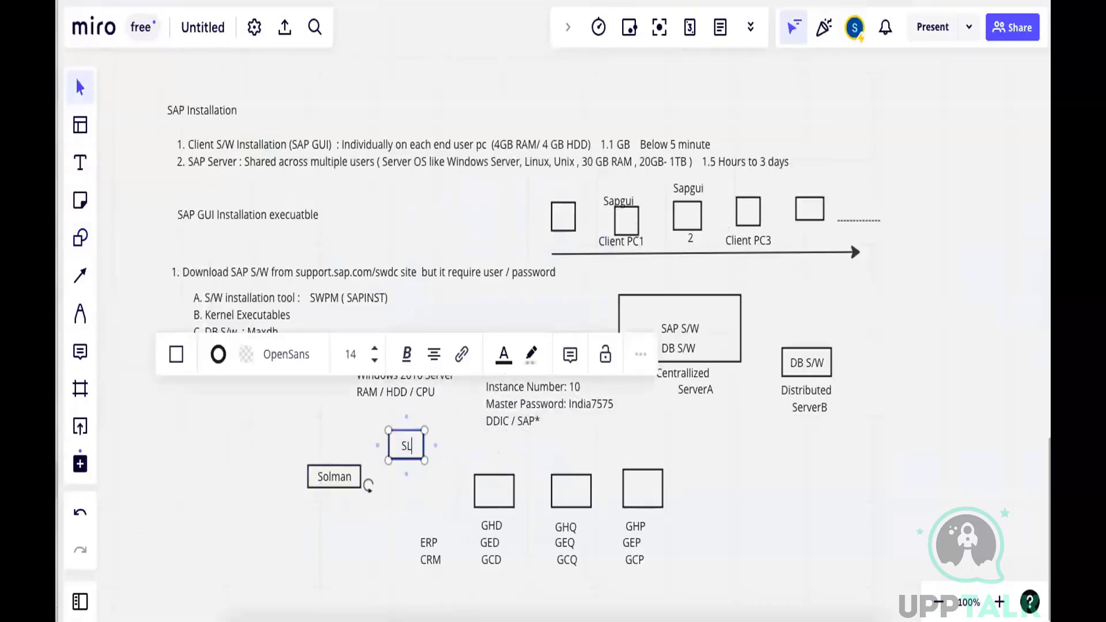
{"action": "type", "text": "D"}
{"action": "key", "text": "Escape"}
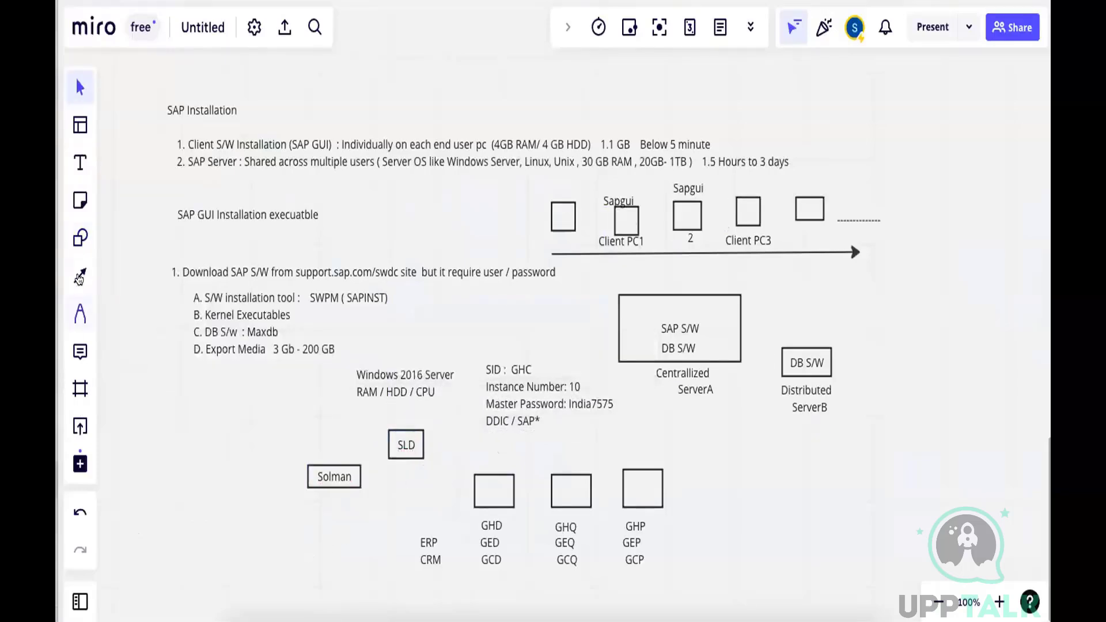
Draw arrows from the GHD and GHQ boxes to the SLD box, and from SLD to the Solman box
{"action": "left_click", "coordinate": [80, 276]}
{"action": "left_click_drag", "start_coordinate": [478, 473], "coordinate": [426, 446]}
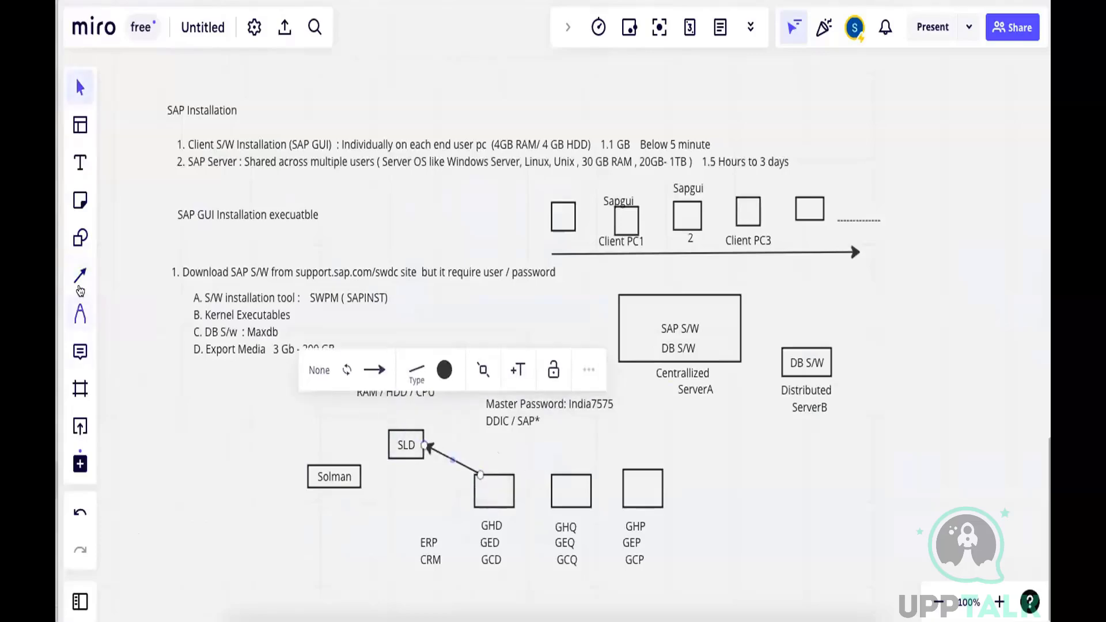
{"action": "left_click", "coordinate": [79, 277]}
{"action": "mouse_move", "coordinate": [553, 475]}
{"action": "left_mouse_down"}
{"action": "mouse_move", "coordinate": [451, 439]}
{"action": "mouse_move", "coordinate": [426, 444]}
{"action": "left_mouse_up"}
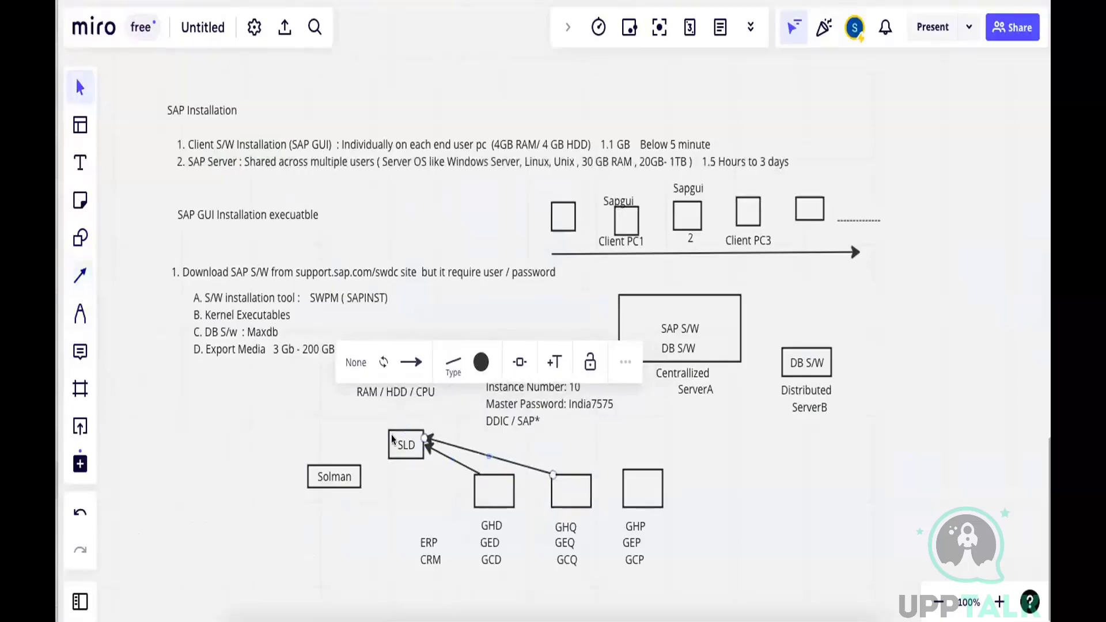
{"action": "left_click", "coordinate": [80, 277]}
{"action": "left_click_drag", "start_coordinate": [389, 453], "coordinate": [362, 477]}
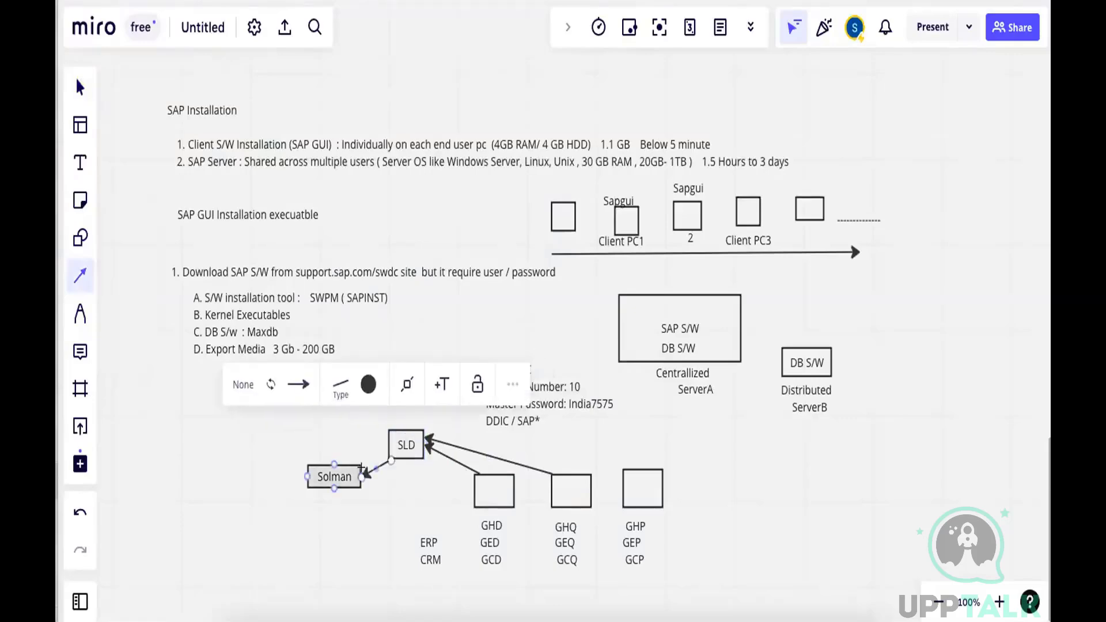
{"action": "left_click", "coordinate": [340, 537]}
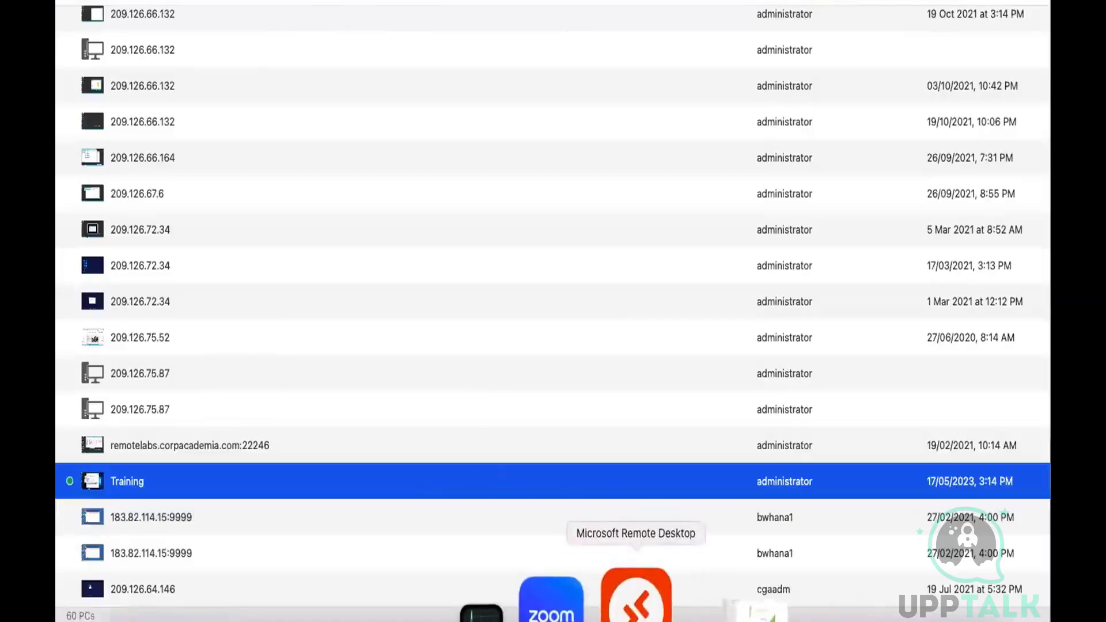
Switch back to the SAP installer, continue with no SLD destination, and choose the default key for the secure storage
{"action": "left_click", "coordinate": [634, 598]}
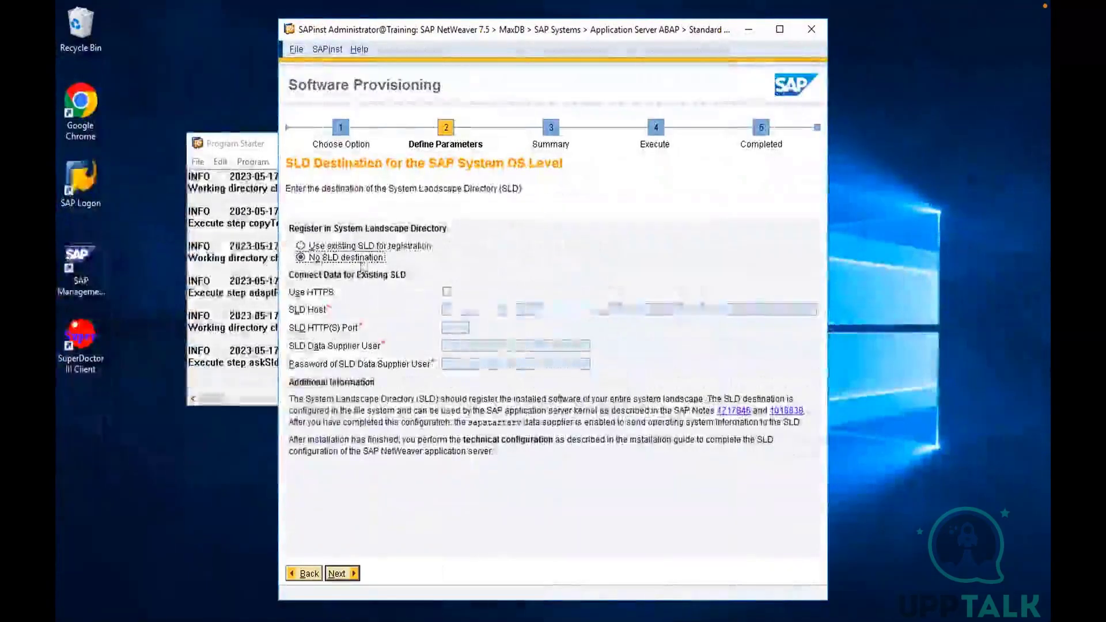
{"action": "left_click", "coordinate": [334, 574]}
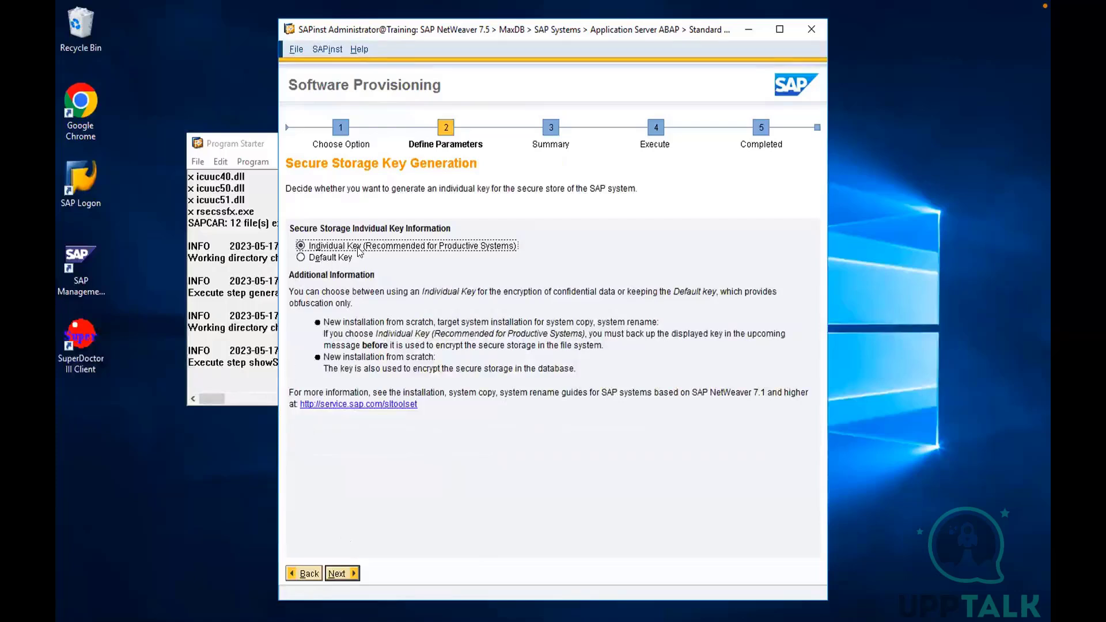
{"action": "left_click", "coordinate": [301, 260]}
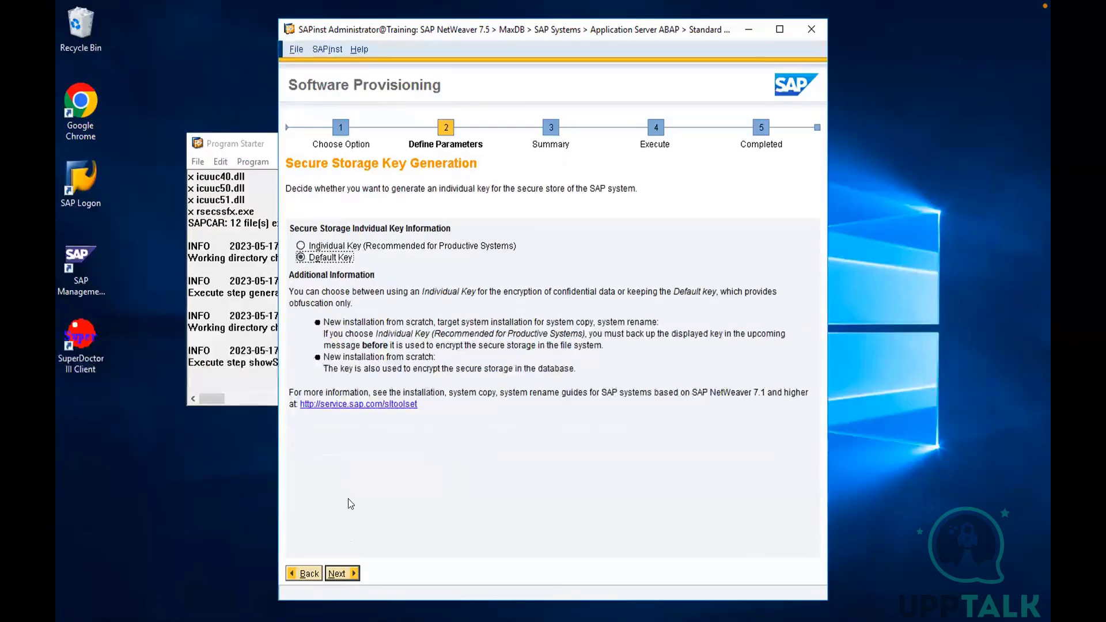
{"action": "left_click", "coordinate": [338, 572]}
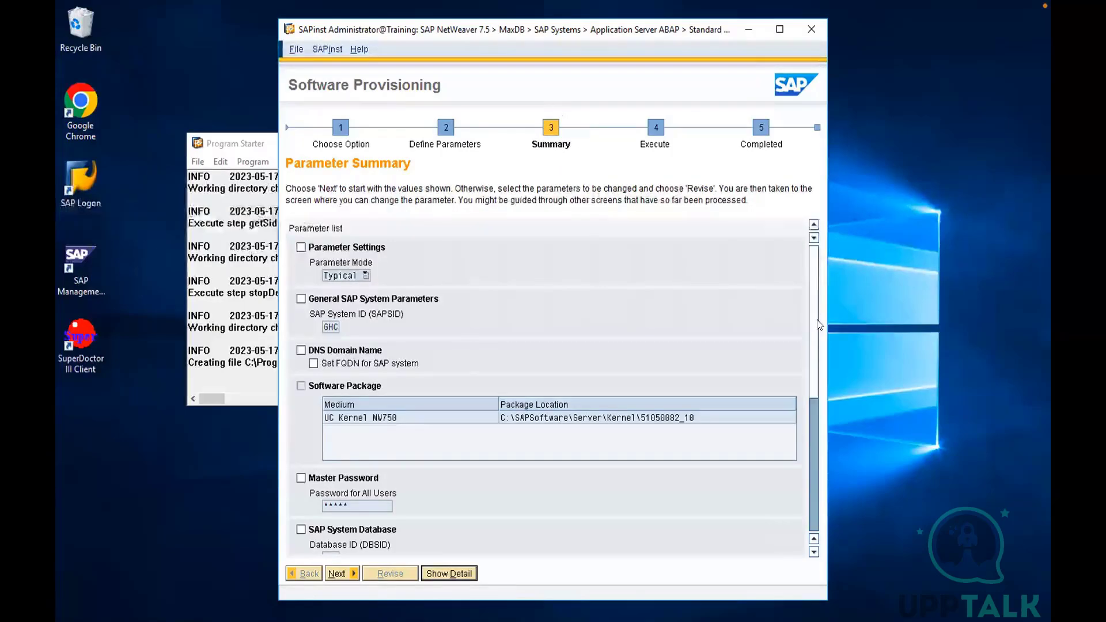
Review the parameter summary and start the installation with the listed values
{"action": "left_click_drag", "start_coordinate": [818, 320], "coordinate": [809, 239]}
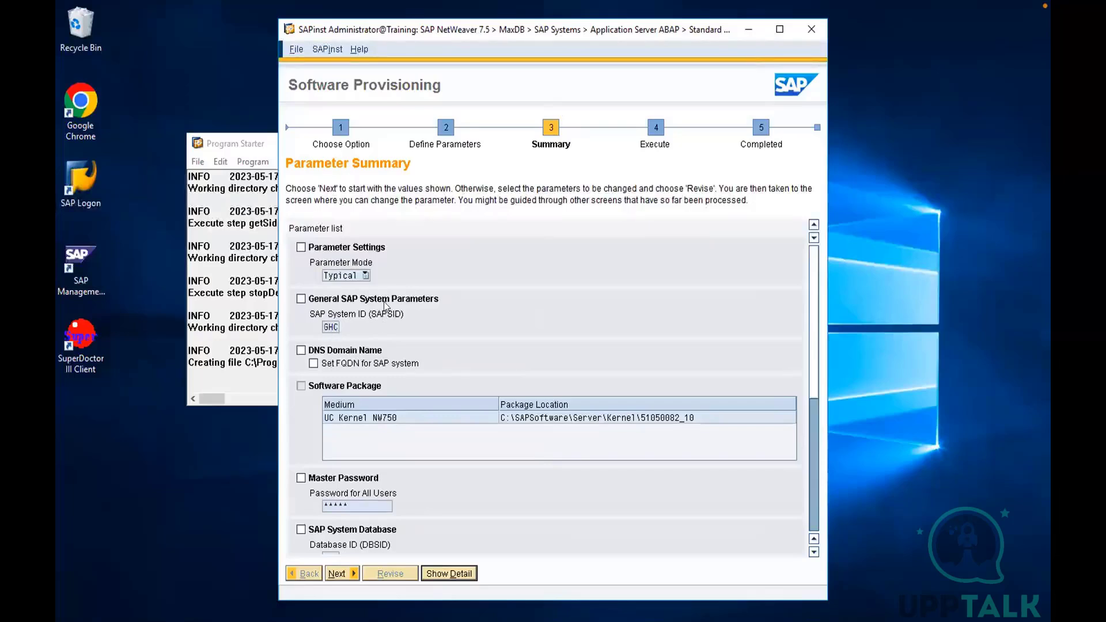
{"action": "left_click", "coordinate": [339, 573]}
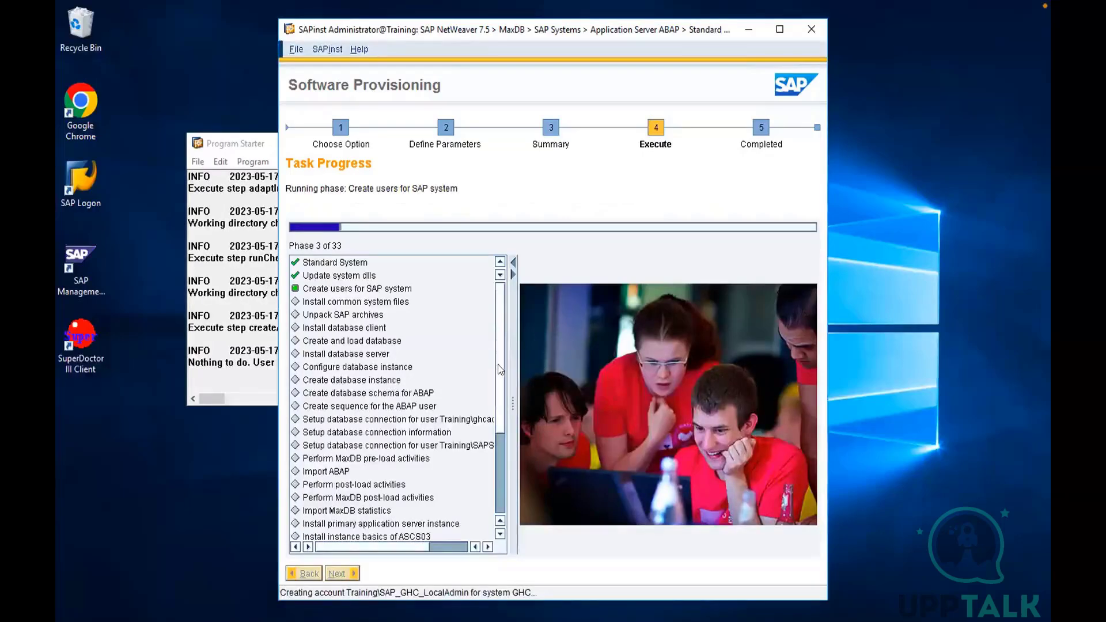
Look through the list of installation phases on the task progress page
{"action": "scroll", "coordinate": [498, 374], "scroll_direction": "down", "scroll_amount": 3}
{"action": "scroll", "coordinate": [497, 371], "scroll_direction": "down", "scroll_amount": 3}
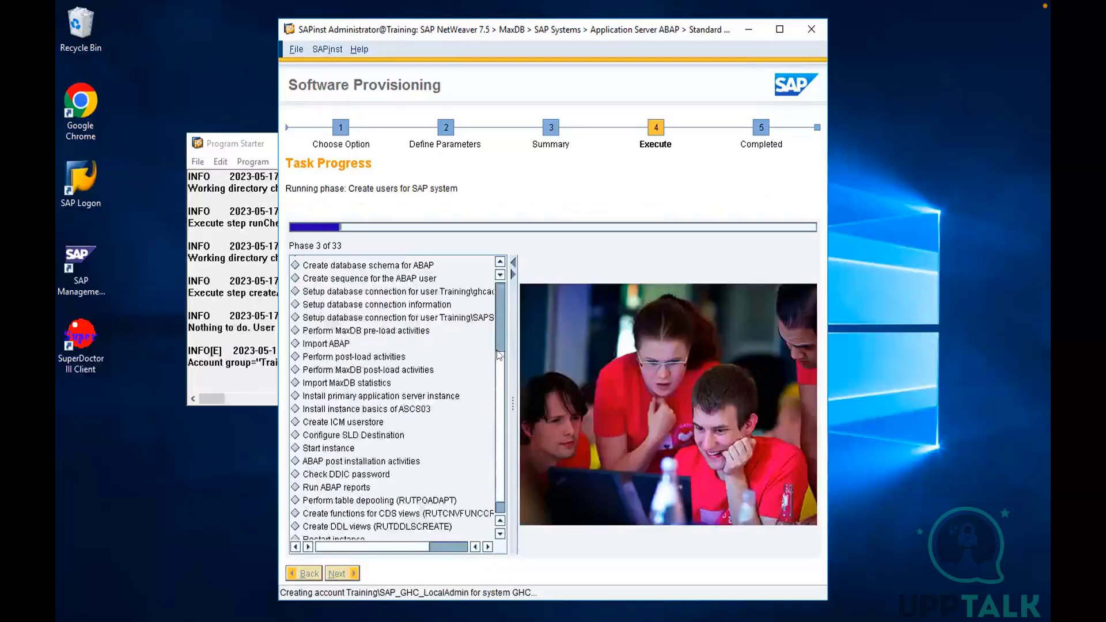
{"action": "scroll", "coordinate": [499, 323], "scroll_direction": "up", "scroll_amount": 5}
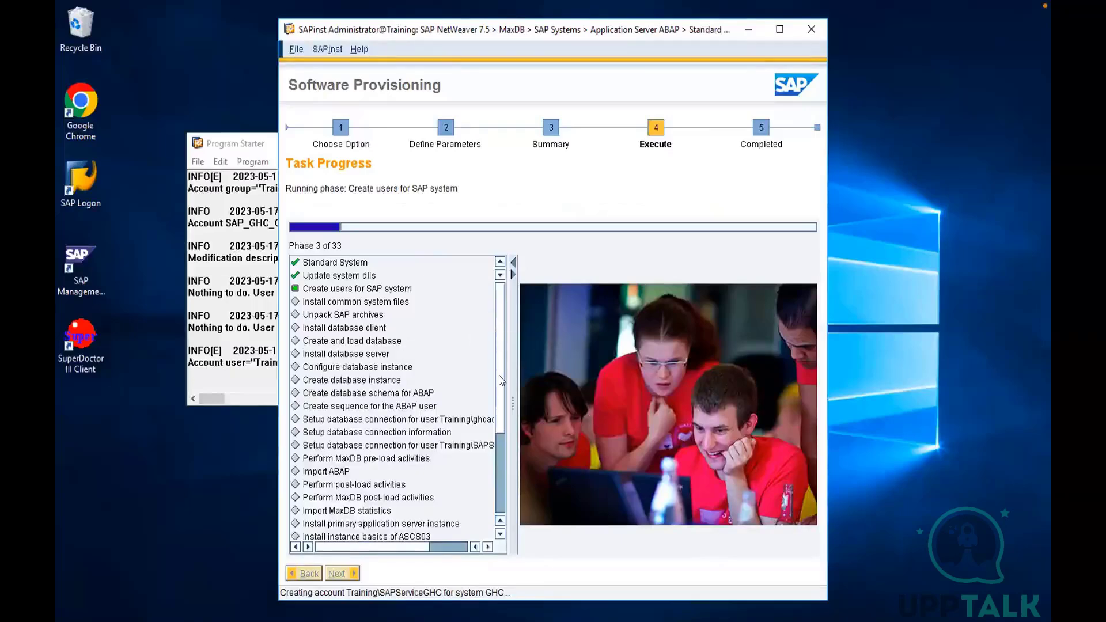
{"action": "scroll", "coordinate": [501, 397], "scroll_direction": "down", "scroll_amount": 4}
{"action": "scroll", "coordinate": [500, 303], "scroll_direction": "up", "scroll_amount": 4}
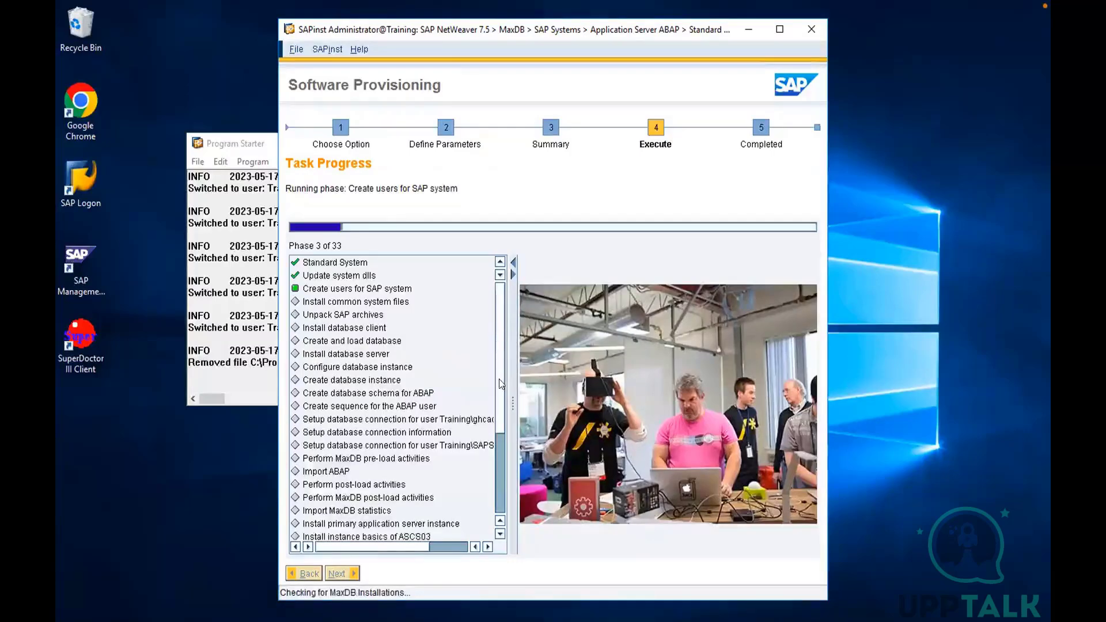
Switch from the installer to the Miro board and capture a screenshot of the SAP Installation notes and diagrams
{"action": "scroll", "coordinate": [499, 383], "scroll_direction": "down", "scroll_amount": 3}
{"action": "scroll", "coordinate": [500, 370], "scroll_direction": "up", "scroll_amount": 3}
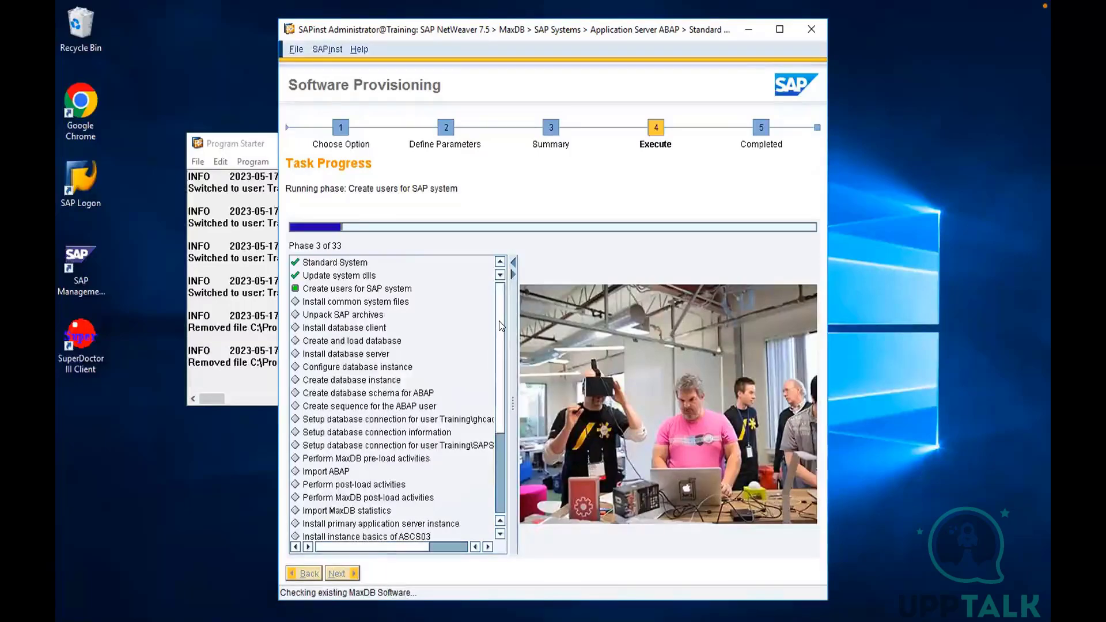
{"action": "key", "text": "ctrl+Left"}
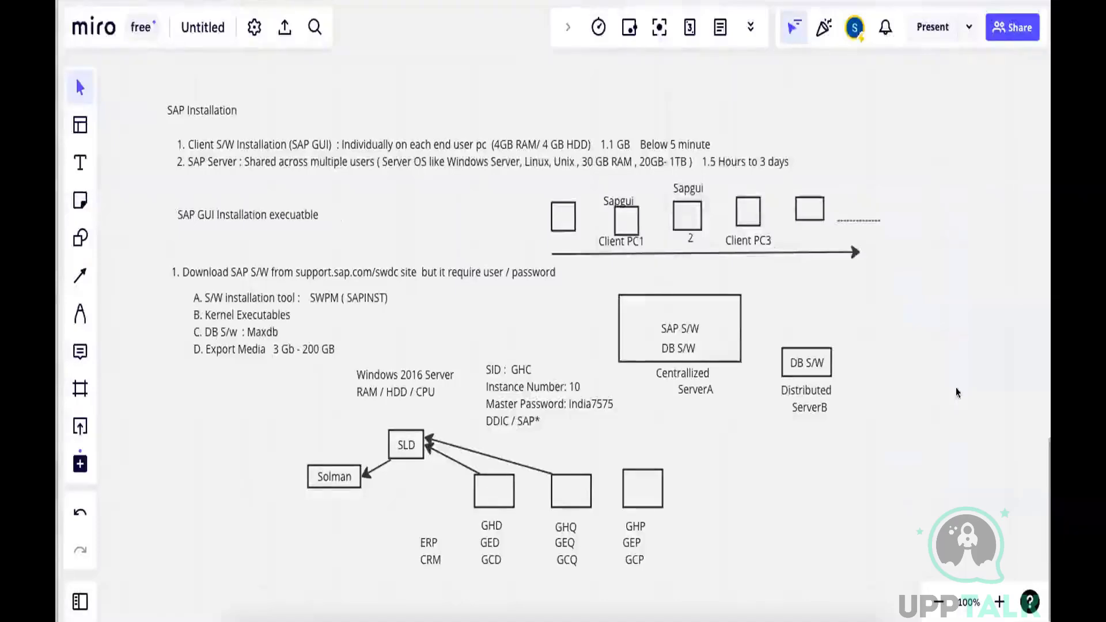
{"action": "key", "text": "super+shift+4"}
{"action": "left_click_drag", "start_coordinate": [154, 94], "coordinate": [893, 567]}
Add a text note below the landscape diagram with the heading "After installation:" and the line "Apply Licenses"
{"action": "scroll", "coordinate": [625, 228], "scroll_direction": "down", "scroll_amount": 10}
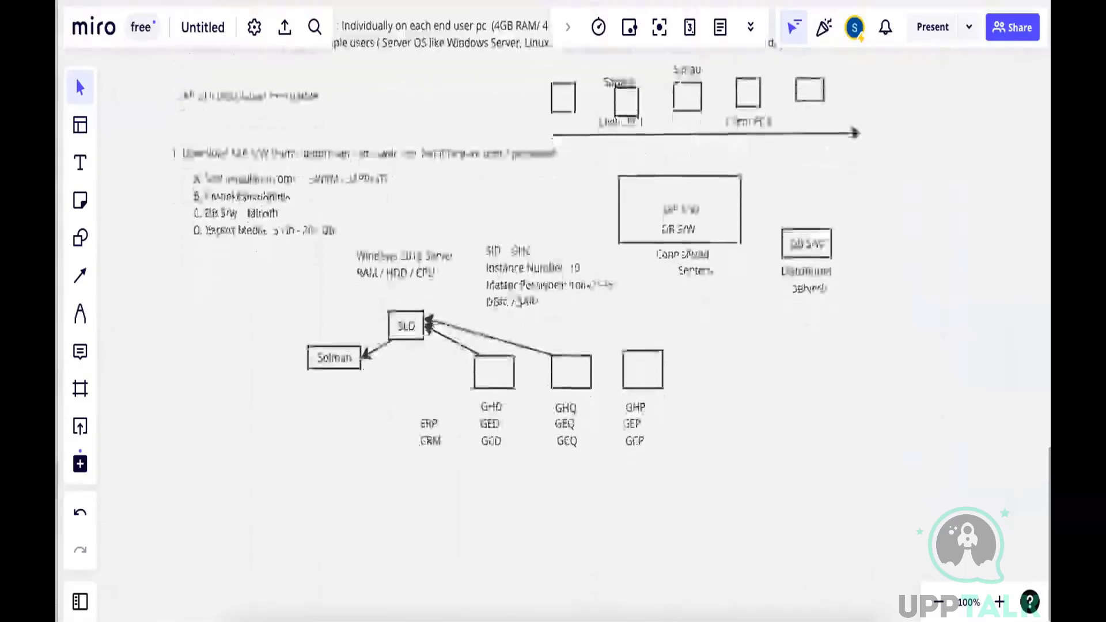
{"action": "scroll", "coordinate": [194, 221], "scroll_direction": "down", "scroll_amount": 1}
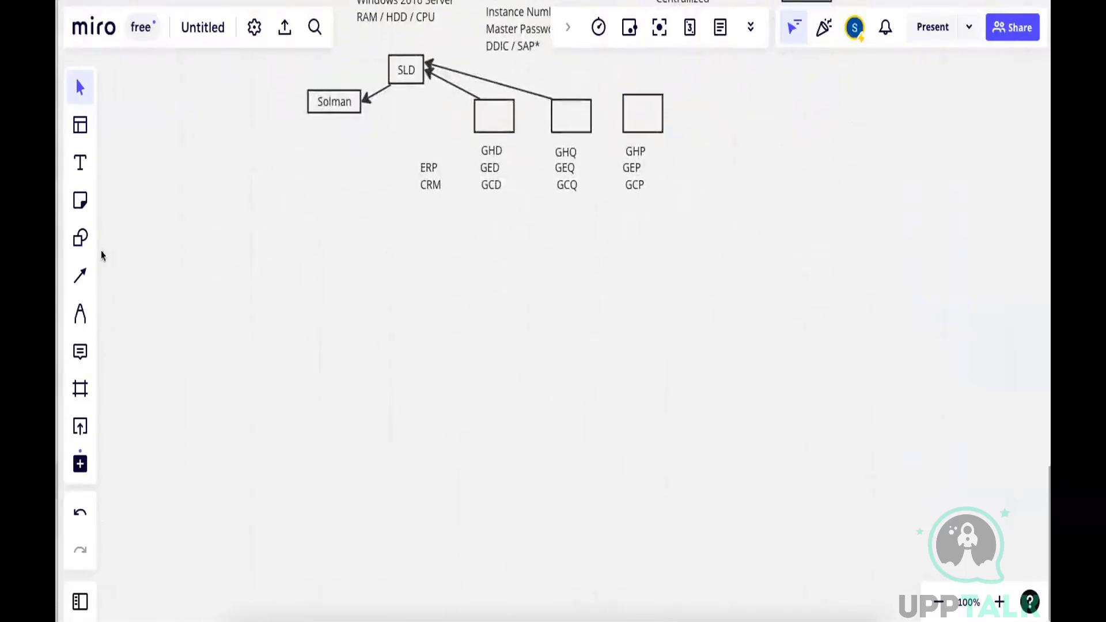
{"action": "left_click", "coordinate": [80, 163]}
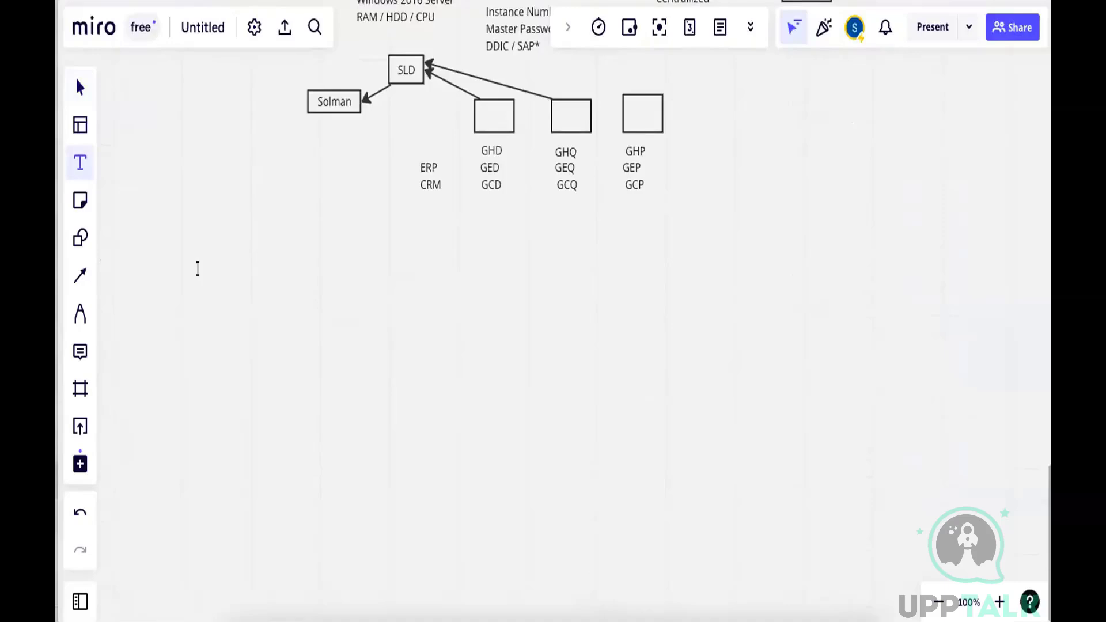
{"action": "left_click", "coordinate": [198, 268]}
{"action": "type", "text": "After in"}
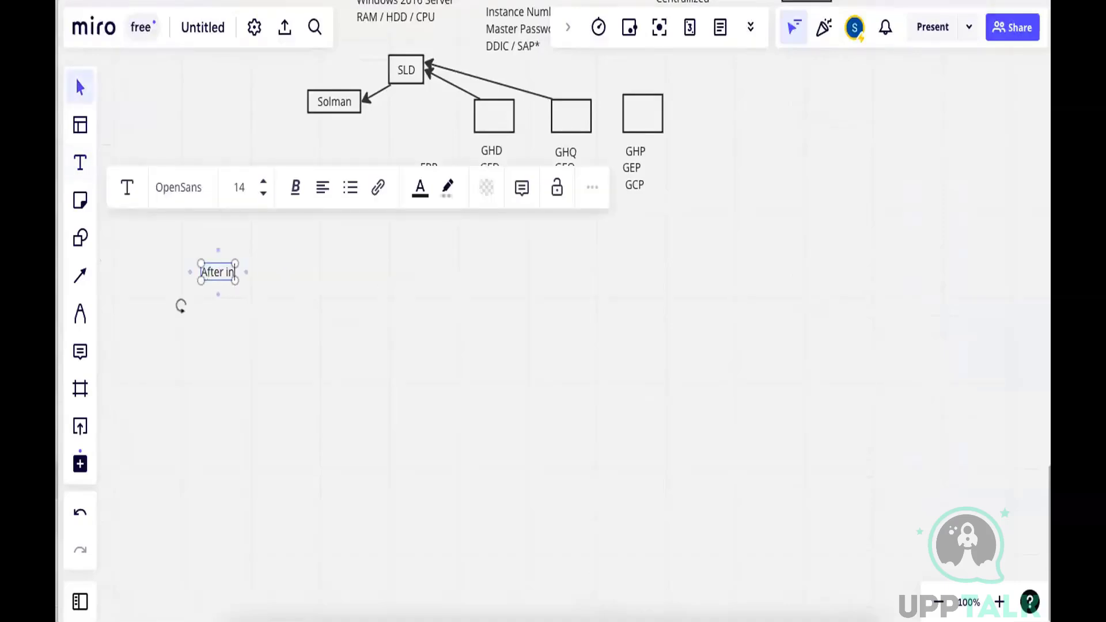
{"action": "type", "text": "stallation"}
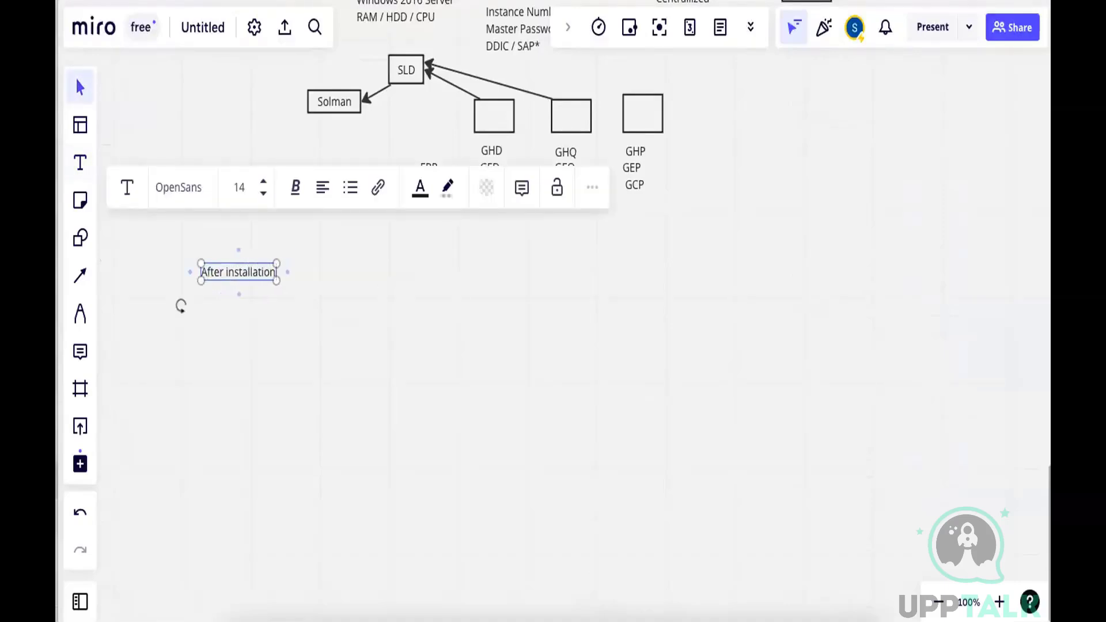
{"action": "type", "text": ":"}
{"action": "key", "text": "Return"}
{"action": "key", "text": "Return"}
{"action": "type", "text": "Appl"}
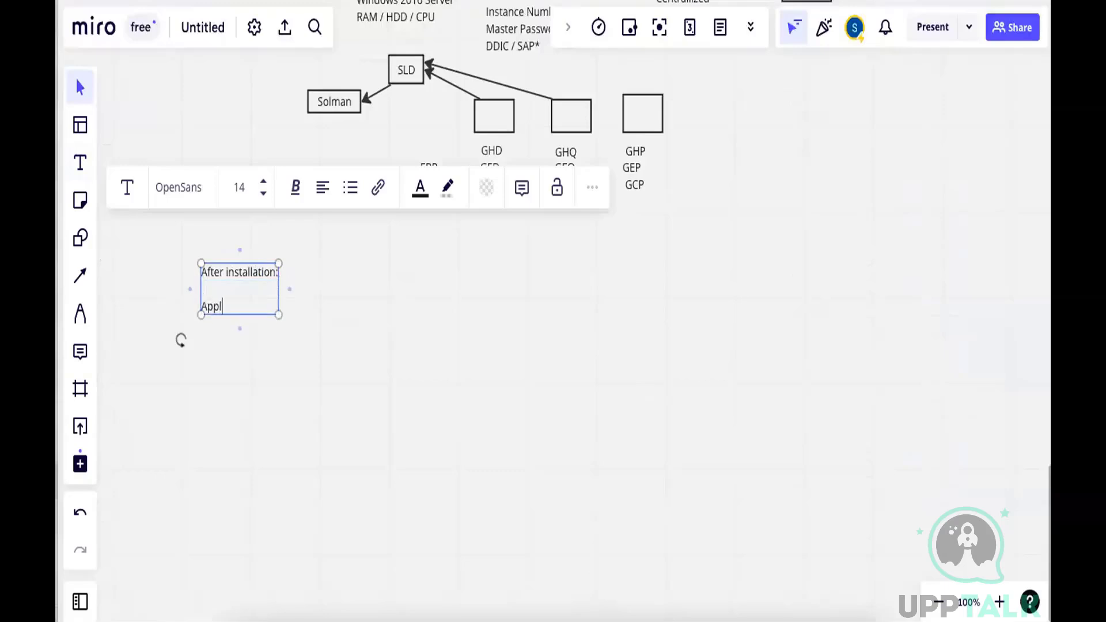
{"action": "type", "text": "y Licenses"}
{"action": "key", "text": "Return"}
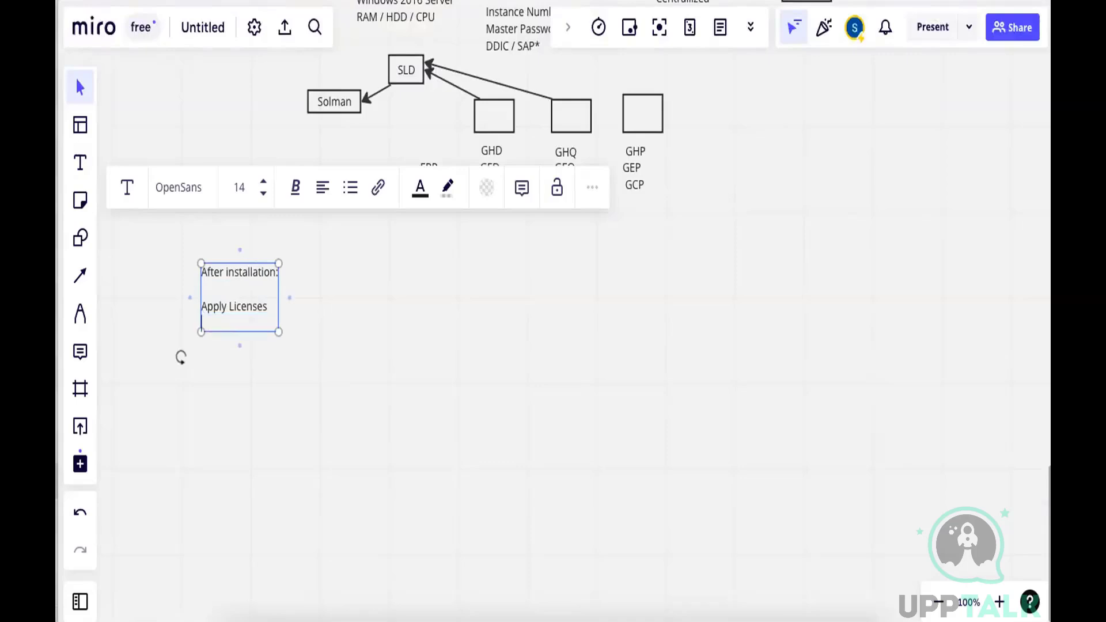
Insert the line "Login with SAP*/DDIC user" above "Apply Licenses" and widen the text box to fit it on one line
{"action": "type", "text": "Lo"}
{"action": "key", "text": "BackSpace"}
{"action": "key", "text": "BackSpace"}
{"action": "type", "text": "Login"}
{"action": "key", "text": "Return"}
{"action": "key", "text": "Return"}
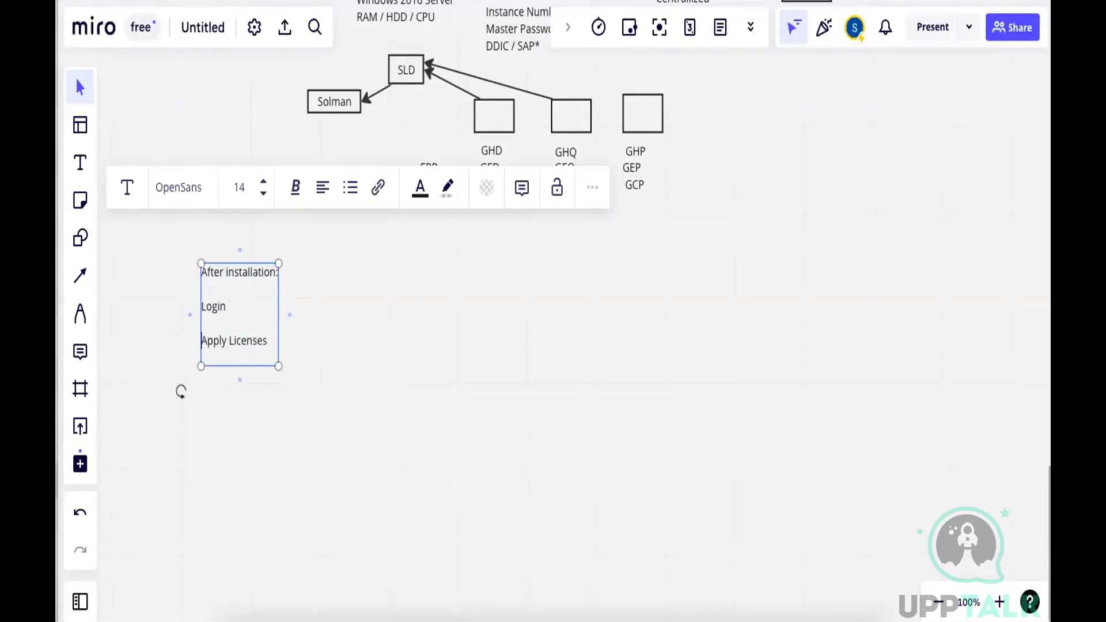
{"action": "left_click", "coordinate": [226, 299]}
{"action": "type", "text": "with SAP*/DDI"}
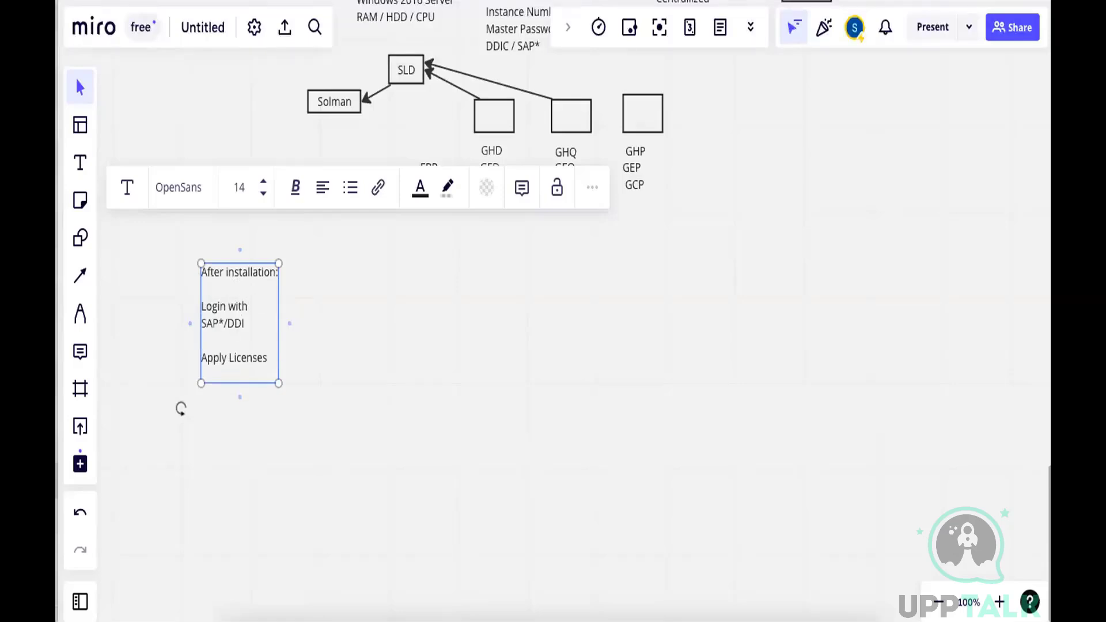
{"action": "type", "text": "C user"}
{"action": "left_click_drag", "start_coordinate": [278, 290], "coordinate": [420, 284]}
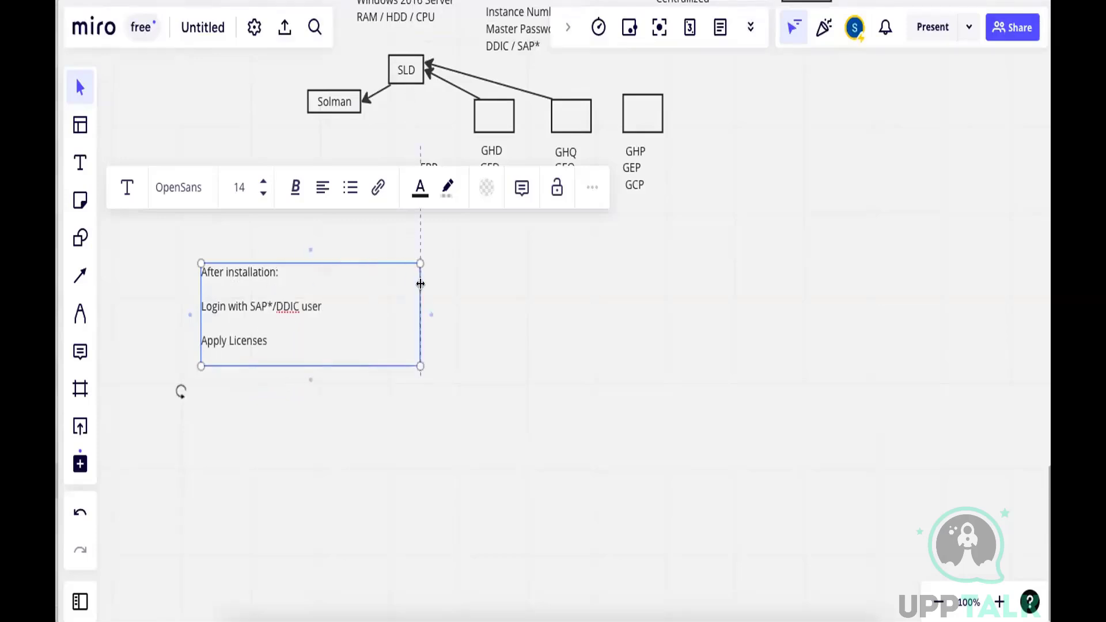
Extend the login line with "in 001 client" and move the note slightly up and to the left
{"action": "left_click", "coordinate": [331, 299]}
{"action": "type", "text": "in 001 client"}
{"action": "left_click", "coordinate": [276, 340]}
{"action": "key", "text": "Return"}
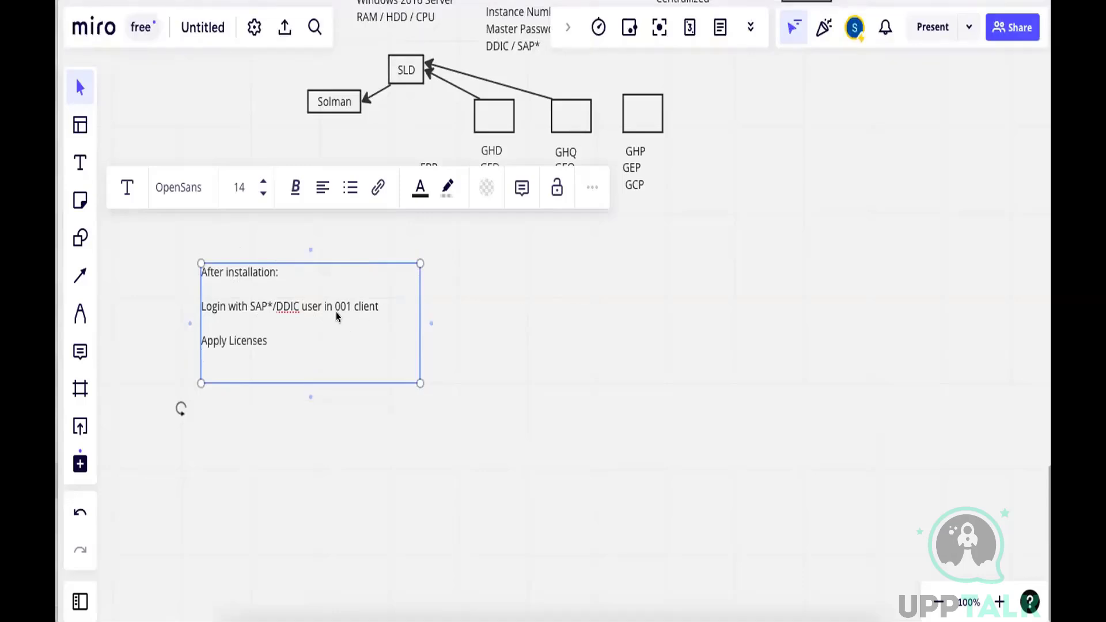
{"action": "key", "text": "Escape"}
{"action": "left_click_drag", "start_coordinate": [328, 307], "coordinate": [312, 281]}
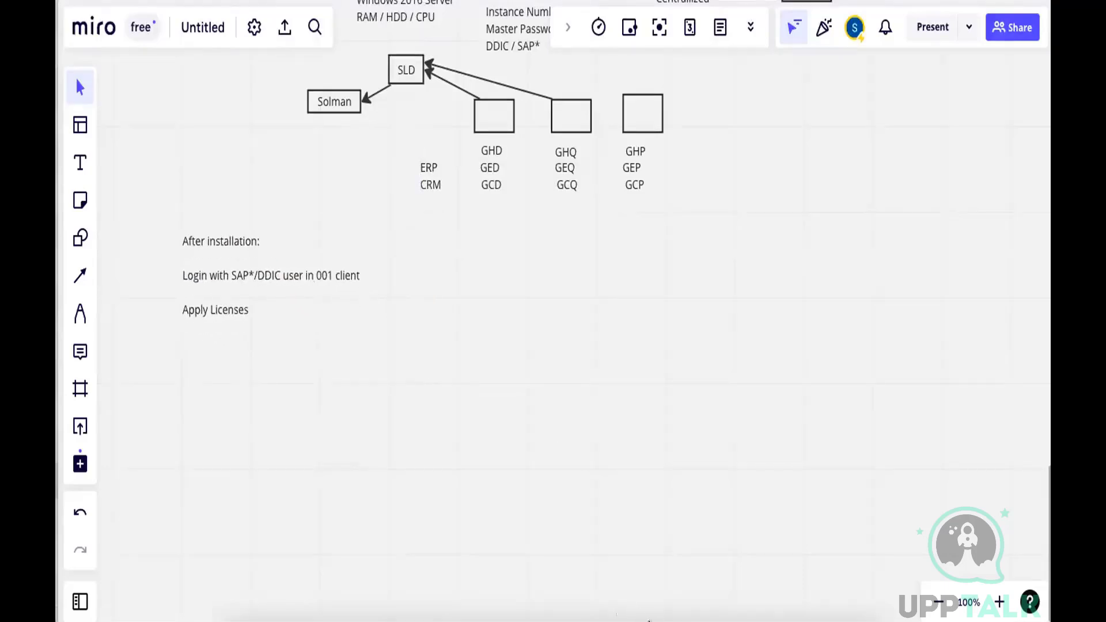
Check the task progress in the SAP installer and return to the Miro board
{"action": "left_click", "coordinate": [615, 596]}
{"action": "left_click", "coordinate": [615, 603]}
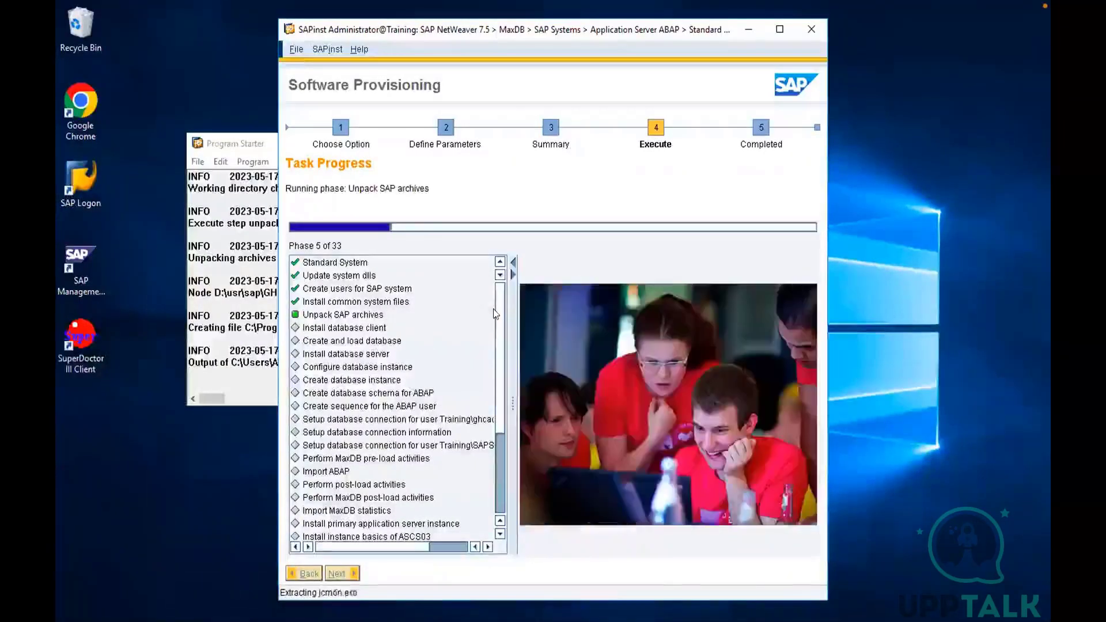
{"action": "key", "text": "ctrl+Left"}
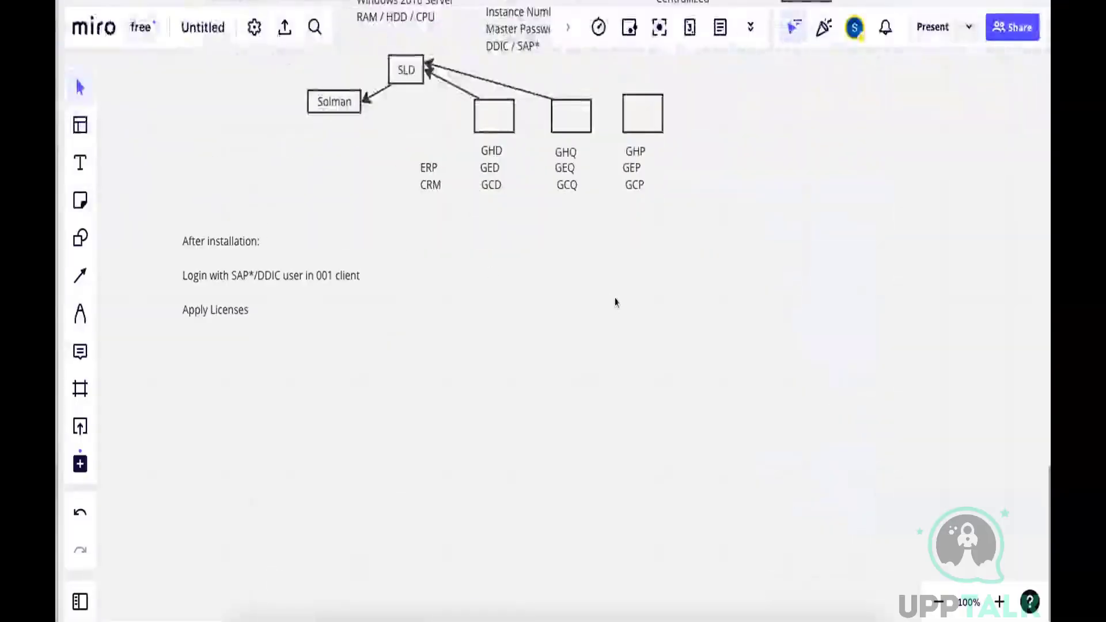
Switch to the WPS Office presentation, highlight the SAP Installation, Start, Stop topic, and return to the Miro board
{"action": "left_click", "coordinate": [543, 608]}
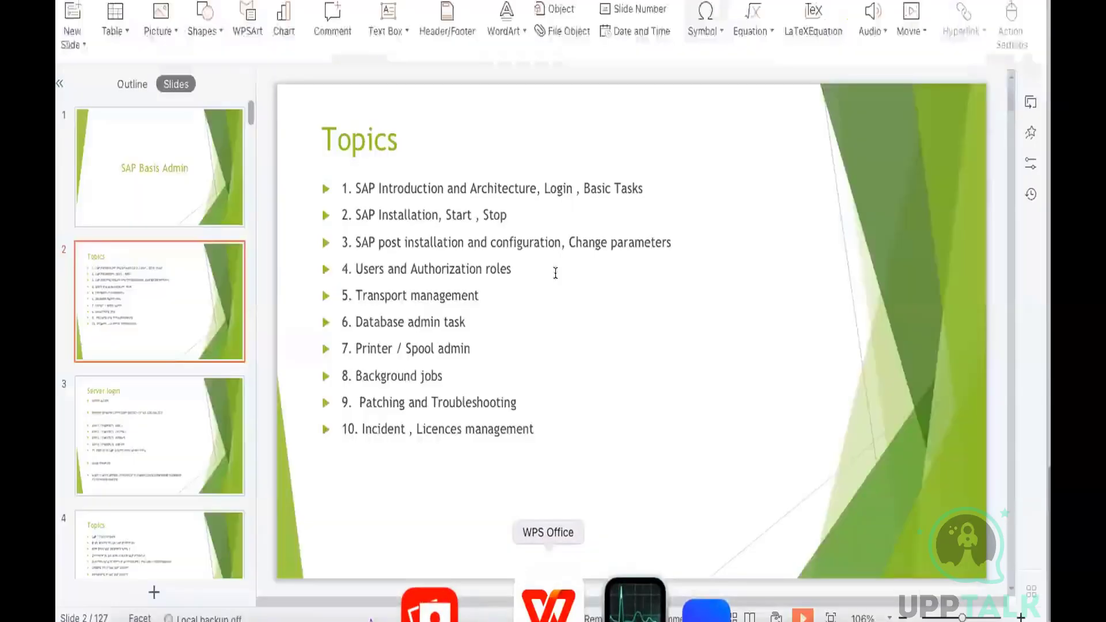
{"action": "left_click_drag", "start_coordinate": [506, 214], "coordinate": [381, 208]}
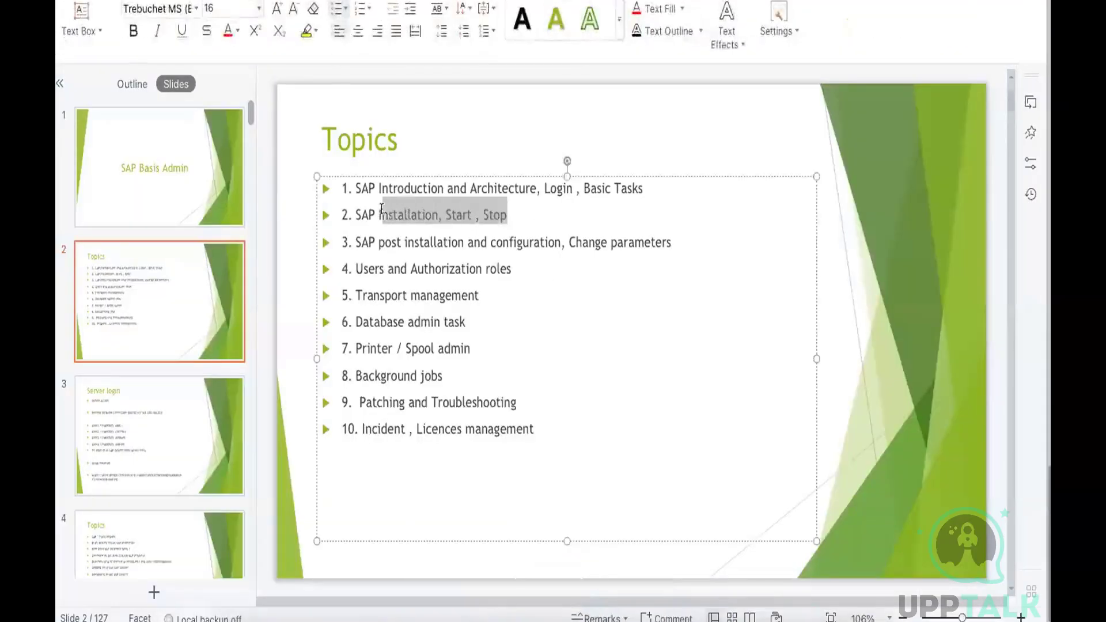
{"action": "left_click", "coordinate": [452, 214]}
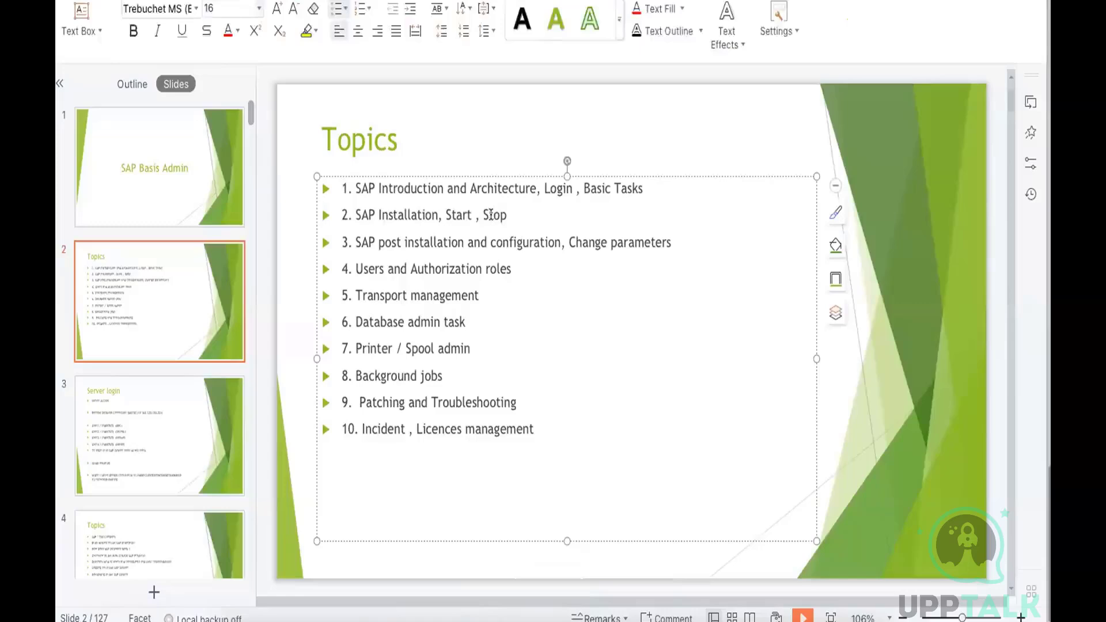
{"action": "left_click", "coordinate": [836, 404]}
{"action": "left_click", "coordinate": [312, 599]}
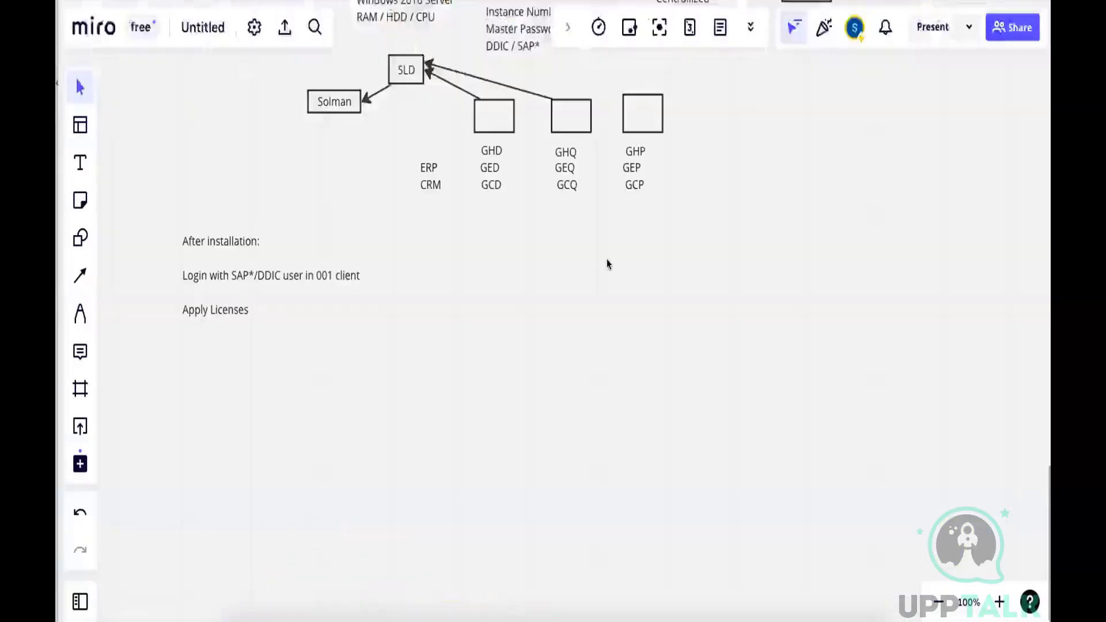
Draw a wide rectangle below the post-installation note and label it TRN
{"action": "left_click", "coordinate": [80, 163]}
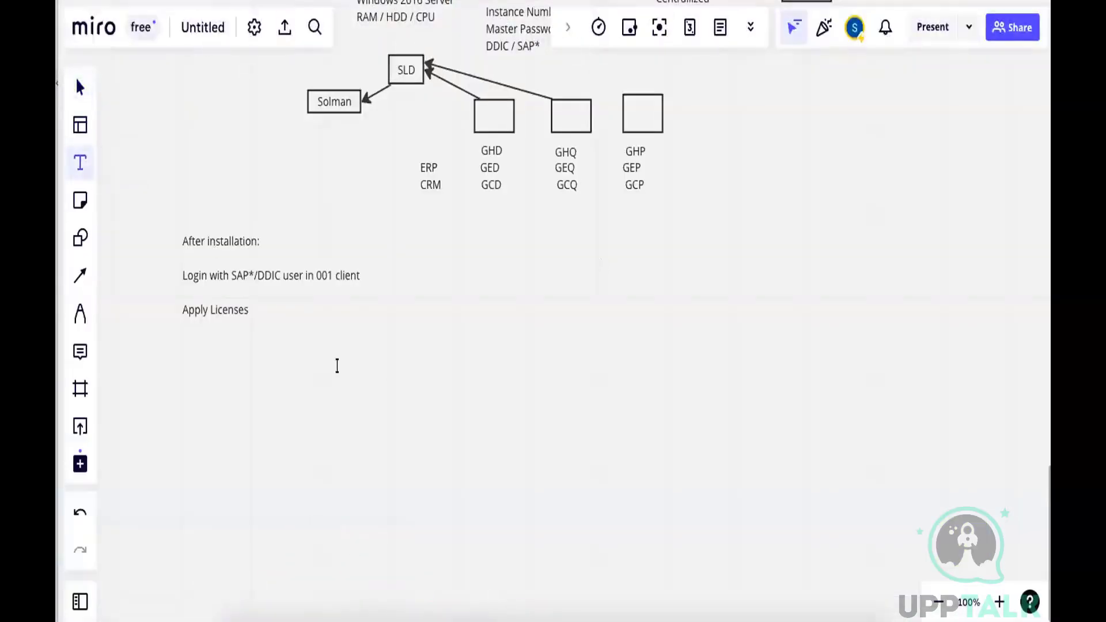
{"action": "left_click", "coordinate": [80, 238]}
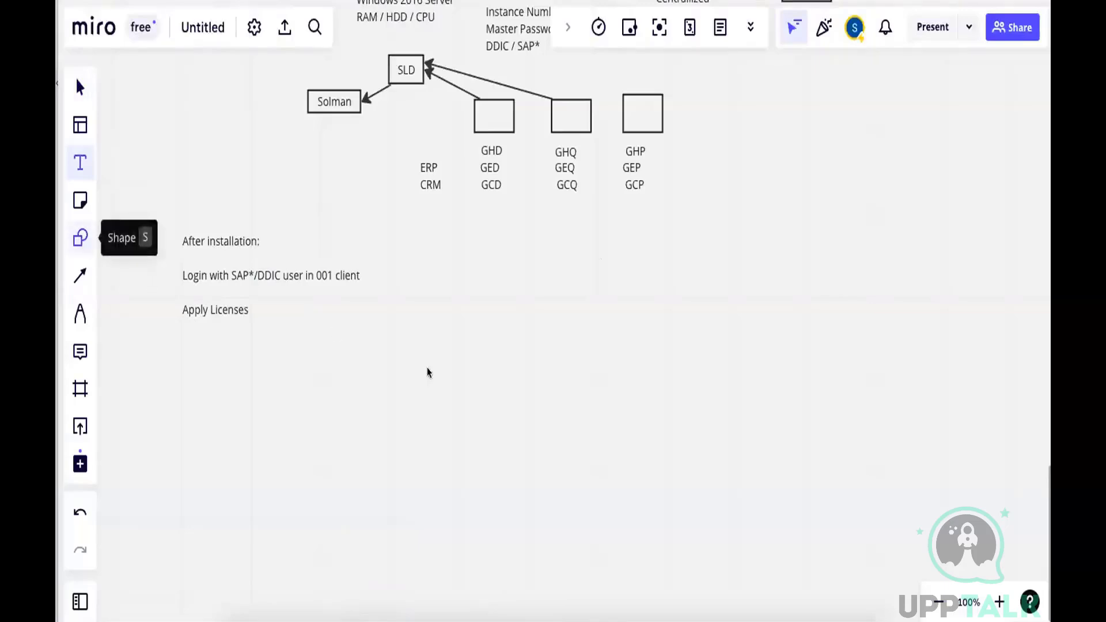
{"action": "left_click_drag", "start_coordinate": [430, 405], "coordinate": [565, 465]}
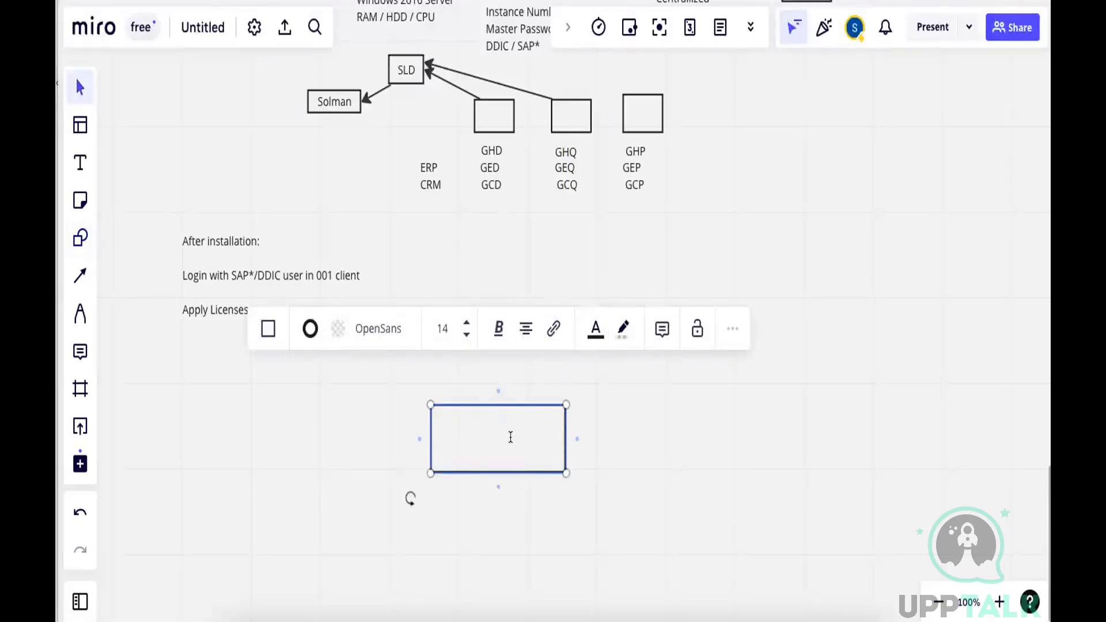
{"action": "type", "text": "TRN"}
{"action": "key", "text": "Escape"}
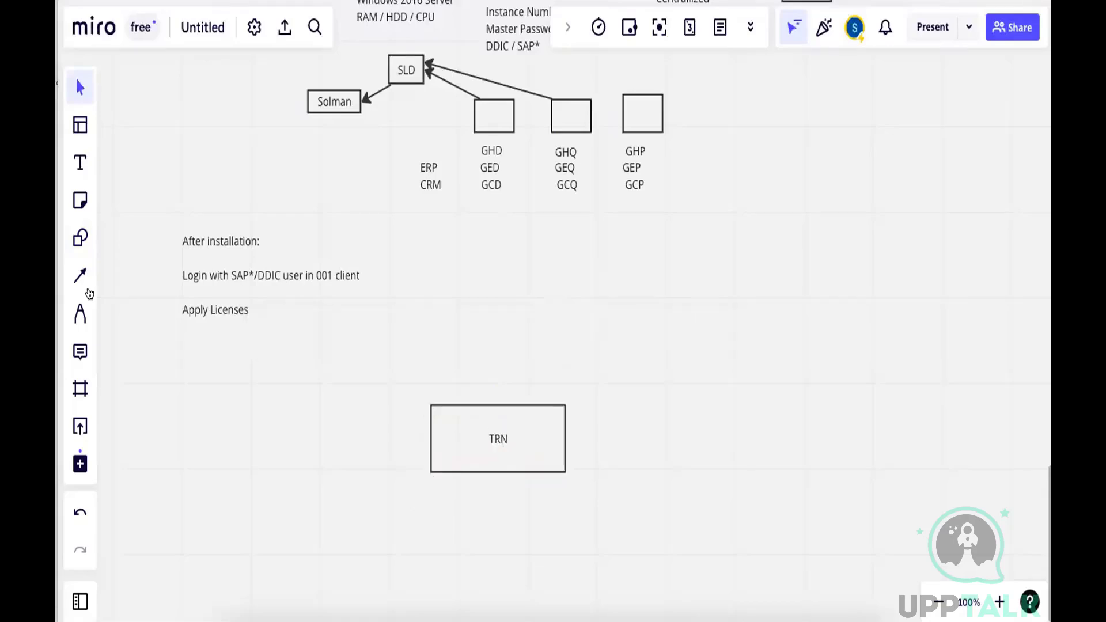
Add a small rectangle above the TRN box and center the text SAPGUI inside it
{"action": "left_click", "coordinate": [80, 238]}
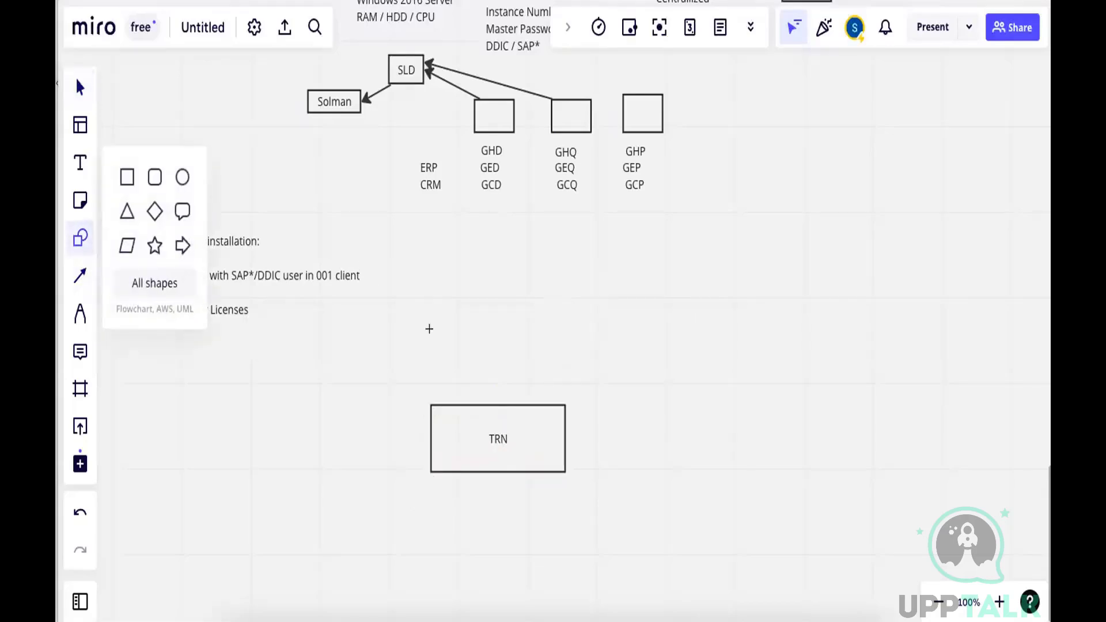
{"action": "left_click", "coordinate": [429, 327]}
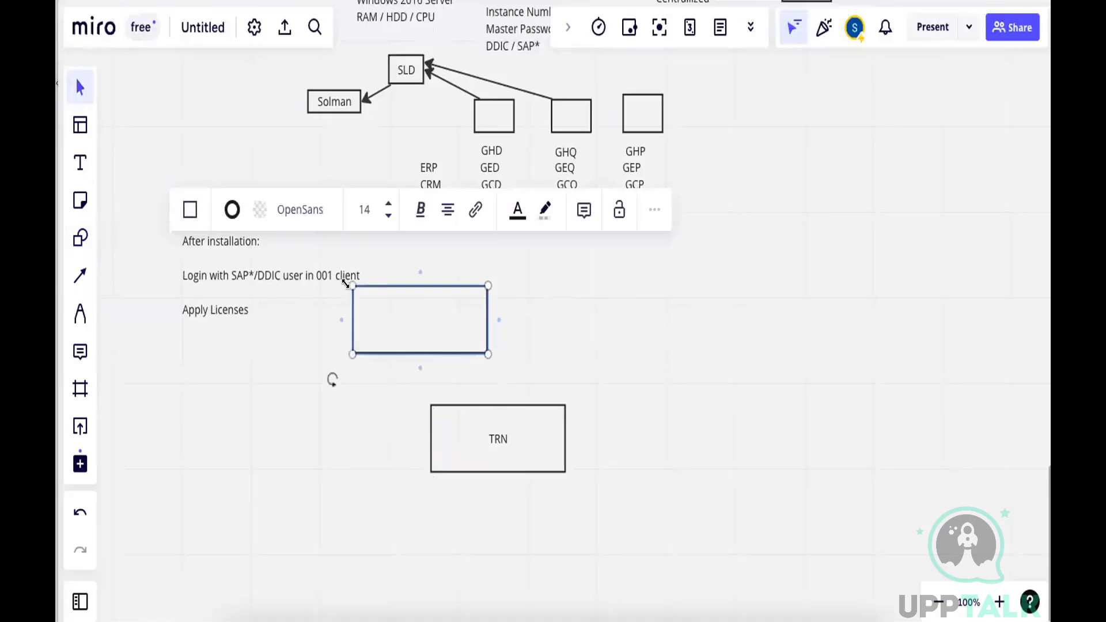
{"action": "left_click_drag", "start_coordinate": [349, 286], "coordinate": [440, 315]}
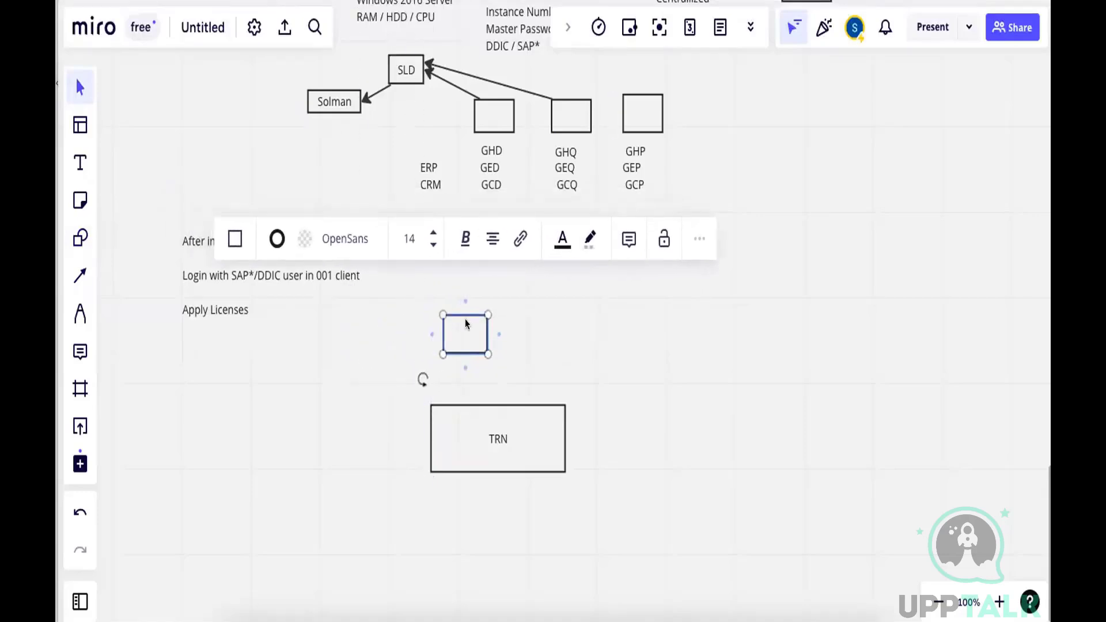
{"action": "left_click", "coordinate": [80, 164]}
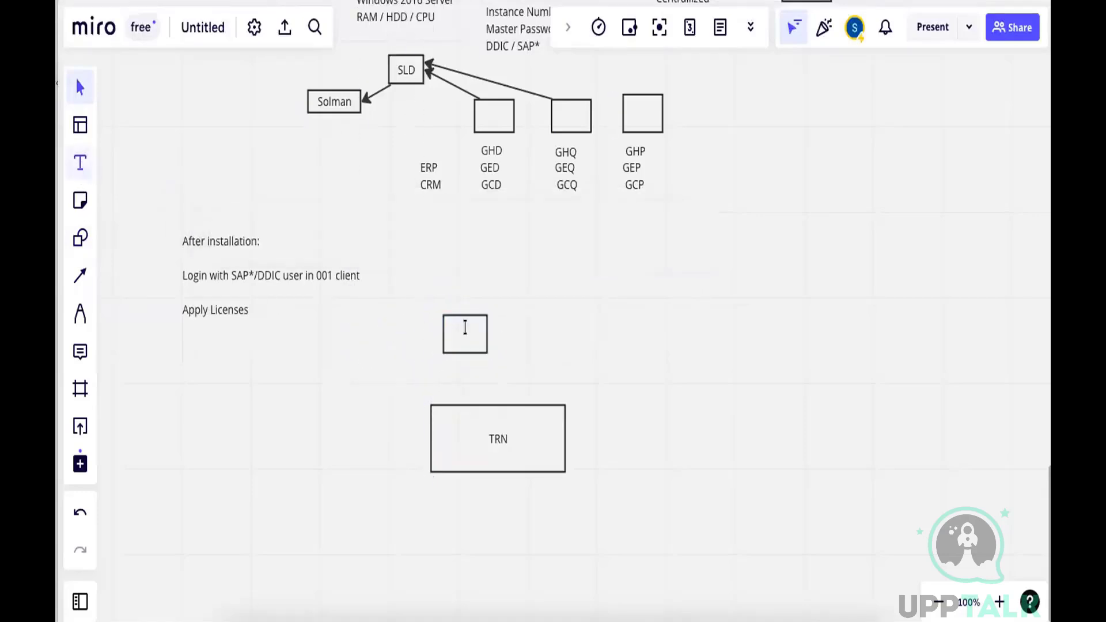
{"action": "left_click", "coordinate": [455, 329]}
{"action": "type", "text": "SAPGUI"}
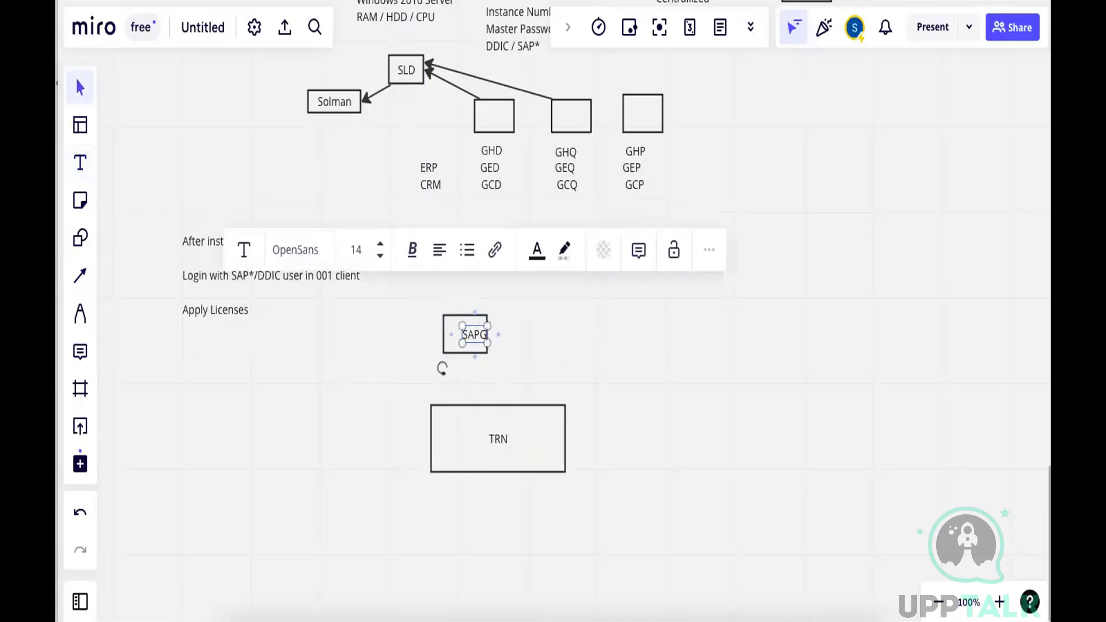
{"action": "left_click", "coordinate": [514, 338]}
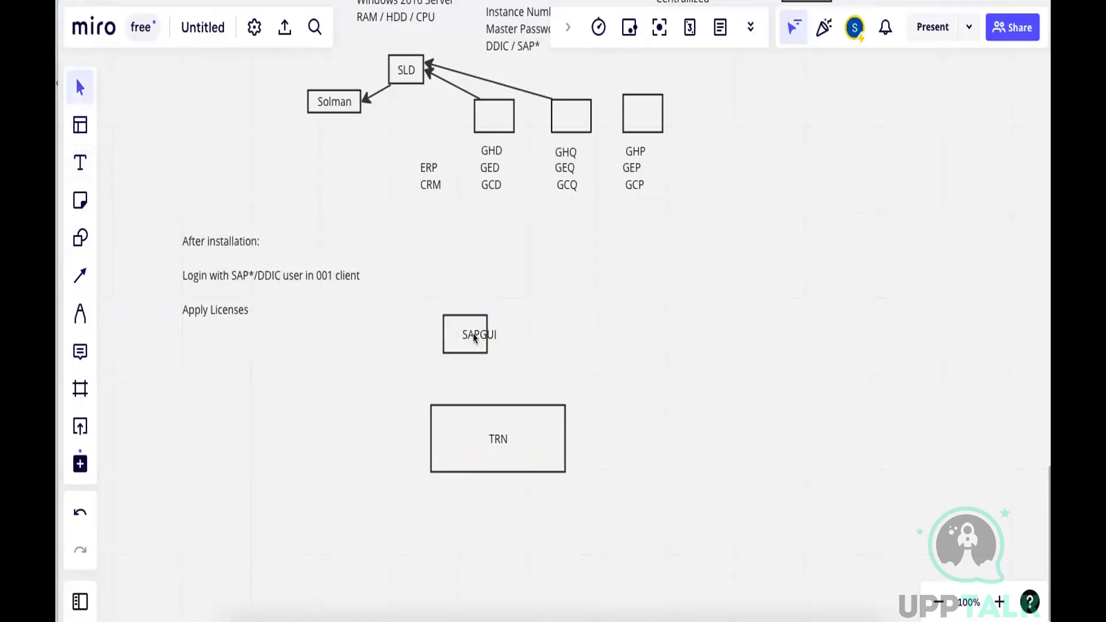
{"action": "left_click_drag", "start_coordinate": [473, 333], "coordinate": [462, 331]}
Add the text "TRN DB" in the lower right corner of the TRN box and draw an arrow from SAPGUI to that box
{"action": "left_click", "coordinate": [81, 163]}
{"action": "left_click", "coordinate": [521, 453]}
{"action": "type", "text": "TRN"}
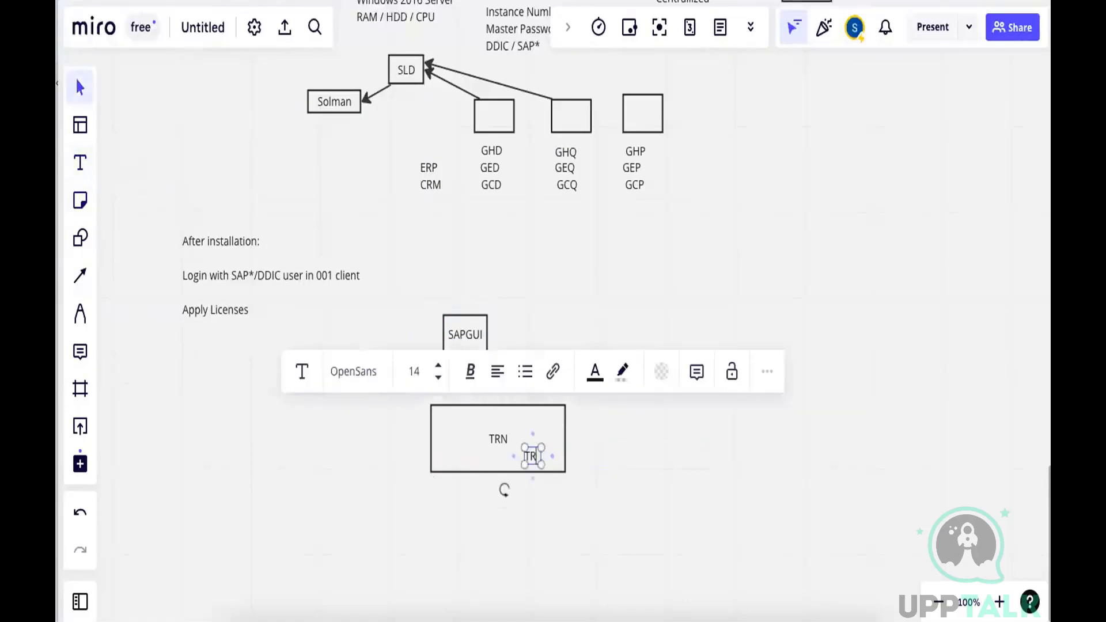
{"action": "type", "text": " DB"}
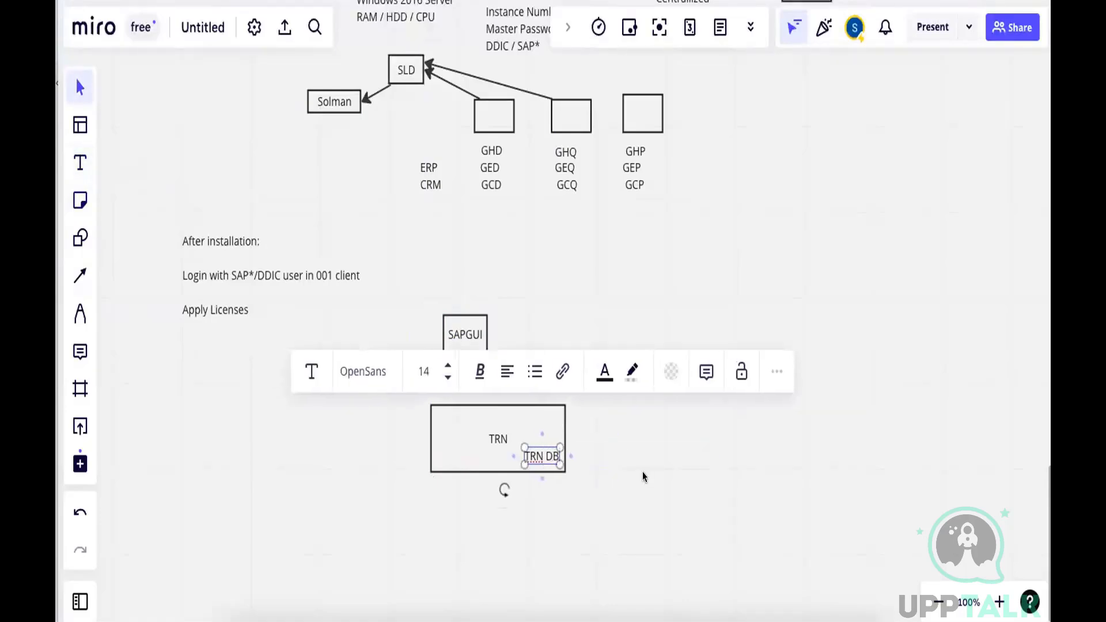
{"action": "left_click", "coordinate": [643, 472]}
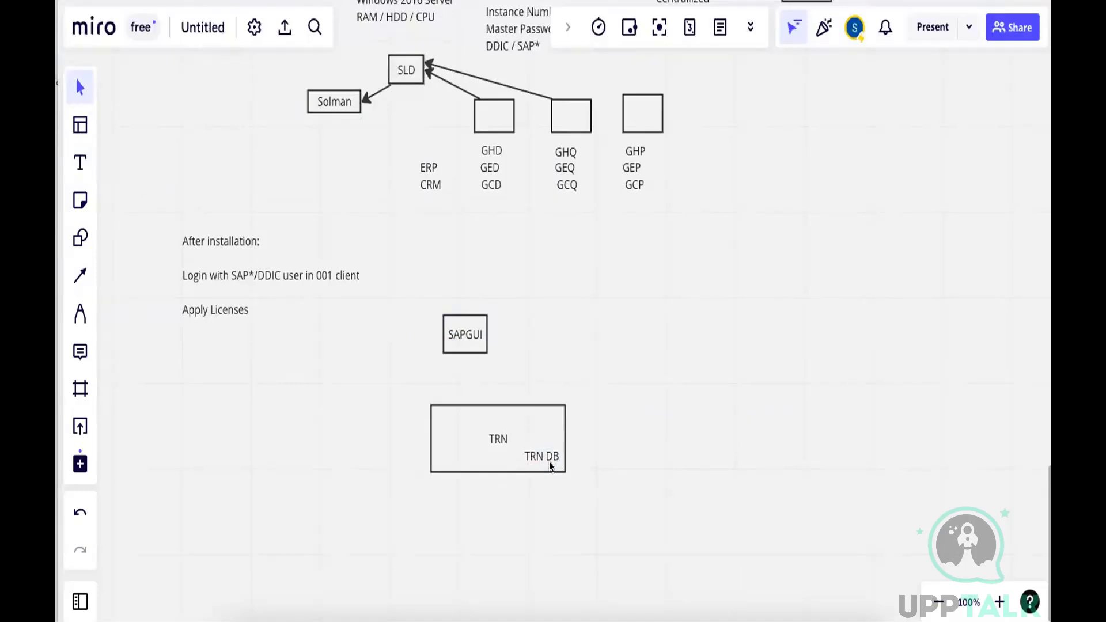
{"action": "key", "text": "l"}
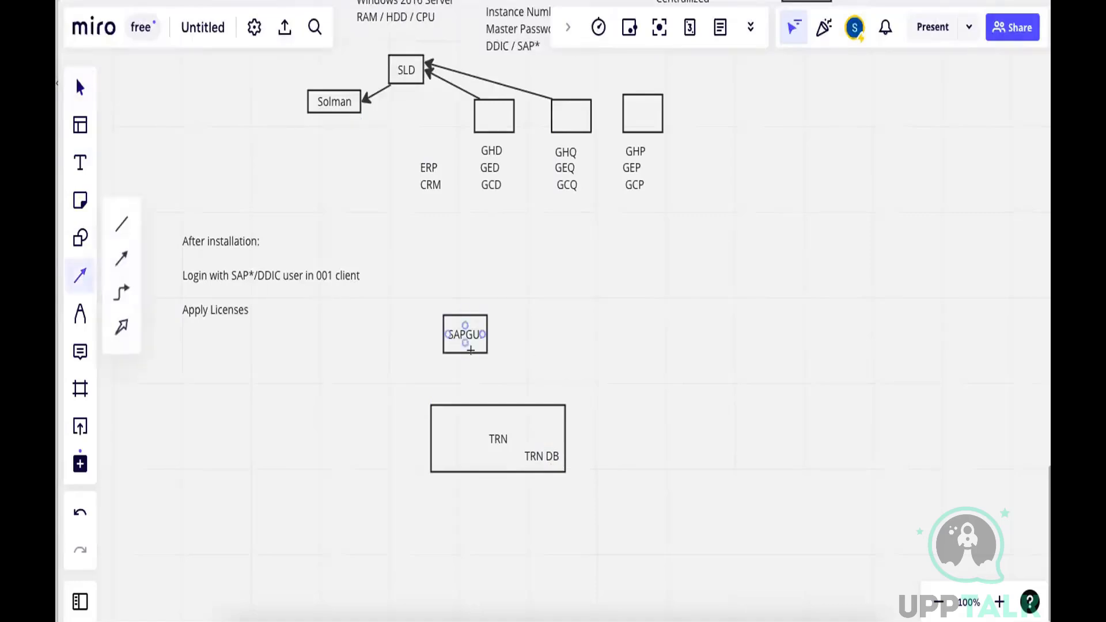
{"action": "left_click_drag", "start_coordinate": [465, 353], "coordinate": [469, 405]}
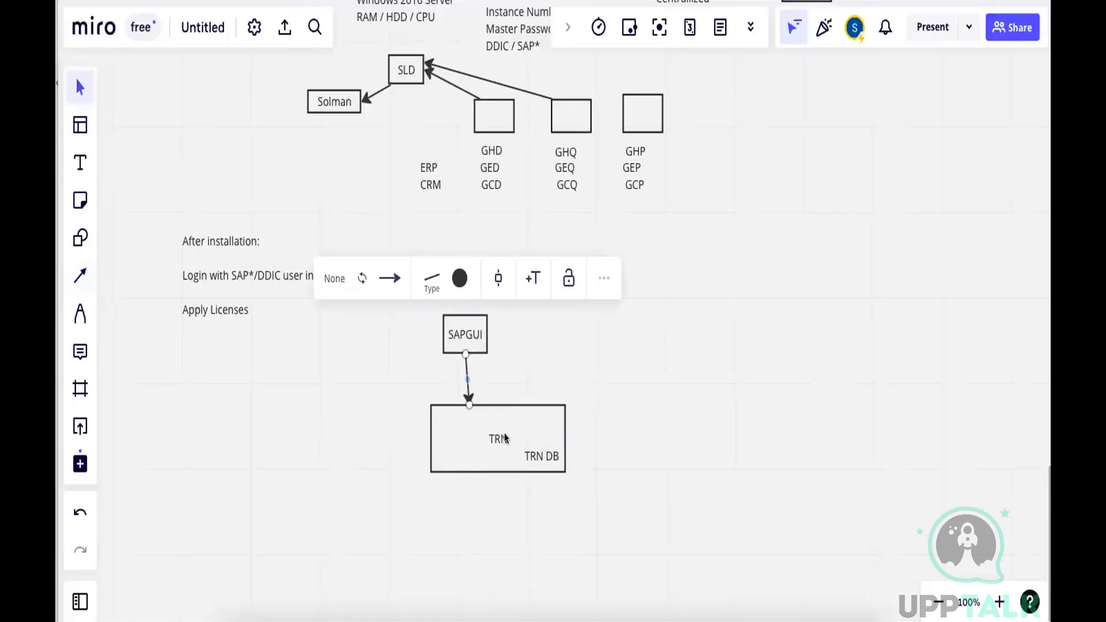
Draw an arrow from the empty space beside the TRN box to the box's left edge
{"action": "left_click", "coordinate": [615, 383]}
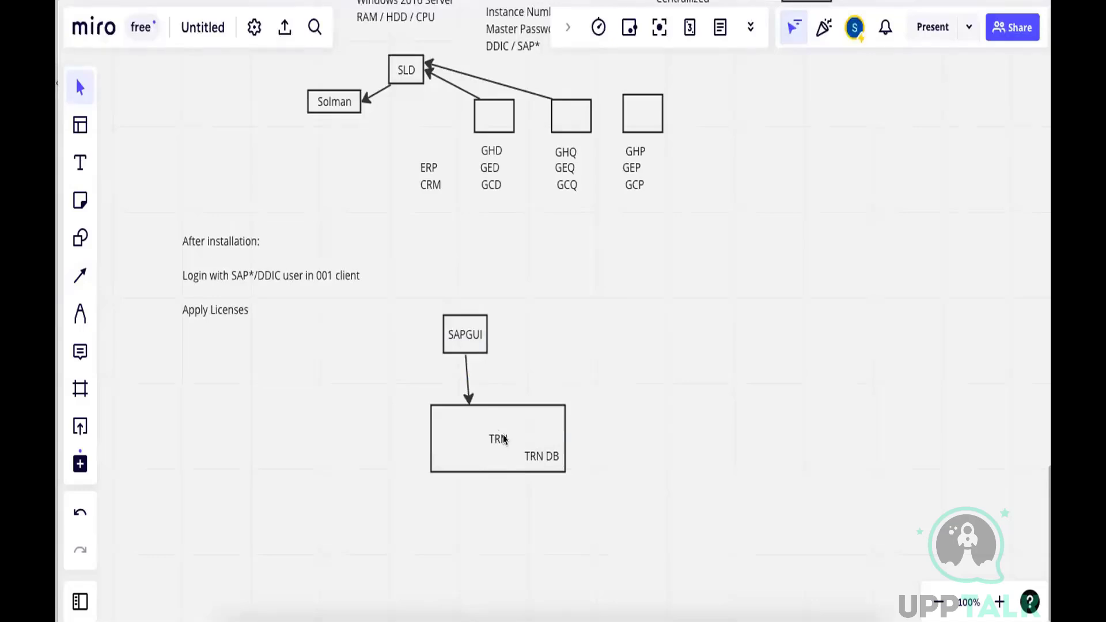
{"action": "left_click", "coordinate": [80, 276]}
{"action": "left_click_drag", "start_coordinate": [363, 409], "coordinate": [424, 434]}
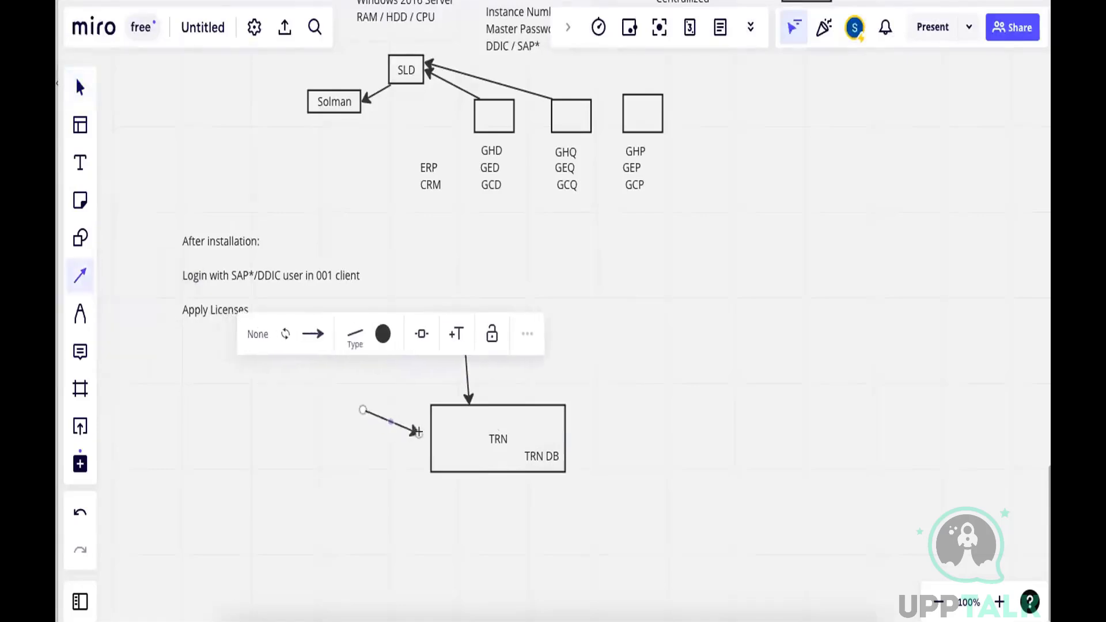
Add the text "Login in to server using sidadm user" and place it above the arrow entering TRN from the left
{"action": "left_click", "coordinate": [81, 163]}
{"action": "left_click", "coordinate": [306, 384]}
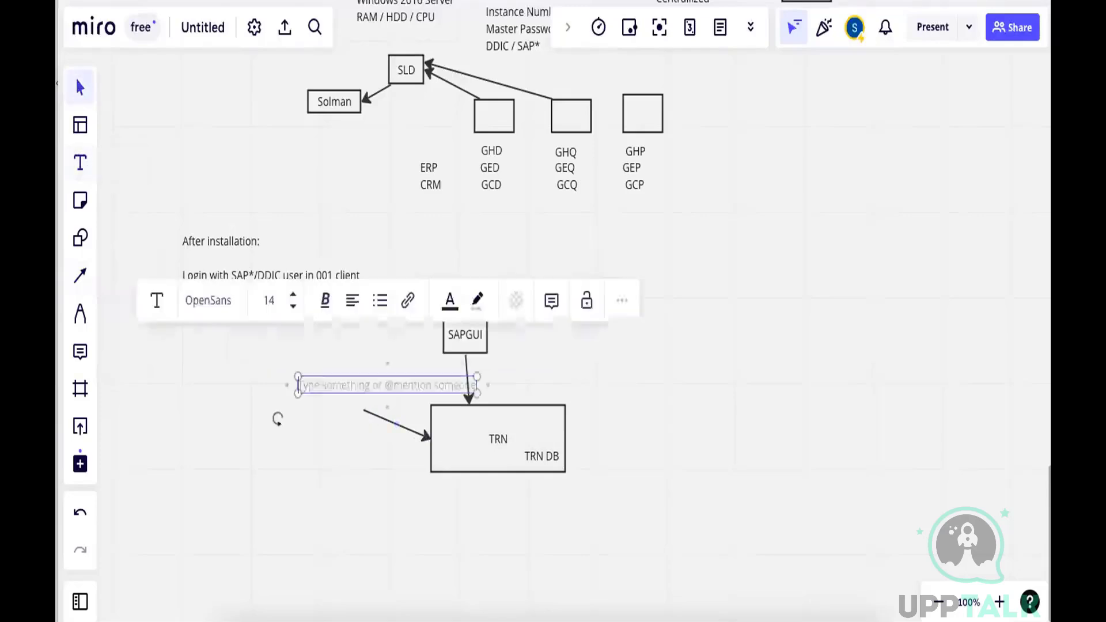
{"action": "type", "text": "Login in"}
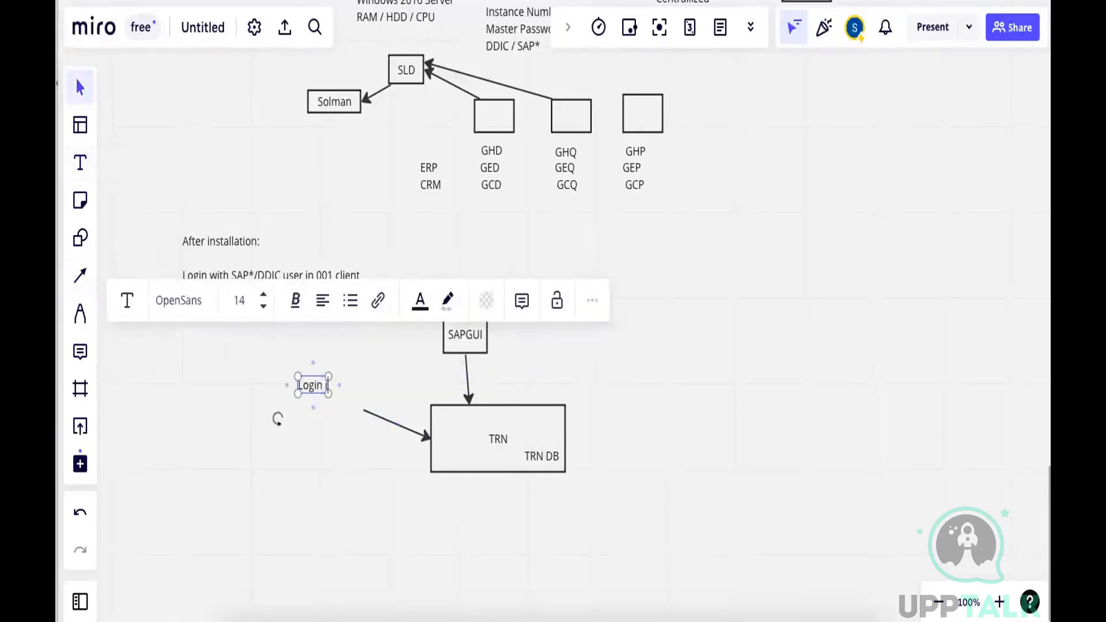
{"action": "type", "text": " in to serv"}
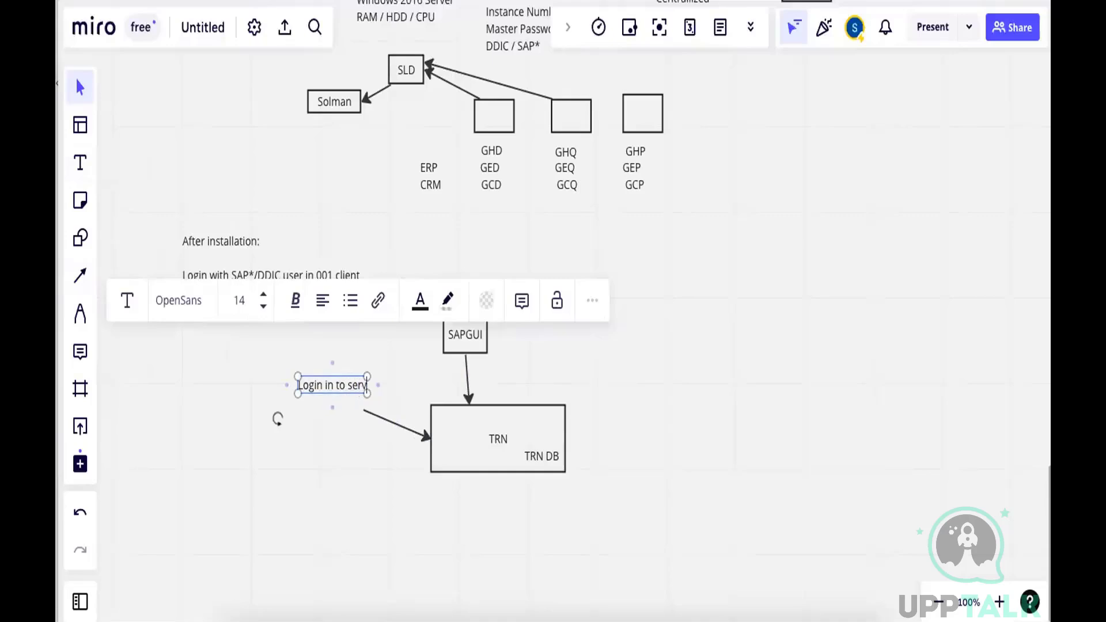
{"action": "type", "text": "er using sida"}
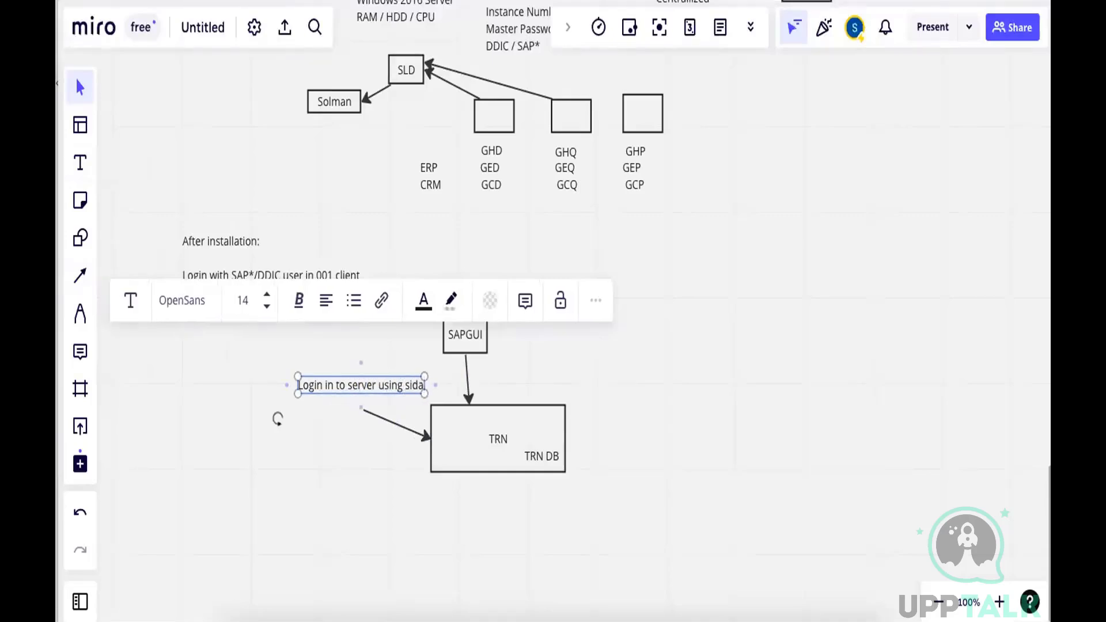
{"action": "type", "text": "dm user"}
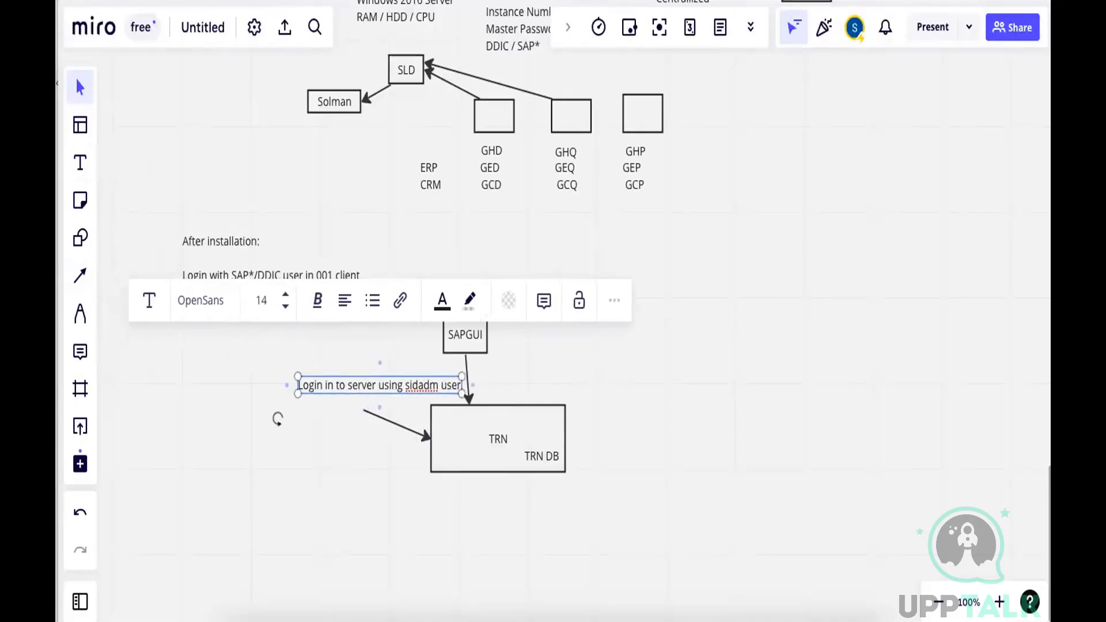
{"action": "key", "text": "Escape"}
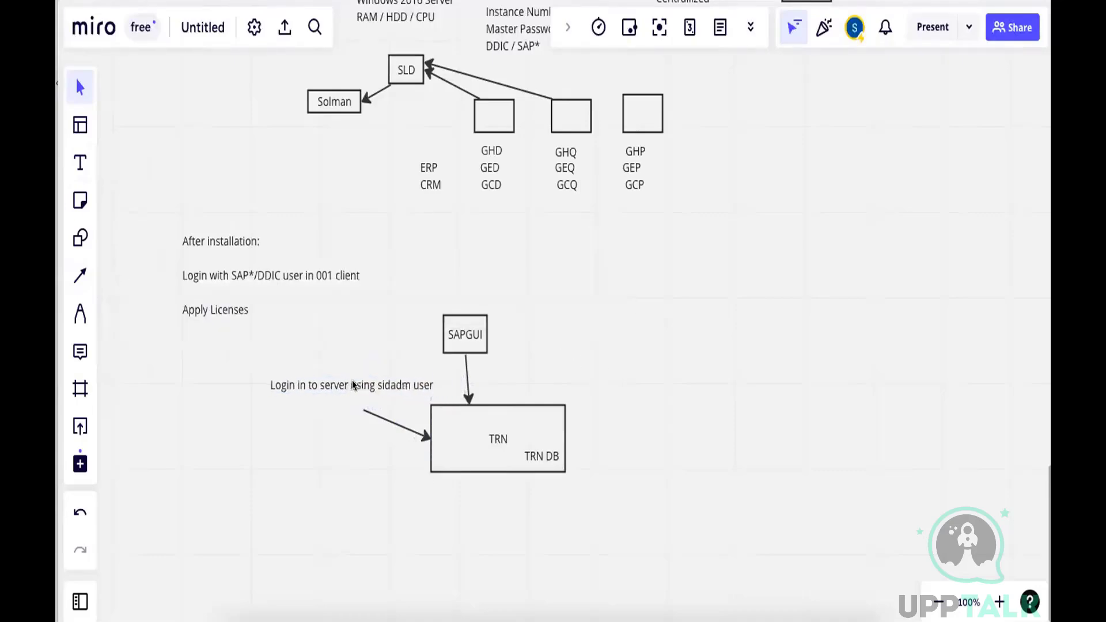
{"action": "left_click_drag", "start_coordinate": [317, 389], "coordinate": [293, 394]}
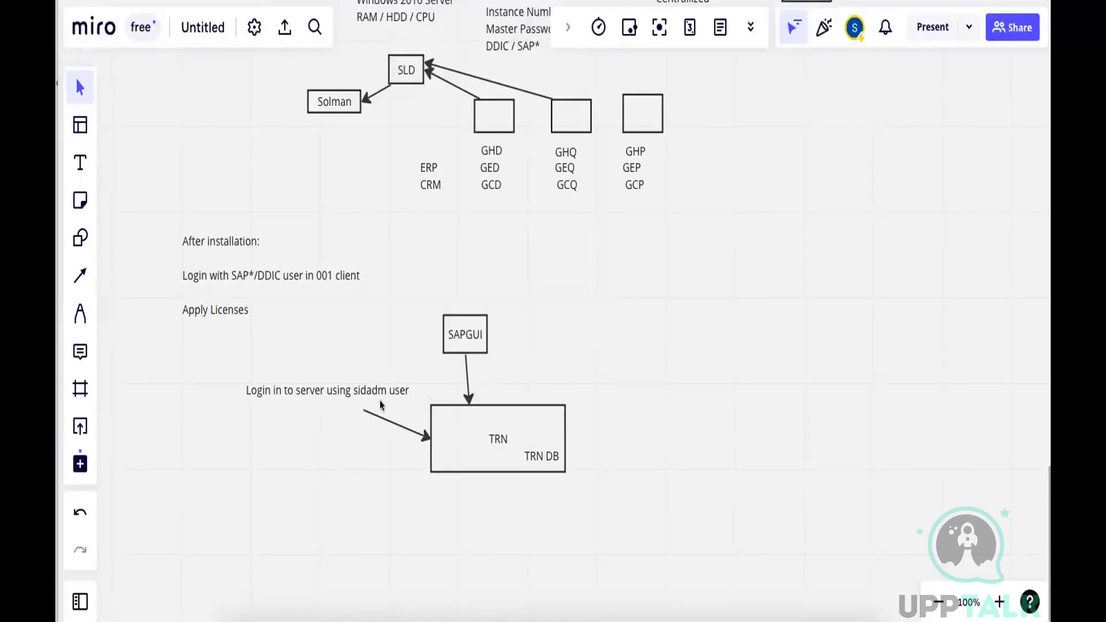
Add the text "1. Windows : SAPMMC" beneath the server login note and align it with that note
{"action": "left_click", "coordinate": [81, 163]}
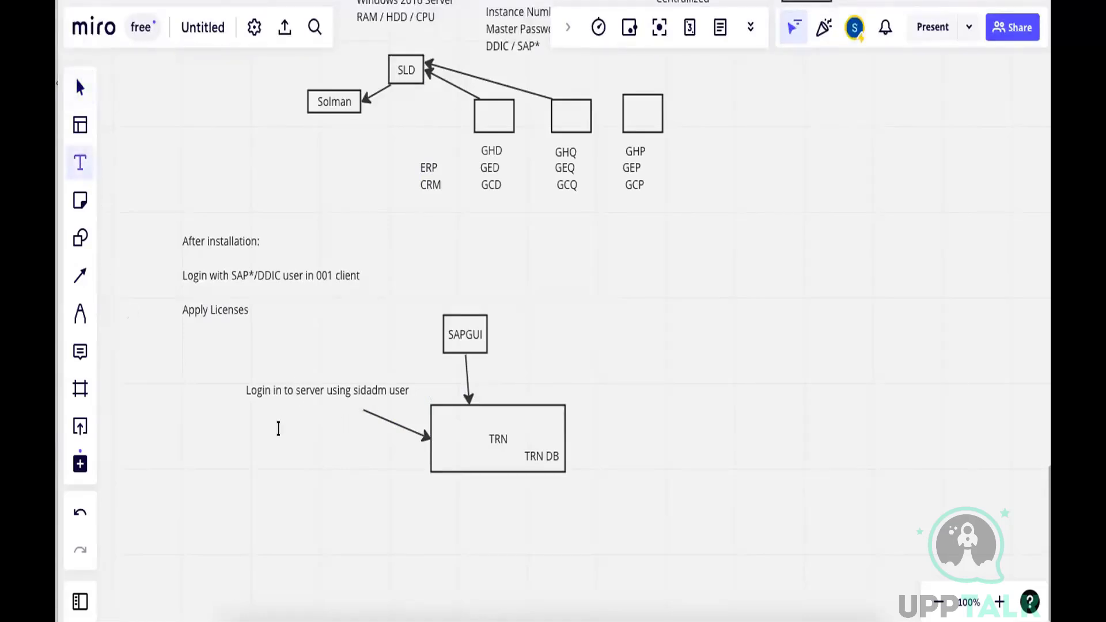
{"action": "left_click", "coordinate": [261, 416]}
{"action": "type", "text": "1."}
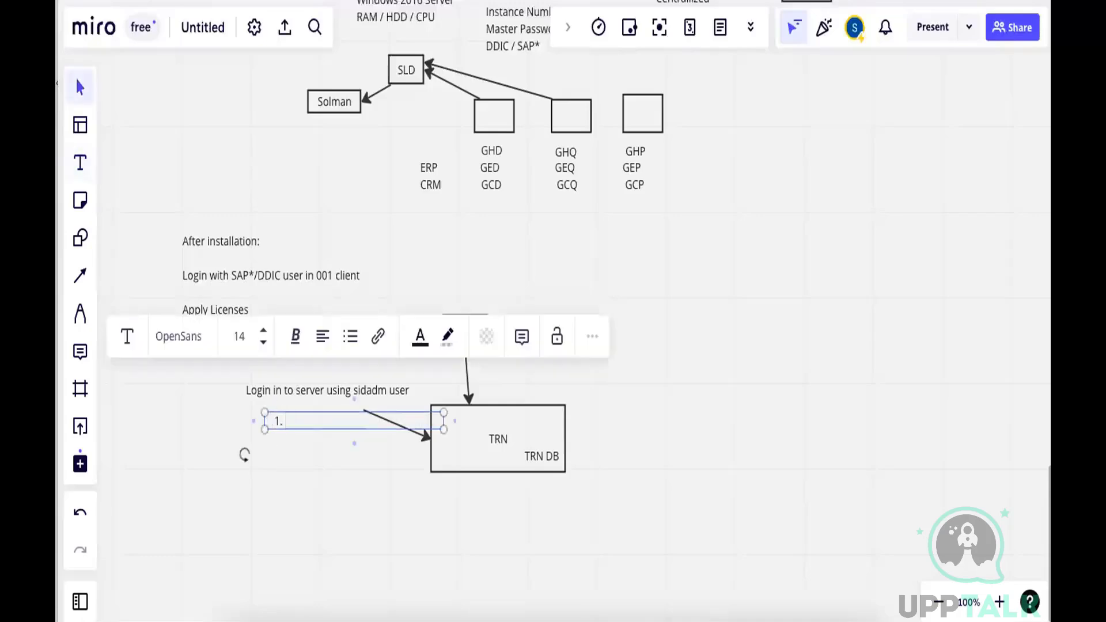
{"action": "type", "text": " Wind"}
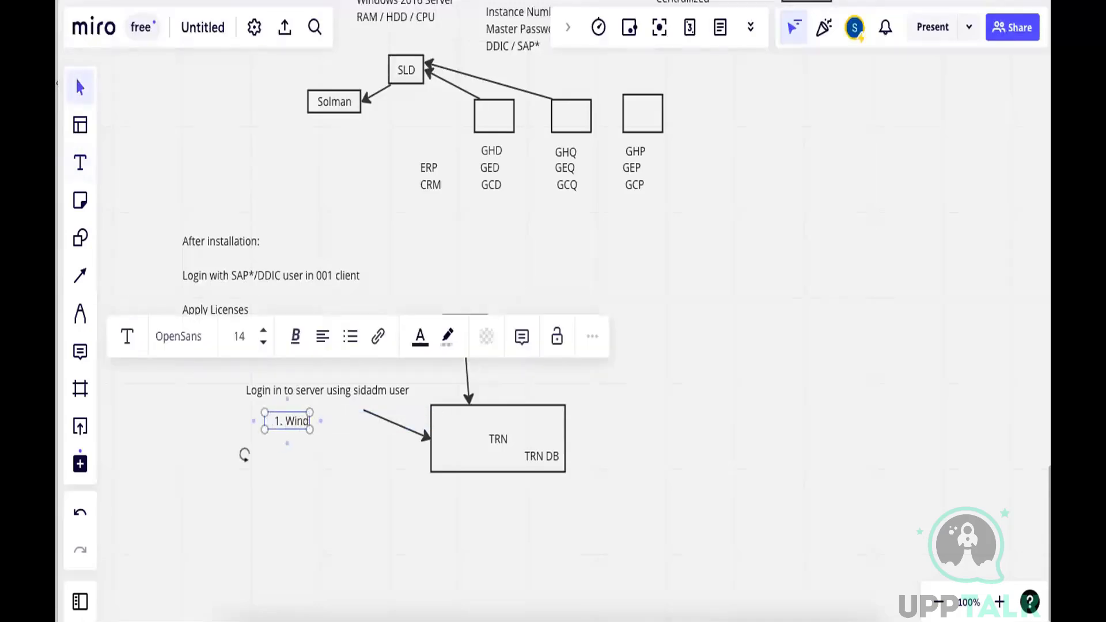
{"action": "type", "text": "ows : SAP"}
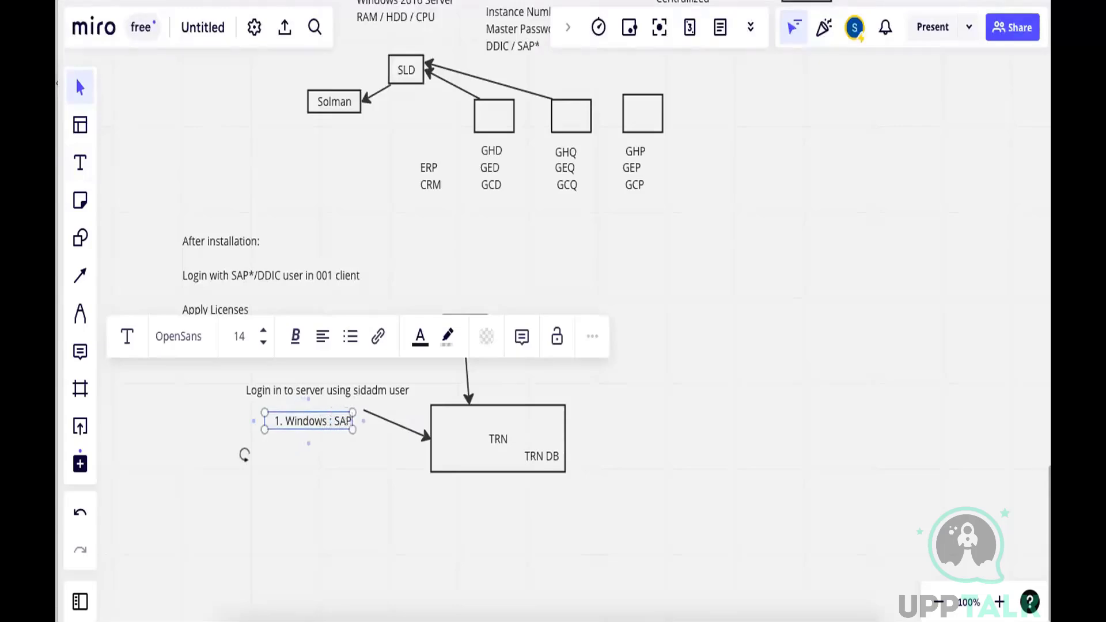
{"action": "type", "text": "MMC"}
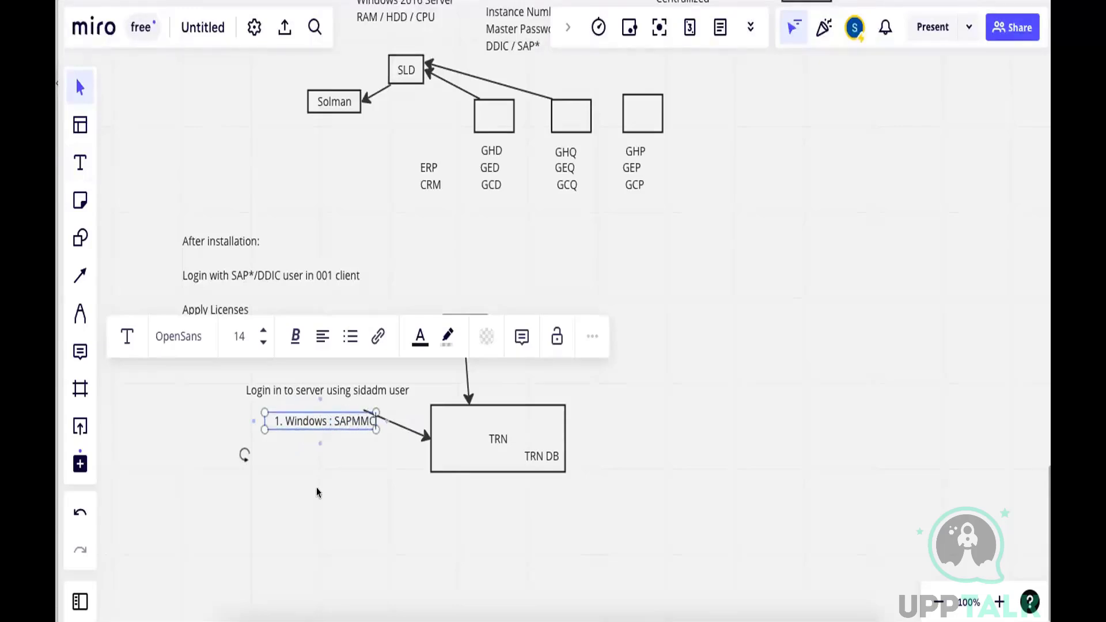
{"action": "key", "text": "Escape"}
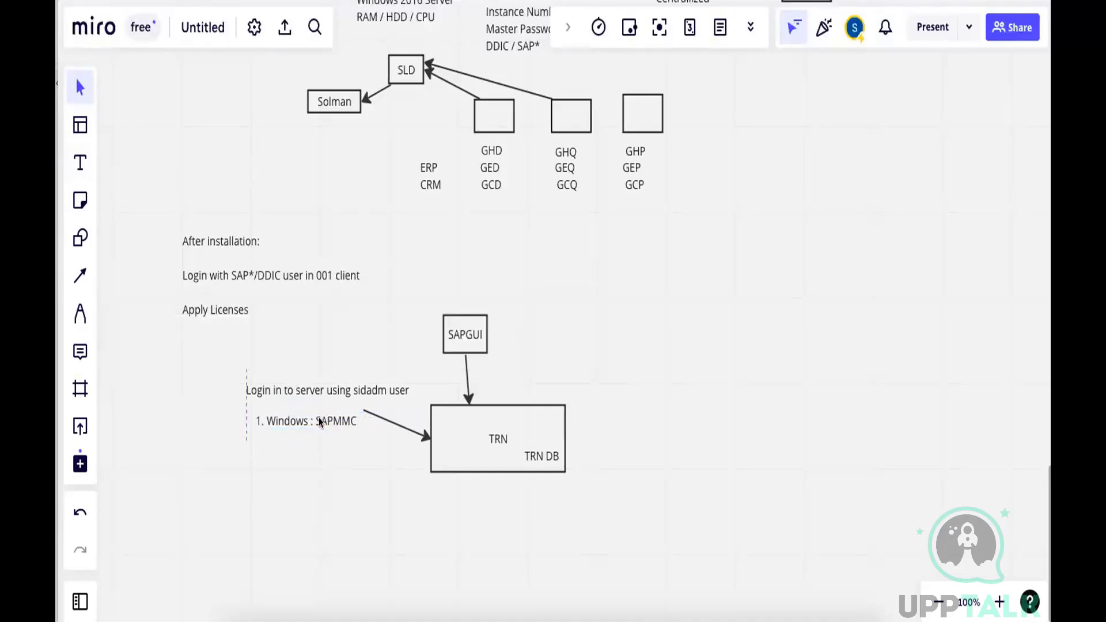
Add the unnumbered line "Graphical Start / Stop" below the Windows : SAPMMC entry in the same text
{"action": "double_click", "coordinate": [338, 420]}
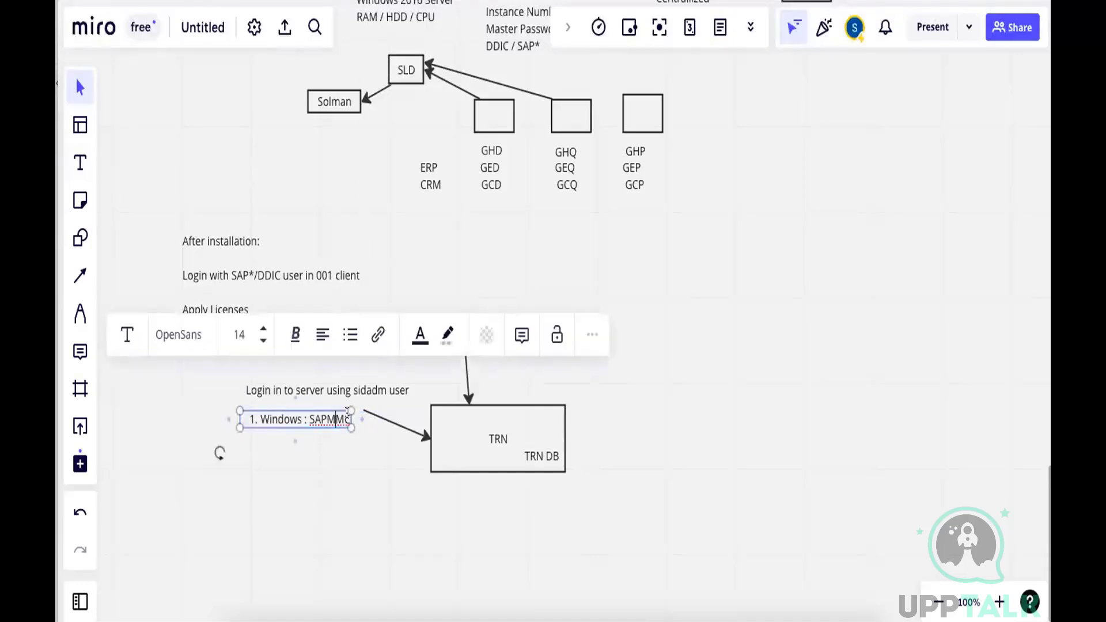
{"action": "key", "text": "Return"}
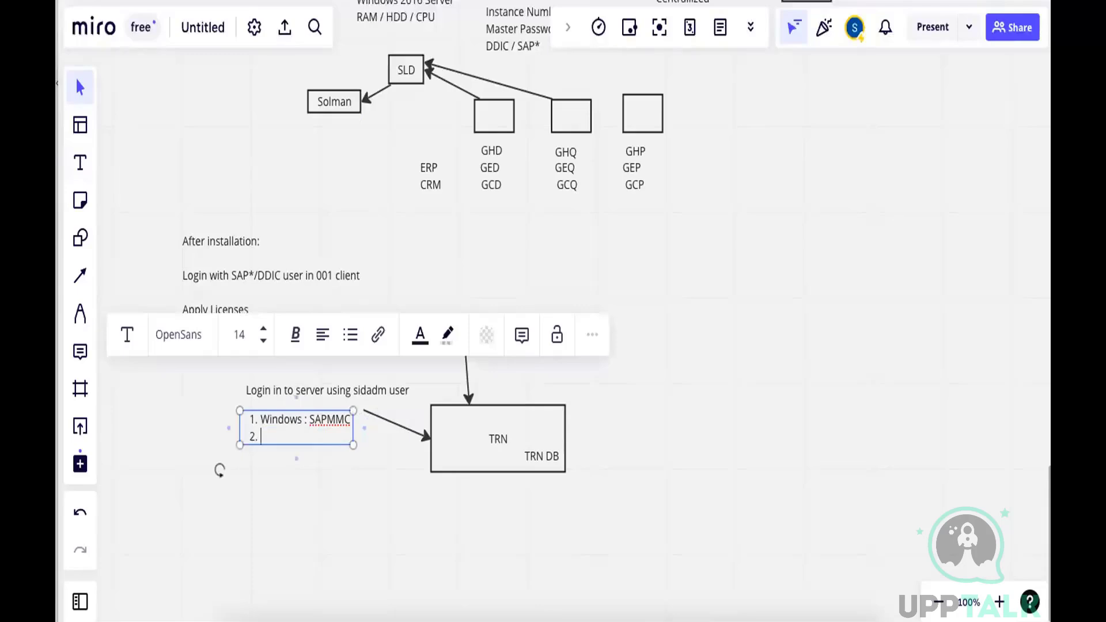
{"action": "key", "text": "BackSpace"}
{"action": "type", "text": "Graphical Start / Stop"}
{"action": "left_click", "coordinate": [454, 515]}
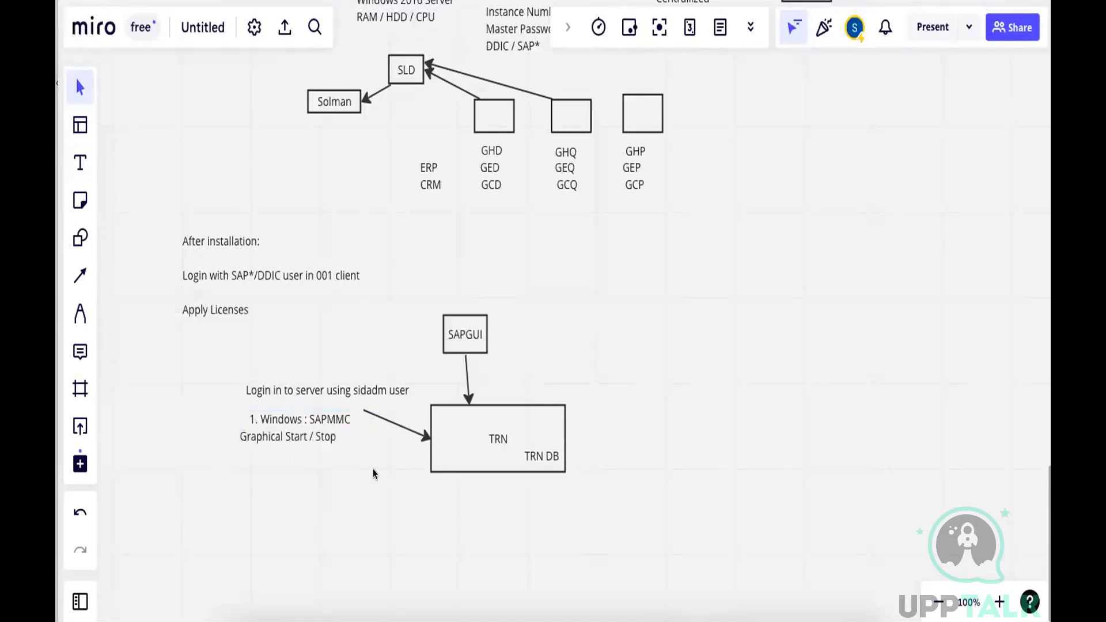
Add the line "2.Unix : Putty" below Graphical Start / Stop in the same text
{"action": "double_click", "coordinate": [340, 434]}
{"action": "key", "text": "Return"}
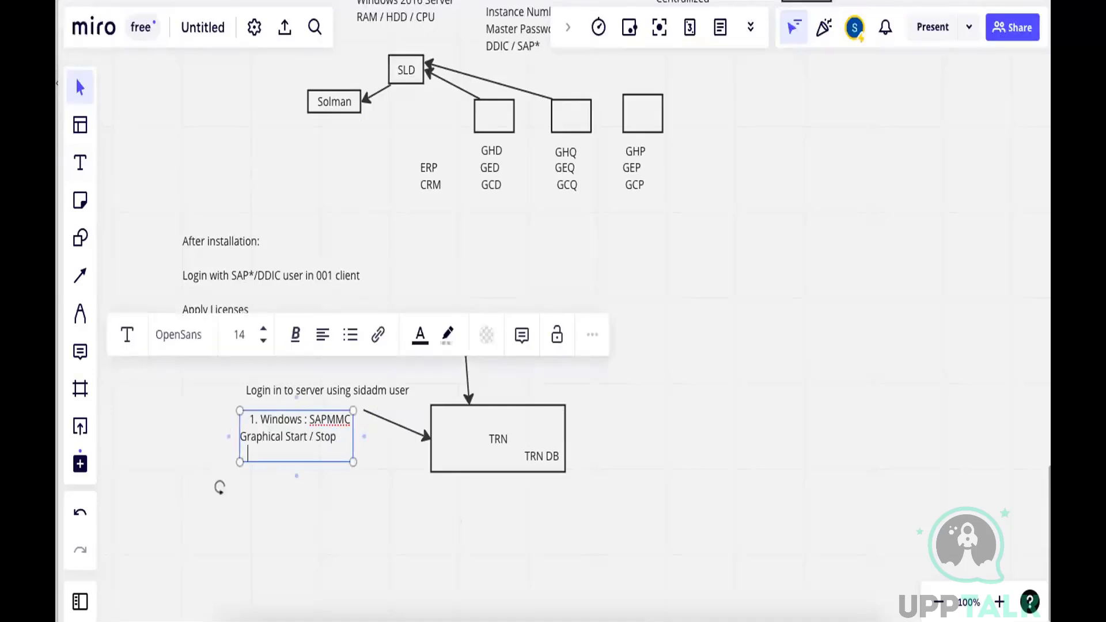
{"action": "type", "text": "2"}
{"action": "key", "text": "BackSpace"}
{"action": "type", "text": "1."}
{"action": "key", "text": "BackSpace"}
{"action": "type", "text": "2."}
{"action": "key", "text": "BackSpace"}
{"action": "type", "text": ".Unix : Putty"}
List the commands "Stopsap" and "startsap" on separate lines under the Unix : Putty entry
{"action": "key", "text": "Return"}
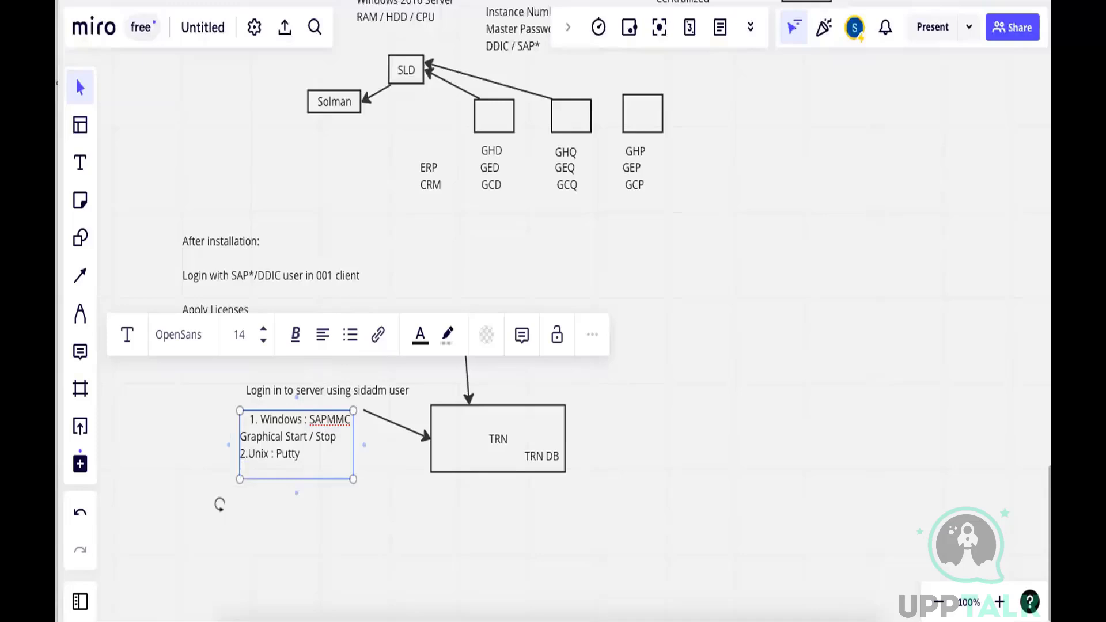
{"action": "type", "text": "Stopsap"}
{"action": "key", "text": "Return"}
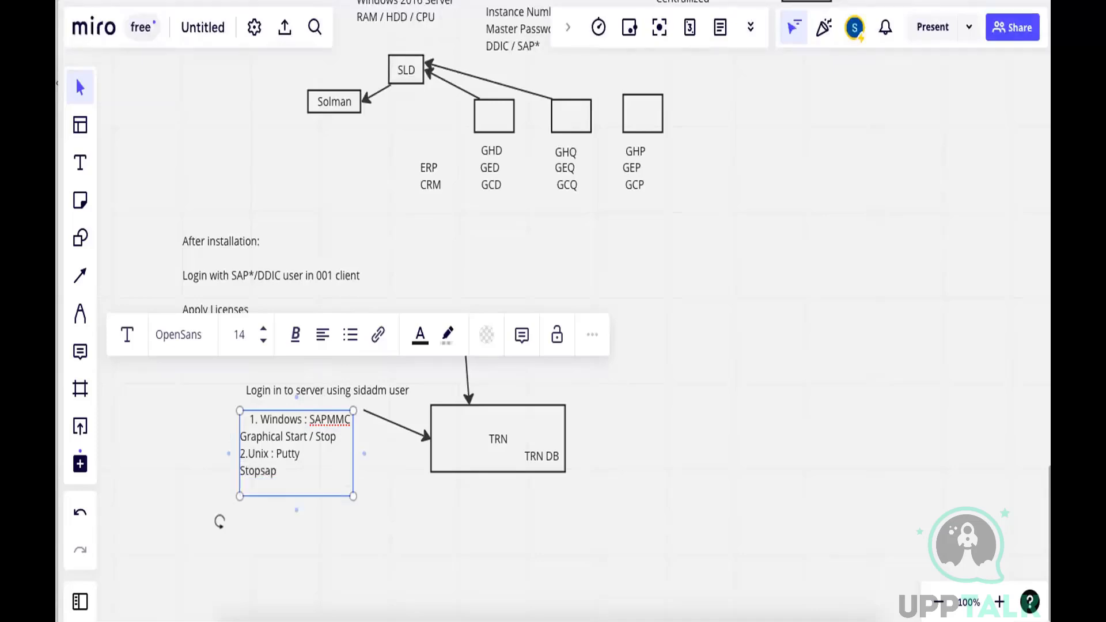
{"action": "type", "text": "startsap"}
{"action": "left_click", "coordinate": [414, 491]}
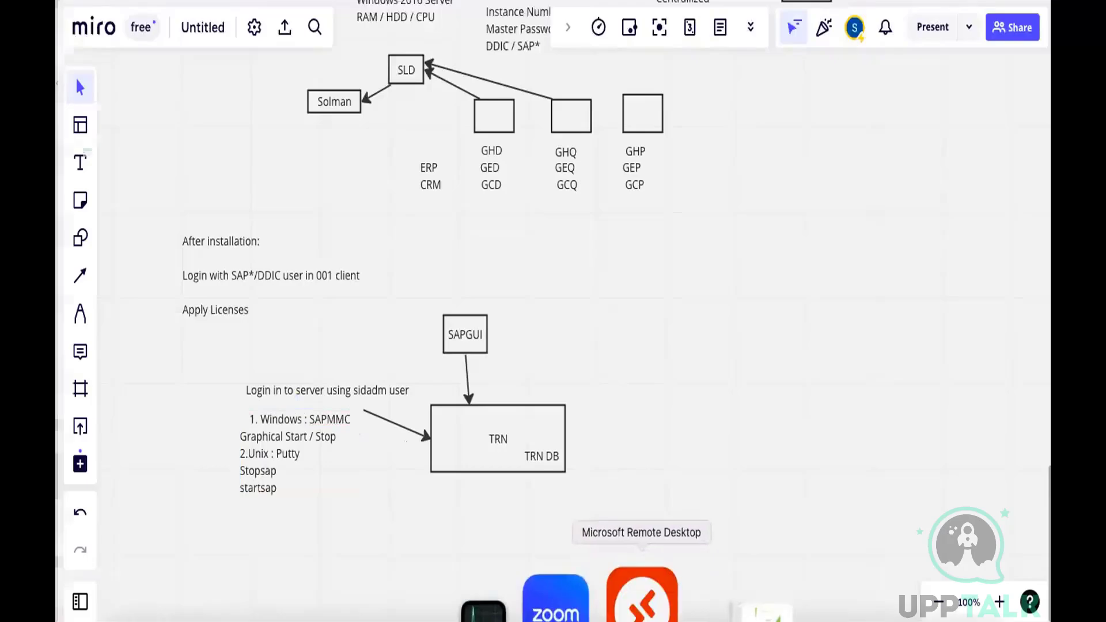
Switch to the Microsoft Remote Desktop session and minimize the SAPinst and Program Starter windows
{"action": "left_click", "coordinate": [642, 600]}
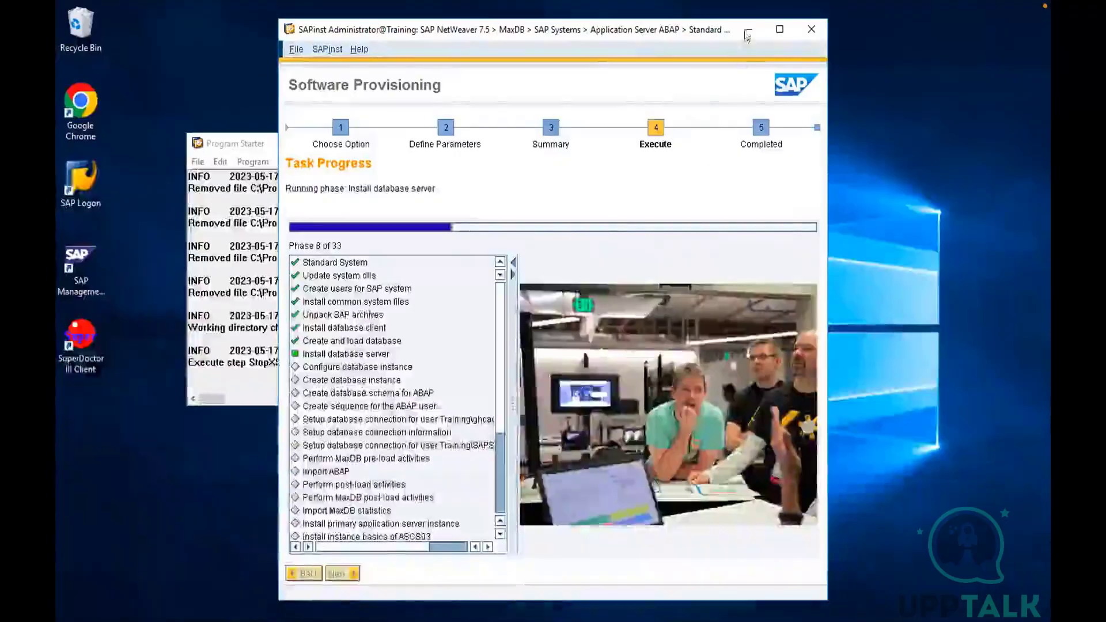
{"action": "left_click", "coordinate": [748, 30]}
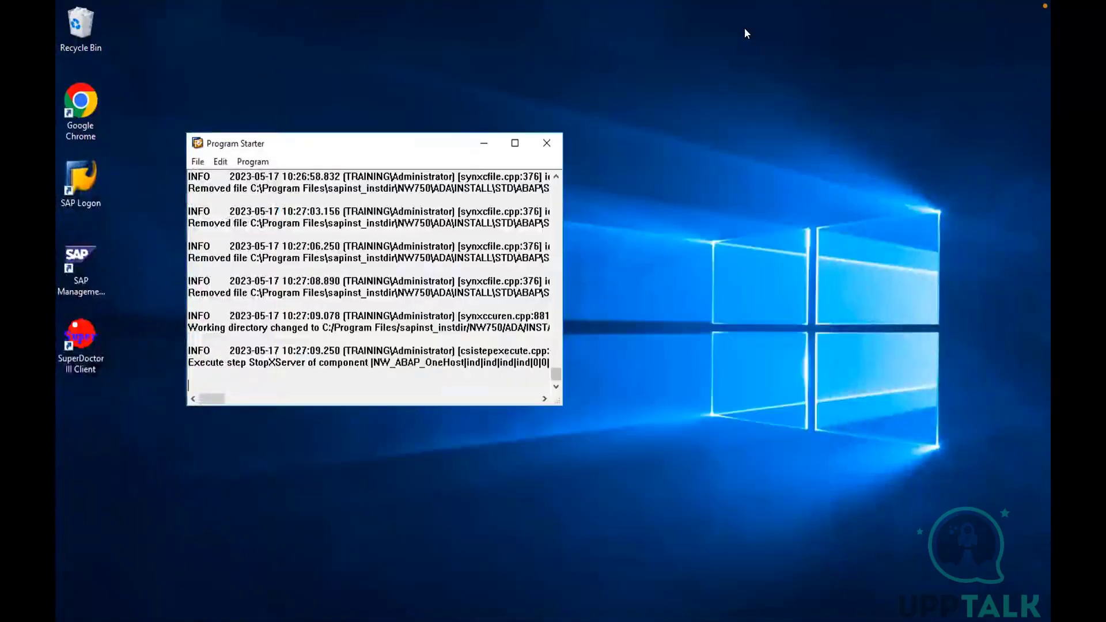
{"action": "left_click", "coordinate": [487, 142]}
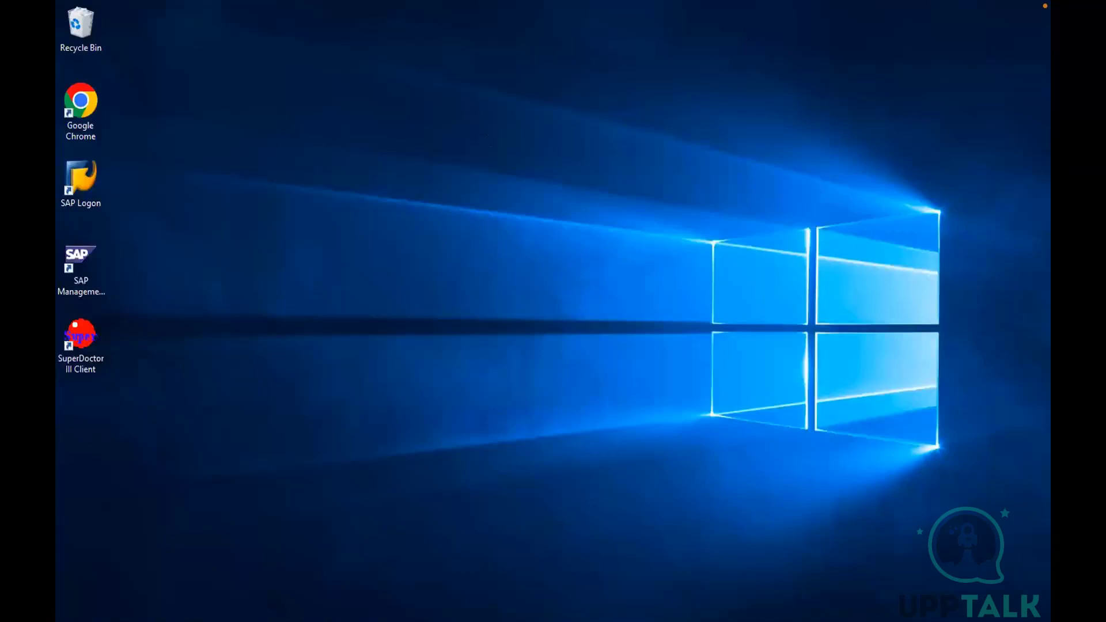
Bring up the SAP Easy Access TRN (2) session and run transaction al08 to list the system-wide user sessions
{"action": "mouse_move", "coordinate": [225, 620]}
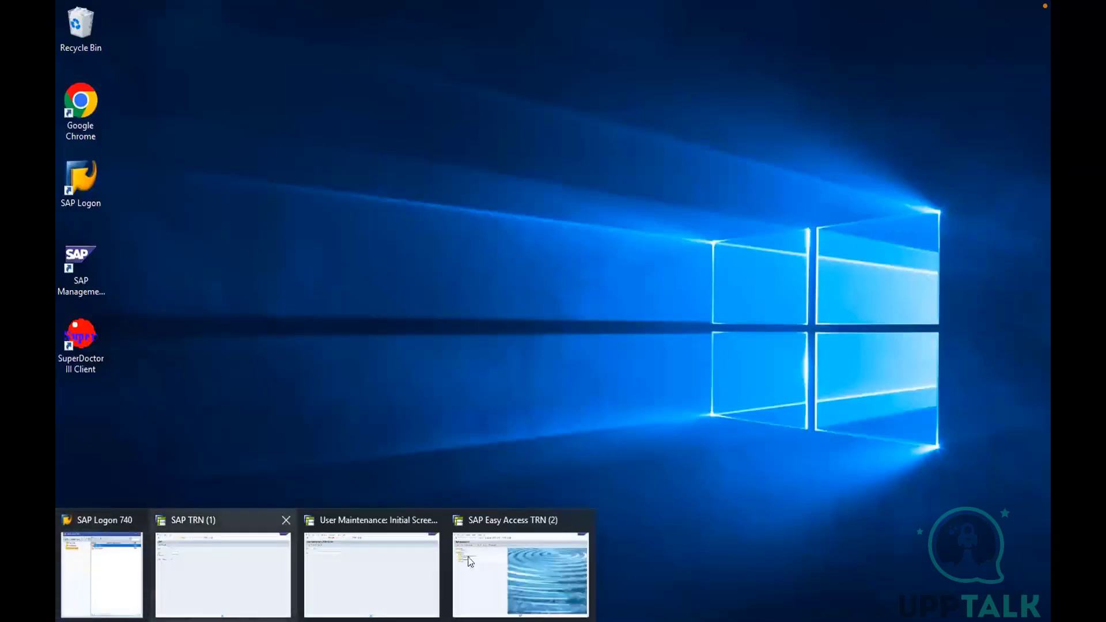
{"action": "left_click", "coordinate": [533, 548]}
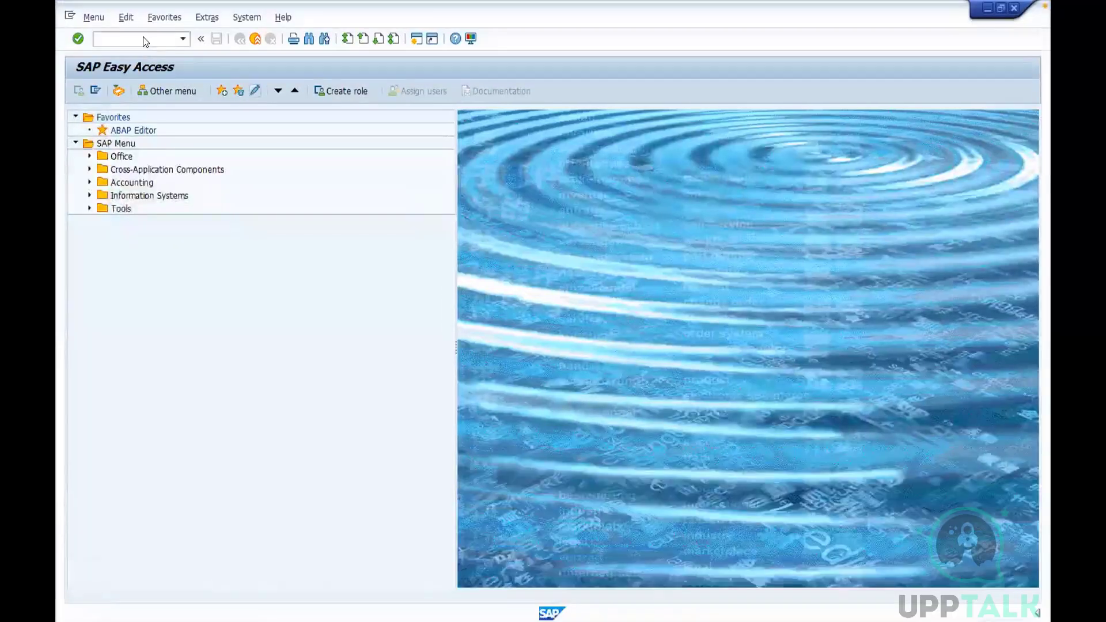
{"action": "left_click", "coordinate": [143, 36]}
{"action": "type", "text": "al08"}
{"action": "key", "text": "Return"}
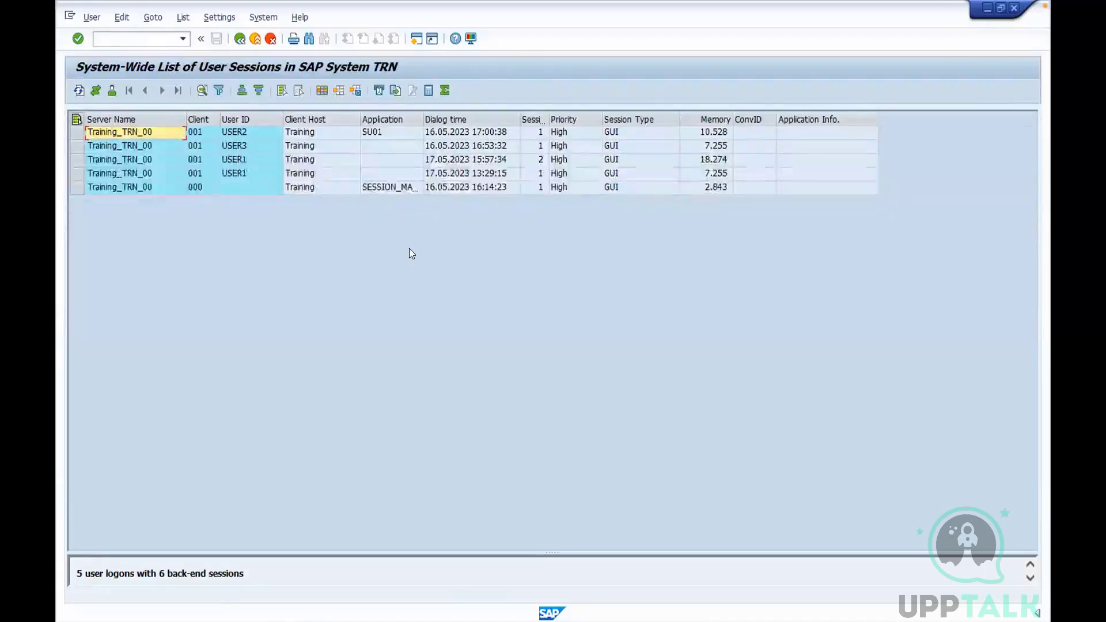
Log off from the TRN system and close all its sessions with the command /nex
{"action": "left_click", "coordinate": [141, 33]}
{"action": "type", "text": "/nex"}
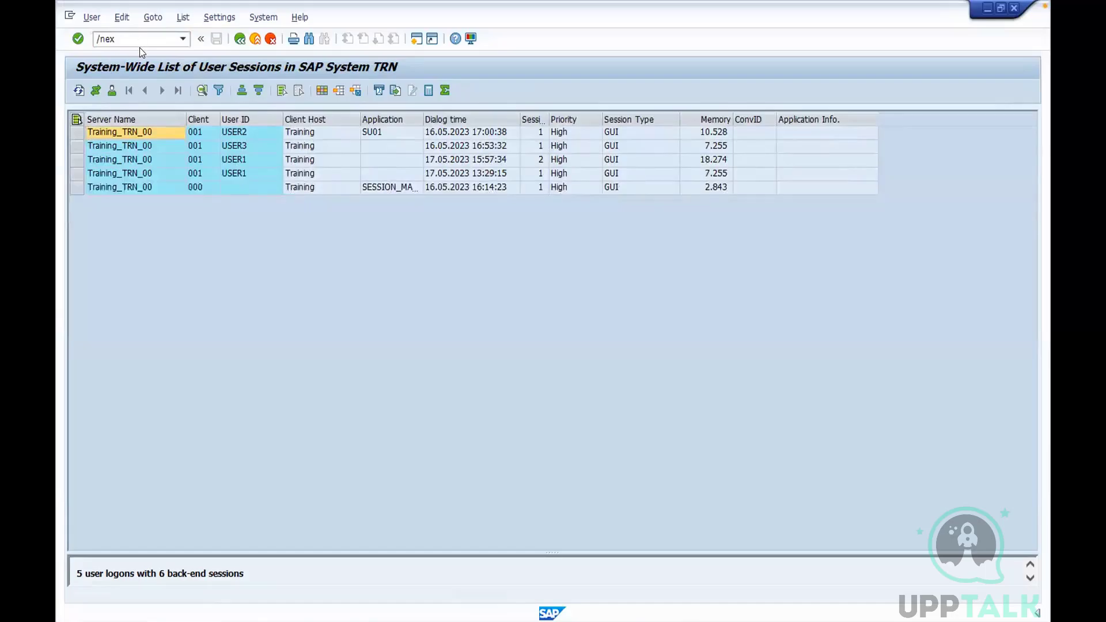
{"action": "key", "text": "Return"}
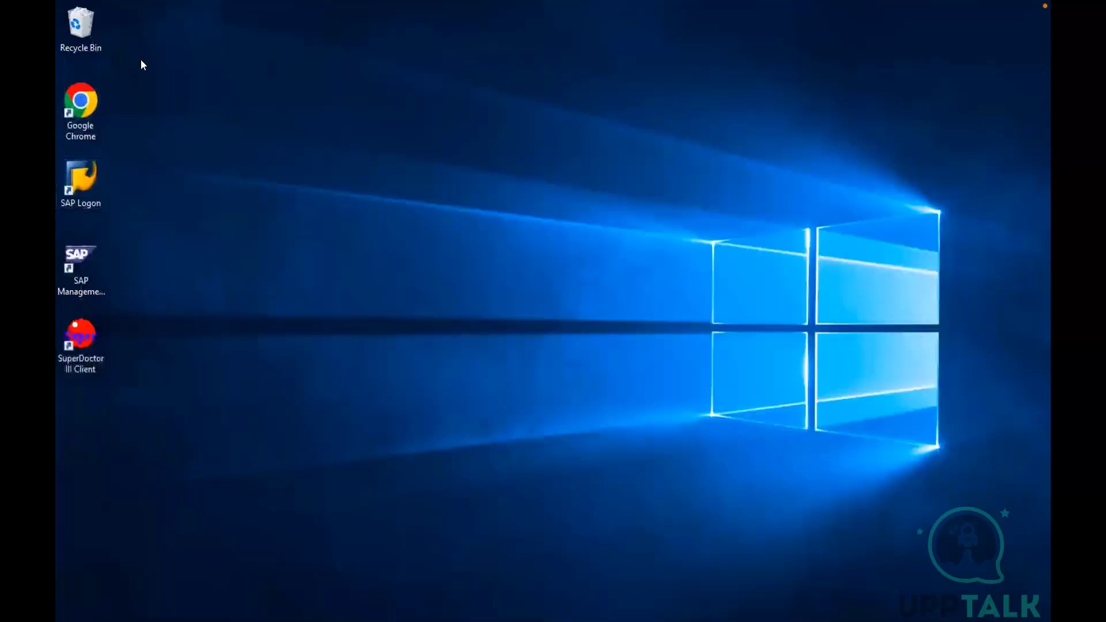
Open the SAP Management Console, expand SAP Systems and TRN, and maximize both the console and its Console Root window
{"action": "double_click", "coordinate": [81, 265]}
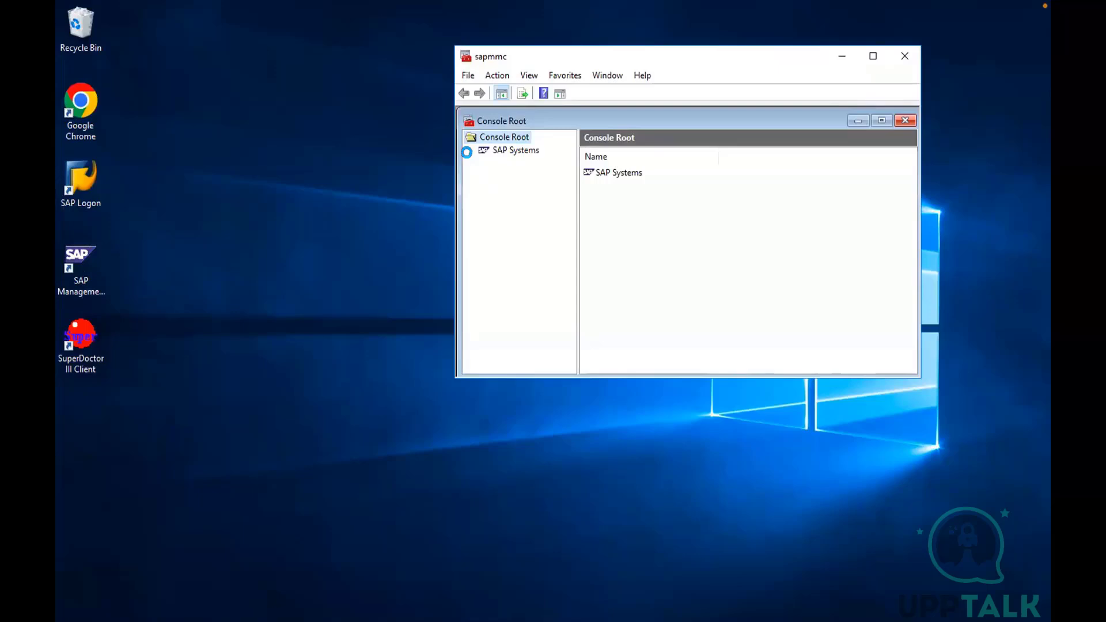
{"action": "left_click", "coordinate": [468, 151]}
{"action": "left_click", "coordinate": [483, 164]}
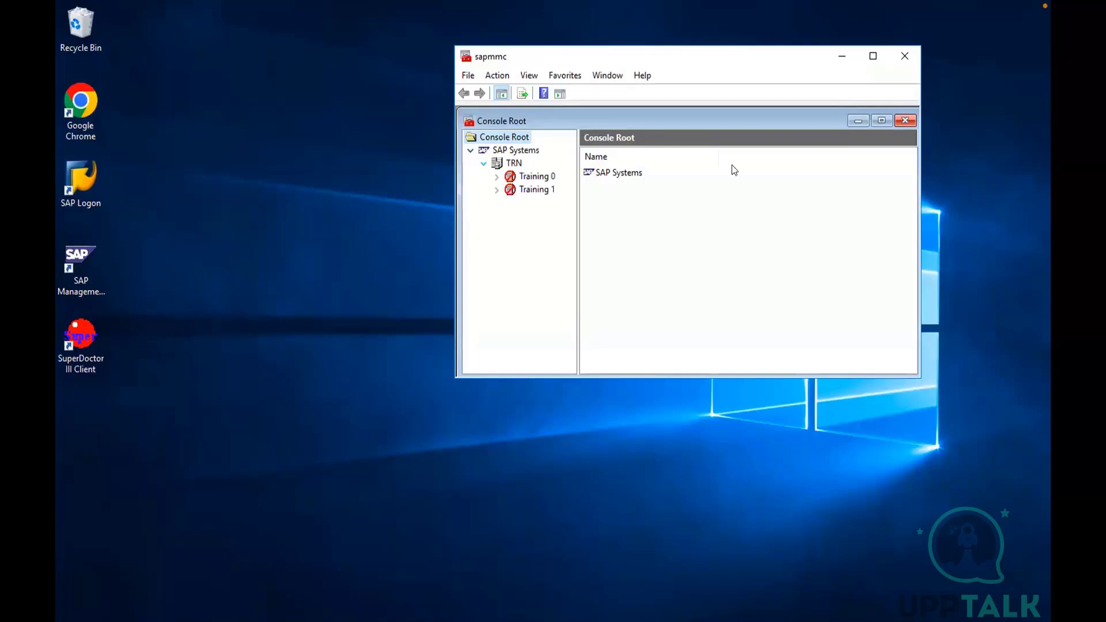
{"action": "left_click", "coordinate": [873, 57]}
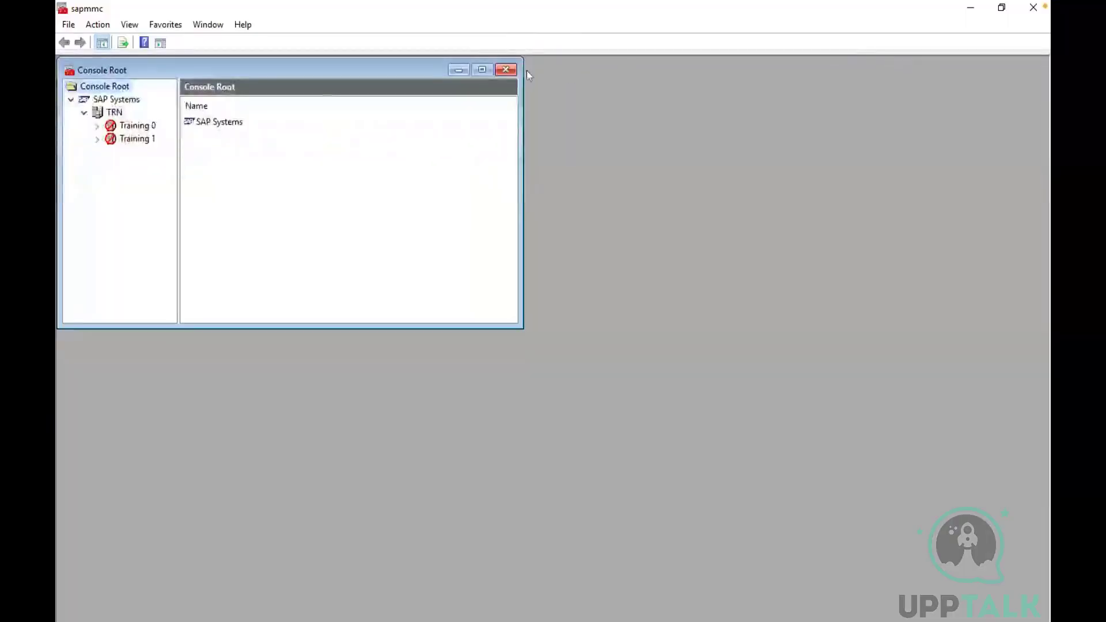
{"action": "left_click", "coordinate": [480, 69]}
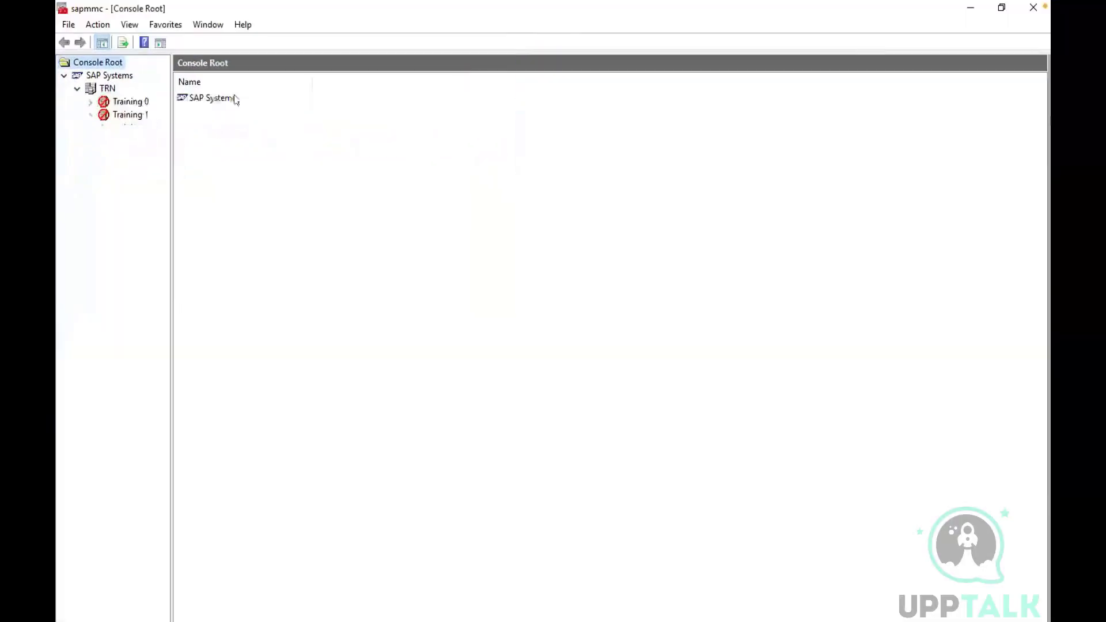
Select the TRN system and expand its Training 0 and Training 1 instances
{"action": "left_click", "coordinate": [107, 89]}
{"action": "left_click", "coordinate": [91, 102]}
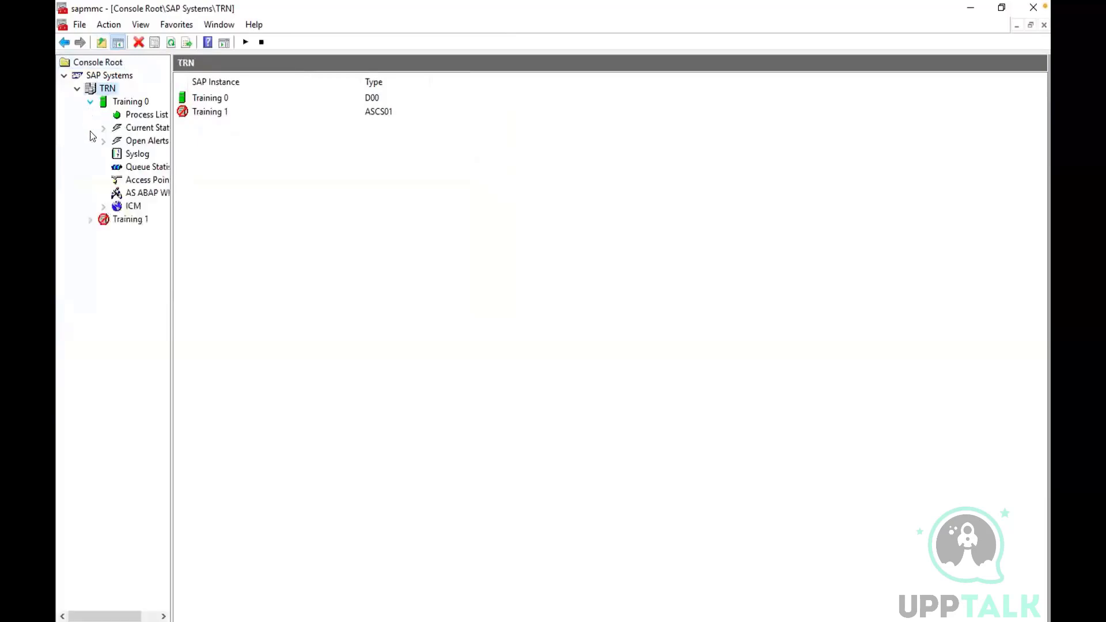
{"action": "left_click", "coordinate": [89, 219]}
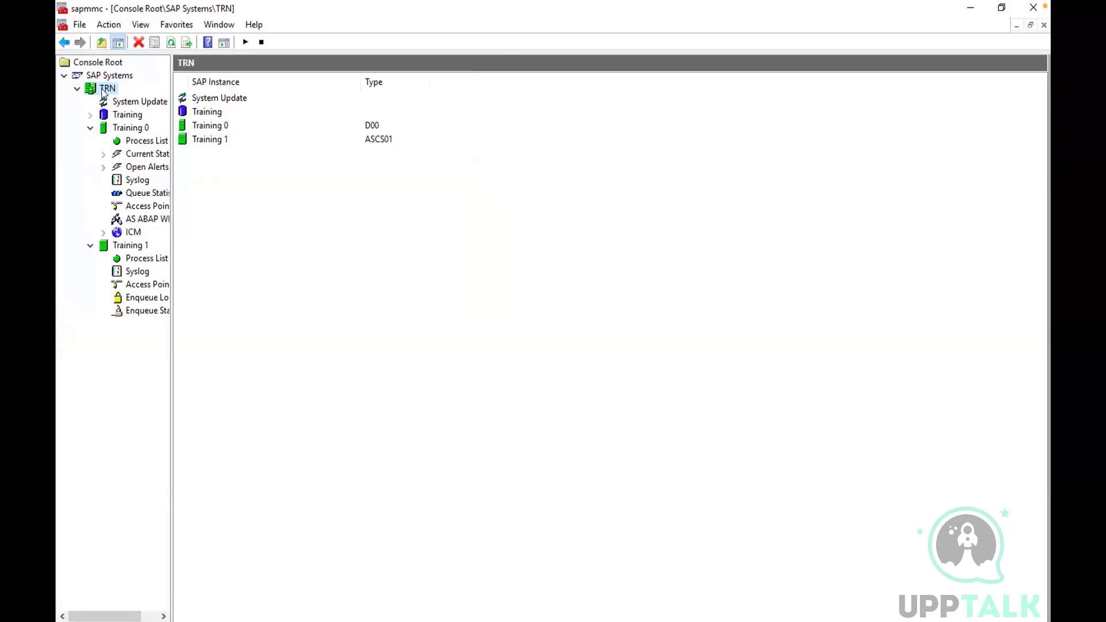
Stop all TRN instances using the Hard (SIGINT) shutdown type with a stop wait timeout of 300 seconds
{"action": "right_click", "coordinate": [104, 94]}
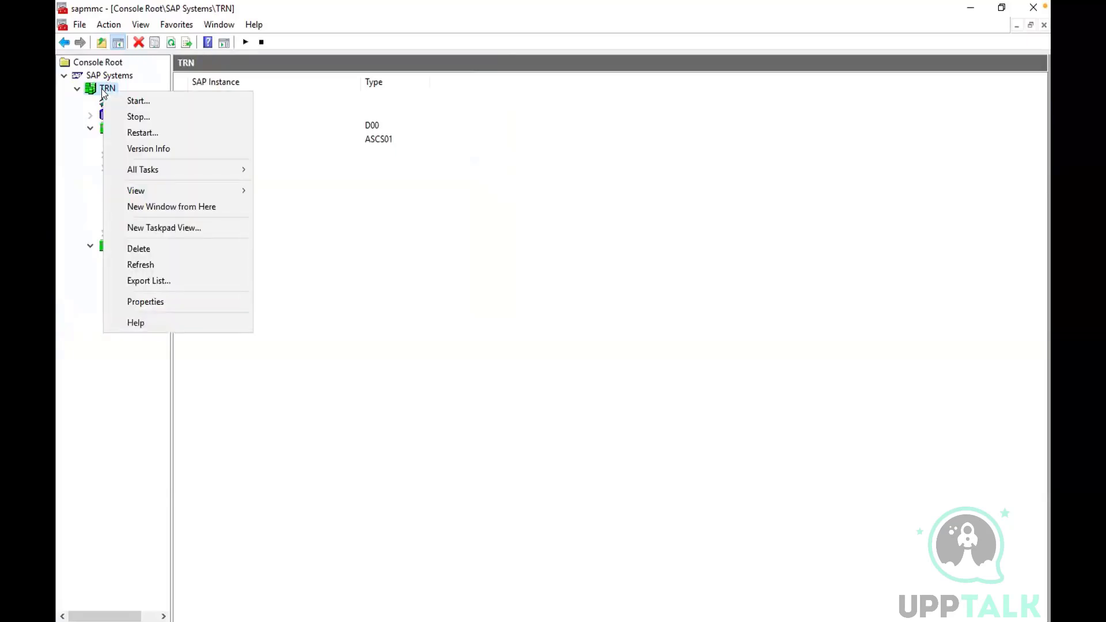
{"action": "left_click", "coordinate": [119, 118]}
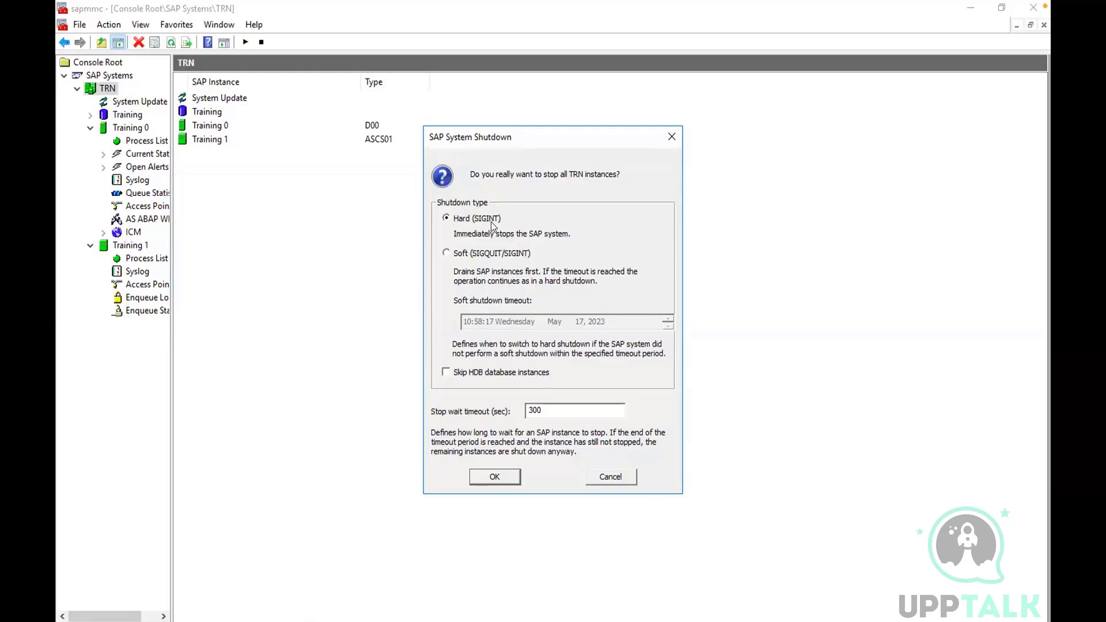
{"action": "left_click", "coordinate": [487, 476]}
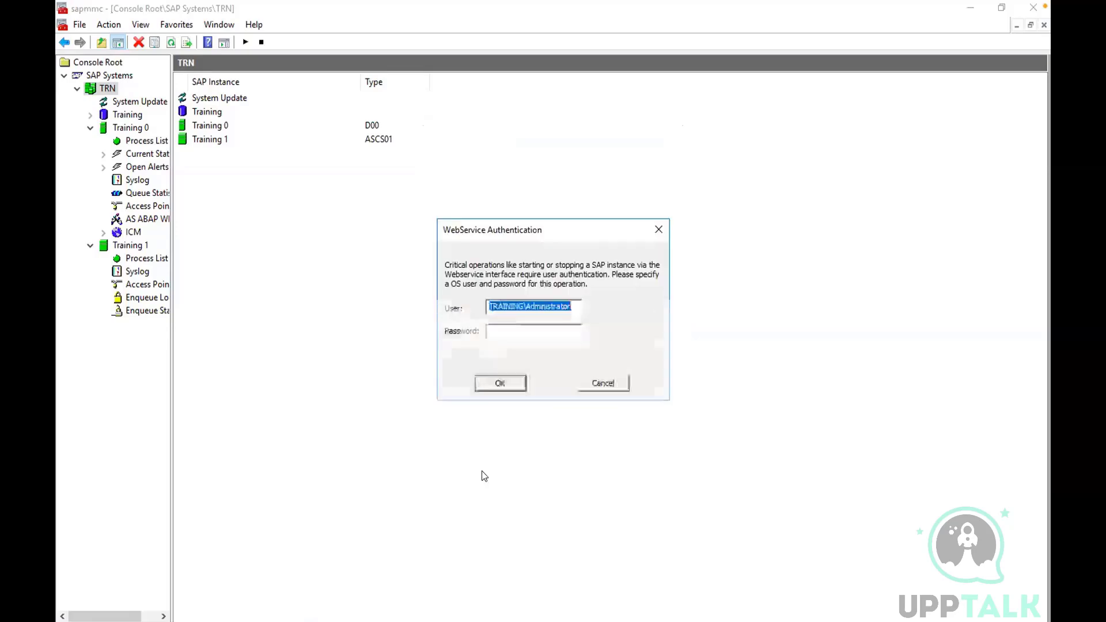
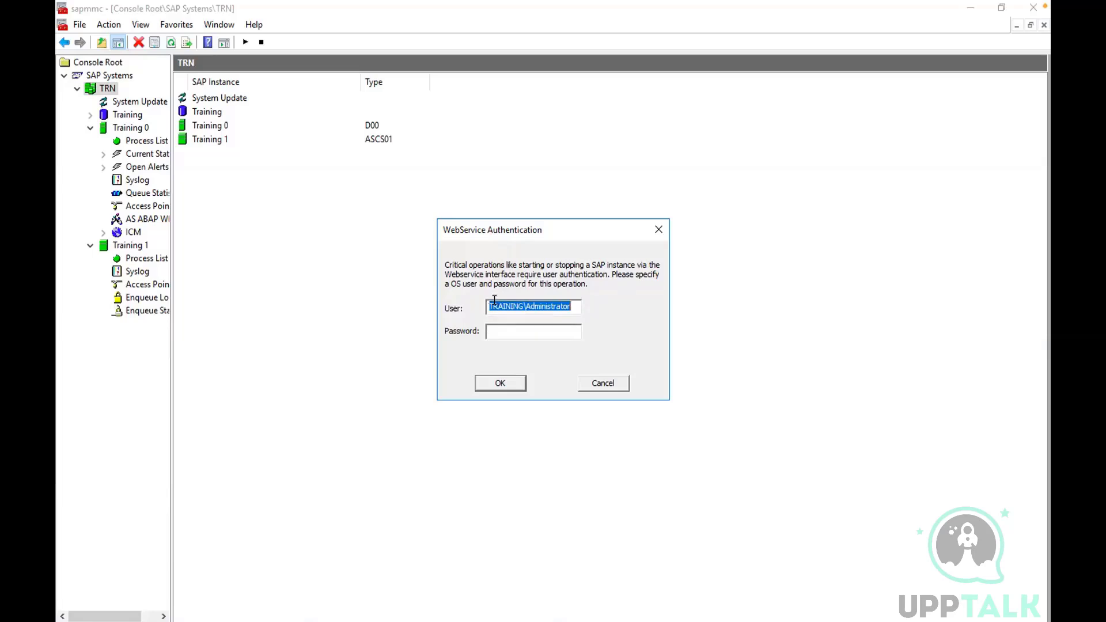
Authenticate the instance stop with the OS user trnadm and type the account password
{"action": "type", "text": "trn"}
{"action": "double_click", "coordinate": [491, 305]}
{"action": "left_click", "coordinate": [498, 304]}
{"action": "type", "text": "adm***********"}
{"action": "left_click", "coordinate": [497, 384]}
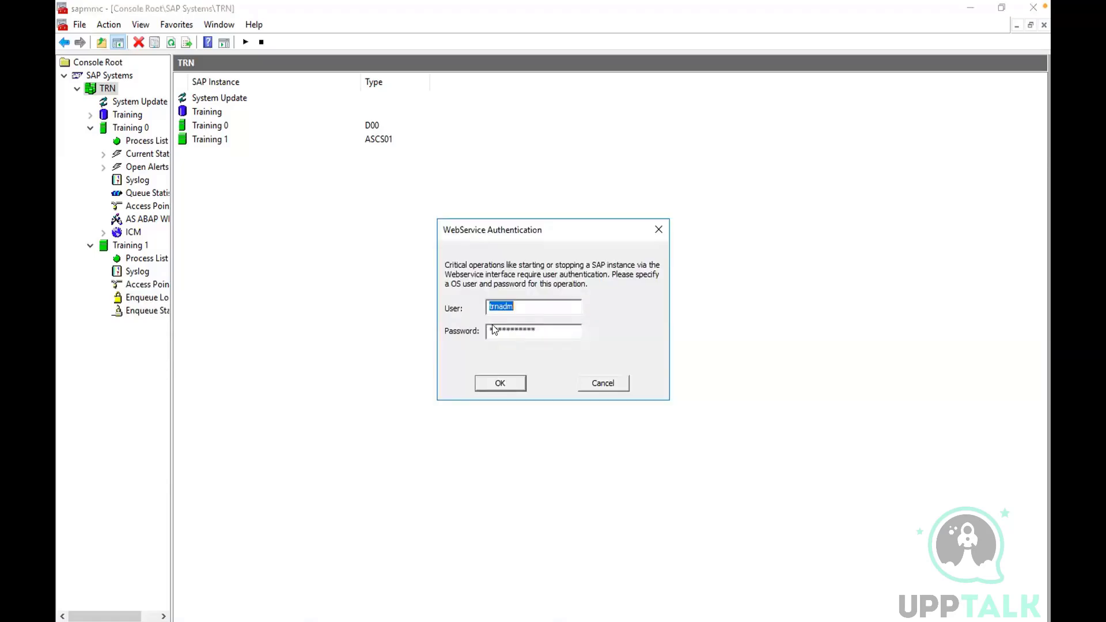
Re-enter the account password for trnadm in the authentication request and refresh the TRN system view
{"action": "left_click", "coordinate": [536, 328]}
{"action": "key", "text": "BackSpace"}
{"action": "key", "text": "BackSpace"}
{"action": "key", "text": "BackSpace"}
{"action": "key", "text": "BackSpace"}
{"action": "key", "text": "BackSpace"}
{"action": "key", "text": "BackSpace"}
{"action": "key", "text": "BackSpace"}
{"action": "key", "text": "BackSpace"}
{"action": "key", "text": "BackSpace"}
{"action": "key", "text": "BackSpace"}
{"action": "key", "text": "BackSpace"}
{"action": "key", "text": "BackSpace"}
{"action": "type", "text": "*******"}
{"action": "key", "text": "BackSpace"}
{"action": "key", "text": "BackSpace"}
{"action": "key", "text": "BackSpace"}
{"action": "key", "text": "BackSpace"}
{"action": "key", "text": "BackSpace"}
{"action": "key", "text": "BackSpace"}
{"action": "key", "text": "BackSpace"}
{"action": "type", "text": "********"}
{"action": "left_click", "coordinate": [499, 384]}
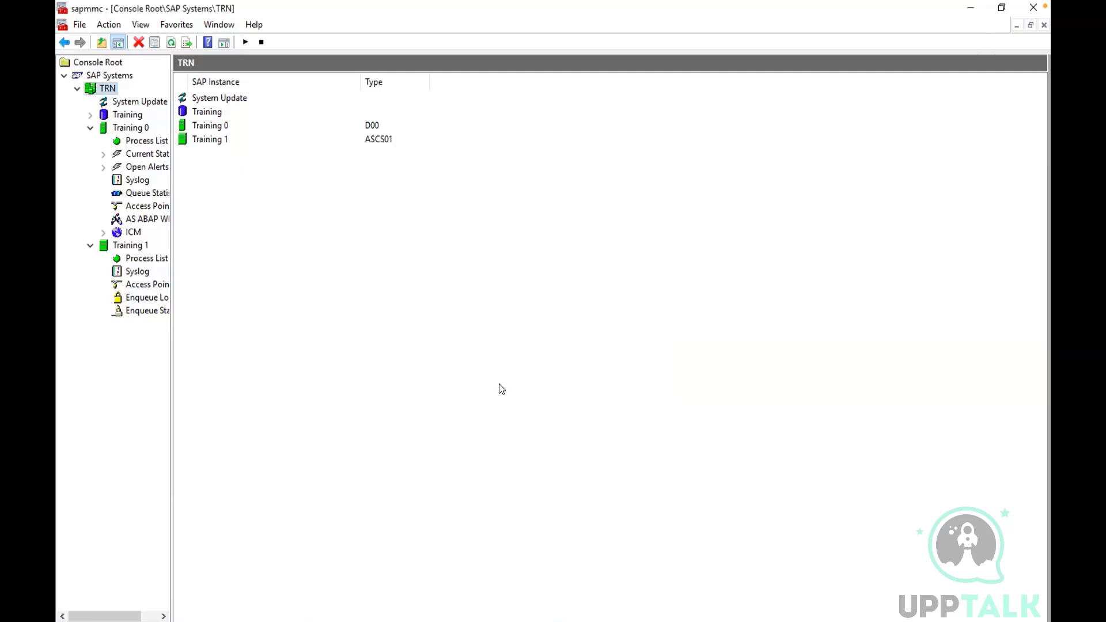
{"action": "left_click", "coordinate": [170, 48]}
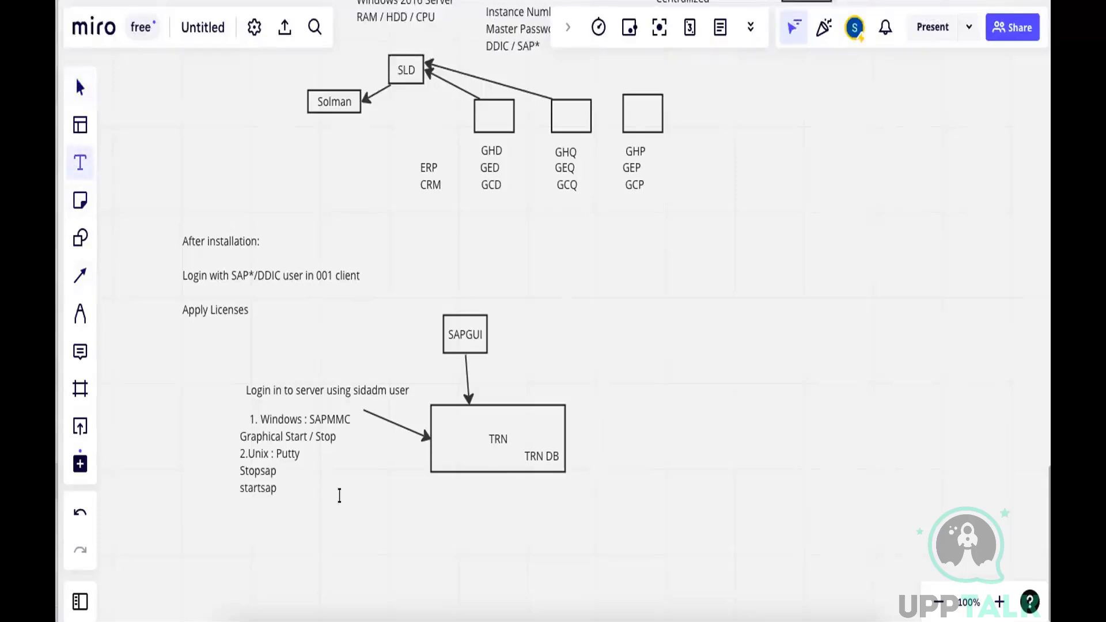
Add the text "SID = TRN" to the Miro board, below and to the left of the TRN box
{"action": "left_click", "coordinate": [345, 499]}
{"action": "type", "text": "SID "}
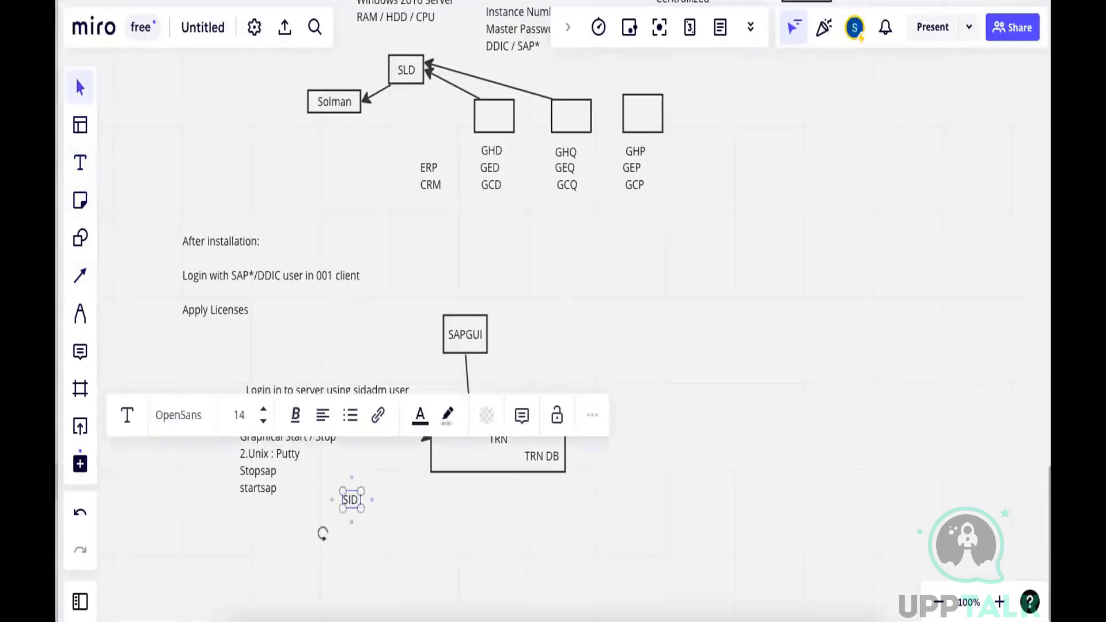
{"action": "type", "text": "= TRN"}
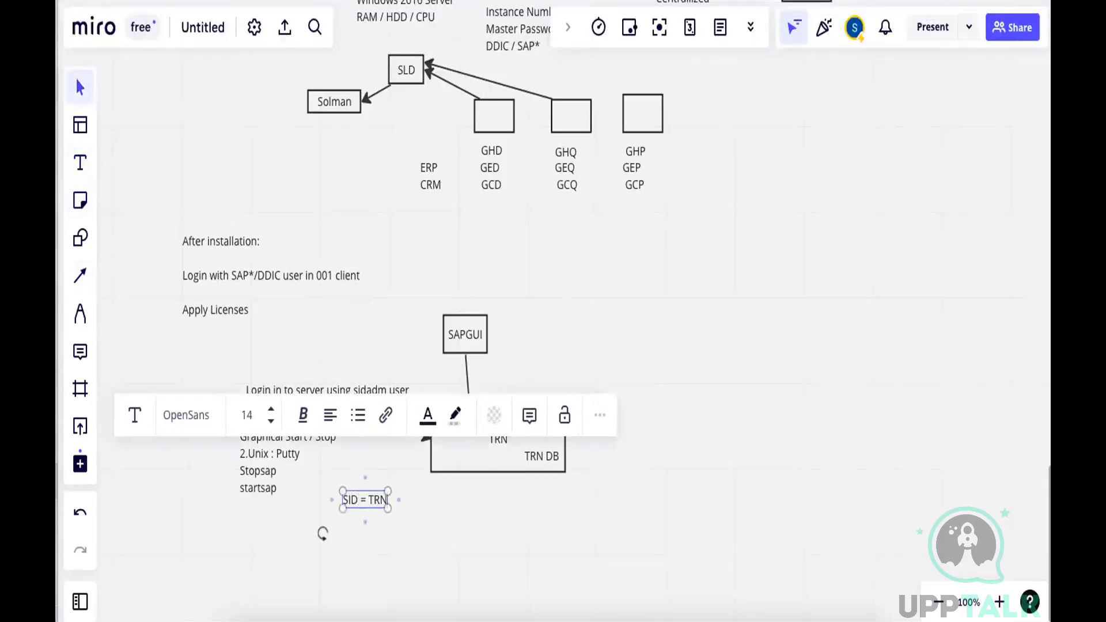
{"action": "left_click", "coordinate": [384, 524]}
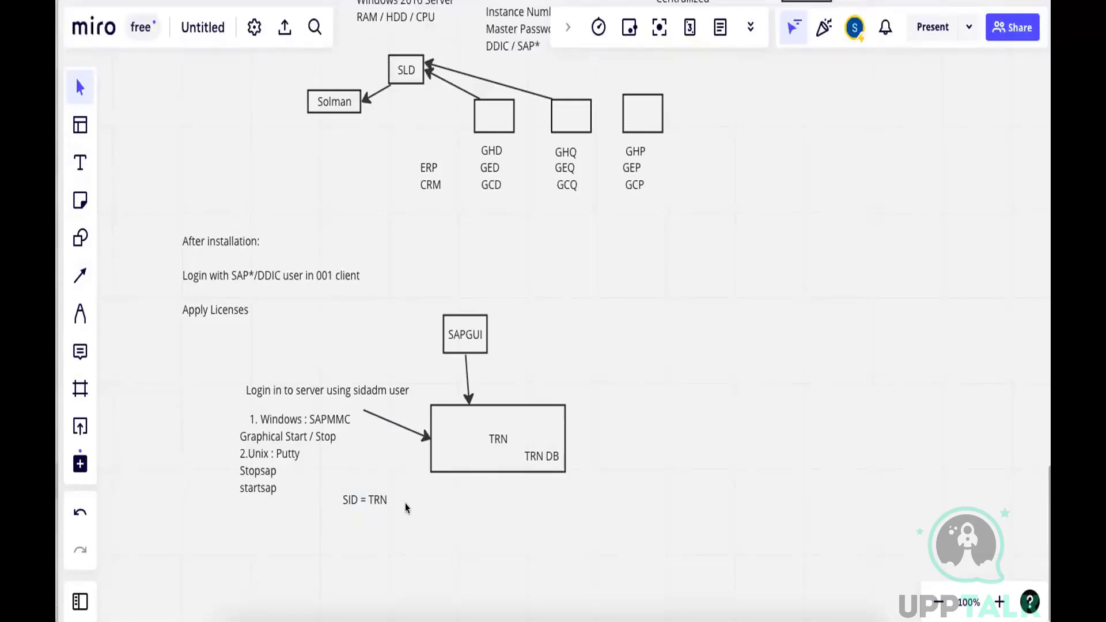
Switch to Microsoft Remote Desktop, decline the detailed error description, and try opening the first TRN connection from SAP Logon with the management console minimized
{"action": "mouse_move", "coordinate": [663, 614]}
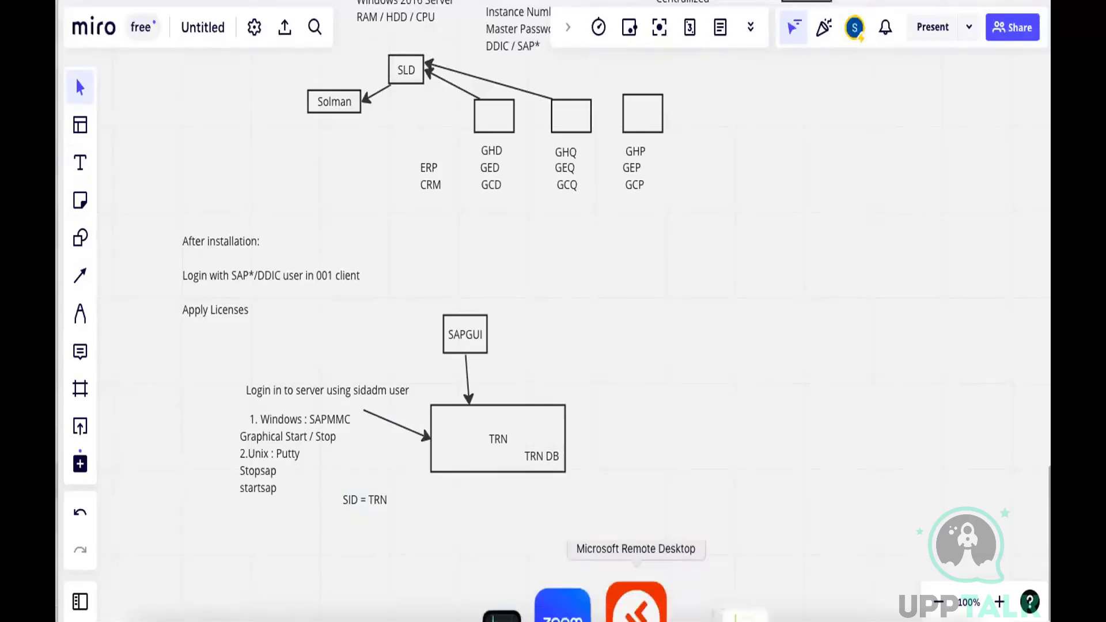
{"action": "left_click", "coordinate": [636, 594]}
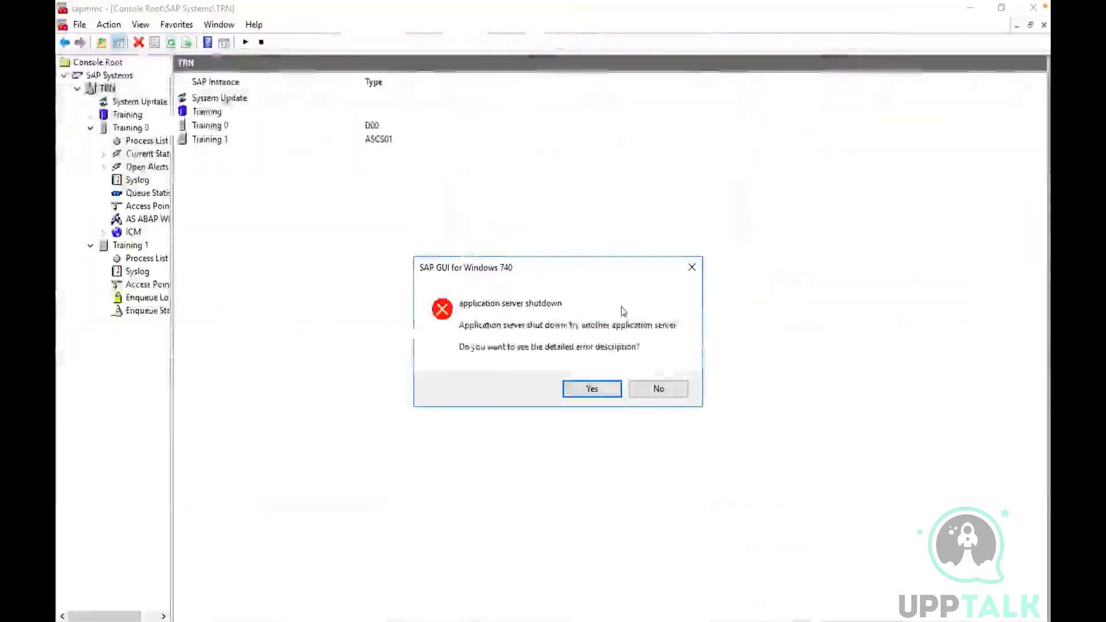
{"action": "left_click", "coordinate": [660, 389]}
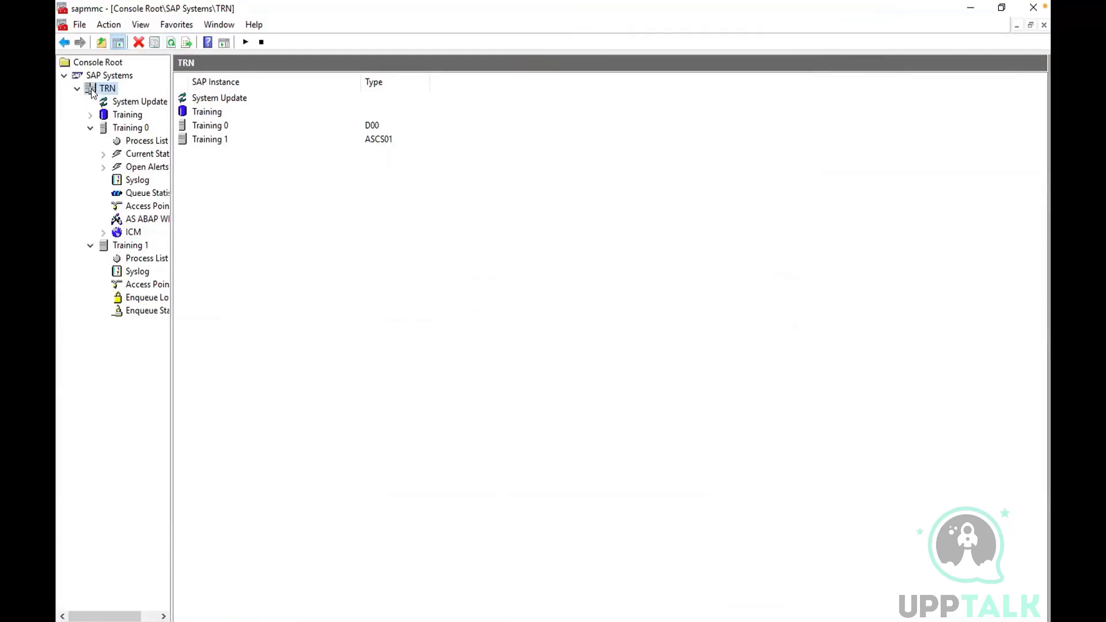
{"action": "left_click", "coordinate": [971, 7]}
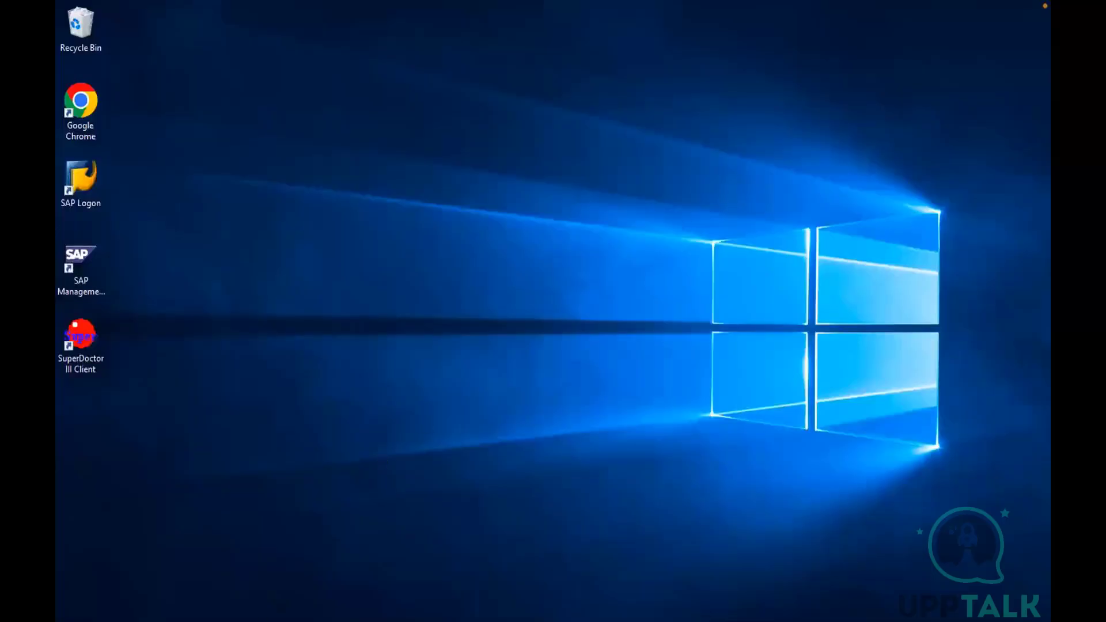
{"action": "left_click", "coordinate": [219, 620]}
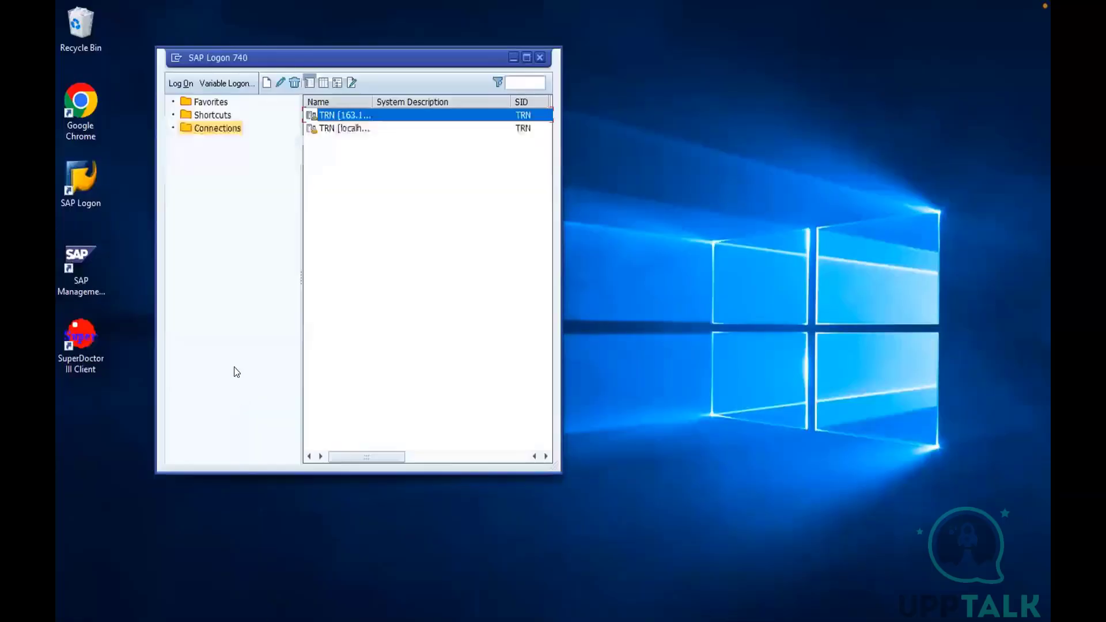
{"action": "double_click", "coordinate": [342, 116]}
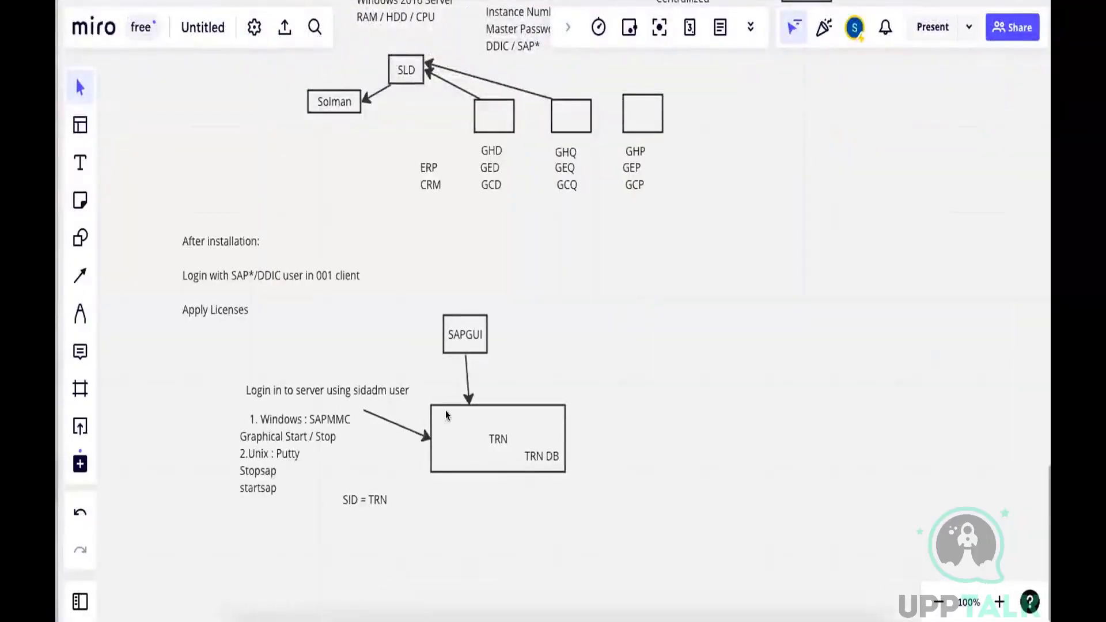
In Miro, add the note "It read profile file located under /usr/sap/sid/sys/profile" beside the TRN box and widen it to two lines
{"action": "left_click", "coordinate": [80, 163]}
{"action": "left_click", "coordinate": [581, 439]}
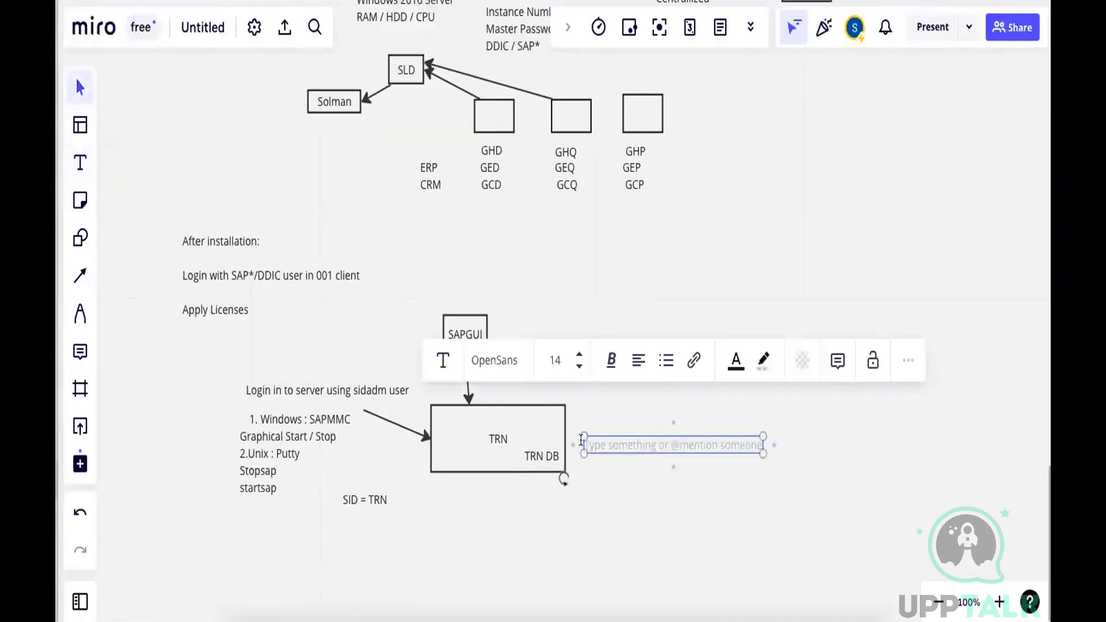
{"action": "type", "text": "t read"}
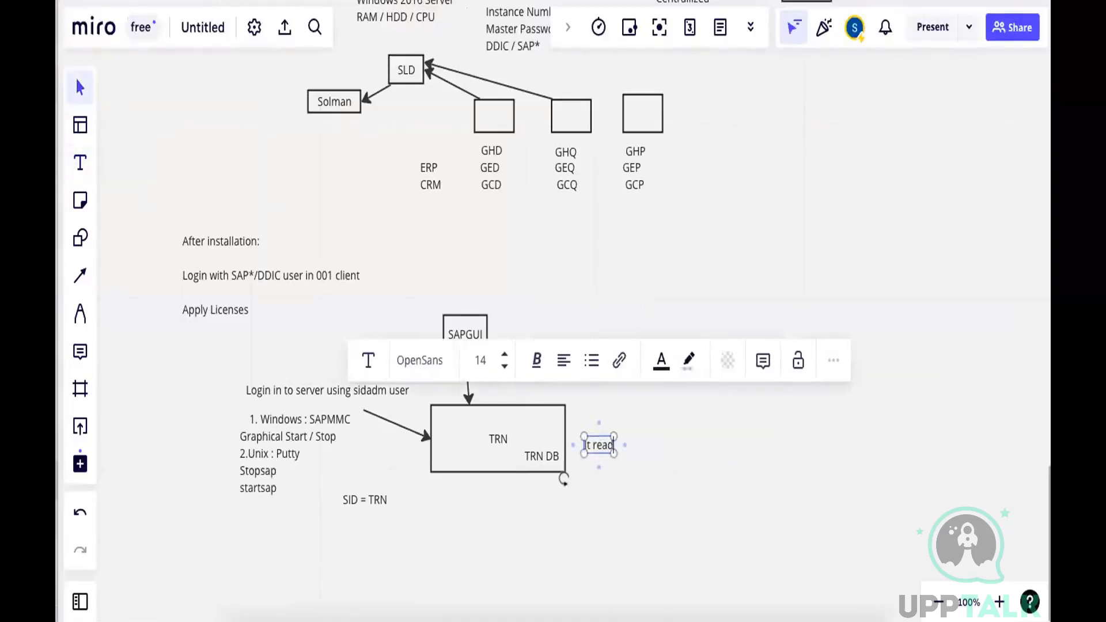
{"action": "type", "text": " profil"}
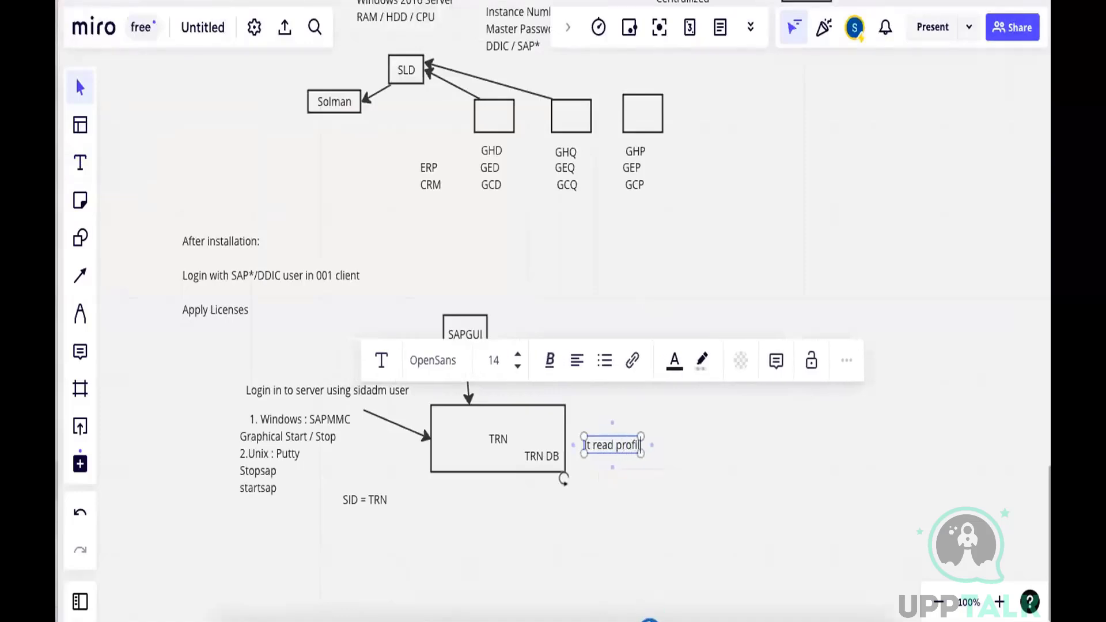
{"action": "type", "text": "e file"}
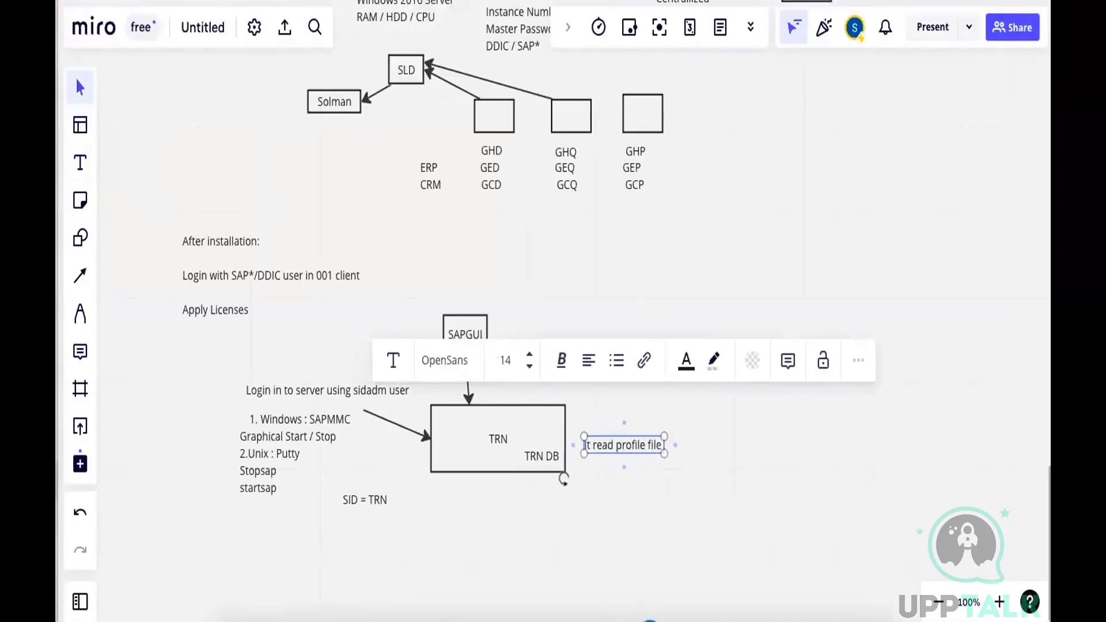
{"action": "key", "text": "Return"}
{"action": "type", "text": "located un"}
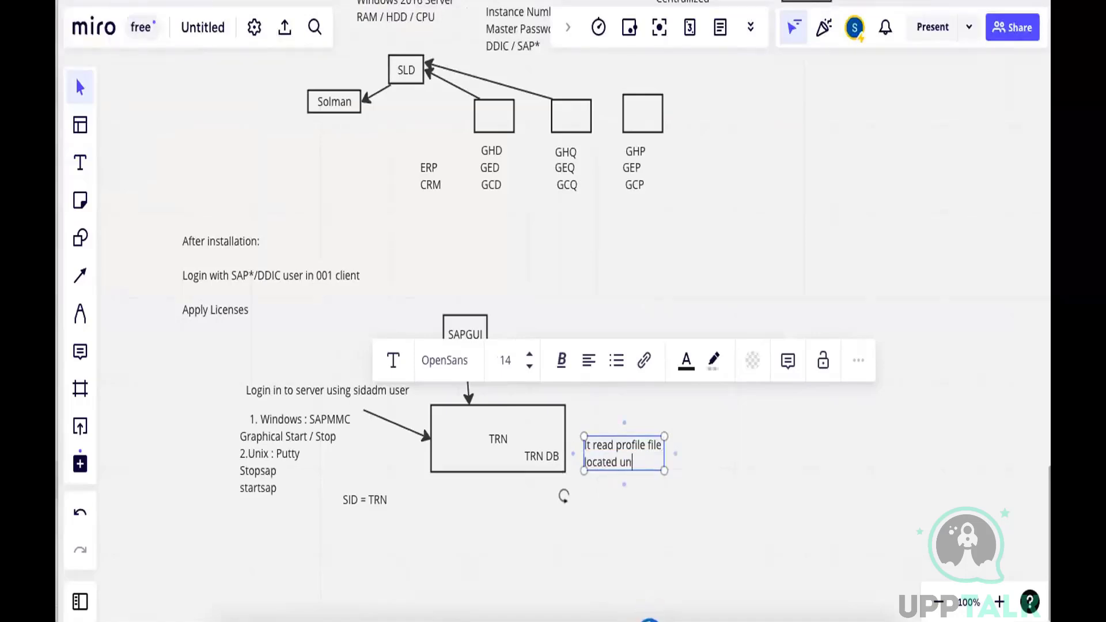
{"action": "type", "text": "der /usr/sap/"}
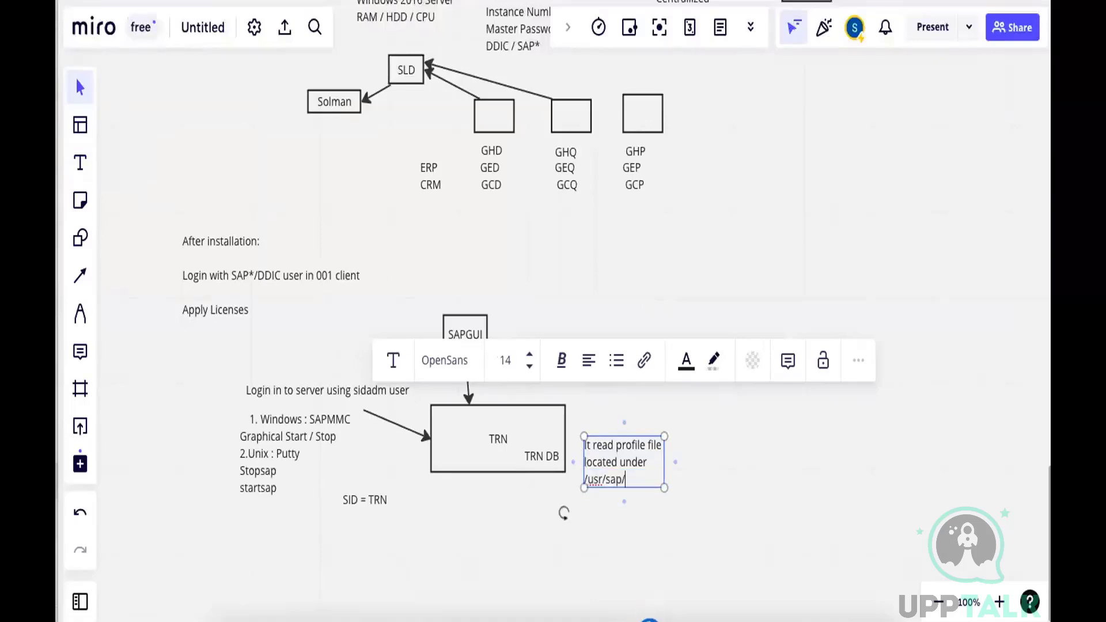
{"action": "type", "text": "sid/sys/profile"}
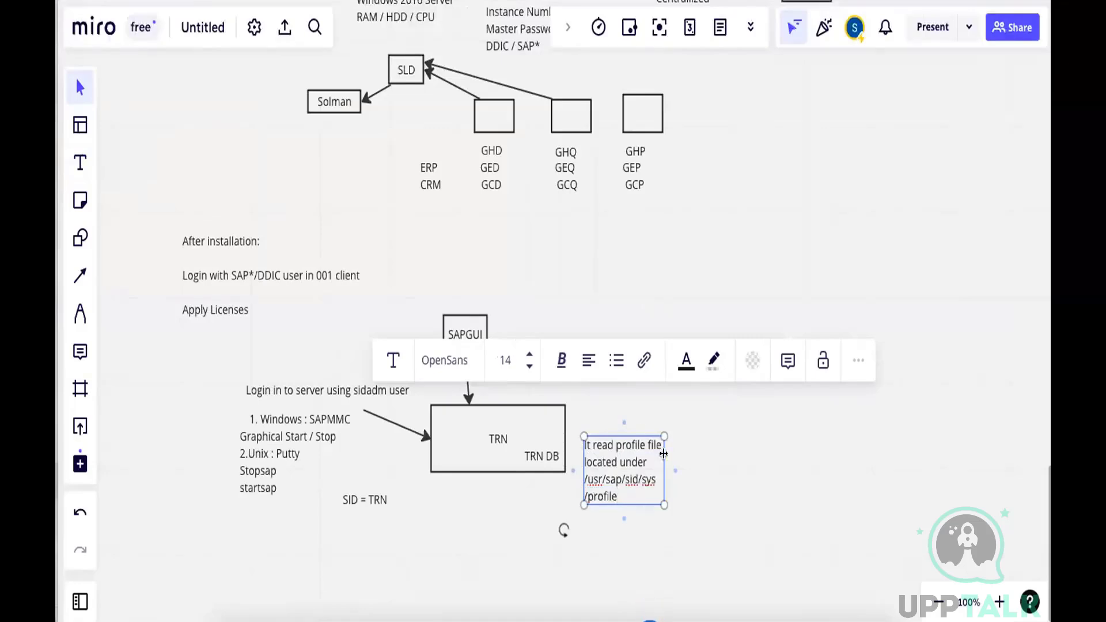
{"action": "left_click_drag", "start_coordinate": [665, 452], "coordinate": [737, 453]}
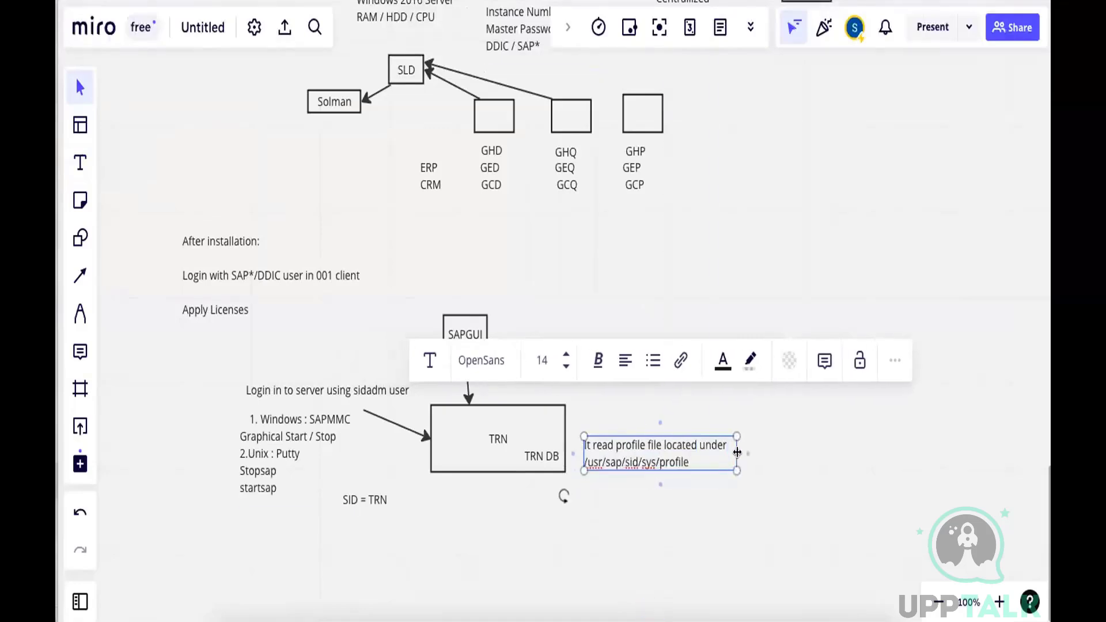
Append the line "Default / Start" to the profile note and move the note up, closer to the TRN box
{"action": "left_click", "coordinate": [669, 494]}
{"action": "left_click", "coordinate": [690, 461]}
{"action": "left_click", "coordinate": [687, 459]}
{"action": "left_click", "coordinate": [689, 462]}
{"action": "key", "text": "Return"}
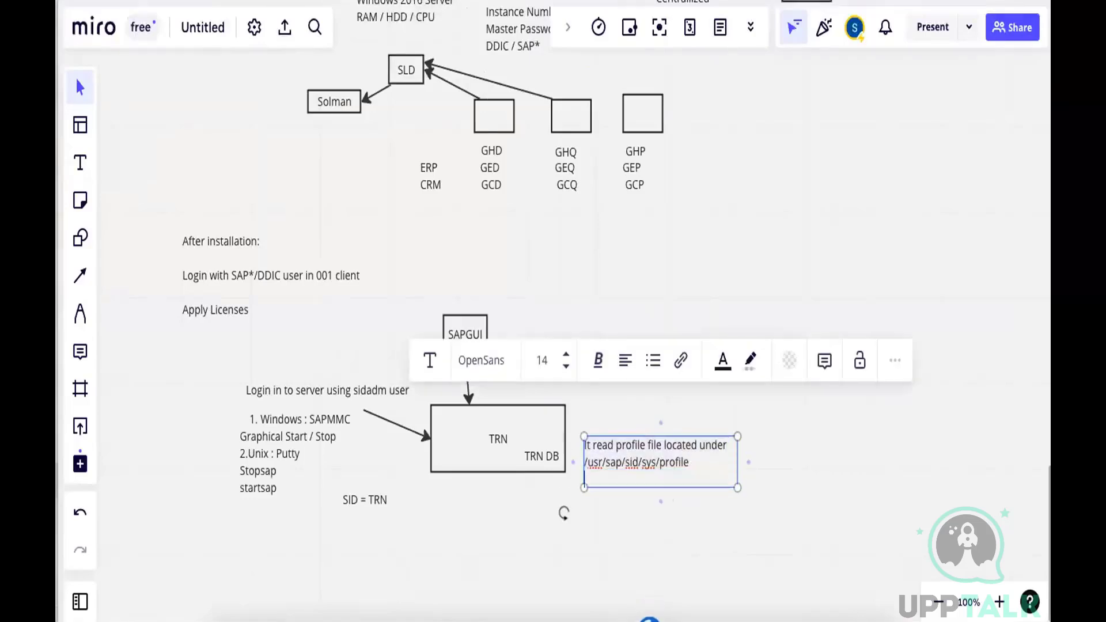
{"action": "type", "text": "Default / Start"}
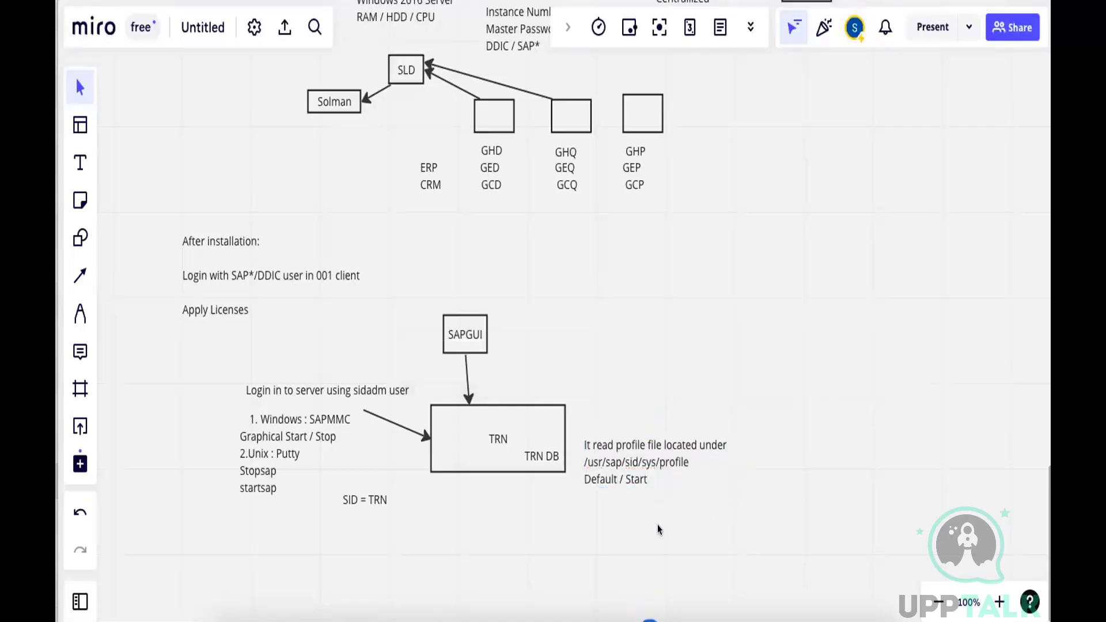
{"action": "left_click", "coordinate": [659, 518]}
{"action": "left_click_drag", "start_coordinate": [634, 478], "coordinate": [627, 456]}
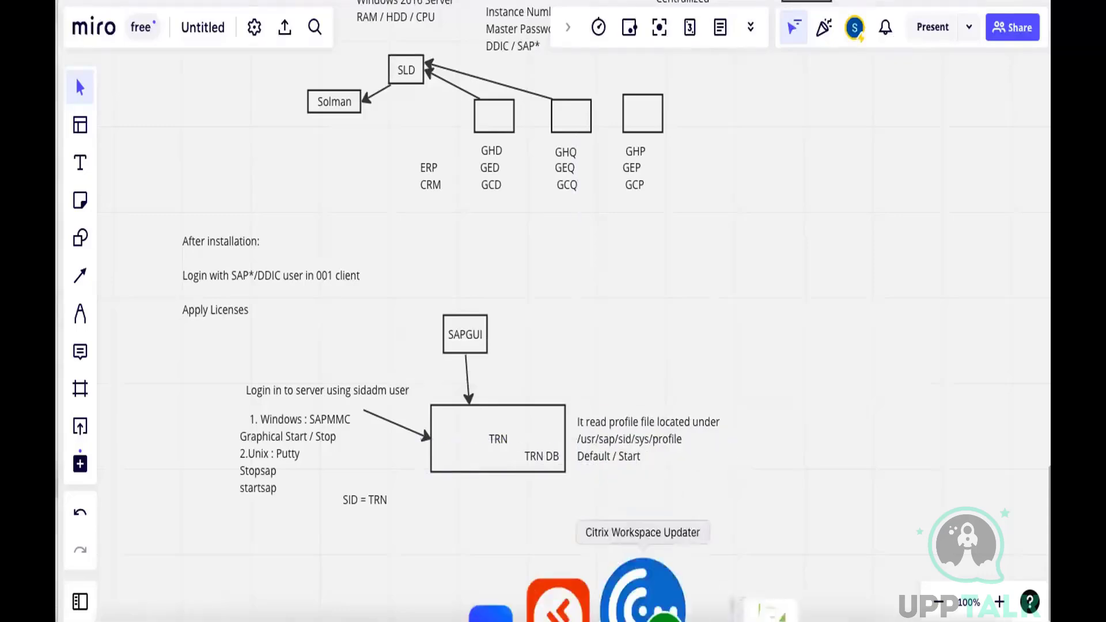
{"action": "left_click", "coordinate": [629, 195]}
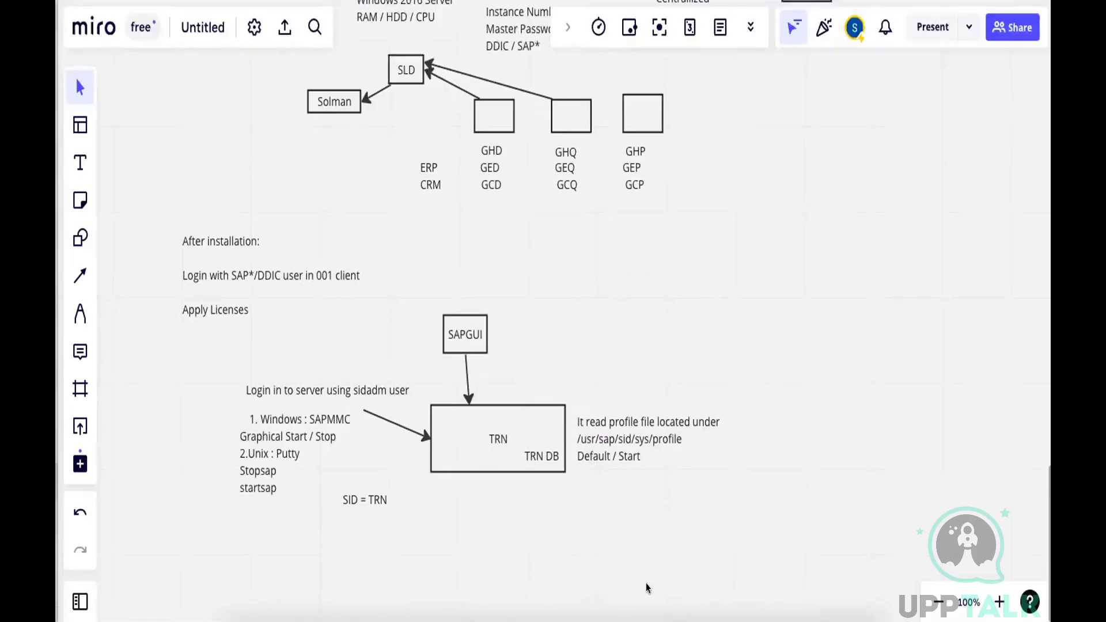
Switch to Microsoft Remote Desktop and browse to the folder D:\usr\sap\TRN\SYS\profile
{"action": "left_click", "coordinate": [633, 600]}
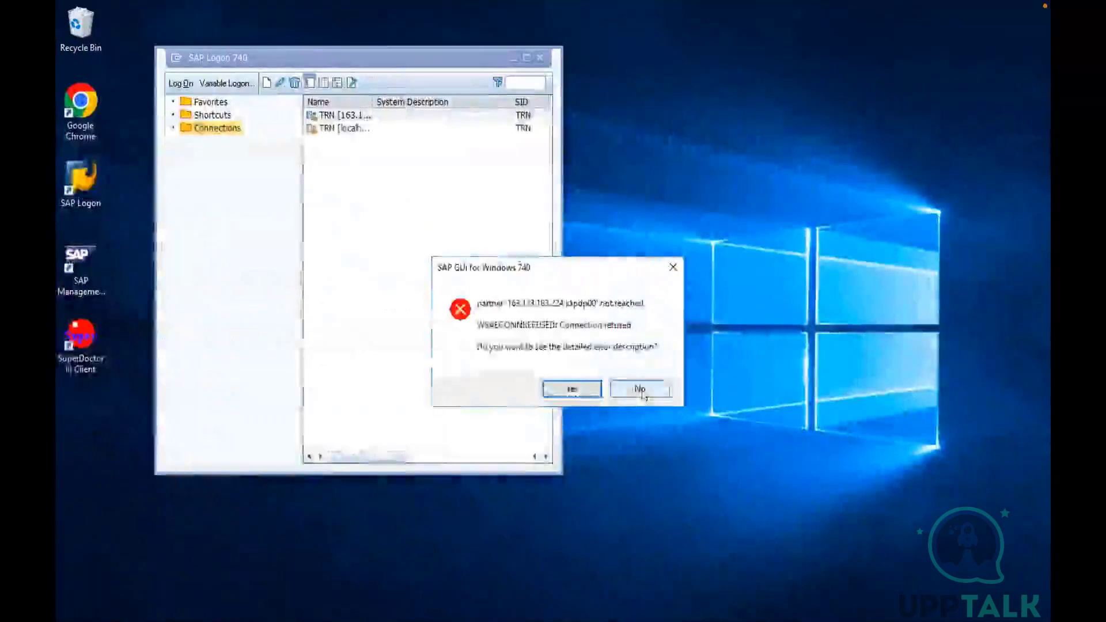
{"action": "left_click", "coordinate": [643, 392]}
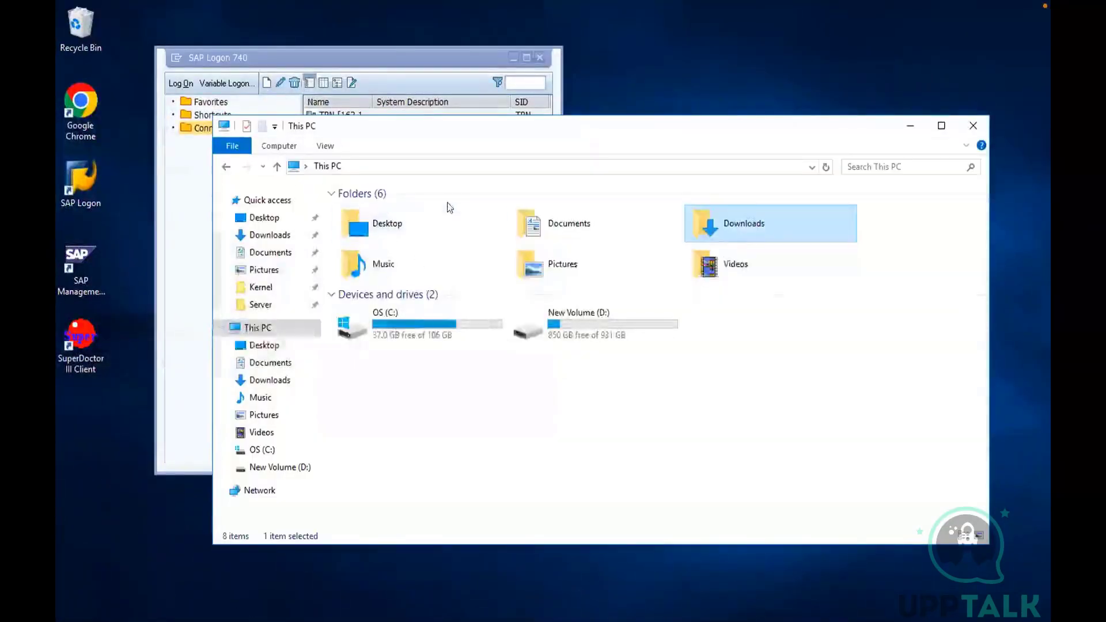
{"action": "double_click", "coordinate": [410, 327]}
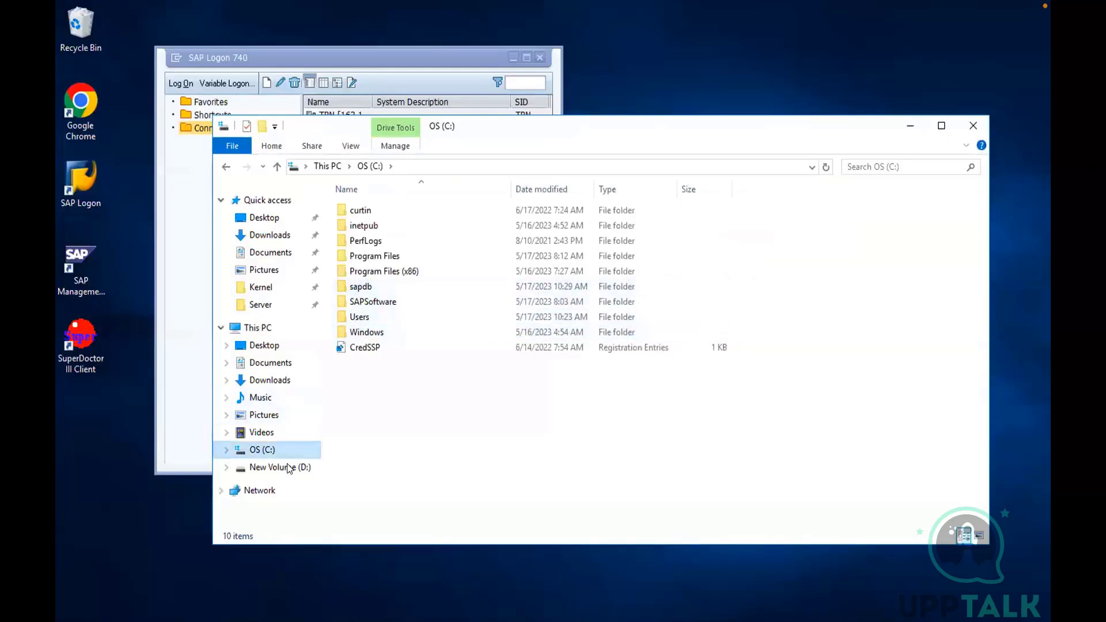
{"action": "left_click", "coordinate": [280, 467]}
{"action": "double_click", "coordinate": [356, 226]}
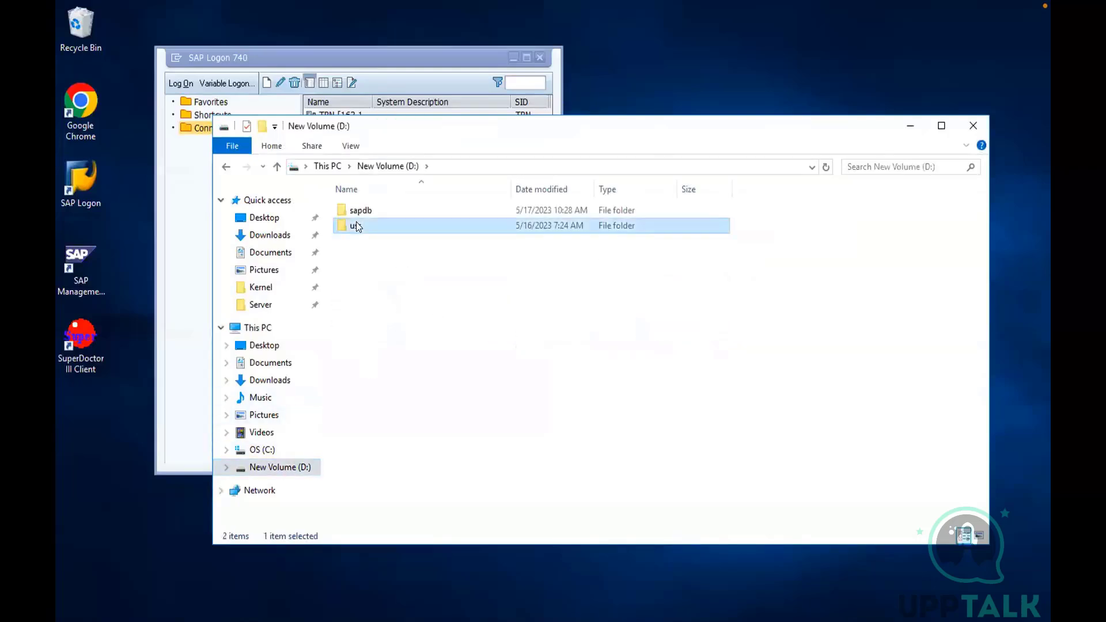
{"action": "double_click", "coordinate": [352, 212]}
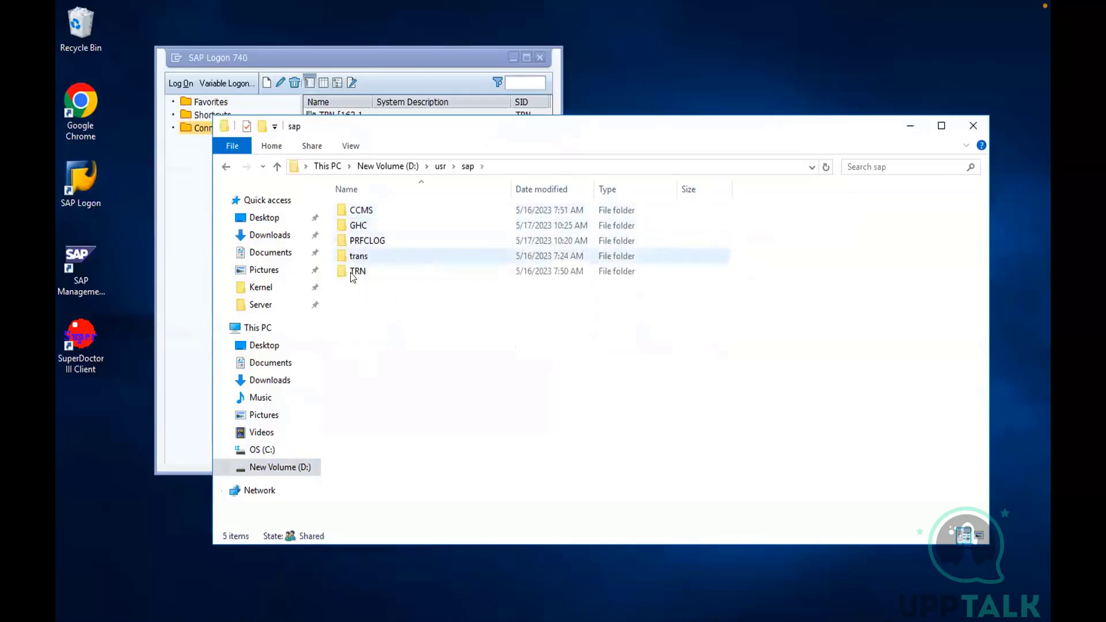
{"action": "double_click", "coordinate": [355, 271]}
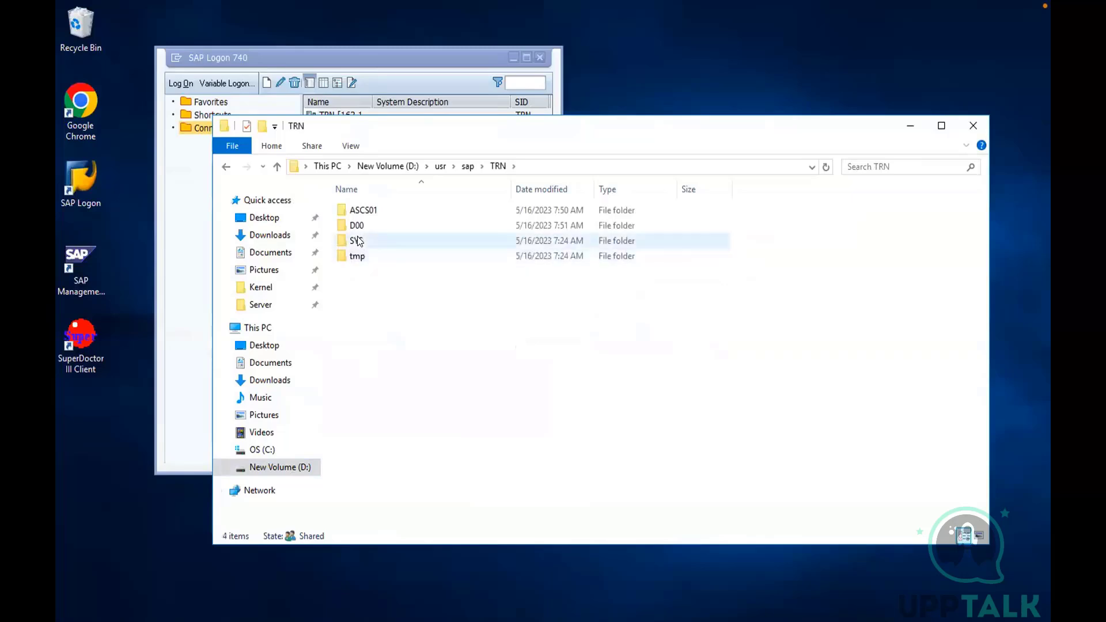
{"action": "double_click", "coordinate": [358, 242]}
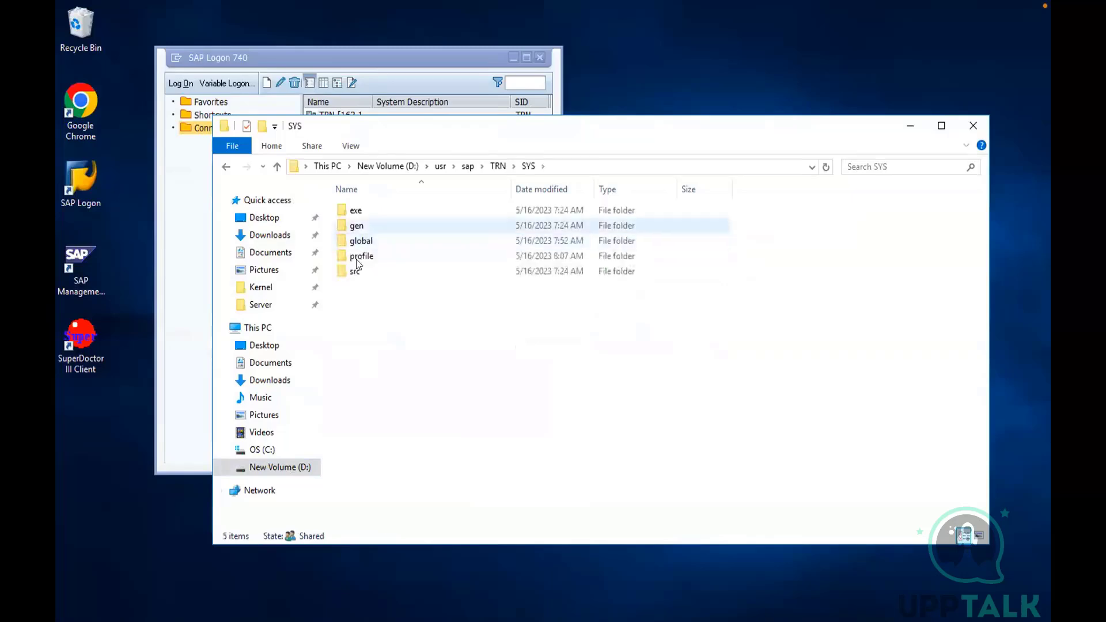
{"action": "double_click", "coordinate": [357, 259]}
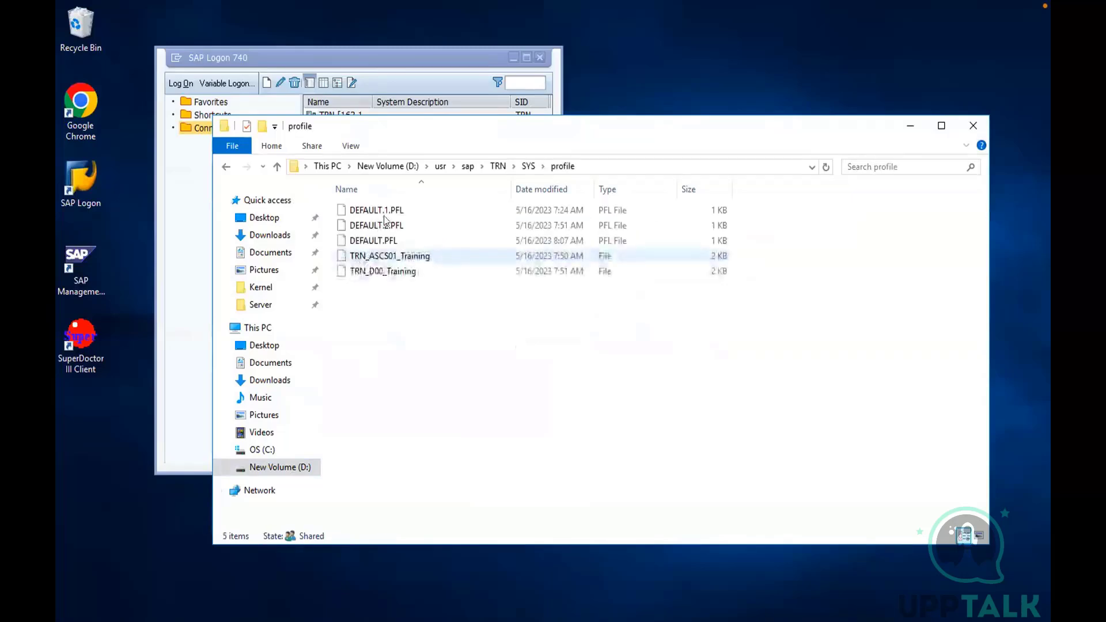
Open the TRN_D00_Training profile in Notepad and highlight the Start_Program_00 parameter in the Copy SAP Executables section
{"action": "double_click", "coordinate": [374, 274]}
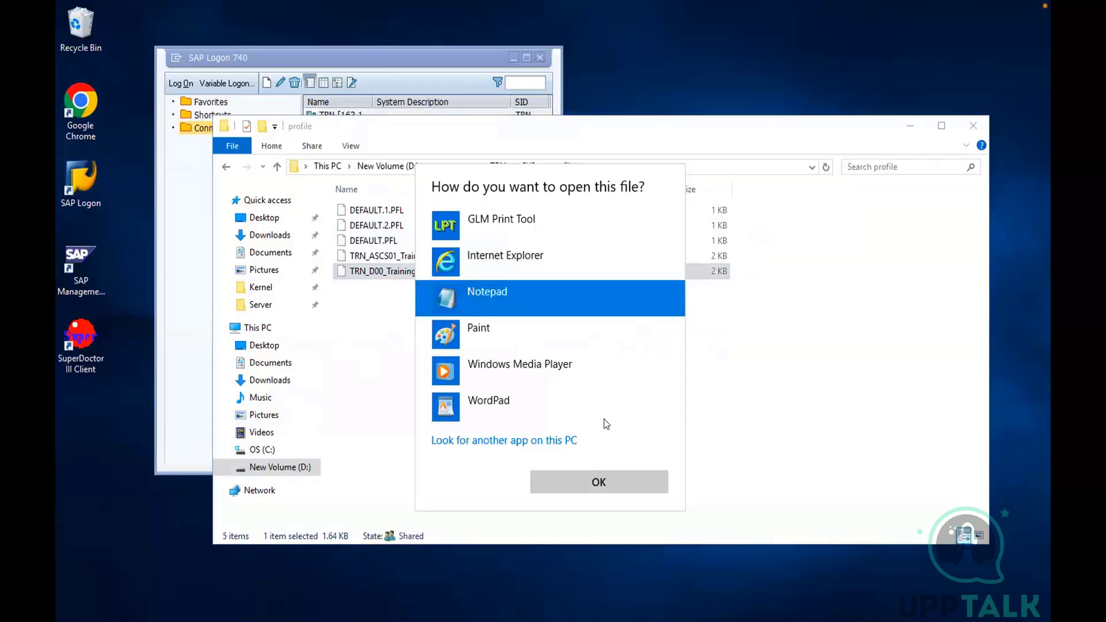
{"action": "left_click", "coordinate": [586, 474]}
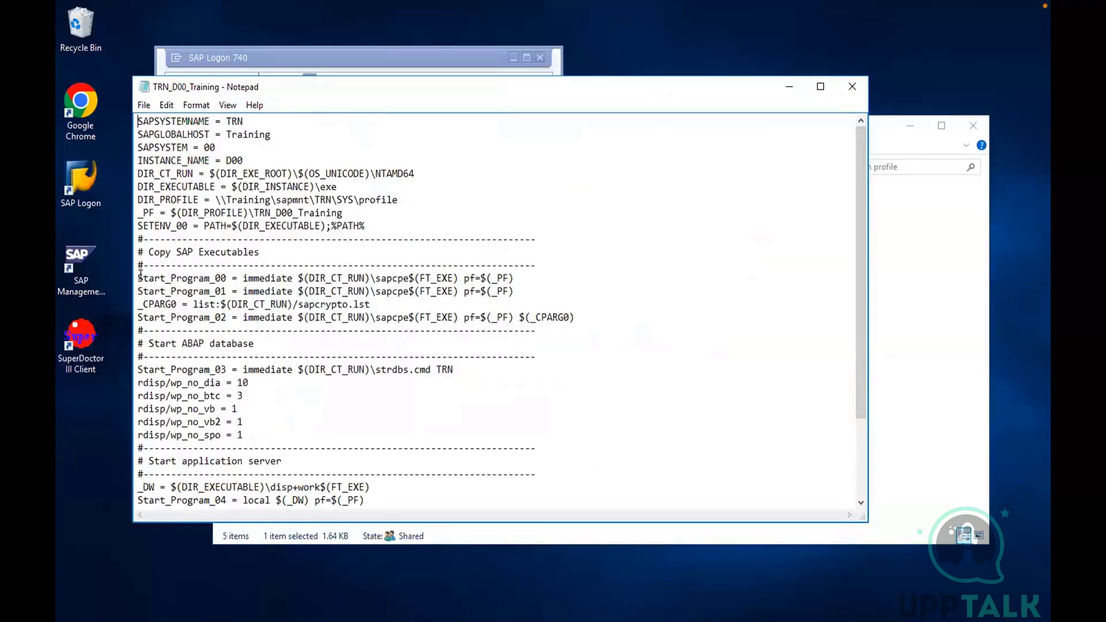
{"action": "left_click_drag", "start_coordinate": [139, 278], "coordinate": [241, 277]}
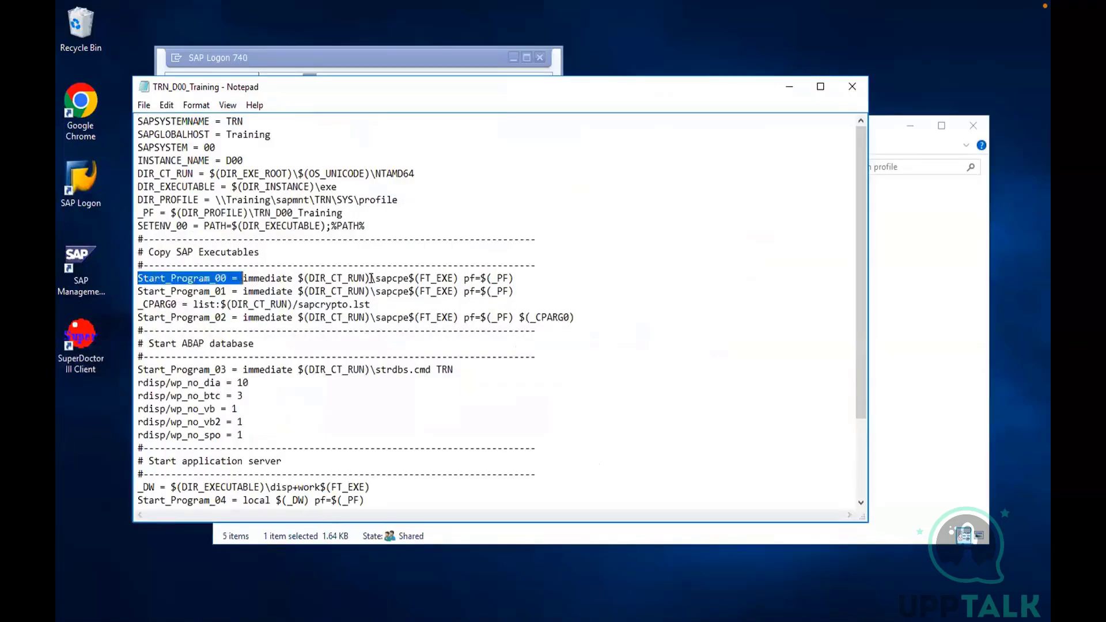
Highlight the sapcpe, strdbs.cmd and disp+work program entries in the TRN_D00_Training profile, and close the file
{"action": "left_click_drag", "start_coordinate": [375, 278], "coordinate": [409, 278]}
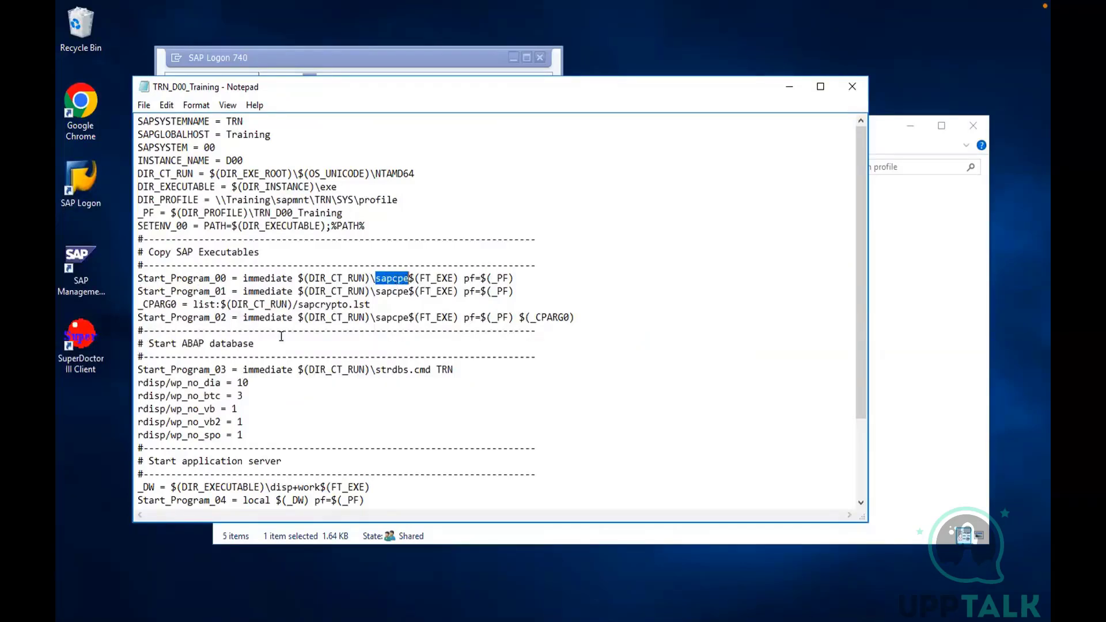
{"action": "left_click", "coordinate": [245, 345]}
{"action": "left_click_drag", "start_coordinate": [408, 278], "coordinate": [374, 275]}
{"action": "left_click_drag", "start_coordinate": [374, 369], "coordinate": [428, 368]}
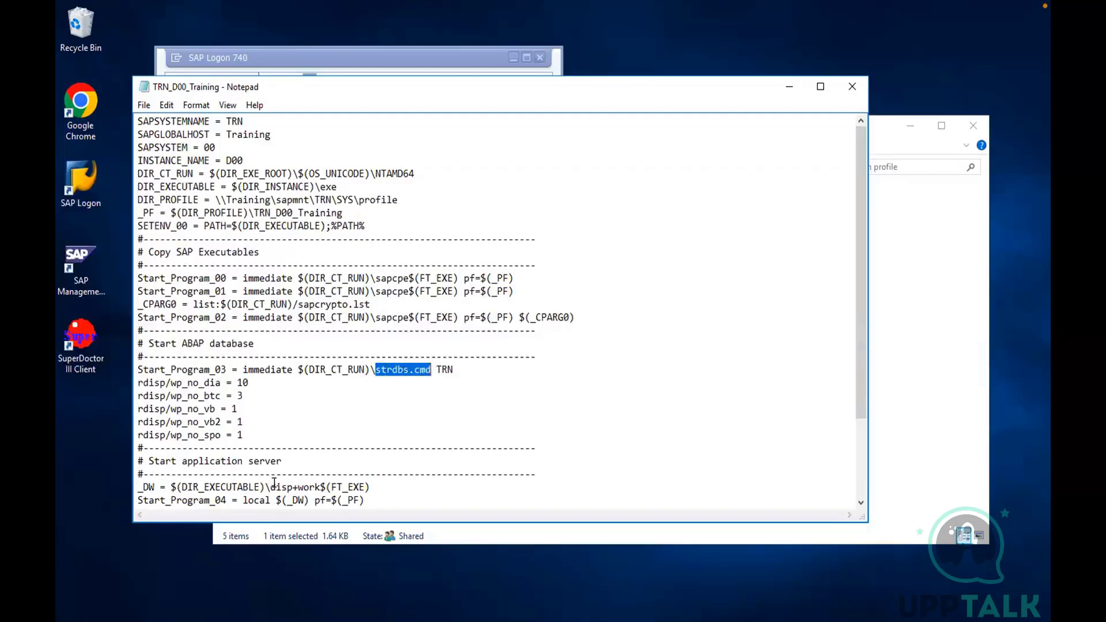
{"action": "left_click_drag", "start_coordinate": [272, 487], "coordinate": [299, 487]}
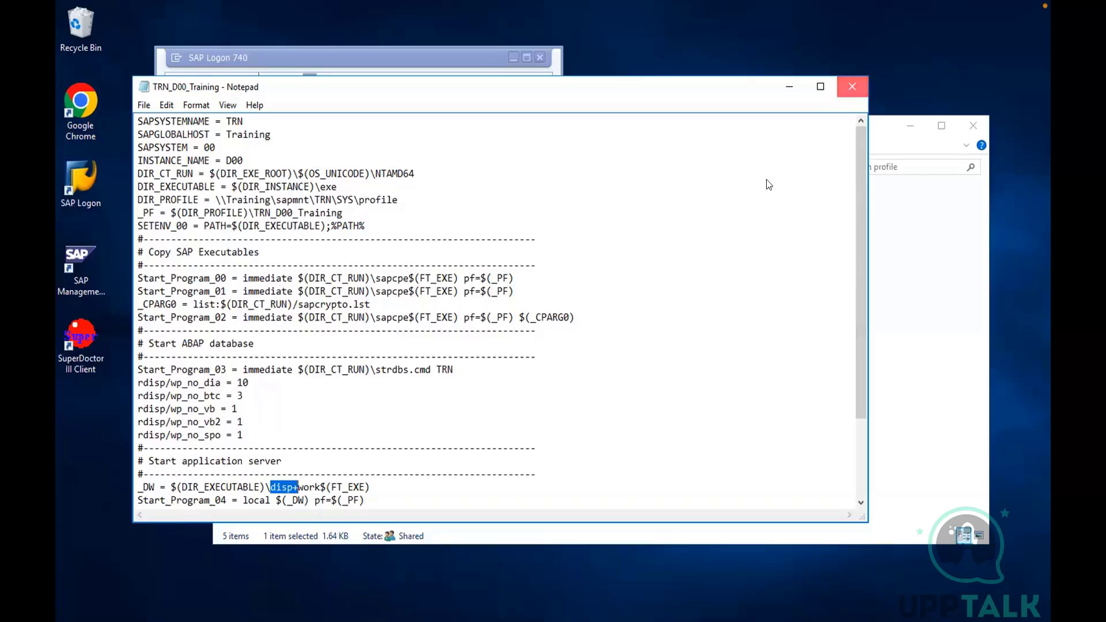
{"action": "key", "text": "alt+F4"}
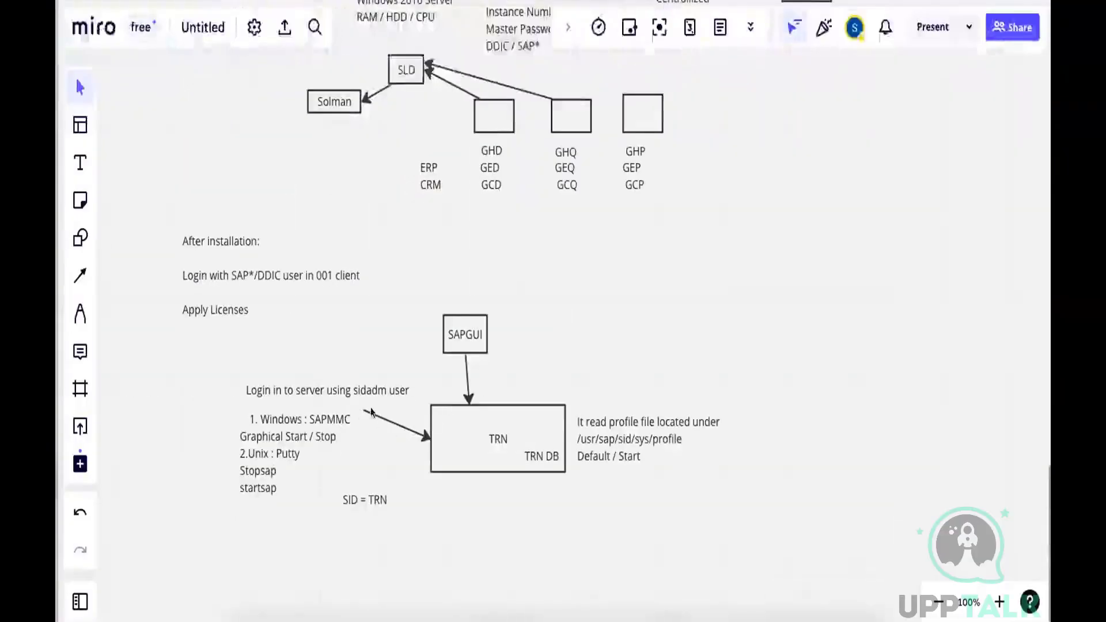
In Miro, add a text note below the profile note with the lines "SAPCPE" and "Startdbs", widened so each line fits
{"action": "key", "text": "t"}
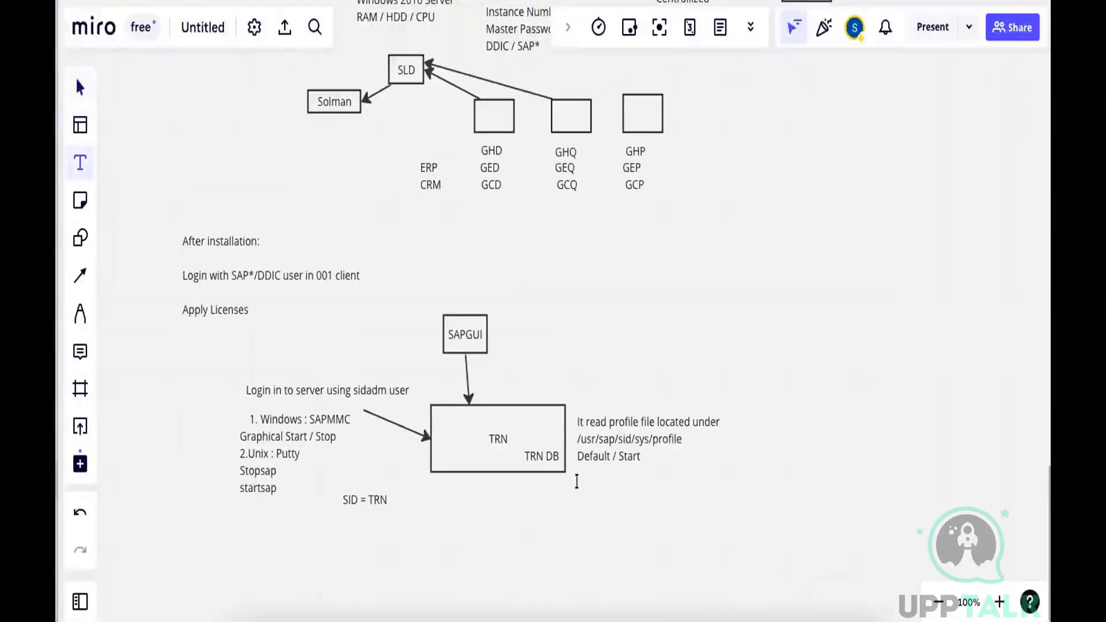
{"action": "left_click", "coordinate": [581, 485]}
{"action": "type", "text": "SAP"}
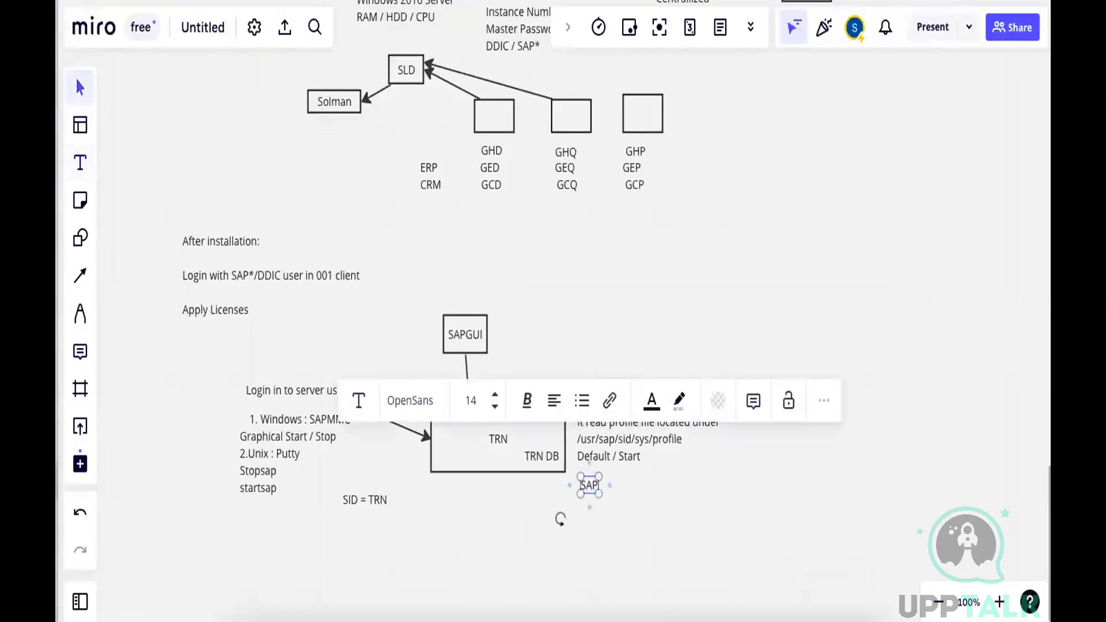
{"action": "type", "text": "CPE"}
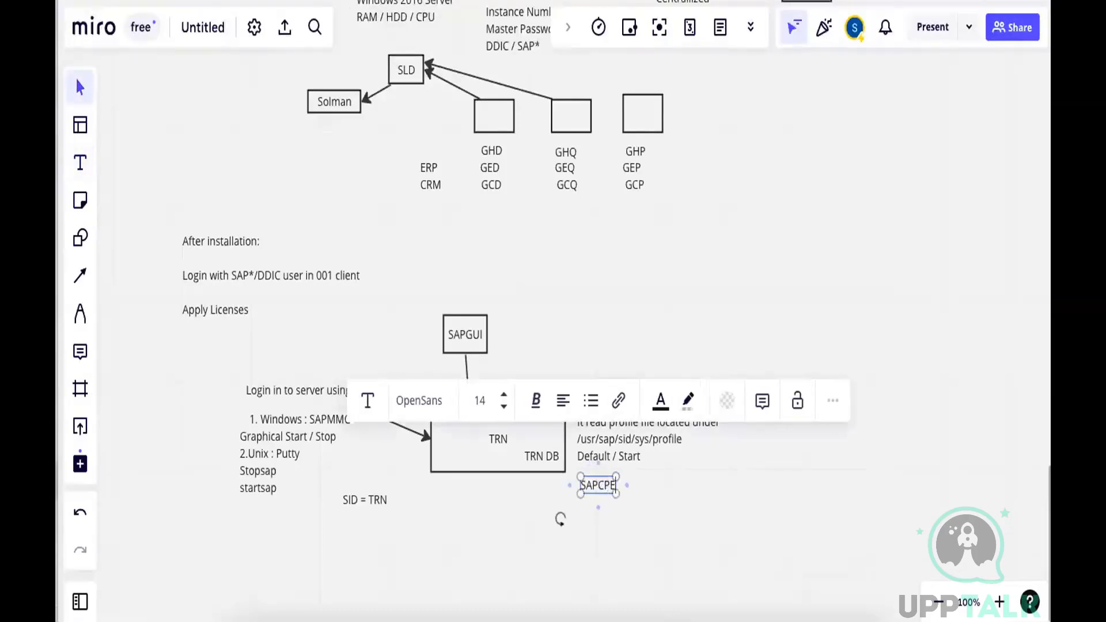
{"action": "key", "text": "Return"}
{"action": "type", "text": "S"}
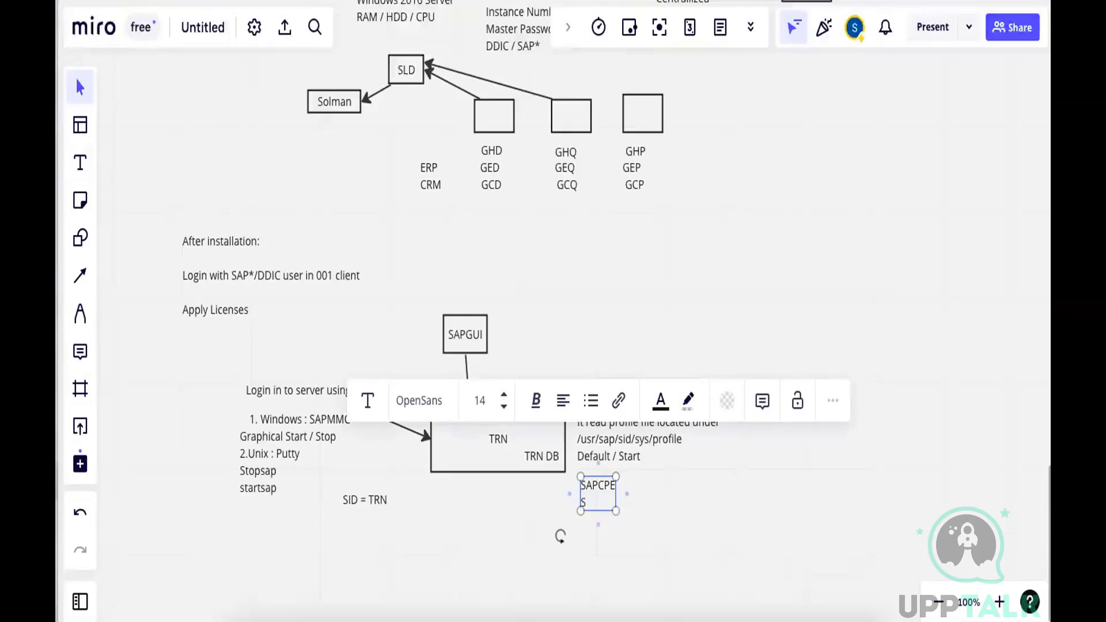
{"action": "type", "text": "tartdb"}
{"action": "key", "text": "Return"}
{"action": "type", "text": "s"}
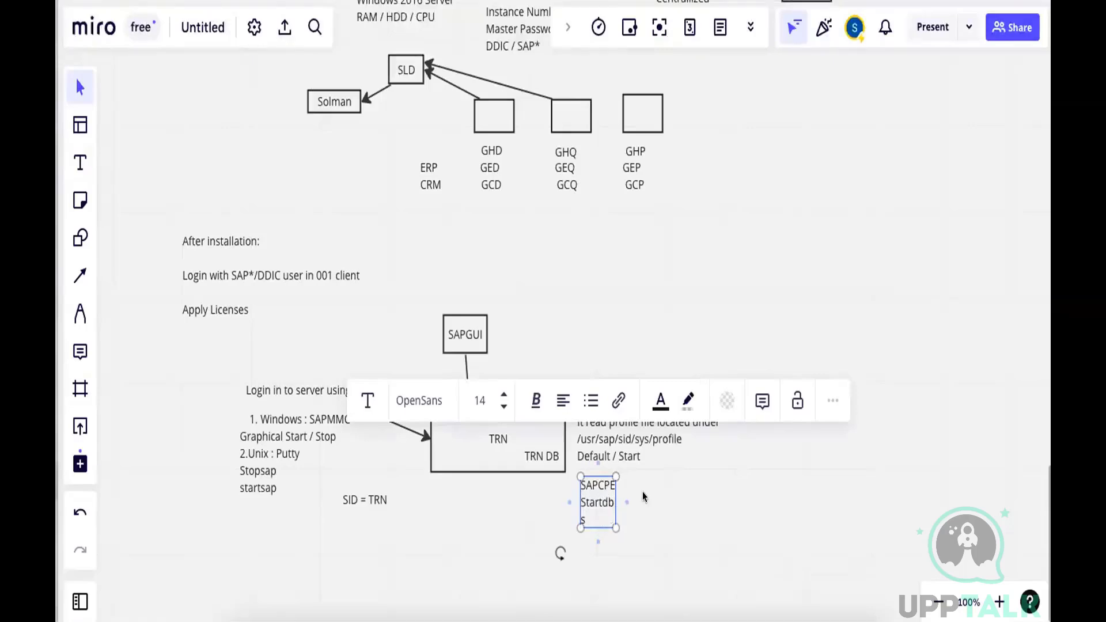
{"action": "left_click_drag", "start_coordinate": [616, 489], "coordinate": [641, 489]}
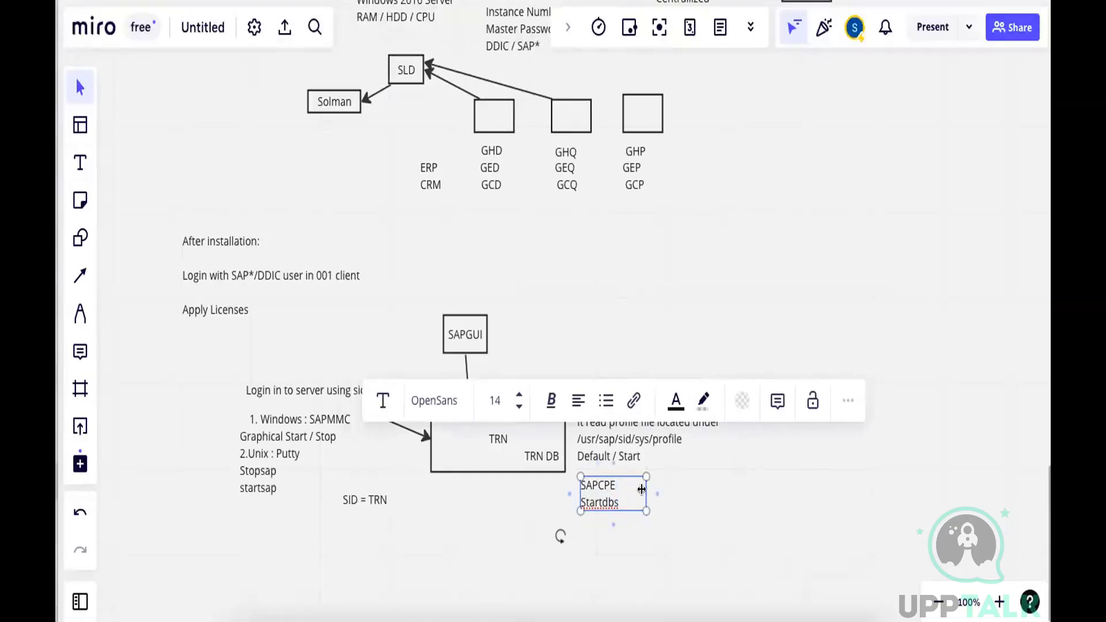
Add the lines "Start Dispatcher" and "Start Workprocess" to the startup note and widen it so they do not wrap
{"action": "key", "text": "Return"}
{"action": "type", "text": "S"}
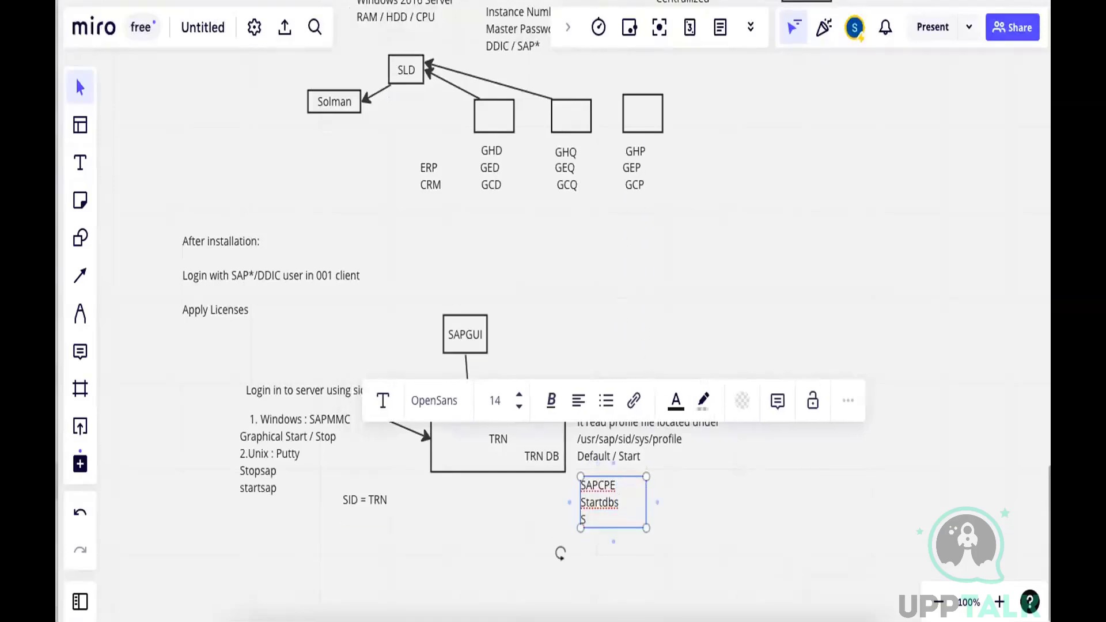
{"action": "type", "text": "tart Dispatcher"}
{"action": "key", "text": "Return"}
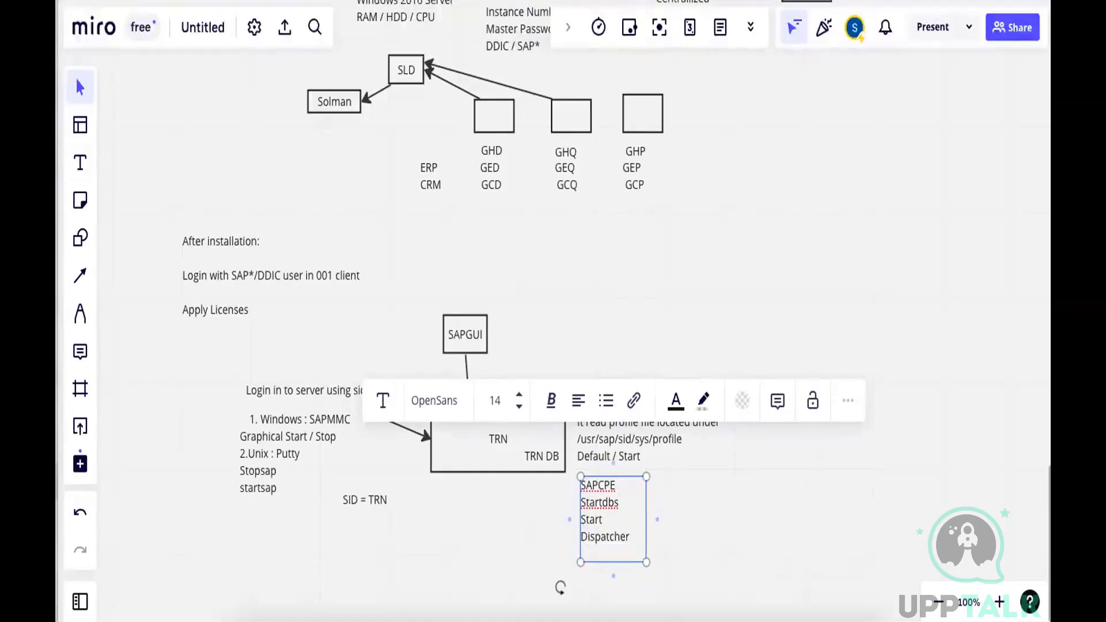
{"action": "left_click_drag", "start_coordinate": [645, 507], "coordinate": [683, 508]}
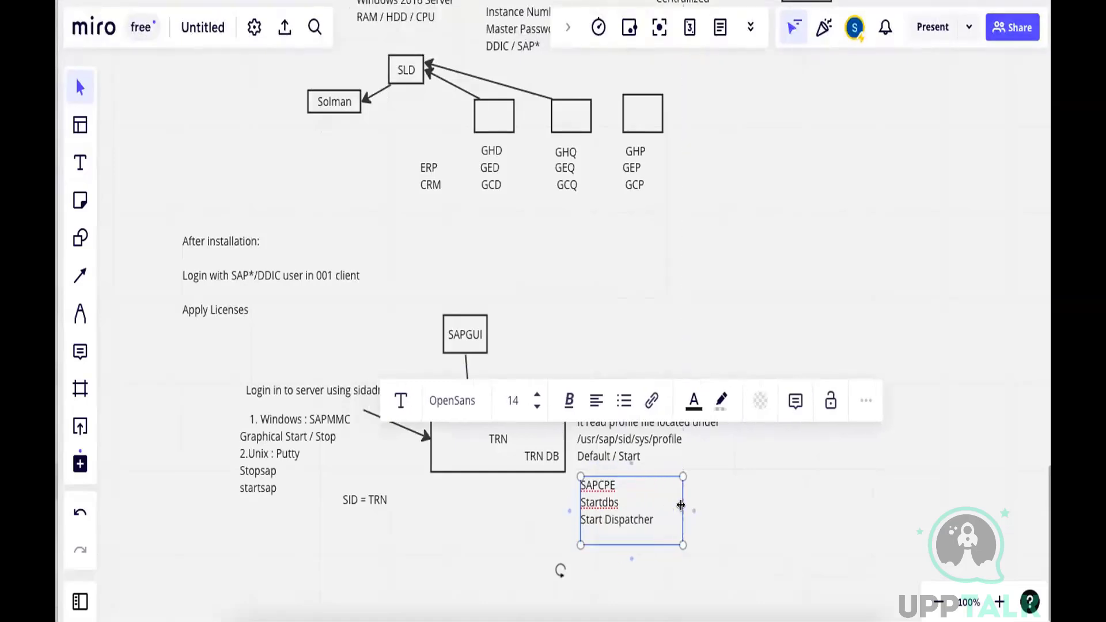
{"action": "key", "text": "Return"}
{"action": "type", "text": "St"}
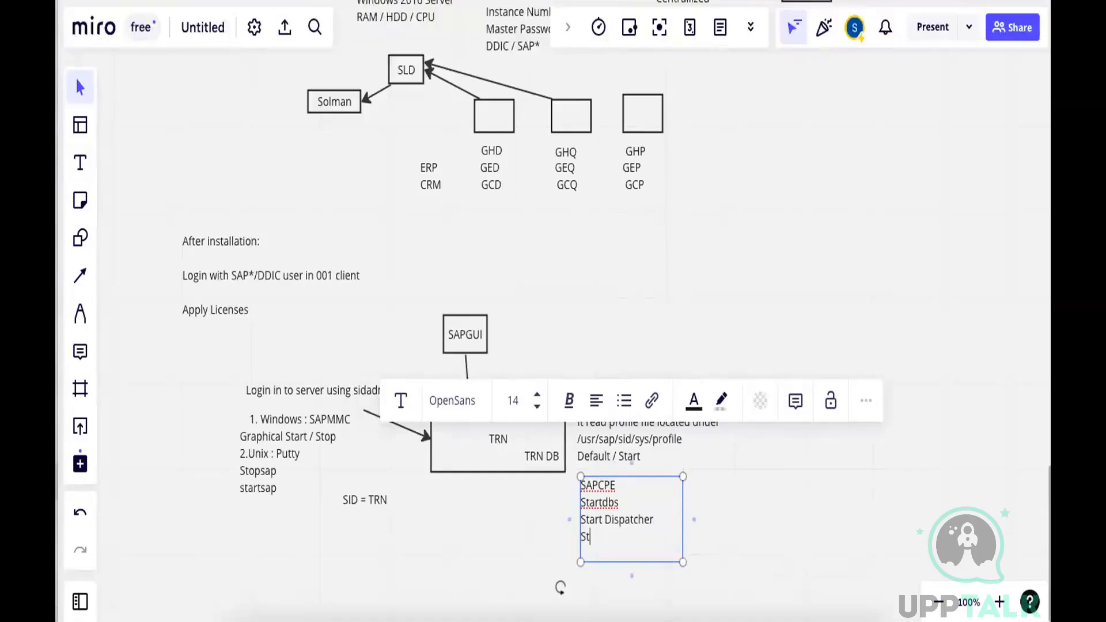
{"action": "type", "text": "art Workprocess"}
{"action": "left_click", "coordinate": [715, 514]}
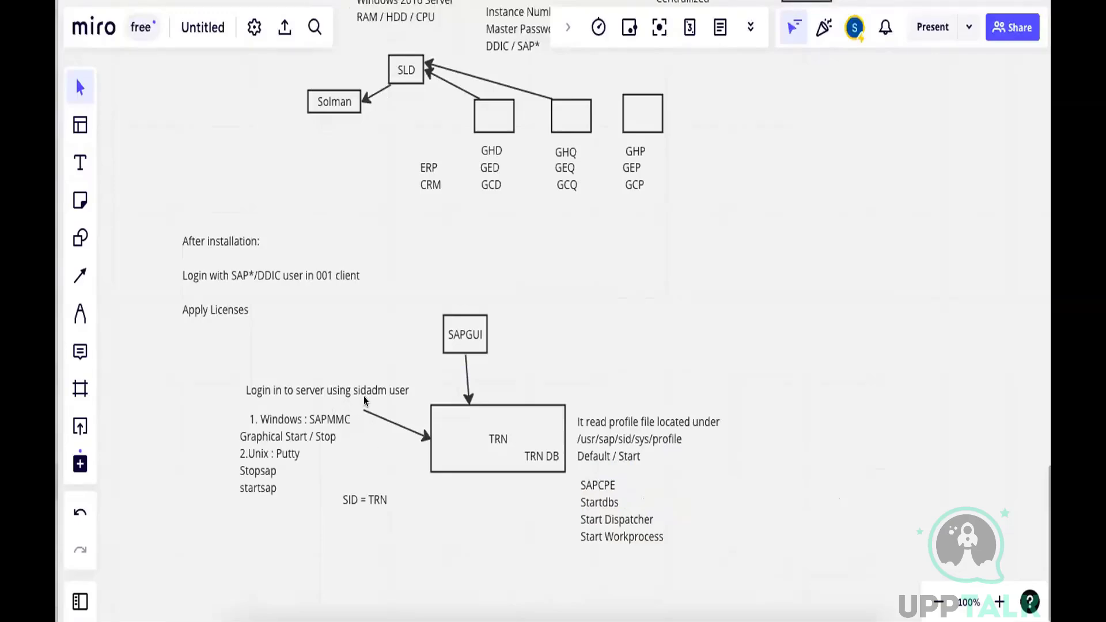
Switch to Microsoft Remote Desktop and try to open the first TRN connection in SAP Logon, declining the detailed error description
{"action": "mouse_move", "coordinate": [680, 621]}
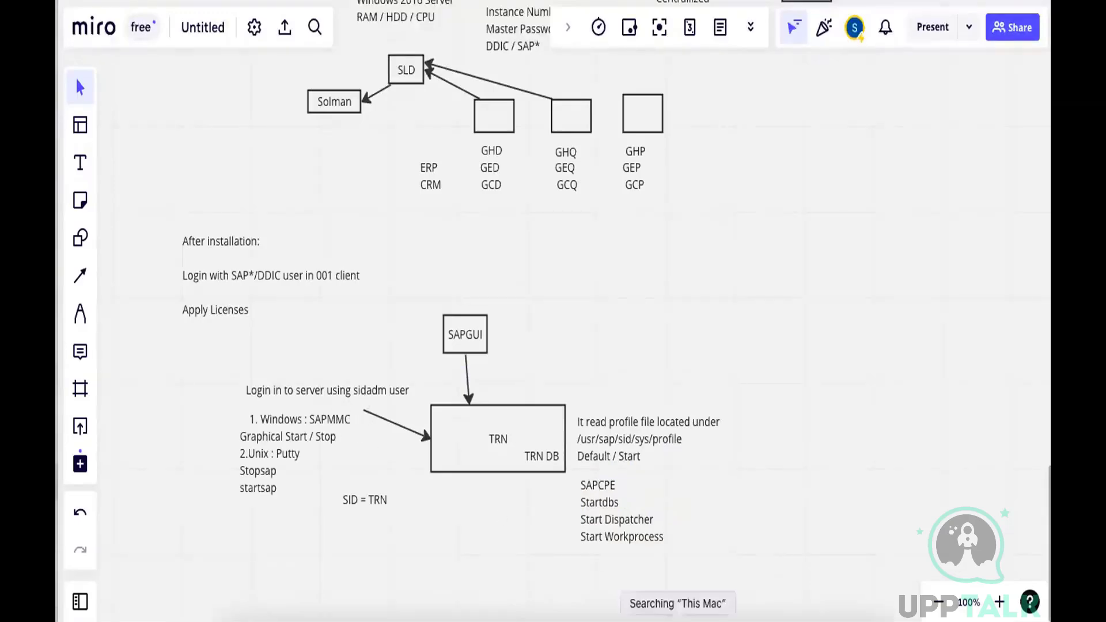
{"action": "left_click", "coordinate": [627, 609]}
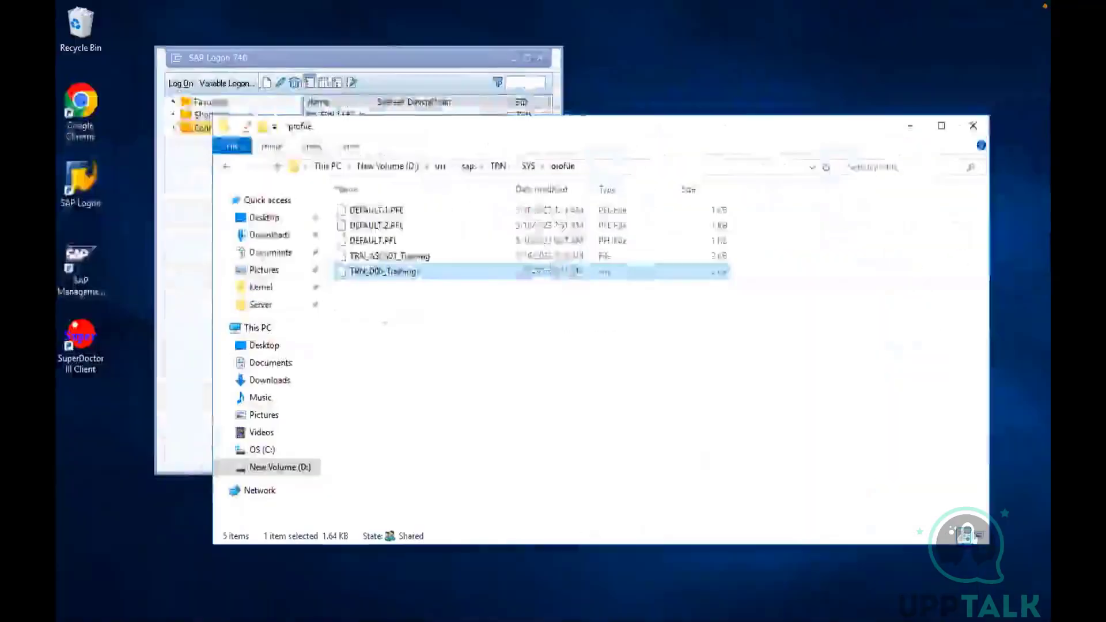
{"action": "left_click", "coordinate": [198, 346]}
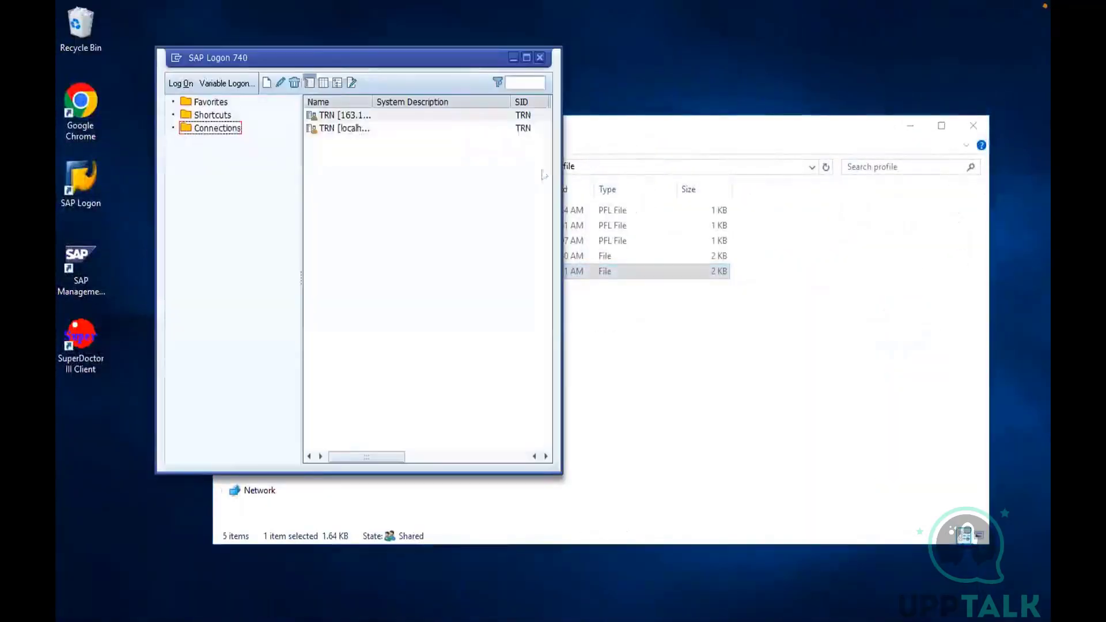
{"action": "double_click", "coordinate": [338, 114]}
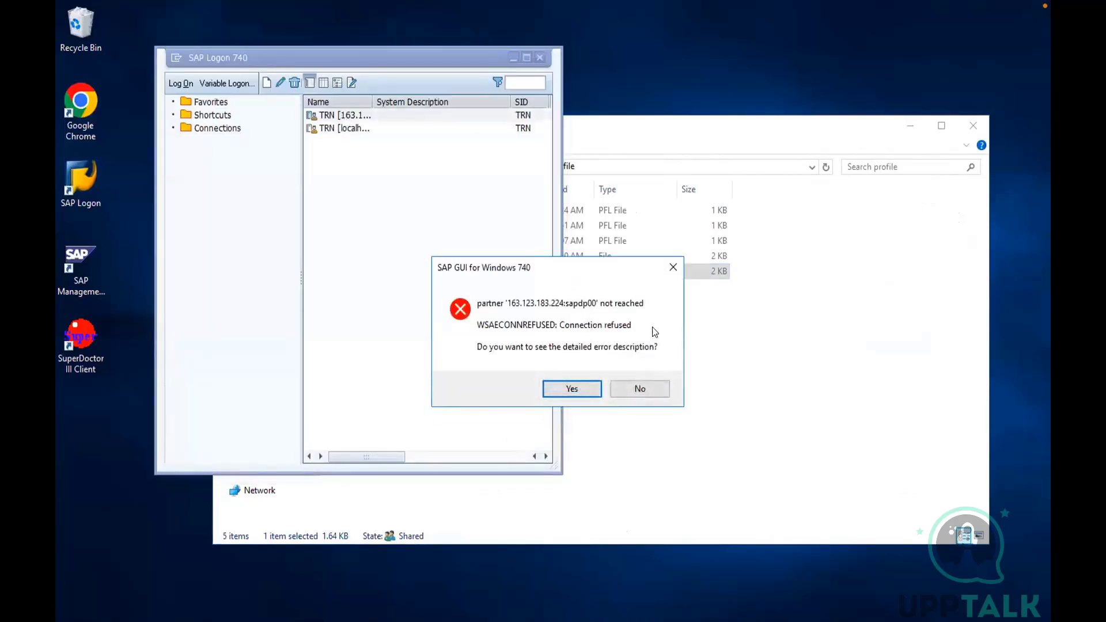
{"action": "left_click", "coordinate": [640, 389]}
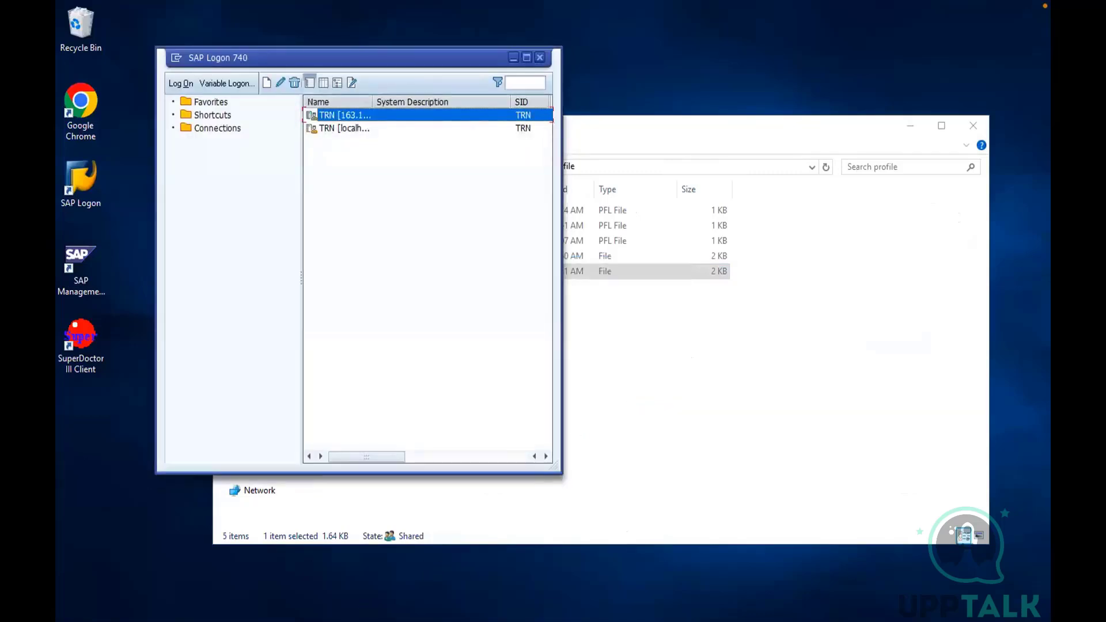
Bring up the SAP Management Console and start the whole TRN system, confirming the SAP System Start dialog
{"action": "left_click", "coordinate": [241, 621]}
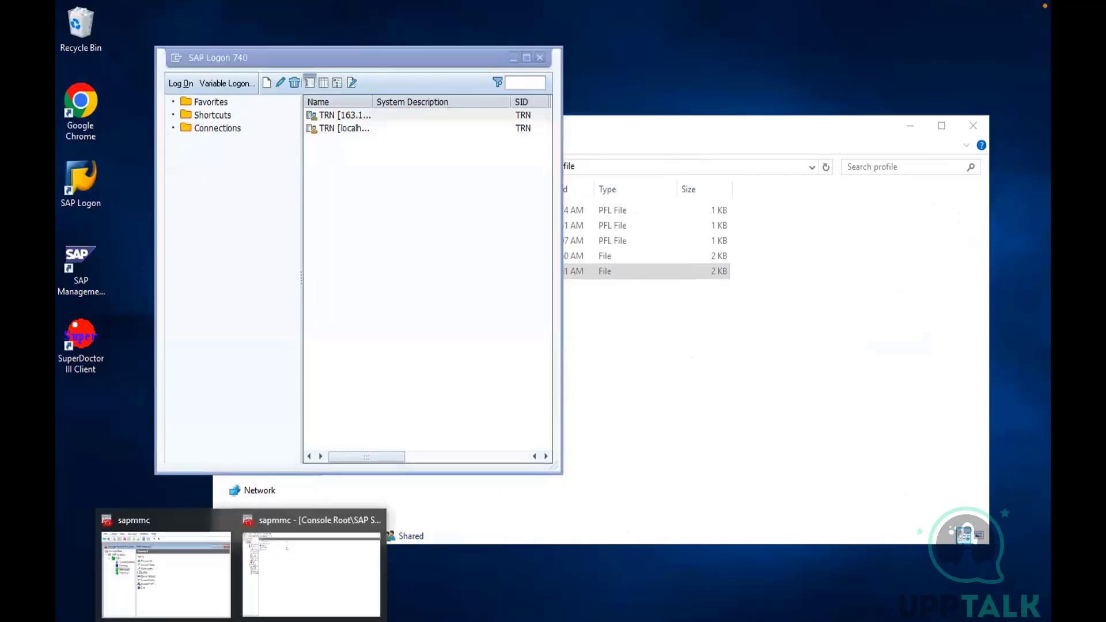
{"action": "left_click", "coordinate": [325, 545]}
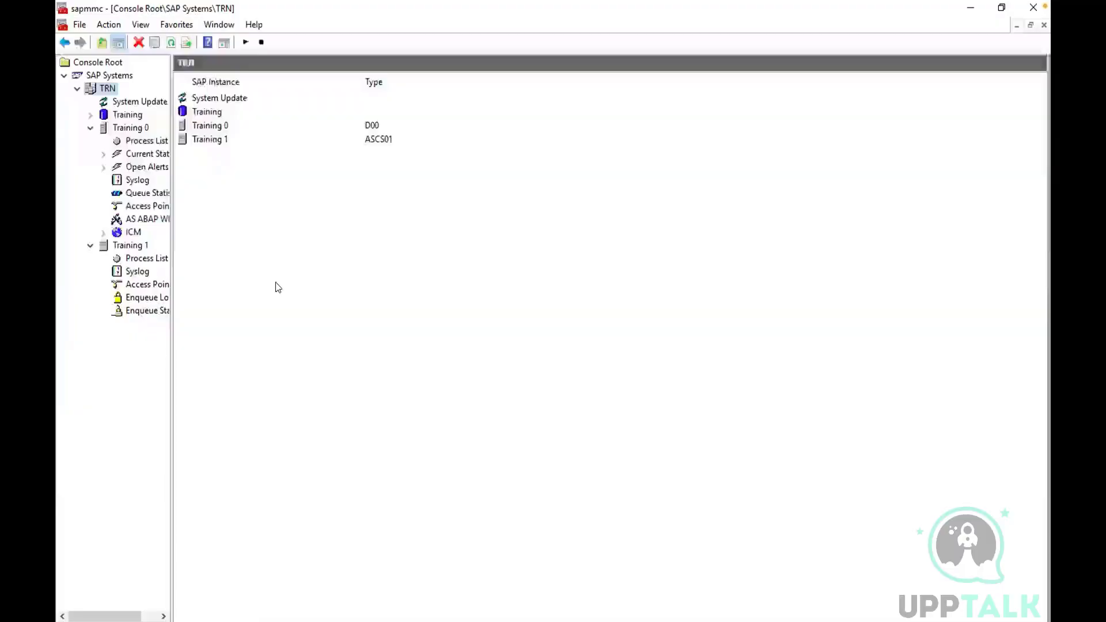
{"action": "left_click", "coordinate": [126, 130]}
{"action": "left_click", "coordinate": [104, 89]}
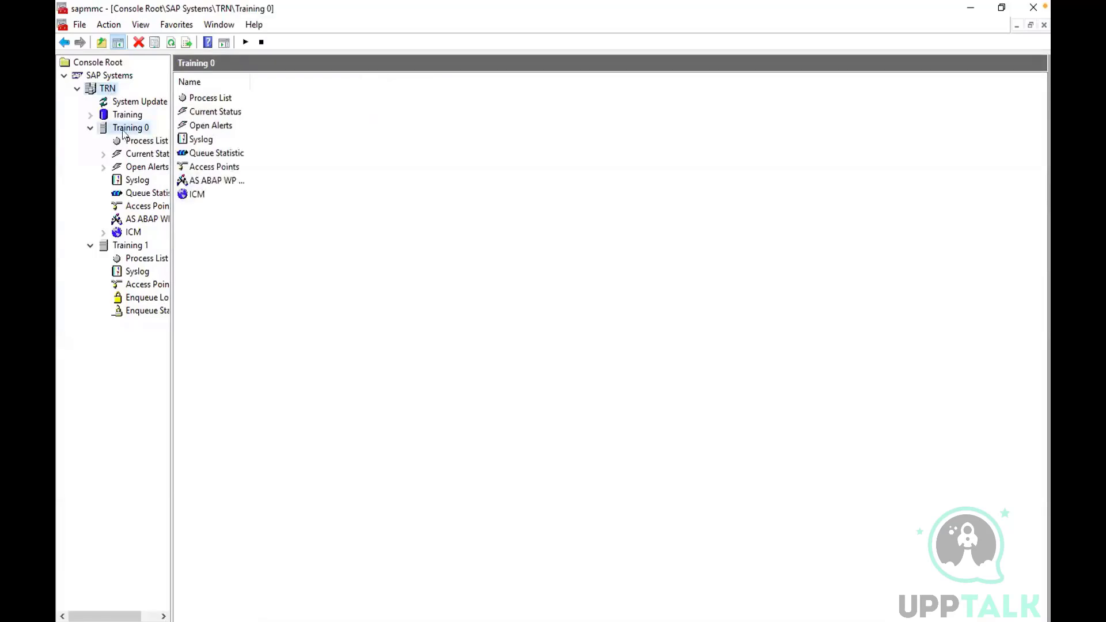
{"action": "right_click", "coordinate": [106, 91]}
{"action": "left_click", "coordinate": [125, 98]}
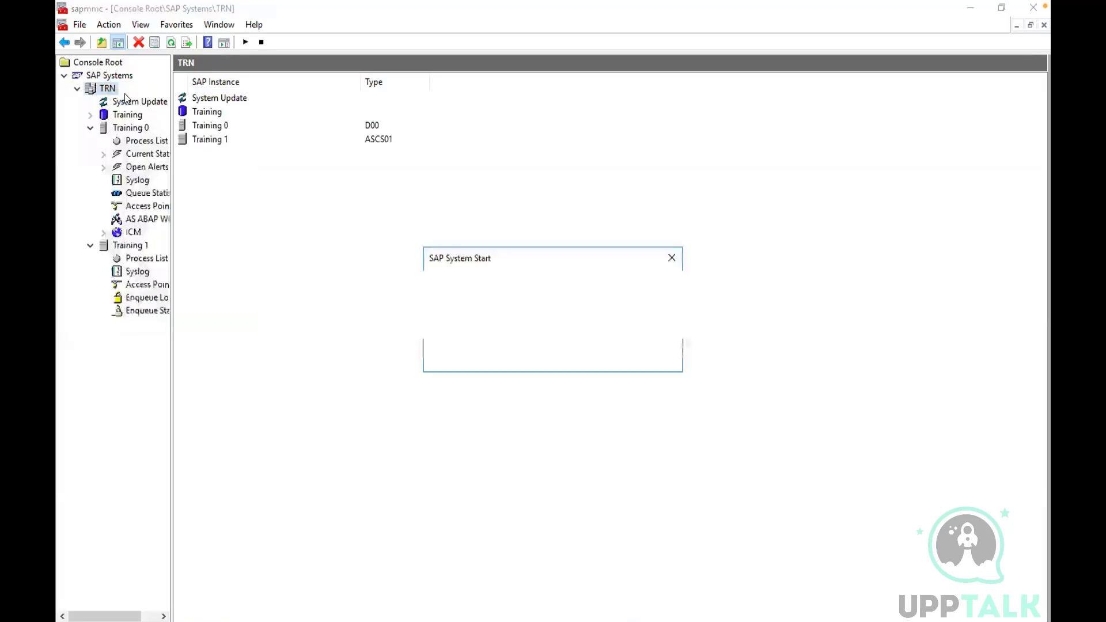
{"action": "left_click", "coordinate": [495, 356]}
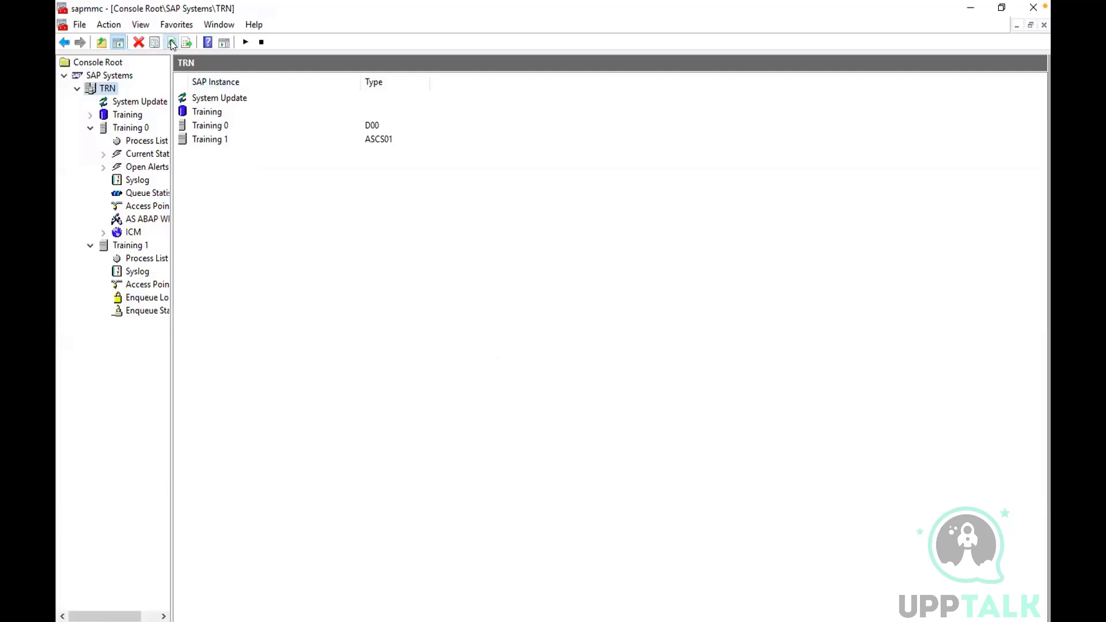
Check the Training 0 process list, and monitor the message and enqueue server startup in the Training 1 process list by refreshing it repeatedly
{"action": "left_click", "coordinate": [145, 142]}
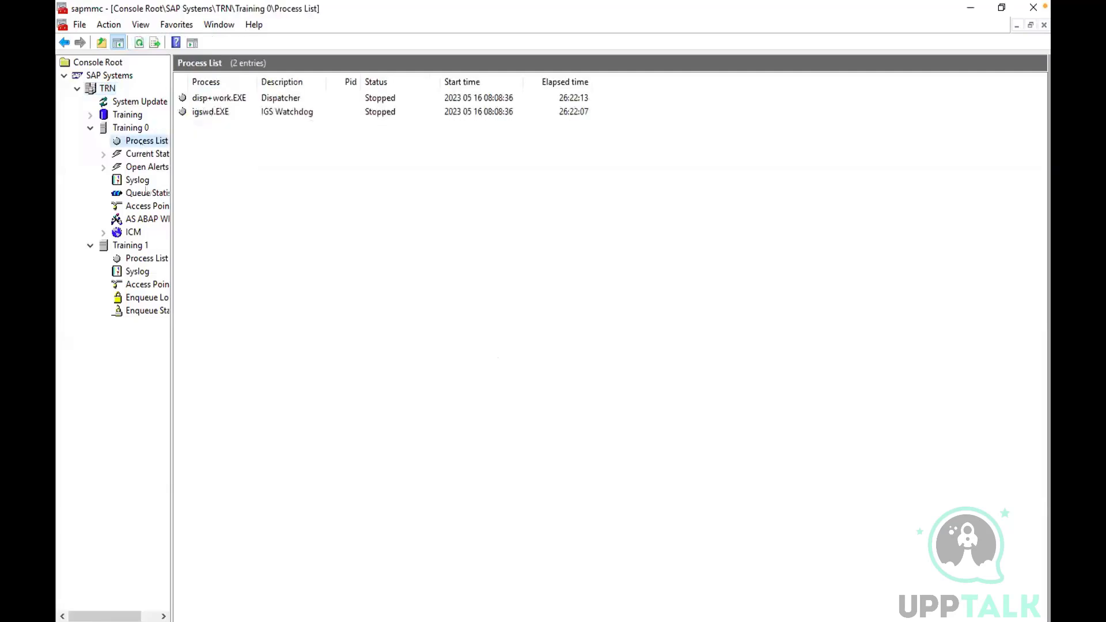
{"action": "left_click", "coordinate": [146, 260]}
{"action": "left_click", "coordinate": [139, 44]}
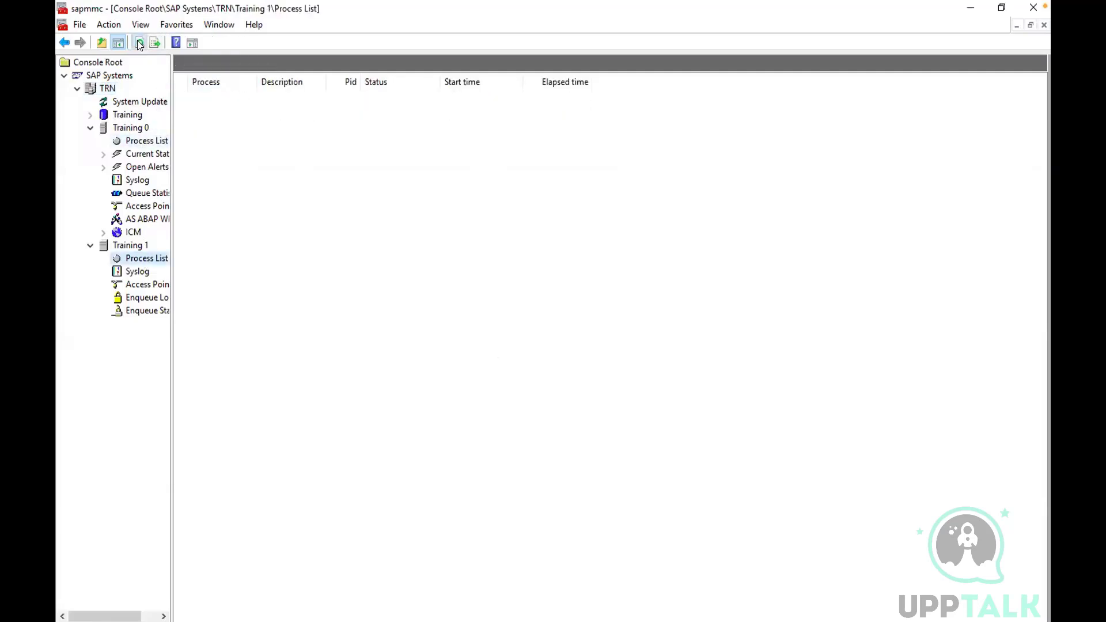
{"action": "left_click", "coordinate": [139, 44]}
{"action": "left_click", "coordinate": [139, 43]}
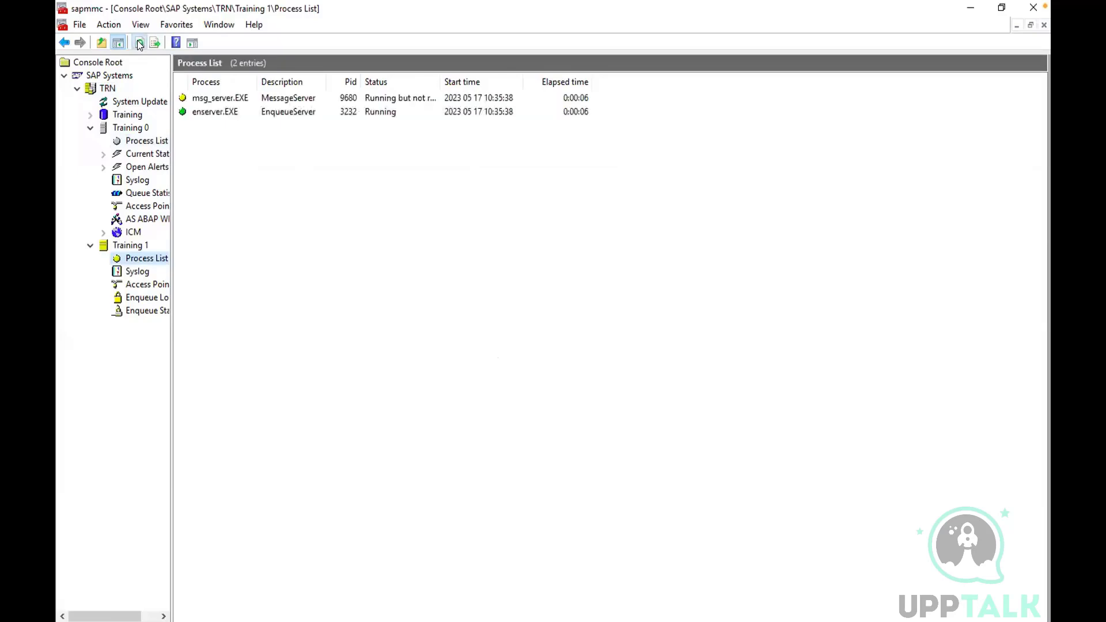
{"action": "left_click", "coordinate": [139, 44]}
{"action": "left_click", "coordinate": [138, 44]}
{"action": "left_click", "coordinate": [139, 43]}
{"action": "left_click", "coordinate": [139, 44]}
{"action": "left_click", "coordinate": [139, 44]}
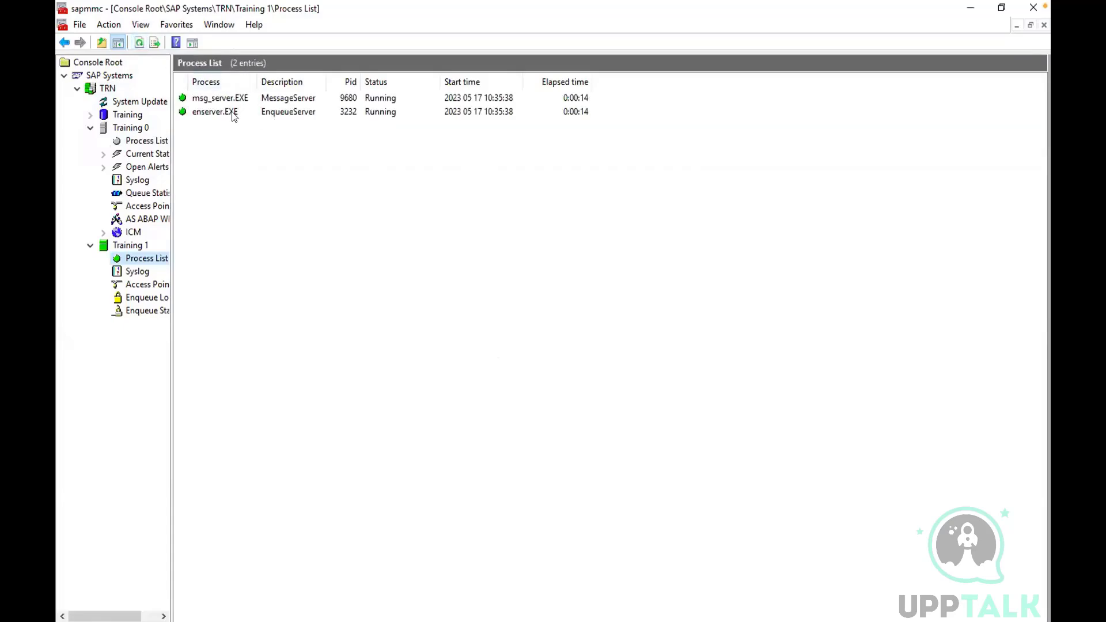
Monitor the startup of the dispatcher, IGS Watchdog, gateway and ICM in the Training 0 process list by refreshing it repeatedly
{"action": "left_click", "coordinate": [156, 140]}
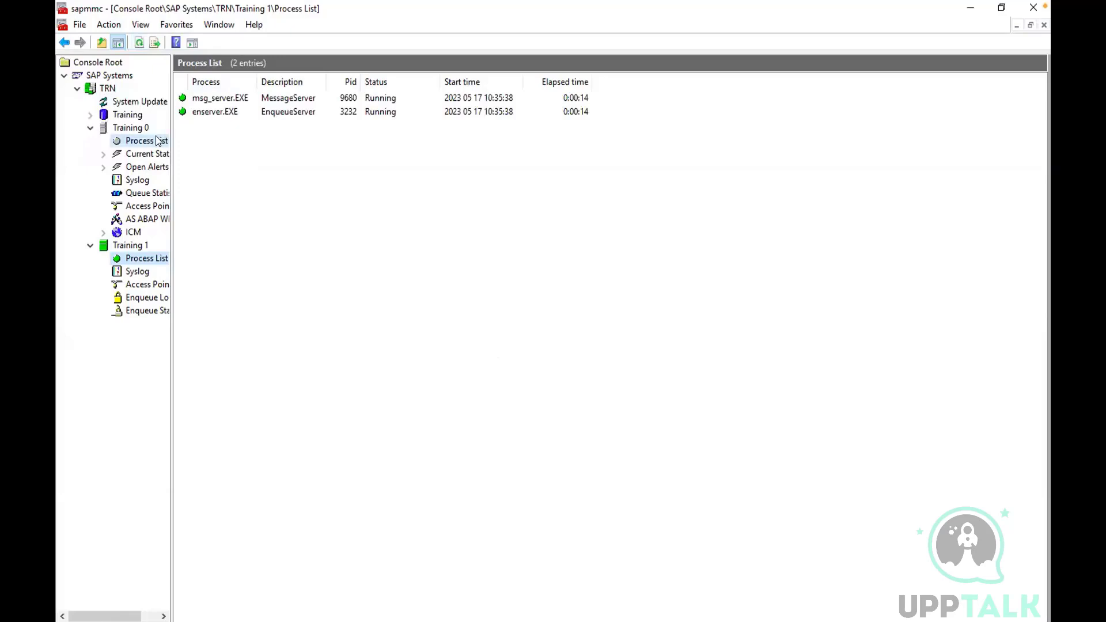
{"action": "left_click", "coordinate": [139, 43]}
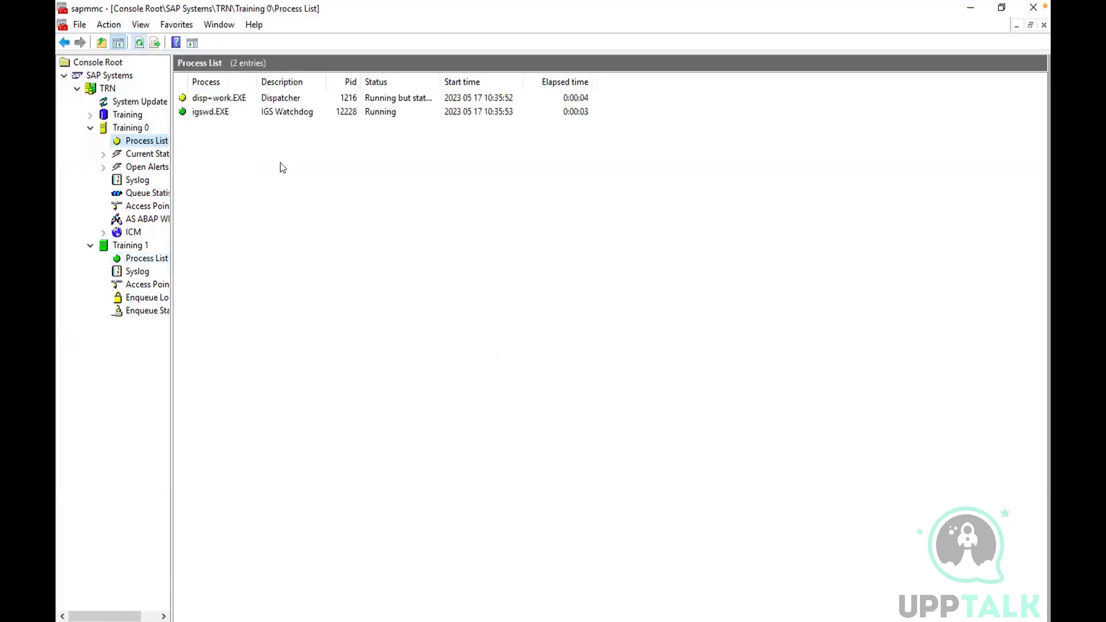
{"action": "left_click", "coordinate": [140, 42]}
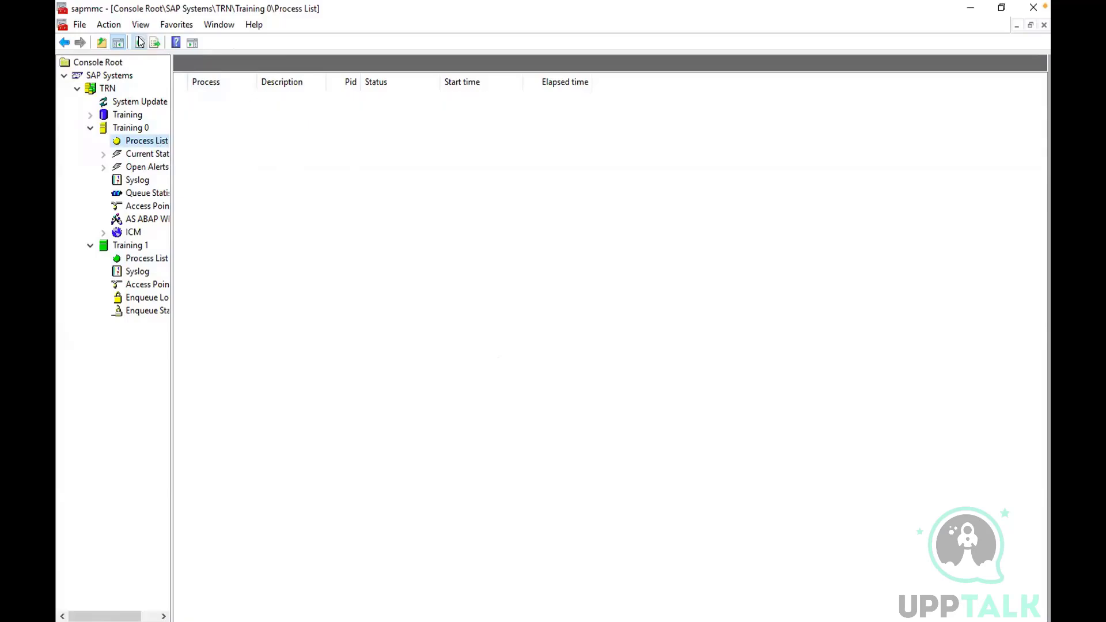
{"action": "left_click", "coordinate": [140, 42]}
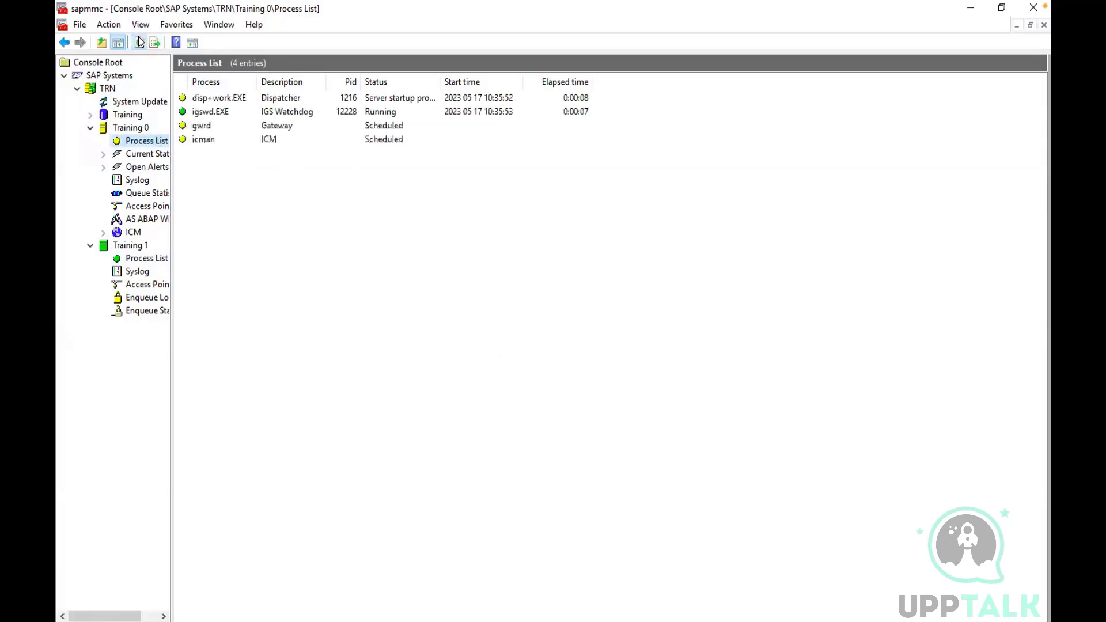
{"action": "left_click", "coordinate": [140, 42]}
{"action": "left_click", "coordinate": [140, 42]}
{"action": "left_click", "coordinate": [138, 48]}
{"action": "left_click", "coordinate": [138, 50]}
Open the first TRN connection from SAP Logon to check its logon screen, and switch back to the Miro board
{"action": "left_click", "coordinate": [277, 620]}
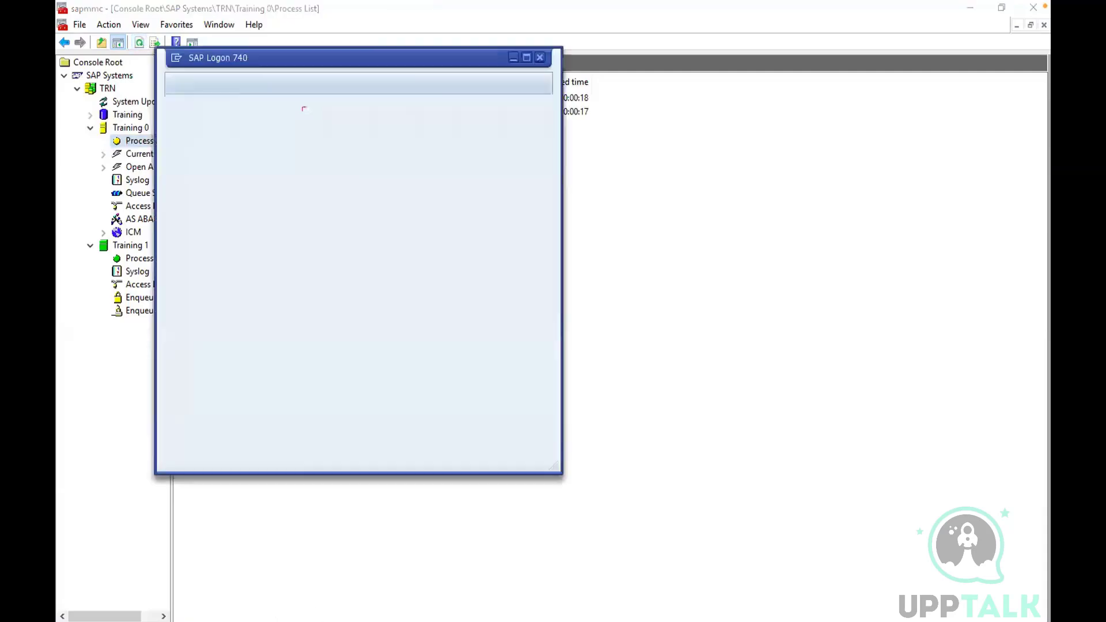
{"action": "double_click", "coordinate": [336, 115]}
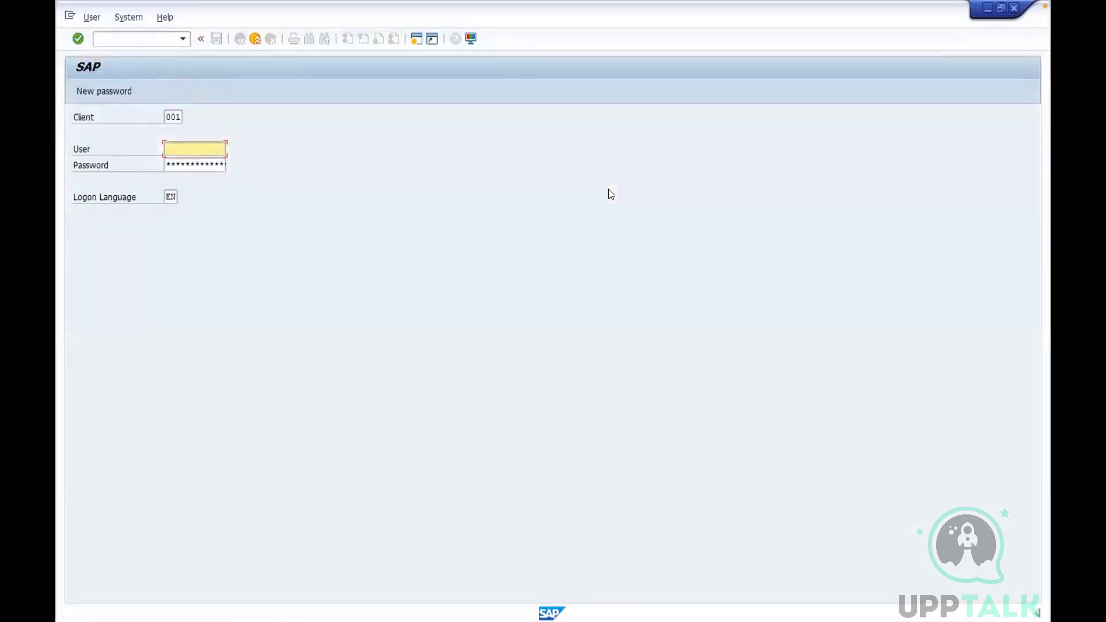
{"action": "key", "text": "ctrl+Left"}
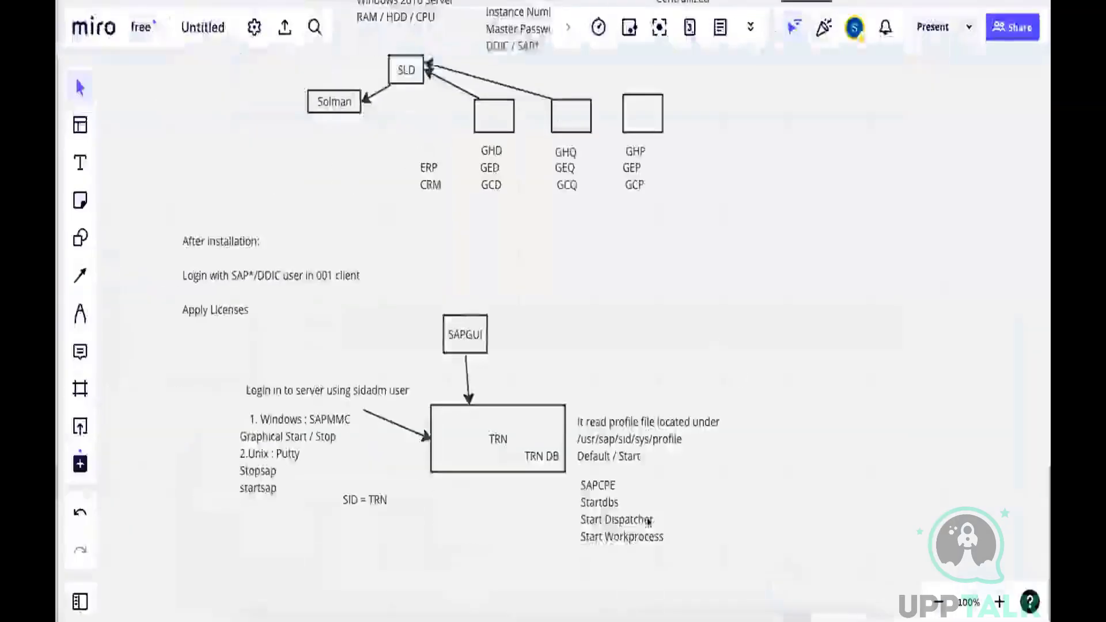
Switch to the remote desktop's SAP Management Console and refresh the Training 0 process list to check the dispatcher, gateway and ICM status
{"action": "left_click", "coordinate": [636, 602]}
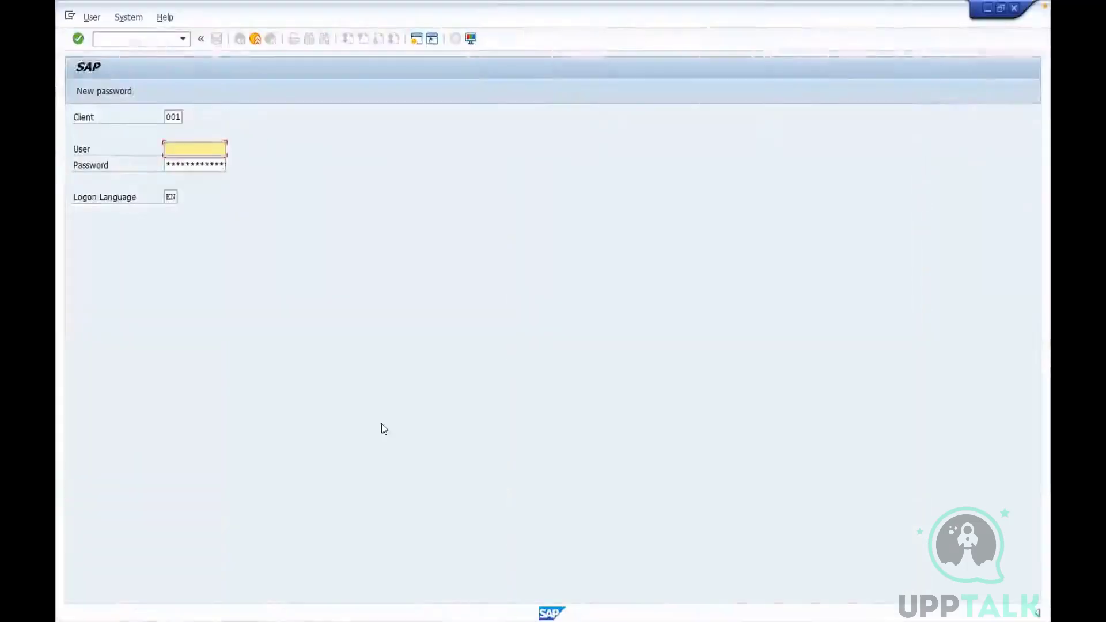
{"action": "left_click", "coordinate": [241, 620]}
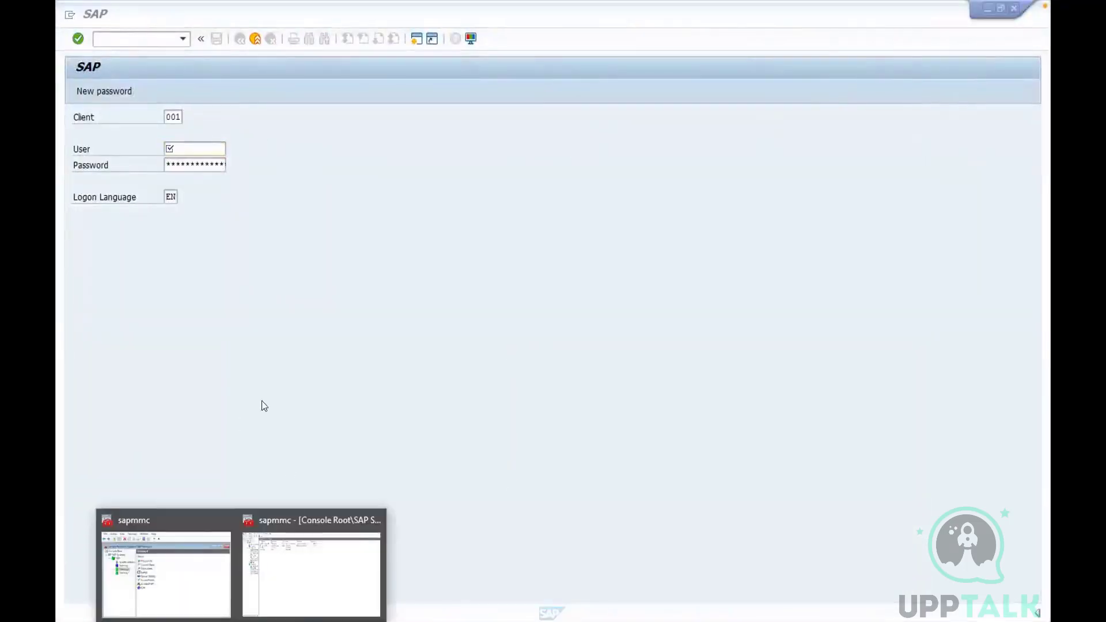
{"action": "left_click", "coordinate": [292, 552]}
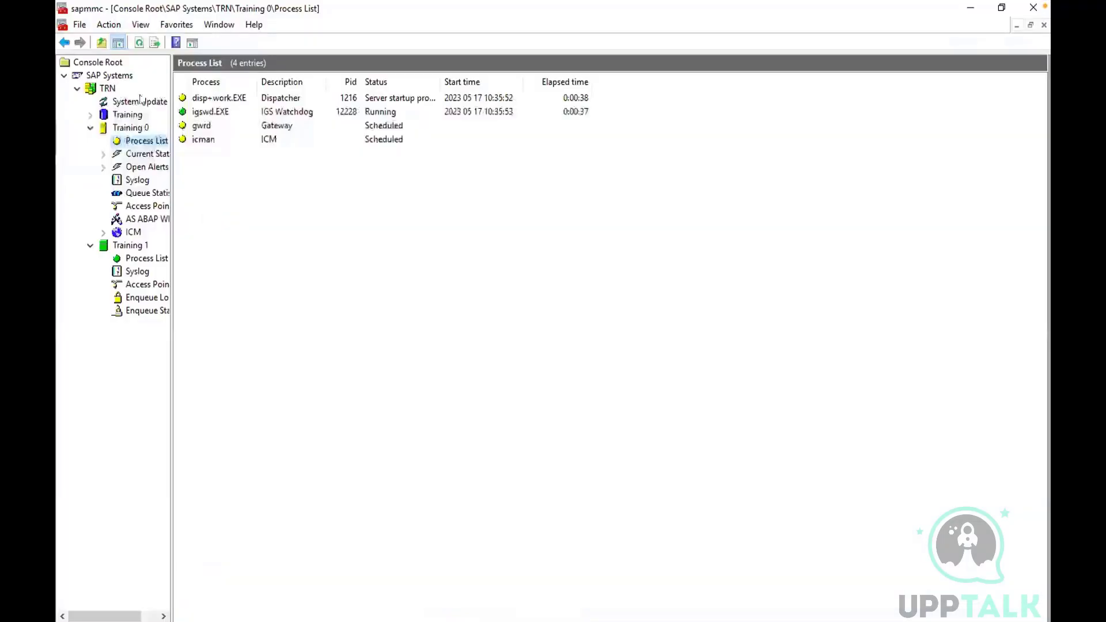
{"action": "left_click", "coordinate": [138, 43]}
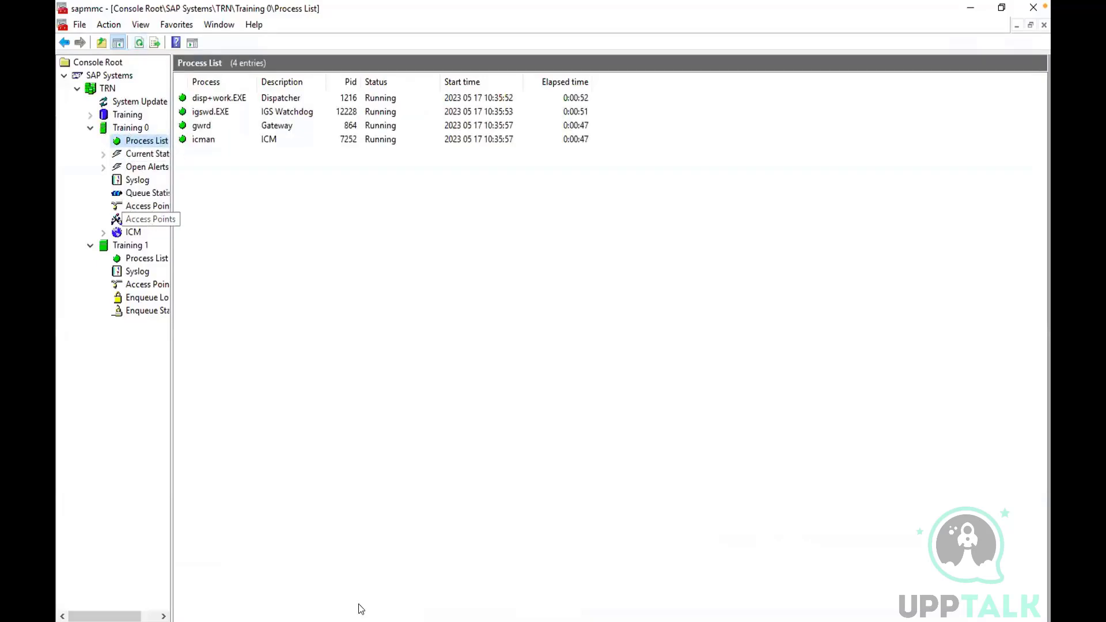
Return to the SAP logon screen and log on to client 001 as user ddic with the account password
{"action": "mouse_move", "coordinate": [277, 619]}
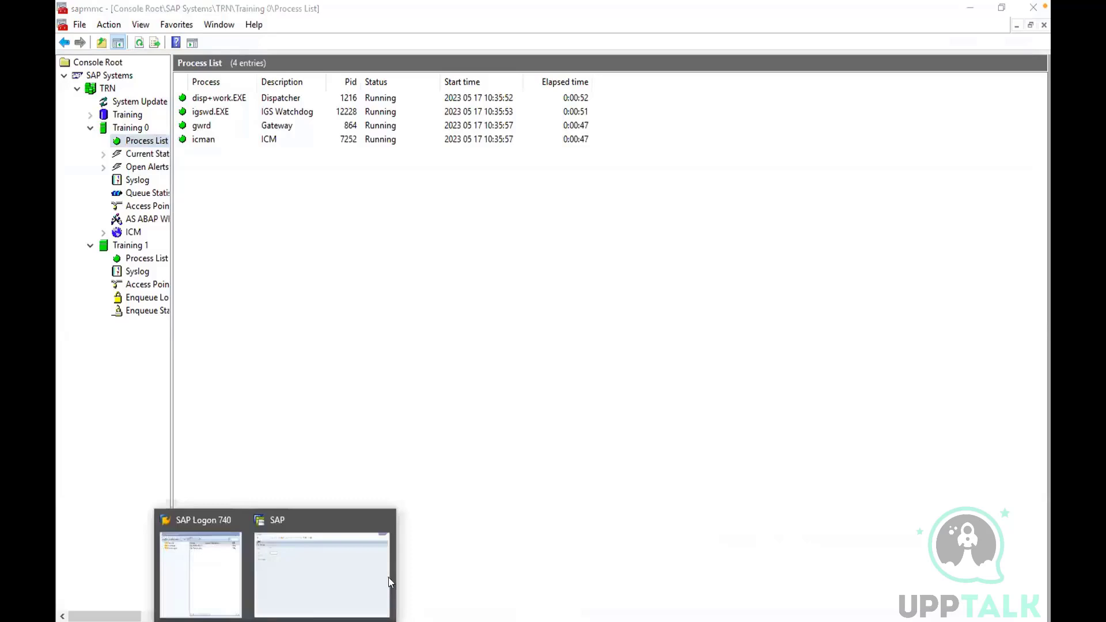
{"action": "left_click", "coordinate": [353, 593]}
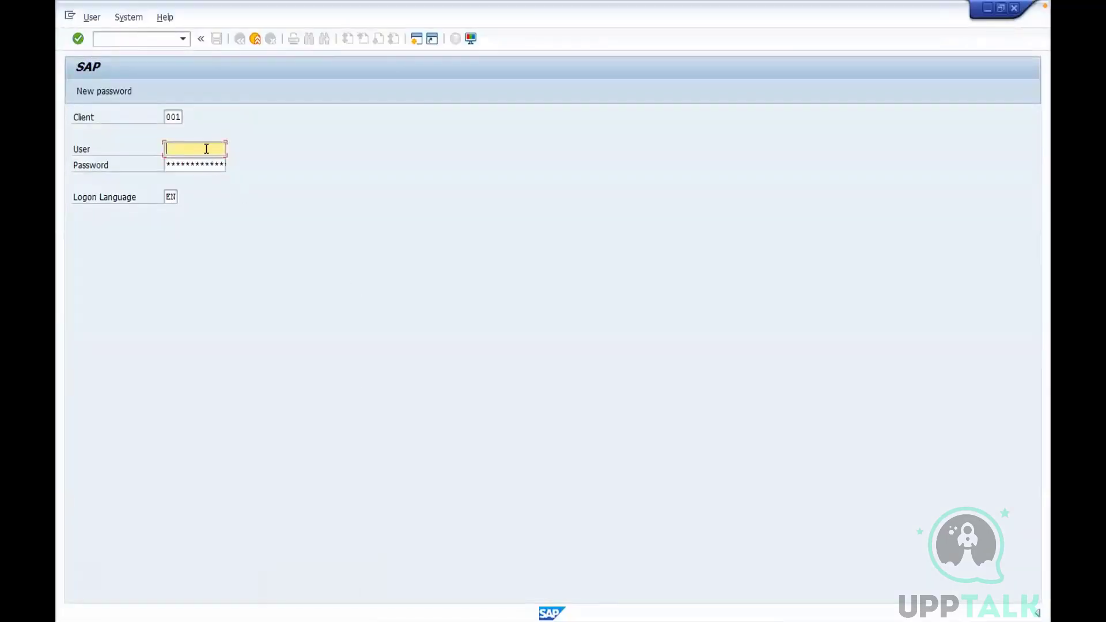
{"action": "left_click", "coordinate": [206, 150]}
{"action": "type", "text": "ddic"}
{"action": "key", "text": "Tab"}
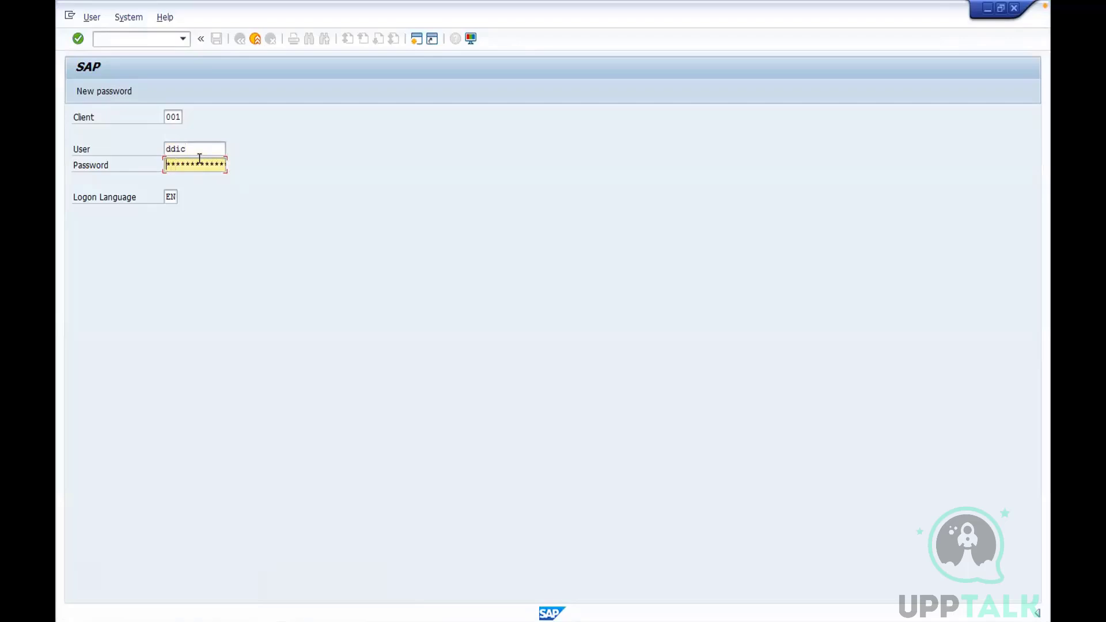
{"action": "left_click", "coordinate": [200, 159]}
{"action": "key", "text": "Return"}
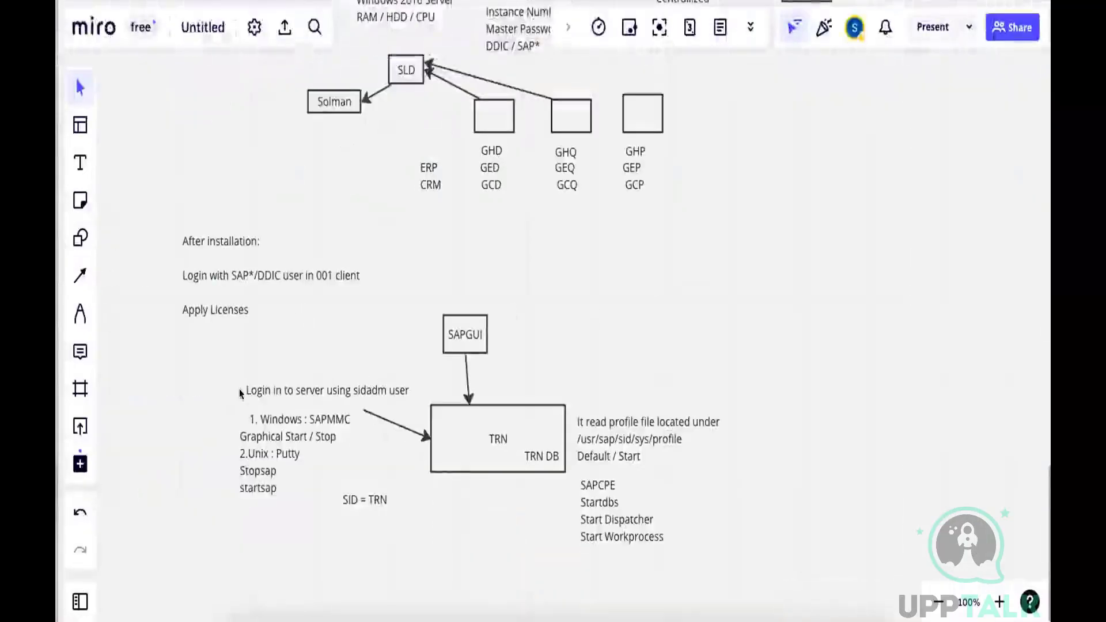
Move the "After installation" text block on the Miro board up and slightly left, away from the TRN start/stop diagram
{"action": "left_click", "coordinate": [258, 281]}
{"action": "left_click_drag", "start_coordinate": [258, 277], "coordinate": [229, 216]}
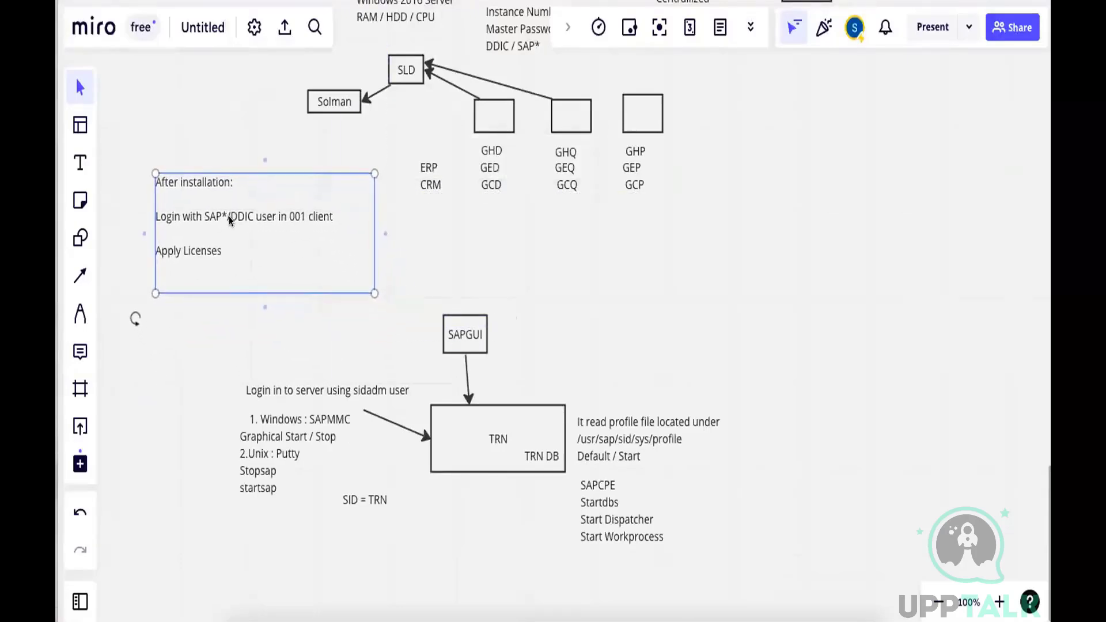
{"action": "left_click", "coordinate": [223, 286]}
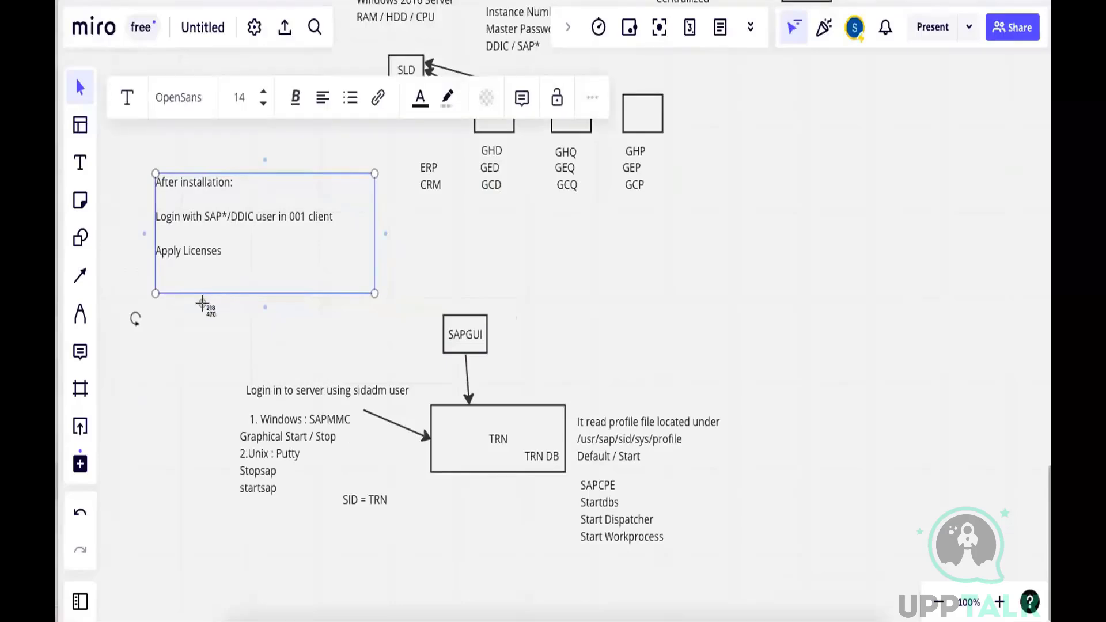
{"action": "left_click_drag", "start_coordinate": [208, 307], "coordinate": [728, 556]}
{"action": "left_click", "coordinate": [799, 413]}
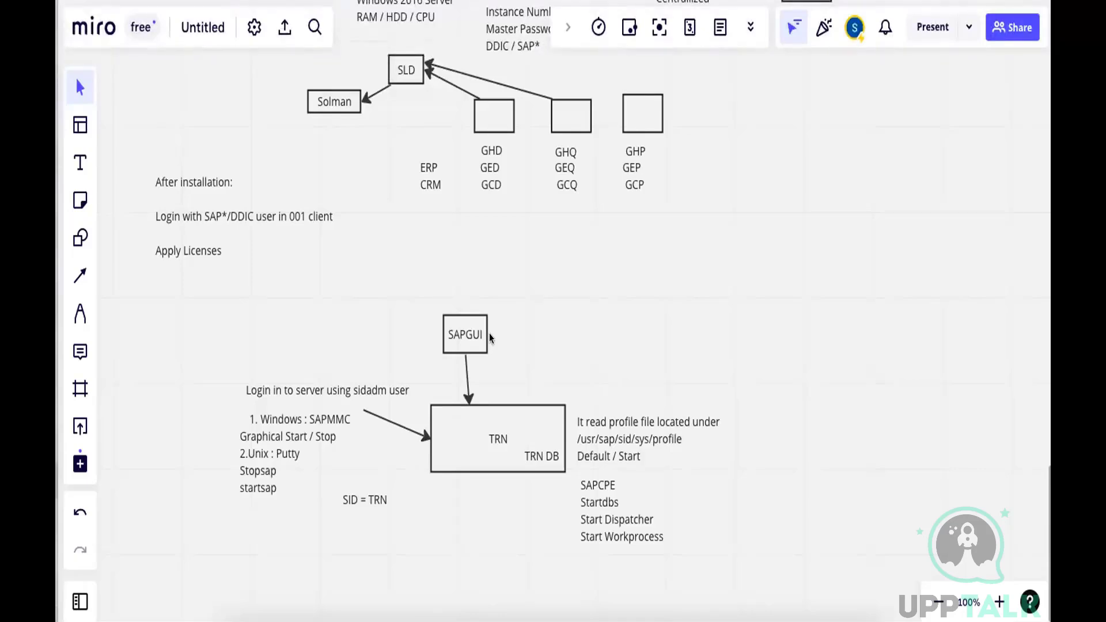
Switch to the remote desktop and close the SAP Management Console showing the Training 0 process list without saving its console settings
{"action": "mouse_move", "coordinate": [626, 611]}
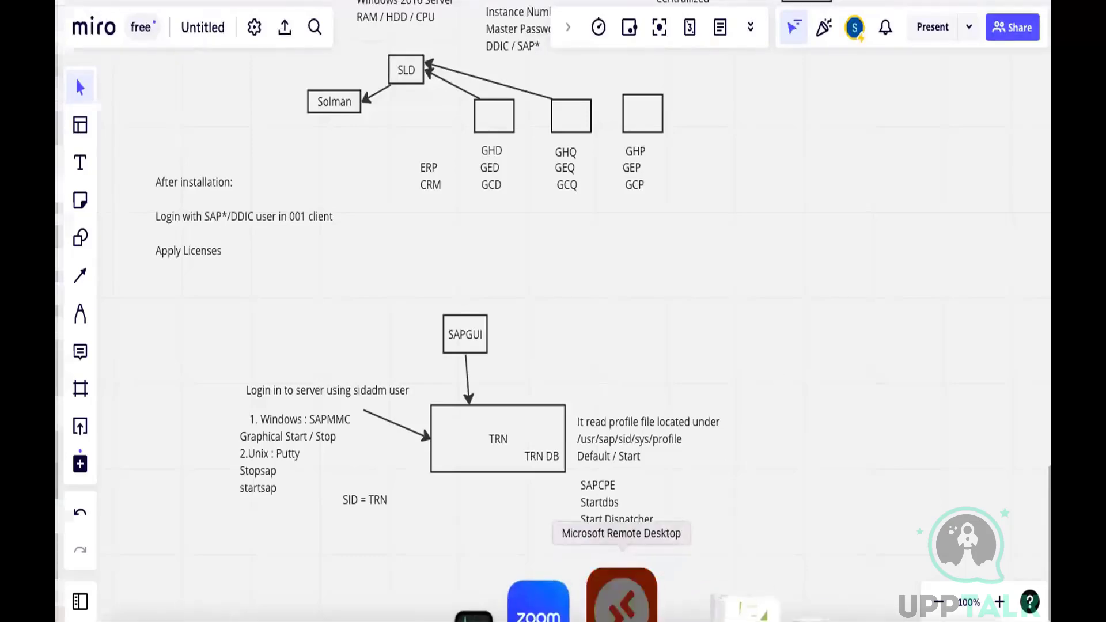
{"action": "left_click", "coordinate": [626, 609]}
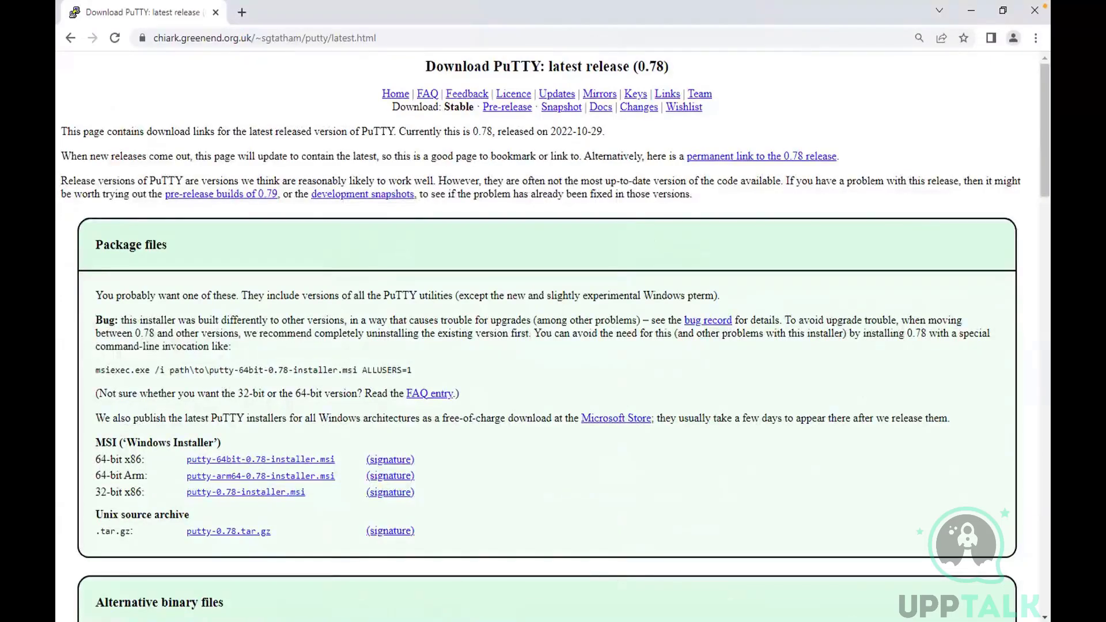
{"action": "left_click", "coordinate": [241, 621]}
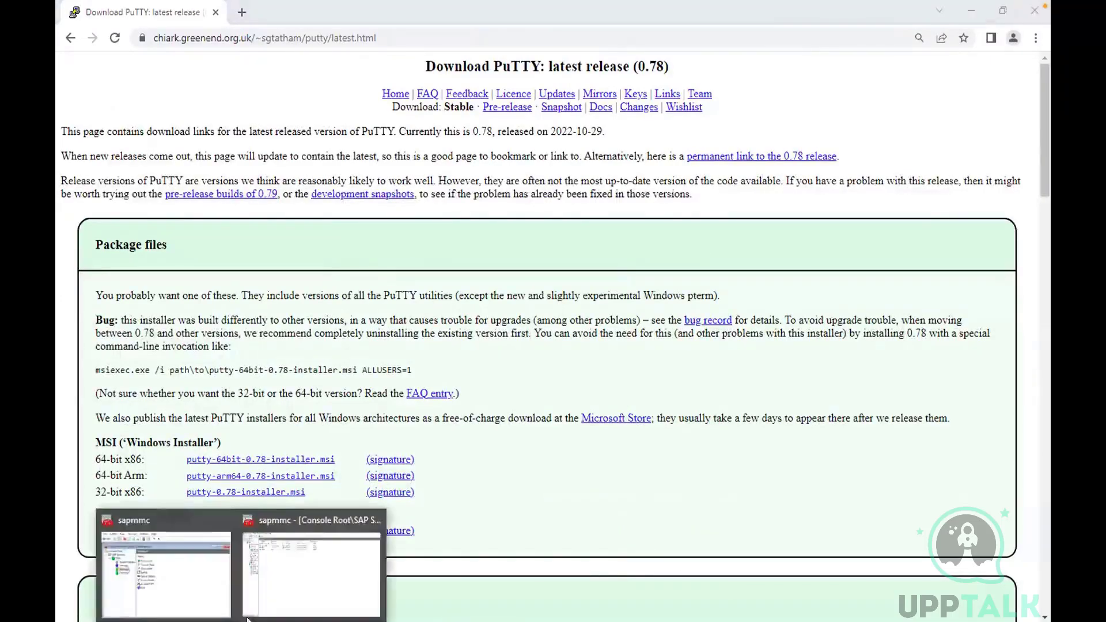
{"action": "left_click", "coordinate": [290, 542]}
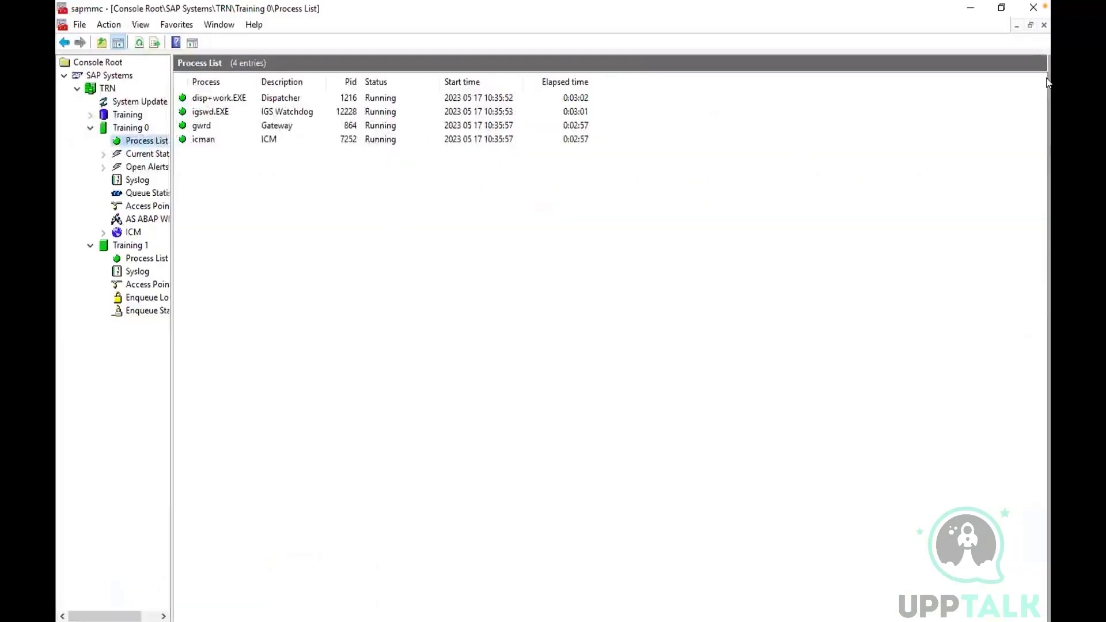
{"action": "left_click", "coordinate": [1033, 8]}
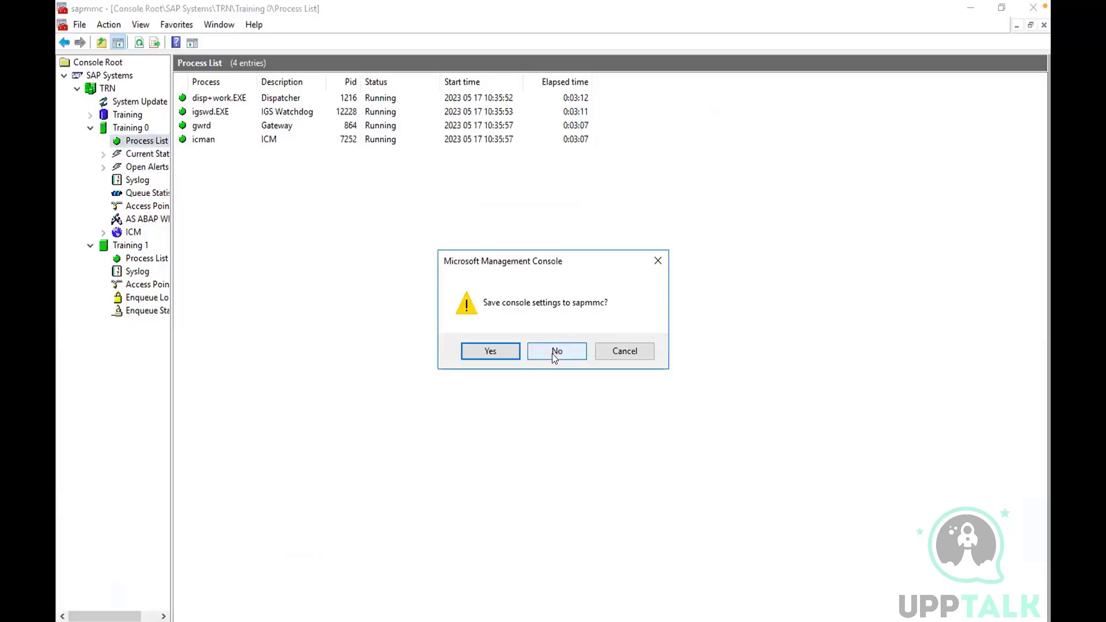
{"action": "left_click", "coordinate": [552, 354]}
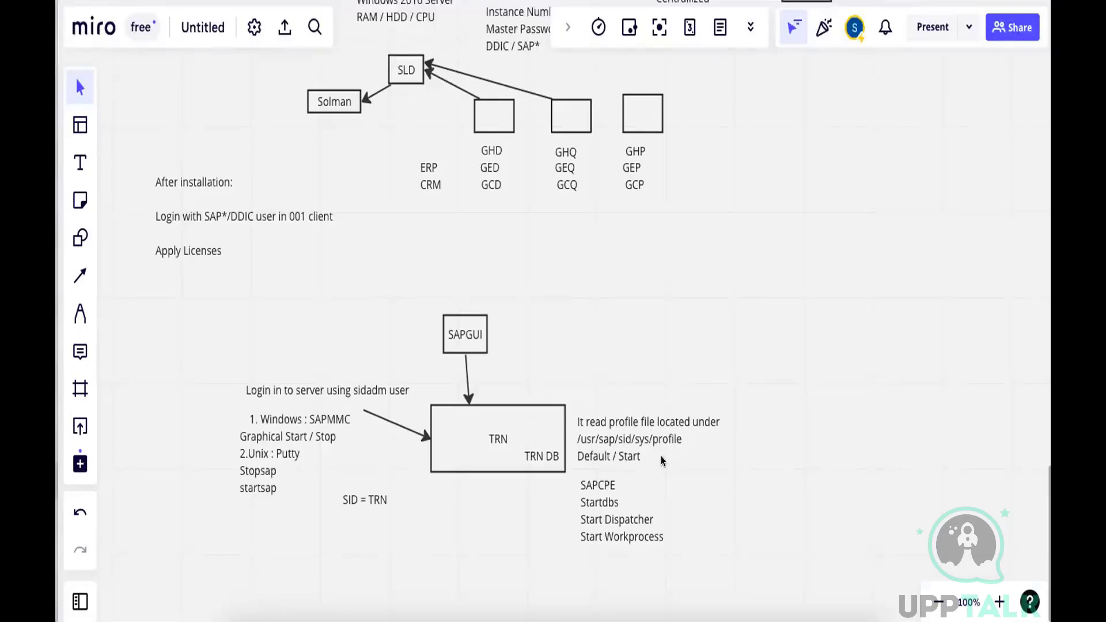
Check the Import ABAP phase and import job status in the remote desktop's SAPinst task list, and return to the Miro board
{"action": "left_click", "coordinate": [716, 464]}
{"action": "left_click", "coordinate": [788, 428]}
{"action": "mouse_move", "coordinate": [640, 619]}
{"action": "left_click", "coordinate": [640, 600]}
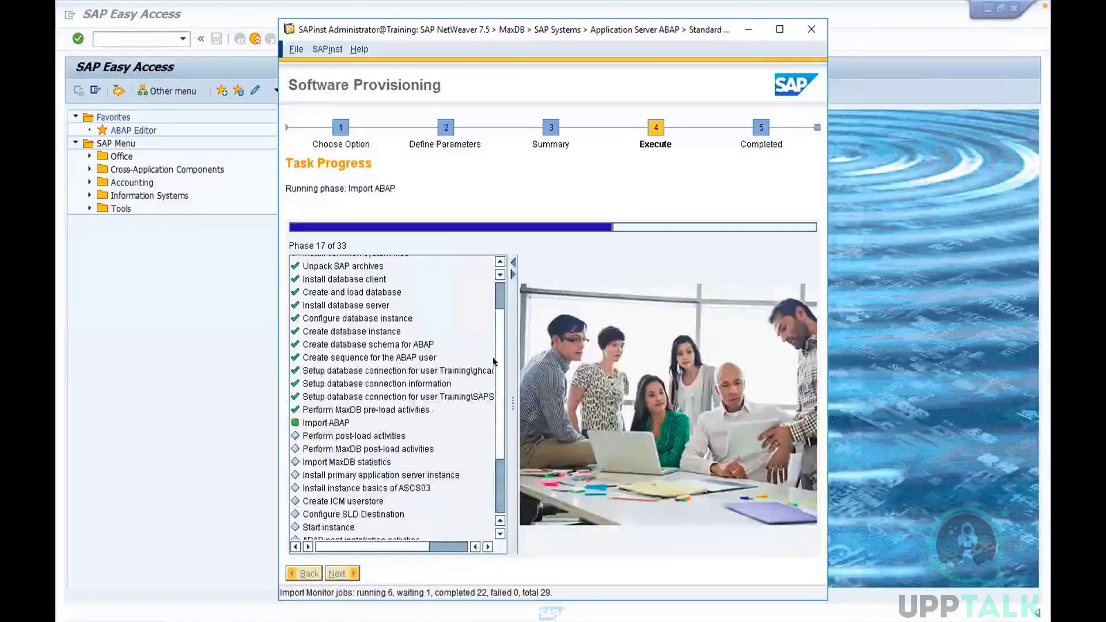
{"action": "scroll", "coordinate": [493, 357], "scroll_direction": "up", "scroll_amount": 2}
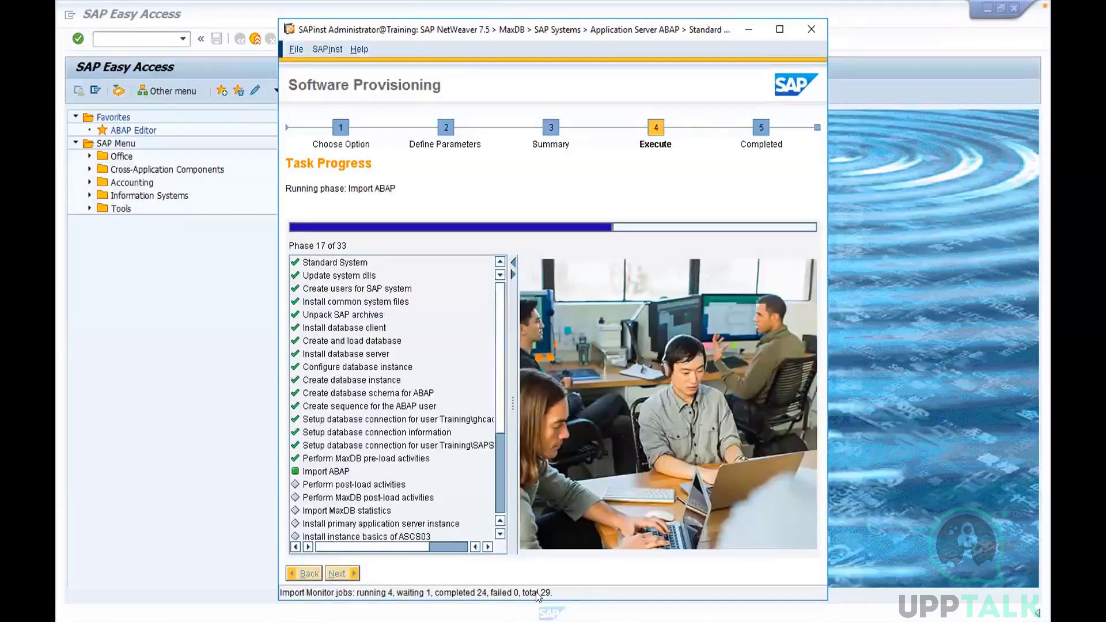
{"action": "key", "text": "ctrl+Left"}
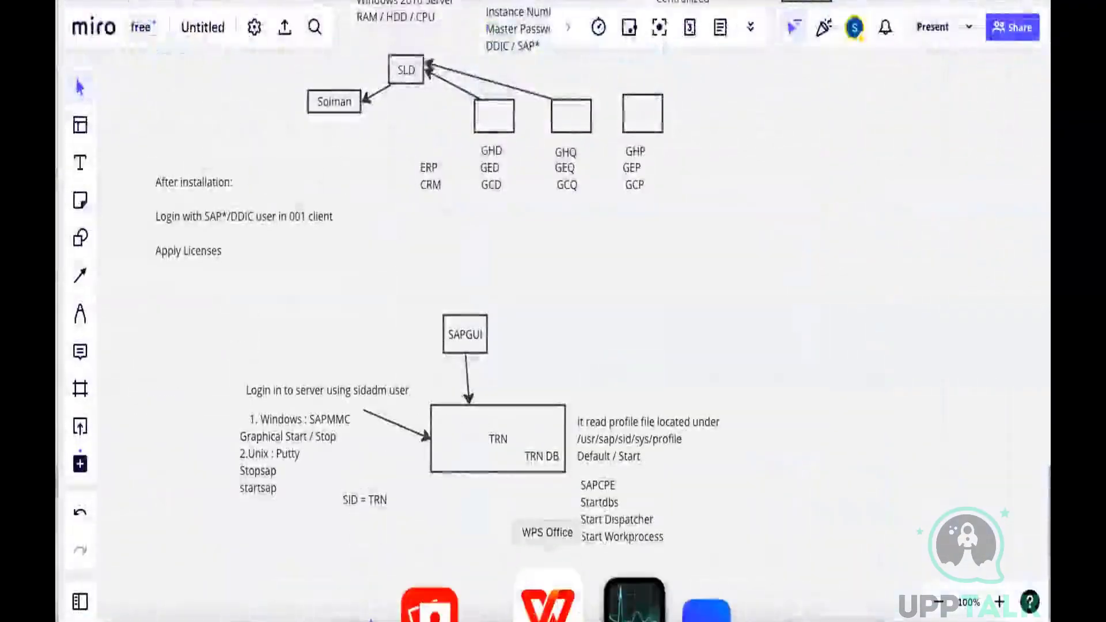
Switch to WPS Office, bring up the SAP system administration PDF book, and look through its table of contents and preface
{"action": "left_click", "coordinate": [548, 600]}
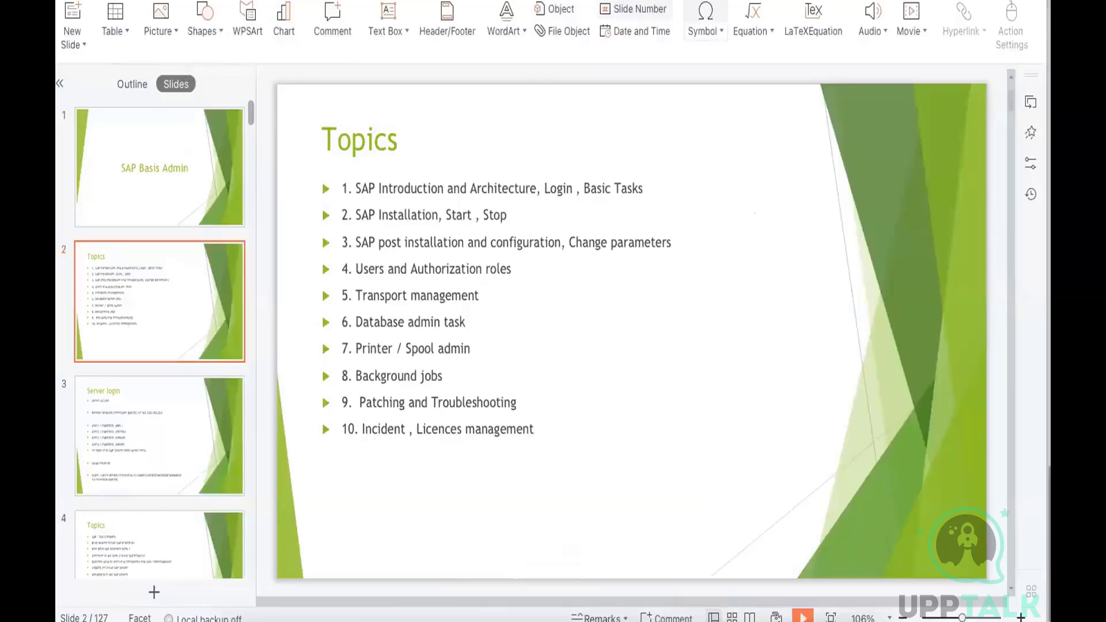
{"action": "left_click", "coordinate": [518, 2]}
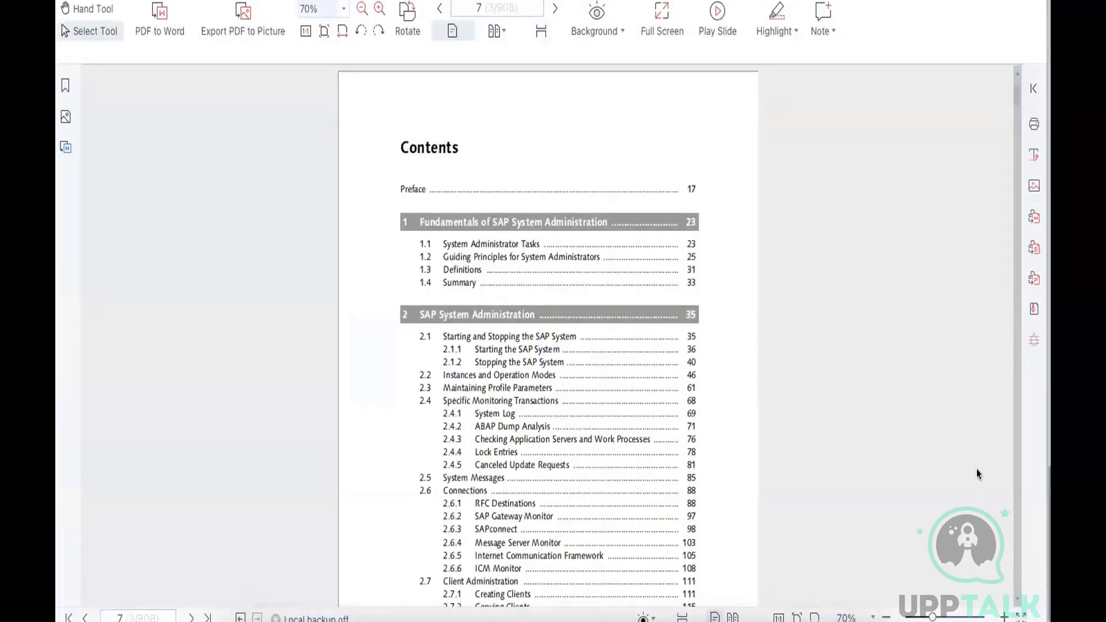
{"action": "scroll", "coordinate": [977, 472], "scroll_direction": "down", "scroll_amount": 1}
{"action": "scroll", "coordinate": [976, 469], "scroll_direction": "down", "scroll_amount": 6}
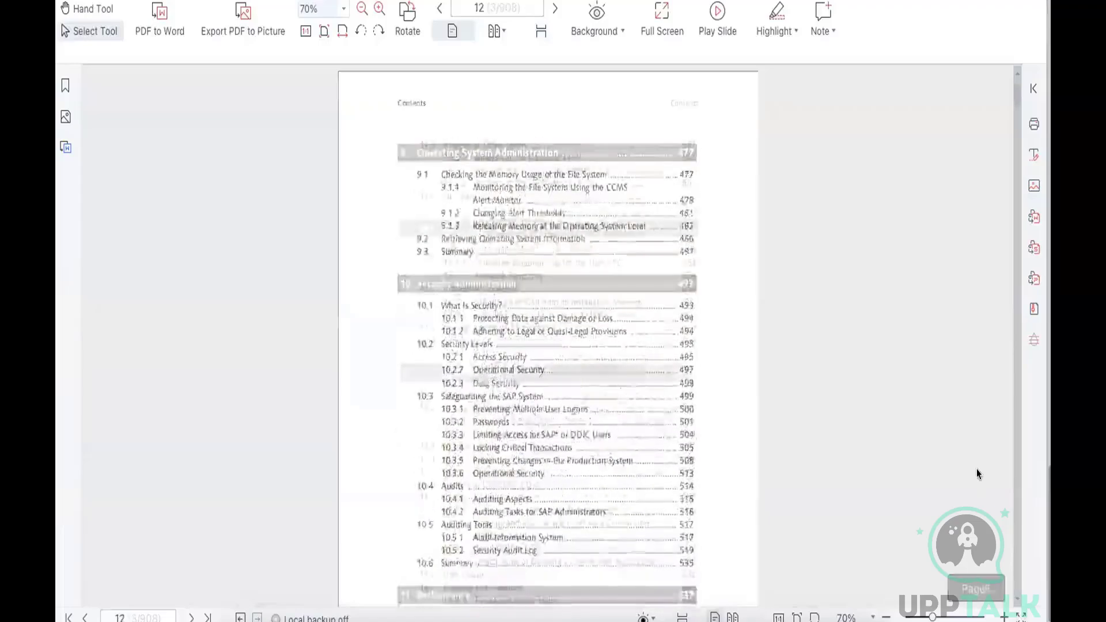
{"action": "scroll", "coordinate": [978, 473], "scroll_direction": "down", "scroll_amount": 3}
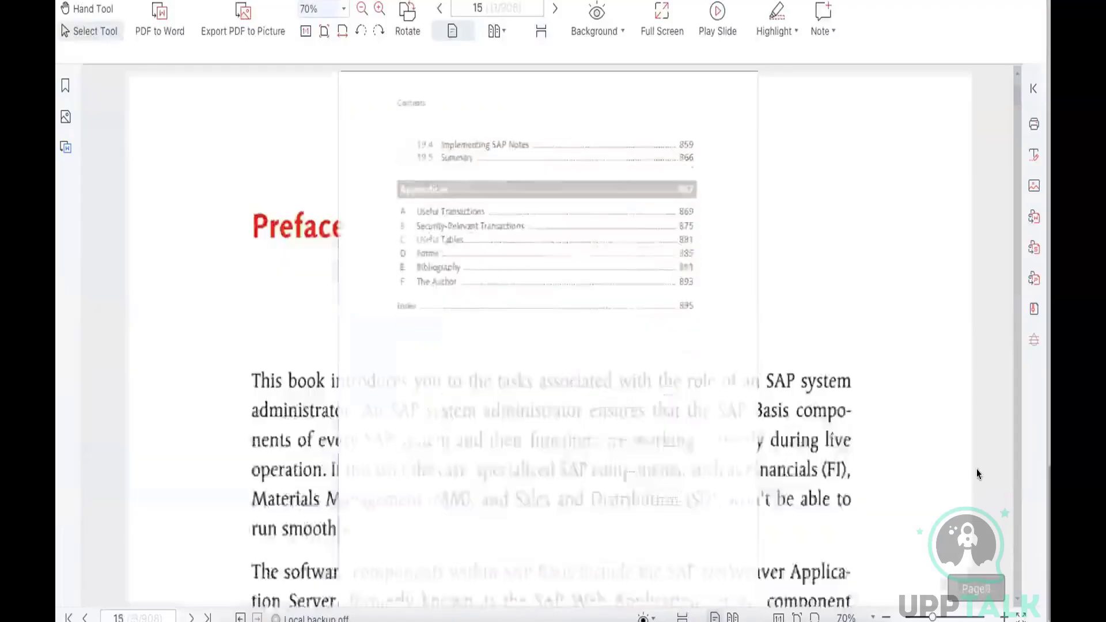
{"action": "scroll", "coordinate": [977, 473], "scroll_direction": "down", "scroll_amount": 8}
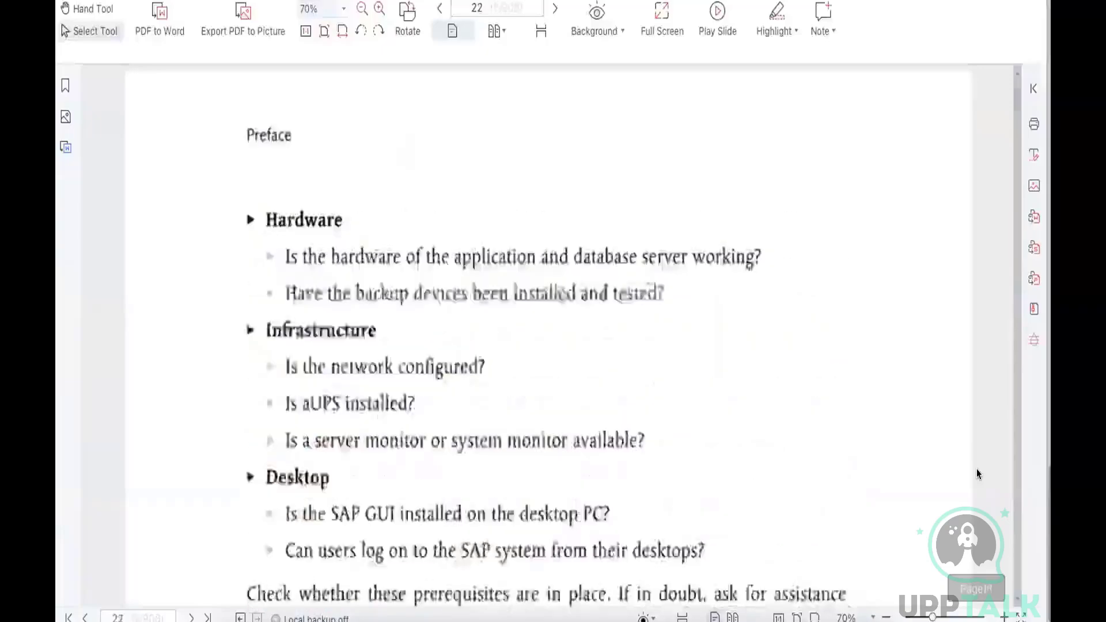
Read the book's chapter 1 introduction and the administrator roles described in section 1.1, System Administrator Tasks
{"action": "scroll", "coordinate": [1013, 602], "scroll_direction": "down", "scroll_amount": 4}
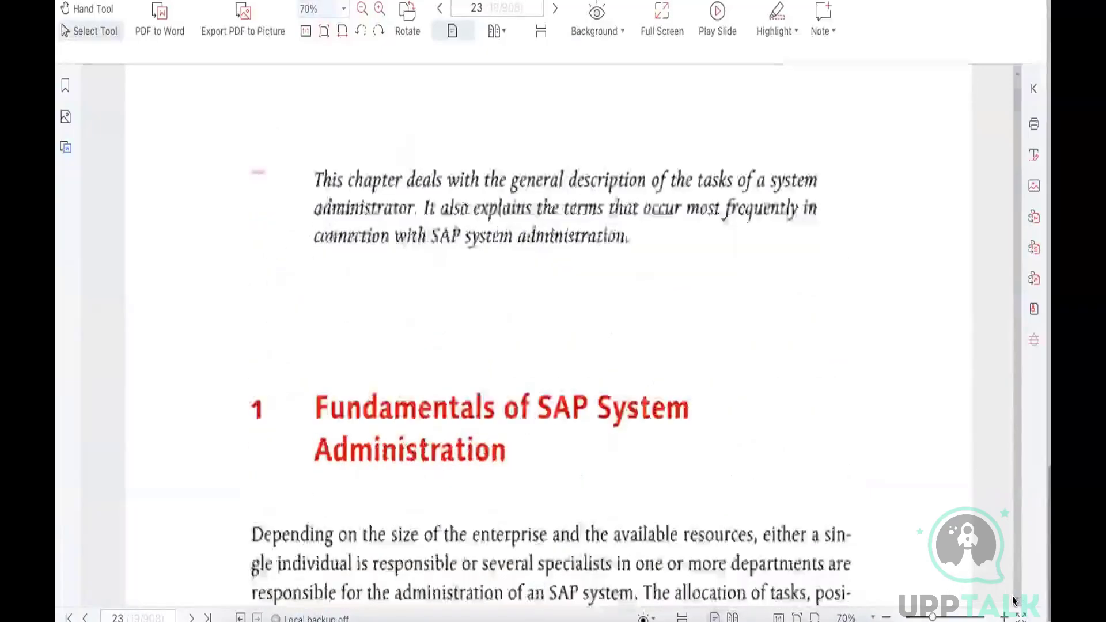
{"action": "scroll", "coordinate": [1013, 601], "scroll_direction": "down", "scroll_amount": 6}
{"action": "scroll", "coordinate": [1013, 601], "scroll_direction": "down", "scroll_amount": 3}
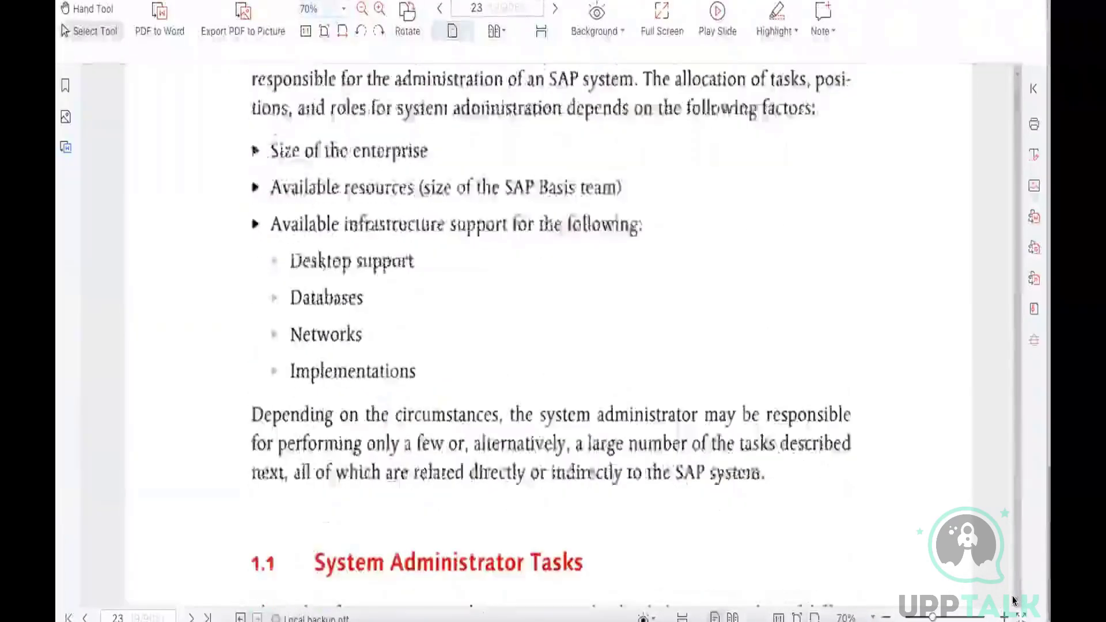
{"action": "scroll", "coordinate": [1014, 601], "scroll_direction": "down", "scroll_amount": 3}
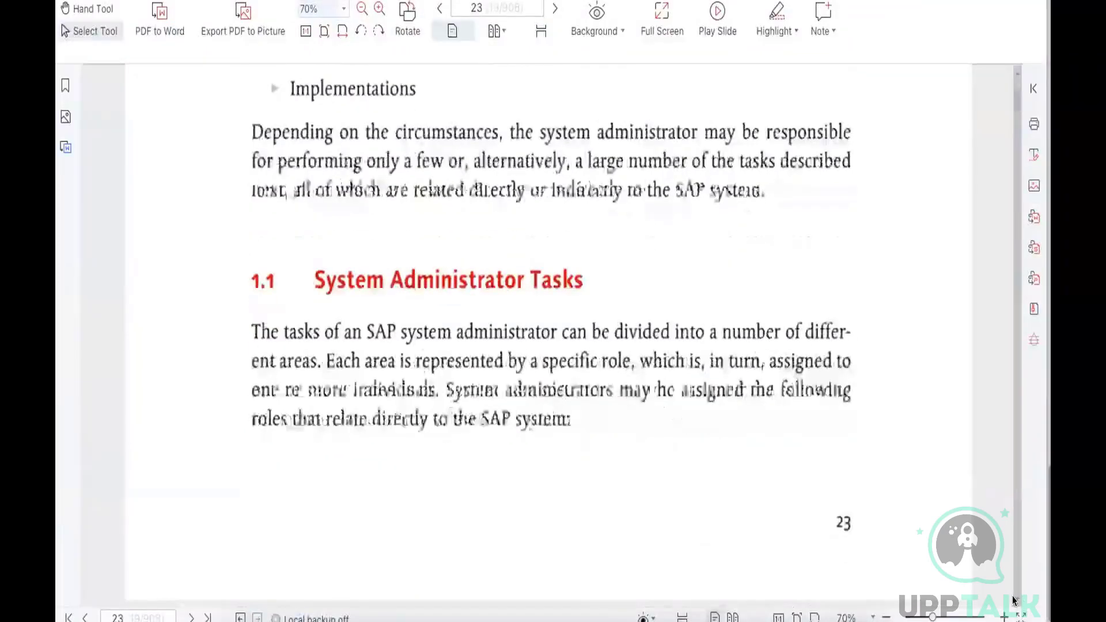
{"action": "scroll", "coordinate": [1013, 601], "scroll_direction": "down", "scroll_amount": 2}
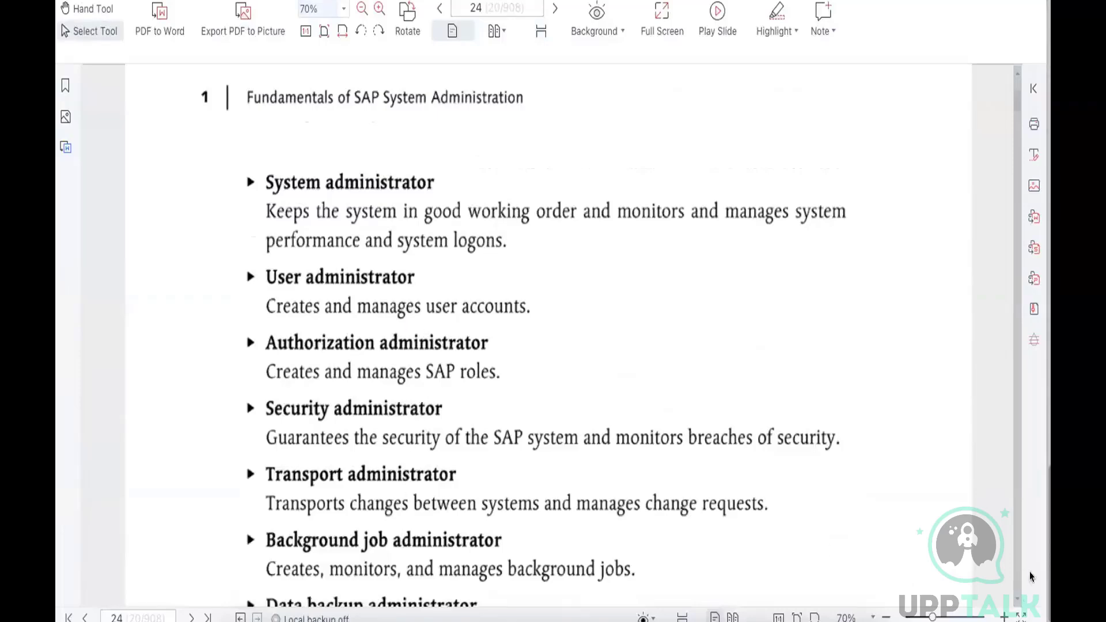
{"action": "left_click", "coordinate": [1016, 601]}
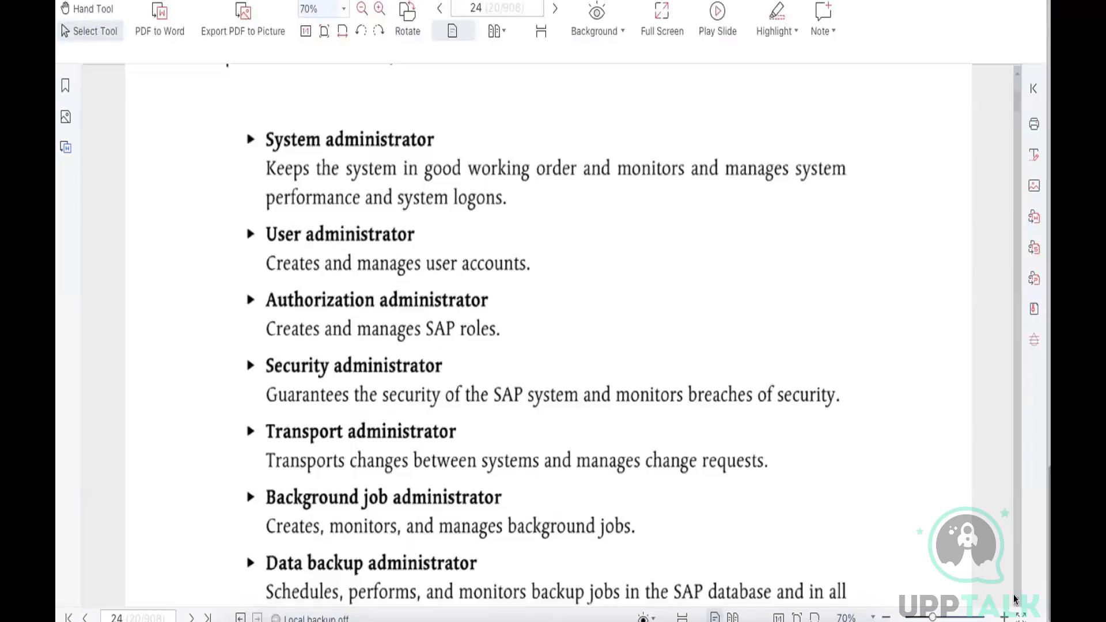
{"action": "scroll", "coordinate": [1015, 600], "scroll_direction": "down", "scroll_amount": 5}
{"action": "scroll", "coordinate": [1015, 600], "scroll_direction": "down", "scroll_amount": 8}
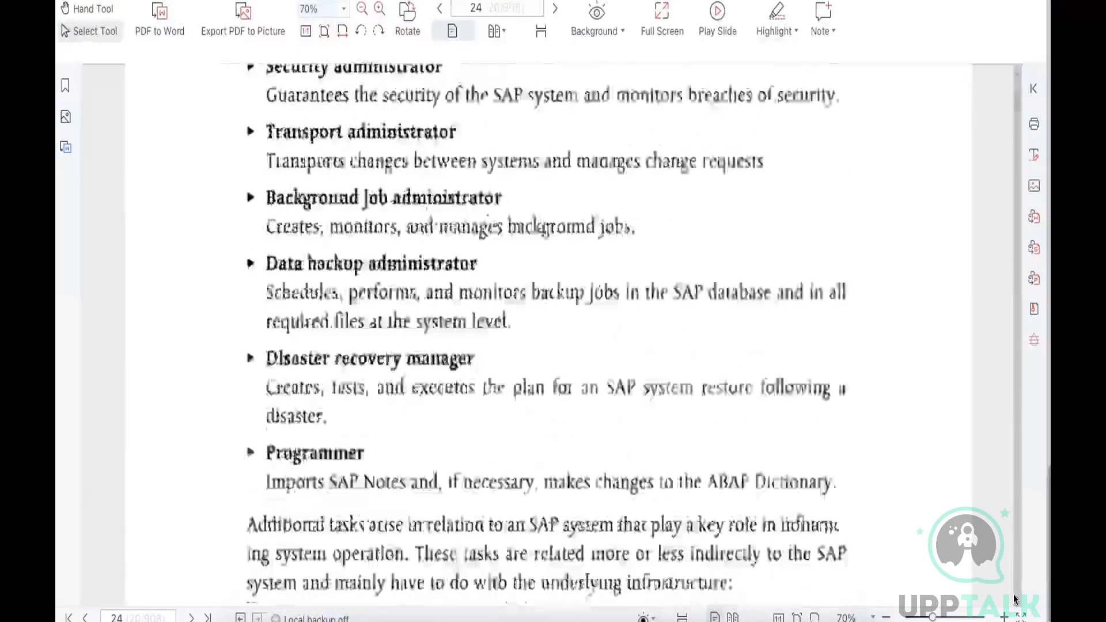
{"action": "scroll", "coordinate": [1016, 601], "scroll_direction": "down", "scroll_amount": 4}
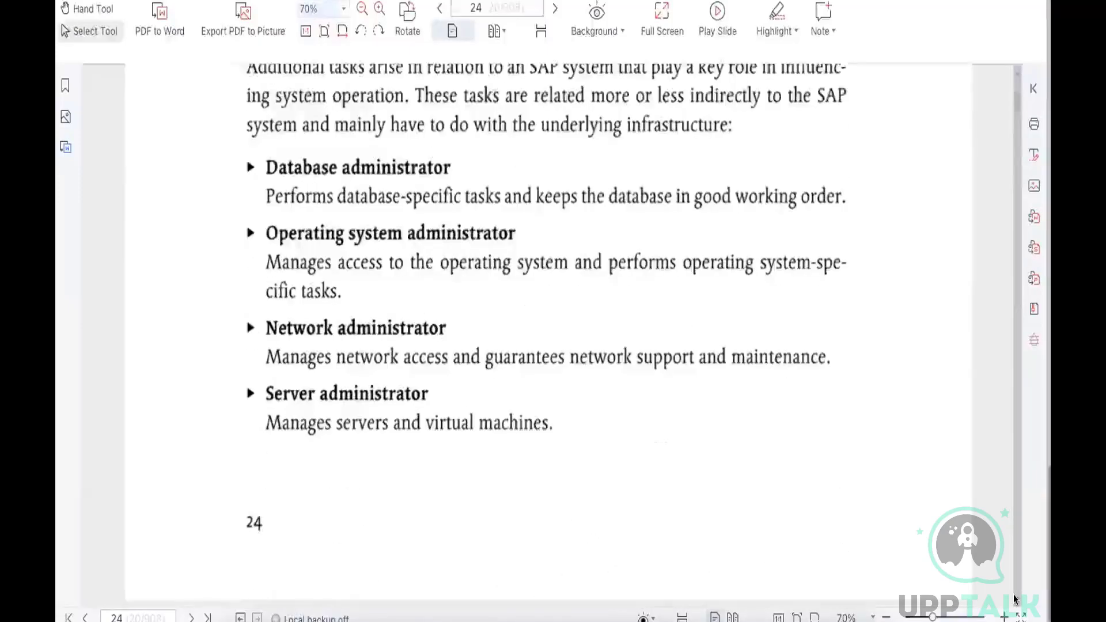
{"action": "scroll", "coordinate": [925, 423], "scroll_direction": "down", "scroll_amount": 3}
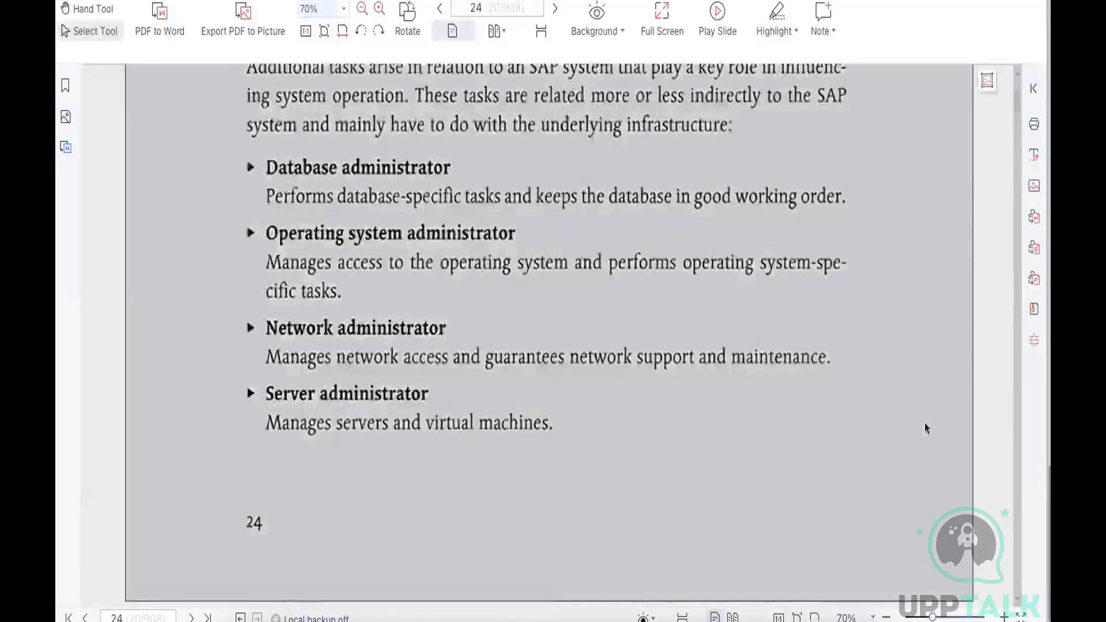
Skim the guiding principles, definitions and summary of chapter 1, and read on to section 2.1, Starting and Stopping the SAP System
{"action": "scroll", "coordinate": [925, 423], "scroll_direction": "down", "scroll_amount": 2}
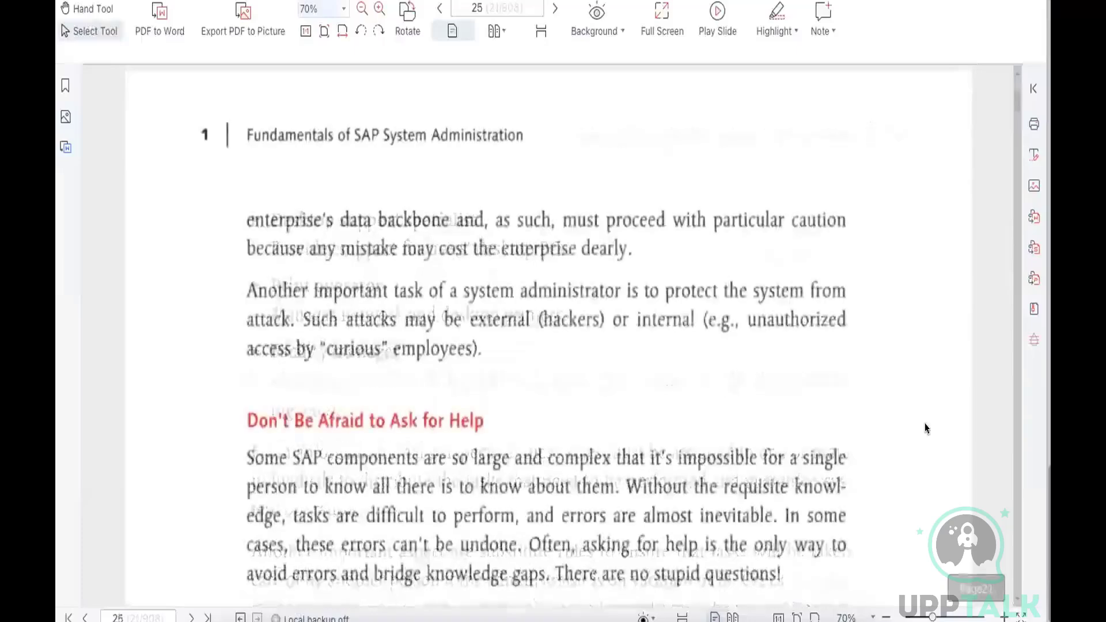
{"action": "scroll", "coordinate": [925, 423], "scroll_direction": "down", "scroll_amount": 3}
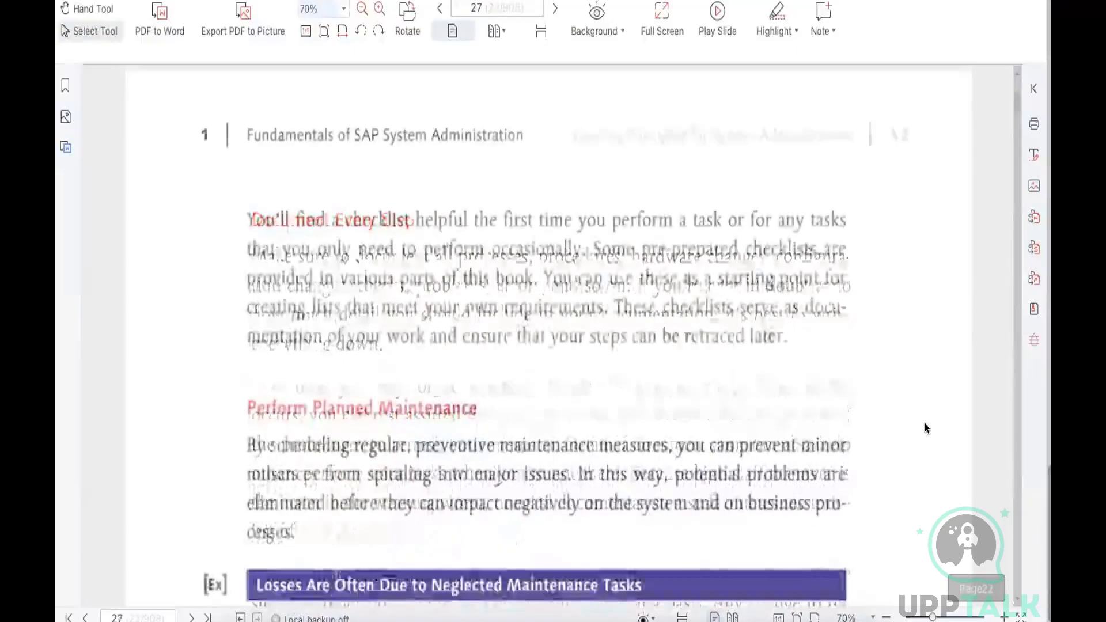
{"action": "scroll", "coordinate": [926, 428], "scroll_direction": "down", "scroll_amount": 3}
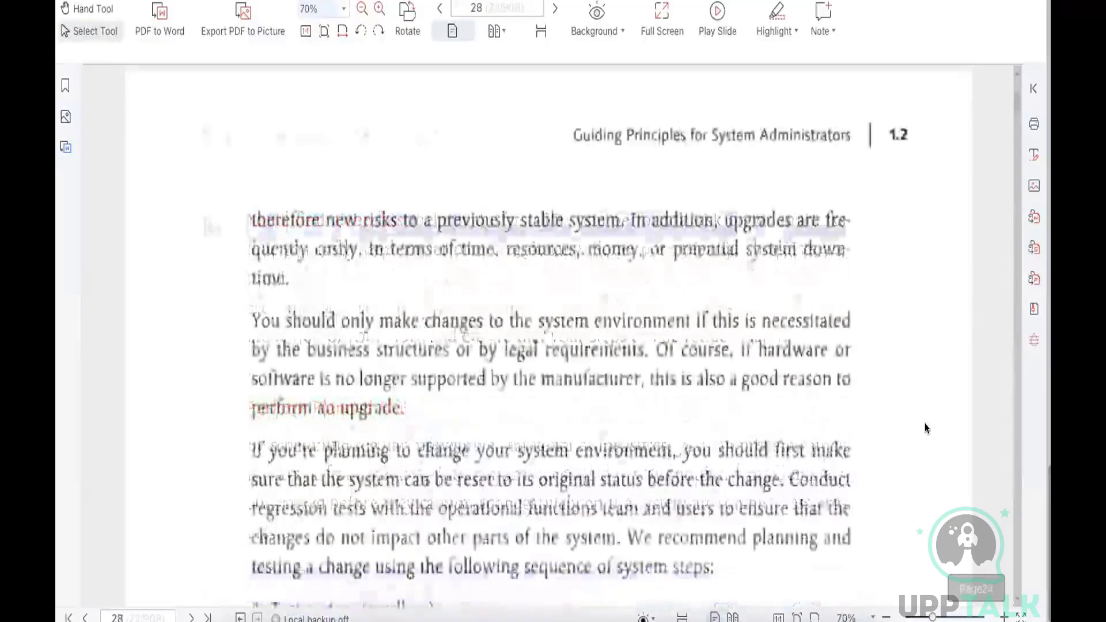
{"action": "scroll", "coordinate": [926, 428], "scroll_direction": "down", "scroll_amount": 2}
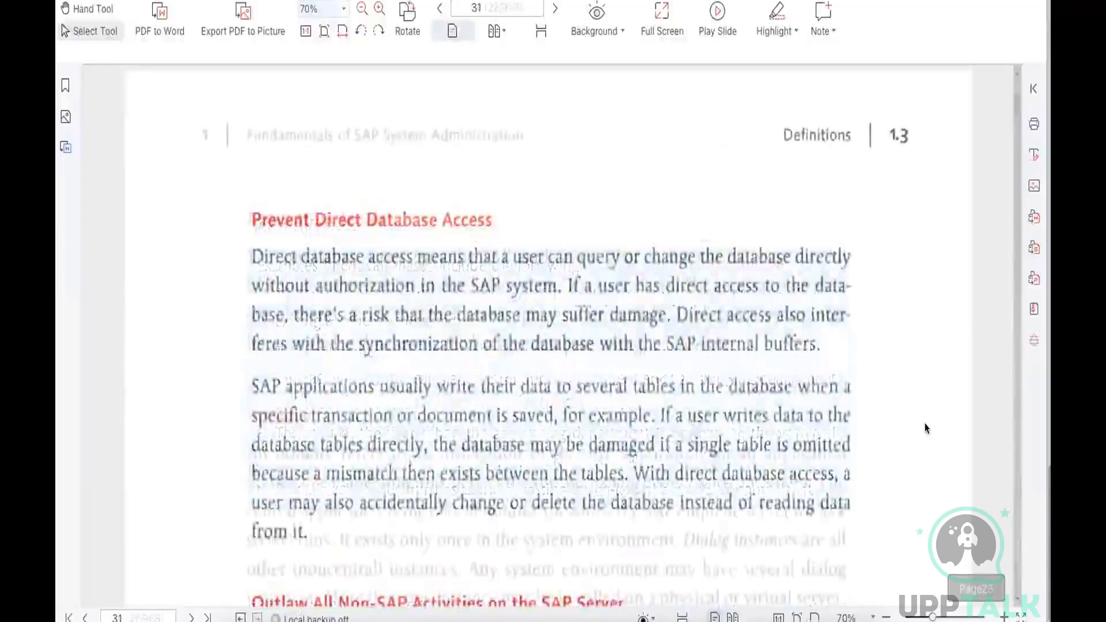
{"action": "scroll", "coordinate": [926, 429], "scroll_direction": "down", "scroll_amount": 1}
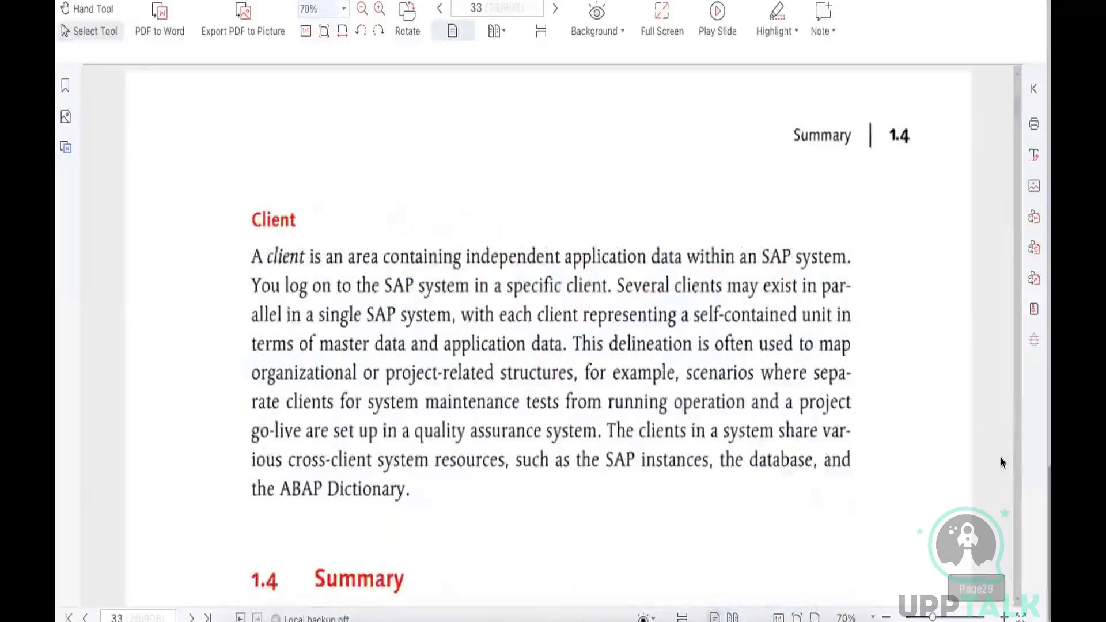
{"action": "scroll", "coordinate": [1001, 459], "scroll_direction": "down", "scroll_amount": 1}
{"action": "scroll", "coordinate": [1002, 458], "scroll_direction": "down", "scroll_amount": 1}
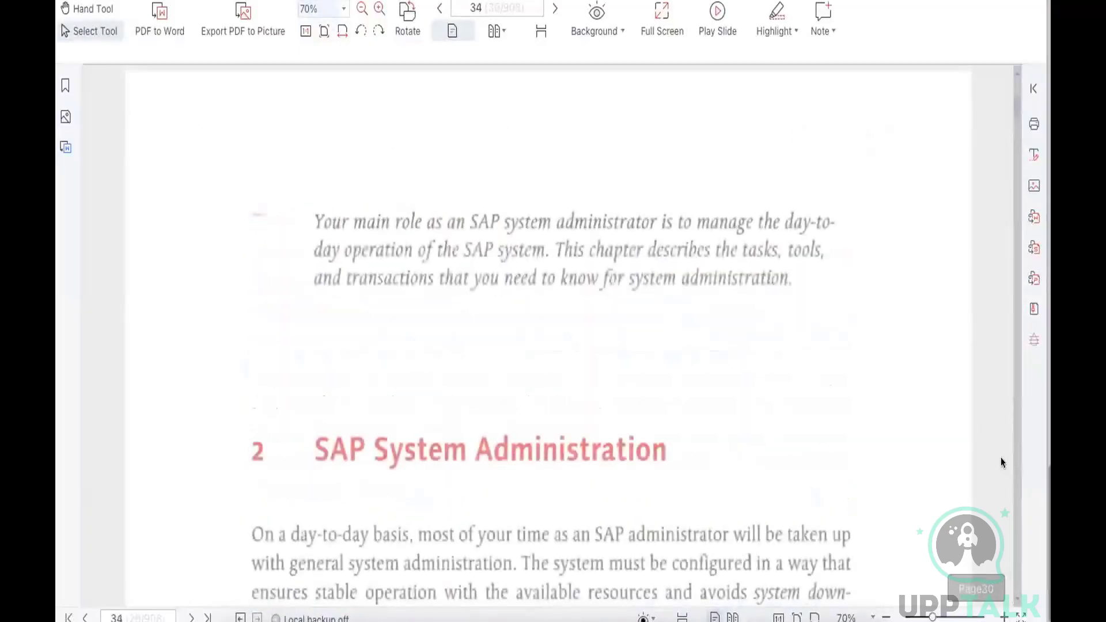
{"action": "left_click", "coordinate": [1017, 597]}
{"action": "scroll", "coordinate": [1016, 600], "scroll_direction": "down", "scroll_amount": 10}
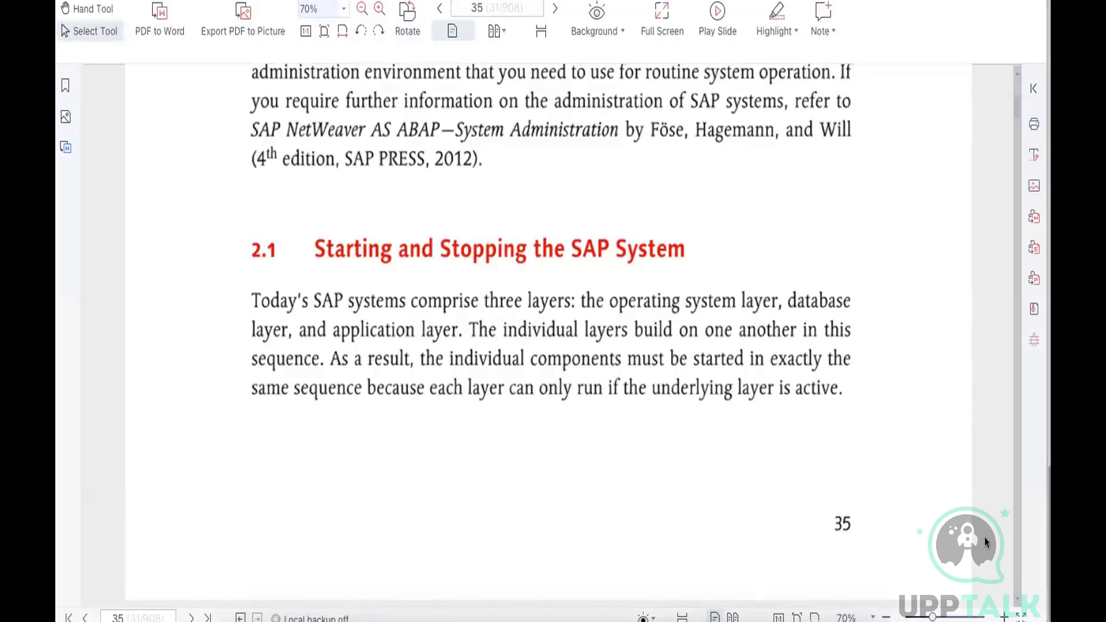
Set the PDF page zoom to 36.6%
{"action": "left_click", "coordinate": [859, 381]}
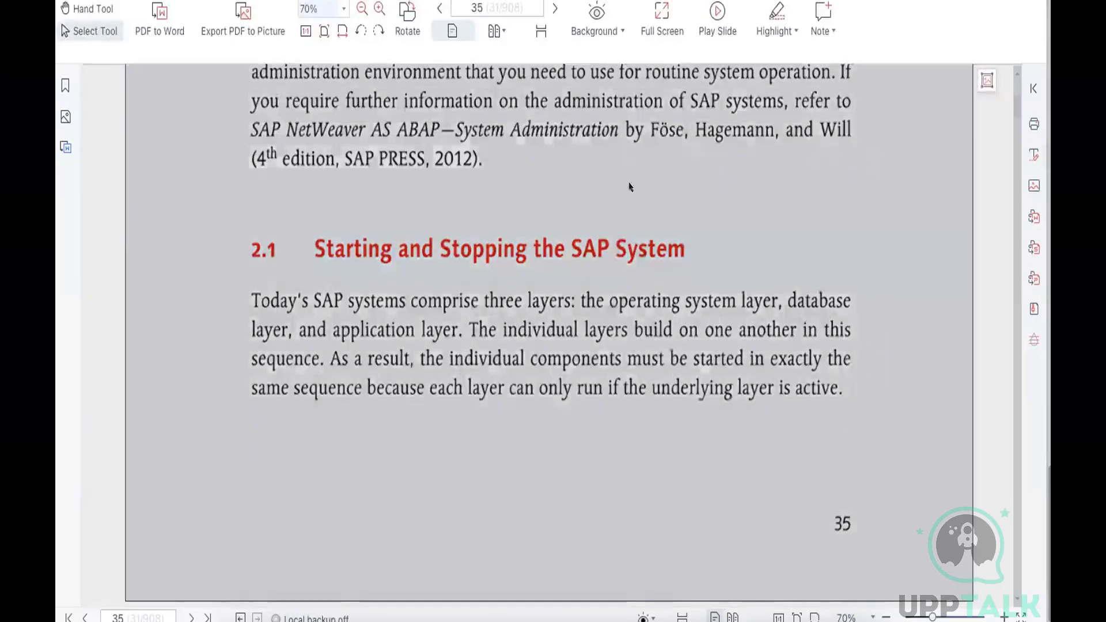
{"action": "left_click", "coordinate": [342, 9]}
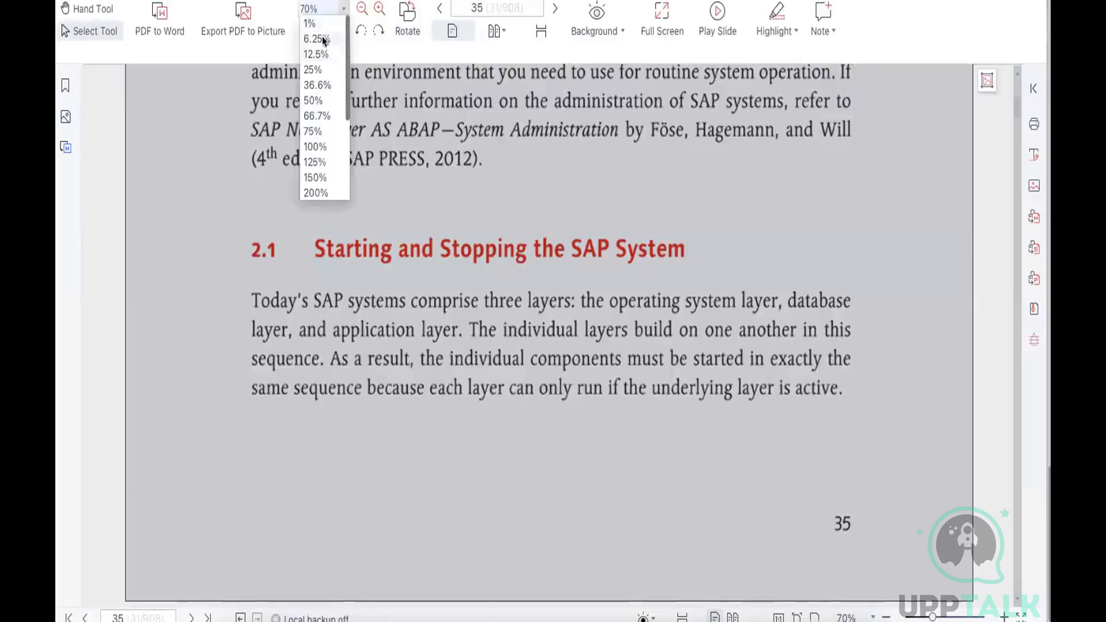
{"action": "left_click", "coordinate": [316, 54]}
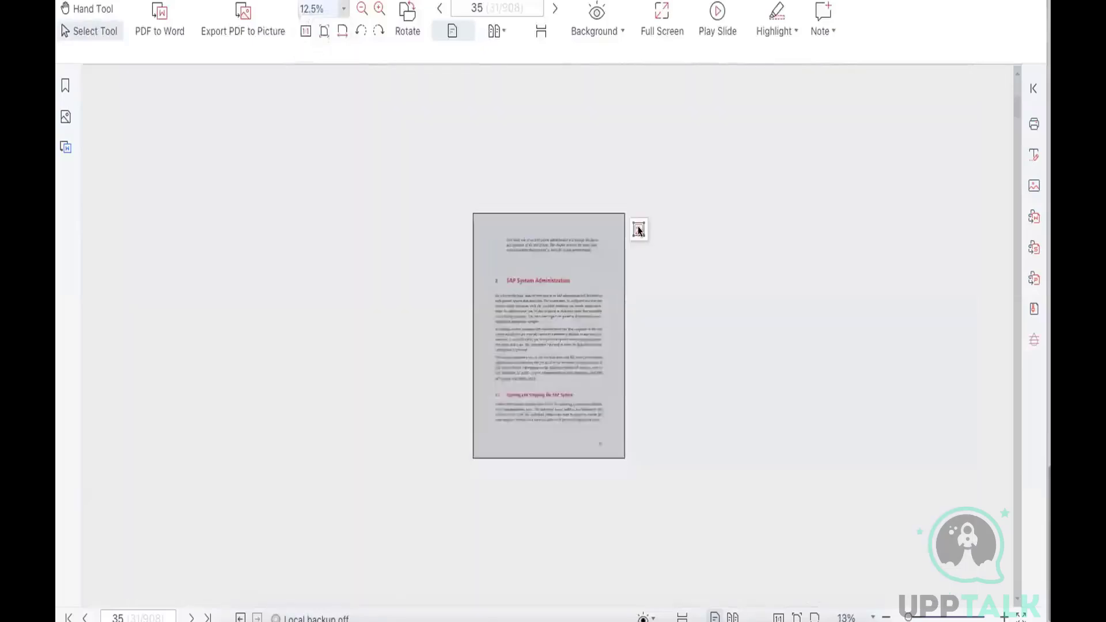
{"action": "left_click", "coordinate": [340, 9]}
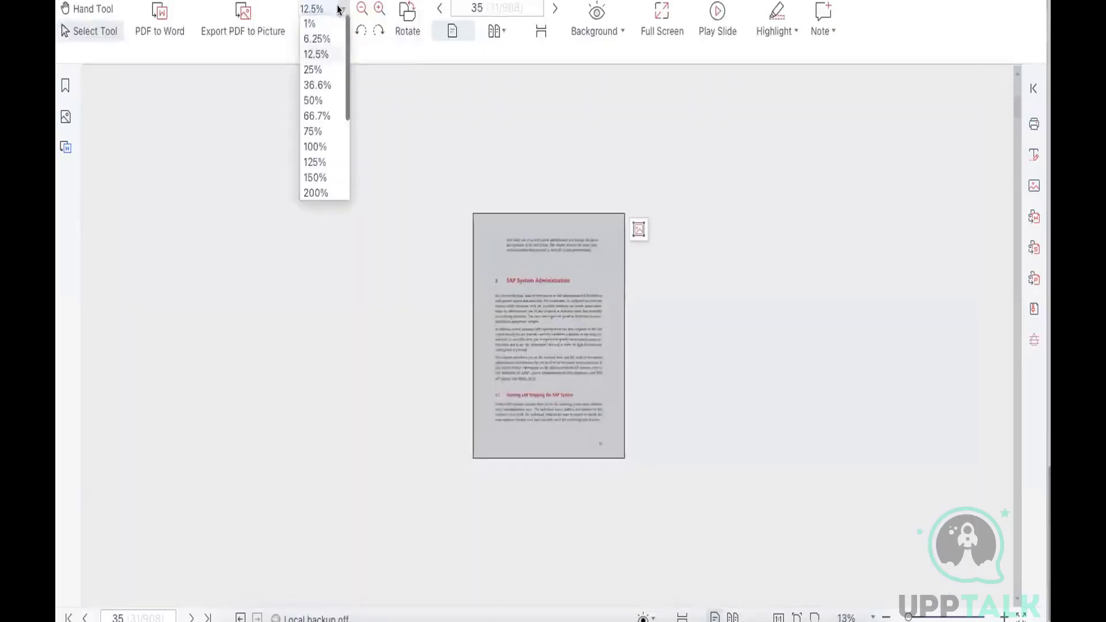
{"action": "left_click", "coordinate": [317, 85]}
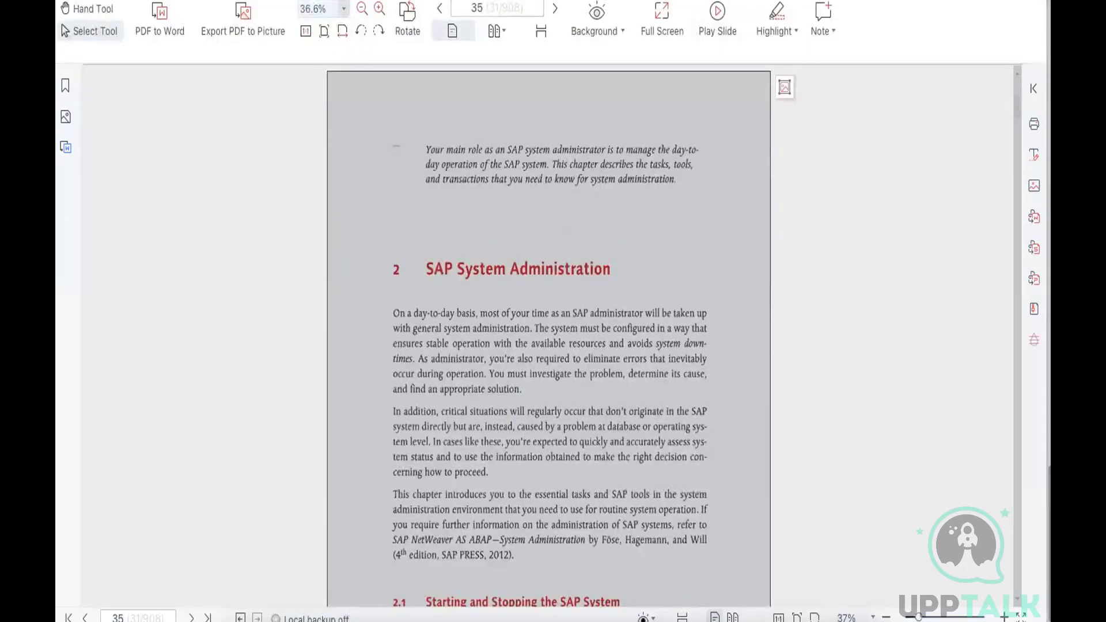
{"action": "left_click", "coordinate": [313, 7]}
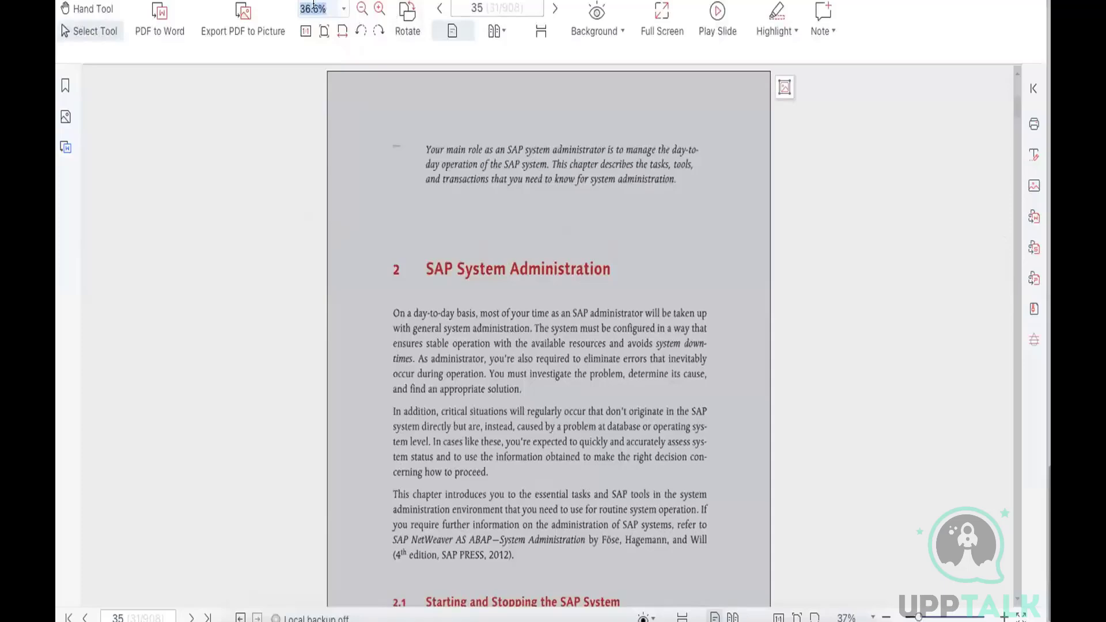
{"action": "left_click", "coordinate": [606, 222]}
Look through section 2.1 for the SAP start and stop procedures, the system stop checklist and the shutdown type selection
{"action": "scroll", "coordinate": [606, 222], "scroll_direction": "down", "scroll_amount": 3}
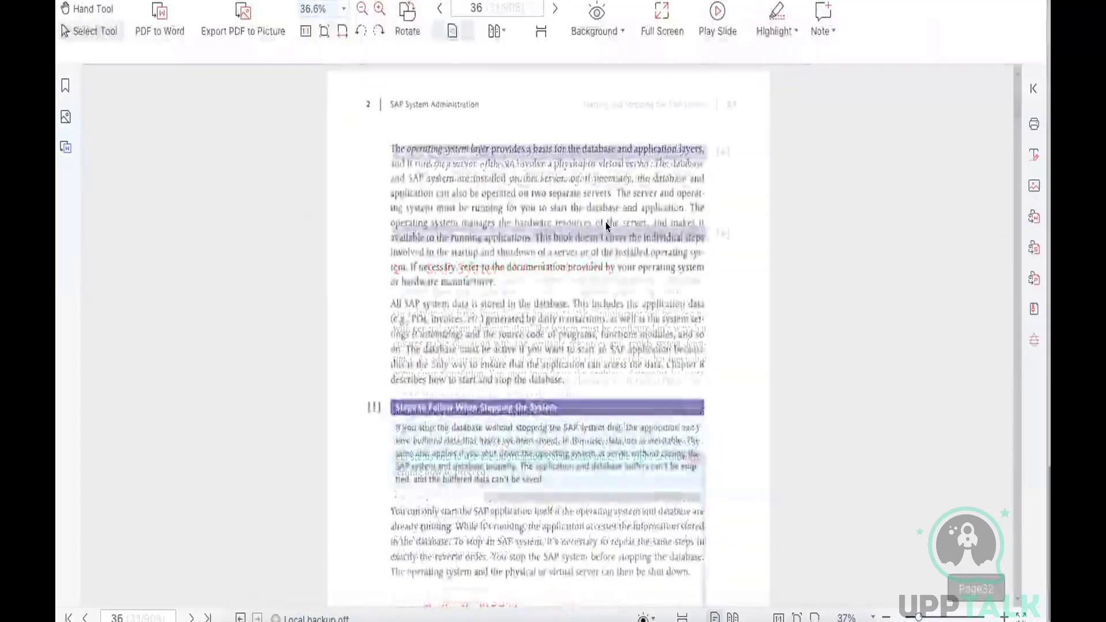
{"action": "scroll", "coordinate": [606, 223], "scroll_direction": "down", "scroll_amount": 3}
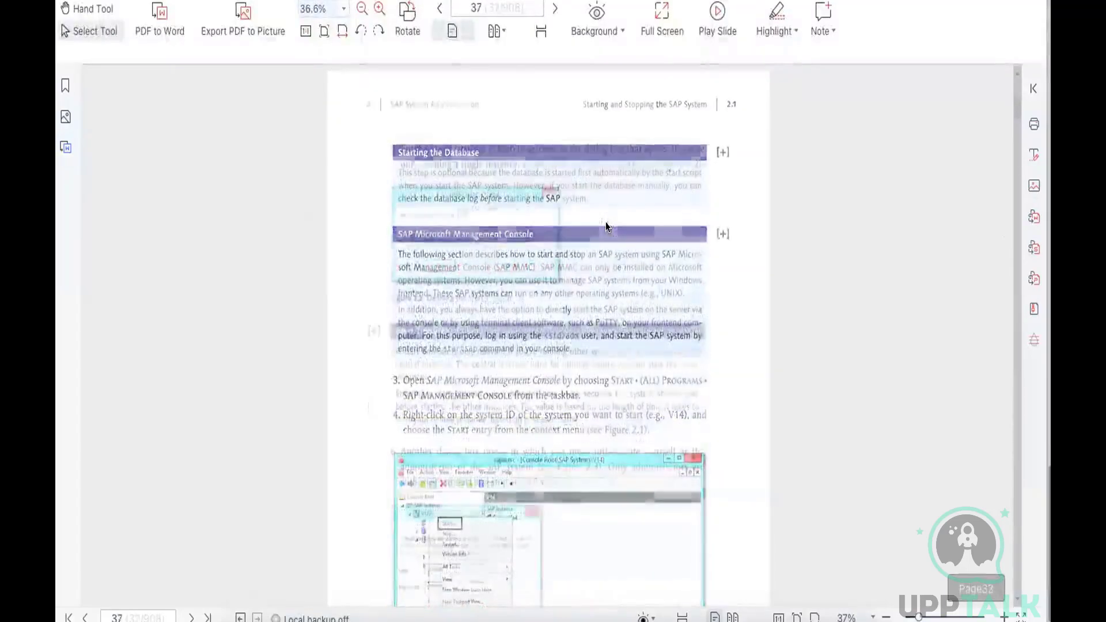
{"action": "scroll", "coordinate": [606, 227], "scroll_direction": "down", "scroll_amount": 3}
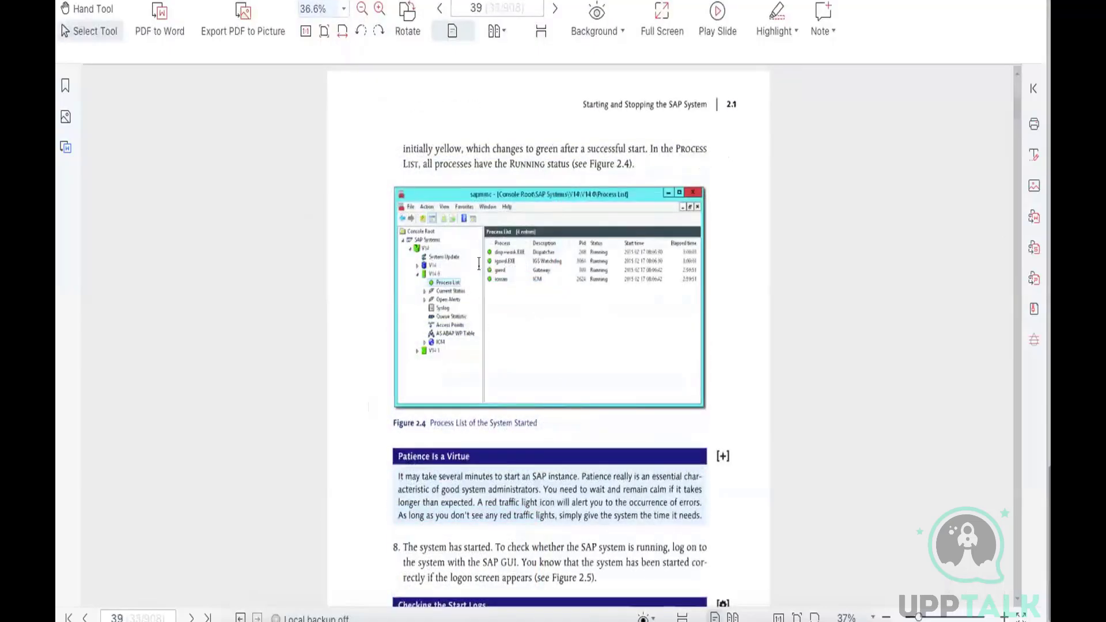
{"action": "scroll", "coordinate": [479, 264], "scroll_direction": "down", "scroll_amount": 3}
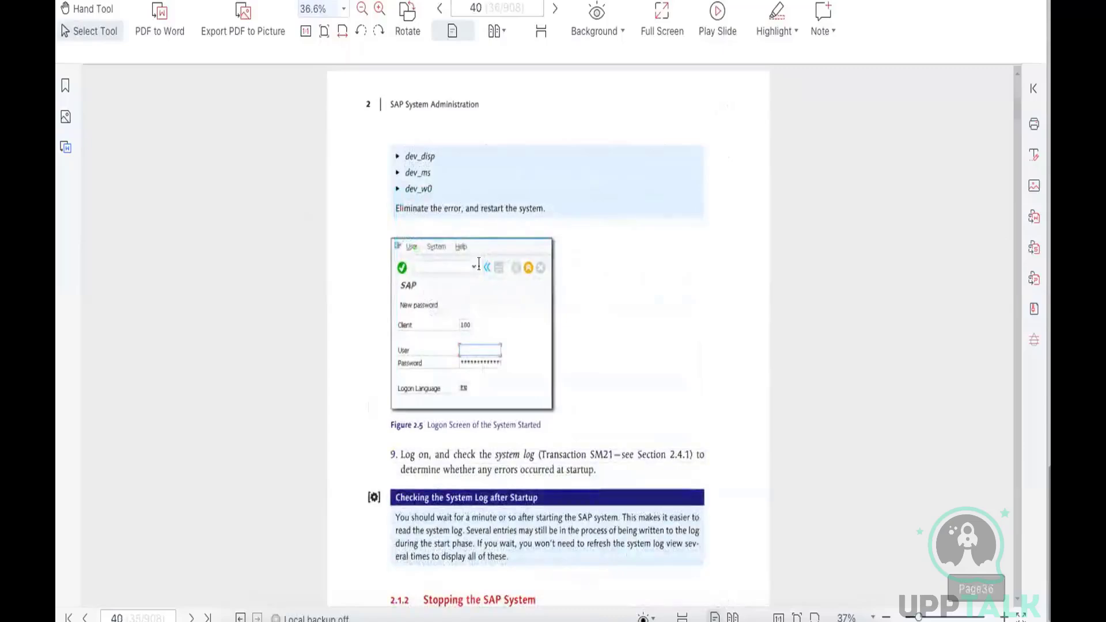
{"action": "scroll", "coordinate": [479, 264], "scroll_direction": "down", "scroll_amount": 3}
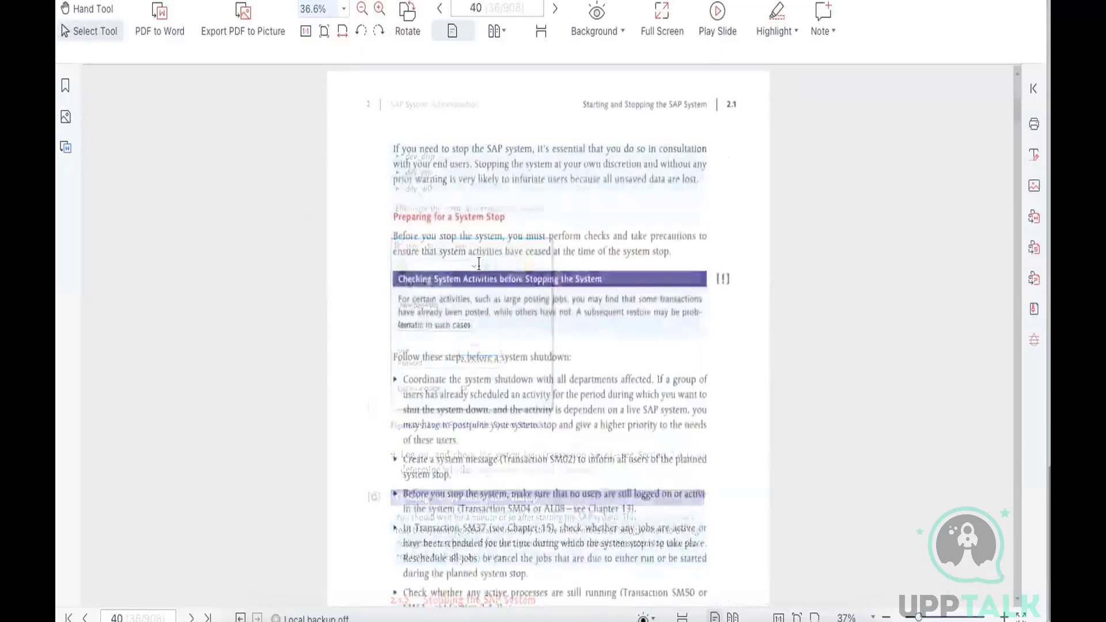
{"action": "scroll", "coordinate": [479, 264], "scroll_direction": "down", "scroll_amount": 3}
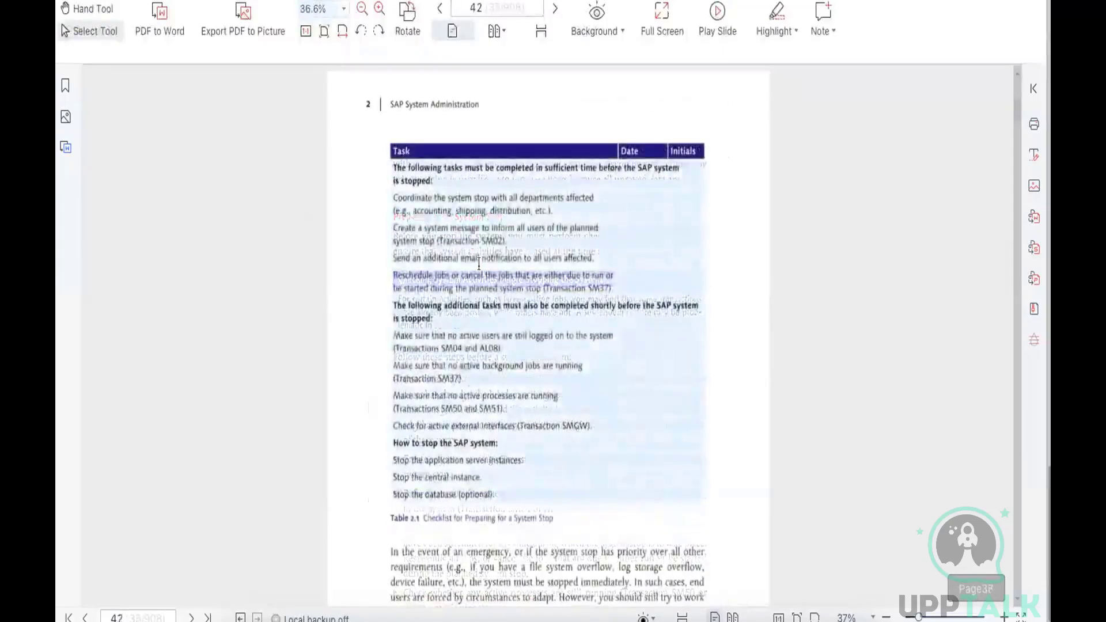
{"action": "scroll", "coordinate": [479, 264], "scroll_direction": "down", "scroll_amount": 3}
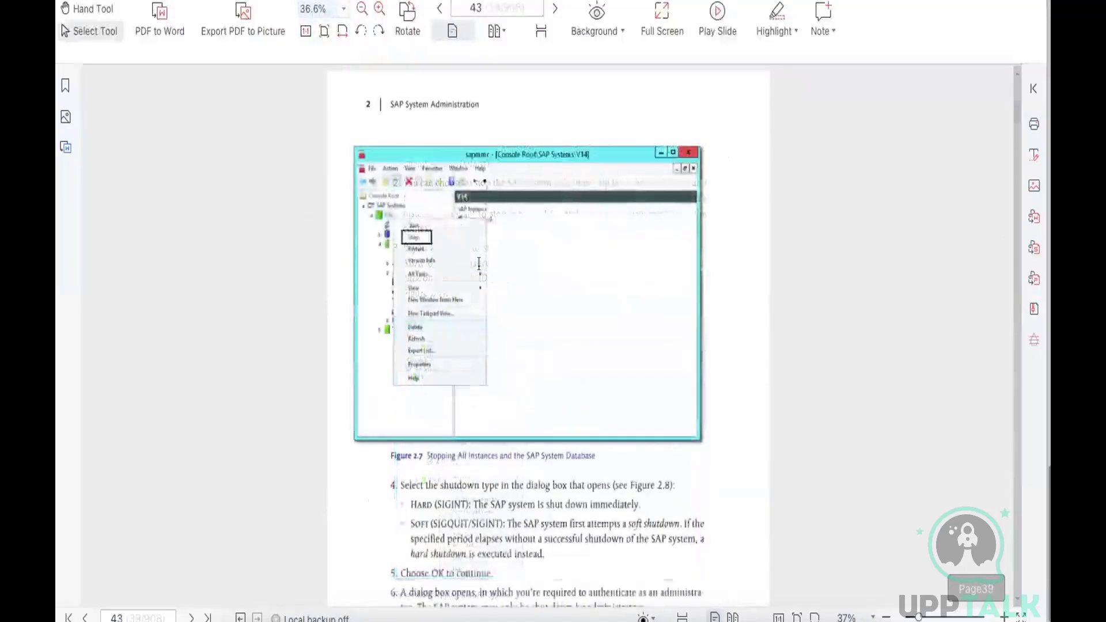
{"action": "scroll", "coordinate": [479, 263], "scroll_direction": "down", "scroll_amount": 3}
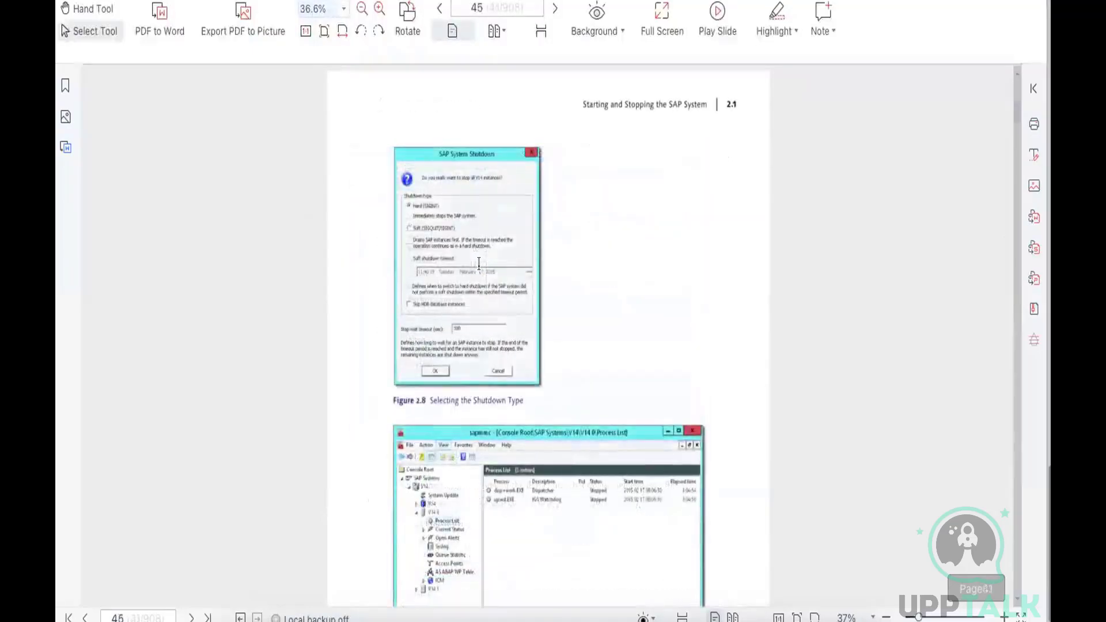
{"action": "scroll", "coordinate": [479, 264], "scroll_direction": "down", "scroll_amount": 3}
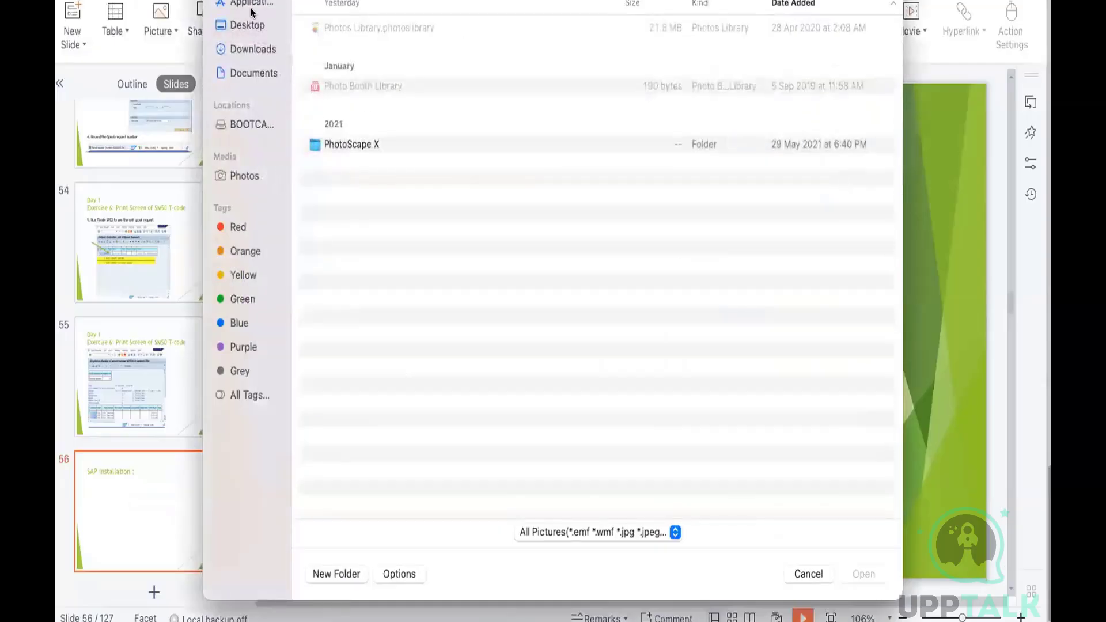
Switch to the presentation and insert the picture "Screenshot 2023-05-17 at 3.53.14 PM" from the Desktop folder onto slide 56
{"action": "left_click", "coordinate": [250, 8]}
{"action": "left_click", "coordinate": [249, 24]}
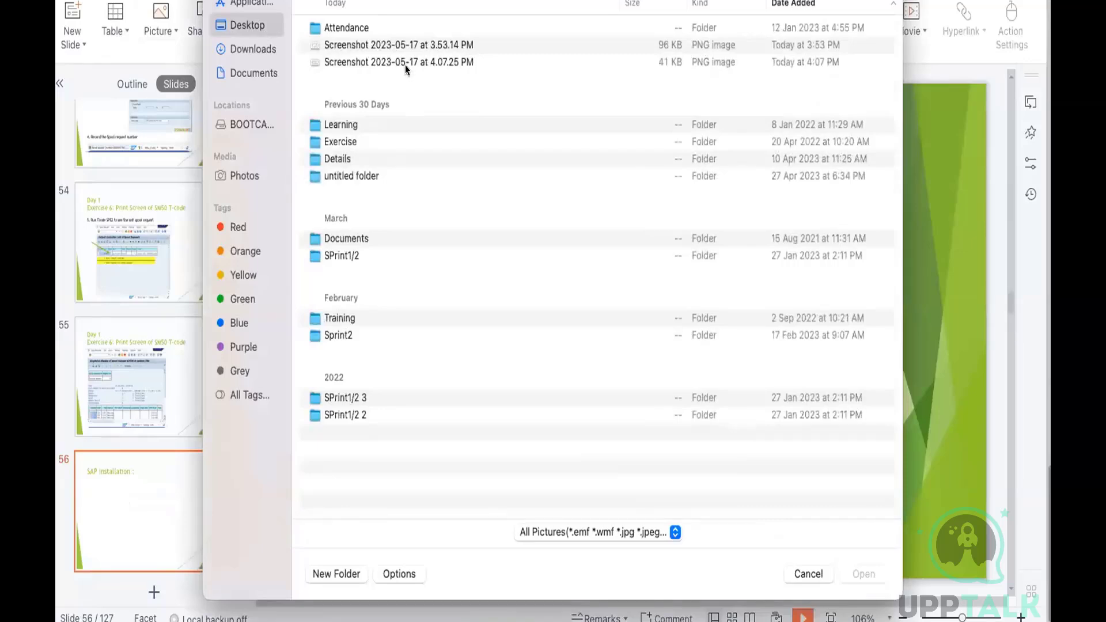
{"action": "left_click", "coordinate": [413, 48]}
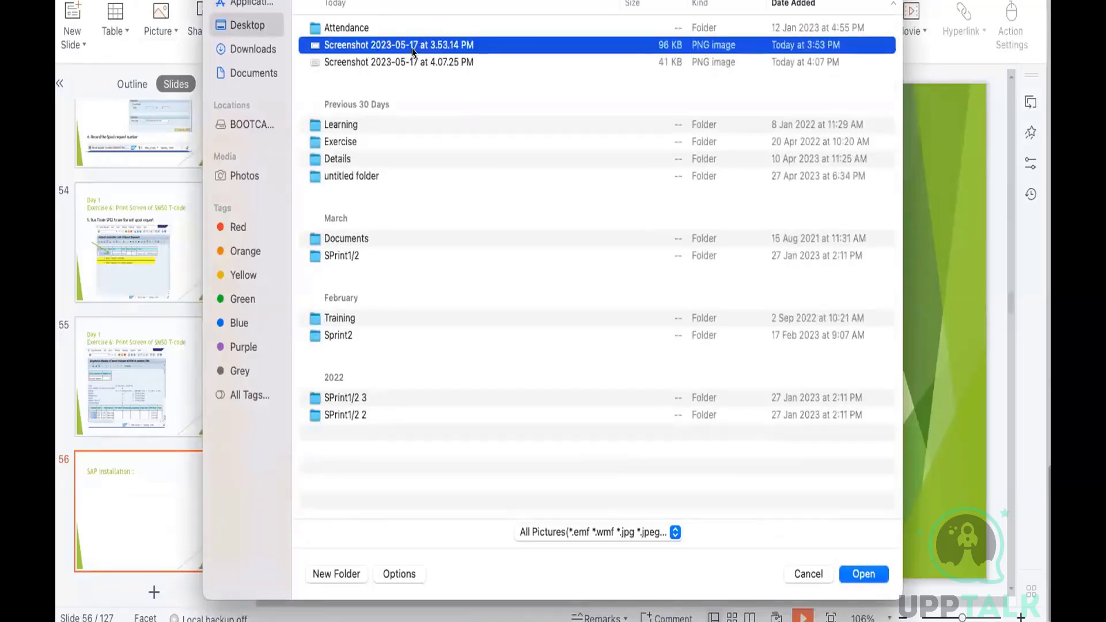
{"action": "left_click", "coordinate": [864, 574]}
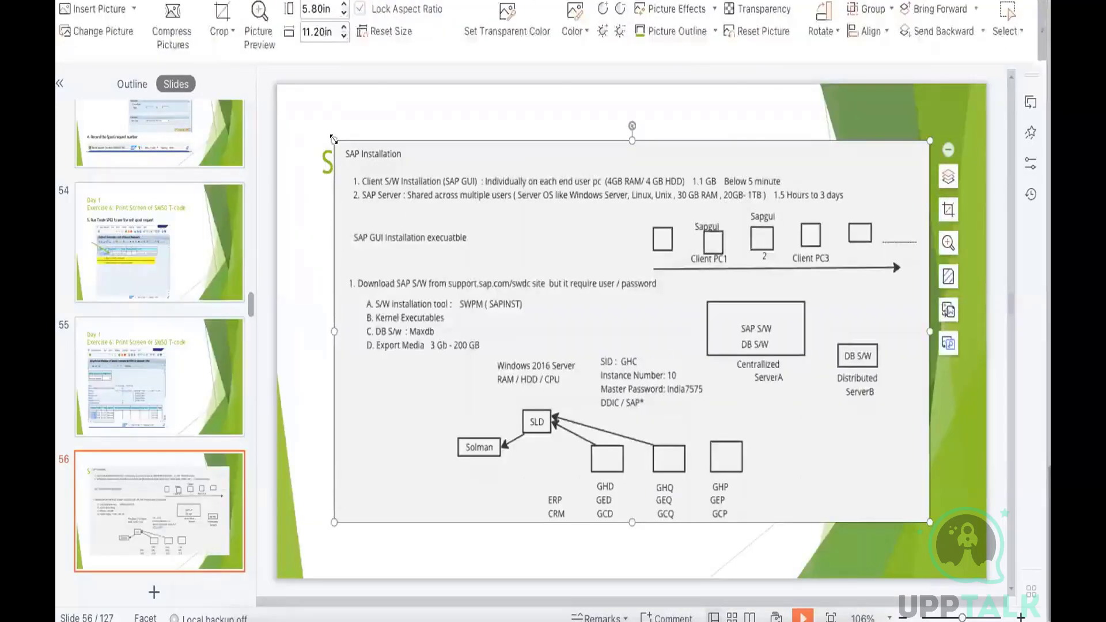
Move the inserted screenshot on slide 56 down and slightly left, below the "SAP Installation :" title, and select the slide's thumbnail
{"action": "left_click_drag", "start_coordinate": [444, 167], "coordinate": [436, 212]}
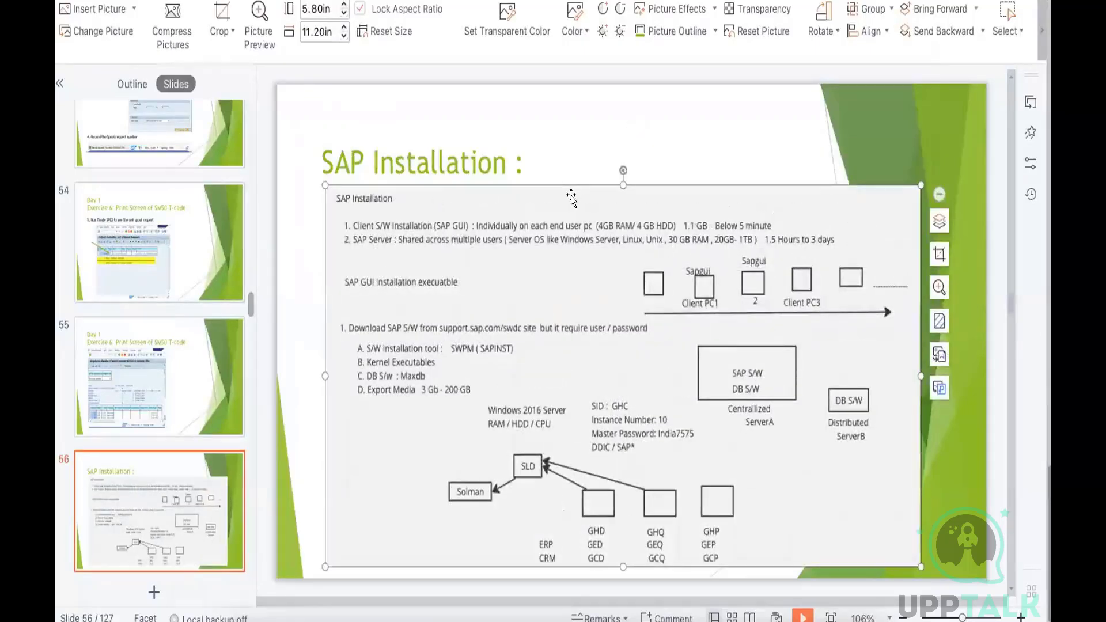
{"action": "left_click", "coordinate": [970, 334]}
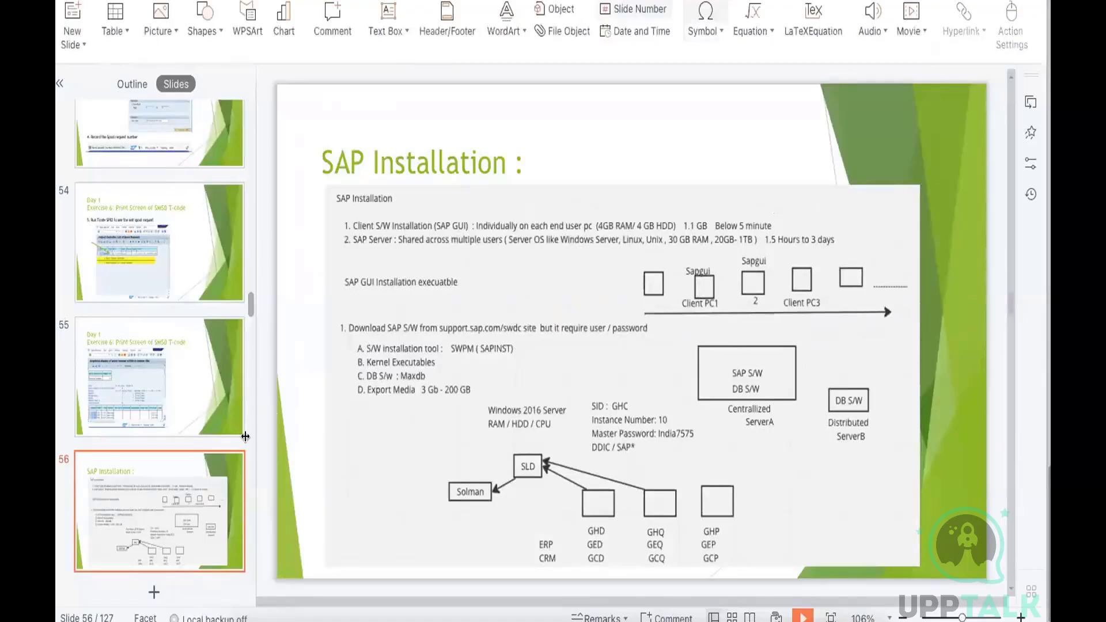
{"action": "left_click", "coordinate": [219, 469]}
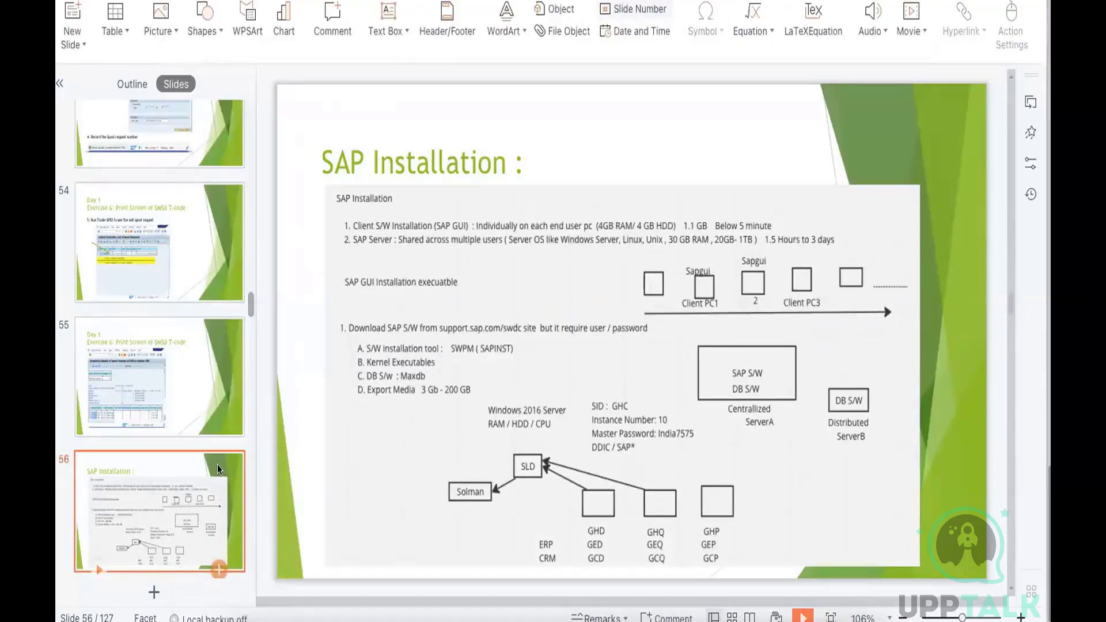
Duplicate slide 56 and delete the installation screenshot from the copy, keeping only its title
{"action": "key", "text": "ctrl+d"}
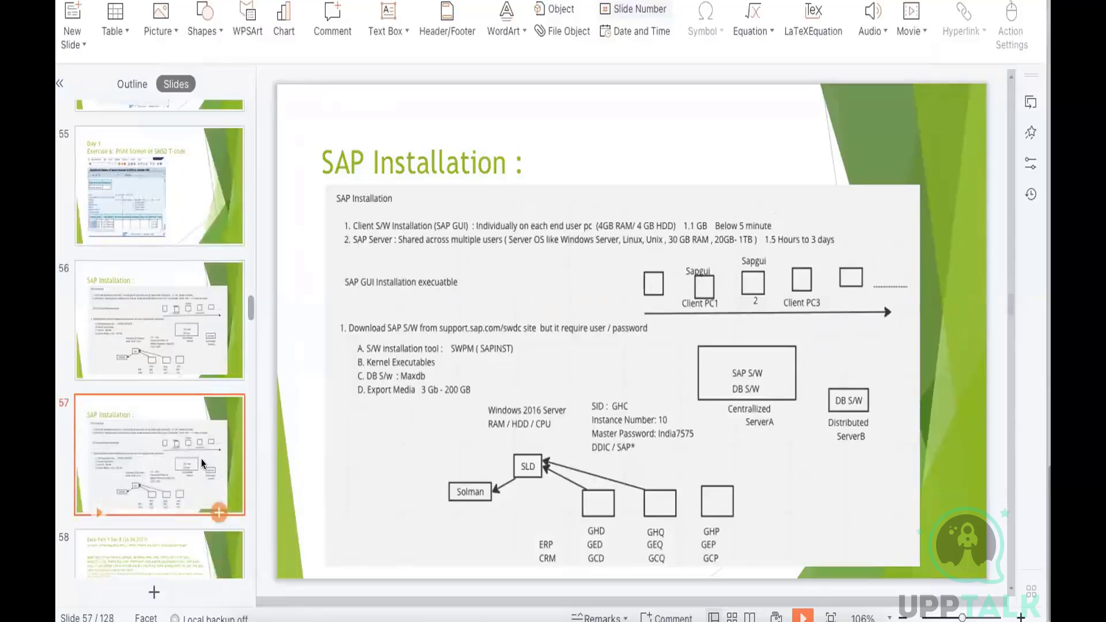
{"action": "left_click", "coordinate": [517, 327]}
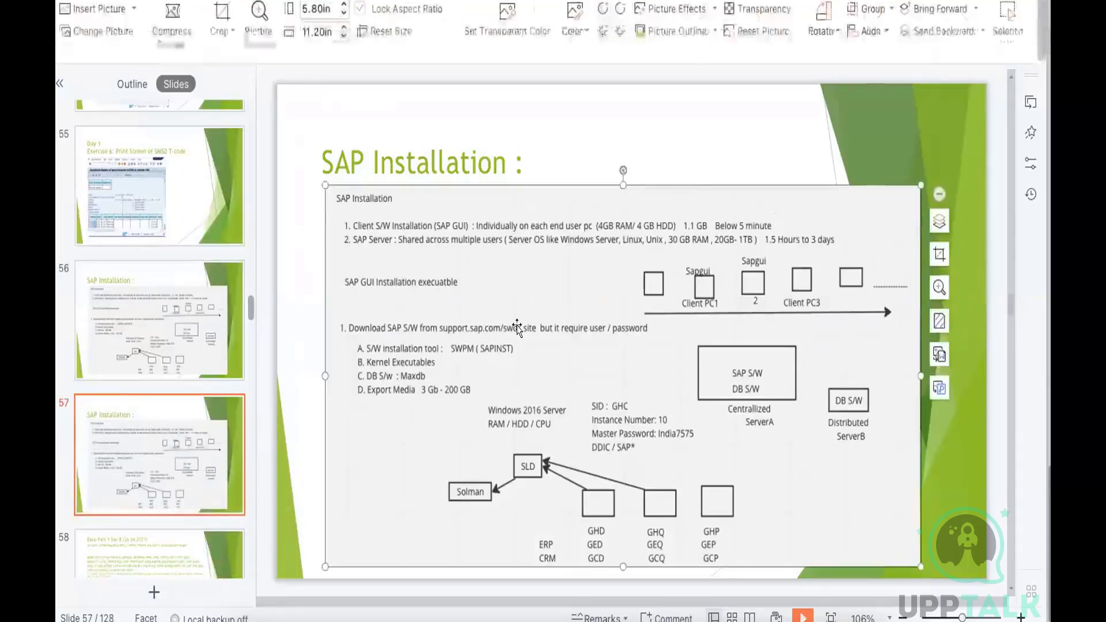
{"action": "key", "text": "Delete"}
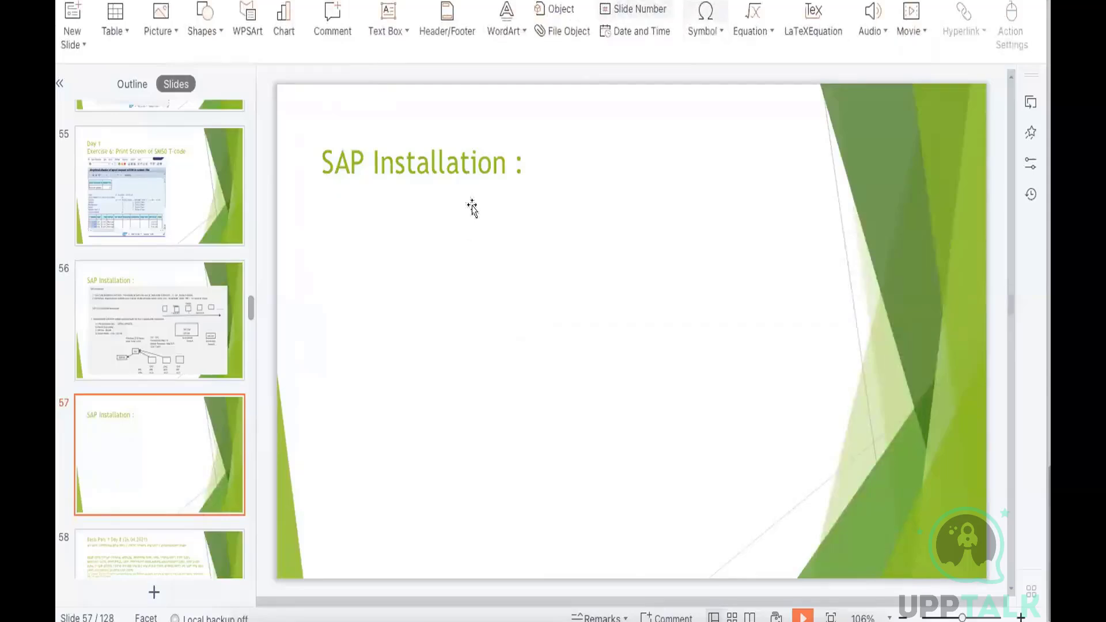
Change the title of slide 57 to "SAP Start/ Stop :" and move its title box slightly up and left
{"action": "left_click", "coordinate": [506, 161]}
{"action": "left_click_drag", "start_coordinate": [508, 161], "coordinate": [371, 155]}
{"action": "type", "text": "Start/ "}
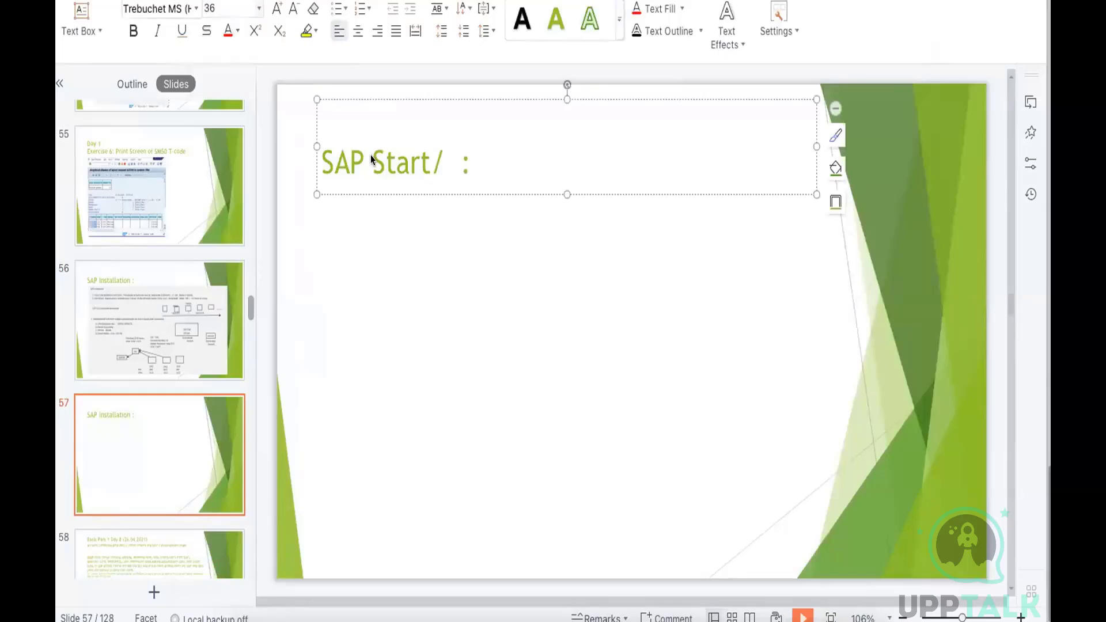
{"action": "type", "text": "Stop"}
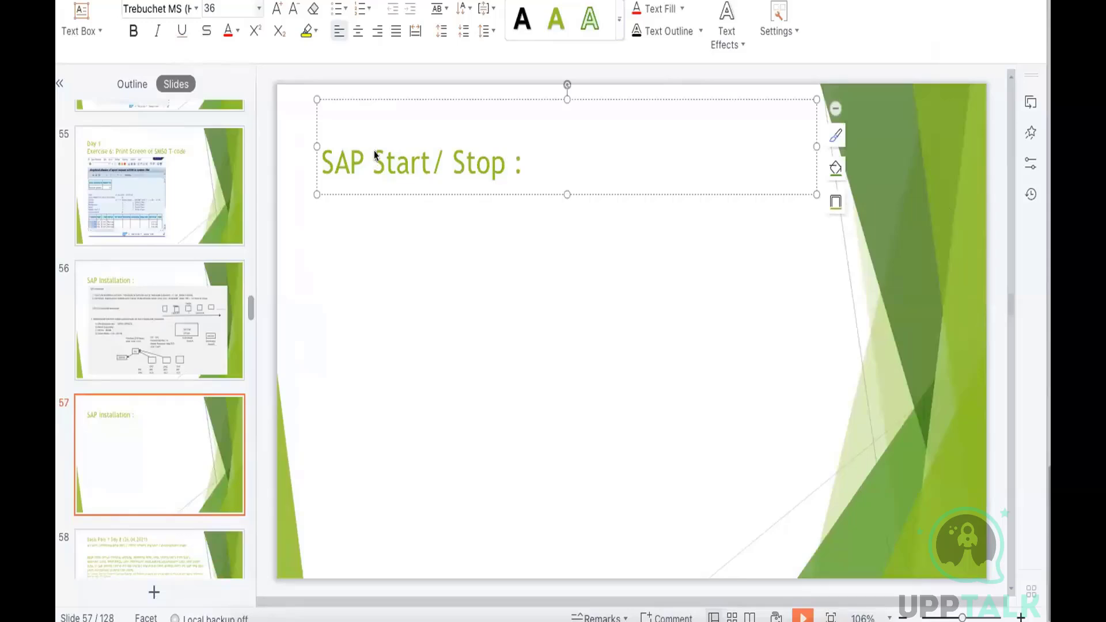
{"action": "left_click", "coordinate": [470, 98]}
{"action": "left_click_drag", "start_coordinate": [471, 98], "coordinate": [458, 90]}
Insert the picture "Screenshot 2023-05-17 at 4.07.25 PM" from the Desktop folder onto slide 57
{"action": "left_click", "coordinate": [355, 1]}
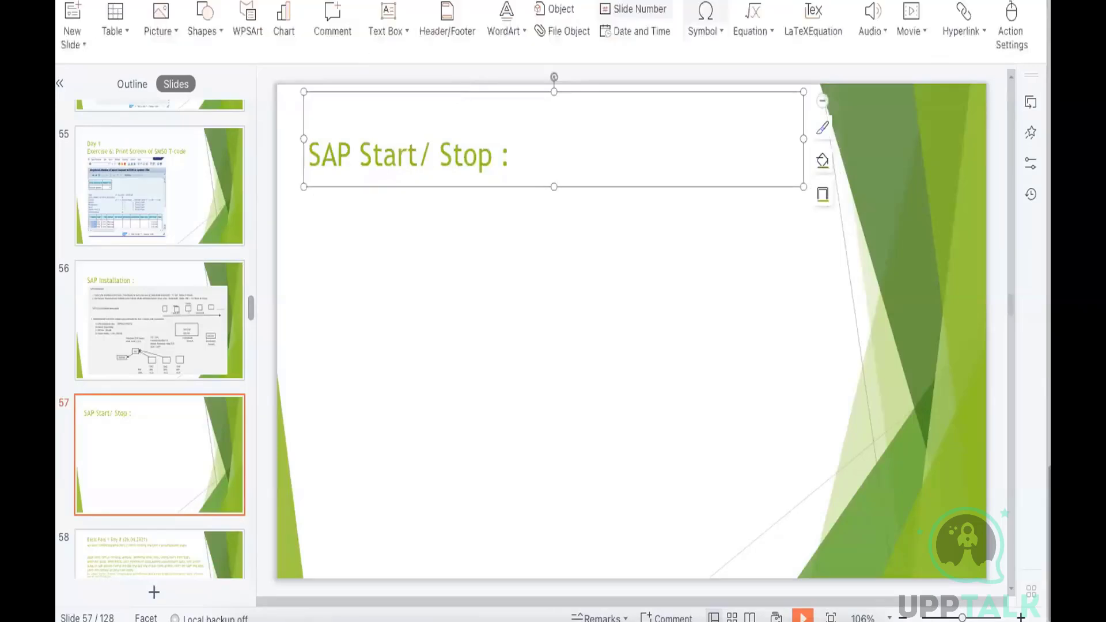
{"action": "left_click", "coordinate": [160, 52]}
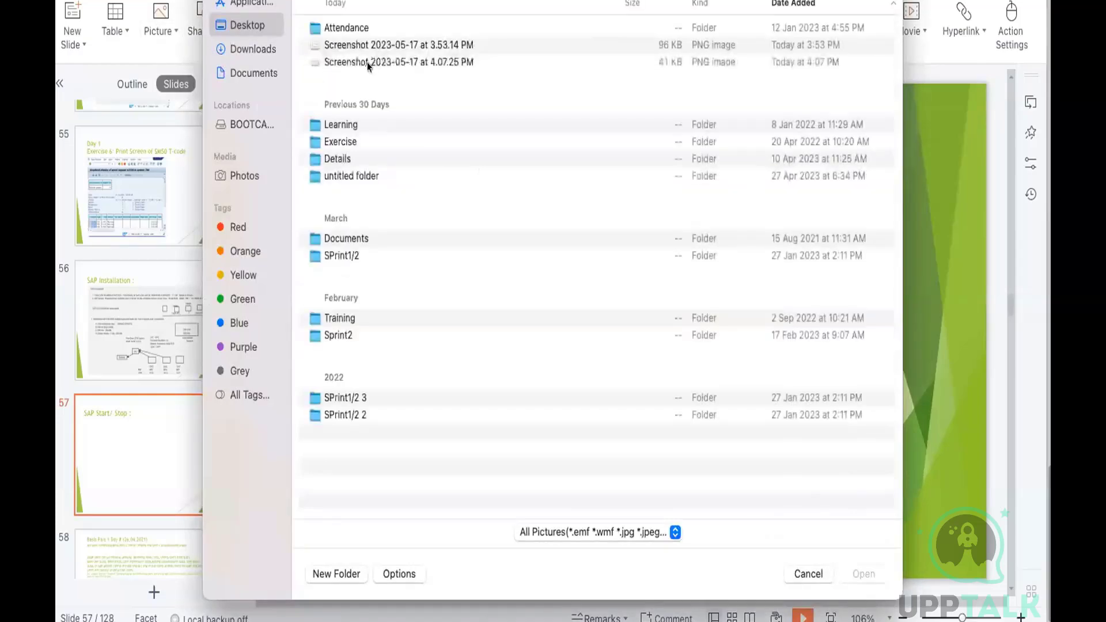
{"action": "left_click", "coordinate": [368, 62]}
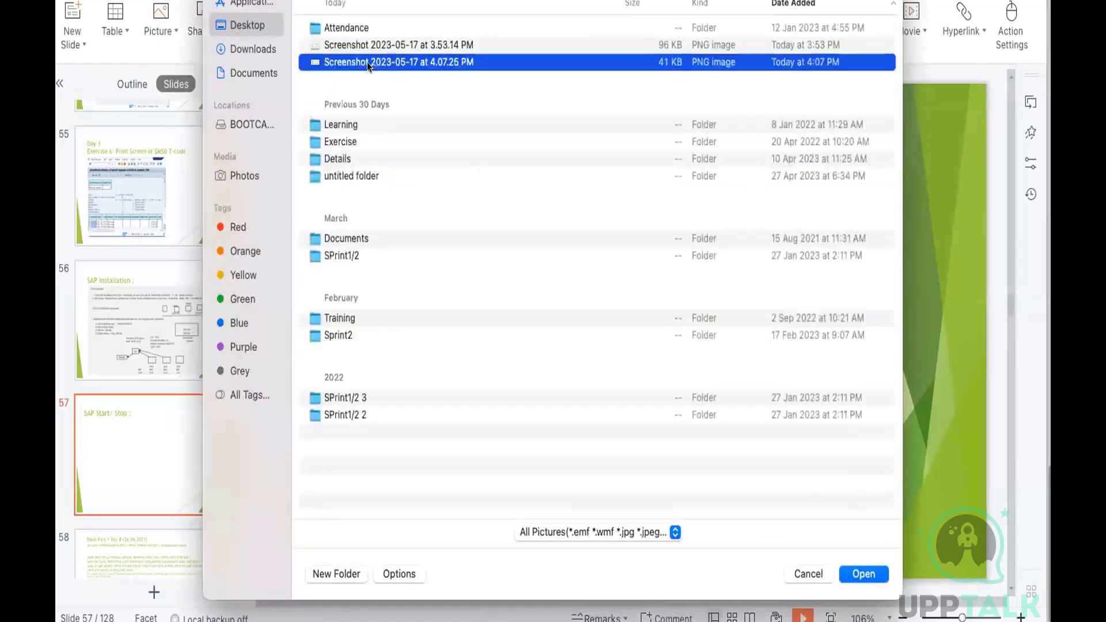
{"action": "left_click", "coordinate": [847, 574]}
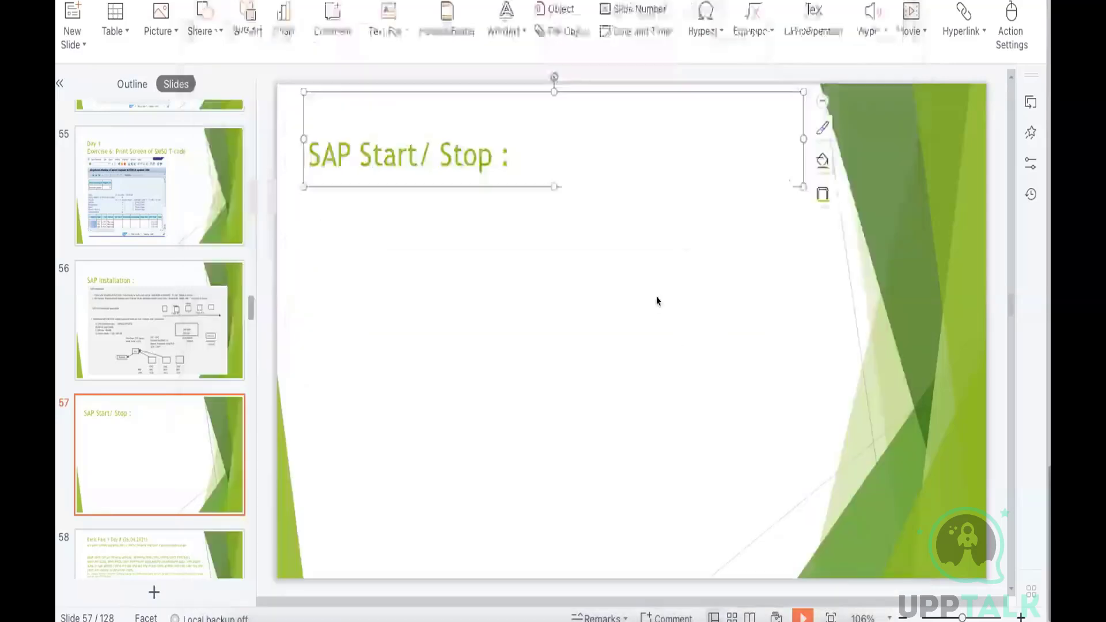
Enlarge the inserted screenshot on slide 57 to about 9.28 by 3.57 in and position it below the title, then deselect it
{"action": "left_click_drag", "start_coordinate": [563, 265], "coordinate": [483, 252]}
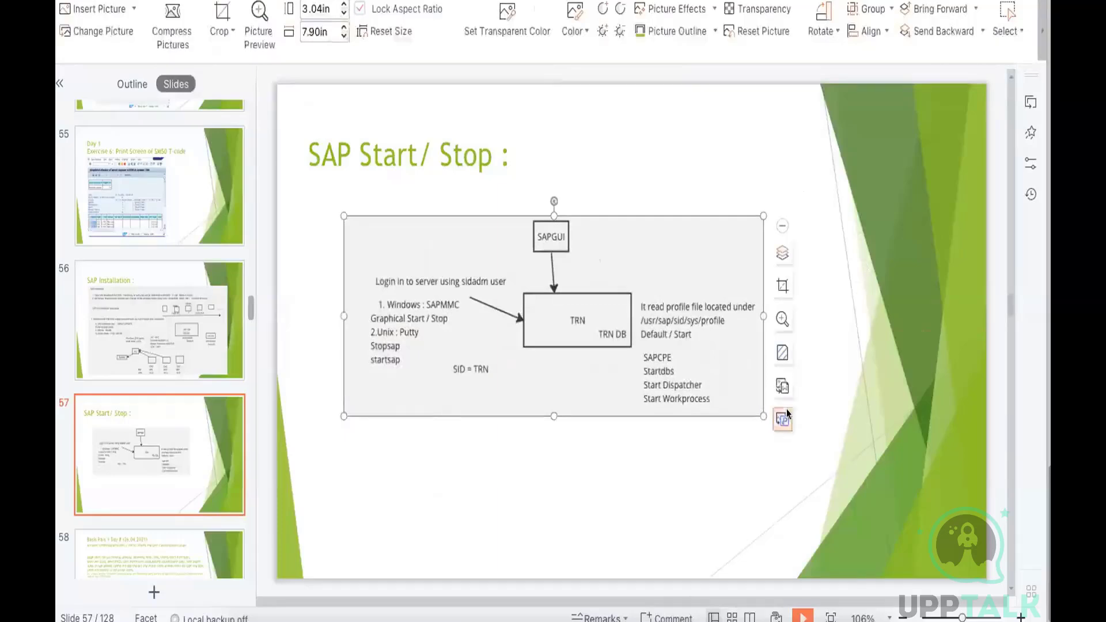
{"action": "left_click_drag", "start_coordinate": [764, 416], "coordinate": [837, 451]}
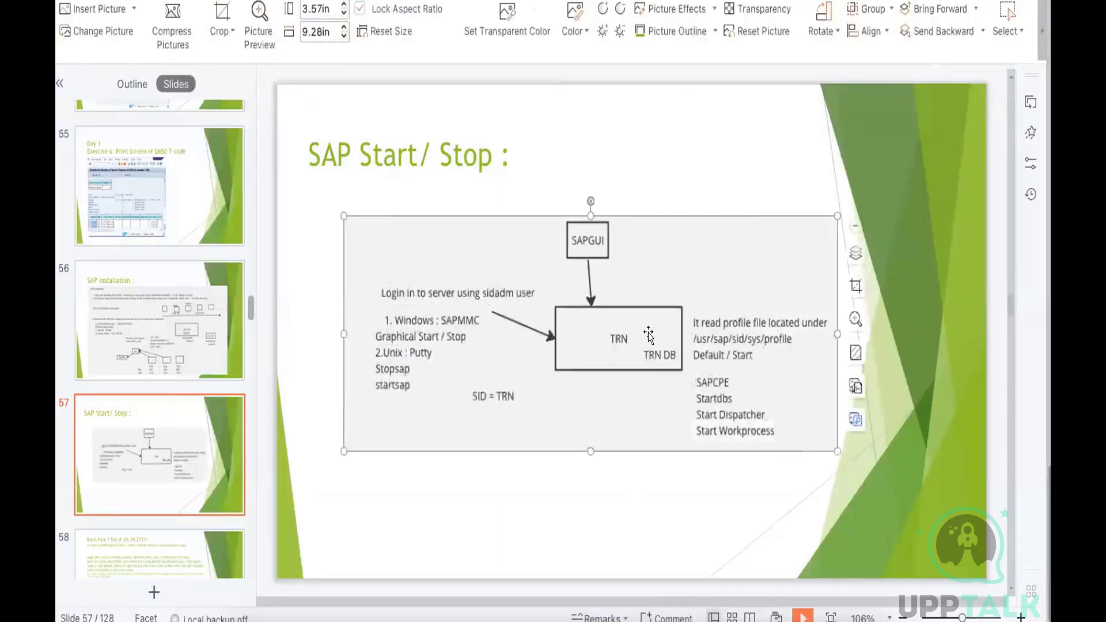
{"action": "mouse_move", "coordinate": [629, 301]}
{"action": "left_mouse_down"}
{"action": "mouse_move", "coordinate": [598, 265]}
{"action": "mouse_move", "coordinate": [626, 316]}
{"action": "left_mouse_up"}
{"action": "left_click", "coordinate": [617, 453]}
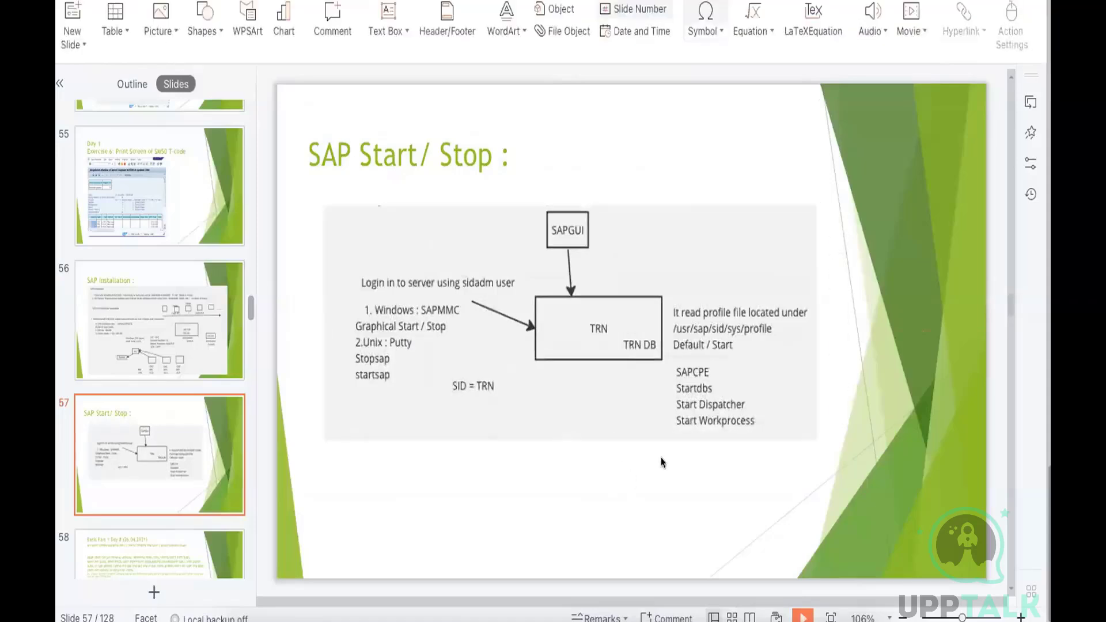
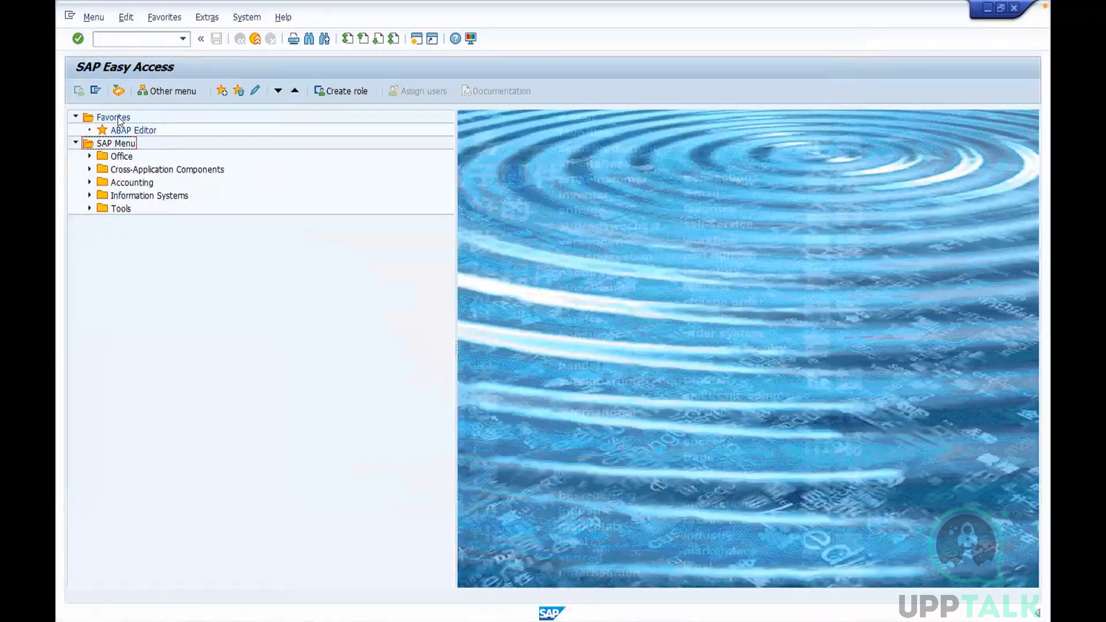
Add transaction SU01 to the Favorites folder in SAP Easy Access
{"action": "right_click", "coordinate": [119, 121]}
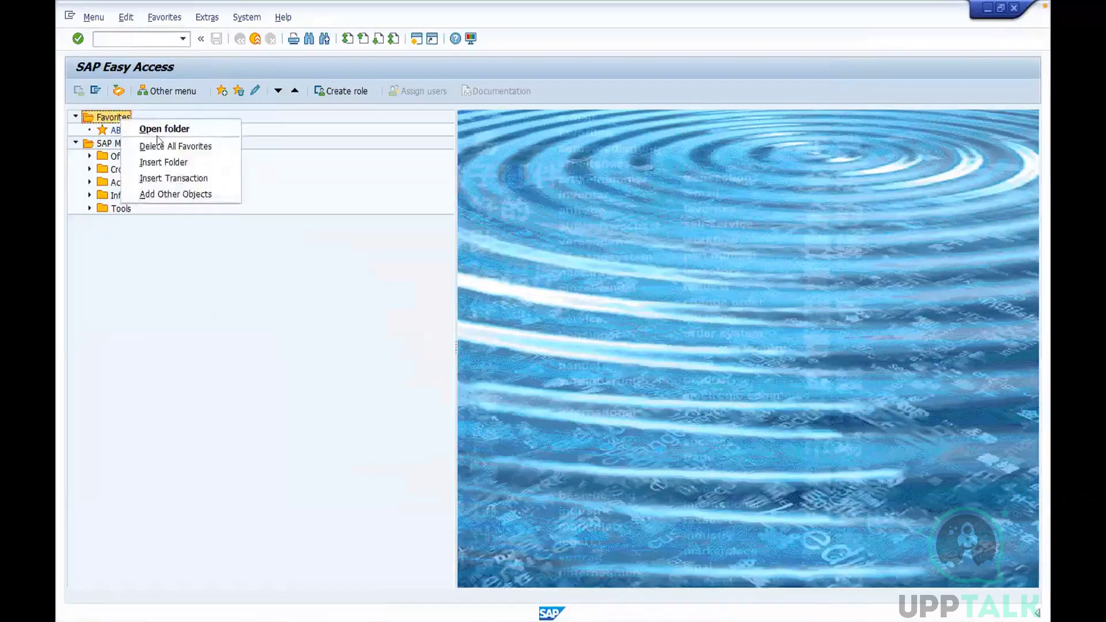
{"action": "left_click", "coordinate": [153, 179]}
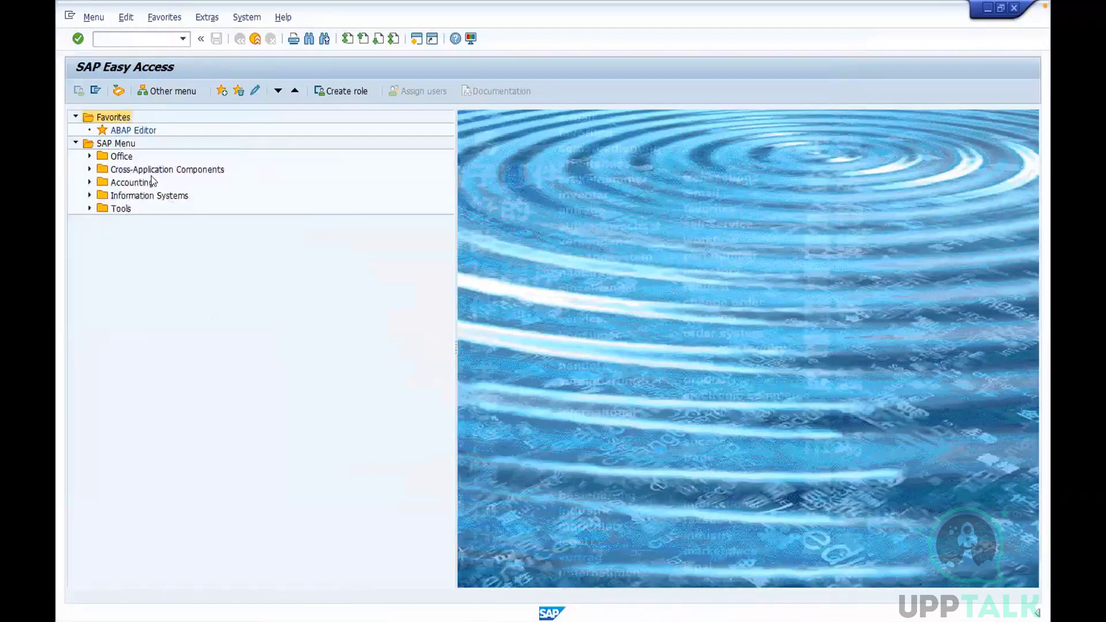
{"action": "type", "text": "Su01"}
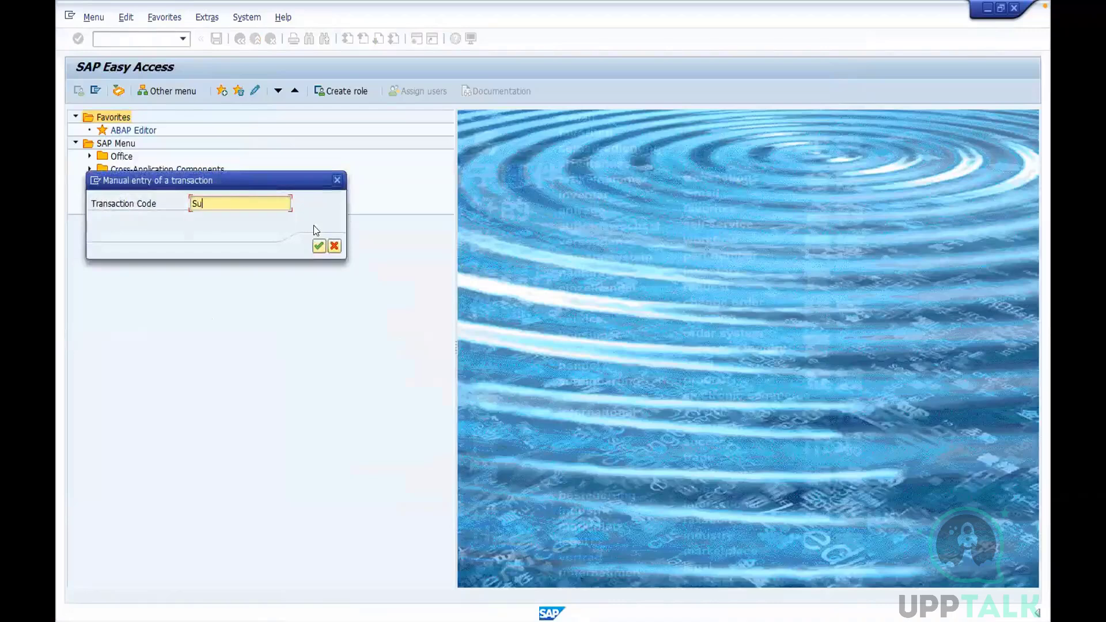
{"action": "left_click", "coordinate": [319, 247]}
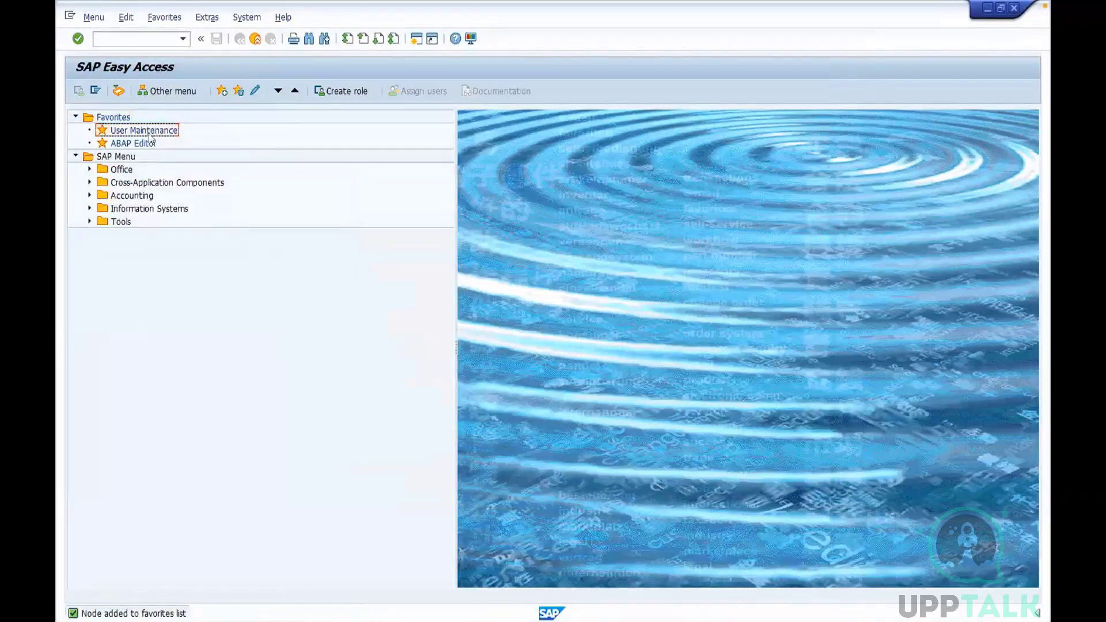
Collapse and re-expand Favorites, and test the User Maintenance entry by opening it and returning to SAP Easy Access
{"action": "left_click", "coordinate": [76, 117]}
{"action": "left_click", "coordinate": [76, 117]}
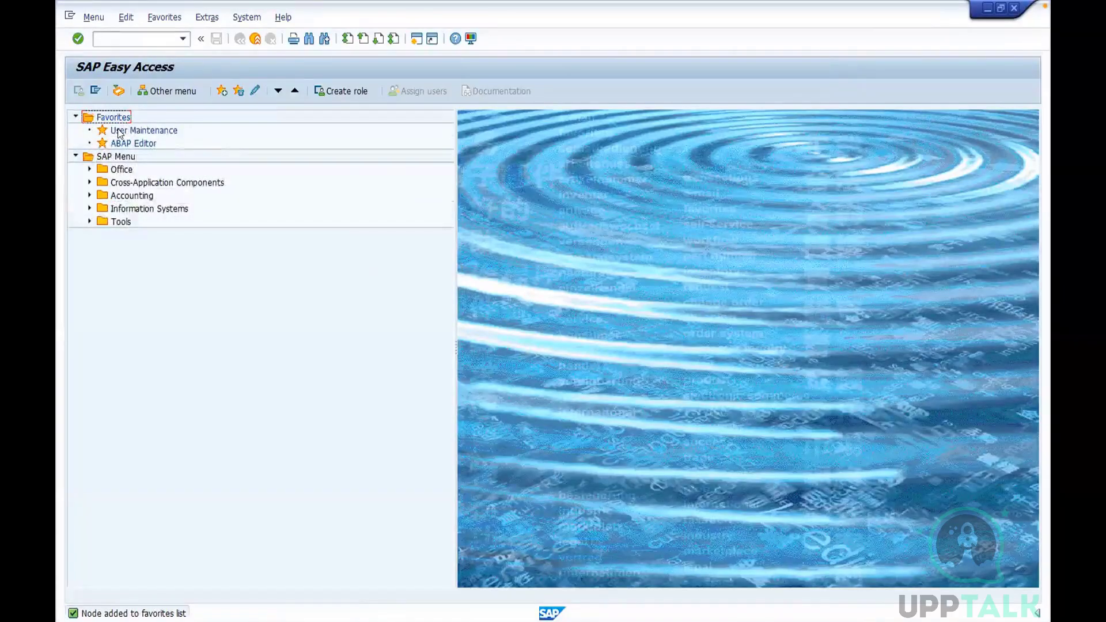
{"action": "double_click", "coordinate": [138, 129]}
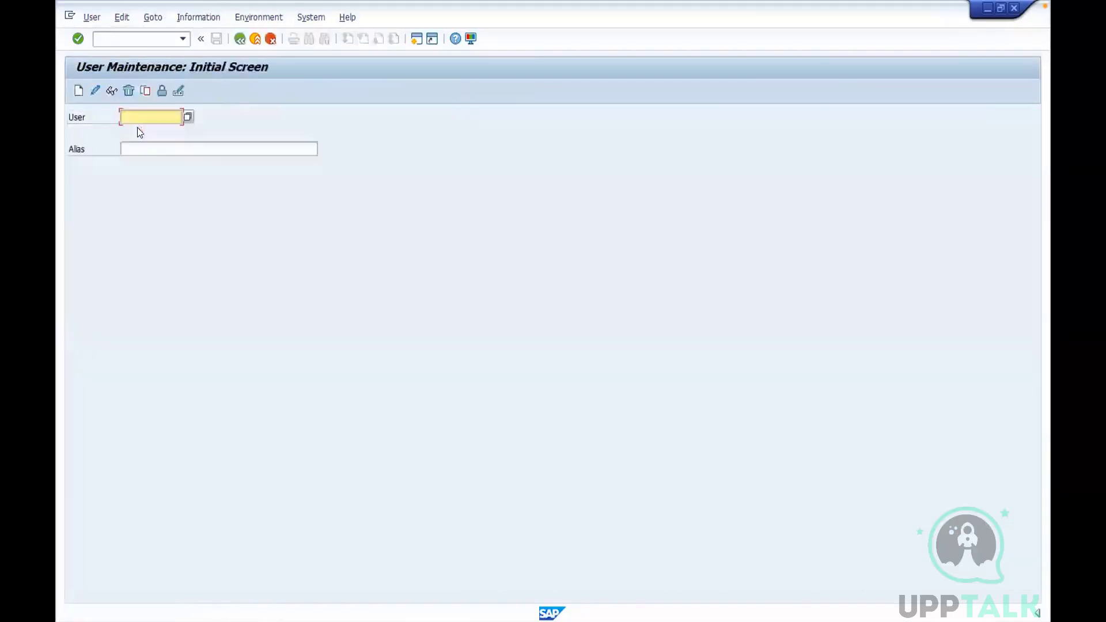
{"action": "left_click", "coordinate": [240, 38]}
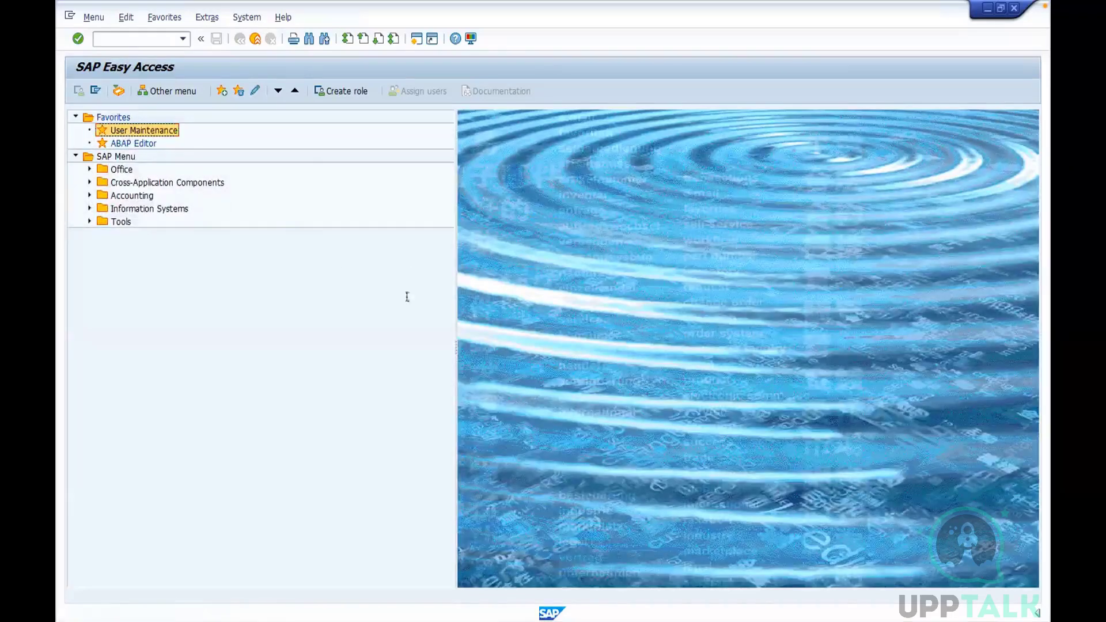
Switch to the presentation to check the "Exercise : Login in to SAP GUI" slide, and return to the Training remote session
{"action": "key", "text": "alt+Tab"}
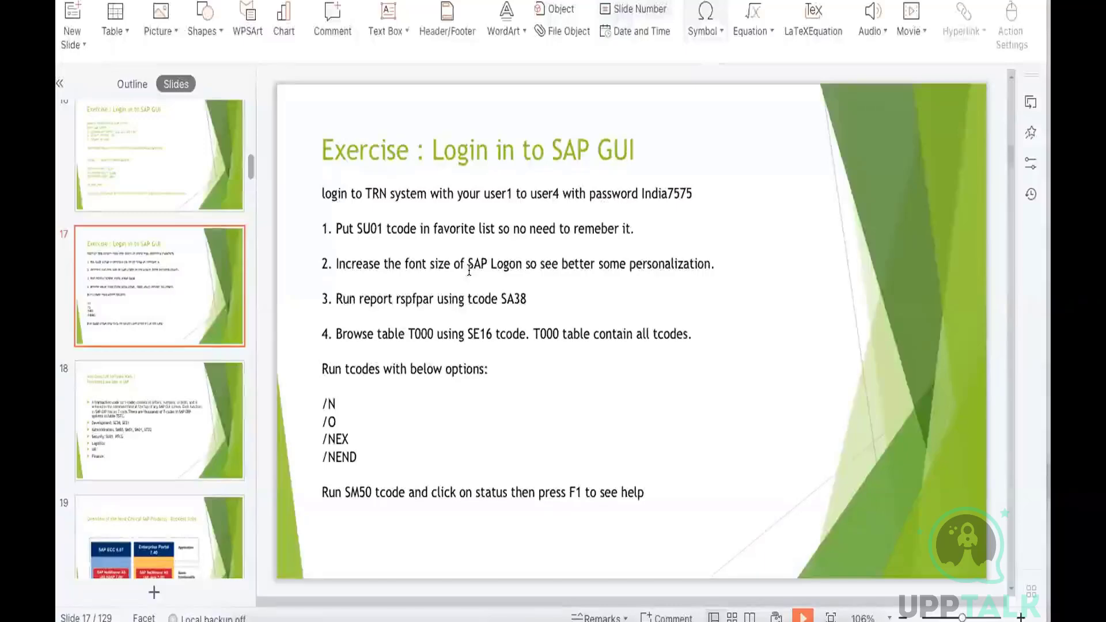
{"action": "key", "text": "alt+Tab"}
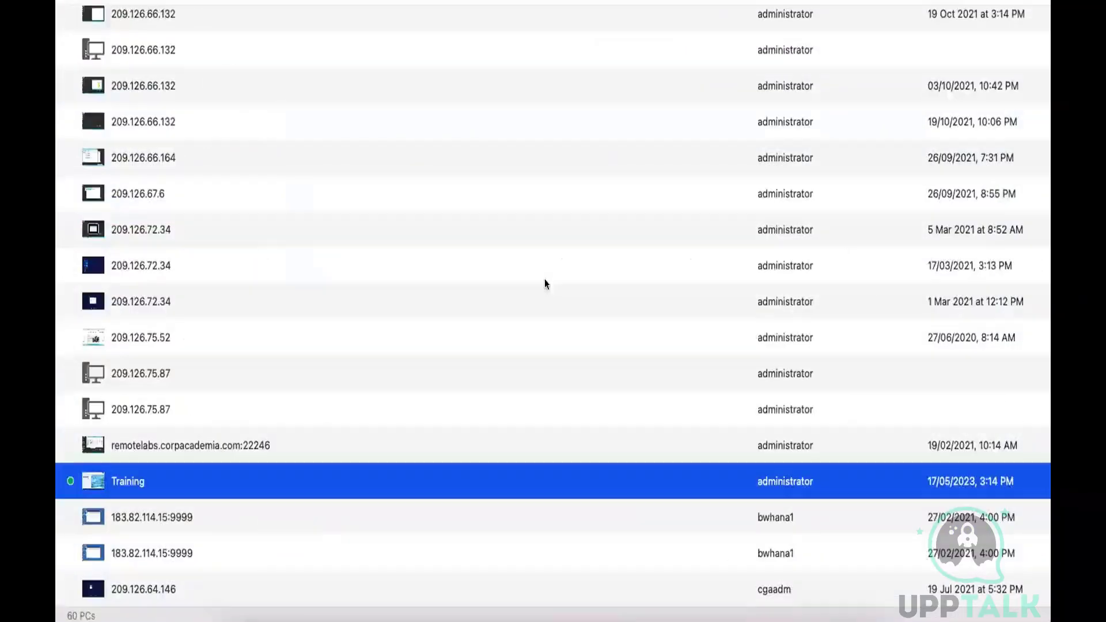
{"action": "left_click", "coordinate": [615, 602]}
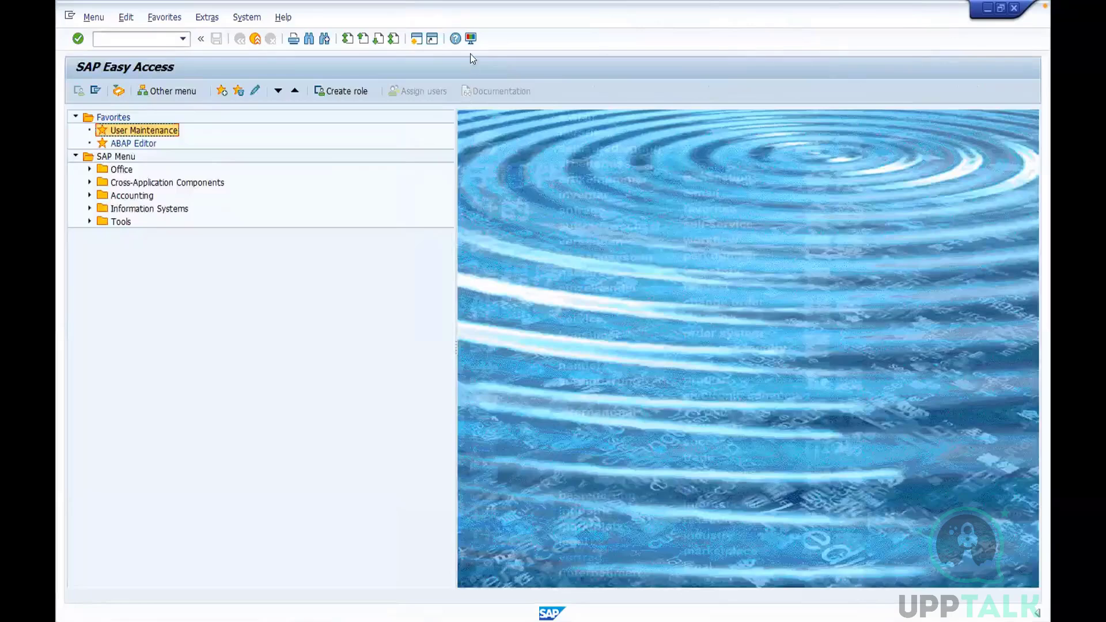
Set the fixed-width font to Courier New, size 16, in the SAP GUI options and apply the change
{"action": "left_click", "coordinate": [471, 39]}
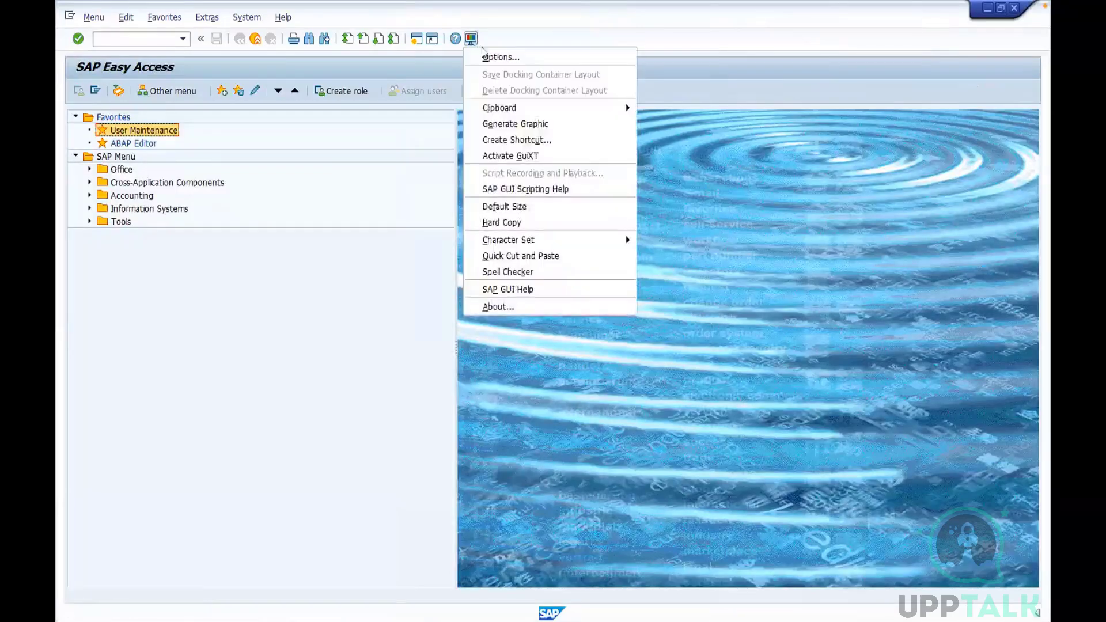
{"action": "left_click", "coordinate": [483, 57]}
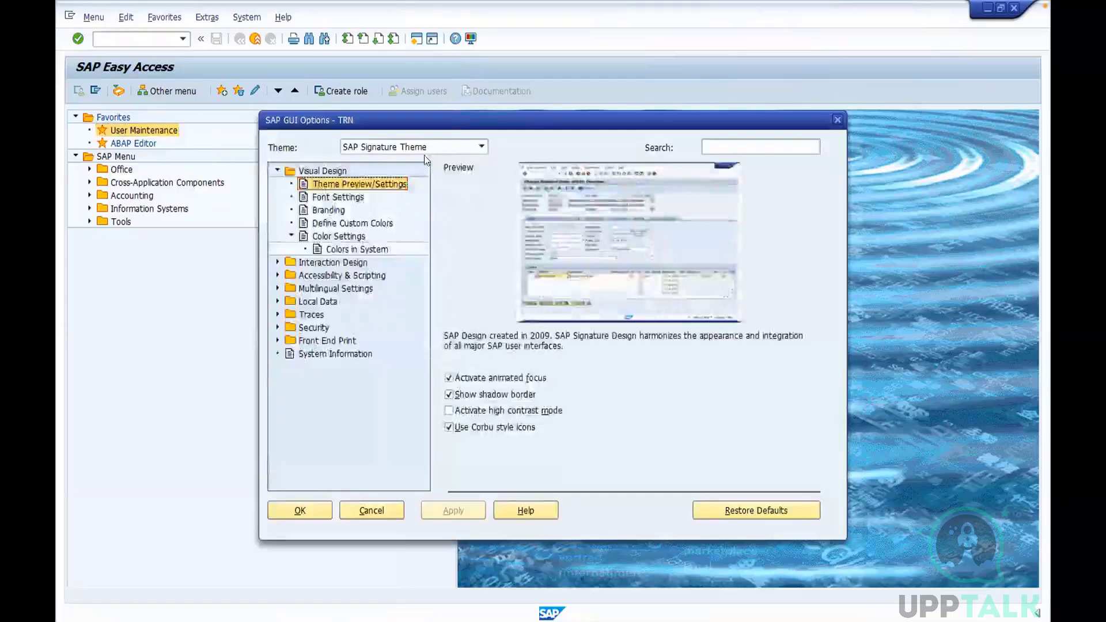
{"action": "left_click", "coordinate": [355, 195]}
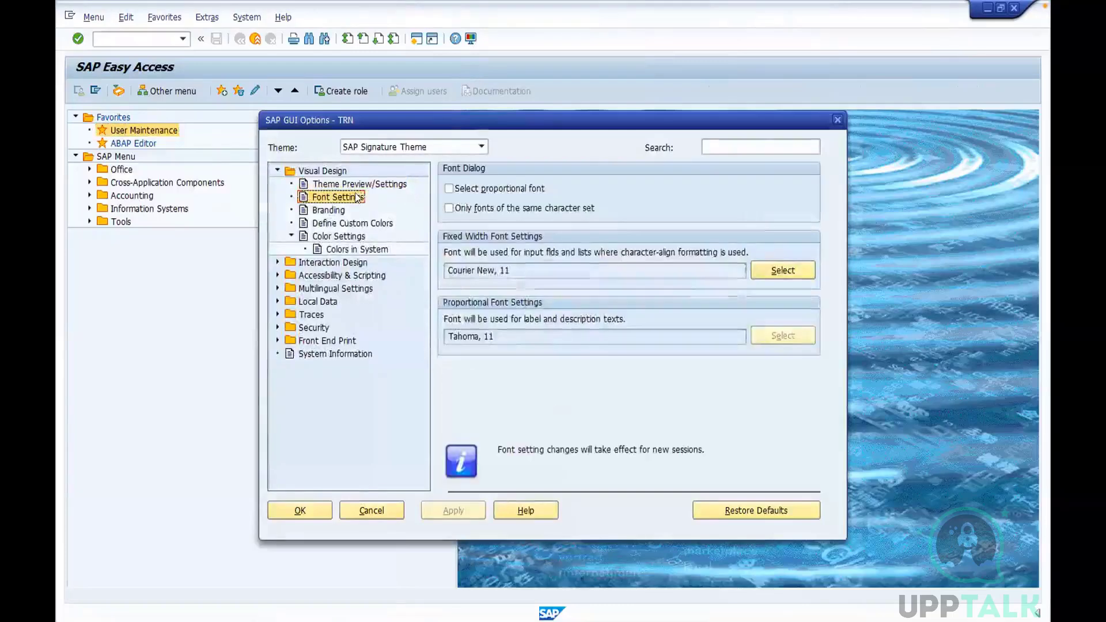
{"action": "left_click", "coordinate": [766, 270]}
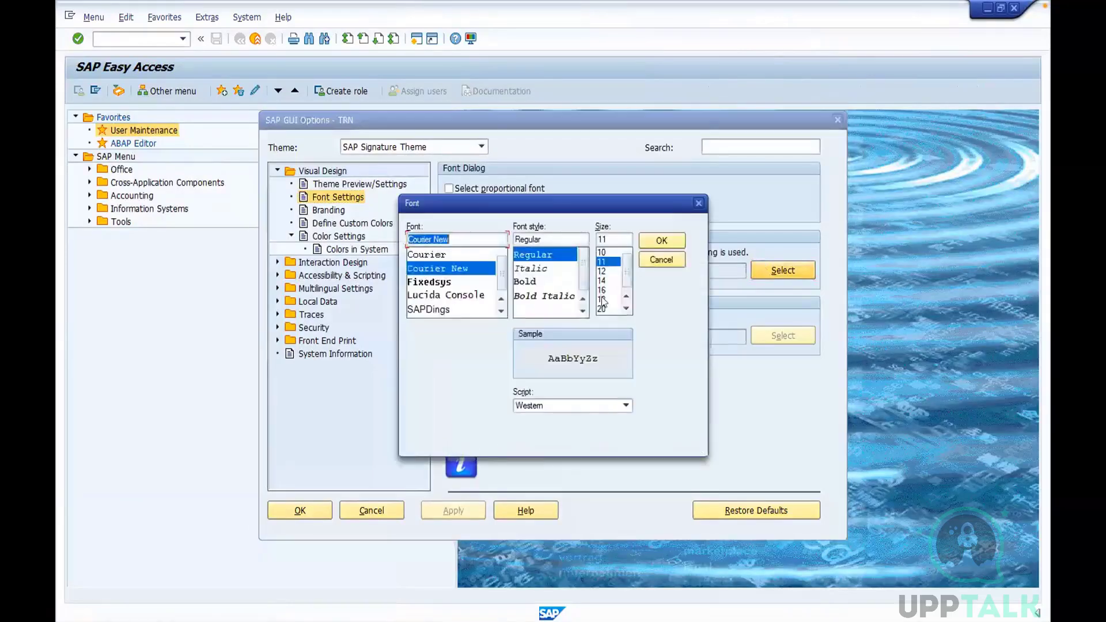
{"action": "left_click", "coordinate": [602, 290]}
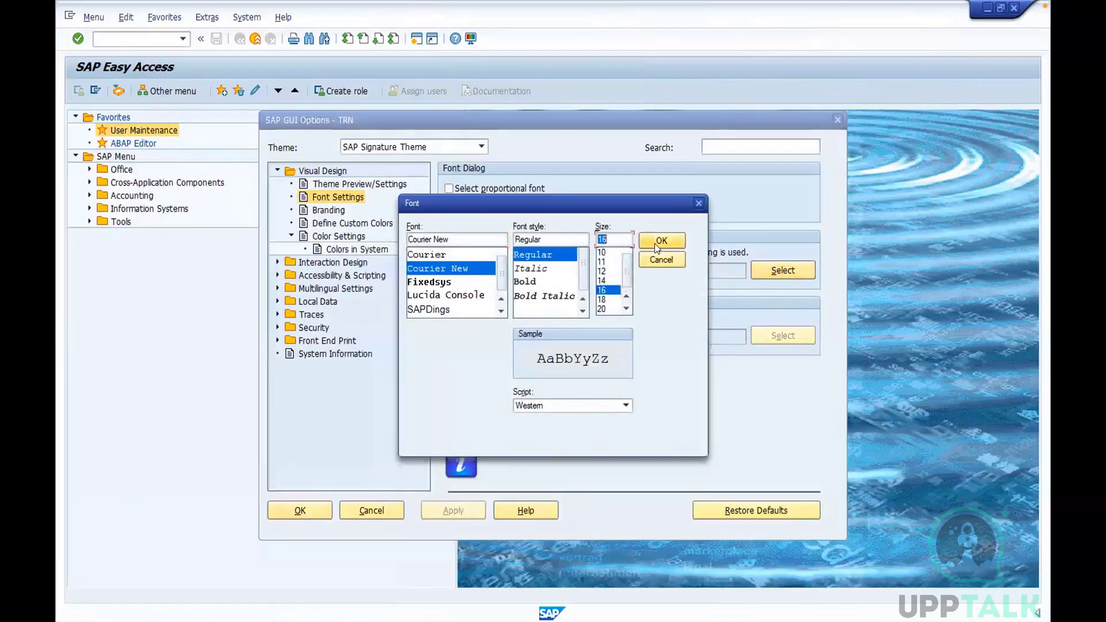
{"action": "left_click", "coordinate": [660, 241]}
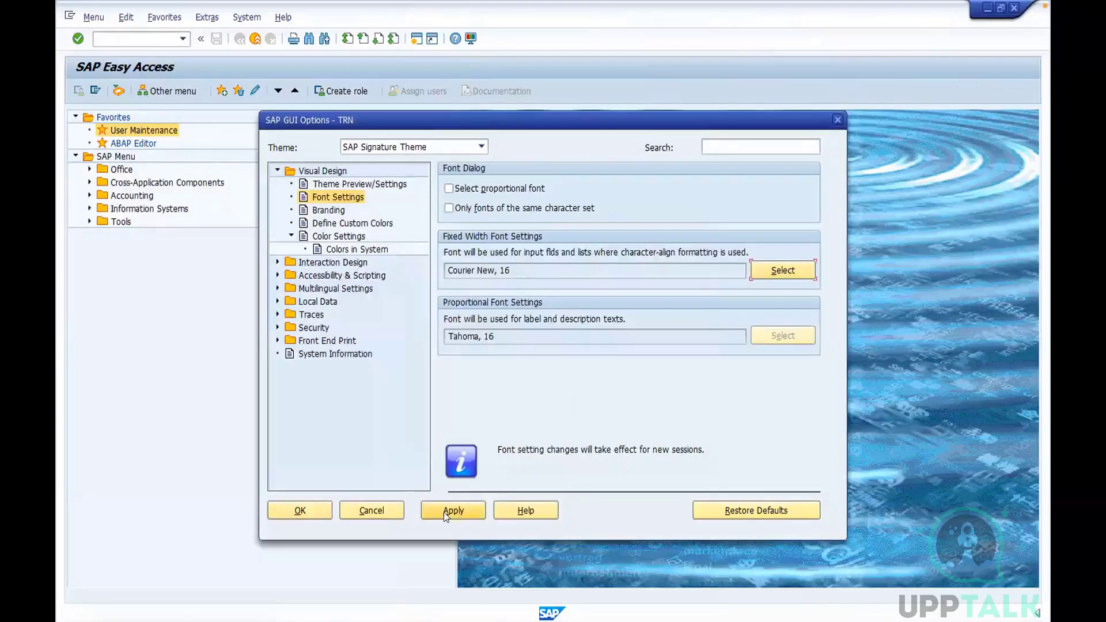
{"action": "left_click", "coordinate": [446, 512]}
{"action": "left_click", "coordinate": [302, 513]}
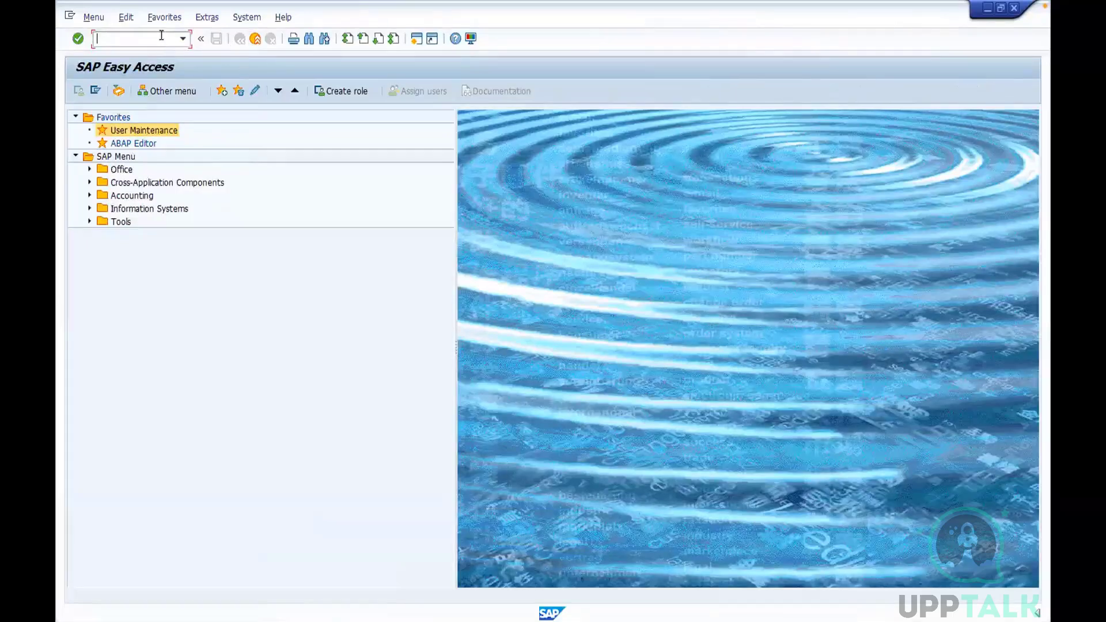
Log off all sessions with /nex and log back on to the first TRN system, client 001, as ddic with the account password
{"action": "type", "text": "/nex"}
{"action": "key", "text": "Return"}
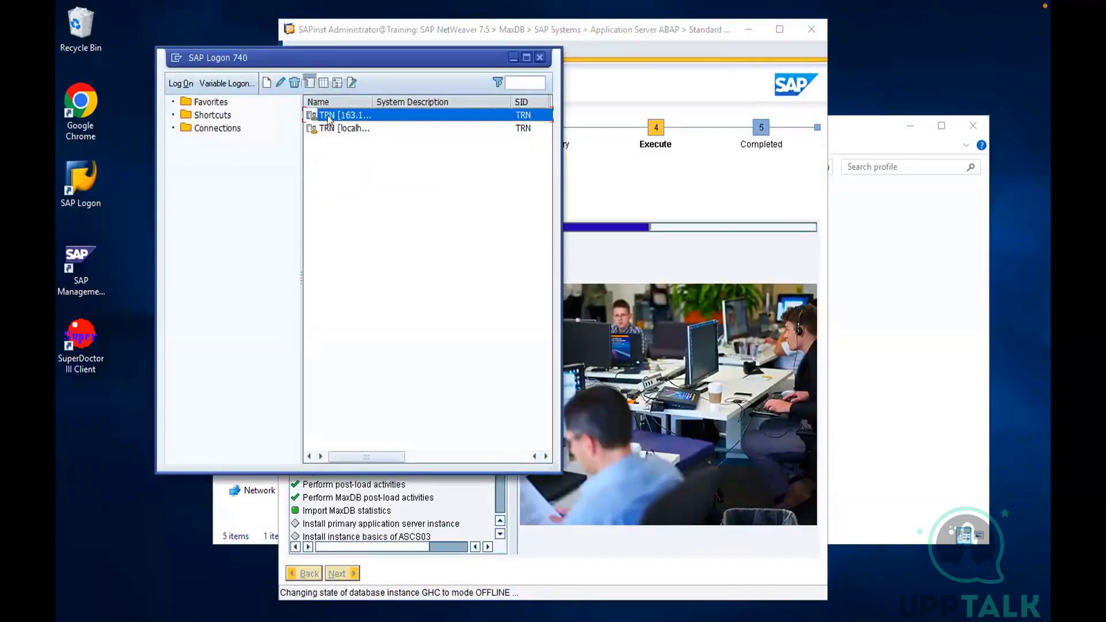
{"action": "double_click", "coordinate": [326, 111]}
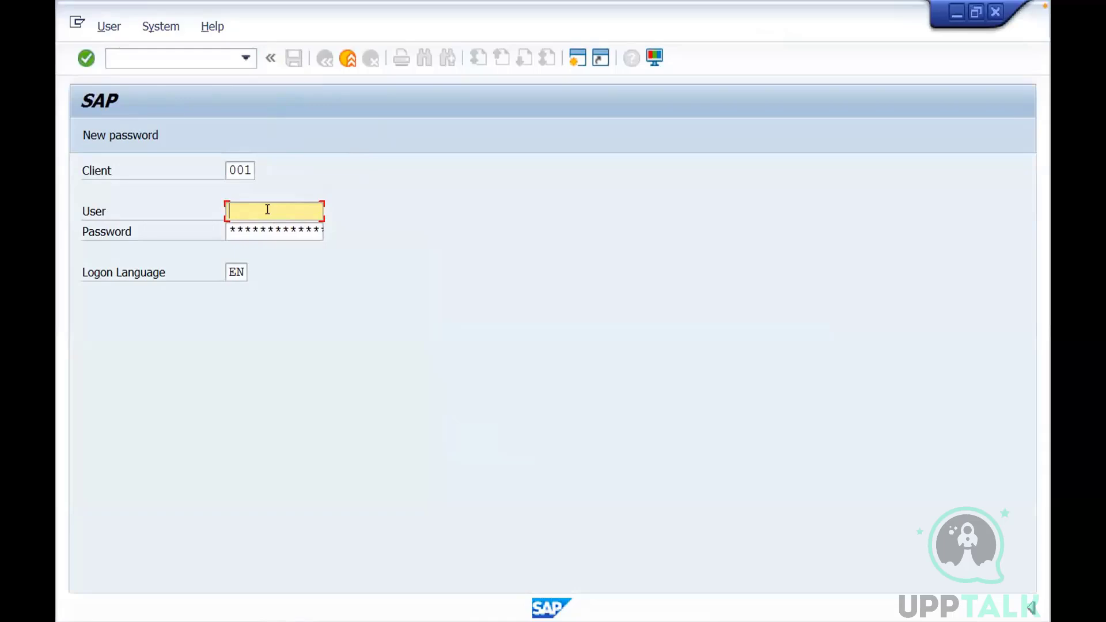
{"action": "type", "text": "ddic"}
{"action": "key", "text": "Tab"}
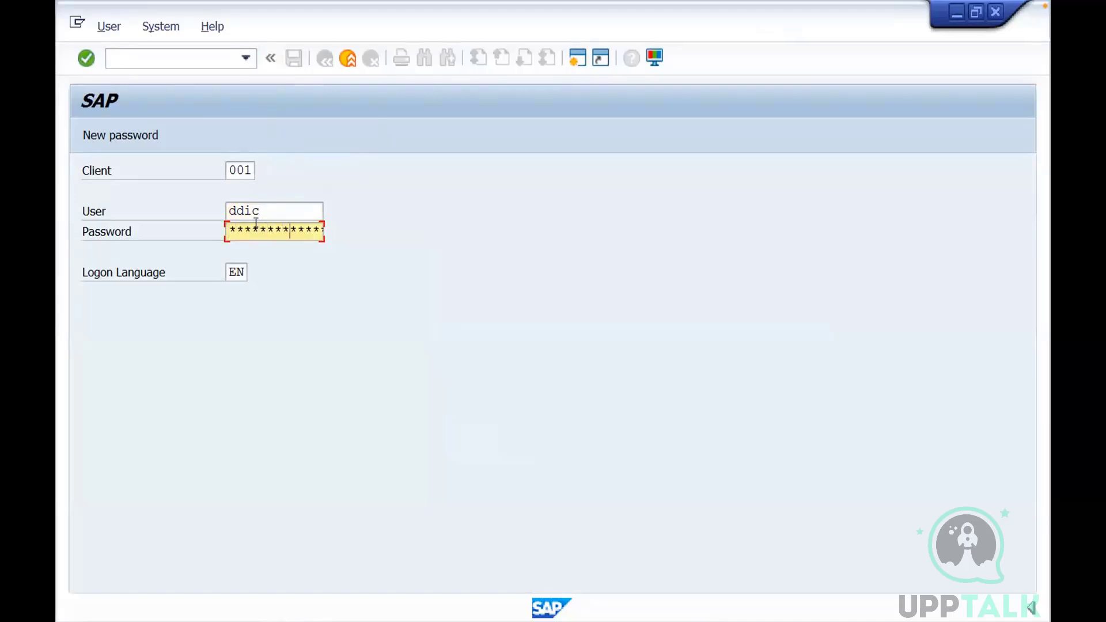
{"action": "key", "text": "Return"}
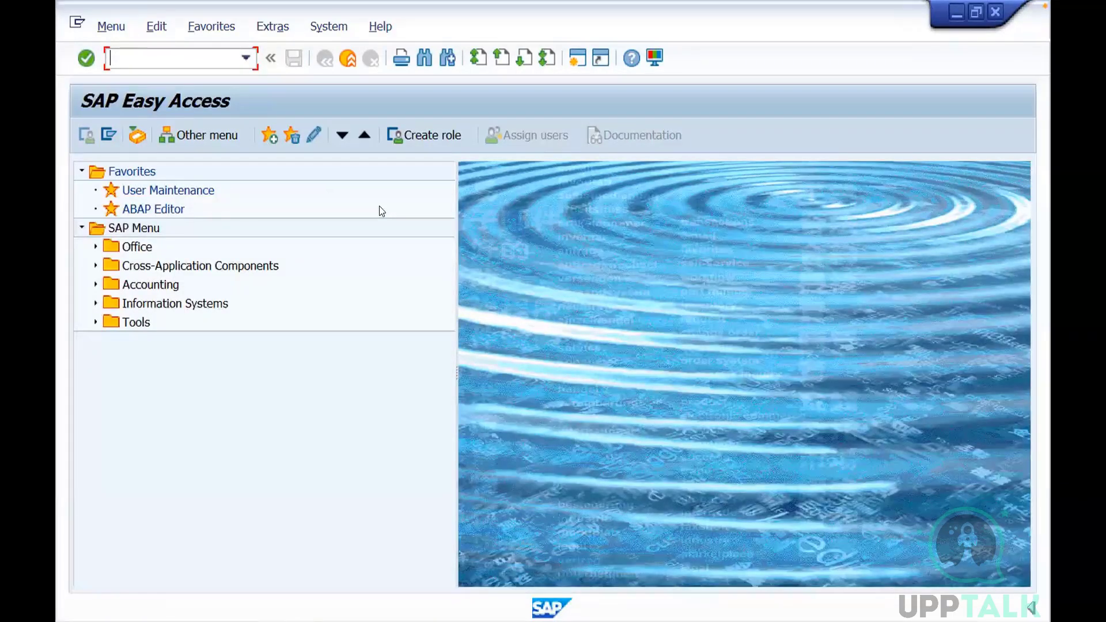
Run report RSPFPAR through transaction SA38 without a parameter filter to list the profile parameters, and return to SAP Easy Access
{"action": "type", "text": "sa38"}
{"action": "key", "text": "Return"}
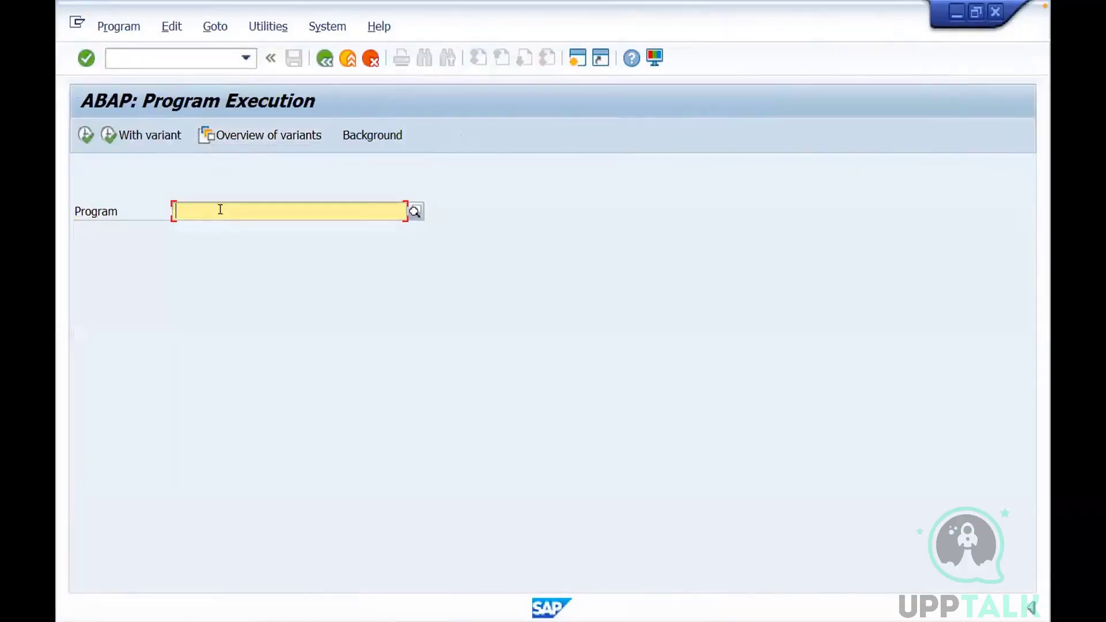
{"action": "type", "text": "rs"}
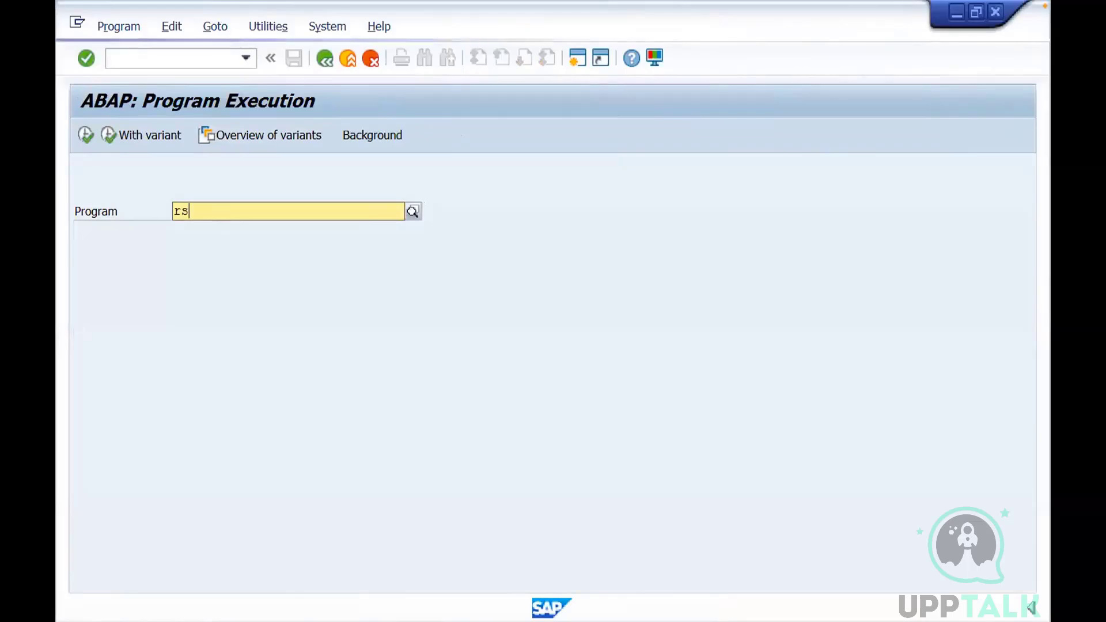
{"action": "type", "text": "pfpar"}
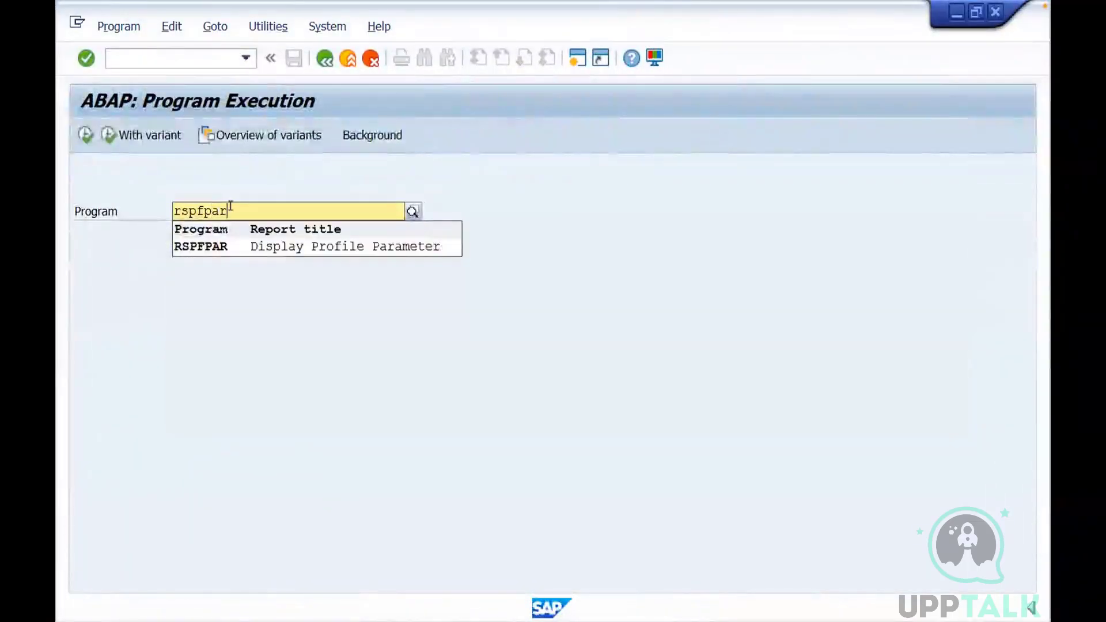
{"action": "left_click", "coordinate": [217, 248]}
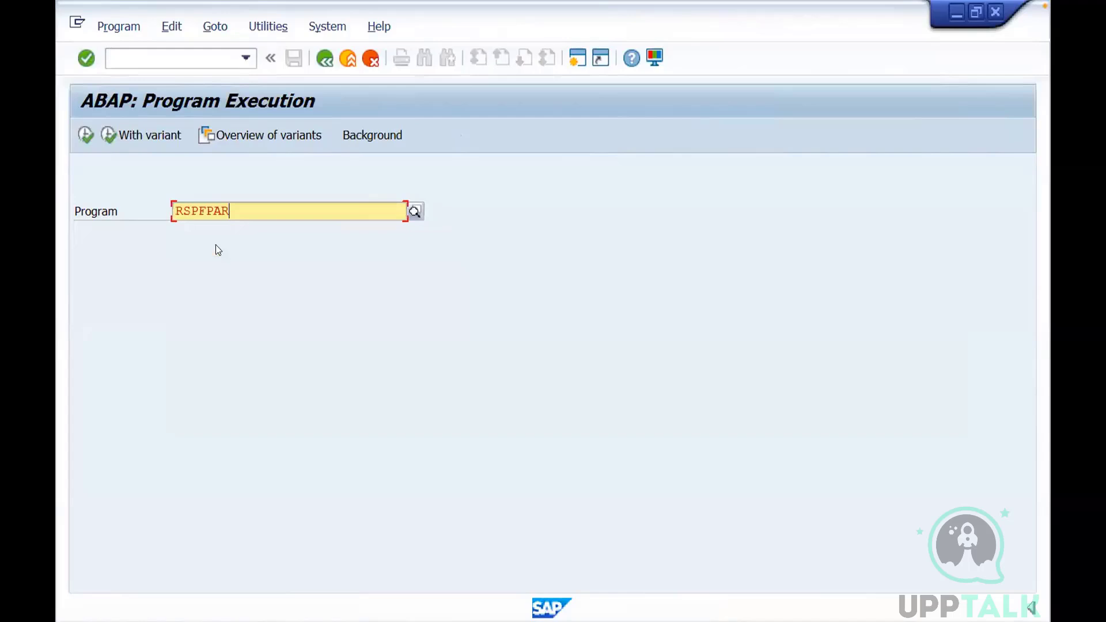
{"action": "left_click", "coordinate": [84, 139]}
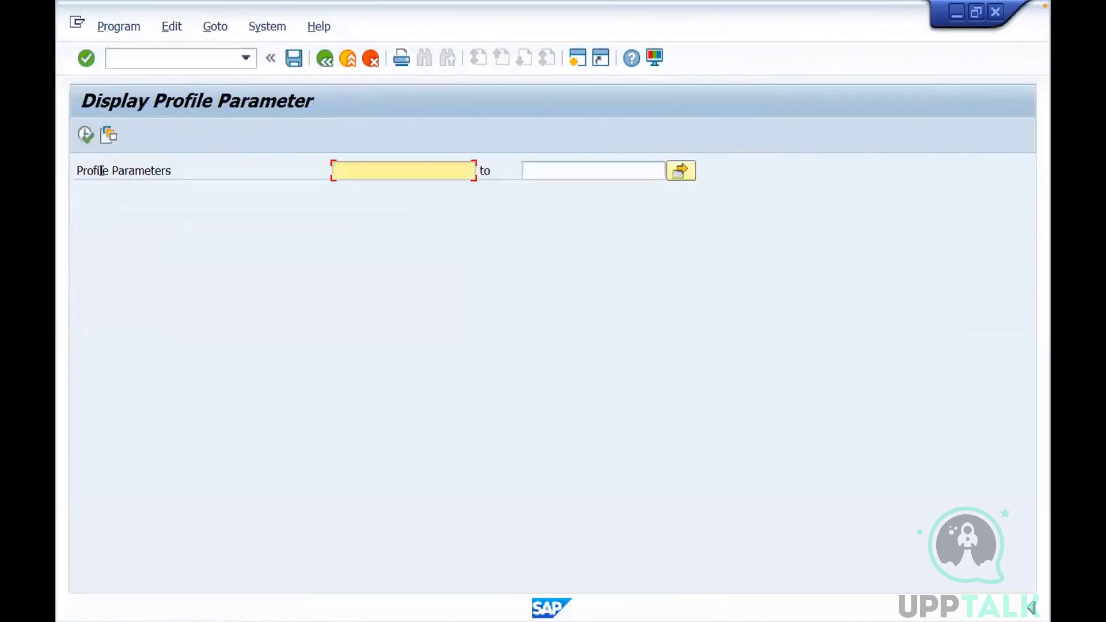
{"action": "left_click", "coordinate": [86, 137]}
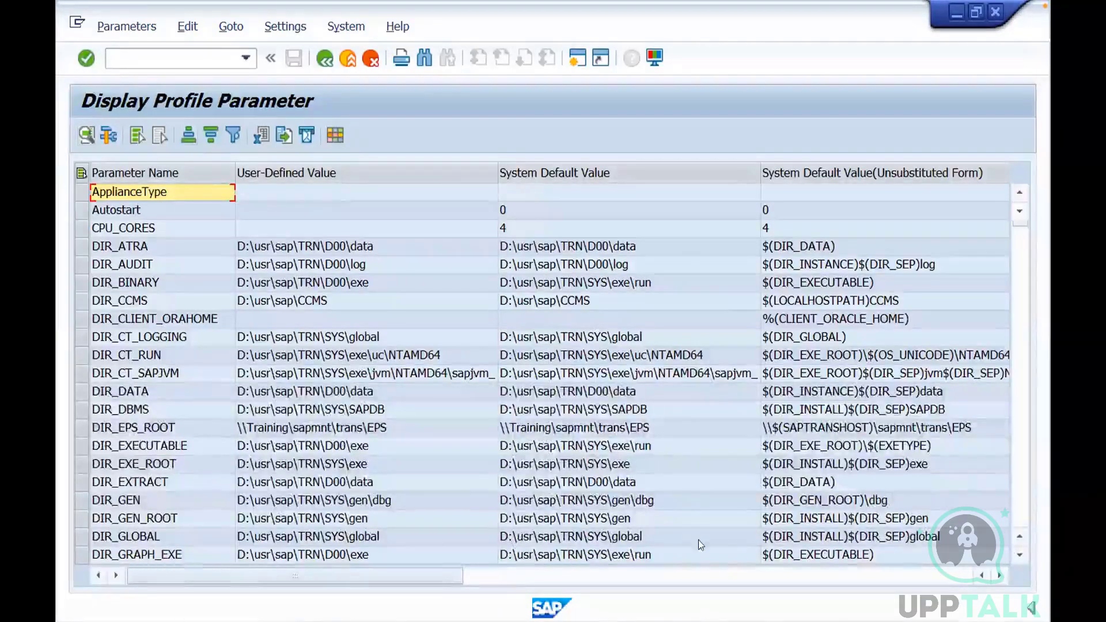
{"action": "left_click", "coordinate": [327, 61]}
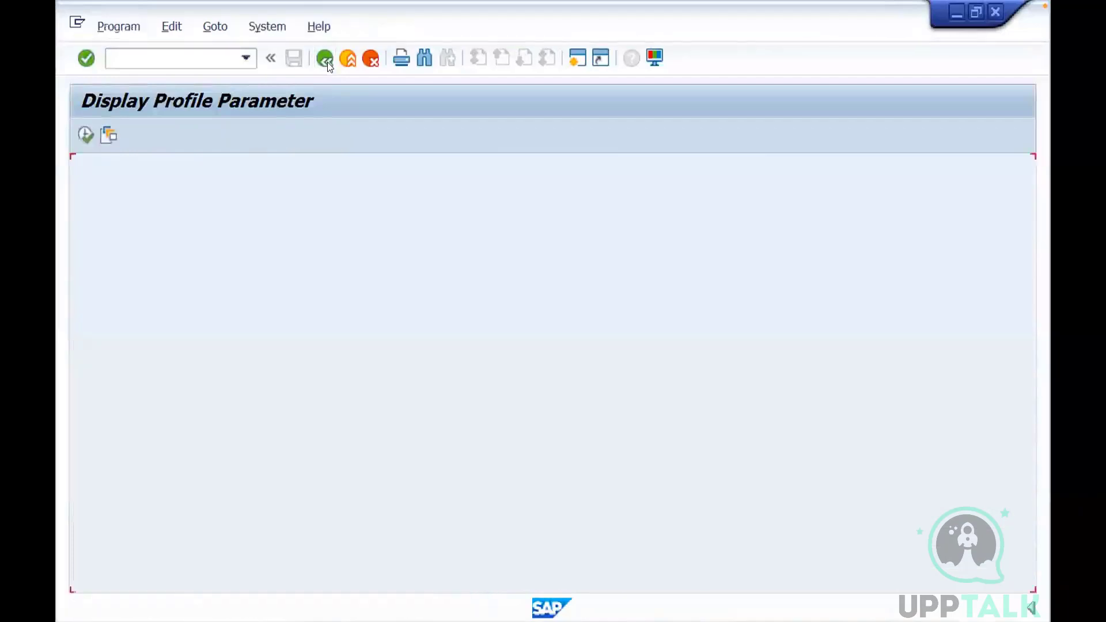
{"action": "left_click", "coordinate": [348, 60]}
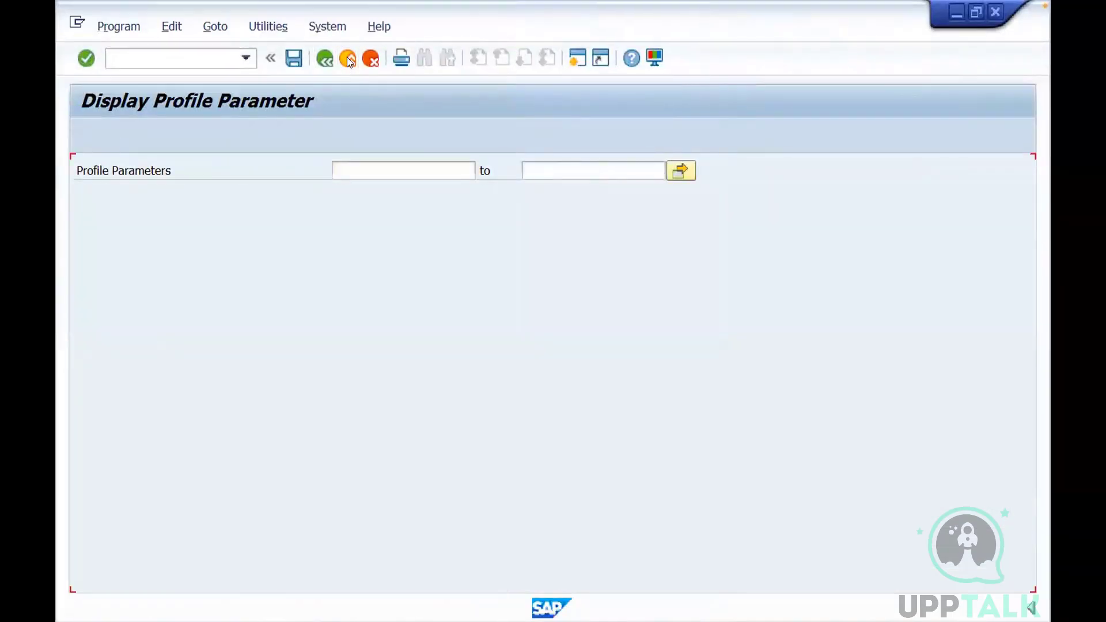
{"action": "left_click", "coordinate": [348, 60]}
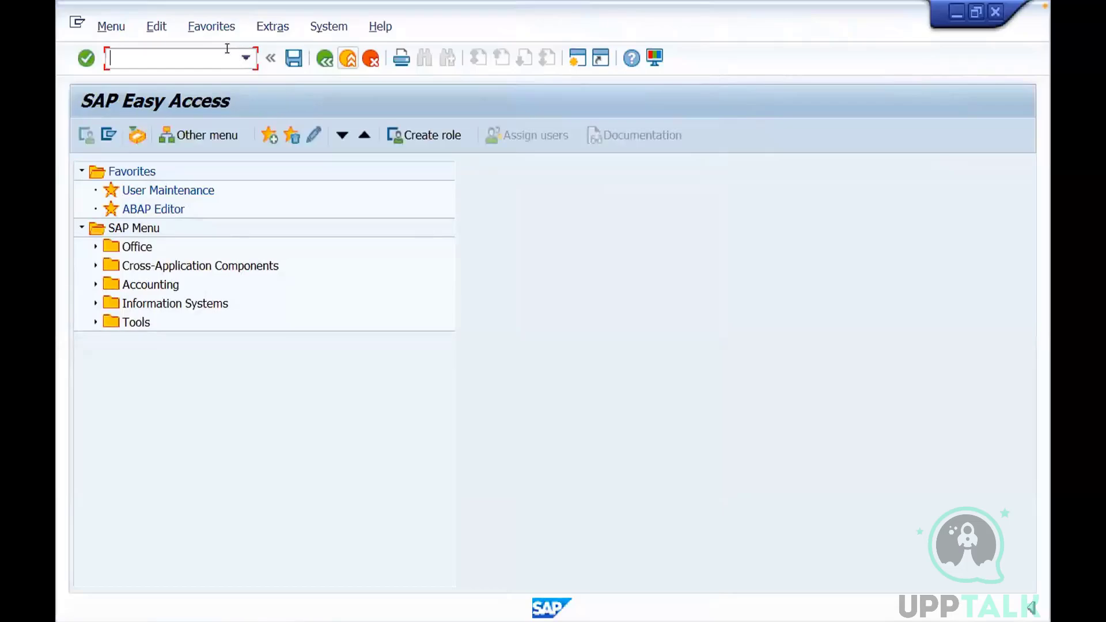
Open the selection screen for table T000 in the SE16 Data Browser and display its number of entries
{"action": "type", "text": "se1"}
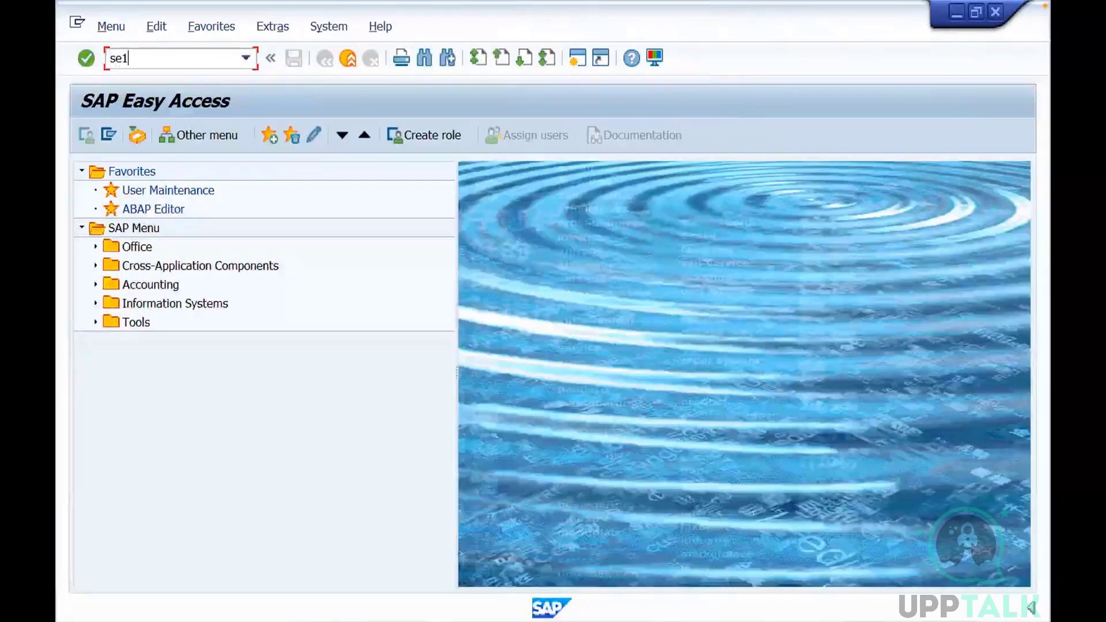
{"action": "type", "text": "8"}
{"action": "key", "text": "Return"}
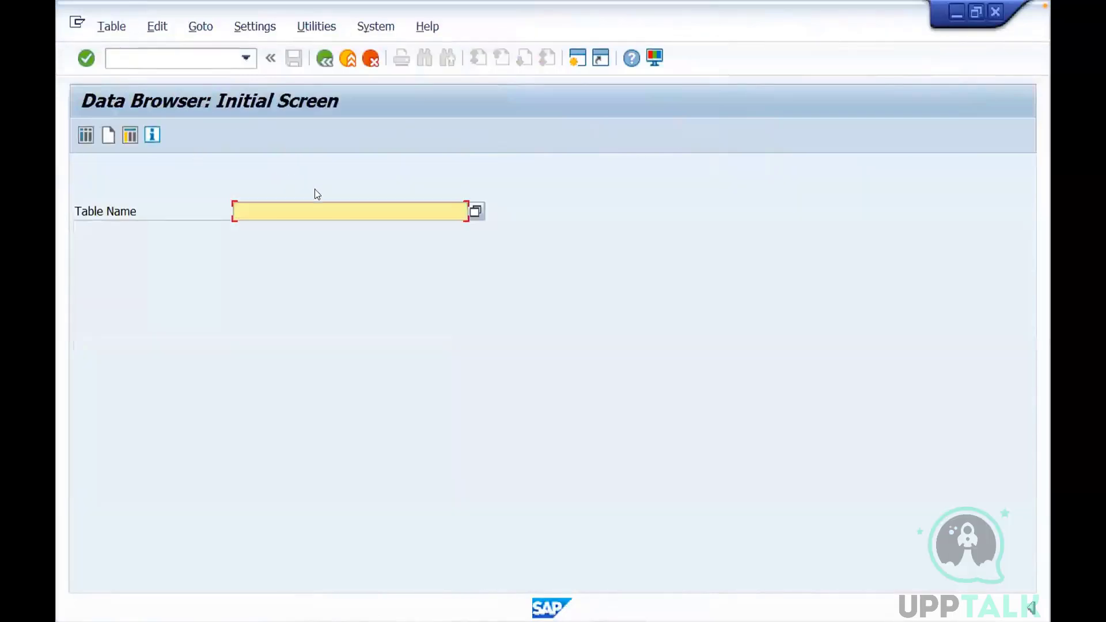
{"action": "left_click", "coordinate": [299, 204]}
{"action": "type", "text": "T000"}
{"action": "left_click", "coordinate": [85, 136]}
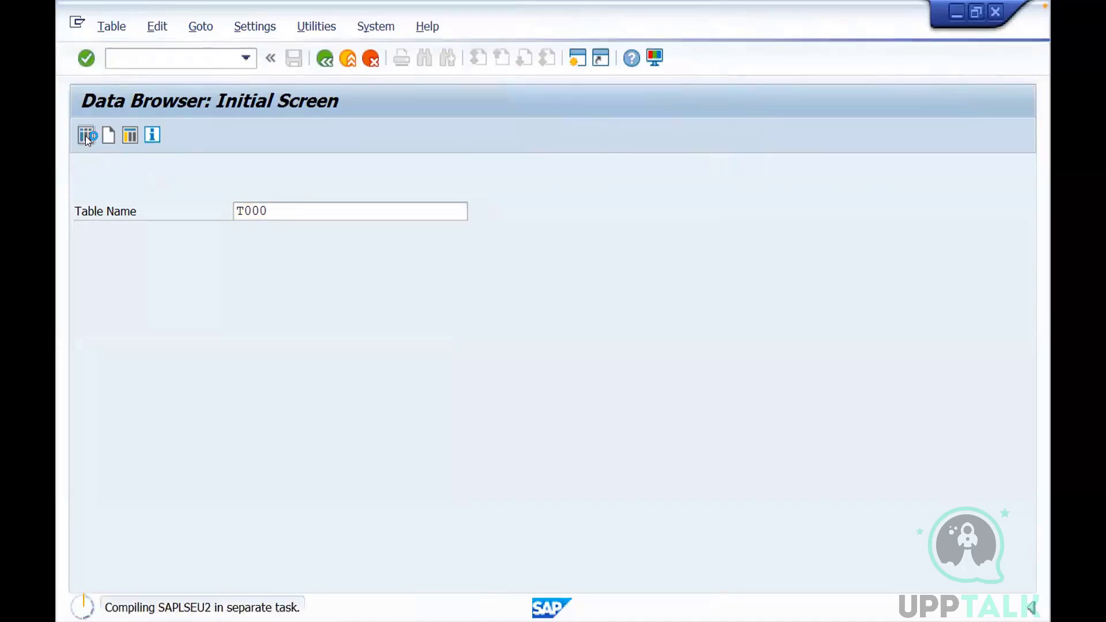
{"action": "left_click", "coordinate": [85, 136]}
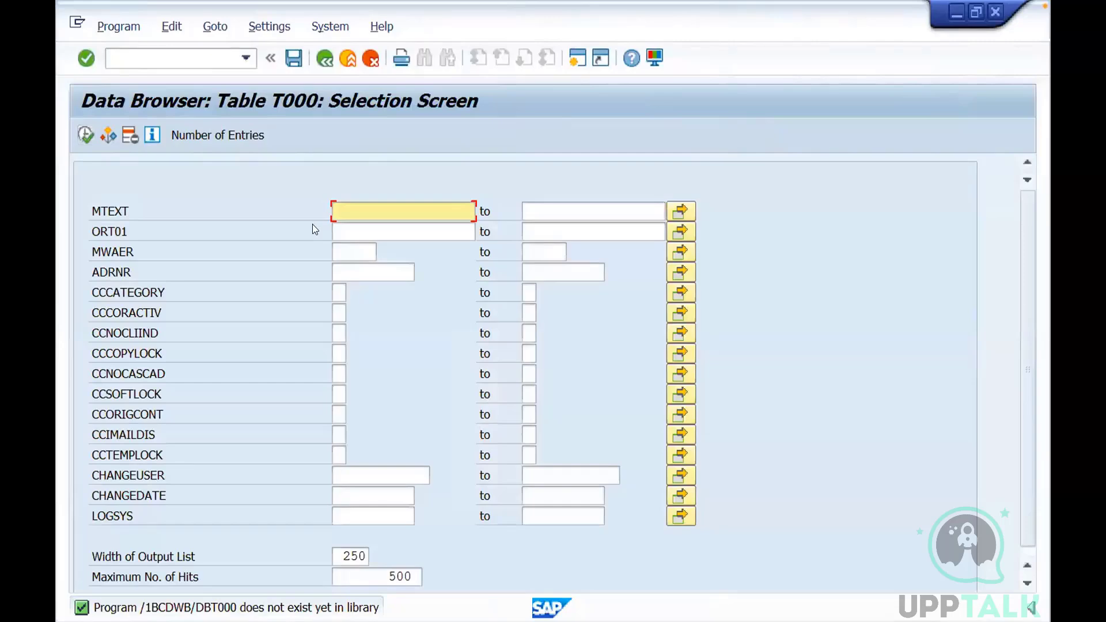
{"action": "left_click", "coordinate": [216, 133]}
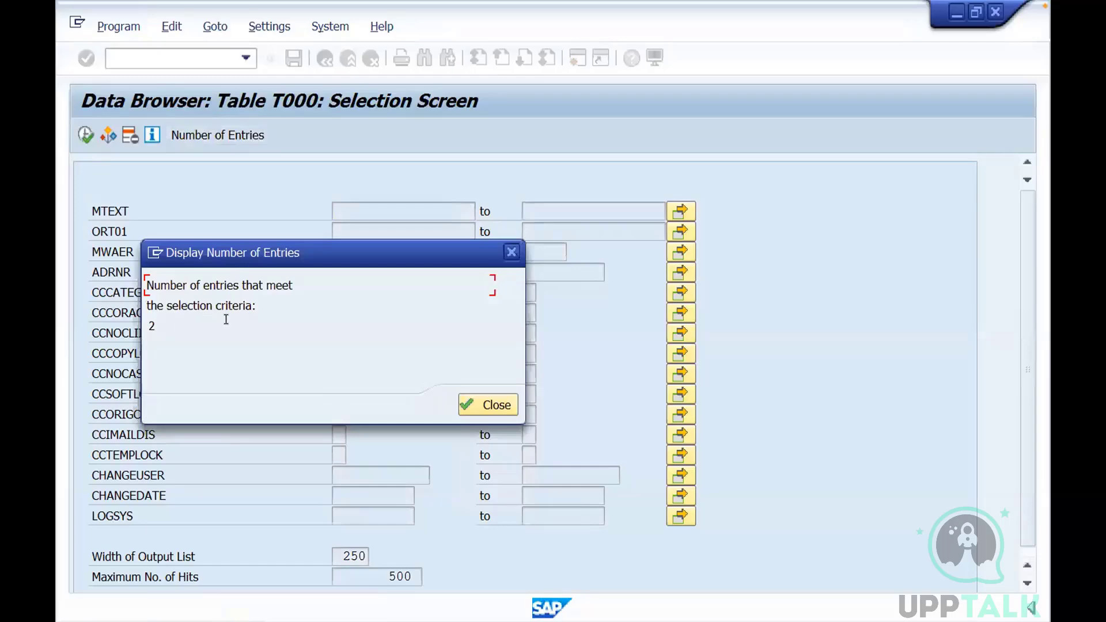
Open the selection screen for table T100 in the Data Browser and display its number of entries
{"action": "left_click", "coordinate": [512, 253]}
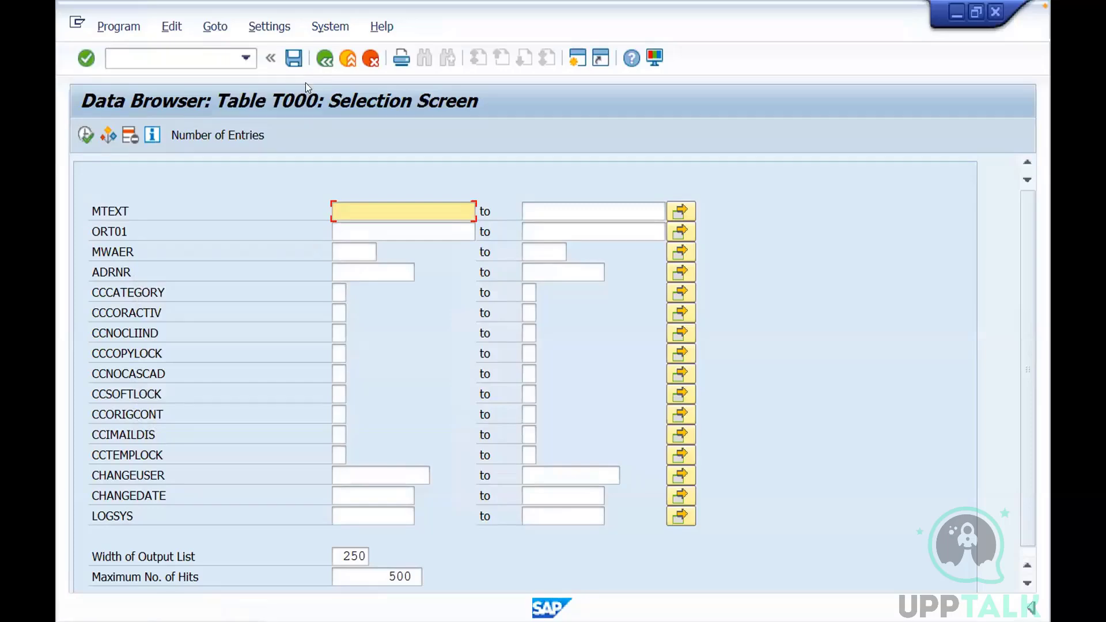
{"action": "left_click", "coordinate": [323, 58]}
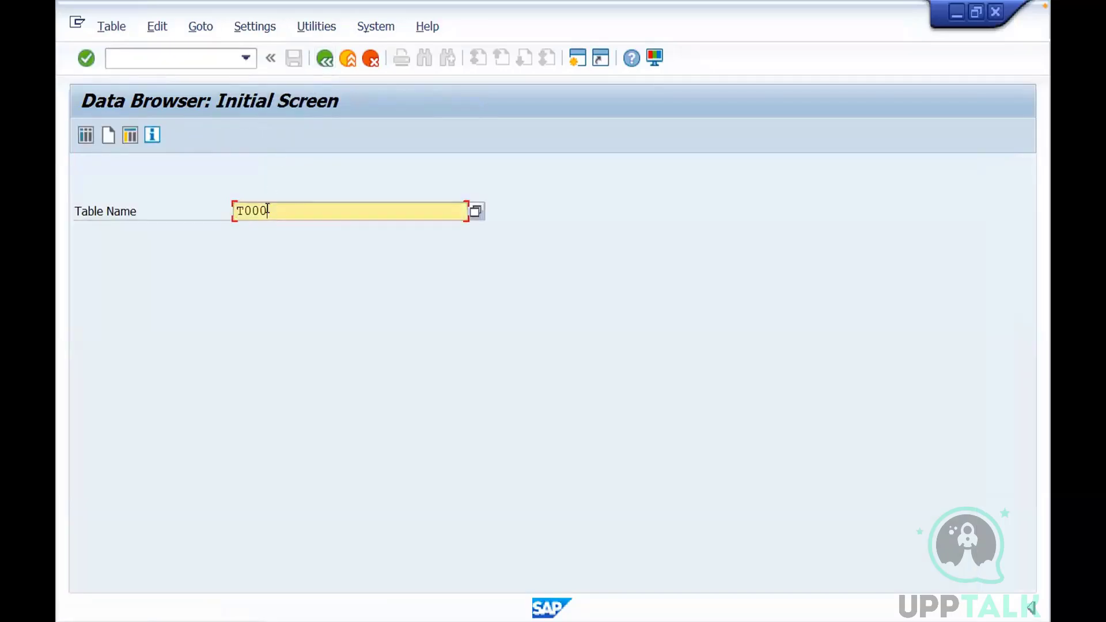
{"action": "key", "text": "BackSpace"}
{"action": "key", "text": "BackSpace"}
{"action": "key", "text": "BackSpace"}
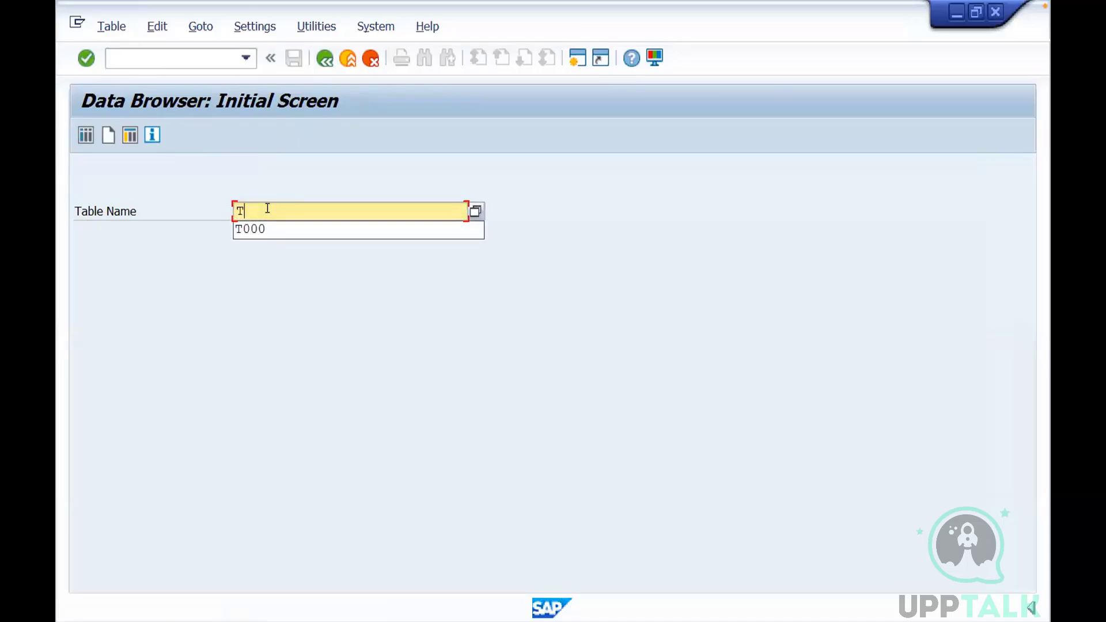
{"action": "type", "text": "100"}
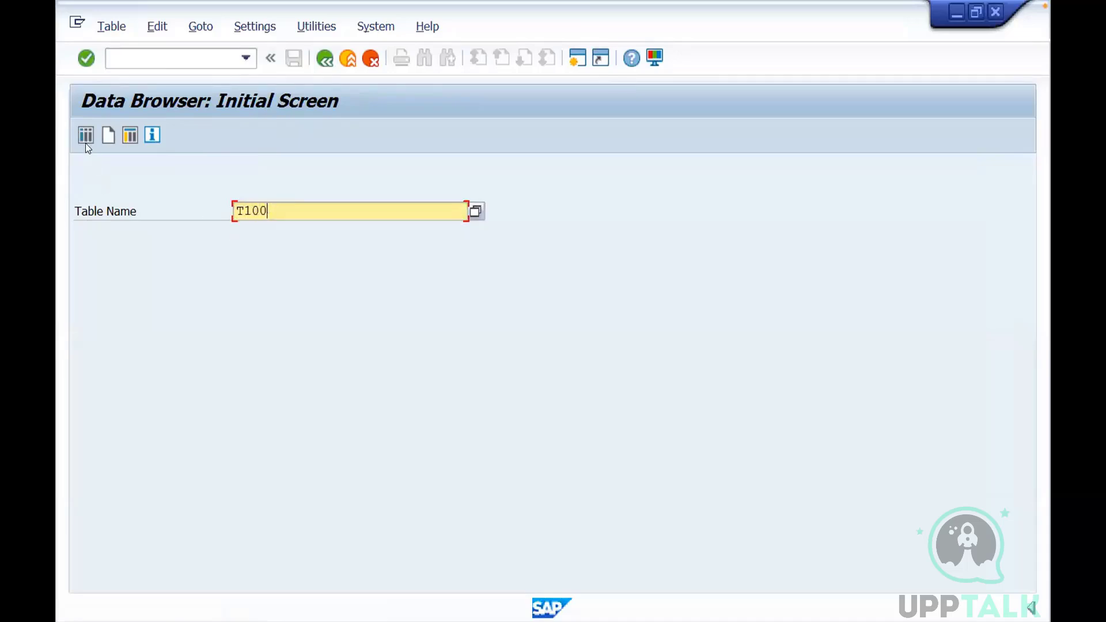
{"action": "left_click", "coordinate": [85, 138]}
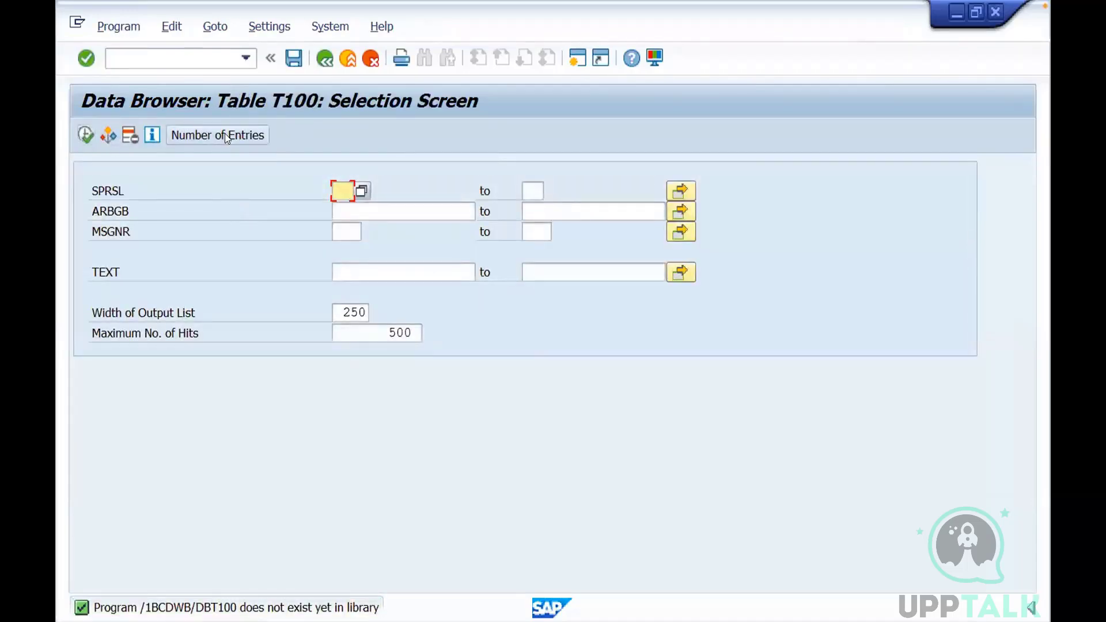
{"action": "left_click", "coordinate": [226, 138]}
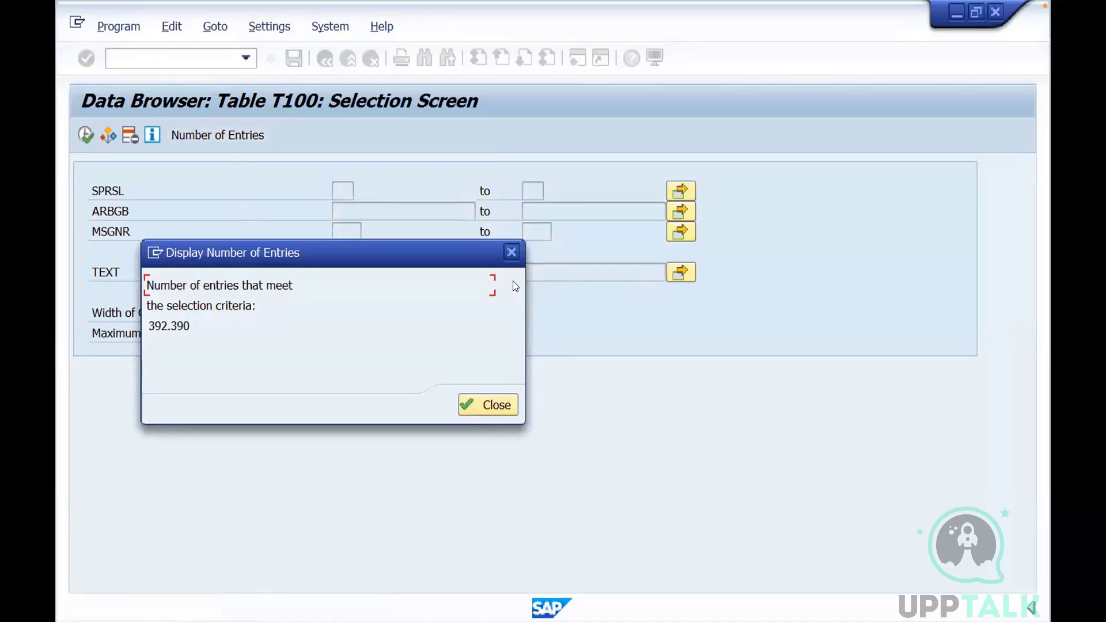
{"action": "left_click", "coordinate": [510, 253]}
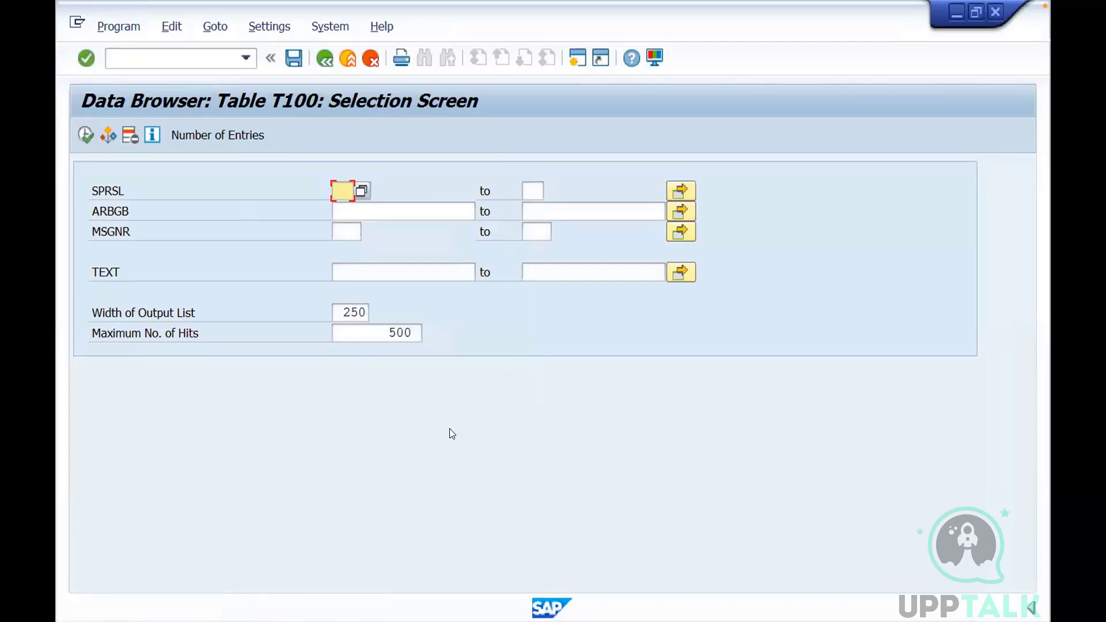
In exercise item 4 on the slide, insert "(Client) and TSTC" after the first T000 and replace the second T000 with TSTC
{"action": "key", "text": "ctrl+Left"}
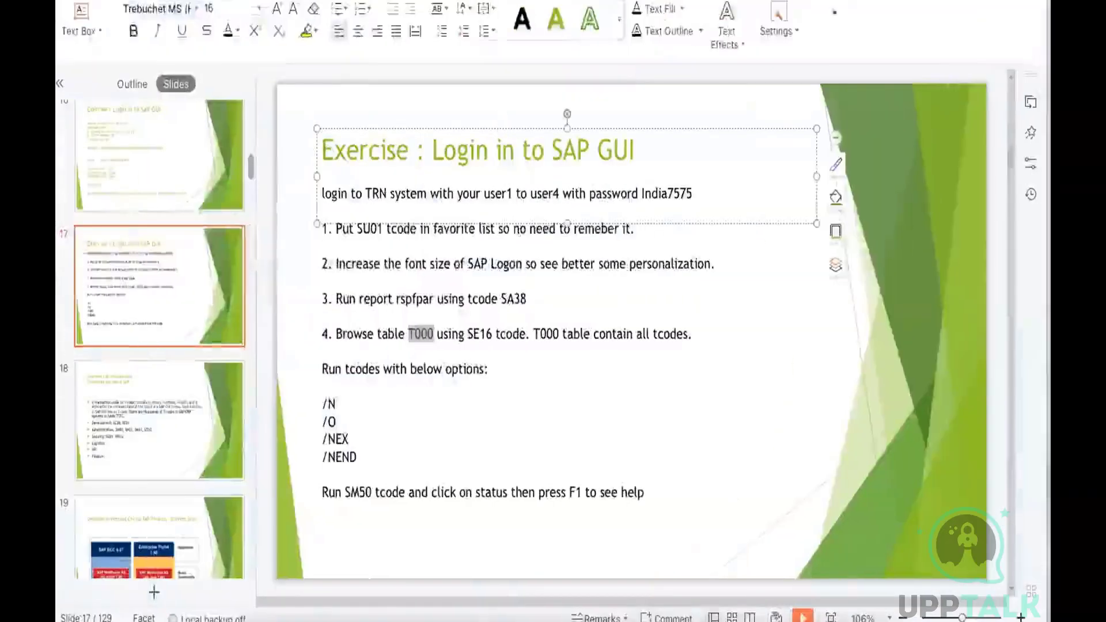
{"action": "left_click", "coordinate": [309, 600]}
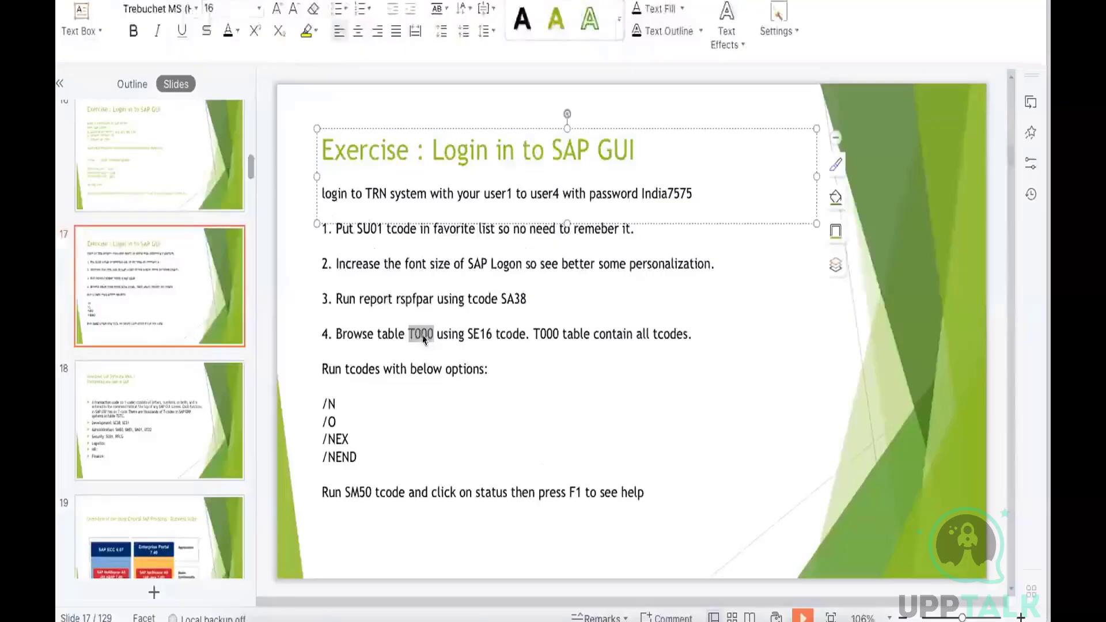
{"action": "left_click", "coordinate": [436, 329]}
{"action": "type", "text": "(Clien"}
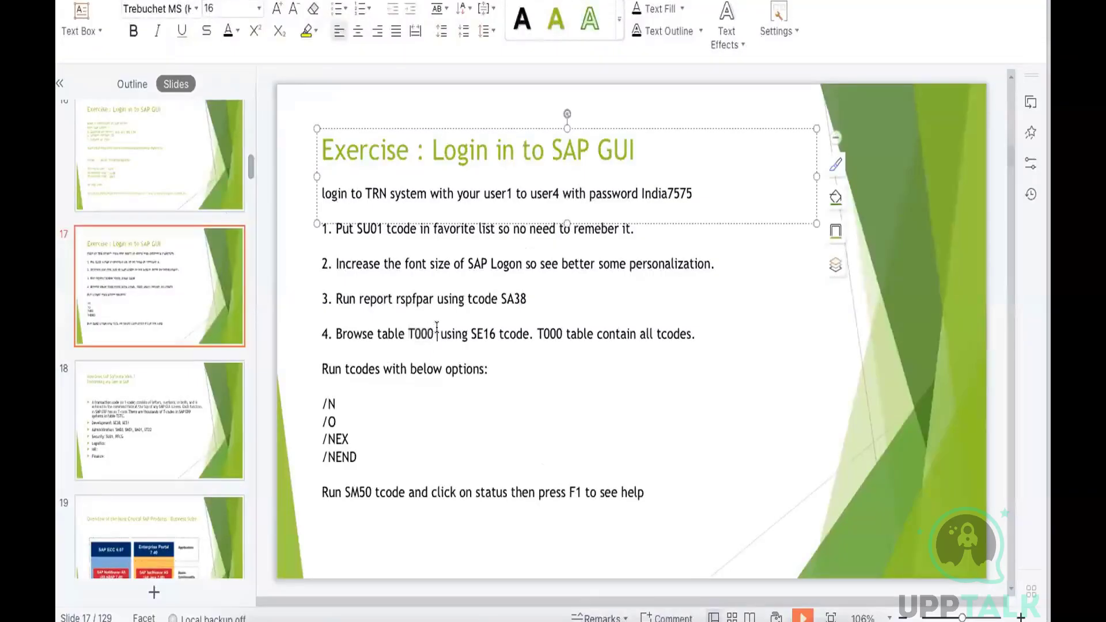
{"action": "type", "text": "t"}
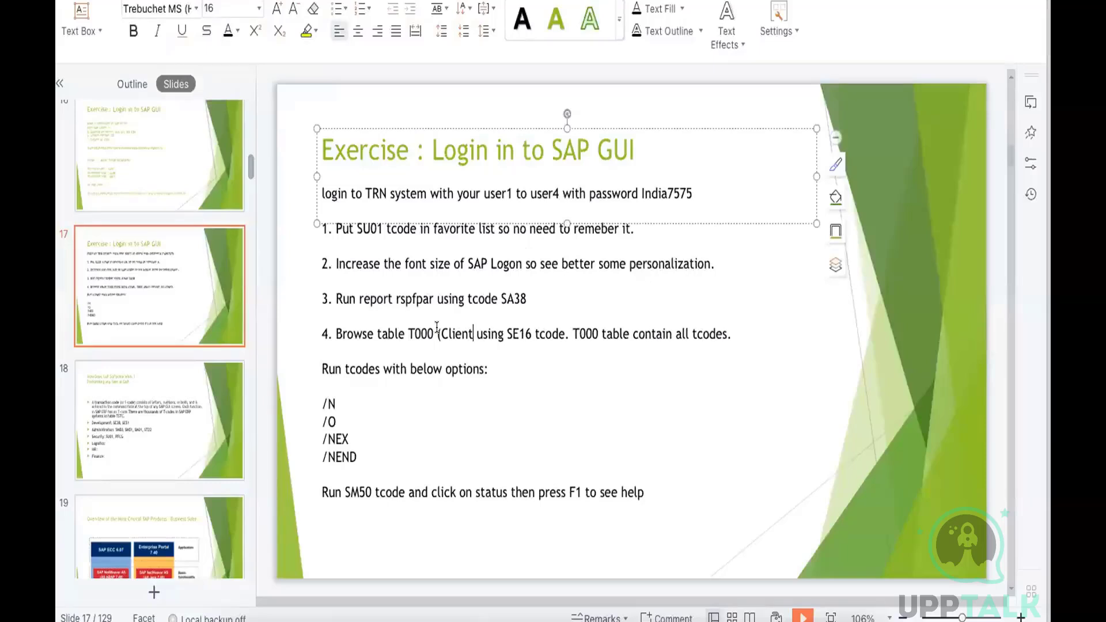
{"action": "type", "text": ") and "}
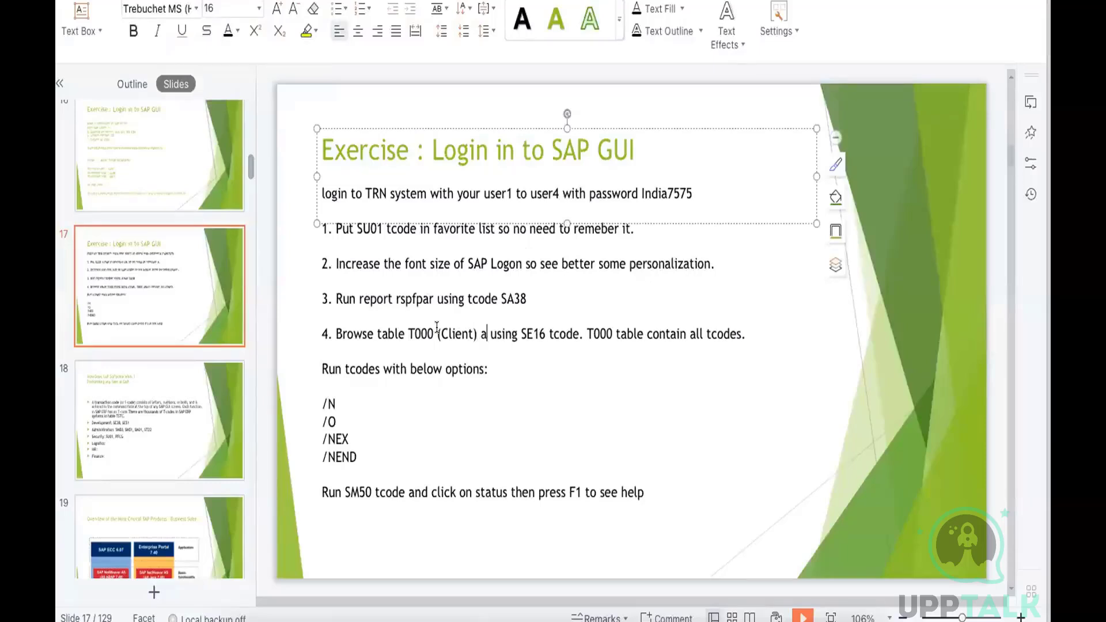
{"action": "type", "text": "TSTC"}
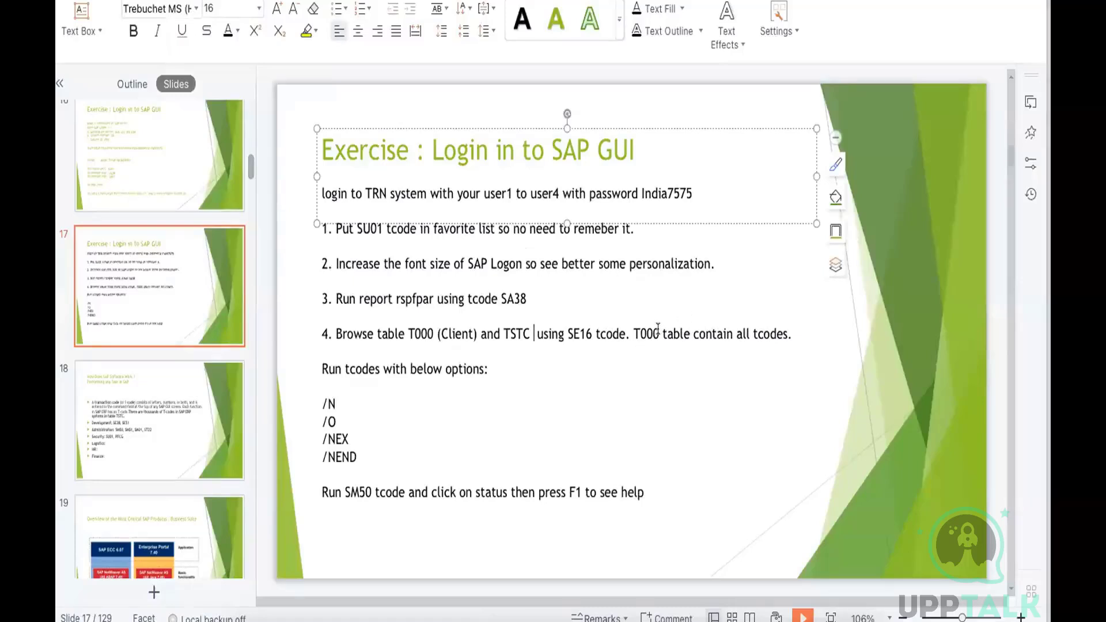
{"action": "left_click_drag", "start_coordinate": [660, 334], "coordinate": [634, 329]}
{"action": "type", "text": "TSTC"}
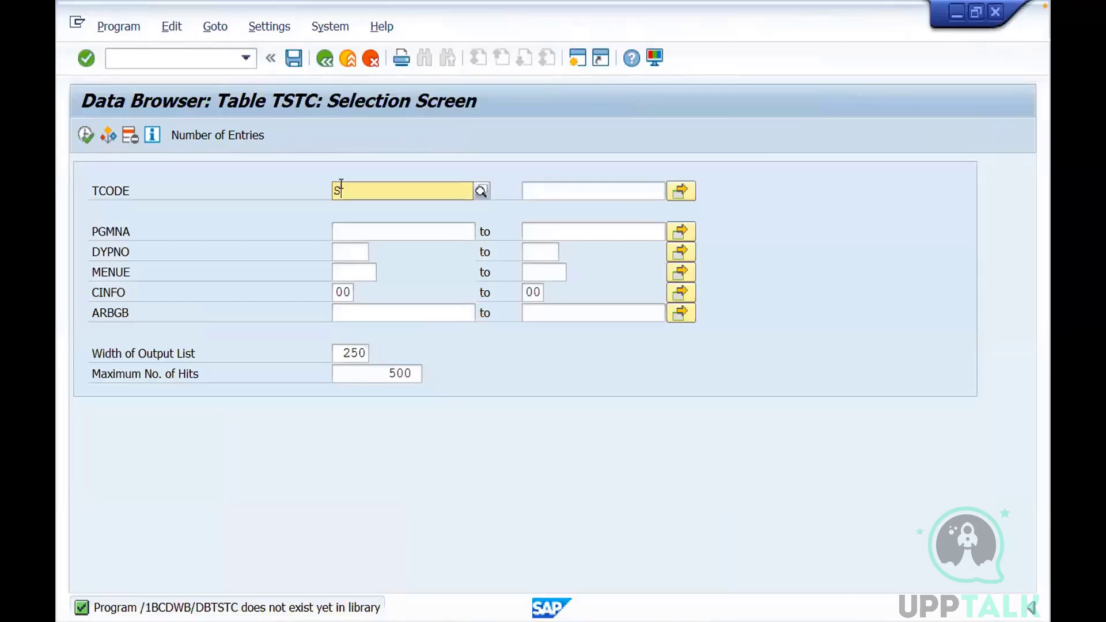
List the TSTC table entries with TCODE SU* in the SAP Data Browser and look through the transaction codes and their descriptions
{"action": "type", "text": "Su"}
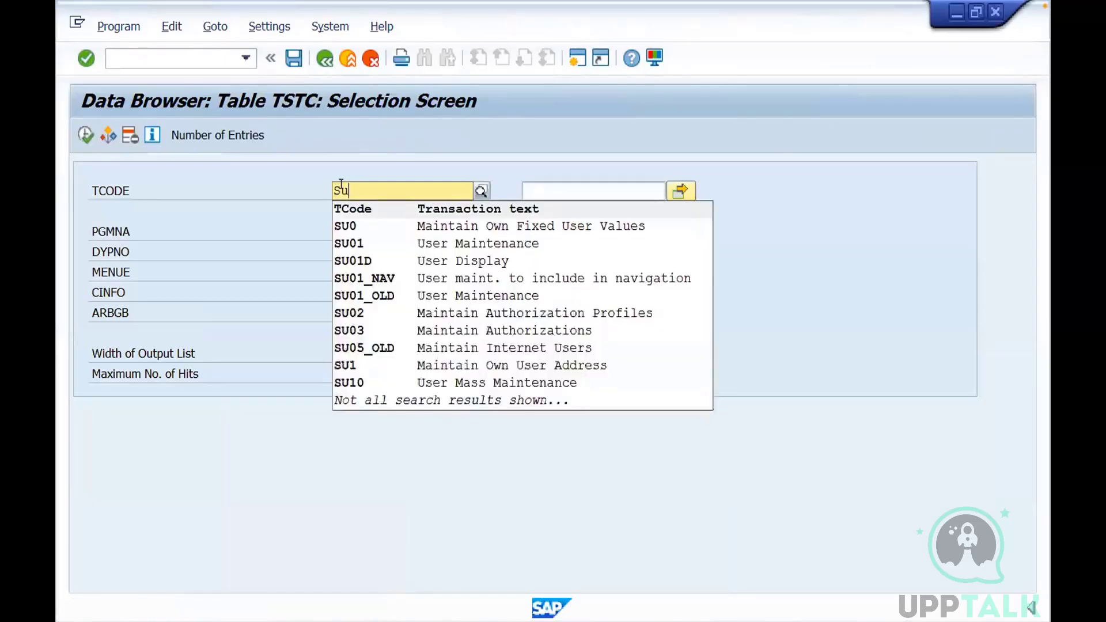
{"action": "type", "text": "*"}
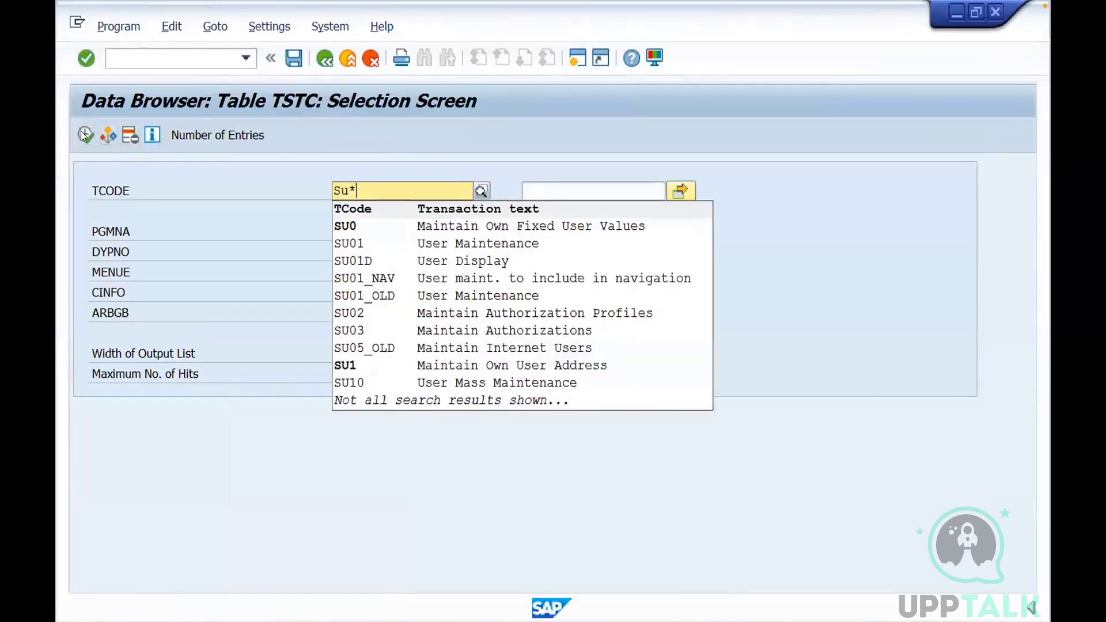
{"action": "left_click", "coordinate": [85, 135]}
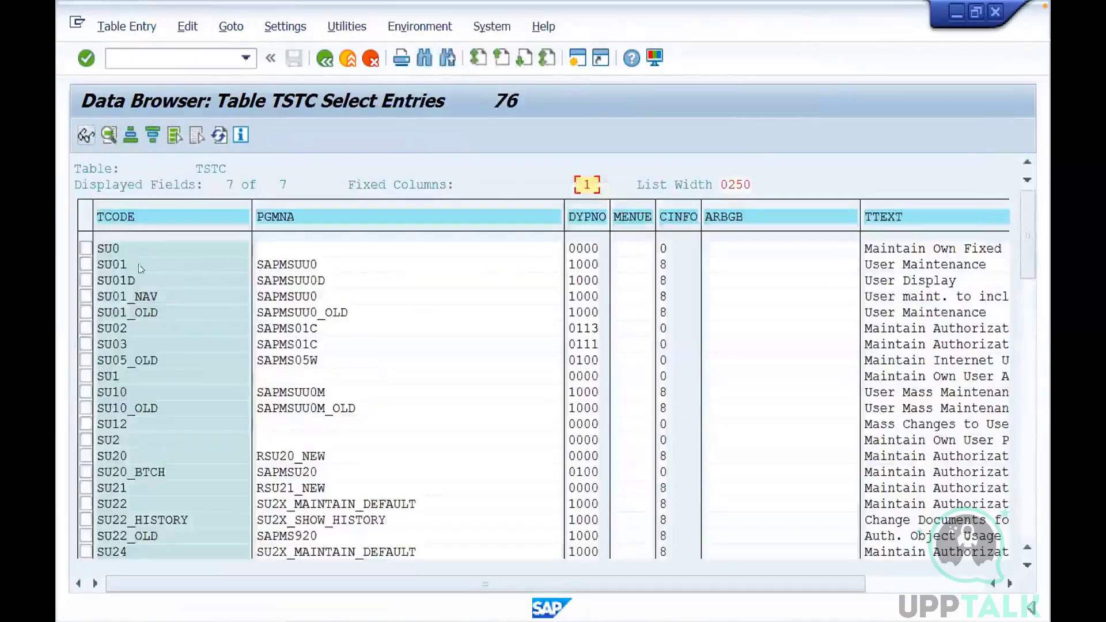
{"action": "left_click", "coordinate": [128, 250]}
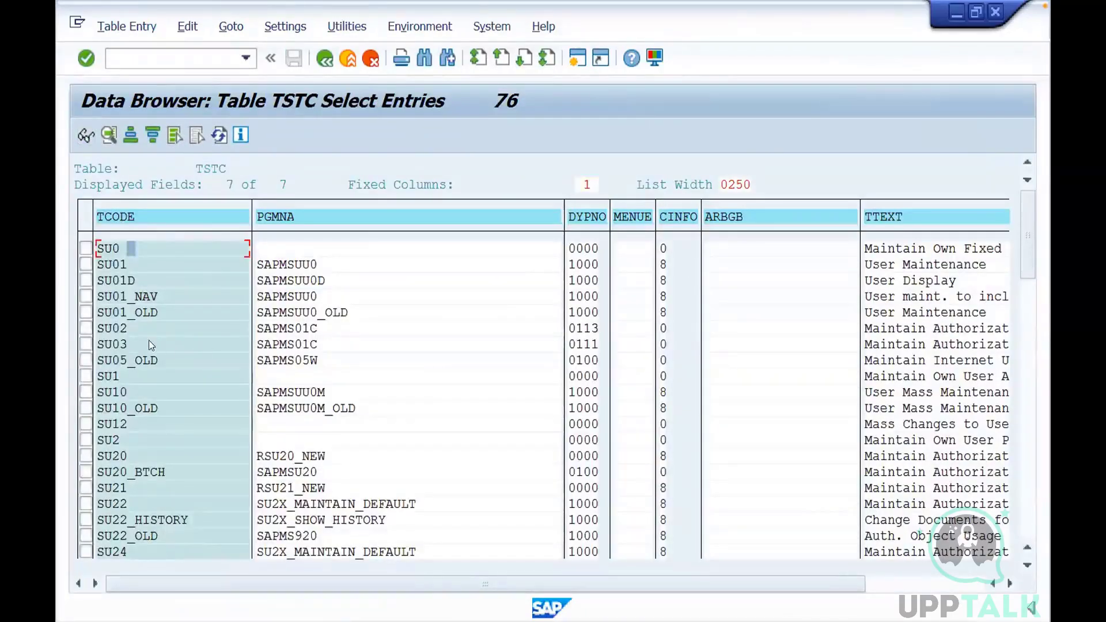
{"action": "key", "text": "Down"}
{"action": "left_click", "coordinate": [899, 282]}
{"action": "left_click", "coordinate": [136, 423]}
{"action": "left_click", "coordinate": [126, 458]}
{"action": "left_click", "coordinate": [125, 505]}
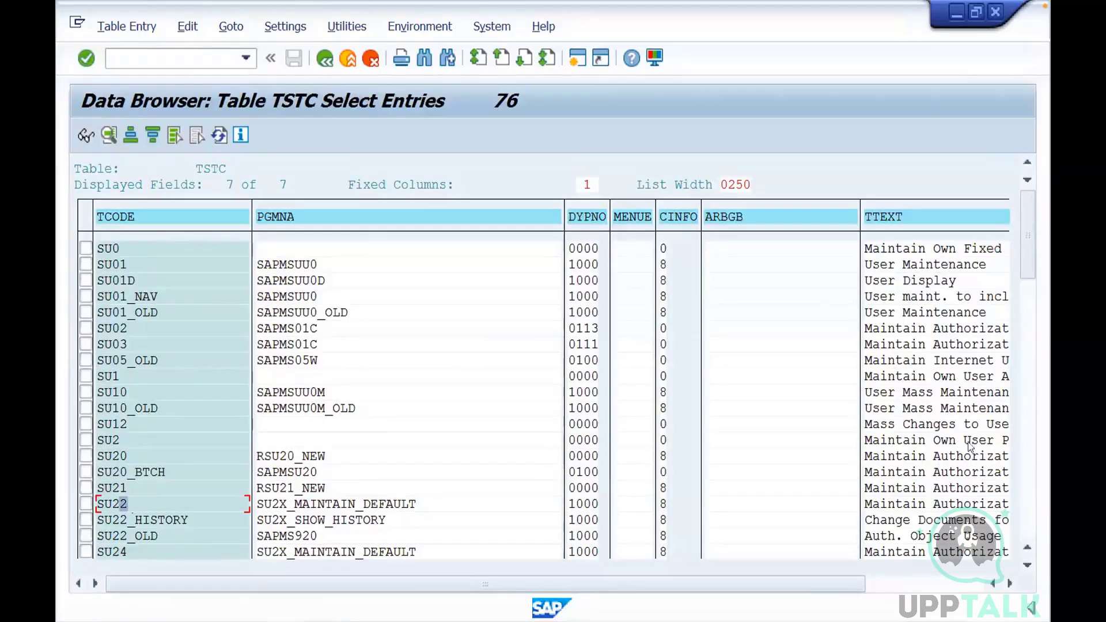
Return to the TSTC selection screen and display the number of entries matching SU*
{"action": "left_click", "coordinate": [326, 58]}
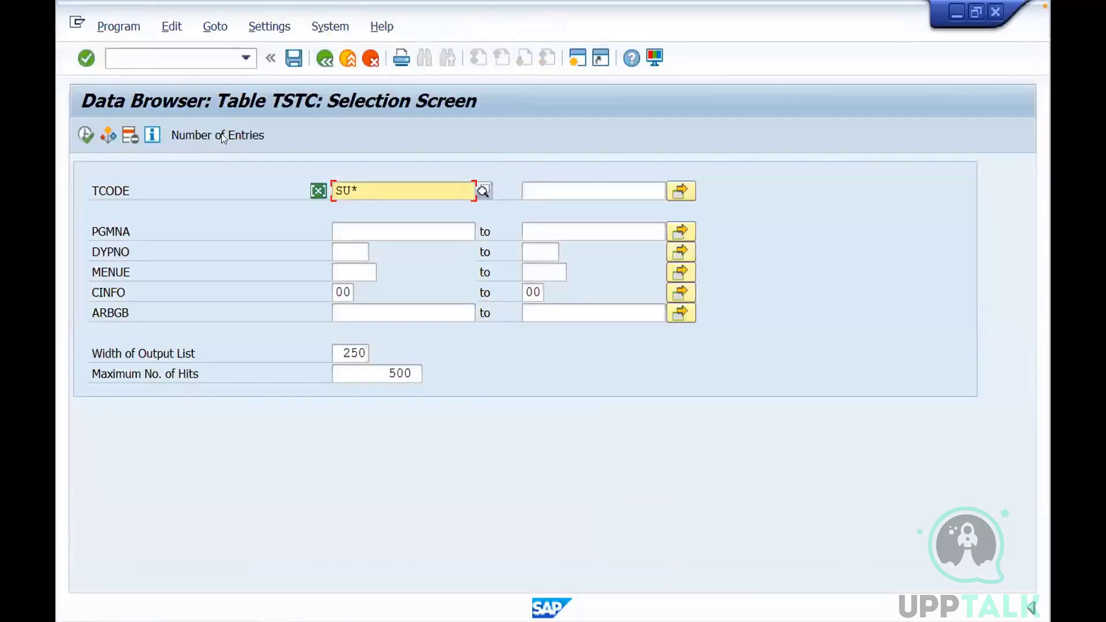
{"action": "left_click", "coordinate": [212, 135]}
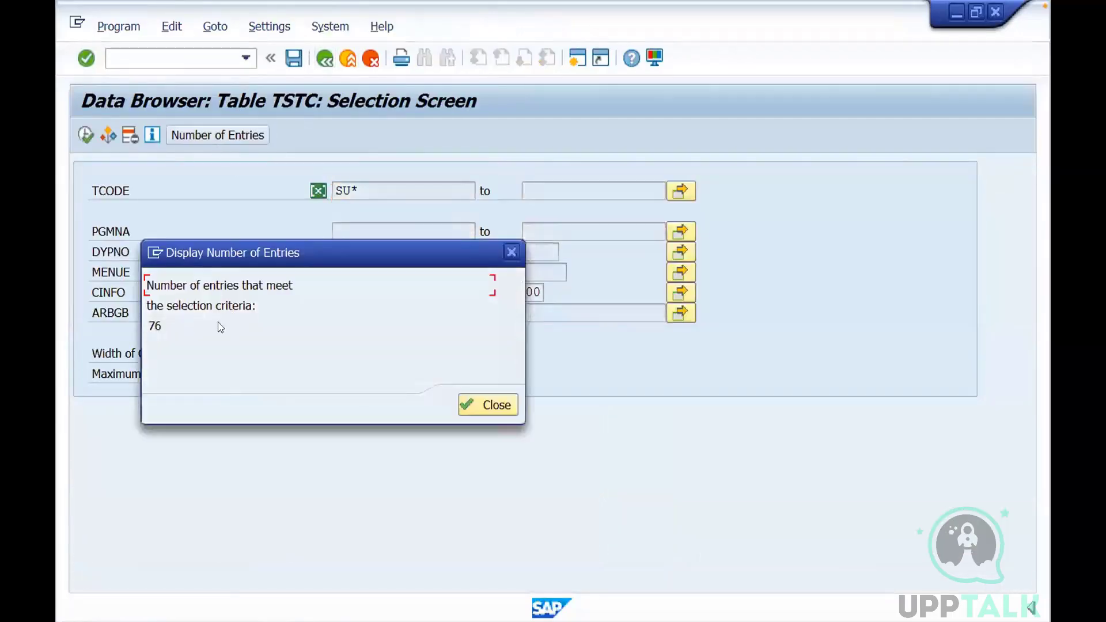
{"action": "left_click", "coordinate": [511, 253]}
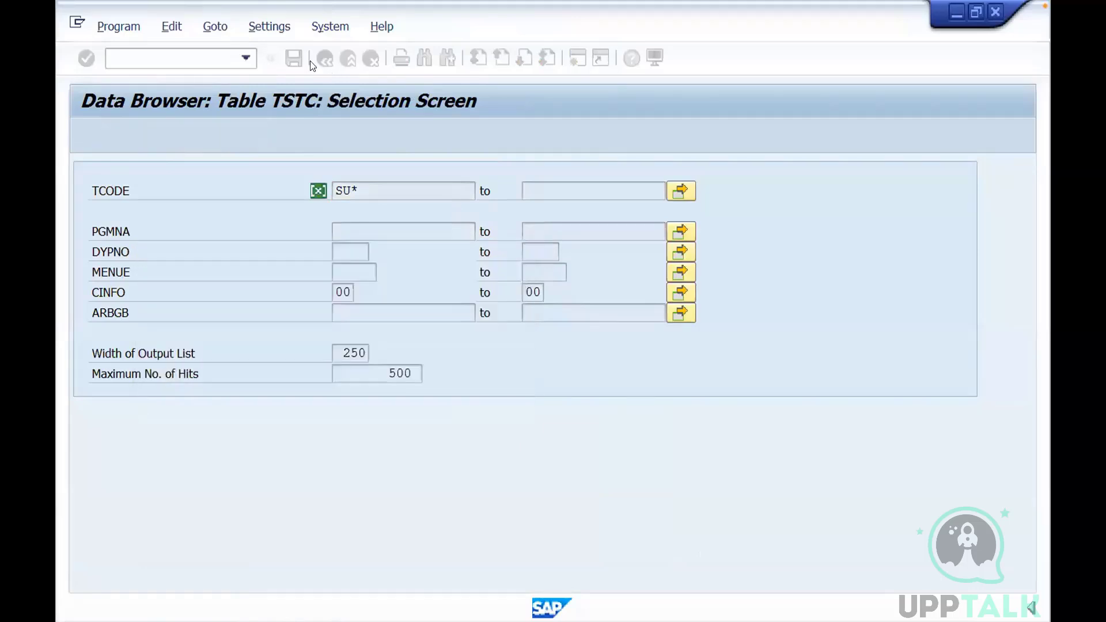
Reopen the TSTC selection screen without a TCODE filter and display the table's total number of entries
{"action": "left_click", "coordinate": [324, 60]}
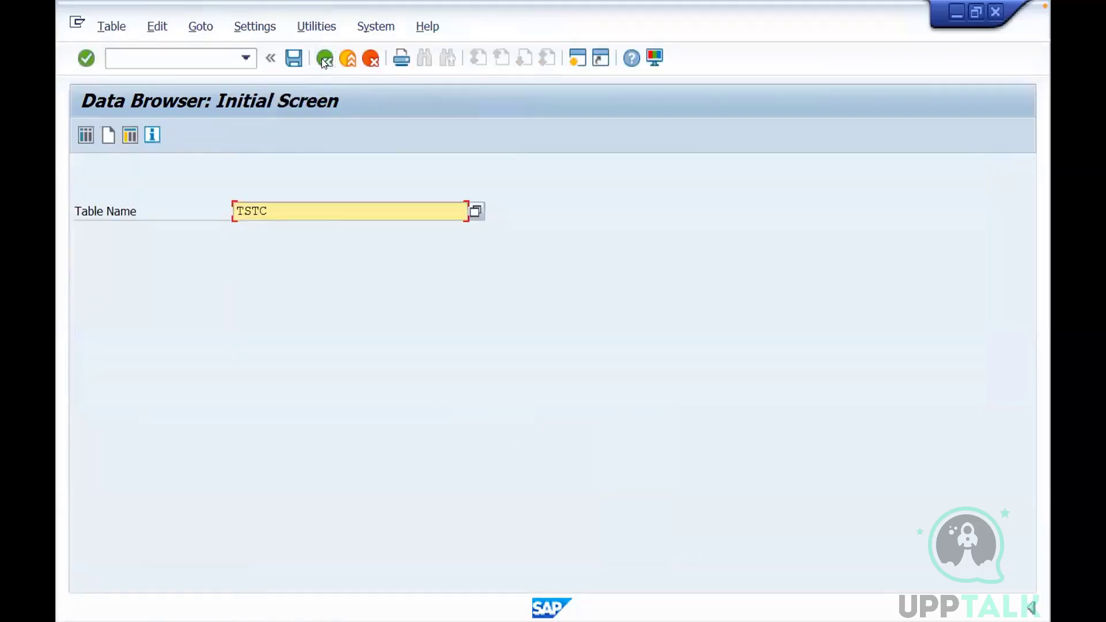
{"action": "left_click", "coordinate": [85, 135]}
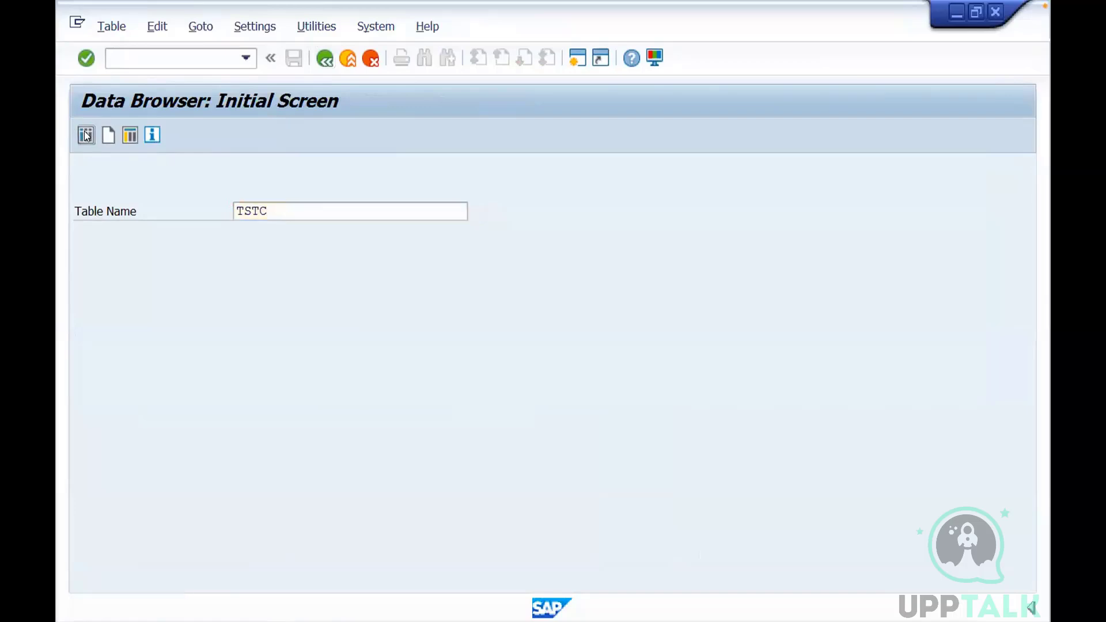
{"action": "left_click", "coordinate": [226, 139]}
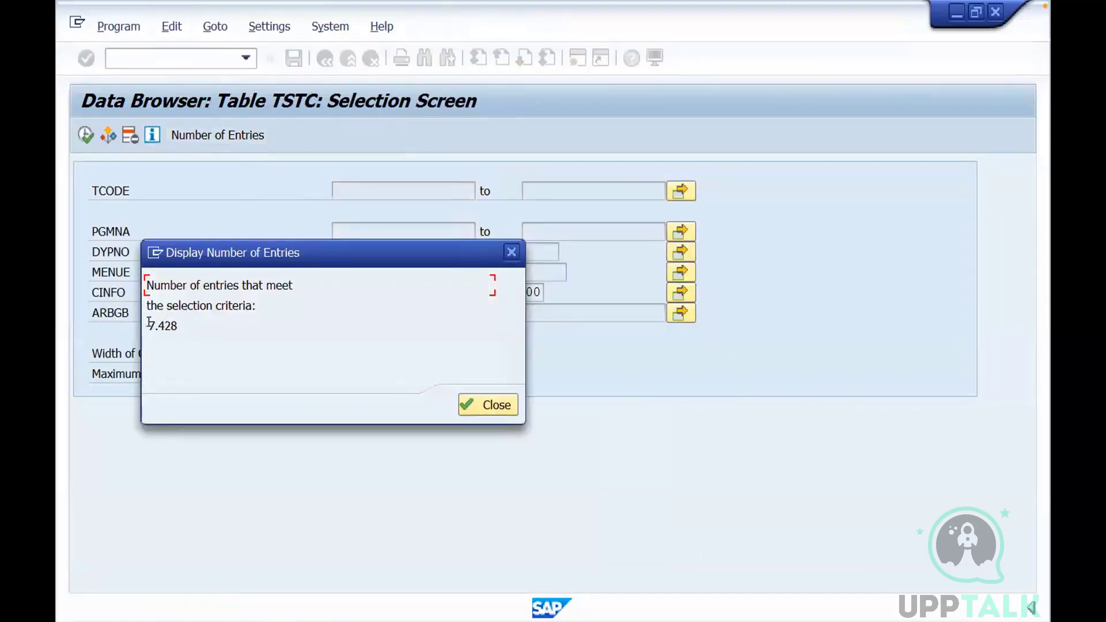
{"action": "left_click_drag", "start_coordinate": [149, 323], "coordinate": [178, 323]}
{"action": "left_click", "coordinate": [511, 252]}
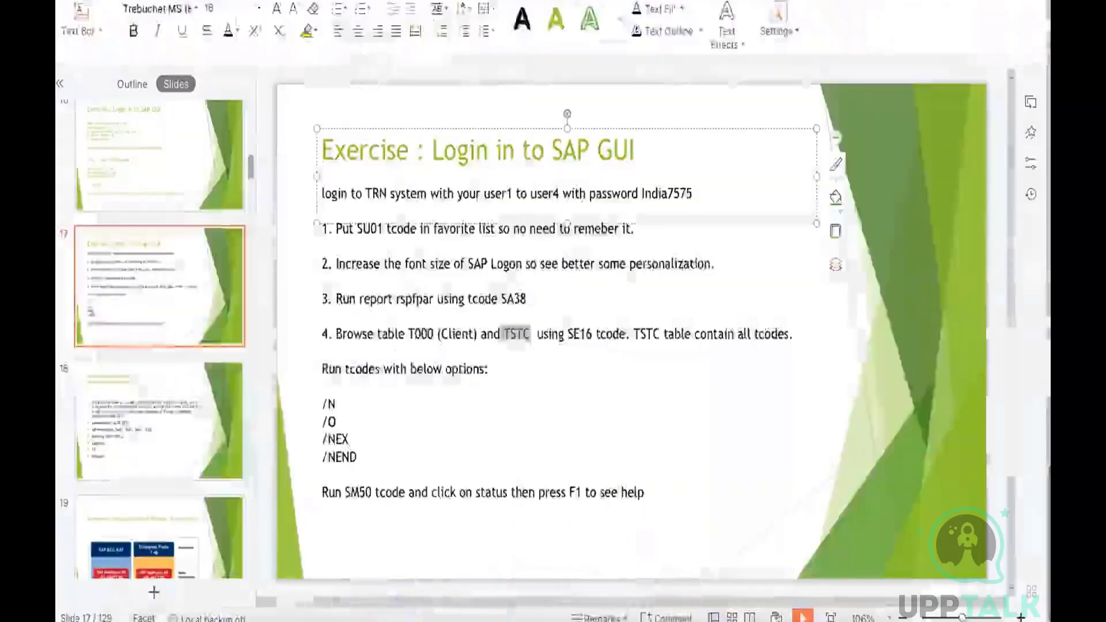
Add the note "( Exit )" after /NEX in the slide's list of tcode options and start a note beside /NEND
{"action": "double_click", "coordinate": [331, 404]}
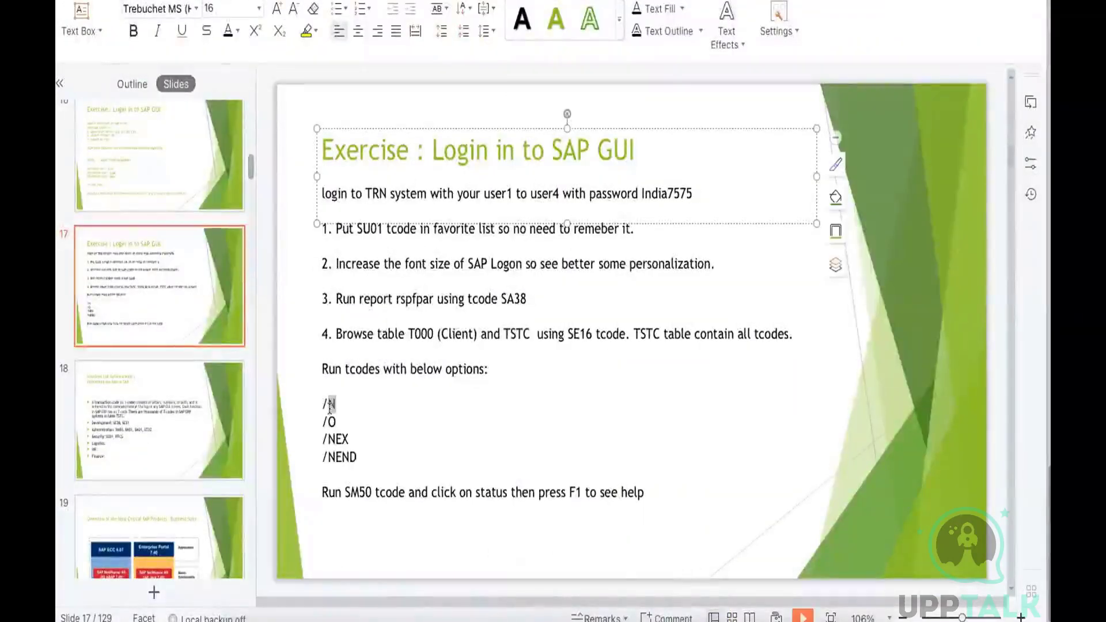
{"action": "left_click_drag", "start_coordinate": [327, 418], "coordinate": [334, 414]}
{"action": "left_click", "coordinate": [327, 402]}
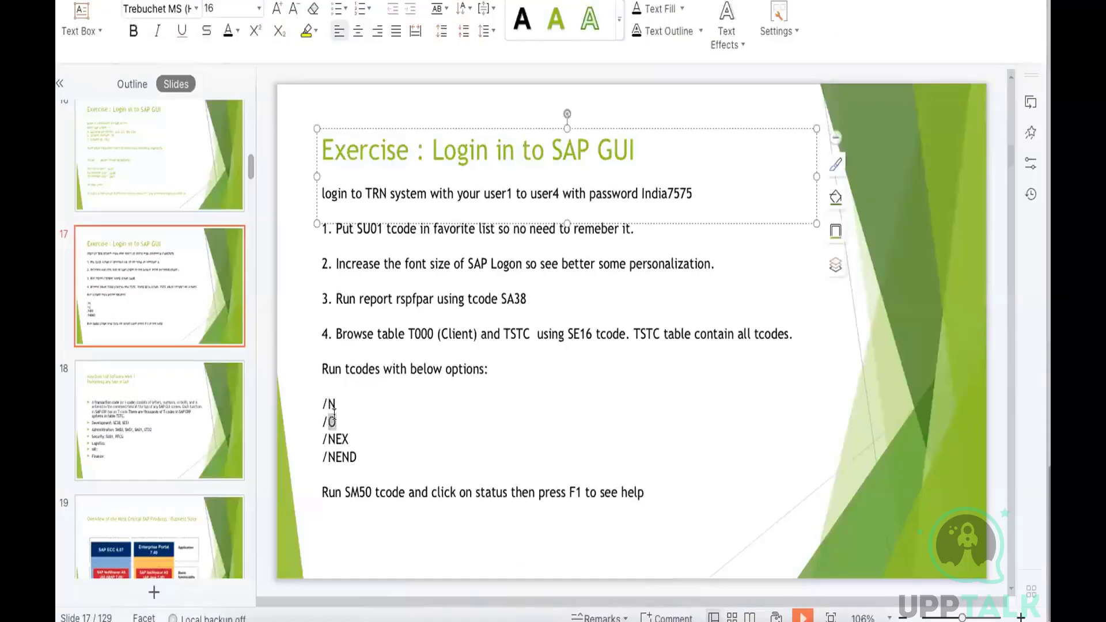
{"action": "left_click", "coordinate": [356, 437]}
{"action": "type", "text": "(Exit"}
{"action": "left_click", "coordinate": [368, 454]}
Switch to the Microsoft Remote Desktop session and run the /nend command in SAP GUI
{"action": "key", "text": "ctrl+Left"}
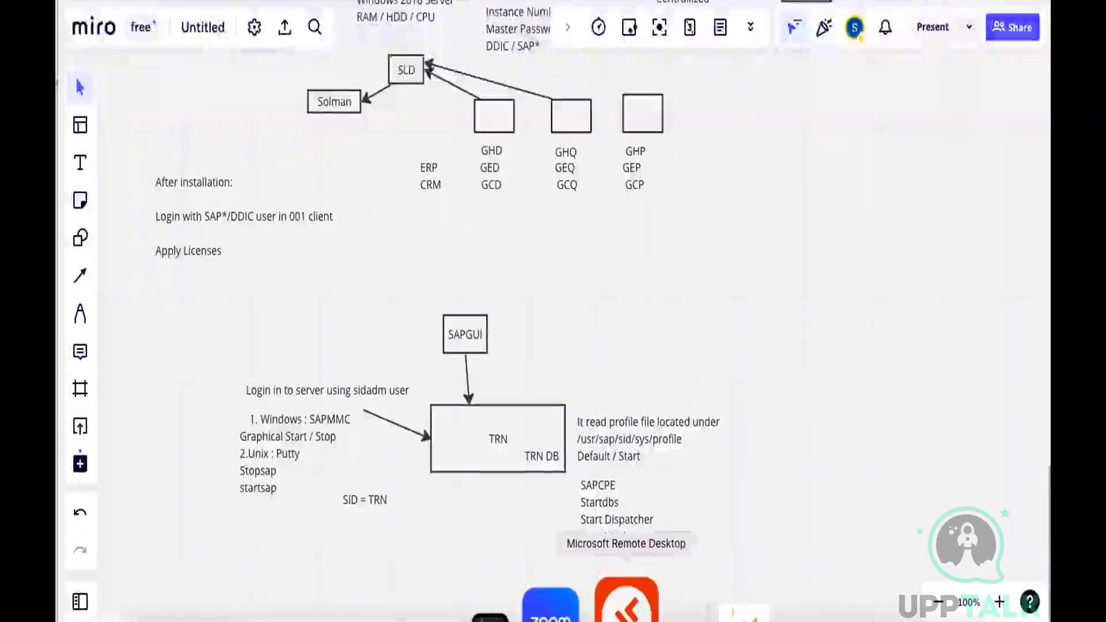
{"action": "left_click", "coordinate": [647, 605]}
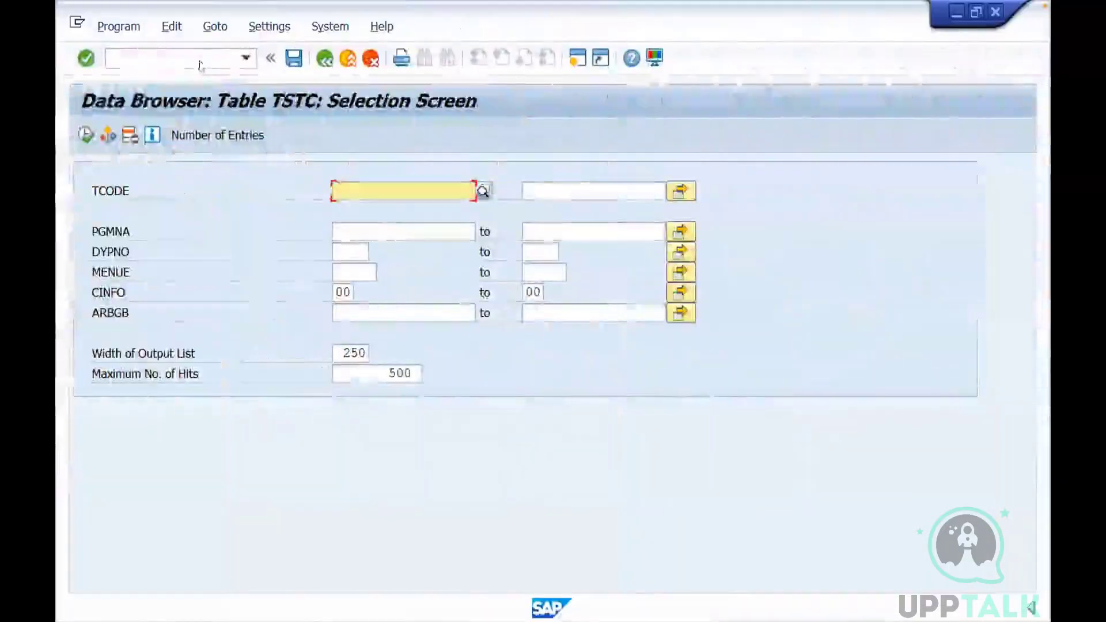
{"action": "left_click", "coordinate": [198, 59]}
{"action": "type", "text": "/n"}
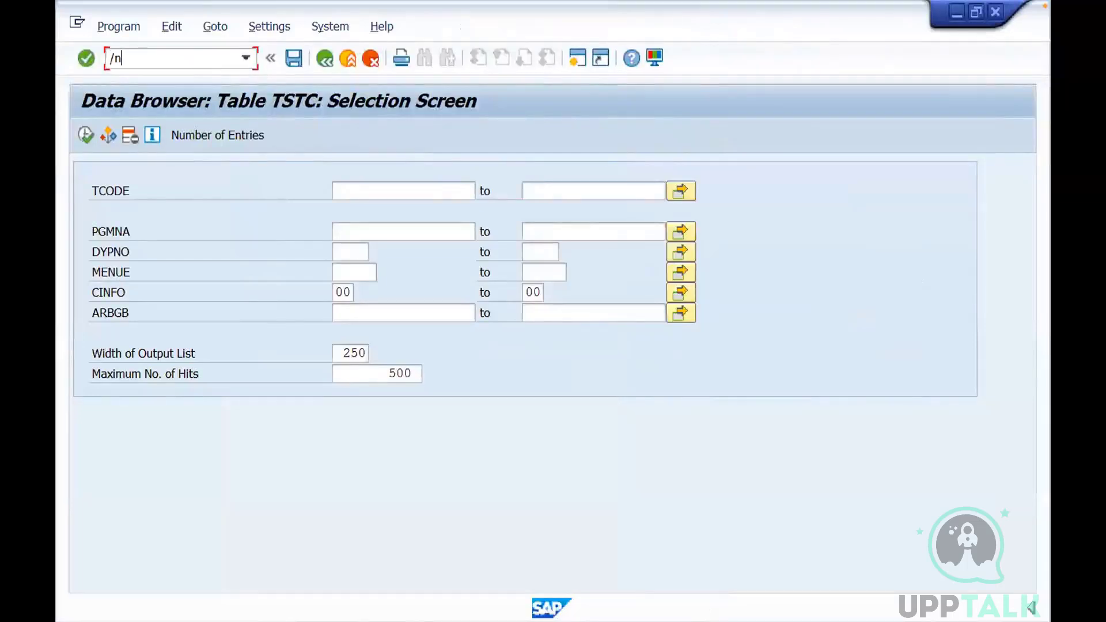
{"action": "type", "text": "end"}
{"action": "key", "text": "Return"}
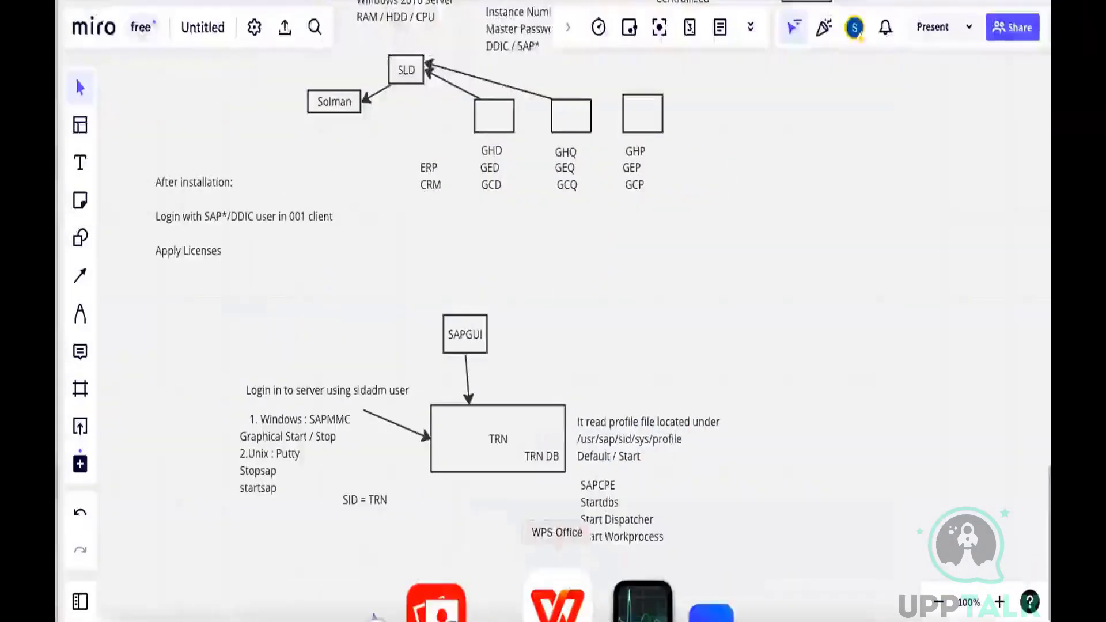
Switch back to WPS Office and complete the /NEND note on the slide as "( Exit with Confirmation message)"
{"action": "left_click", "coordinate": [558, 603]}
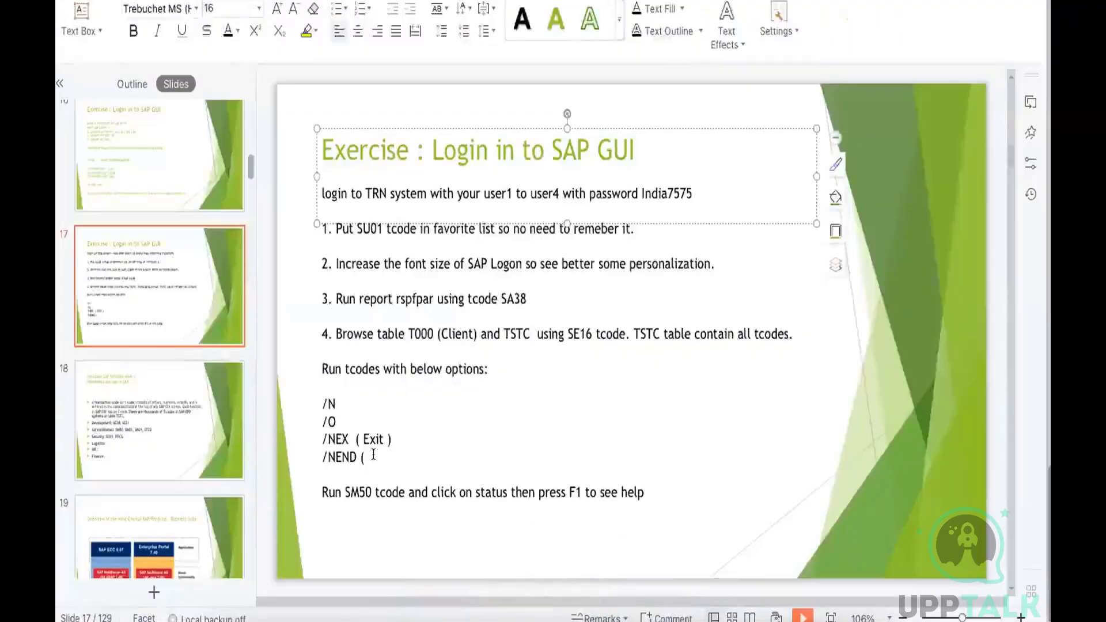
{"action": "left_click", "coordinate": [373, 456]}
{"action": "type", "text": "Exit with Confirma"}
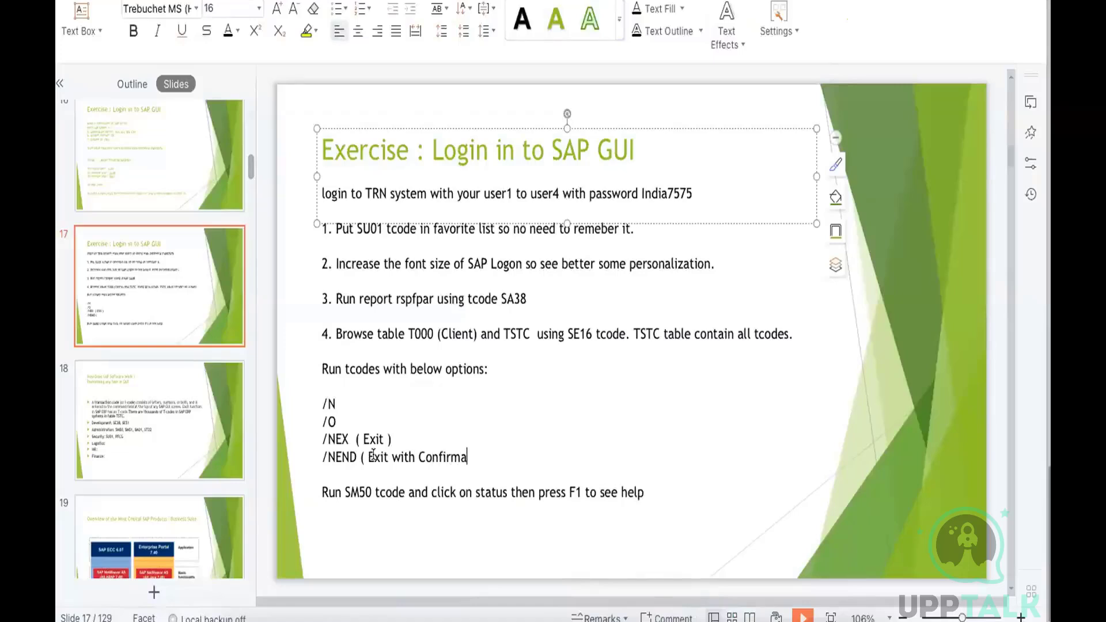
{"action": "type", "text": "tion aessage"}
{"action": "key", "text": "BackSpace"}
{"action": "key", "text": "BackSpace"}
{"action": "key", "text": "BackSpace"}
{"action": "key", "text": "BackSpace"}
{"action": "key", "text": "BackSpace"}
{"action": "key", "text": "BackSpace"}
{"action": "type", "text": "message"}
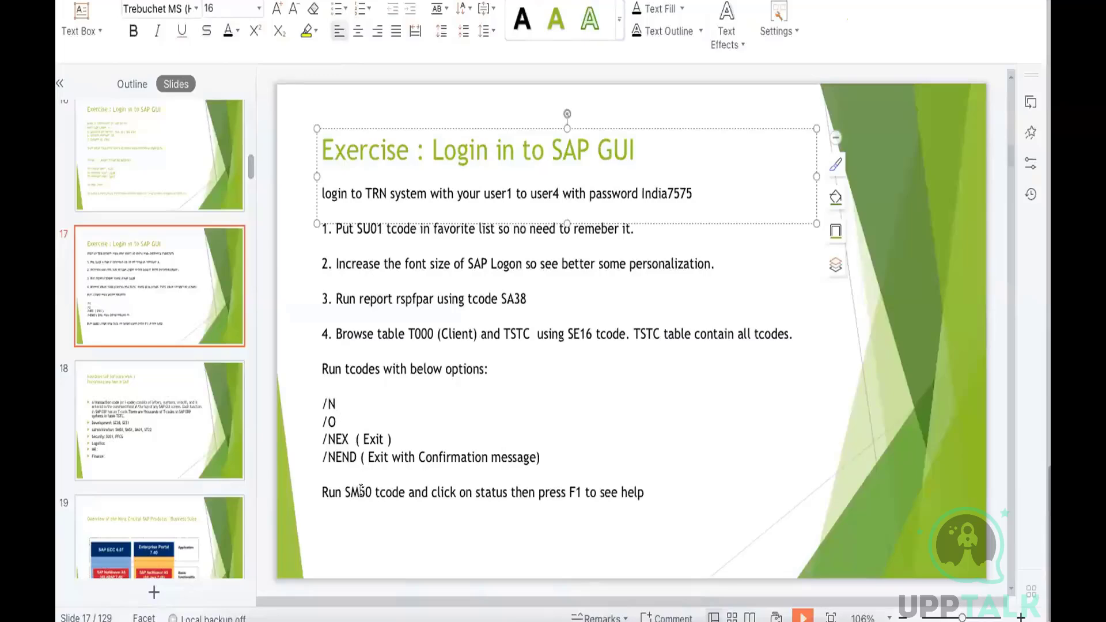
Switch to the Microsoft Remote Desktop session and decline logging off from SAP GUI
{"action": "key", "text": "super+Tab"}
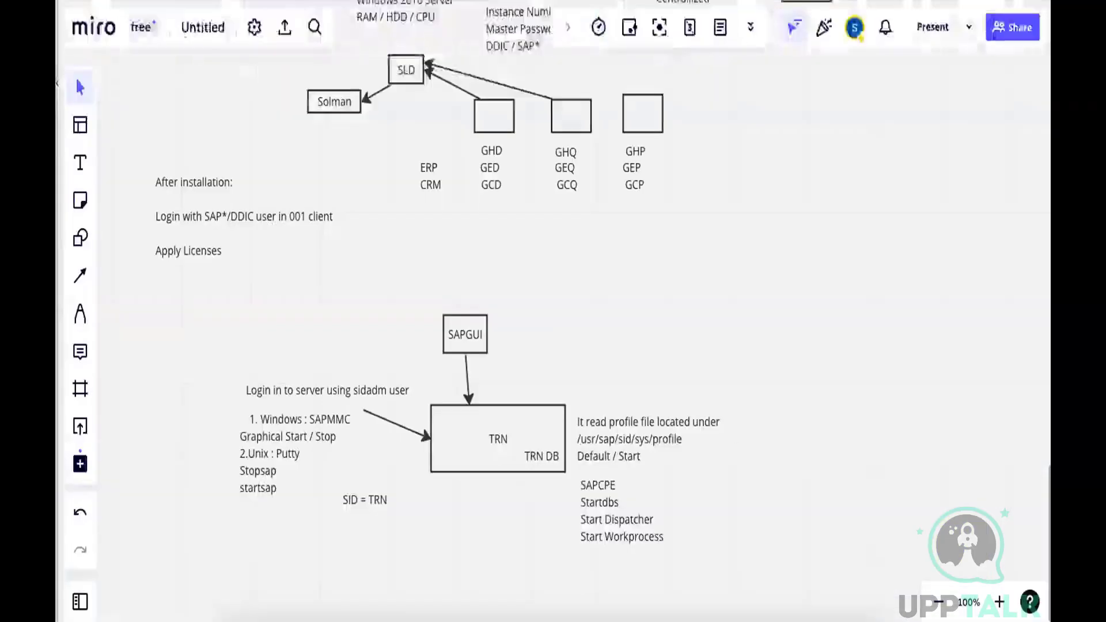
{"action": "left_click", "coordinate": [638, 605]}
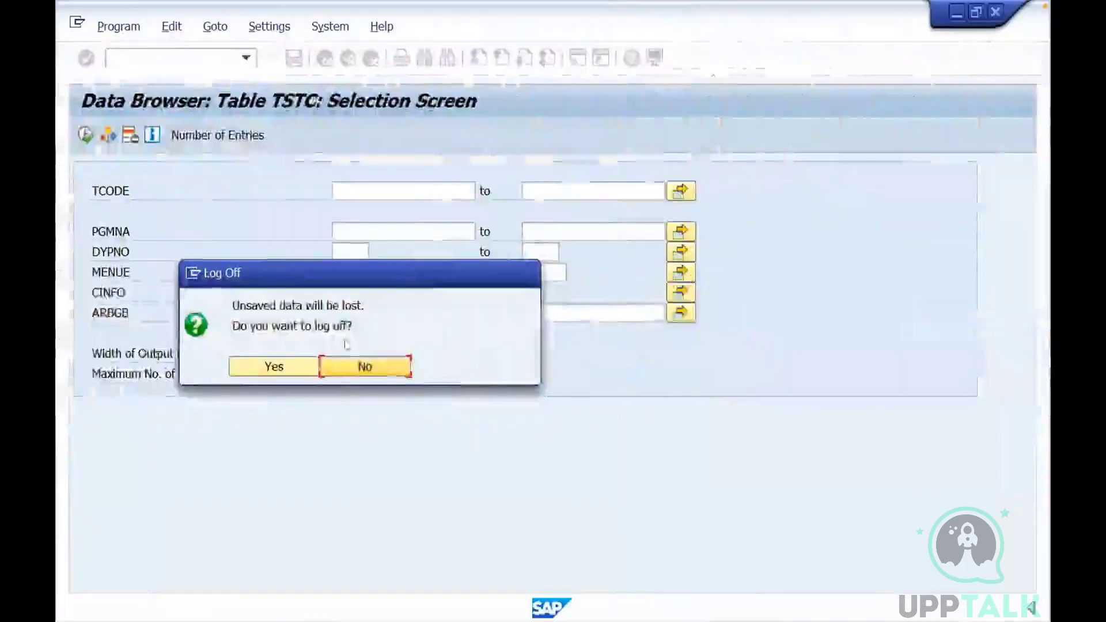
{"action": "left_click", "coordinate": [343, 366]}
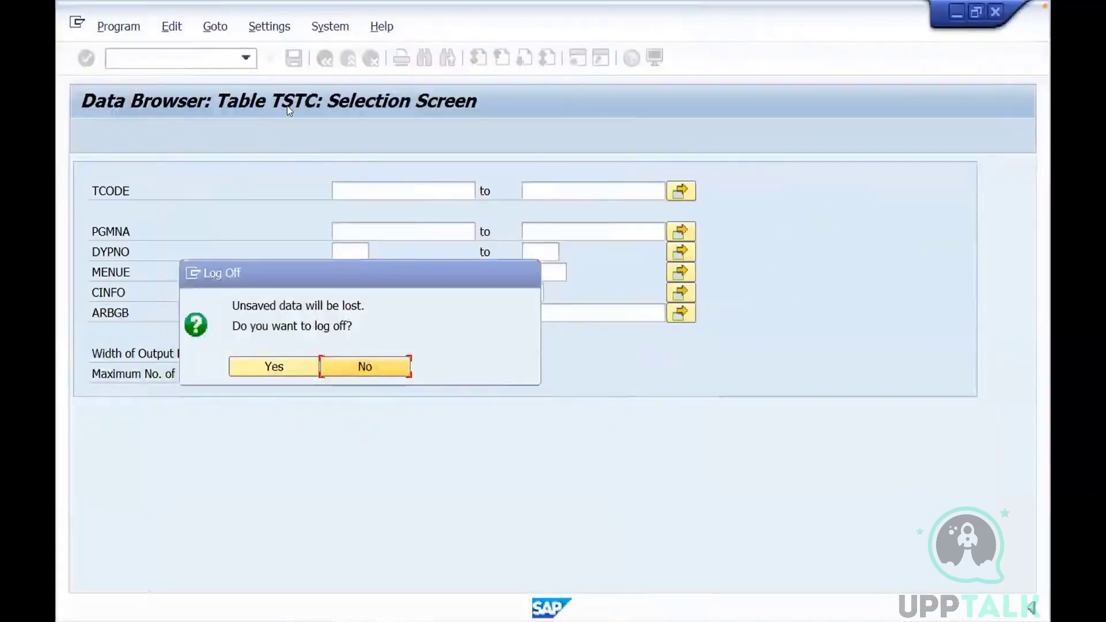
Open the work process overview by running /nsm50 from the TSTC selection screen
{"action": "left_click", "coordinate": [201, 57]}
{"action": "type", "text": "/nsm50"}
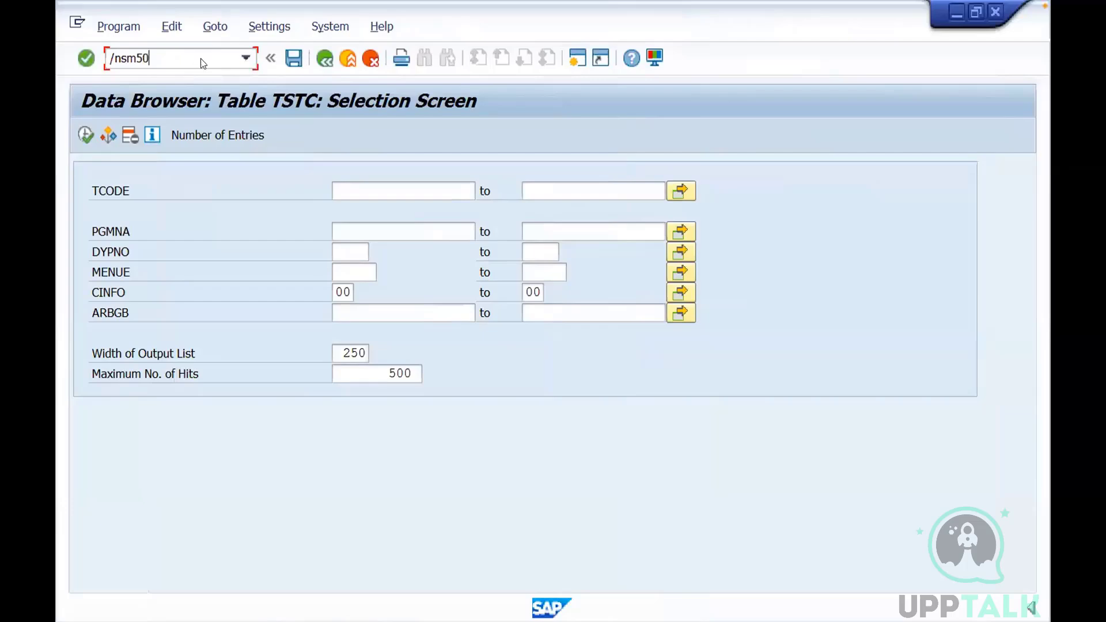
{"action": "key", "text": "Return"}
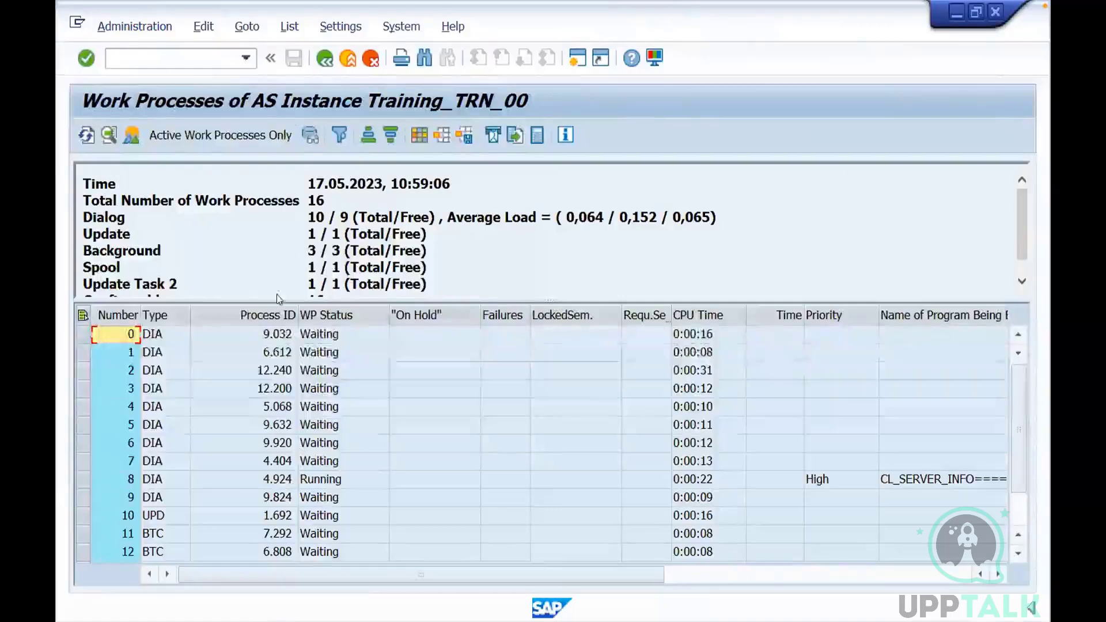
Display the F1 help for the WP Status column and shift the help window slightly upward
{"action": "left_click", "coordinate": [344, 314]}
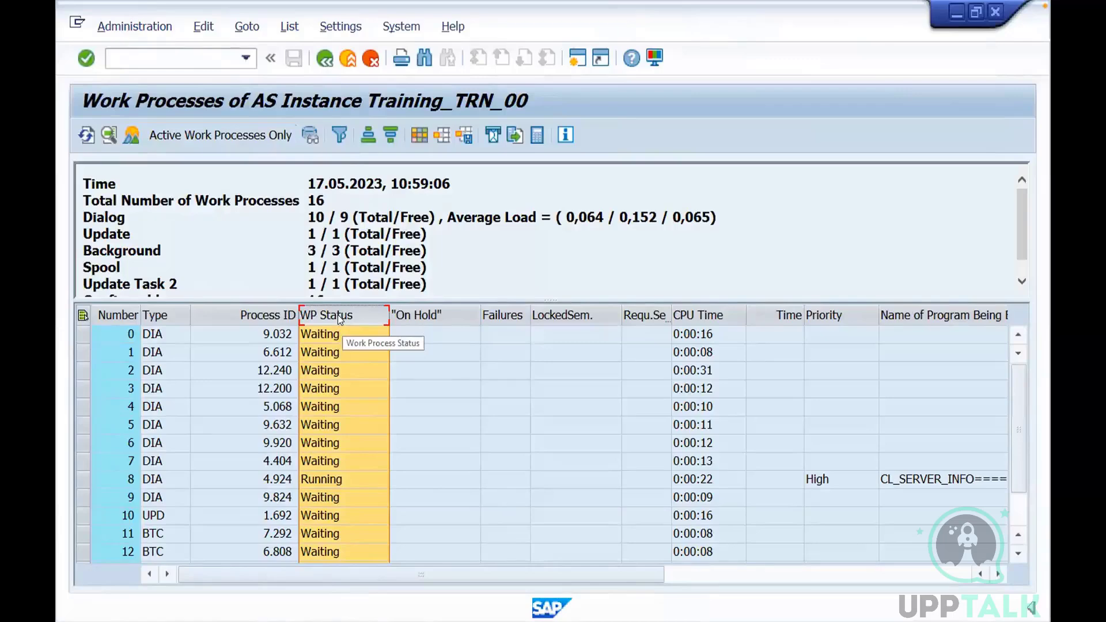
{"action": "key", "text": "F1"}
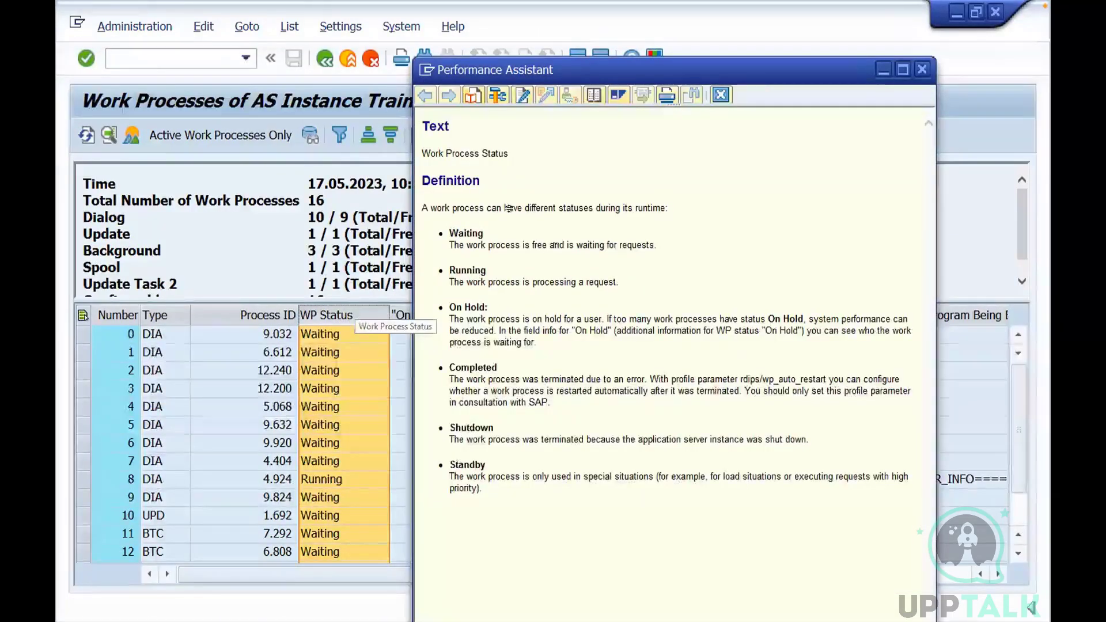
{"action": "left_click_drag", "start_coordinate": [604, 66], "coordinate": [608, 46]}
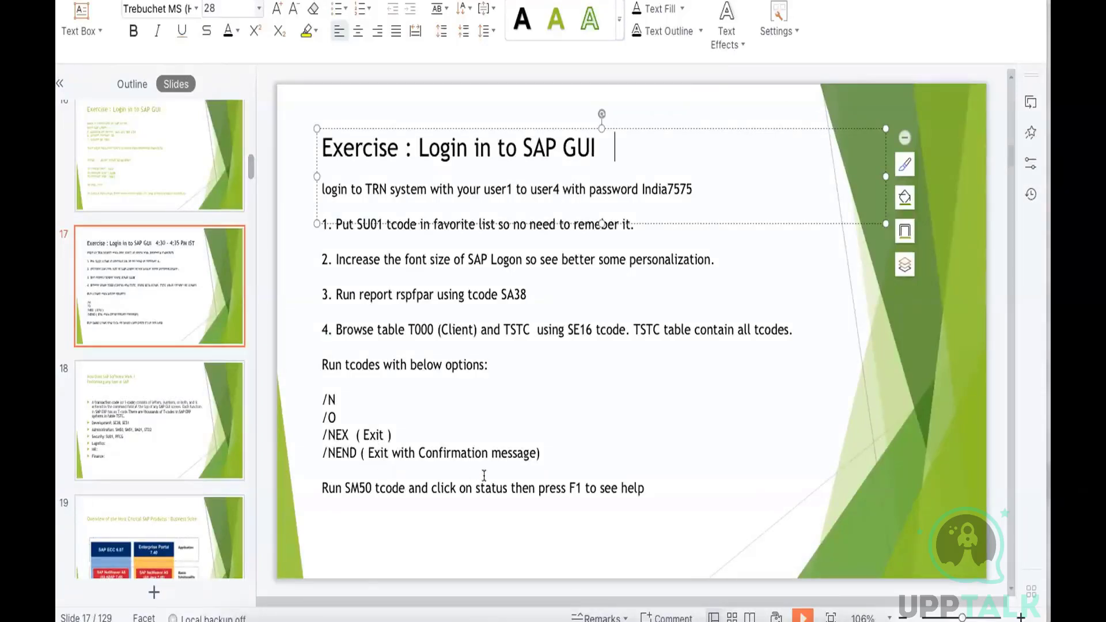
Switch to WPS Office and insert the word "function" before F1 in the slide's SM50 instruction
{"action": "left_click", "coordinate": [567, 489]}
{"action": "type", "text": "function"}
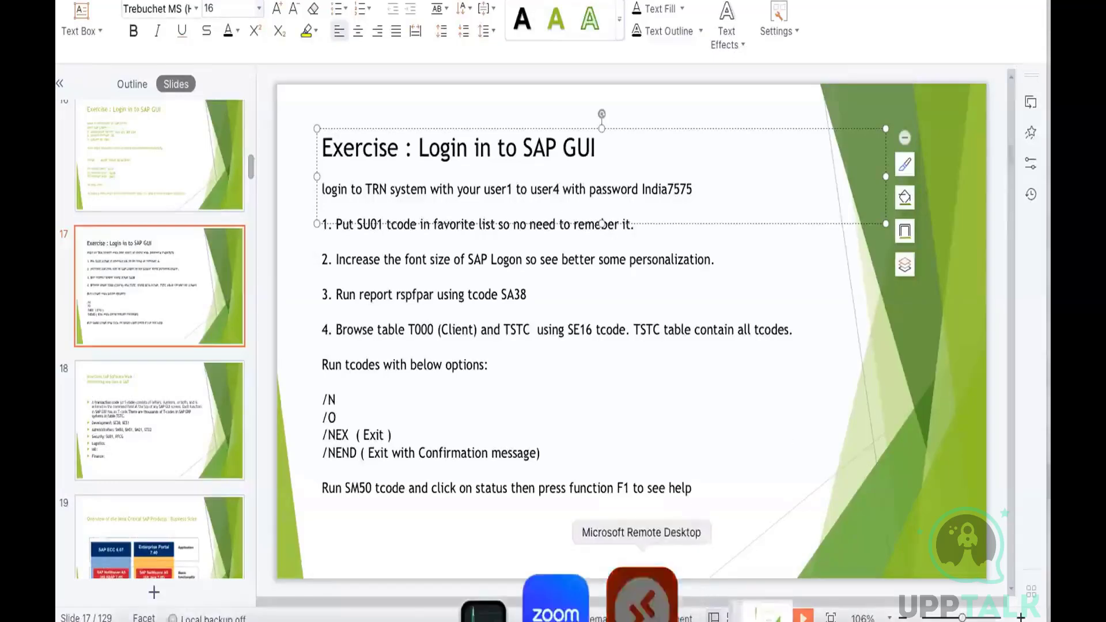
Switch back to the Microsoft Remote Desktop session and open ABAP program execution with /nsa38
{"action": "left_click", "coordinate": [643, 603]}
{"action": "left_click", "coordinate": [643, 602]}
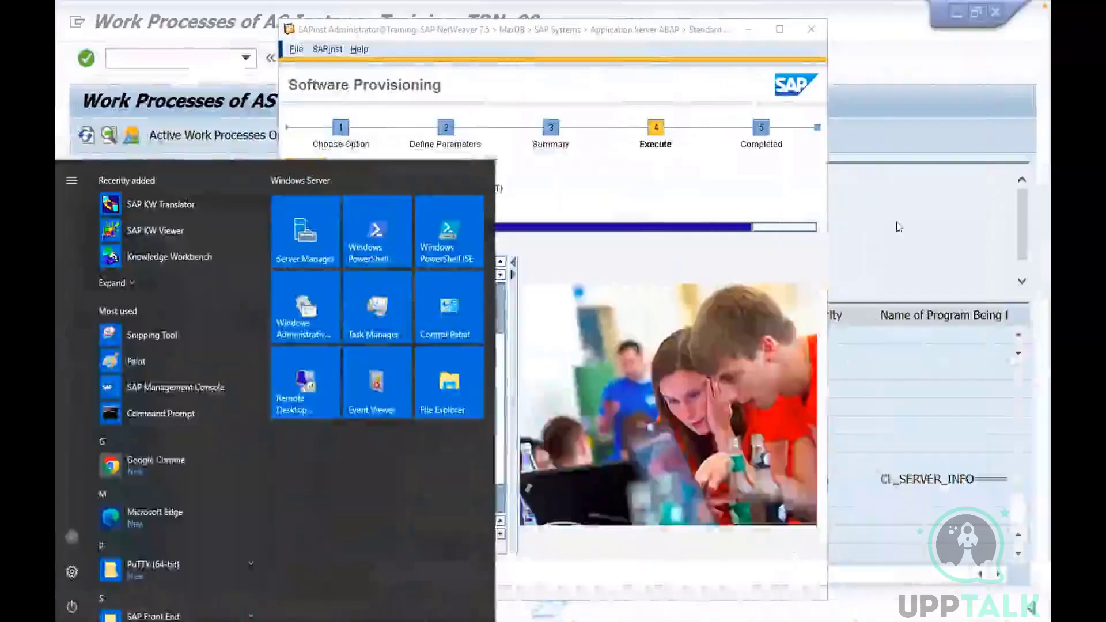
{"action": "left_click", "coordinate": [174, 56]}
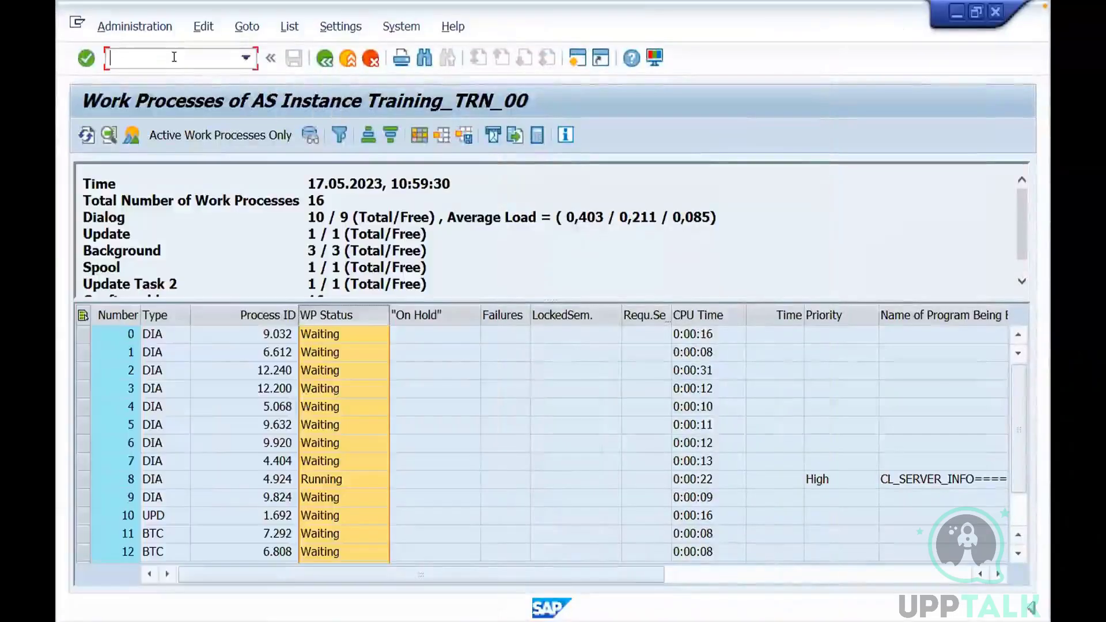
{"action": "type", "text": "/n"}
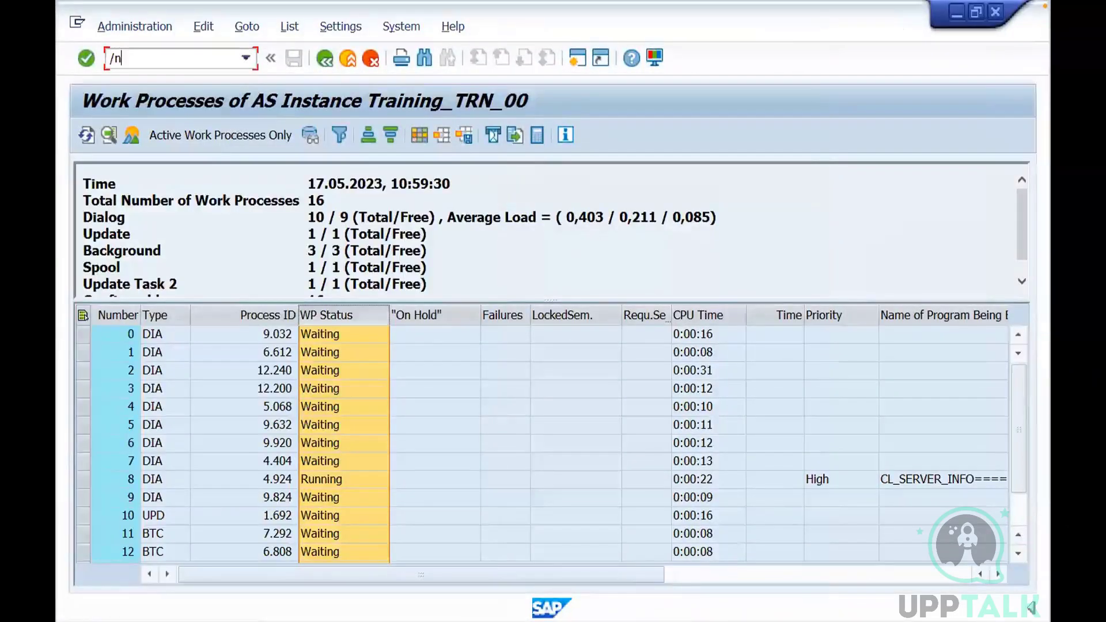
{"action": "type", "text": "sa38"}
{"action": "key", "text": "Return"}
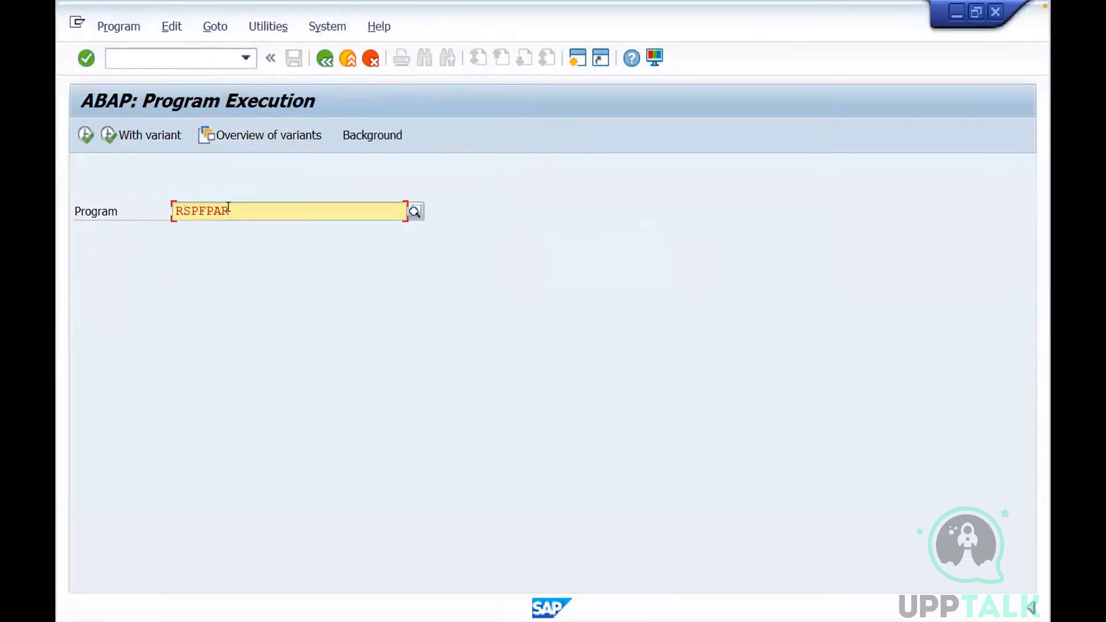
Re-enter the program name gradually from RSp to RSpfpar and choose RSPFPAR, Display Profile Parameter, from the suggestions
{"action": "left_click_drag", "start_coordinate": [229, 208], "coordinate": [173, 208]}
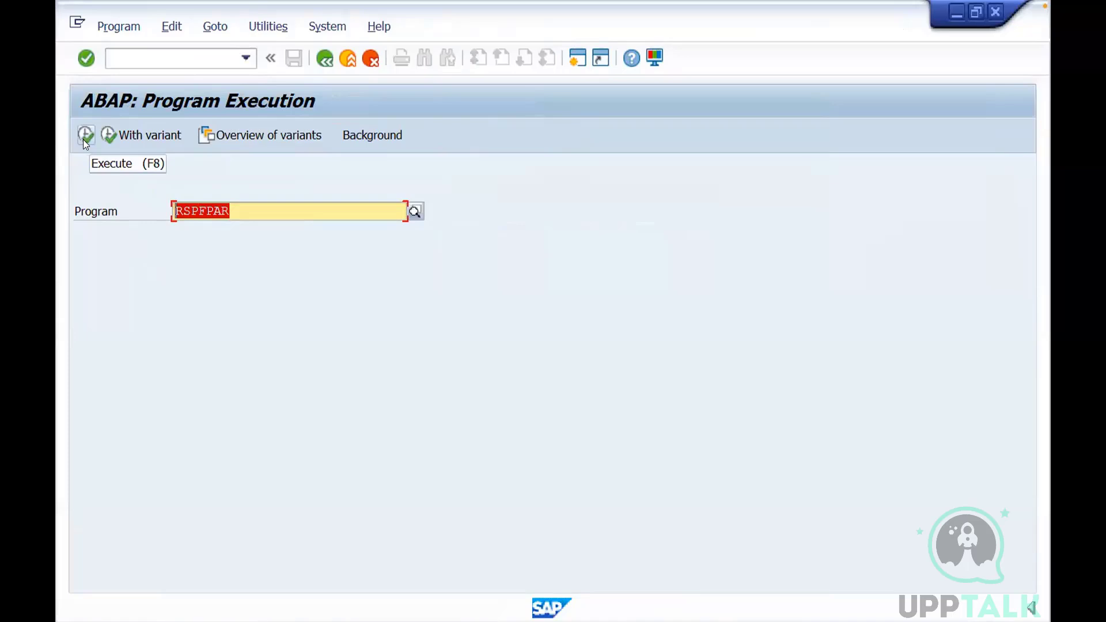
{"action": "left_click", "coordinate": [242, 210]}
{"action": "key", "text": "BackSpace"}
{"action": "key", "text": "BackSpace"}
{"action": "key", "text": "BackSpace"}
{"action": "key", "text": "BackSpace"}
{"action": "key", "text": "BackSpace"}
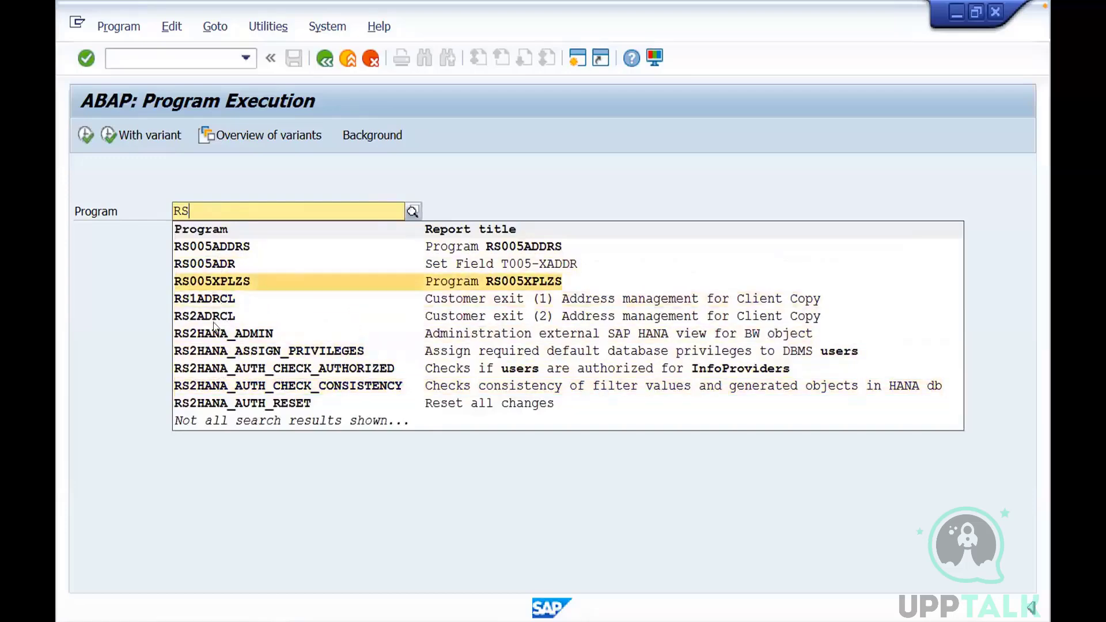
{"action": "type", "text": "p"}
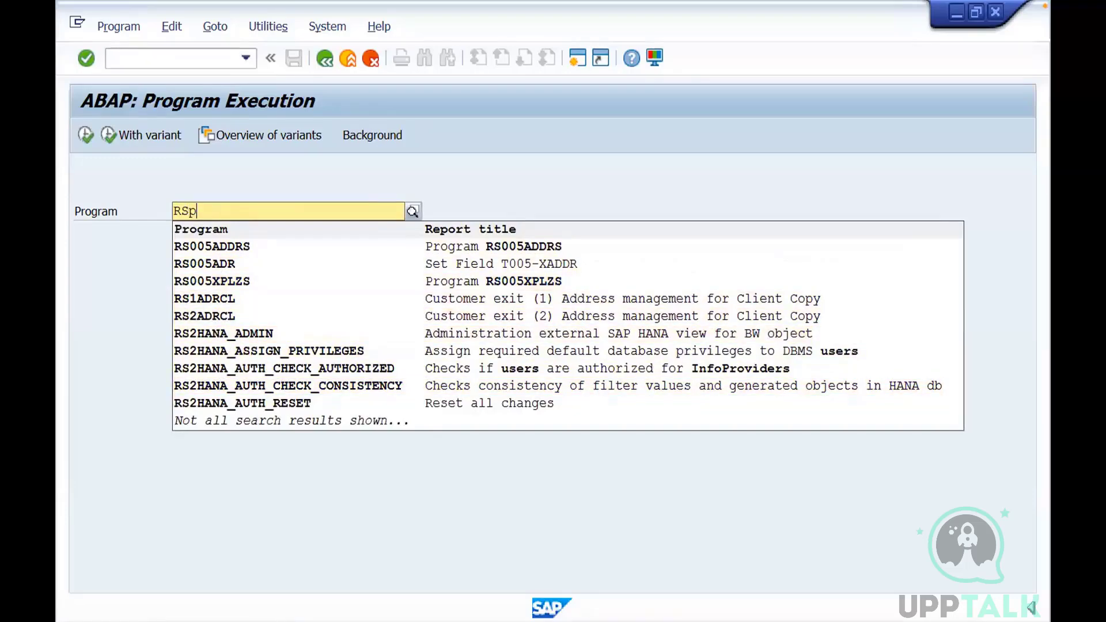
{"action": "type", "text": "f"}
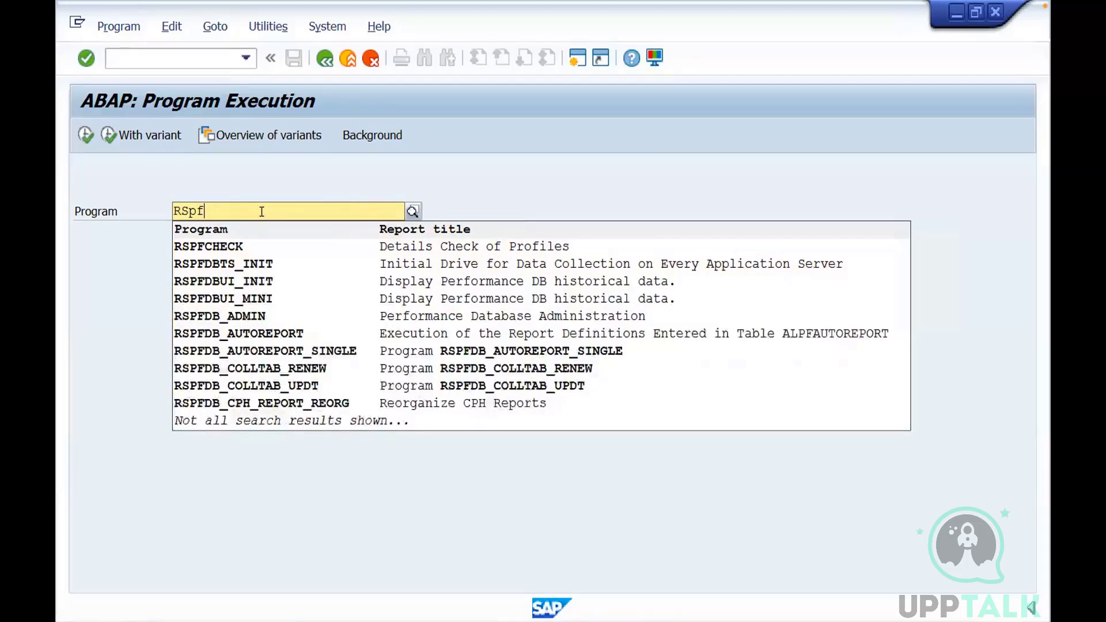
{"action": "type", "text": "par"}
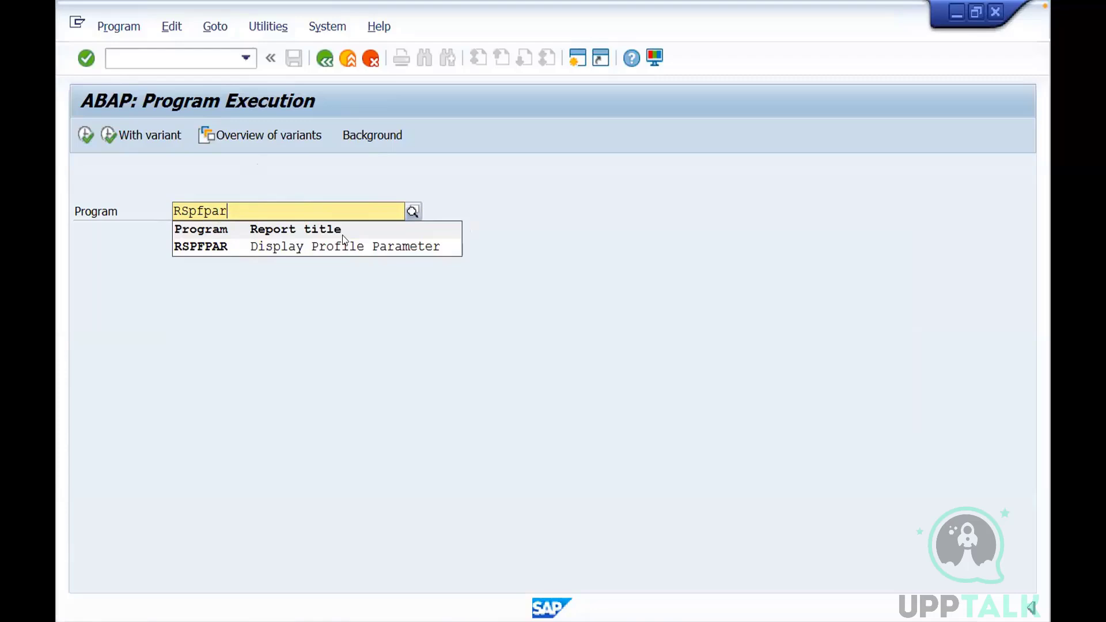
{"action": "key", "text": "Down"}
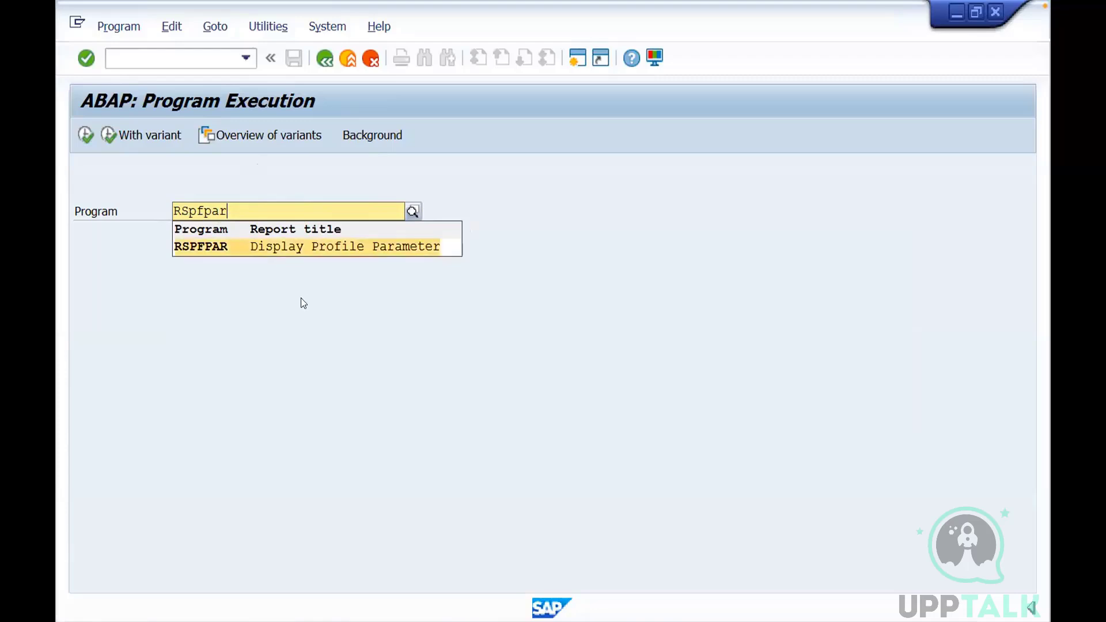
{"action": "left_click", "coordinate": [222, 247]}
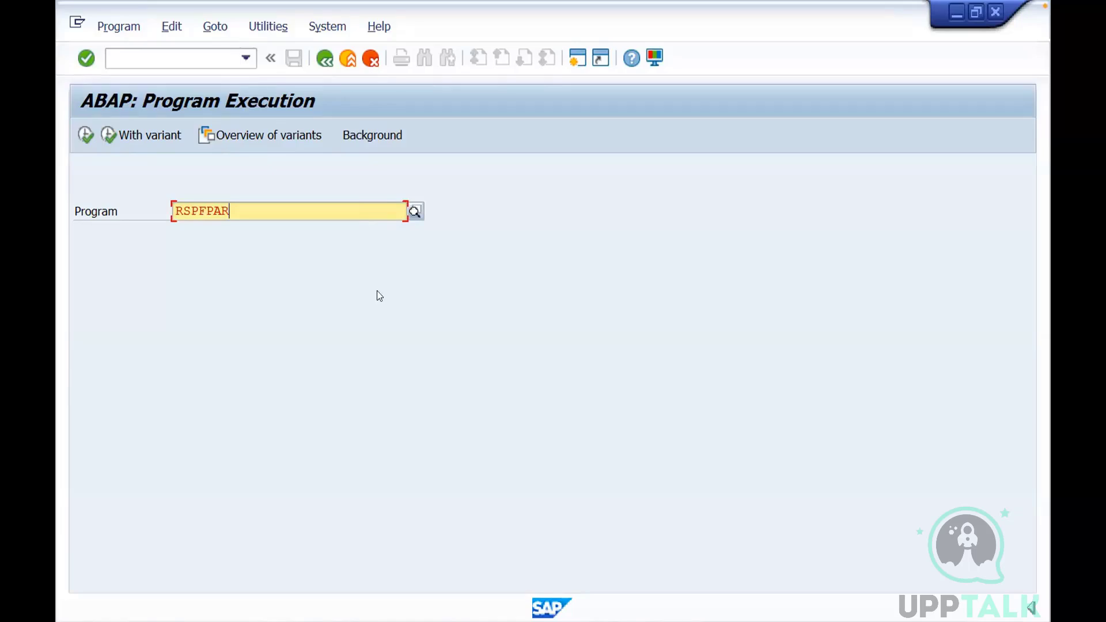
Search for programs starting with Rsusr in place of RSPFPAR, then clear the program name
{"action": "left_click", "coordinate": [267, 211]}
{"action": "key", "text": "BackSpace"}
{"action": "key", "text": "BackSpace"}
{"action": "key", "text": "BackSpace"}
{"action": "key", "text": "BackSpace"}
{"action": "key", "text": "BackSpace"}
{"action": "key", "text": "BackSpace"}
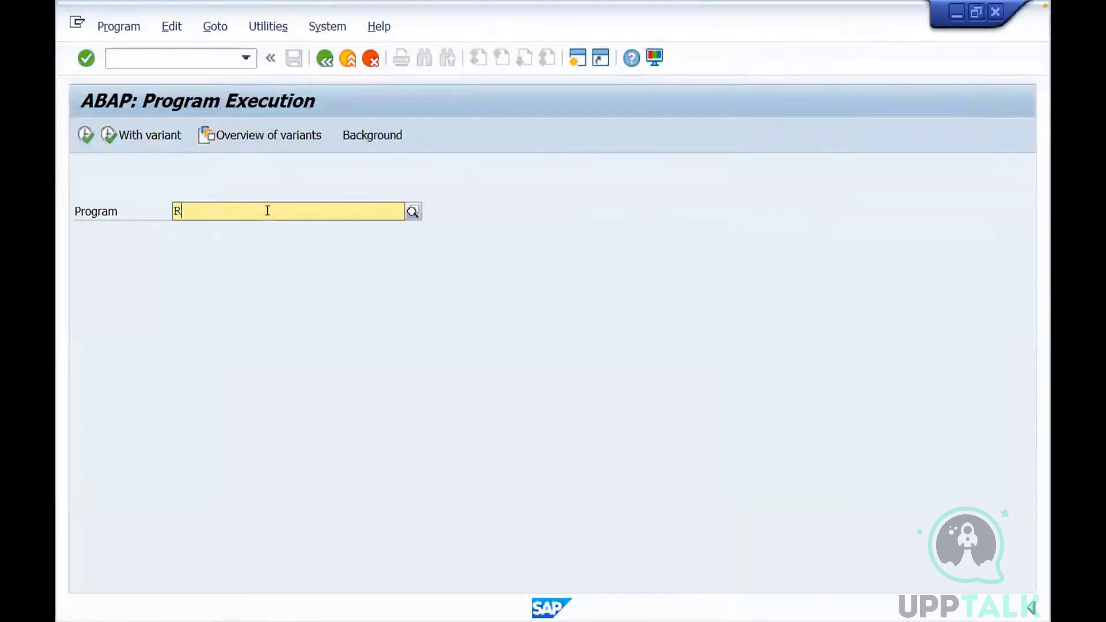
{"action": "type", "text": "s"}
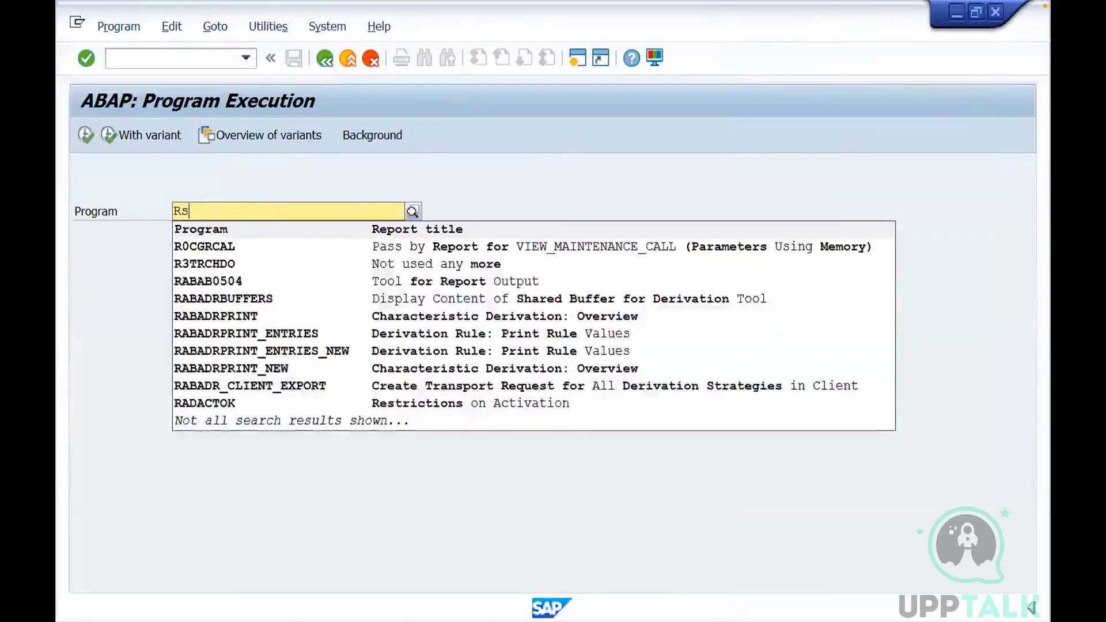
{"action": "type", "text": "usr"}
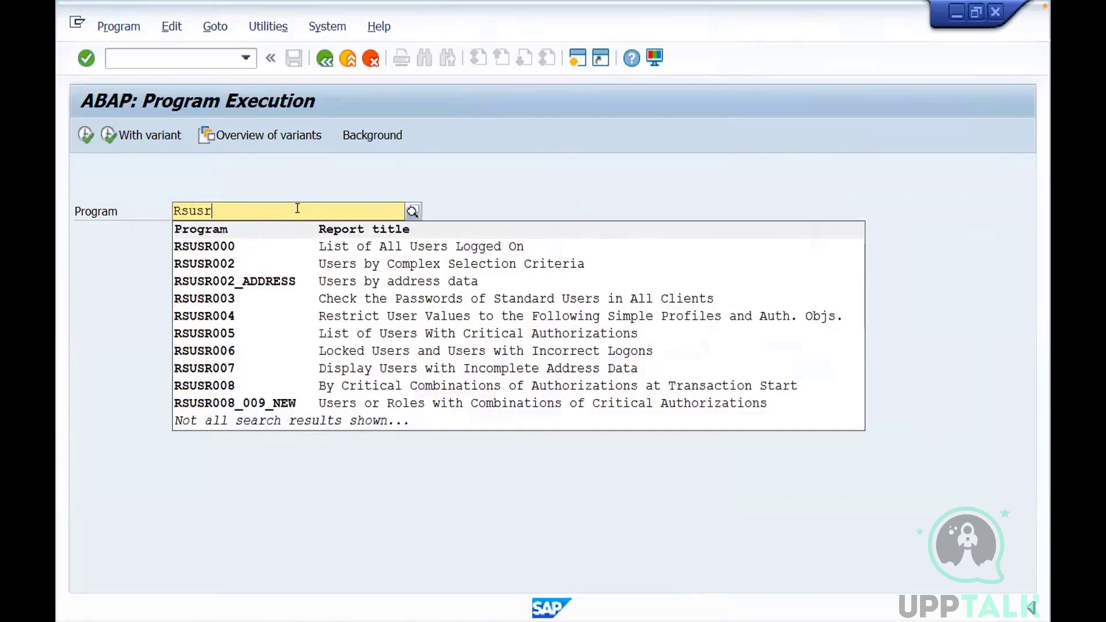
{"action": "key", "text": "BackSpace"}
{"action": "key", "text": "BackSpace"}
{"action": "key", "text": "BackSpace"}
{"action": "key", "text": "BackSpace"}
{"action": "key", "text": "BackSpace"}
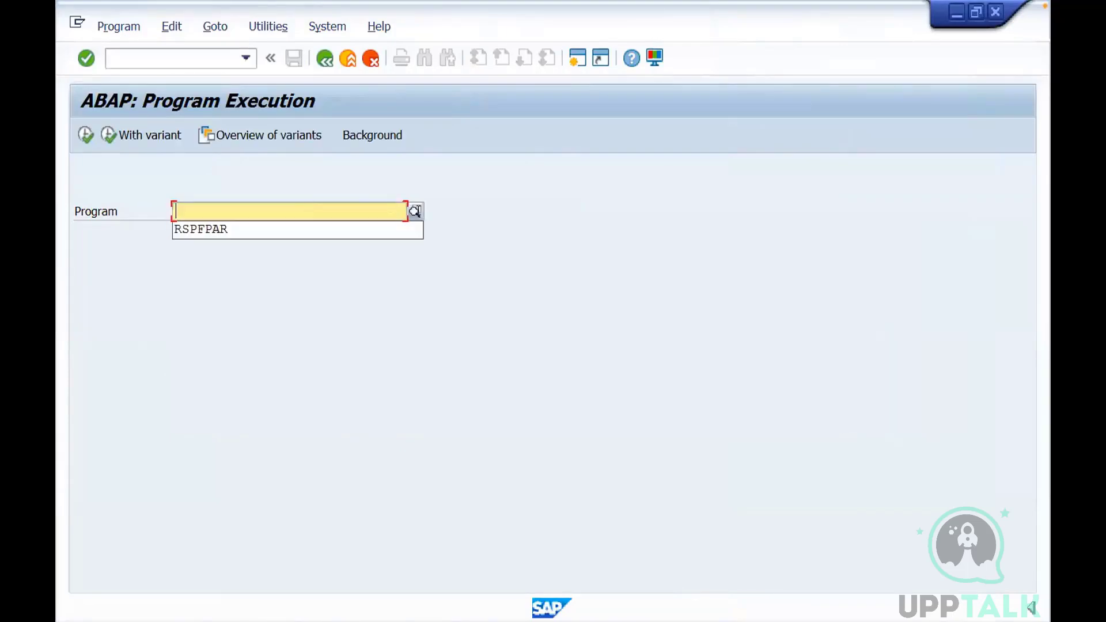
Open the search help for program names, browse the list of programs and report titles, and close it
{"action": "left_click", "coordinate": [414, 212]}
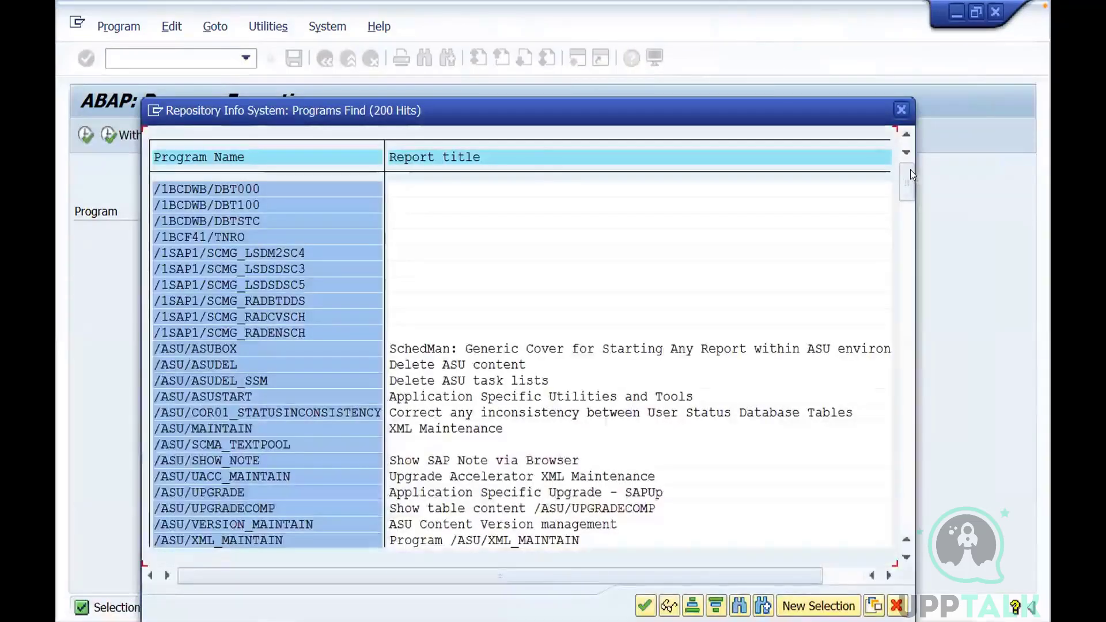
{"action": "left_click", "coordinate": [906, 220]}
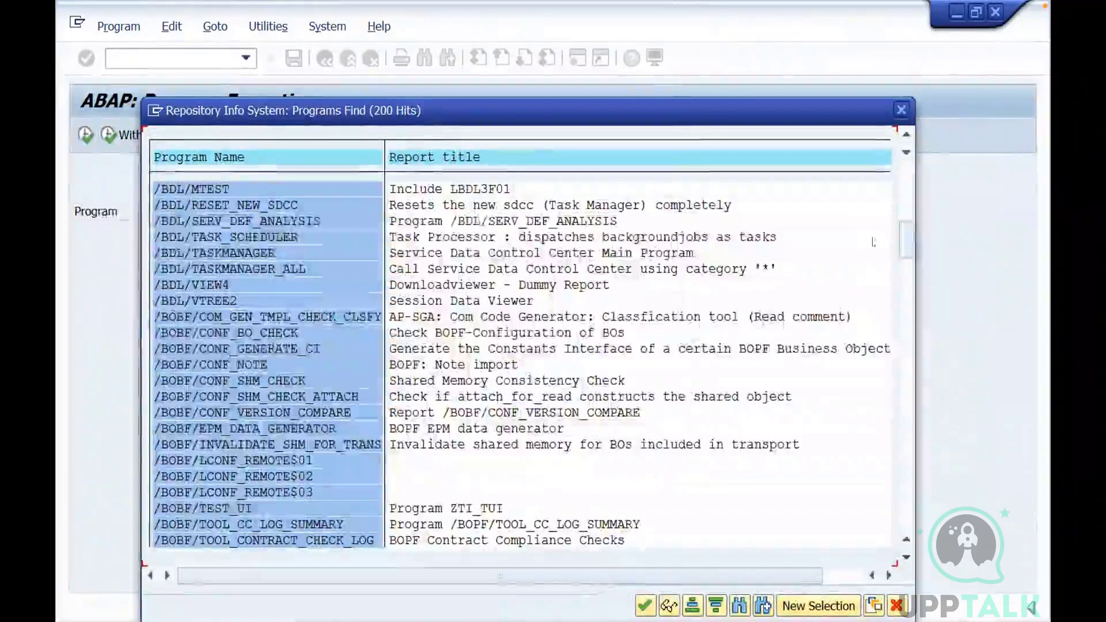
{"action": "left_click_drag", "start_coordinate": [906, 324], "coordinate": [906, 435]}
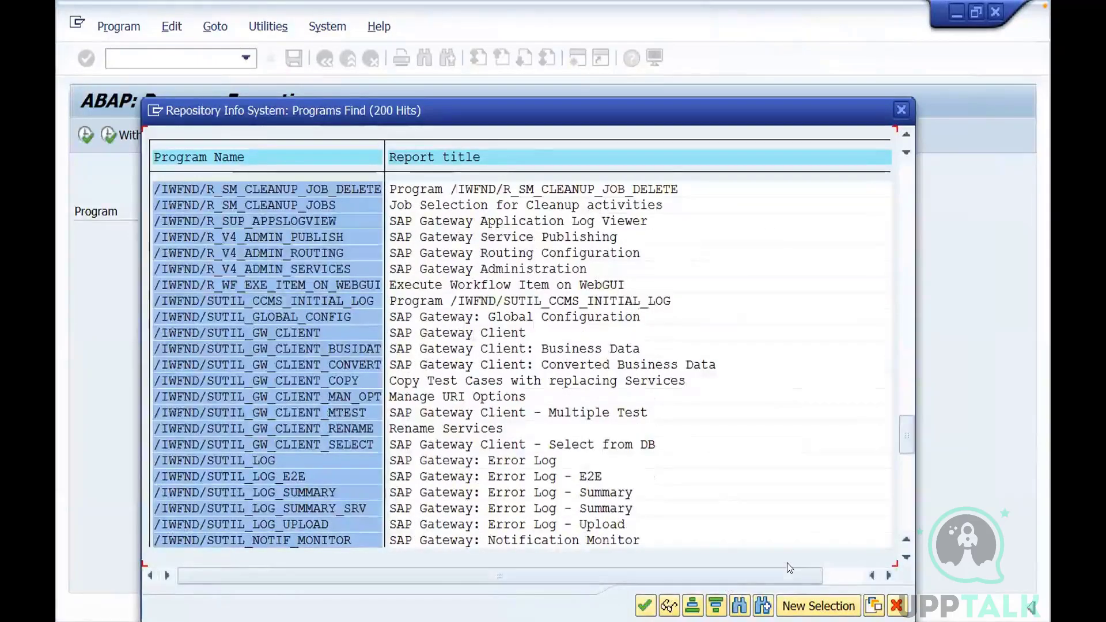
{"action": "left_click", "coordinate": [903, 108]}
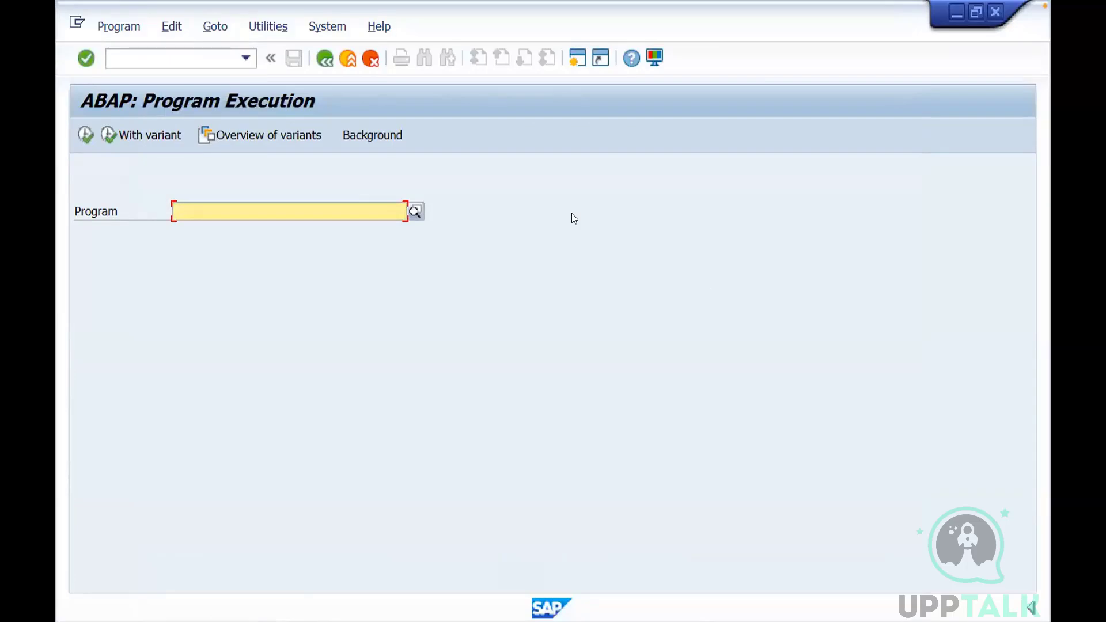
Return to SAP Easy Access and reopen ABAP program execution with the sa38 tcode
{"action": "left_click", "coordinate": [325, 58]}
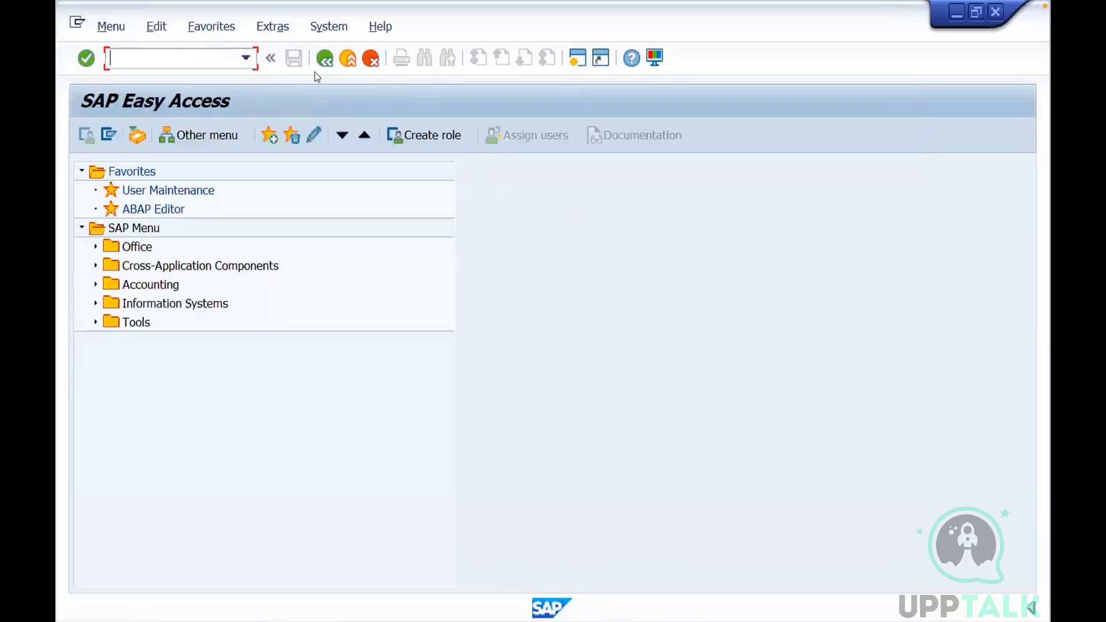
{"action": "type", "text": "sa38"}
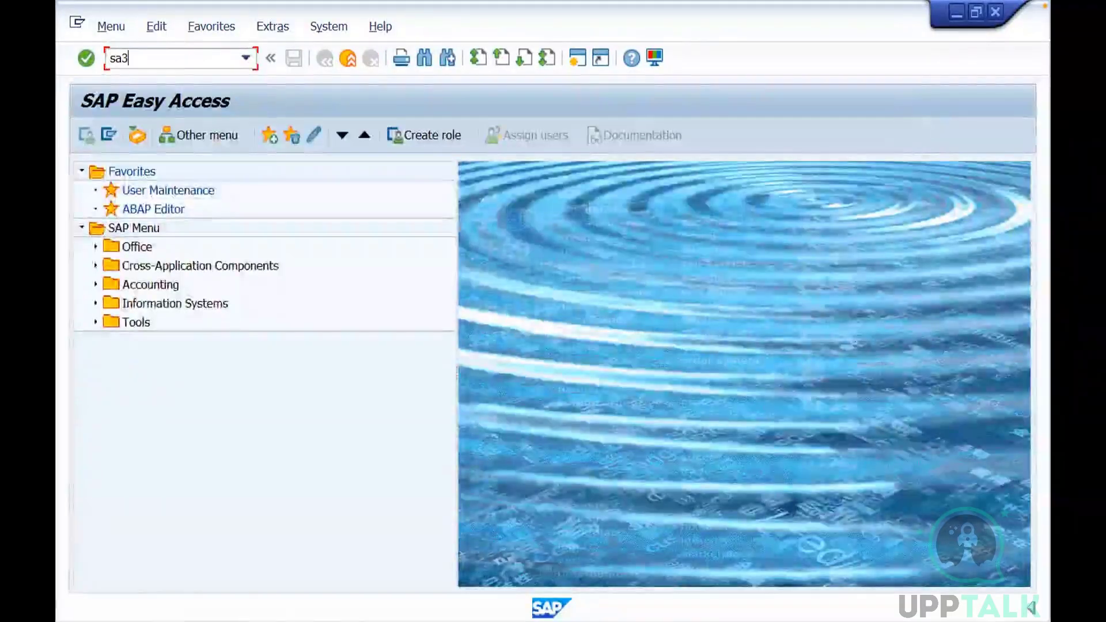
{"action": "key", "text": "Return"}
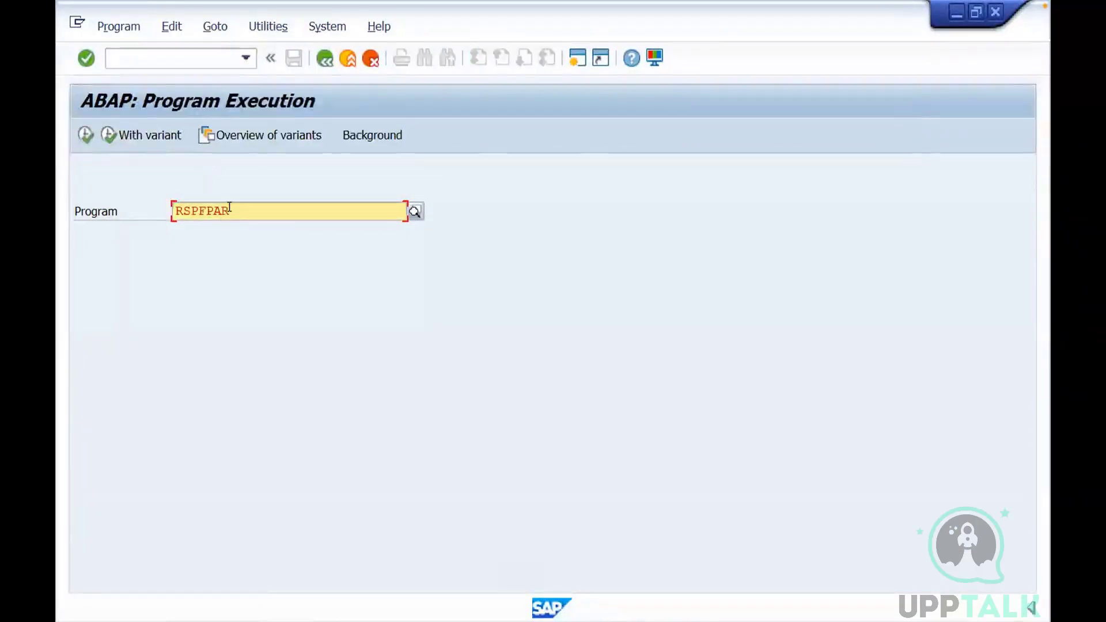
Replace the prefilled program name with the wildcard * and try to execute it
{"action": "double_click", "coordinate": [173, 208]}
{"action": "key", "text": "Delete"}
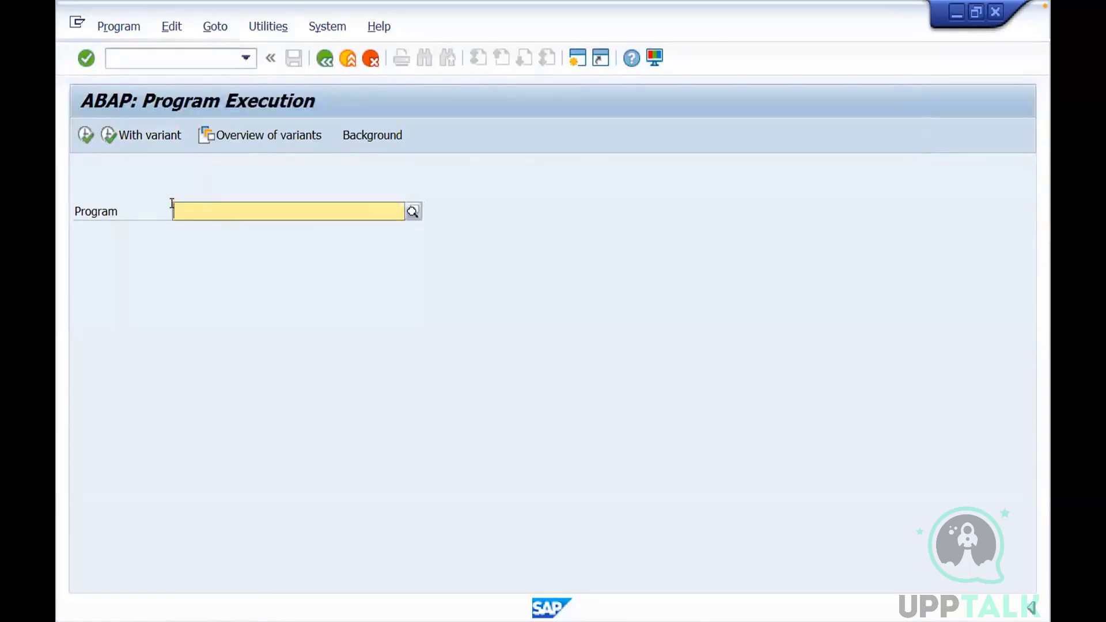
{"action": "type", "text": "*"}
{"action": "left_click", "coordinate": [85, 138]}
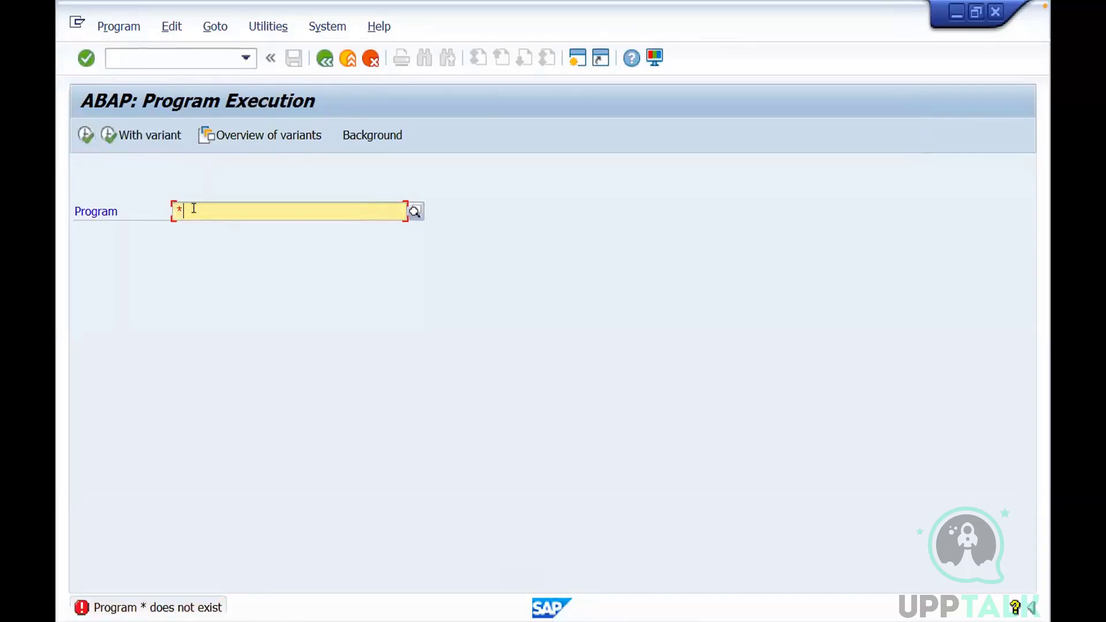
Remove the wildcard from the program name and display the search help list of all programs
{"action": "key", "text": "BackSpace"}
{"action": "left_click", "coordinate": [413, 212]}
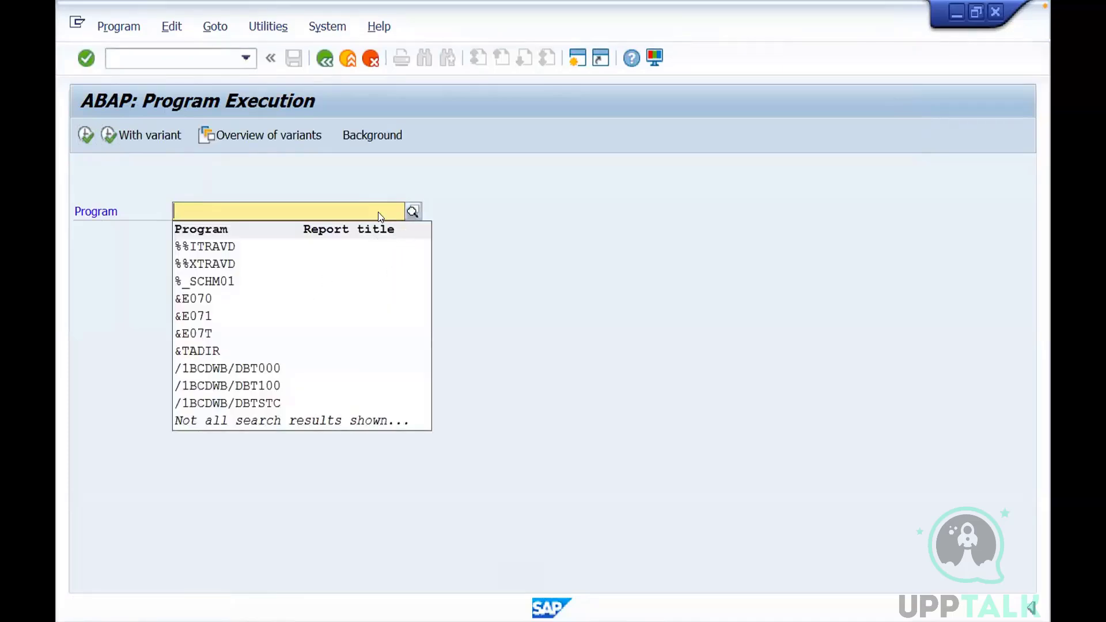
{"action": "left_click", "coordinate": [414, 211]}
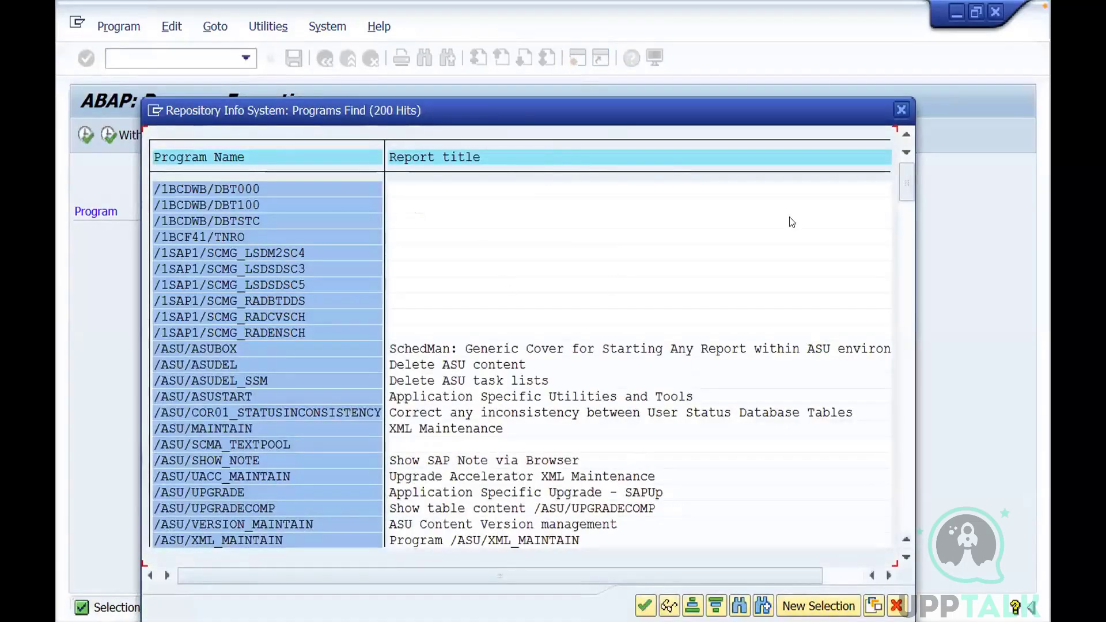
Browse the program names and report titles down to the end of the hit list, and close the search help
{"action": "left_click_drag", "start_coordinate": [907, 175], "coordinate": [906, 227]}
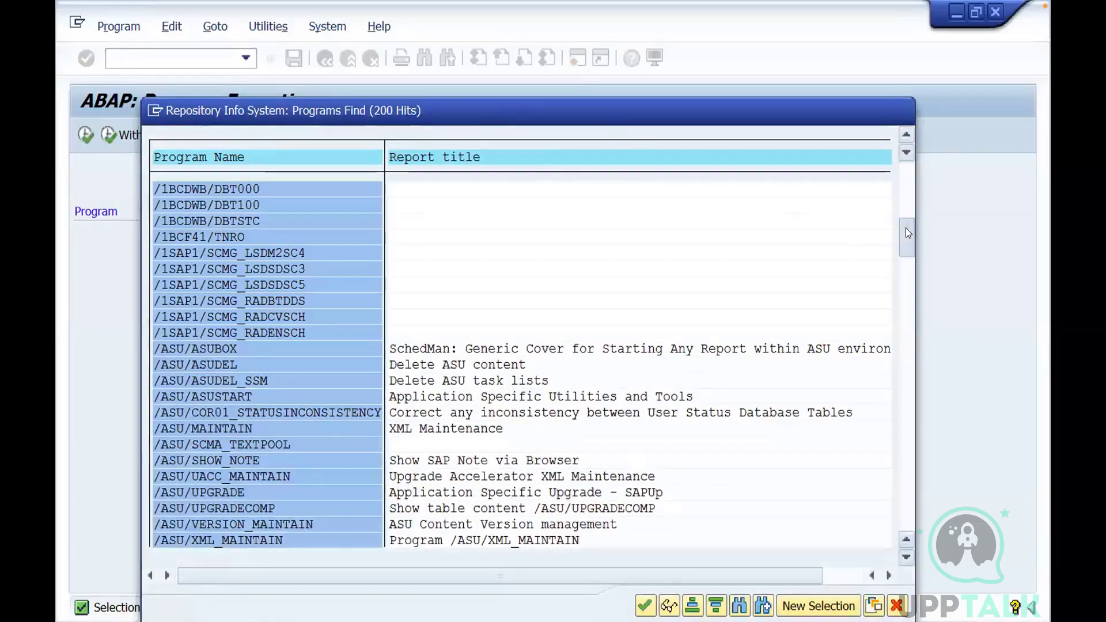
{"action": "left_click_drag", "start_coordinate": [903, 349], "coordinate": [907, 491]}
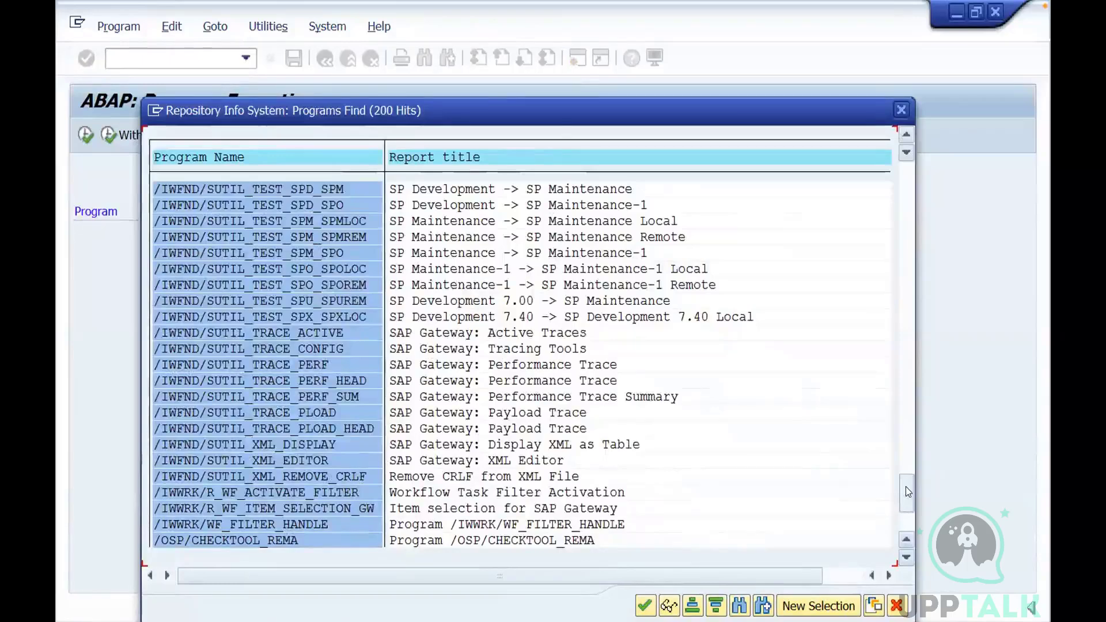
{"action": "left_click", "coordinate": [902, 111]}
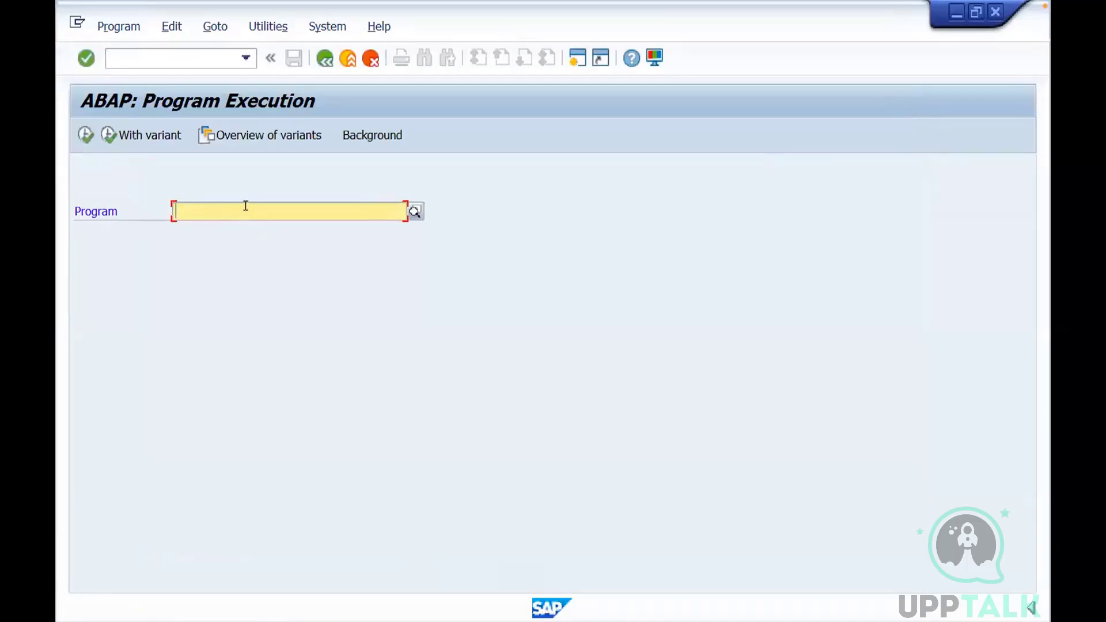
Run the report RSUSR200 for users by logon date and password change with its default selection criteria
{"action": "type", "text": "rsus"}
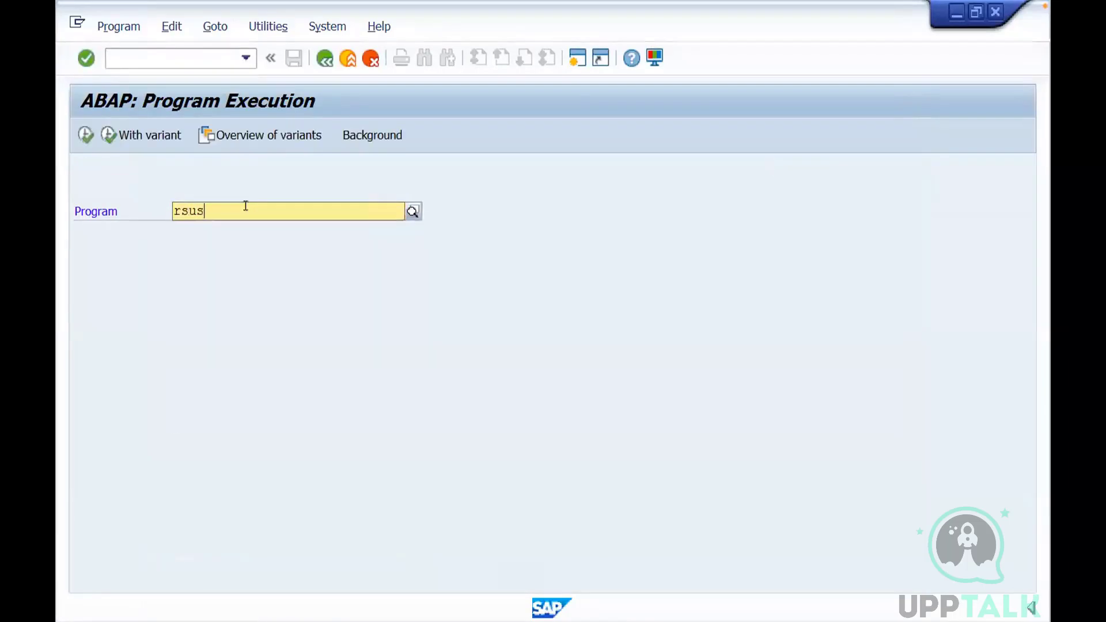
{"action": "type", "text": "r"}
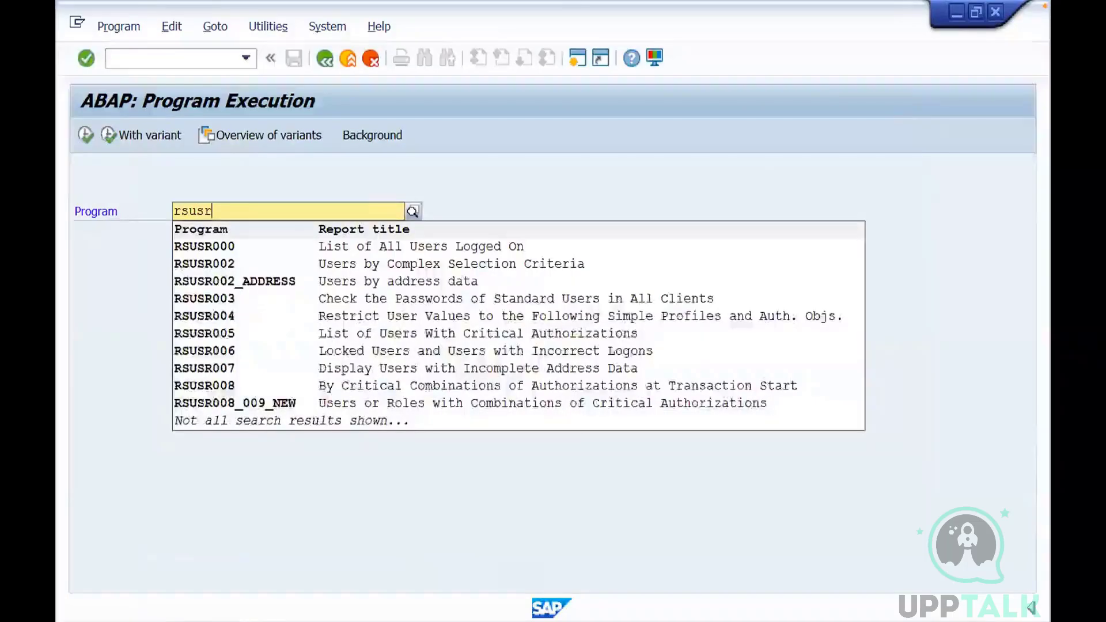
{"action": "type", "text": "200"}
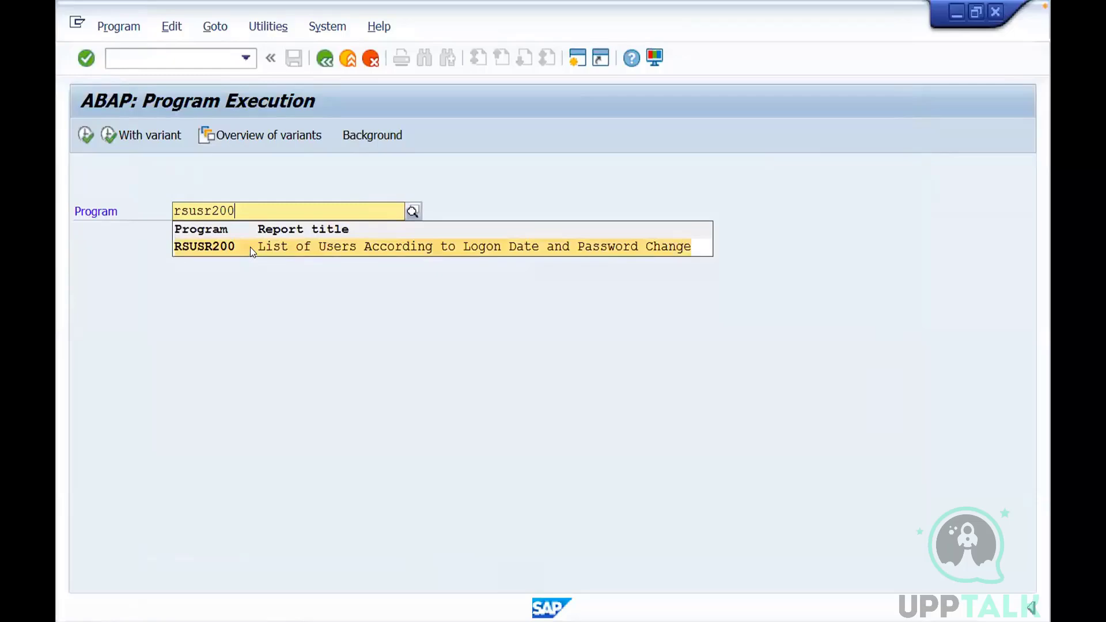
{"action": "left_click", "coordinate": [252, 248]}
{"action": "left_click", "coordinate": [88, 135]}
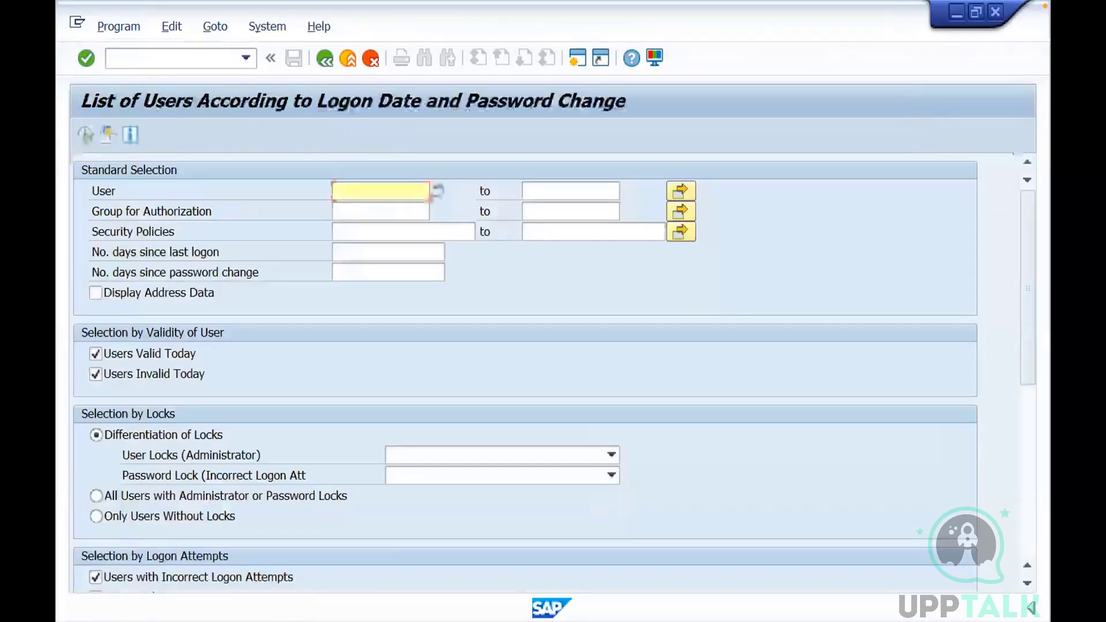
{"action": "left_click", "coordinate": [85, 136]}
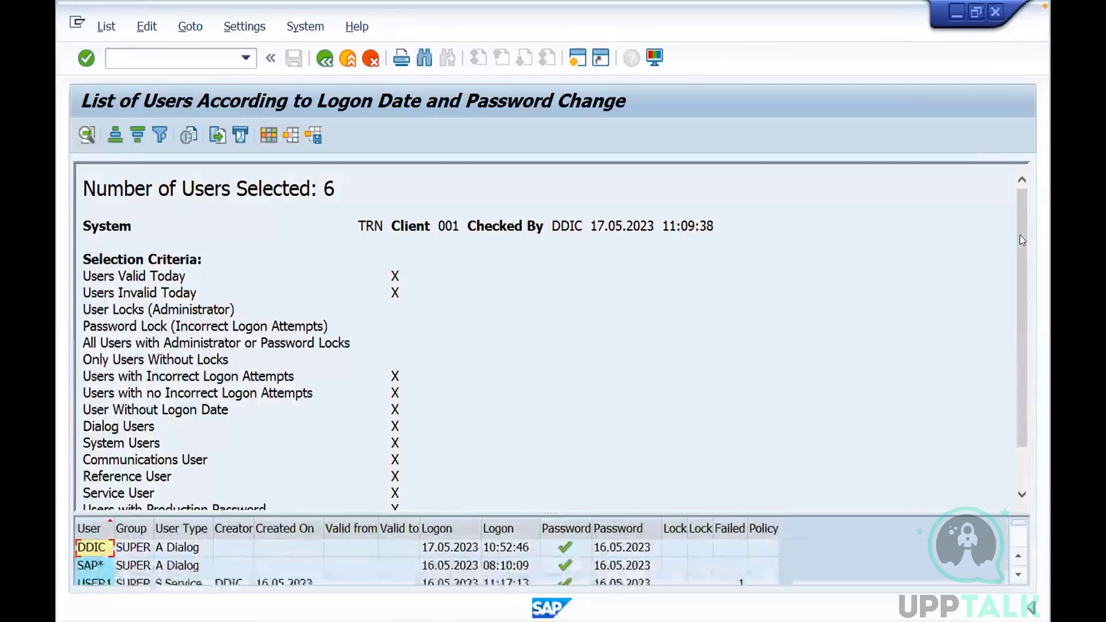
Review the selection criteria, enlarge the user list area to examine all users, and return to SAP Easy Access
{"action": "scroll", "coordinate": [922, 463], "scroll_direction": "down", "scroll_amount": 1}
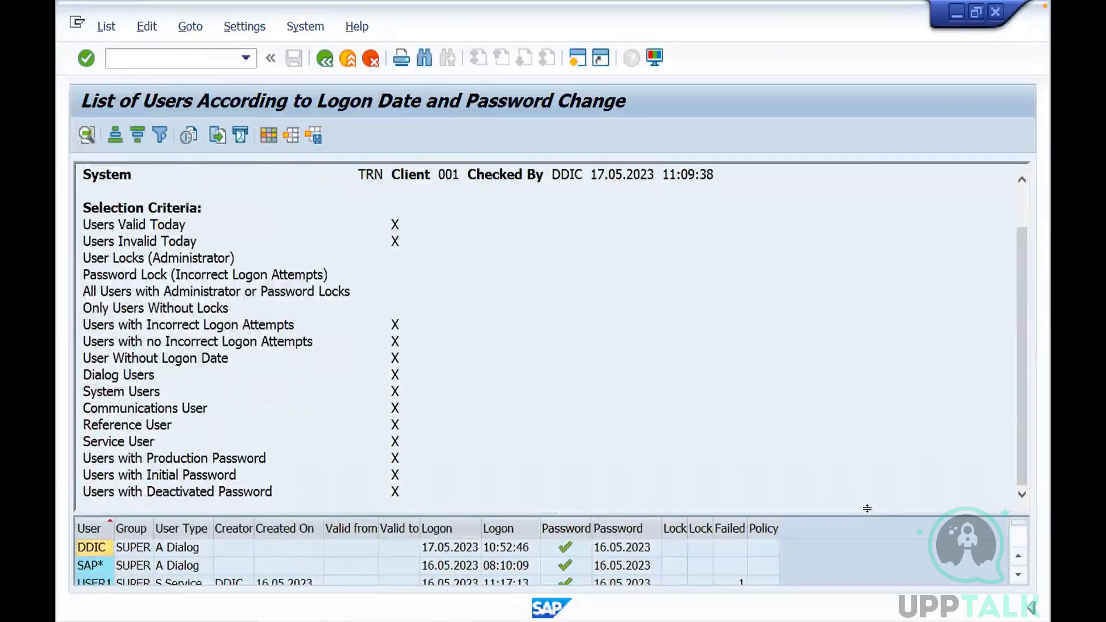
{"action": "left_click_drag", "start_coordinate": [868, 511], "coordinate": [864, 329]}
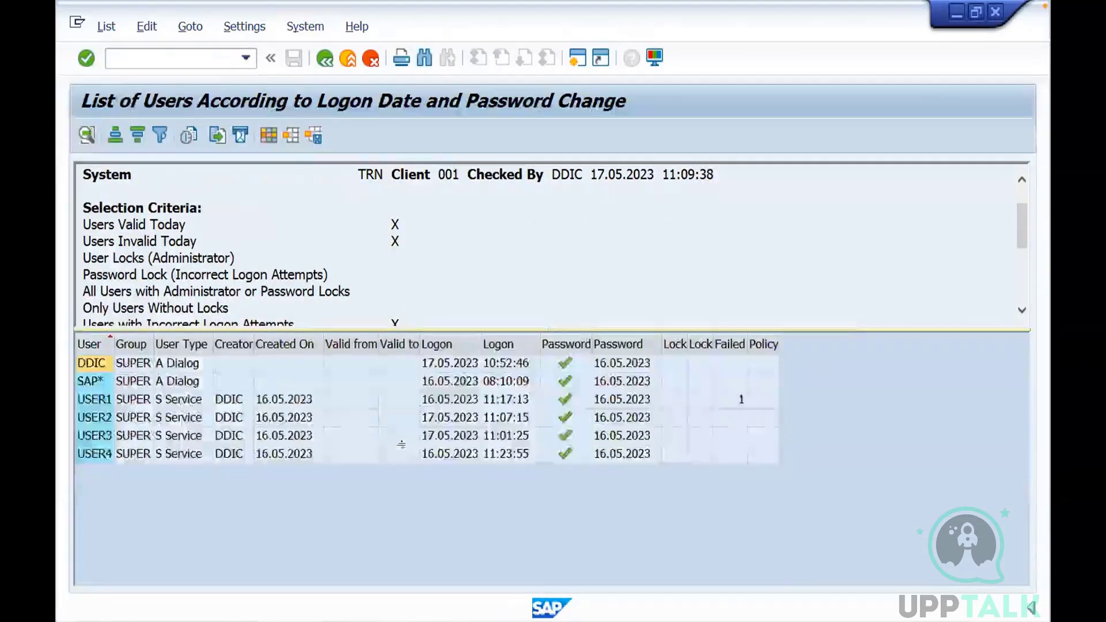
{"action": "left_click", "coordinate": [347, 58]}
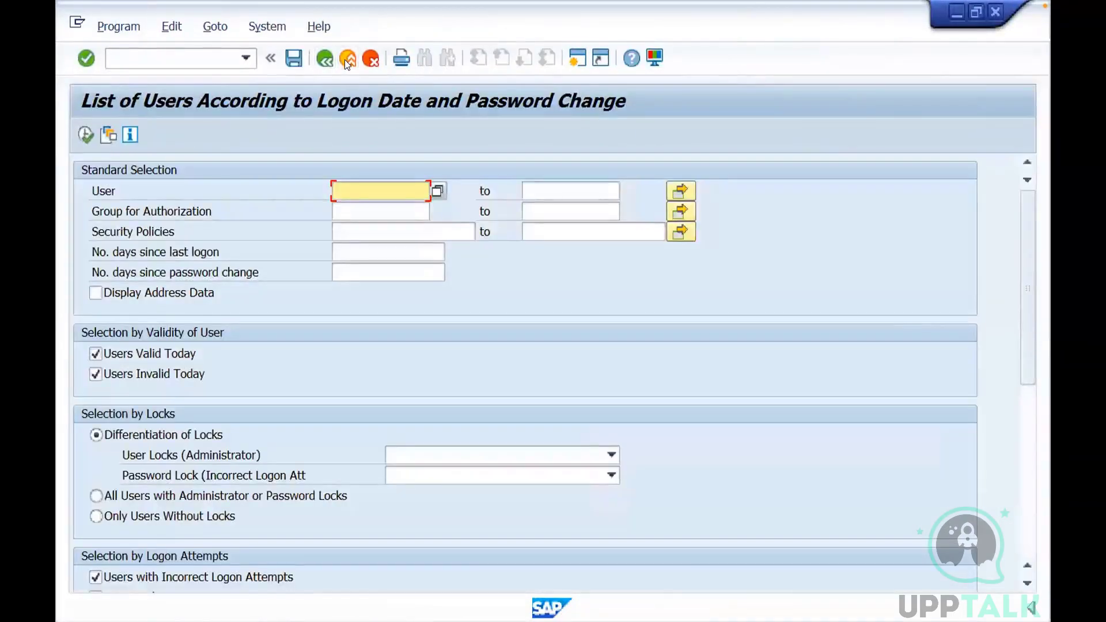
{"action": "left_click", "coordinate": [346, 59]}
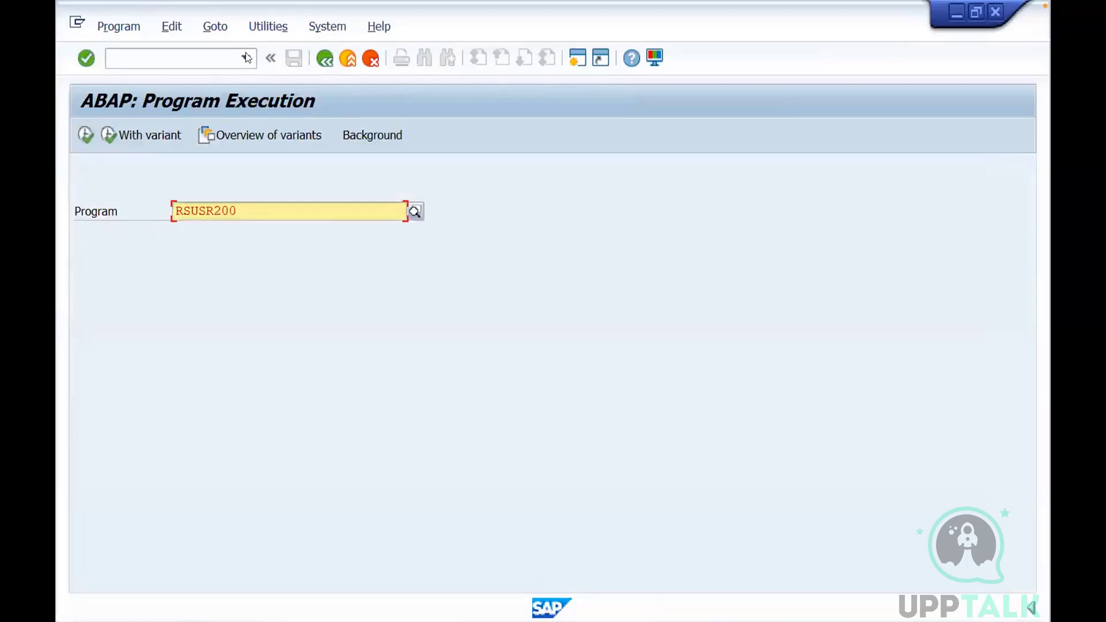
{"action": "left_click", "coordinate": [347, 59]}
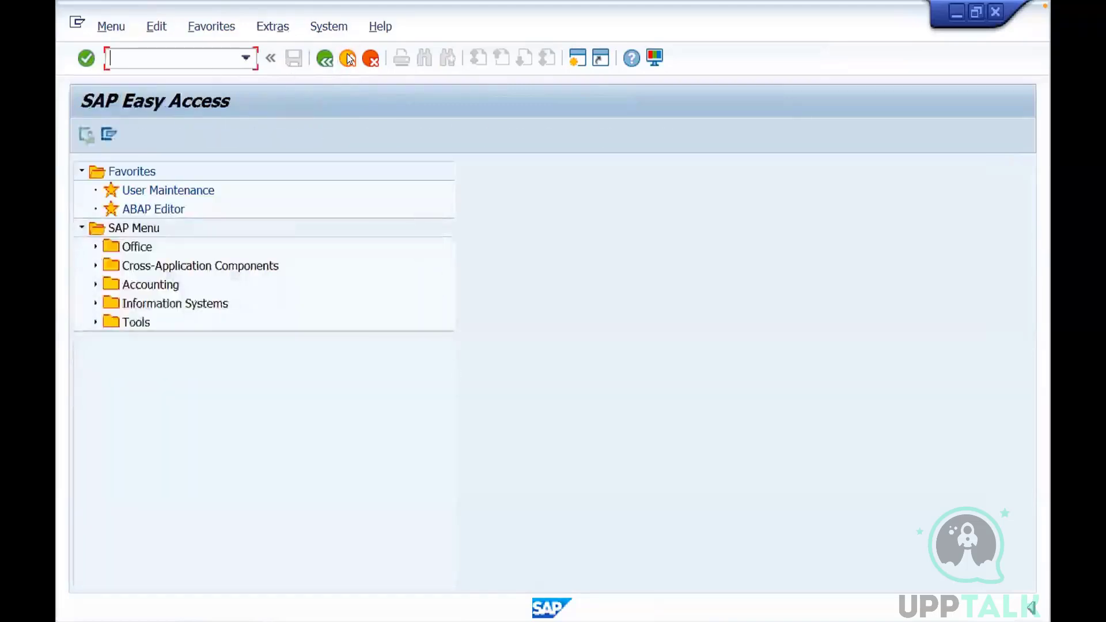
Open table TRDIR in the Data Browser with the se16 tcode, display its number of entries, and close the count
{"action": "type", "text": "se16"}
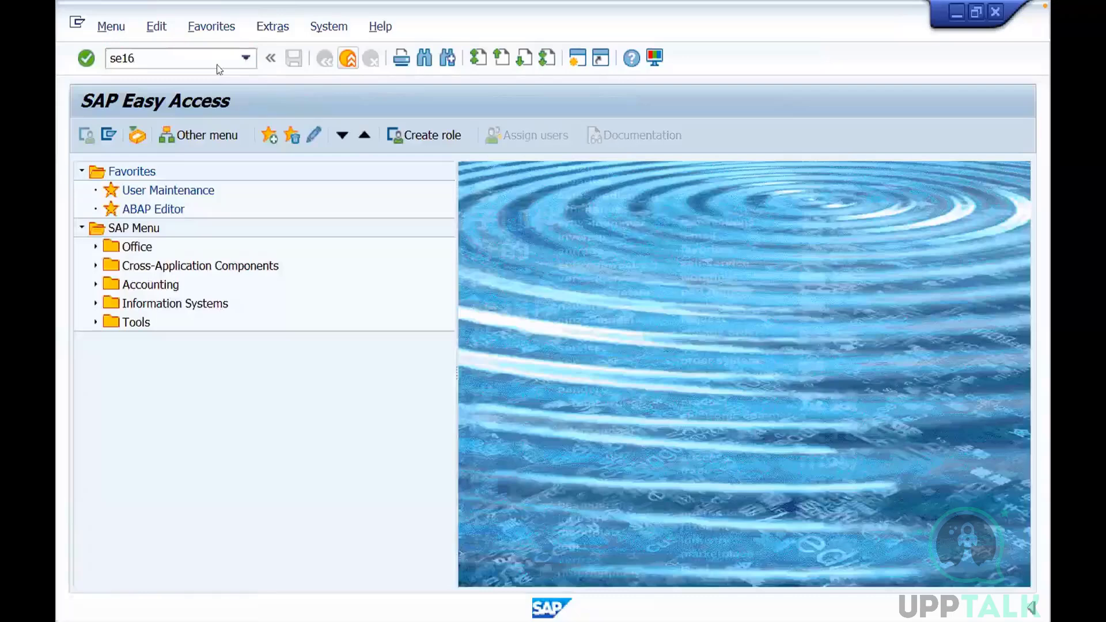
{"action": "key", "text": "Return"}
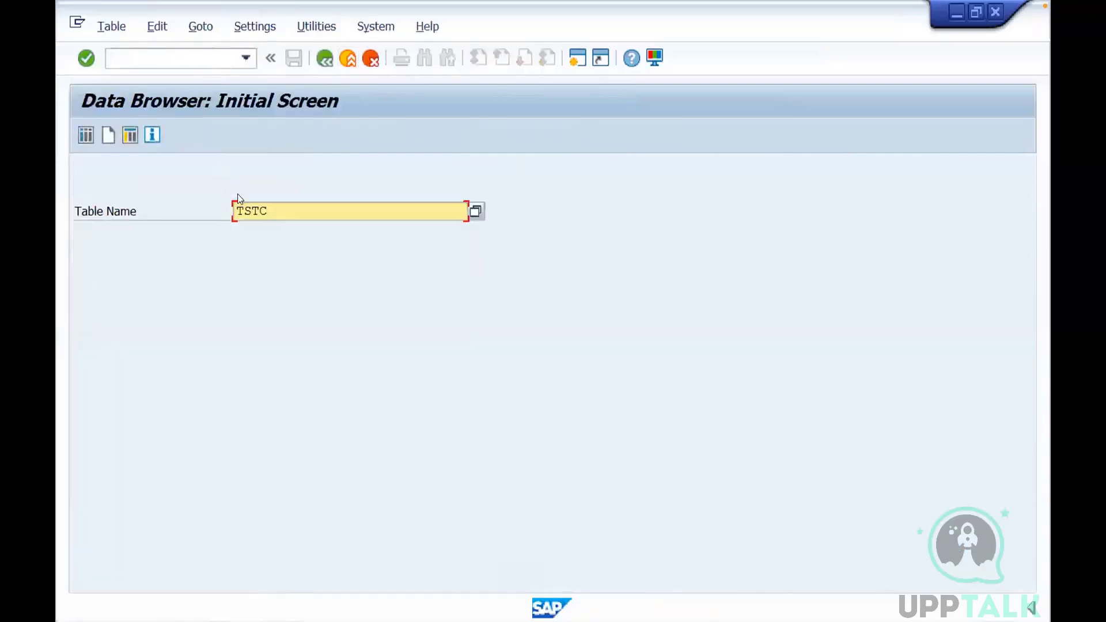
{"action": "double_click", "coordinate": [238, 208]}
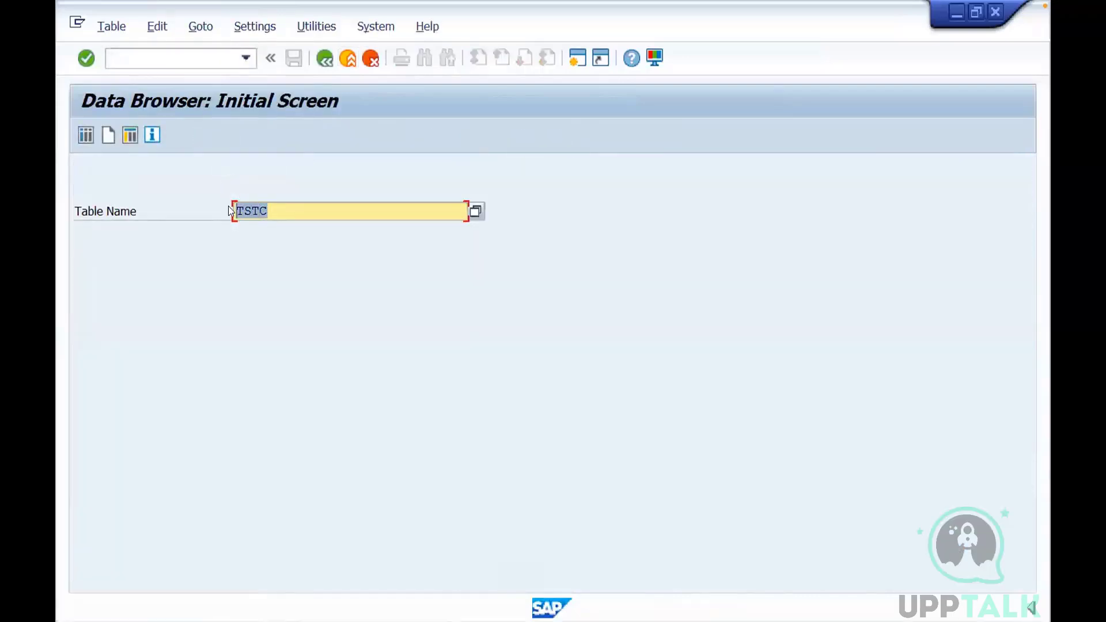
{"action": "type", "text": "TRDIR"}
{"action": "left_click", "coordinate": [84, 136]}
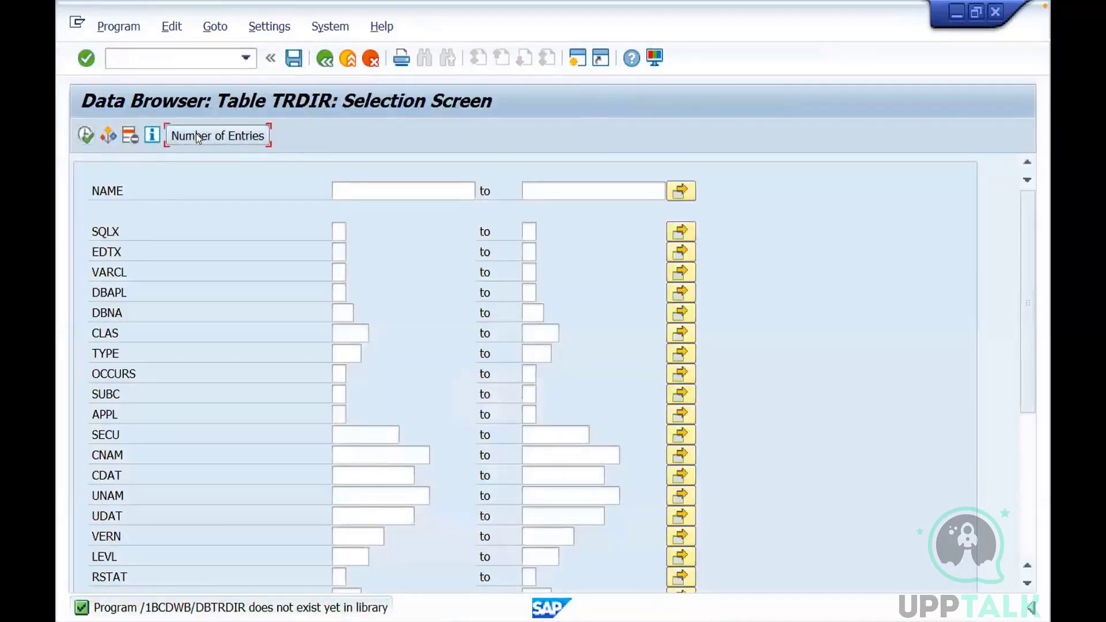
{"action": "left_click", "coordinate": [196, 133]}
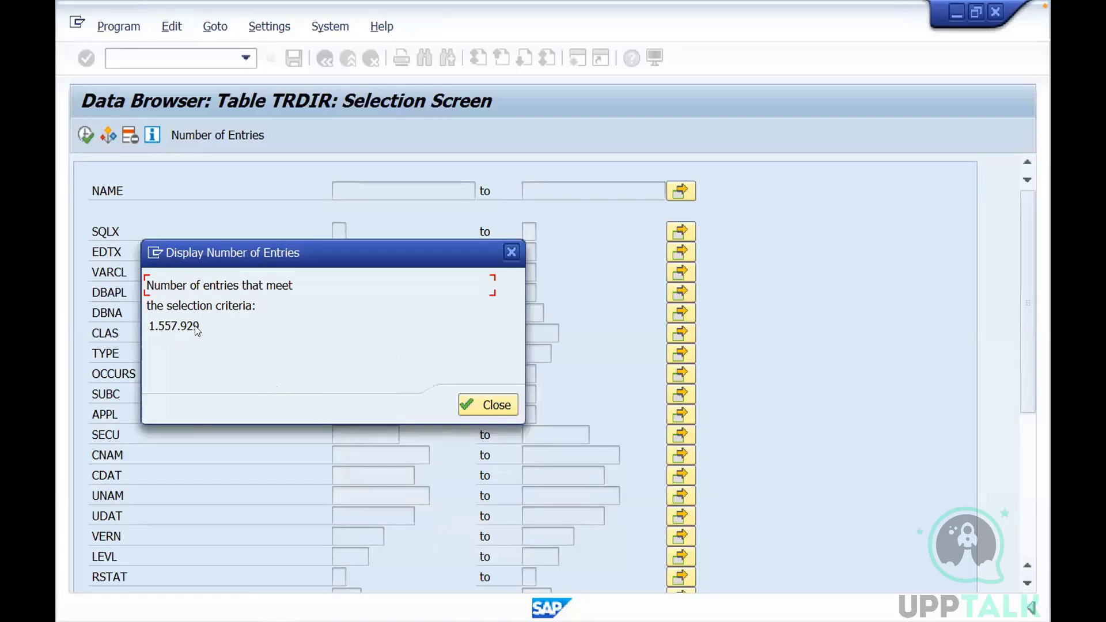
{"action": "left_click", "coordinate": [510, 252]}
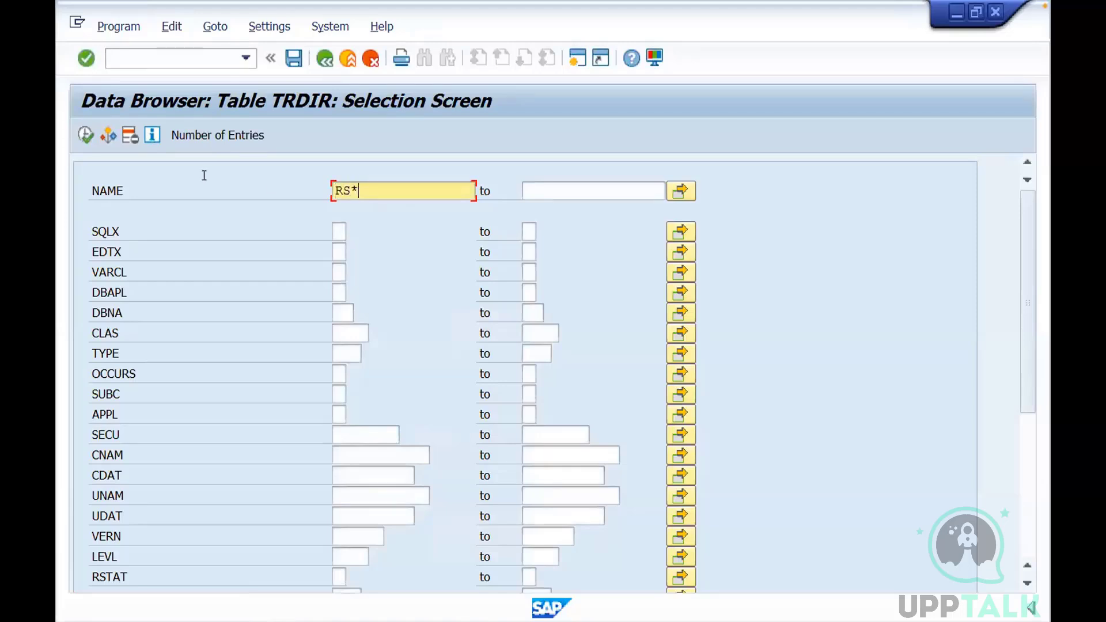
List the TRDIR entries with NAME RS* and browse the resulting program names
{"action": "left_click", "coordinate": [85, 134]}
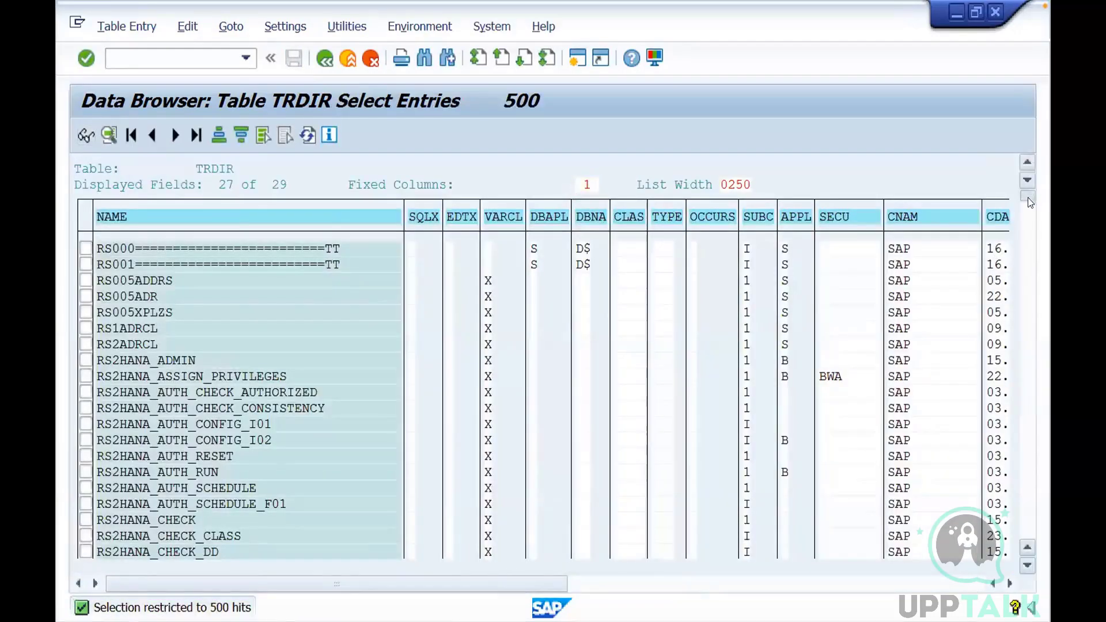
{"action": "left_click", "coordinate": [1030, 228]}
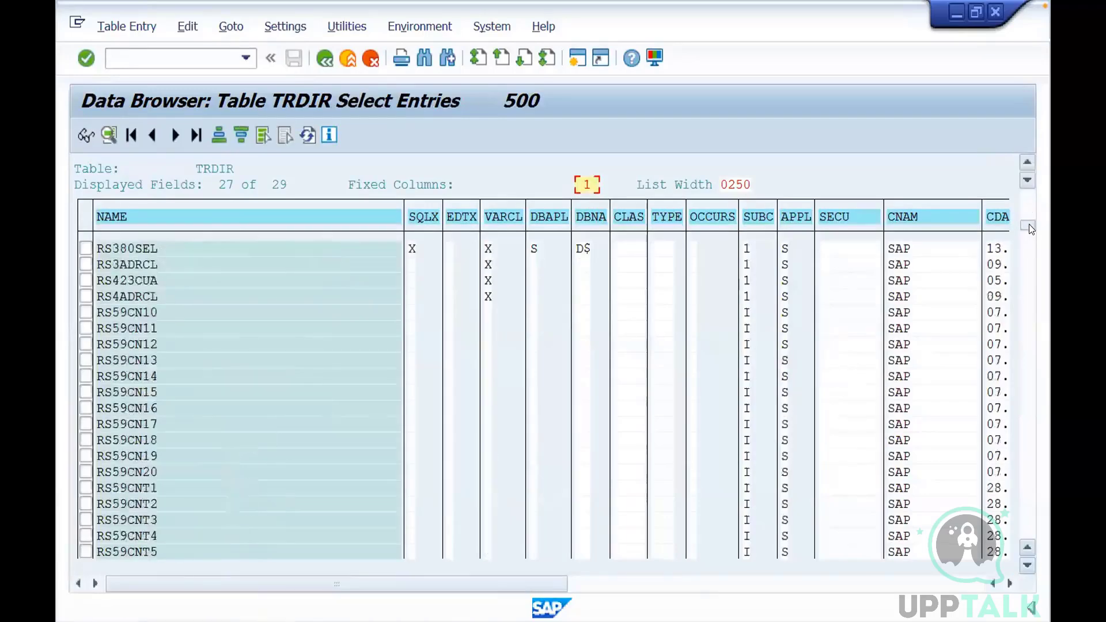
{"action": "left_click_drag", "start_coordinate": [1030, 176], "coordinate": [1030, 176]}
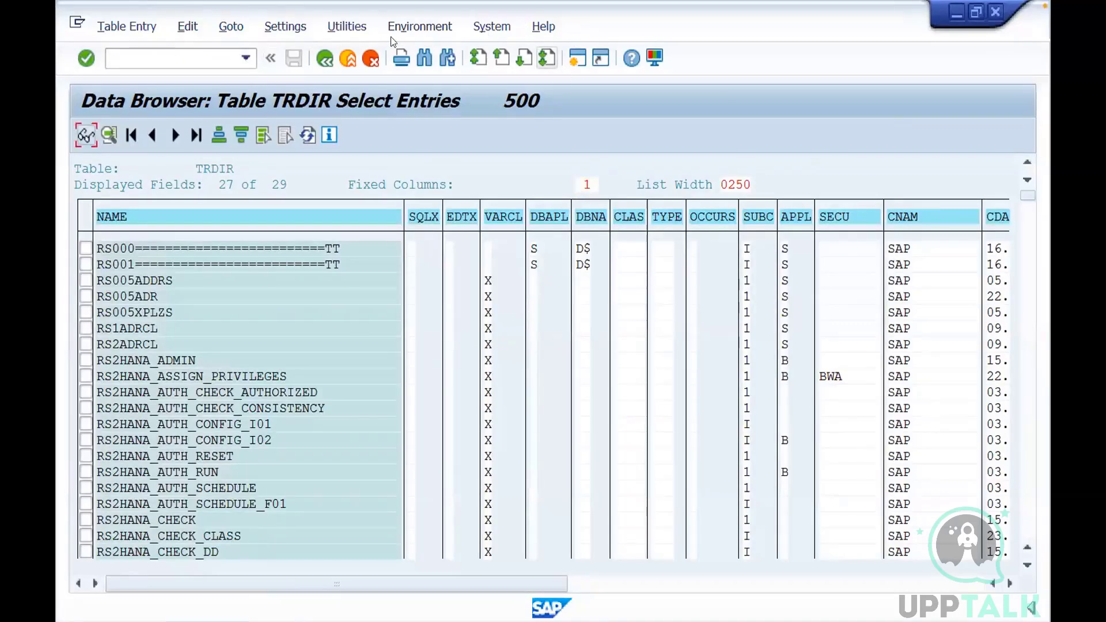
{"action": "left_click", "coordinate": [341, 30]}
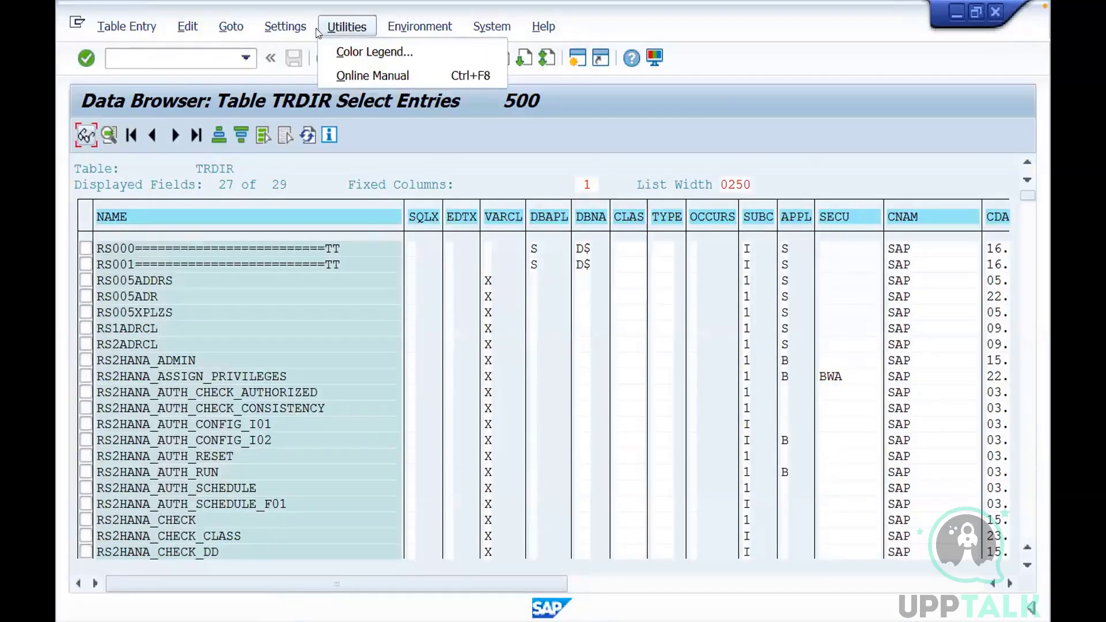
{"action": "left_click", "coordinate": [294, 27]}
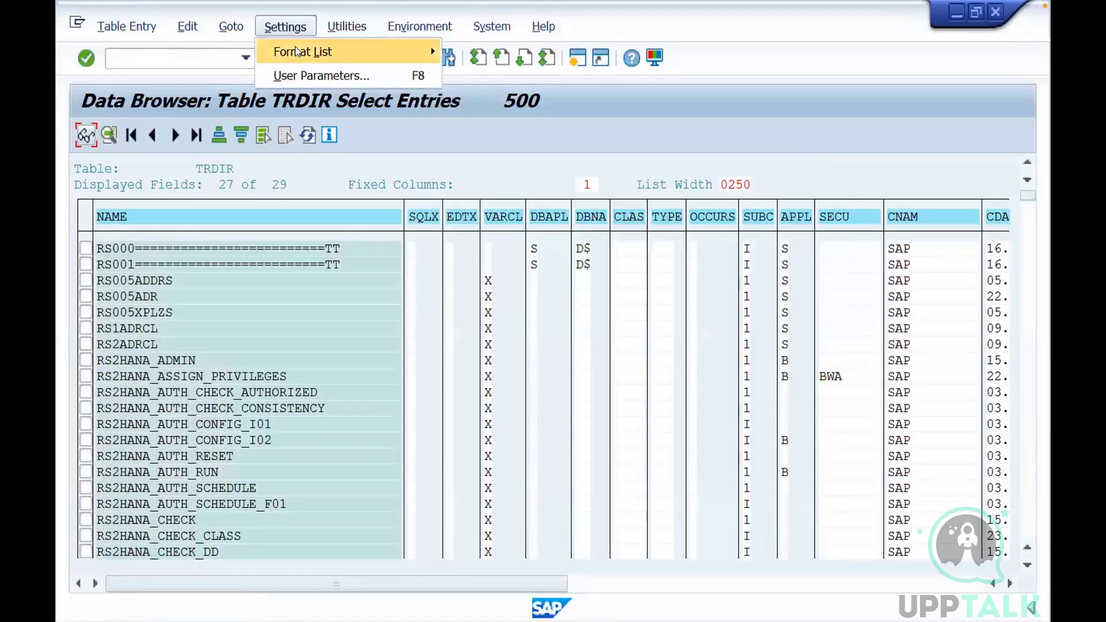
{"action": "mouse_move", "coordinate": [297, 51]}
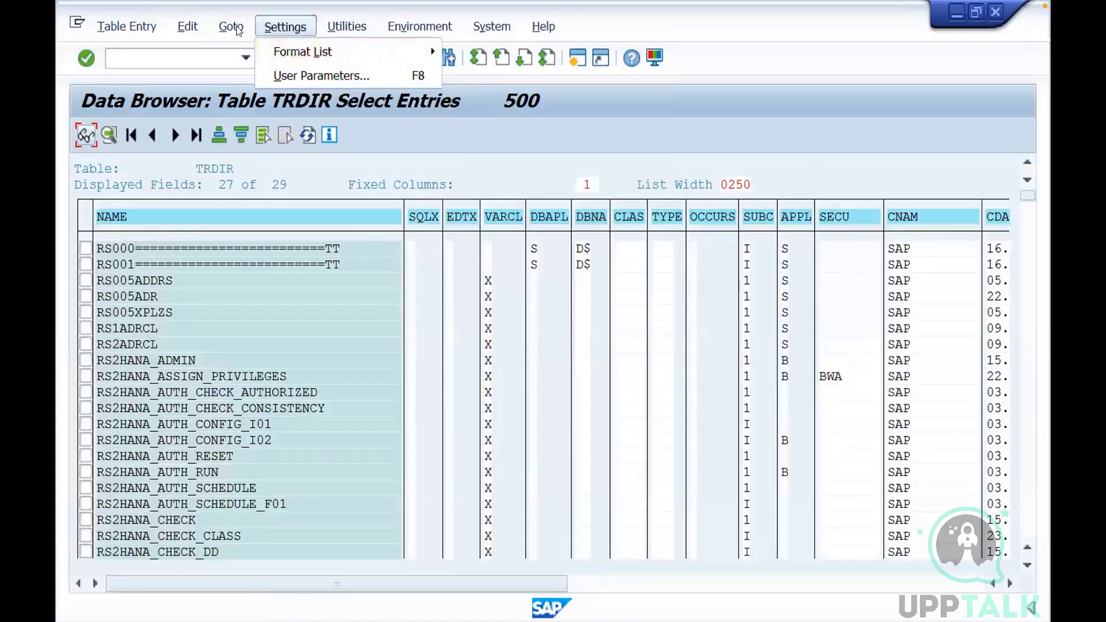
{"action": "mouse_move", "coordinate": [236, 29]}
{"action": "mouse_move", "coordinate": [191, 29]}
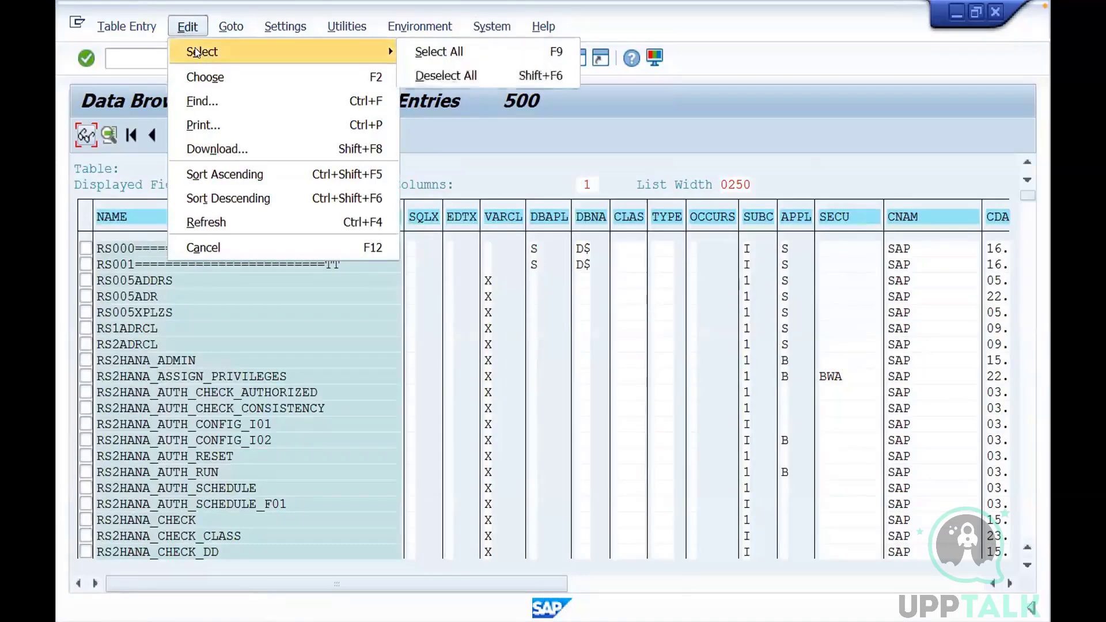
{"action": "left_click", "coordinate": [136, 31]}
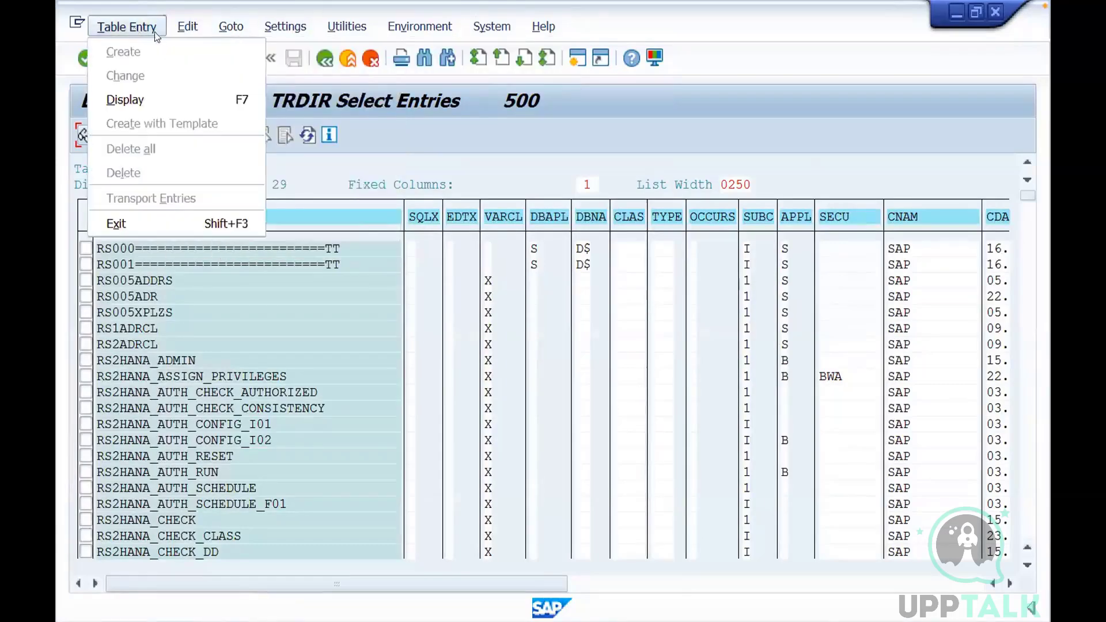
{"action": "mouse_move", "coordinate": [441, 30]}
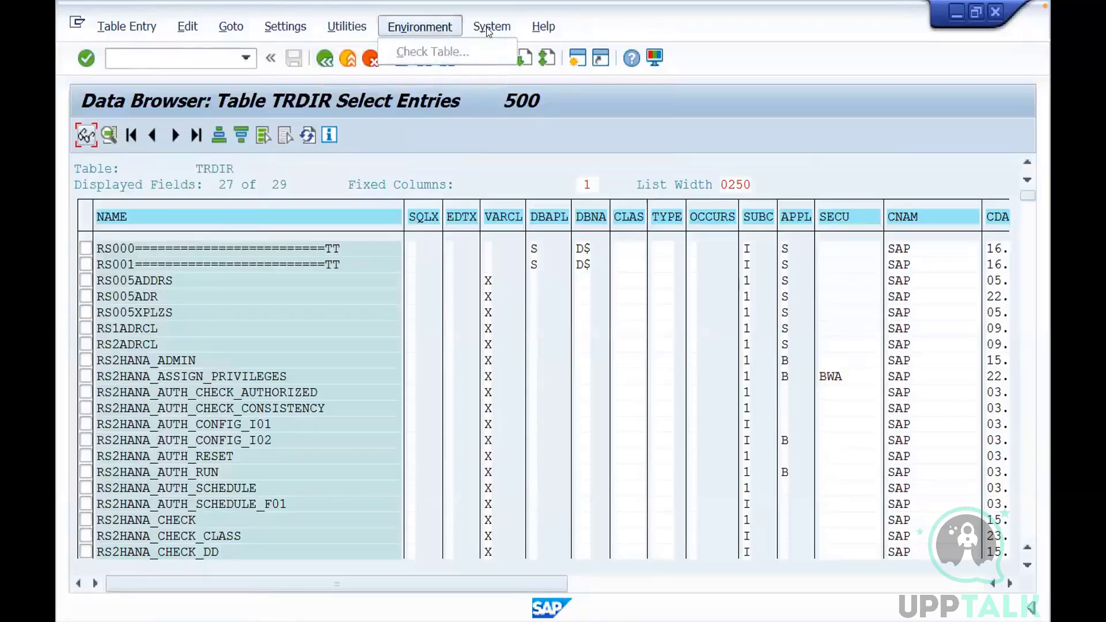
Start saving the TRDIR list to a local file in unconverted format, and cancel at the directory and file name entry
{"action": "mouse_move", "coordinate": [488, 31]}
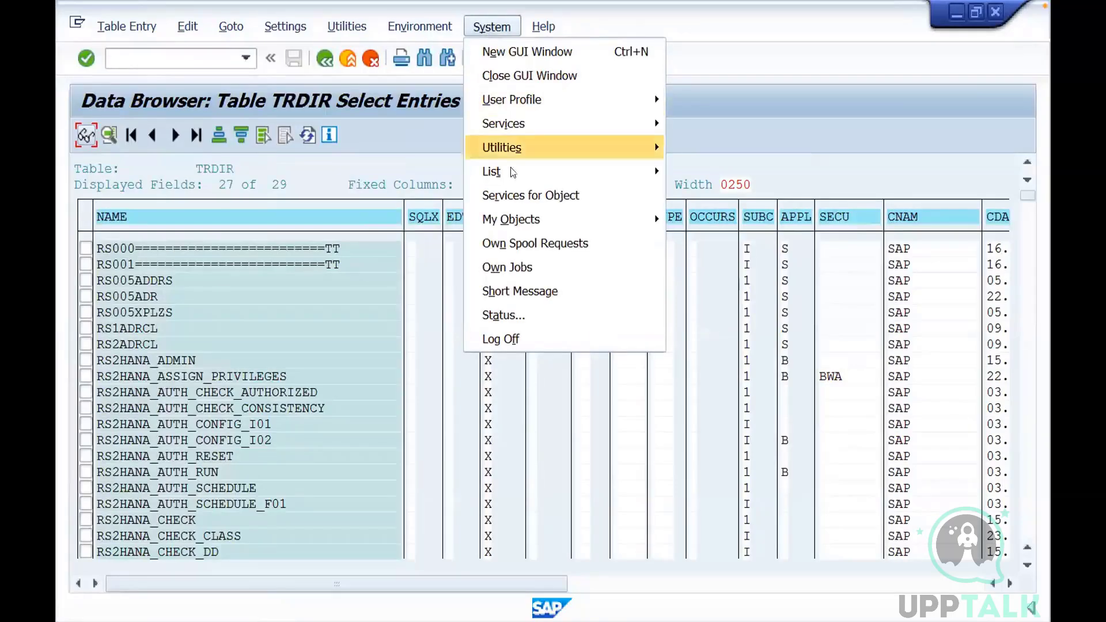
{"action": "mouse_move", "coordinate": [510, 174]}
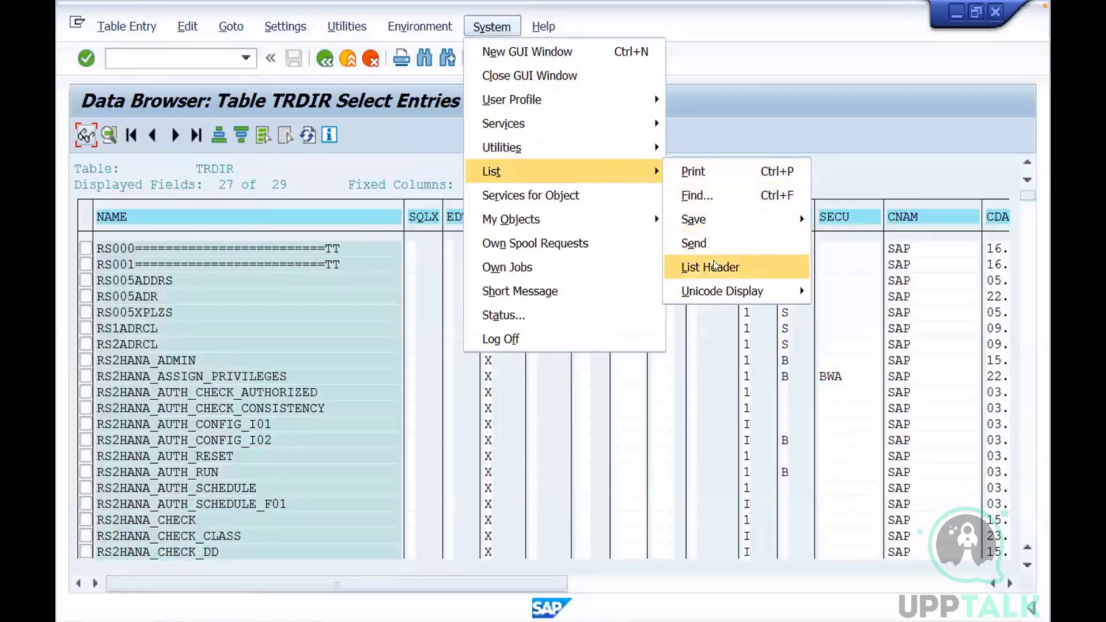
{"action": "mouse_move", "coordinate": [711, 221]}
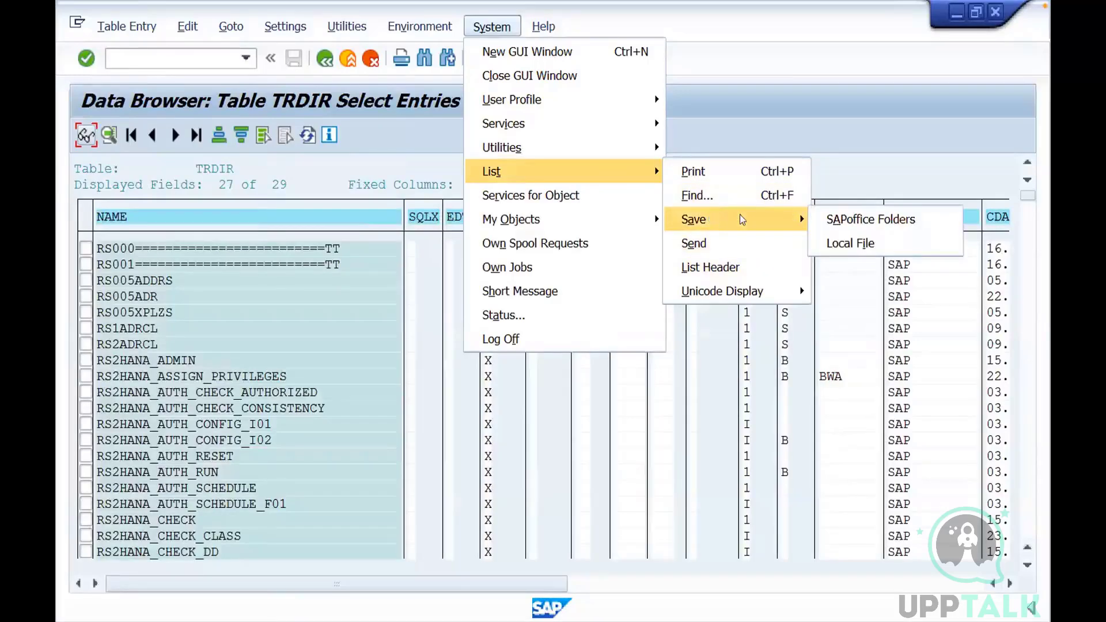
{"action": "left_click", "coordinate": [845, 245]}
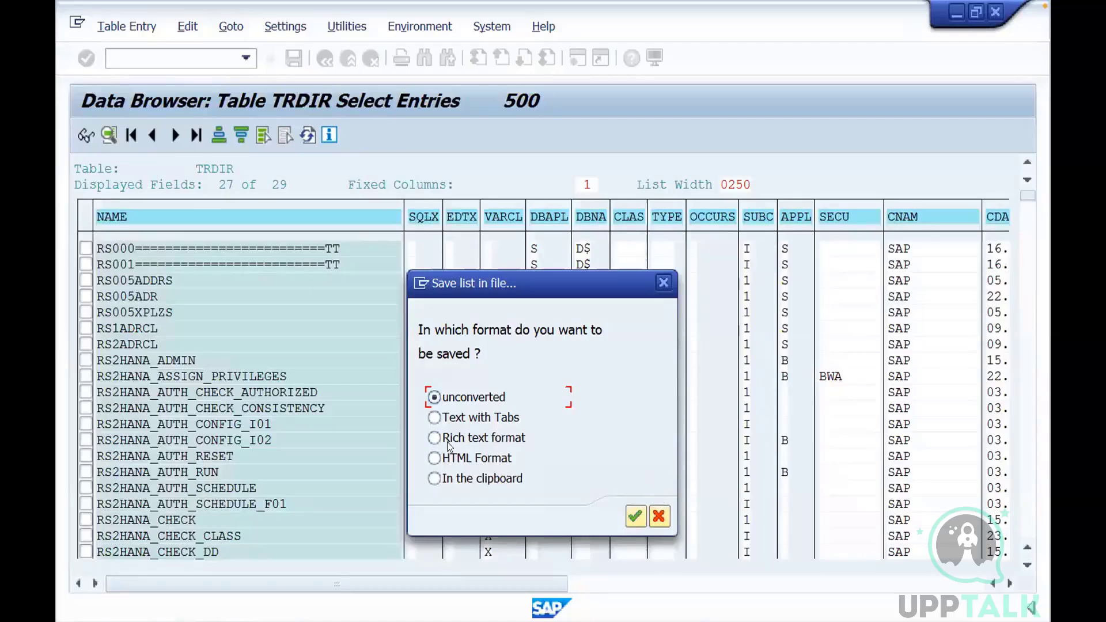
{"action": "left_click", "coordinate": [635, 516]}
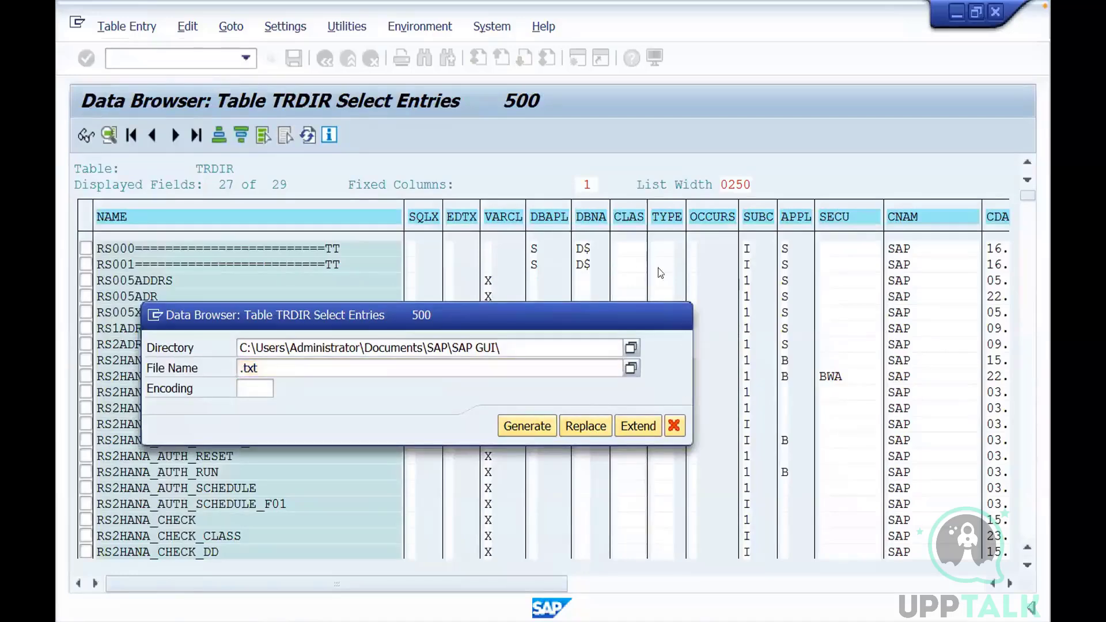
{"action": "left_click", "coordinate": [679, 314]}
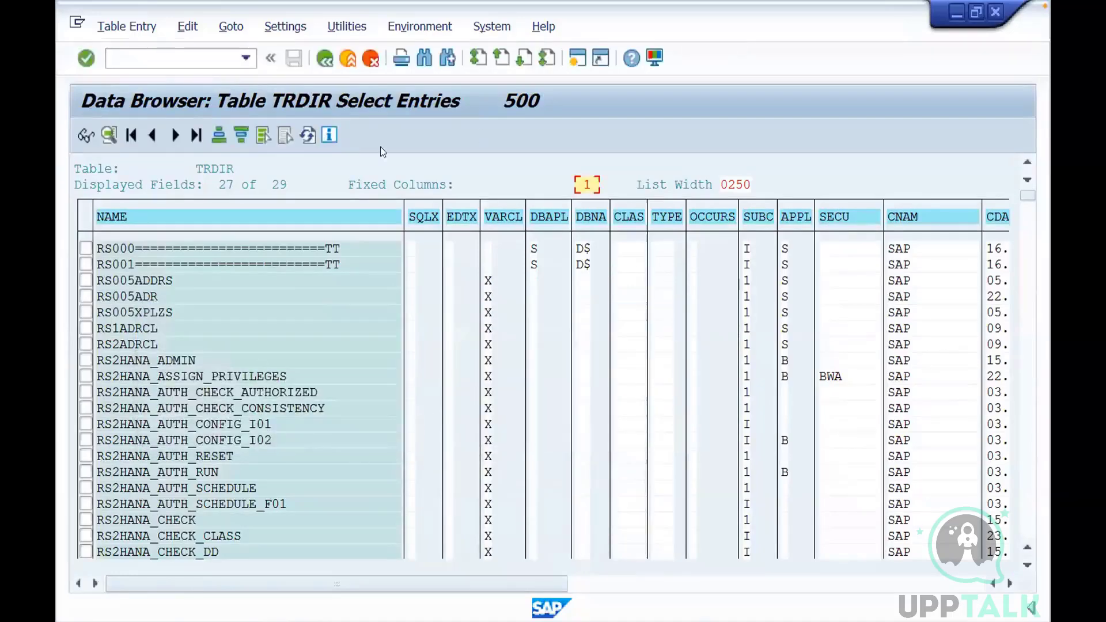
Leave the TRDIR list, switch to the presentation, and add a TRDIR line at the end of the SAP GUI login exercise slide
{"action": "left_click", "coordinate": [321, 58]}
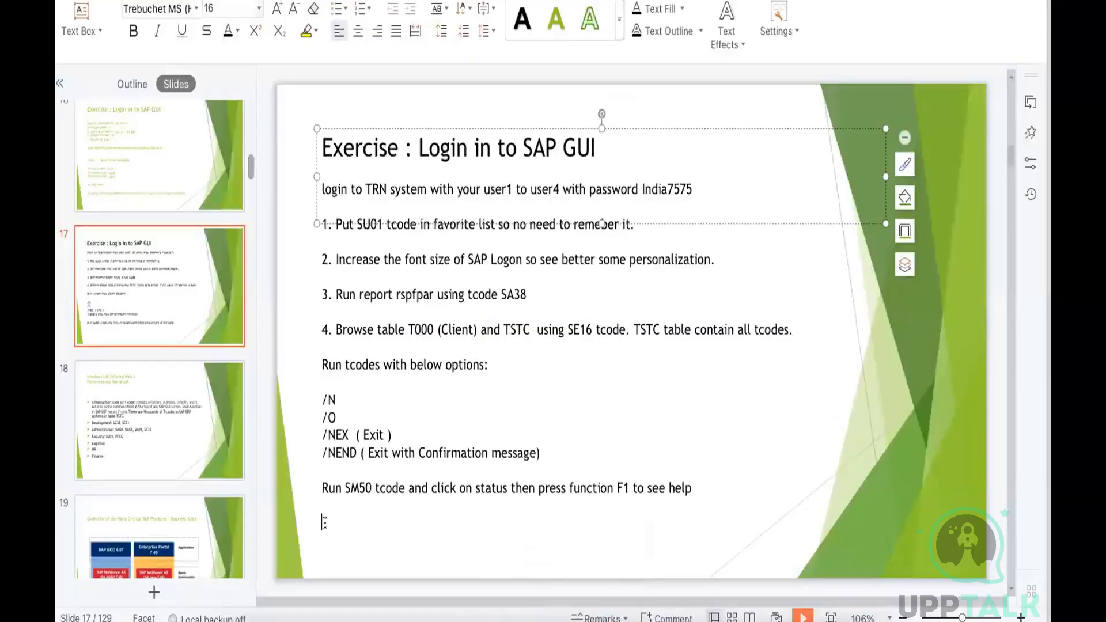
{"action": "type", "text": "TRDI"}
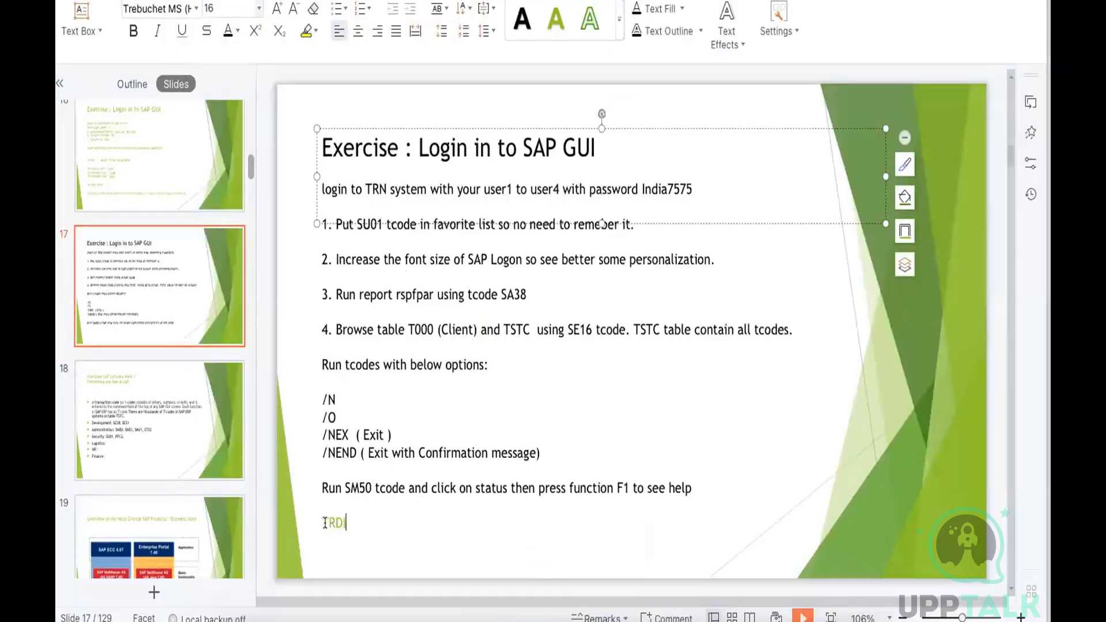
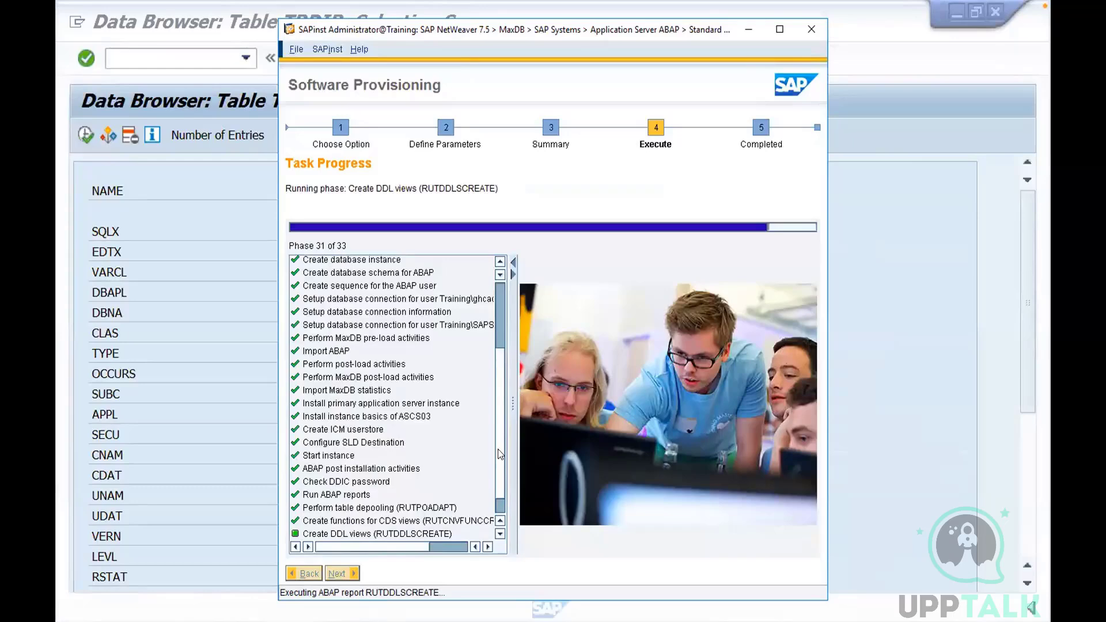
Check the remaining SAPinst installation phases, switch to the SAP Management Console, and view the operations available for the TRN system
{"action": "scroll", "coordinate": [500, 479], "scroll_direction": "down", "scroll_amount": 1}
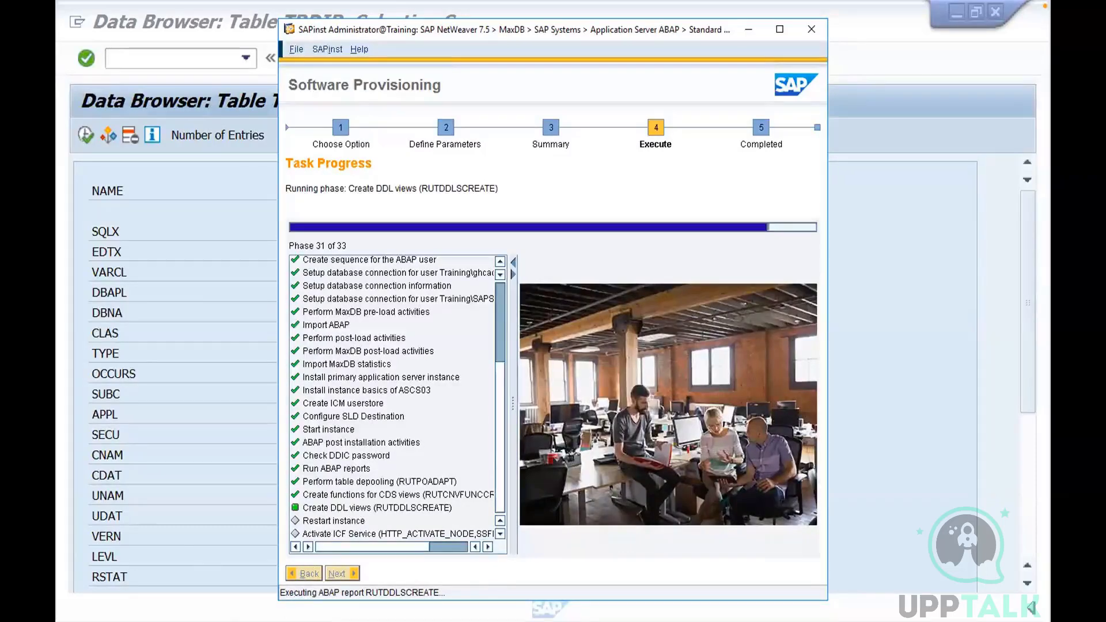
{"action": "left_click", "coordinate": [242, 615]}
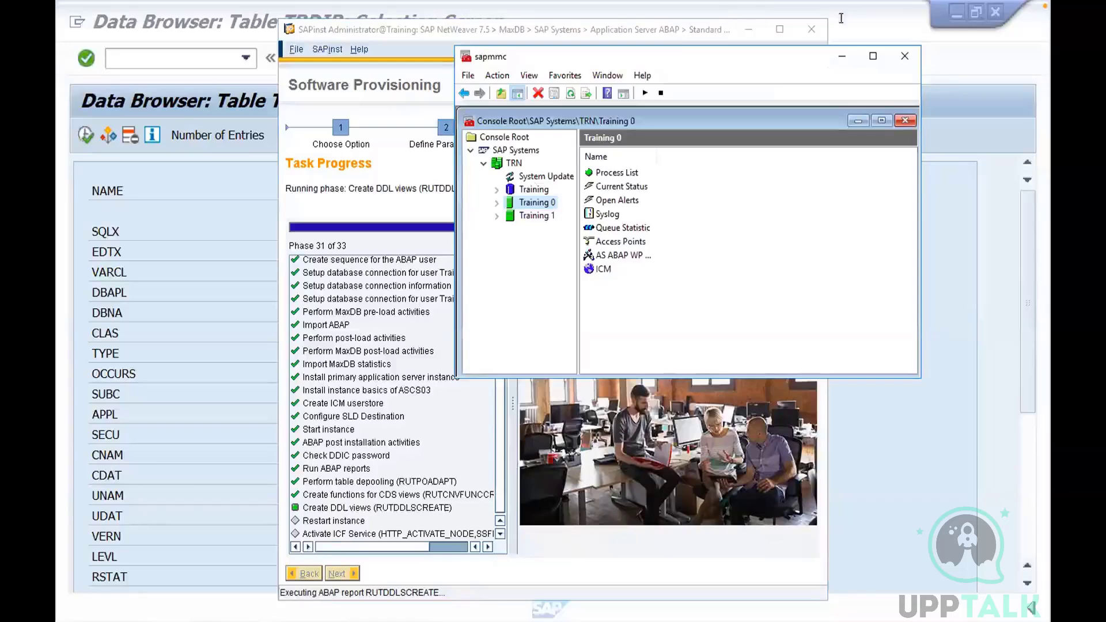
{"action": "left_click", "coordinate": [873, 56]}
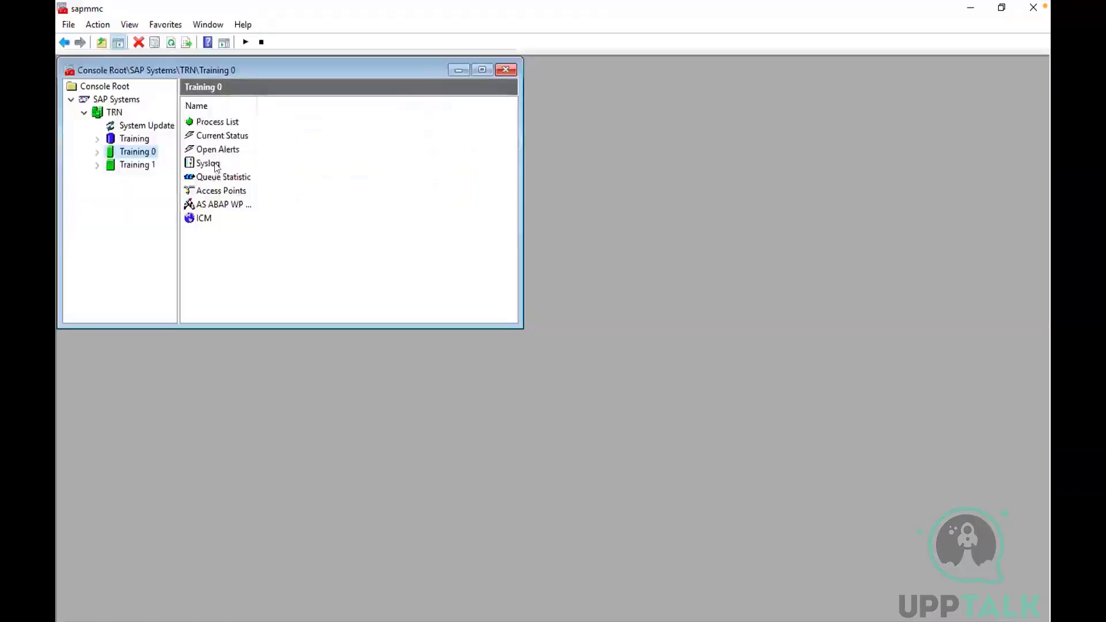
{"action": "left_click", "coordinate": [482, 70]}
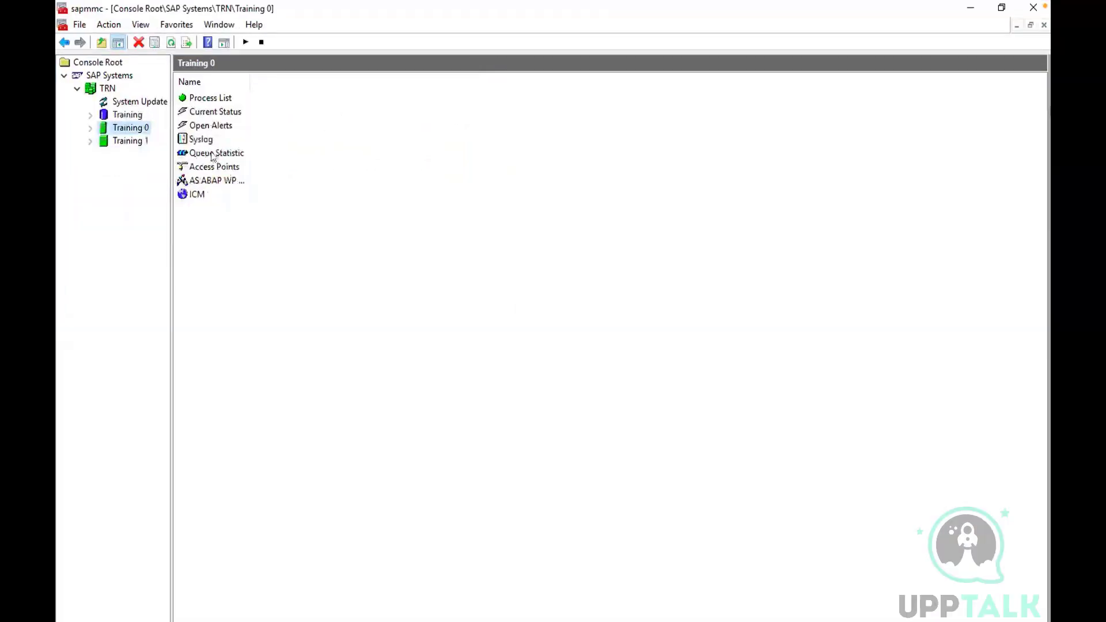
{"action": "left_click", "coordinate": [105, 89]}
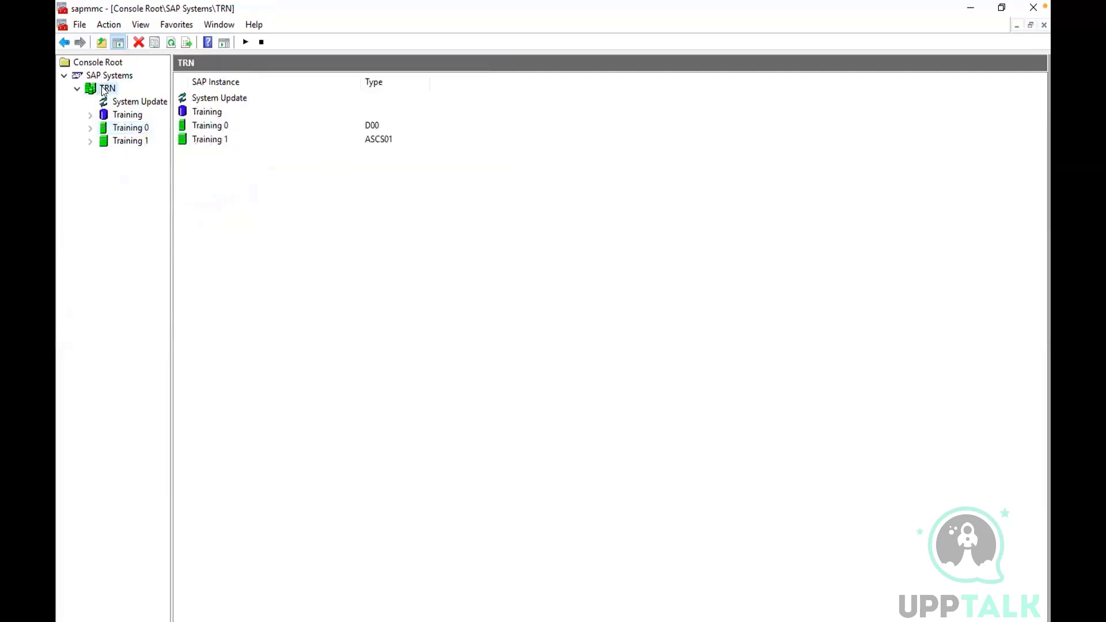
{"action": "right_click", "coordinate": [104, 91]}
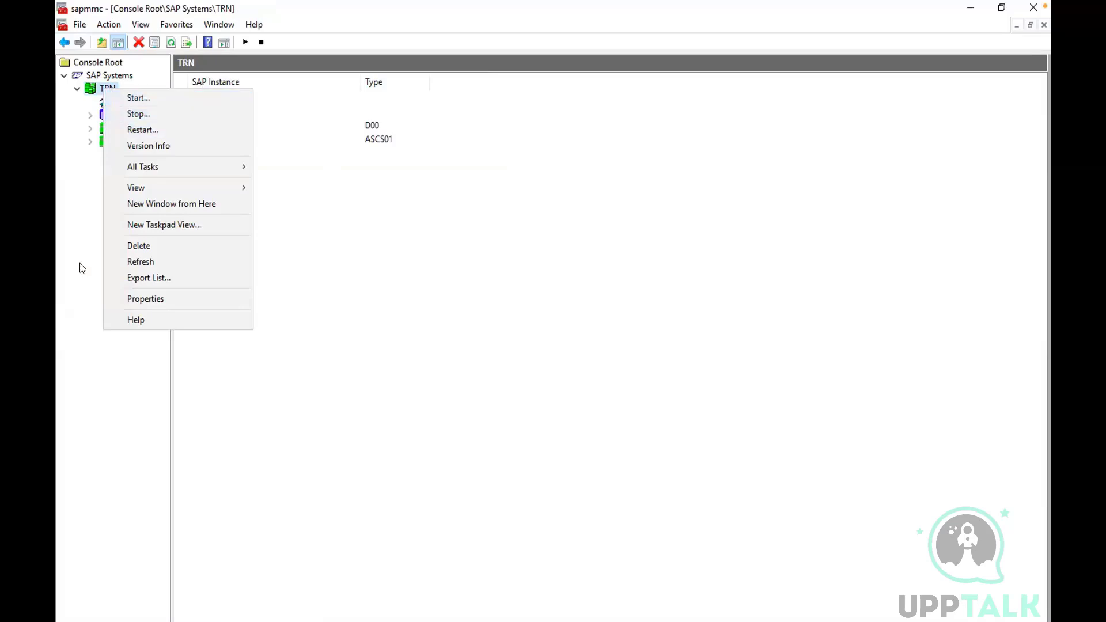
{"action": "left_click", "coordinate": [75, 215]}
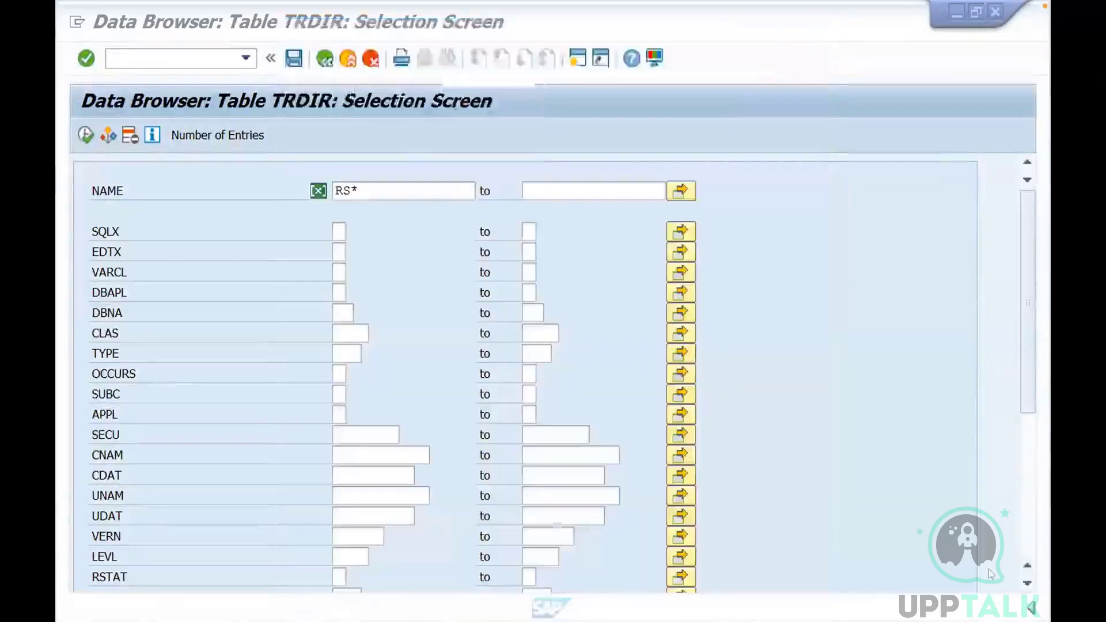
Return to SAP GUI, leave the Data Browser for SAP Easy Access, and run the sm02 tcode
{"action": "left_click", "coordinate": [989, 574]}
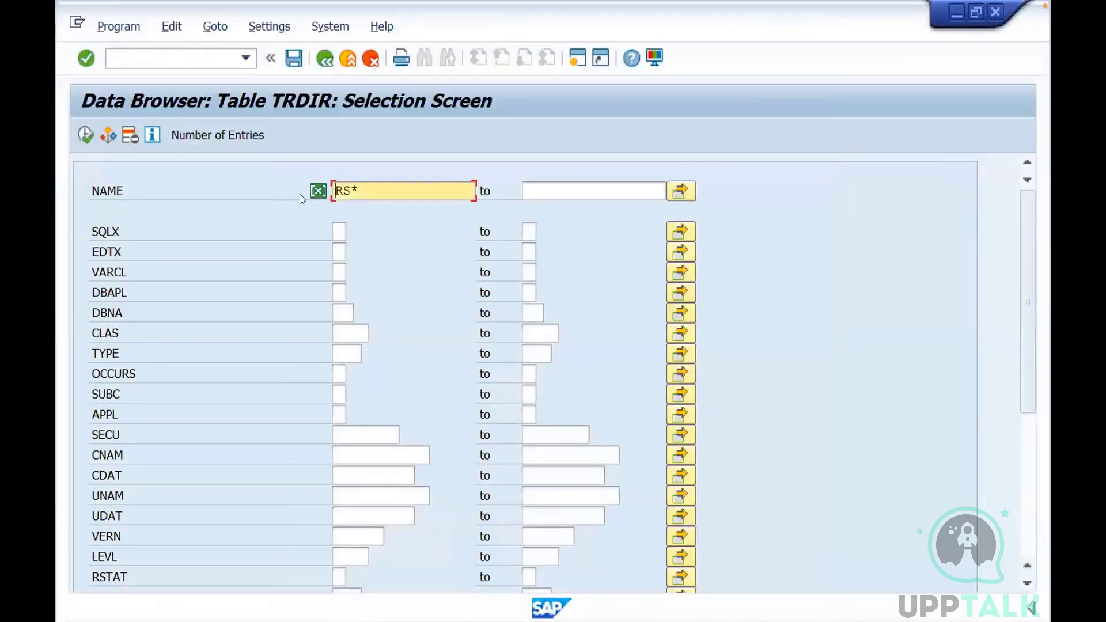
{"action": "left_click", "coordinate": [325, 59]}
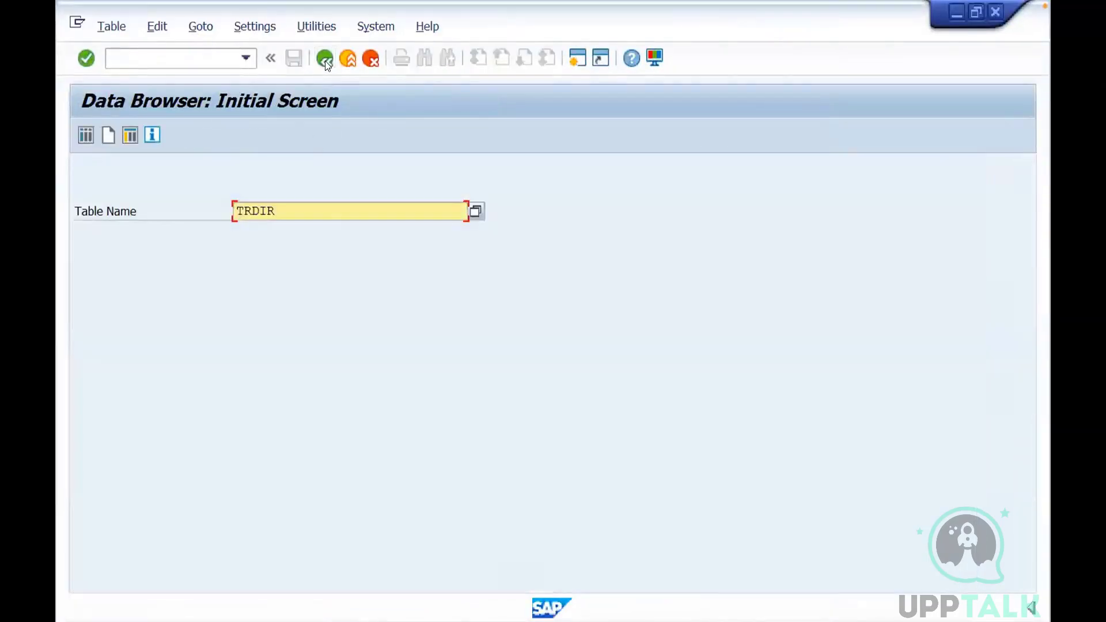
{"action": "left_click", "coordinate": [325, 59]}
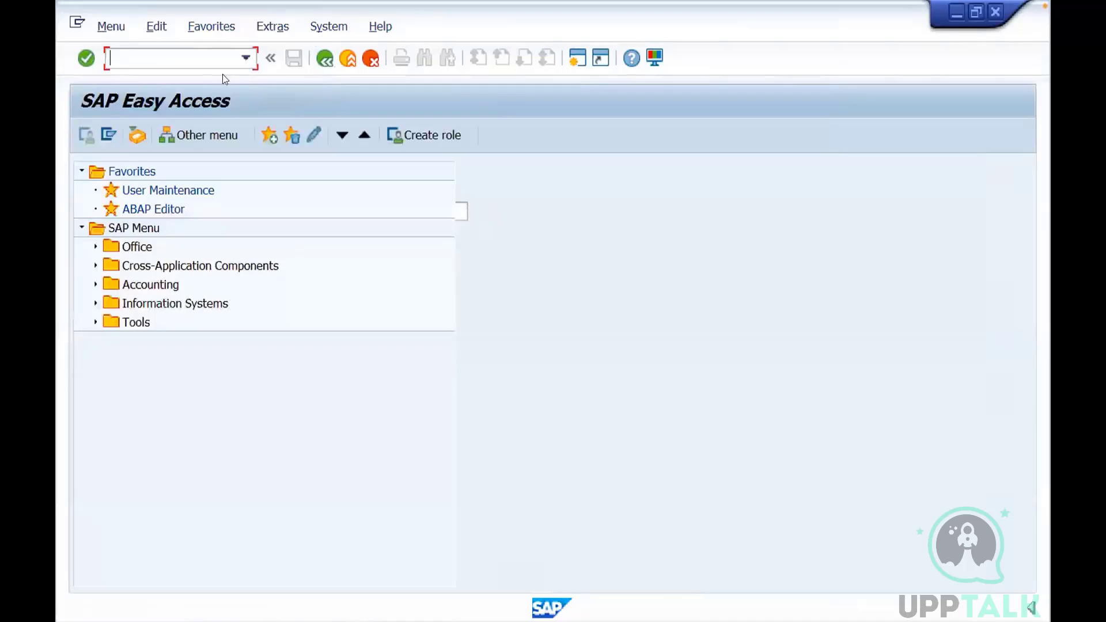
{"action": "type", "text": "sm02"}
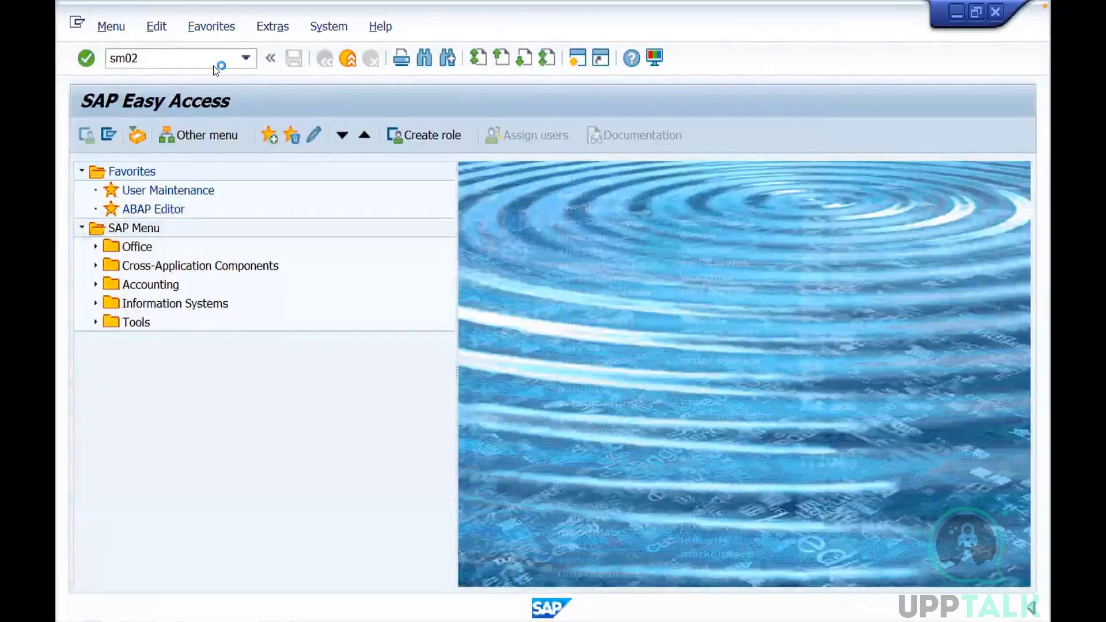
{"action": "key", "text": "Return"}
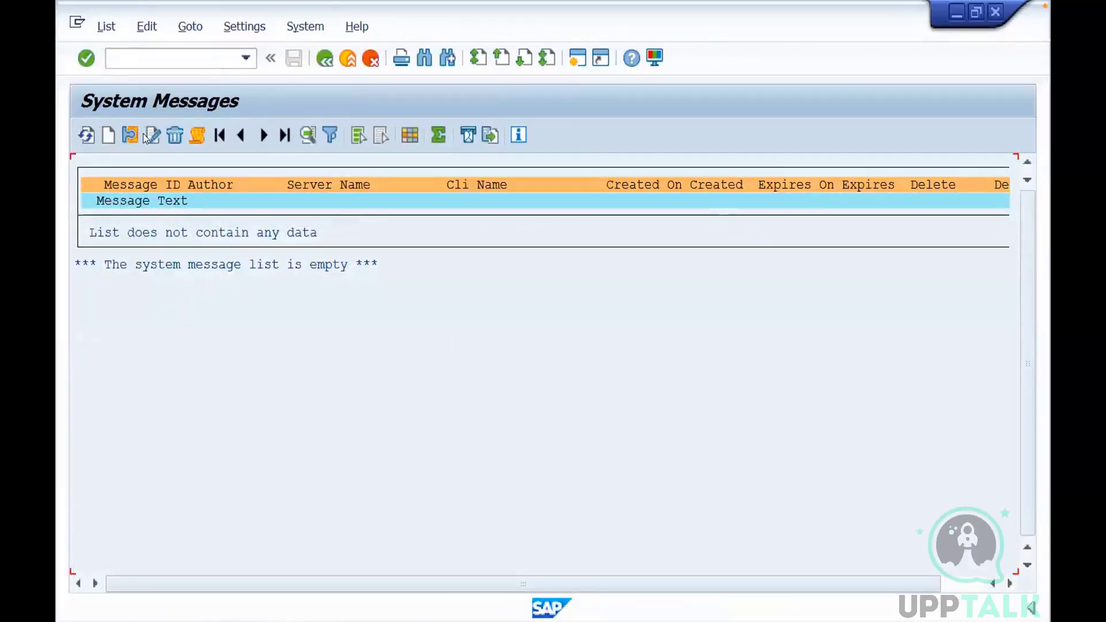
Create the system message "Hi Friends, we are shutting down system in next 20 minutes." with the default display and delete dates
{"action": "left_click", "coordinate": [108, 136]}
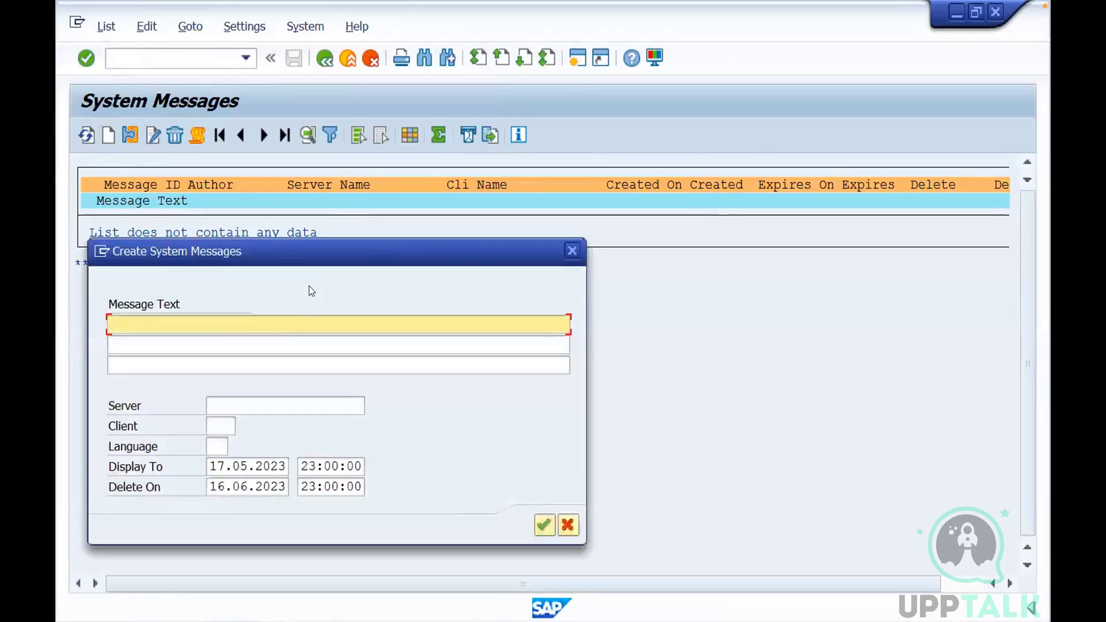
{"action": "type", "text": "Hi"}
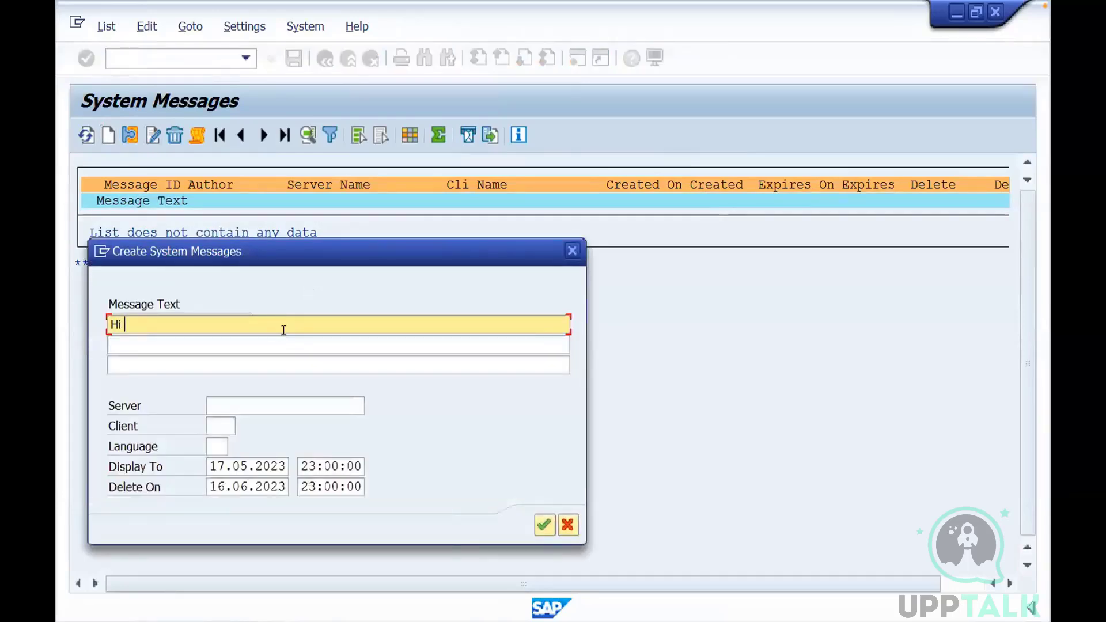
{"action": "type", "text": " Friends, we are shu"}
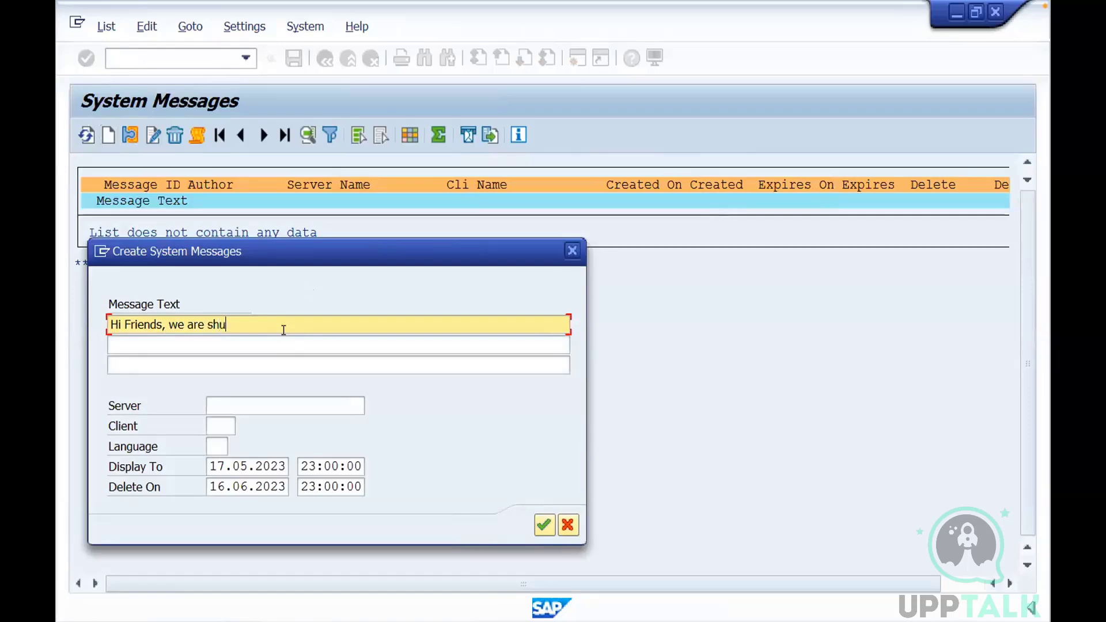
{"action": "type", "text": "tting down system i"}
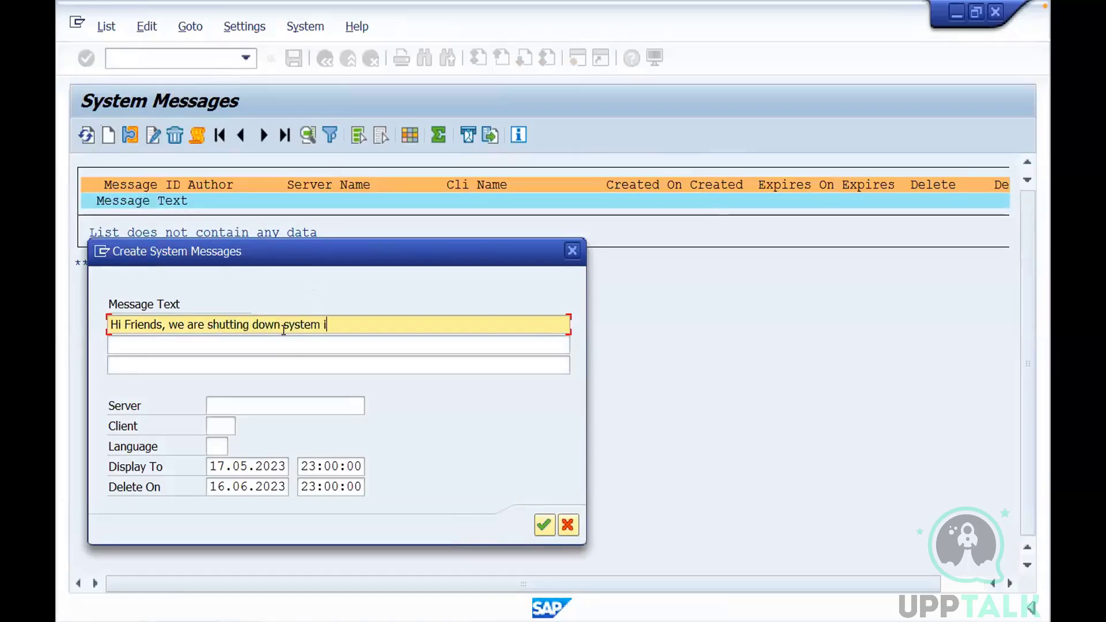
{"action": "type", "text": "n next 20 minutes a"}
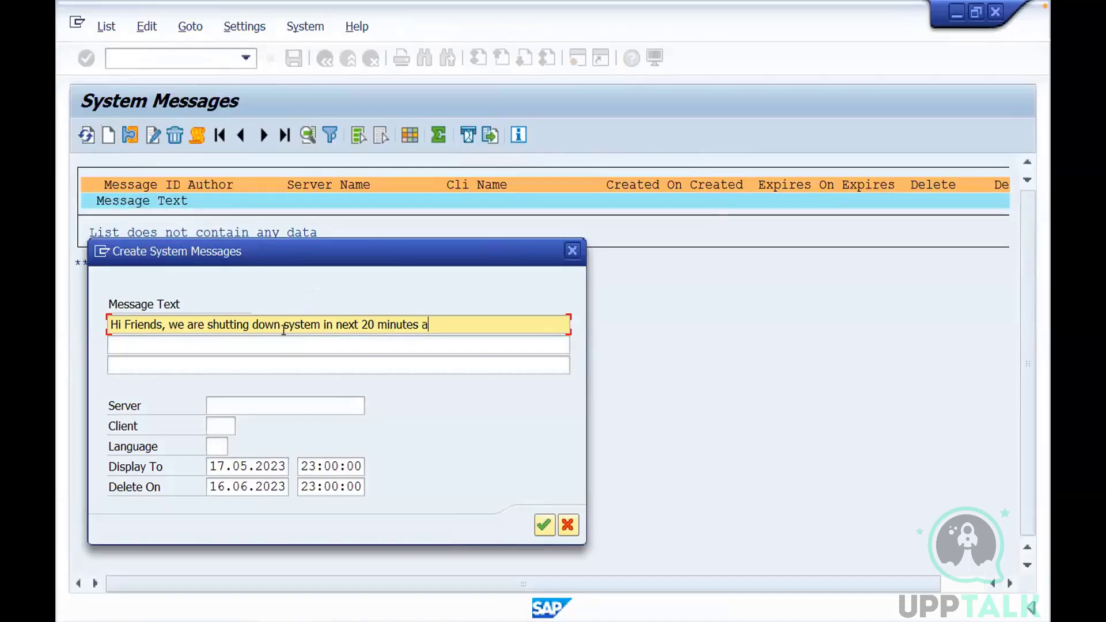
{"action": "key", "text": "BackSpace"}
{"action": "type", "text": "1"}
{"action": "key", "text": "BackSpace"}
{"action": "type", "text": "."}
{"action": "left_click", "coordinate": [544, 525]}
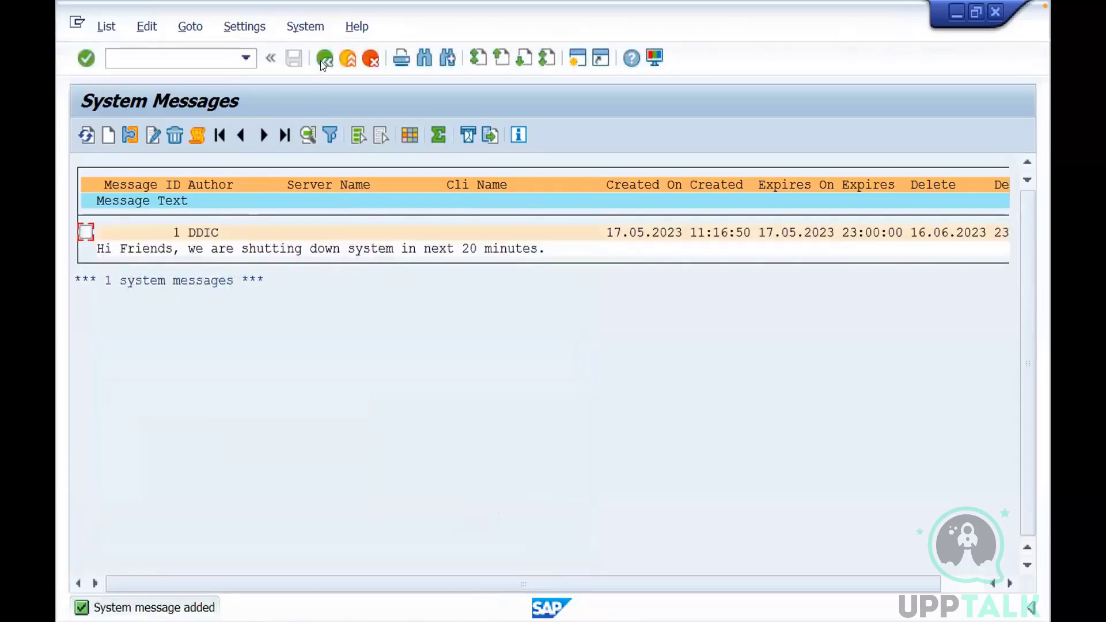
Leave the system message list and read and close the broadcast messages on the way back to SAP Easy Access
{"action": "left_click", "coordinate": [320, 57]}
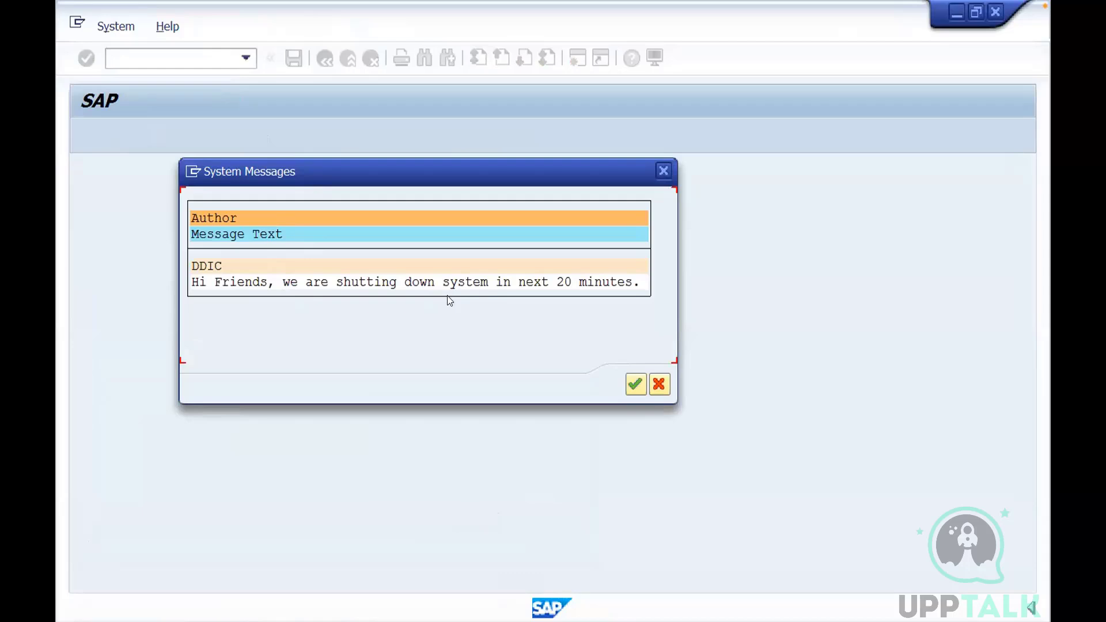
{"action": "left_click", "coordinate": [665, 176]}
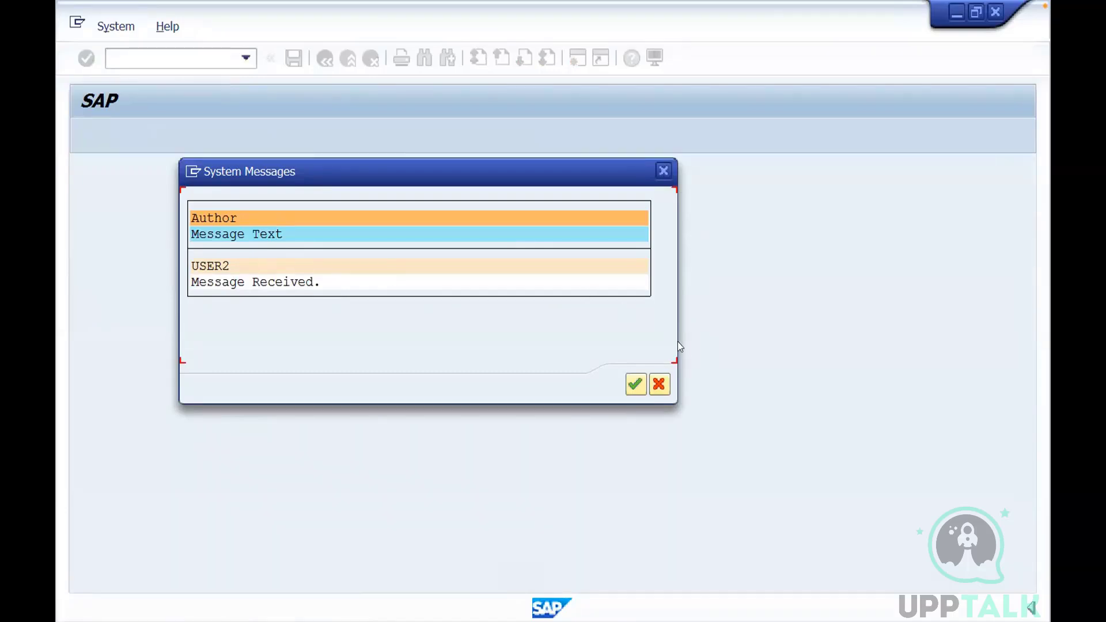
{"action": "left_click", "coordinate": [660, 390]}
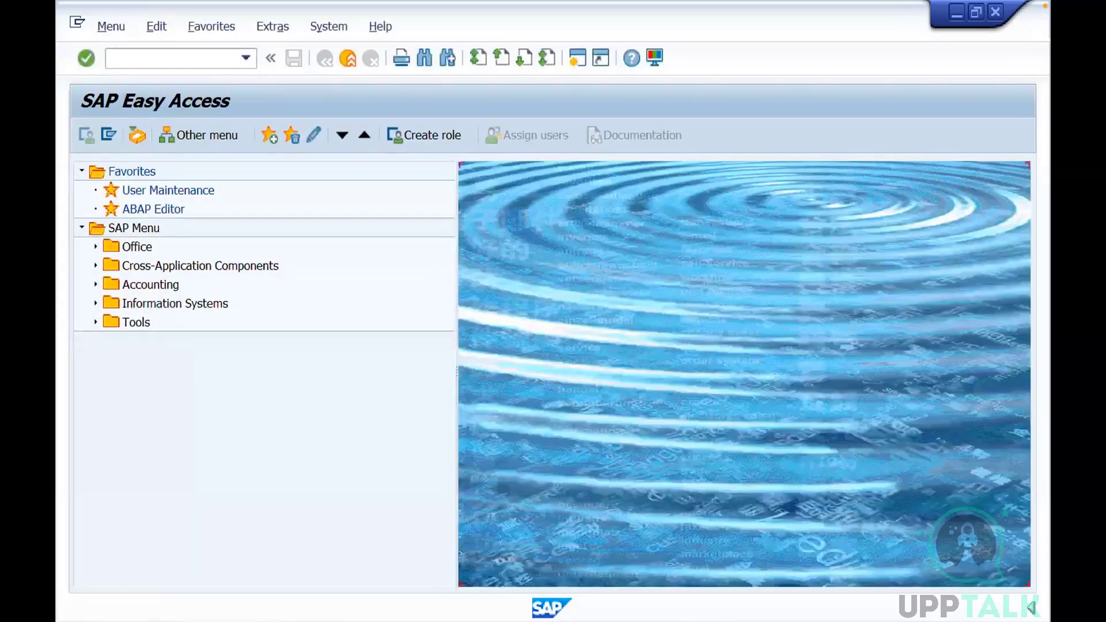
Switch to the presentation, duplicate the SAP GUI login exercise slide, and retitle the copy "Exercise : Login in to SAP GHC system"
{"action": "key", "text": "alt+Tab"}
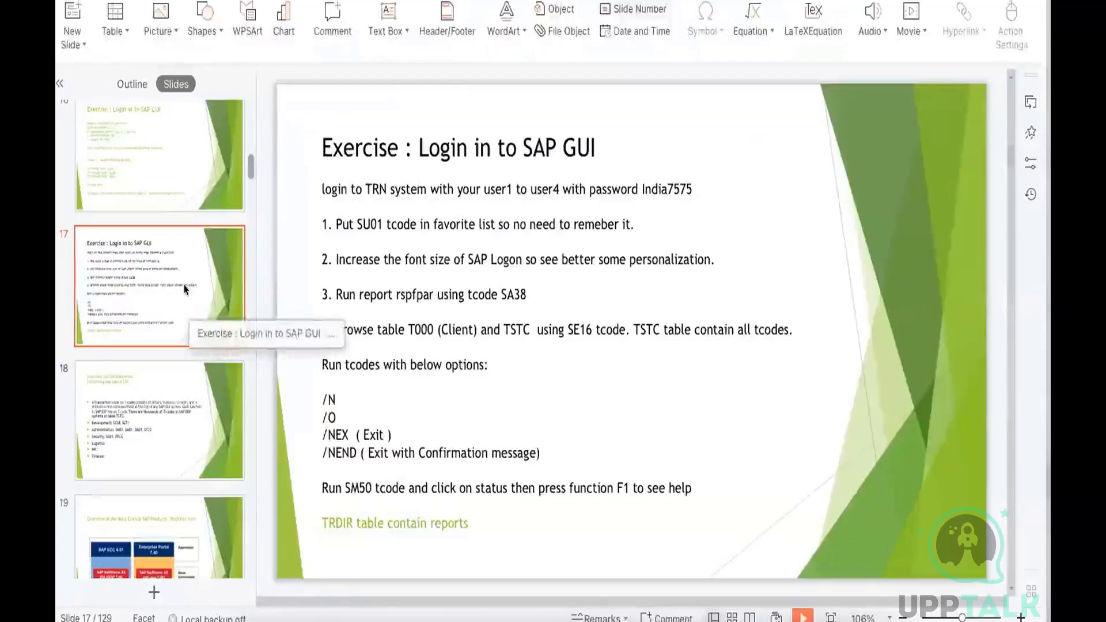
{"action": "key", "text": "ctrl+d"}
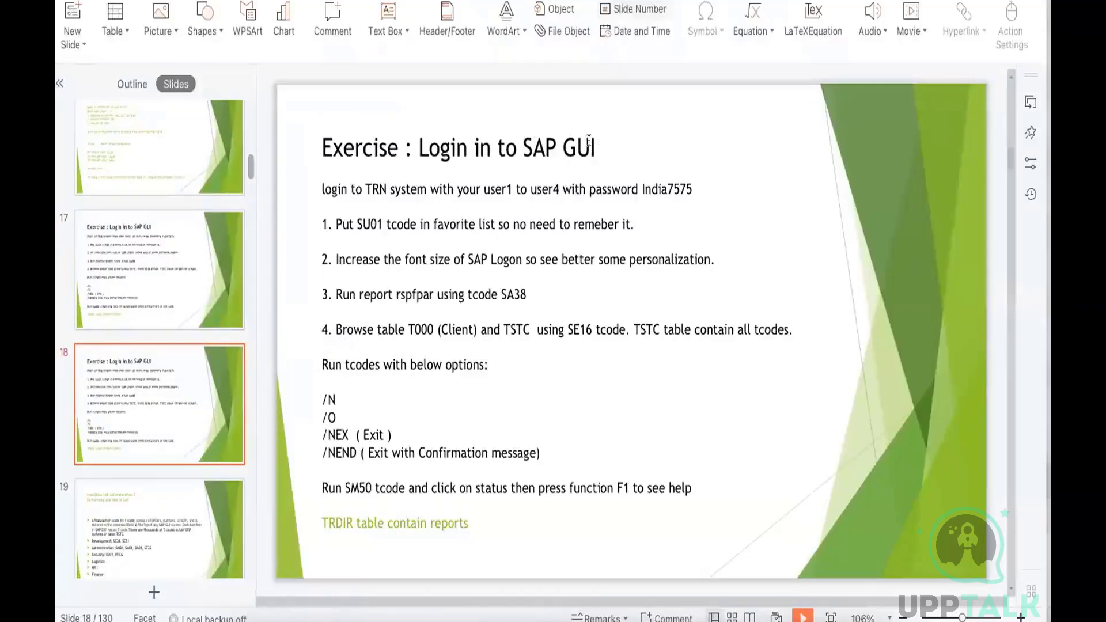
{"action": "left_click", "coordinate": [523, 148]}
{"action": "left_click_drag", "start_coordinate": [524, 149], "coordinate": [546, 148]}
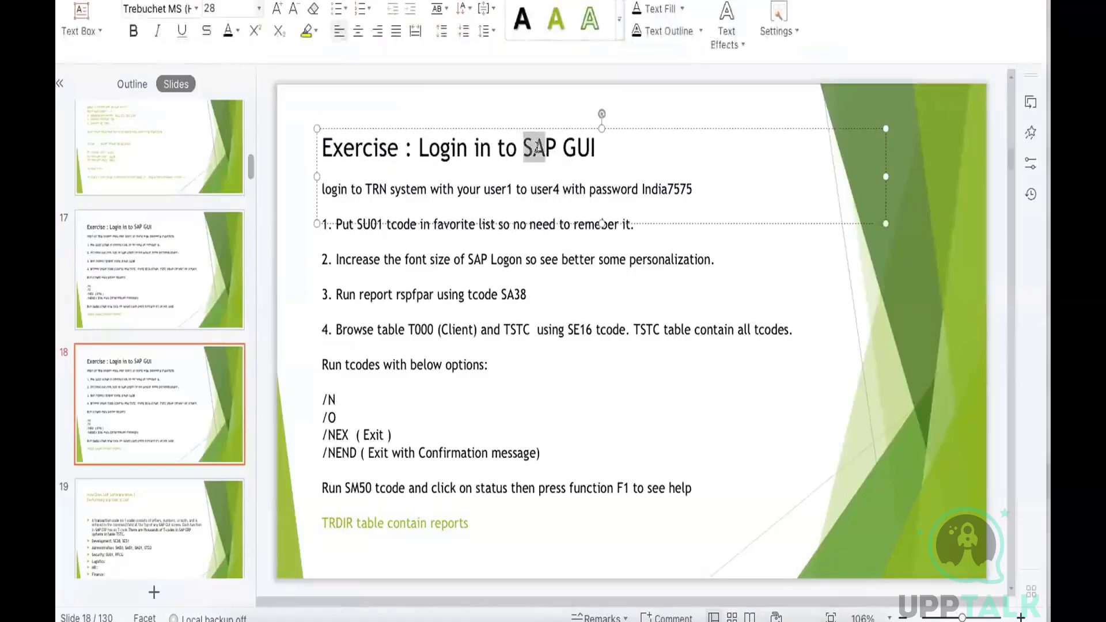
{"action": "left_click", "coordinate": [593, 147]}
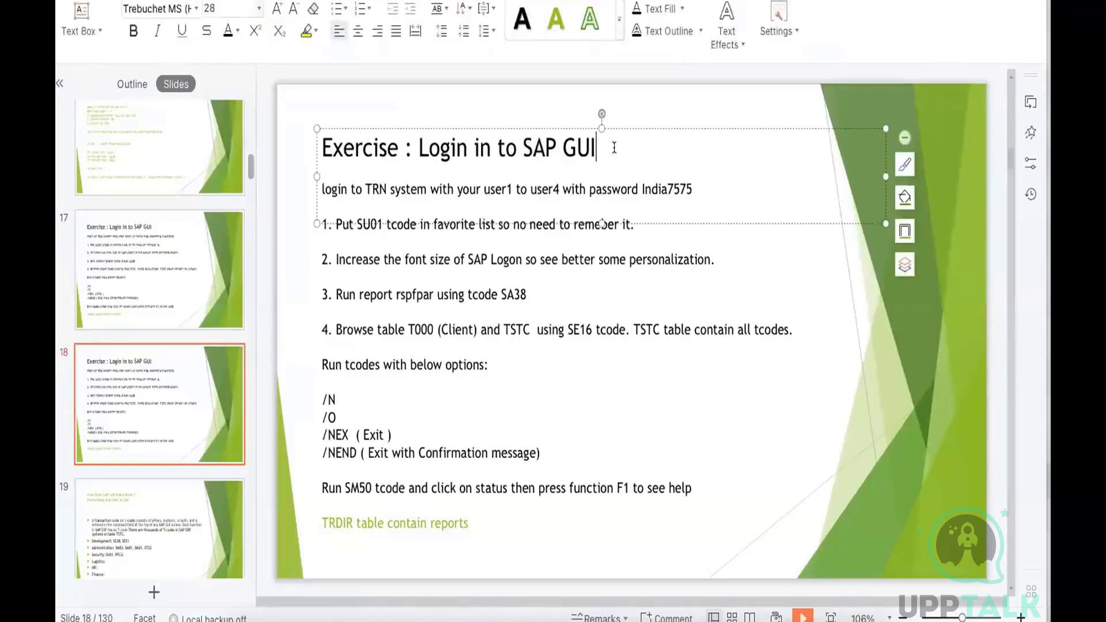
{"action": "double_click", "coordinate": [599, 145]}
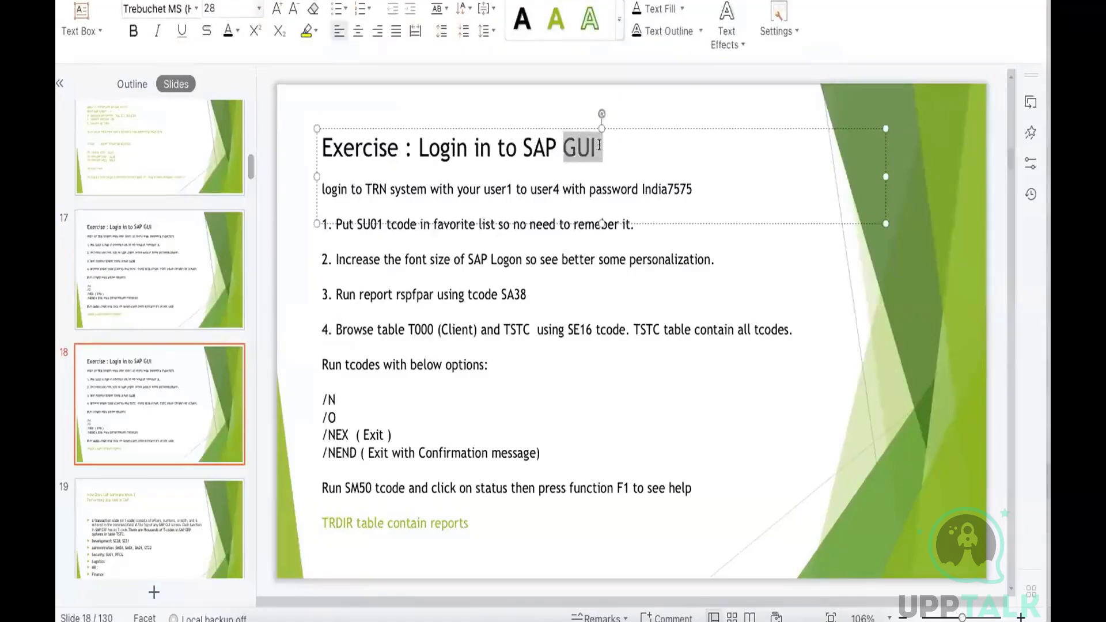
{"action": "type", "text": "GHC "}
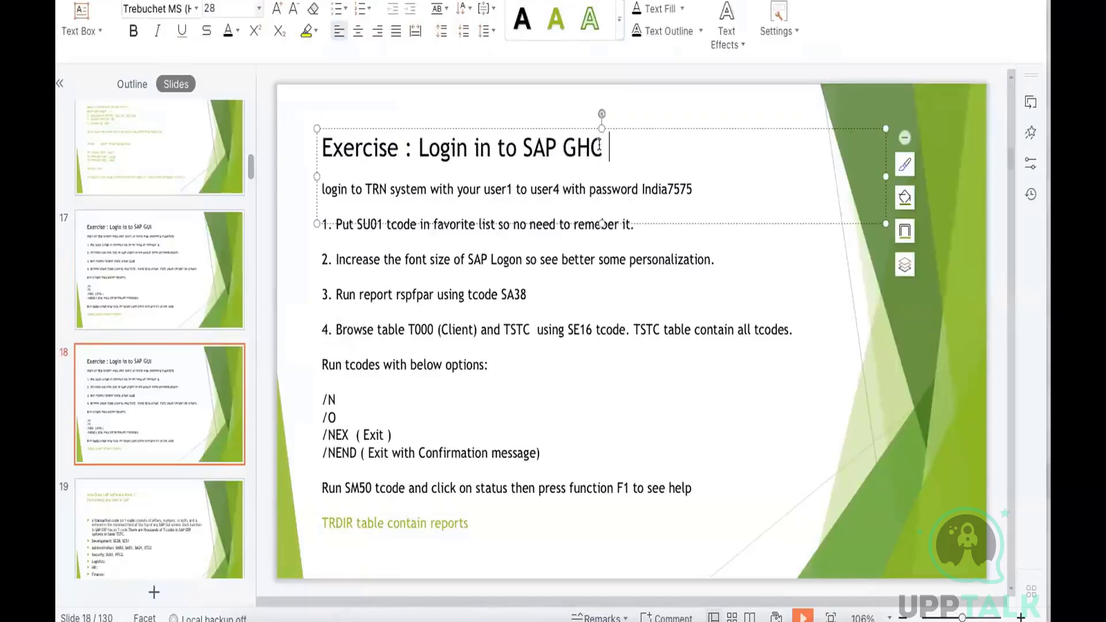
{"action": "type", "text": "system"}
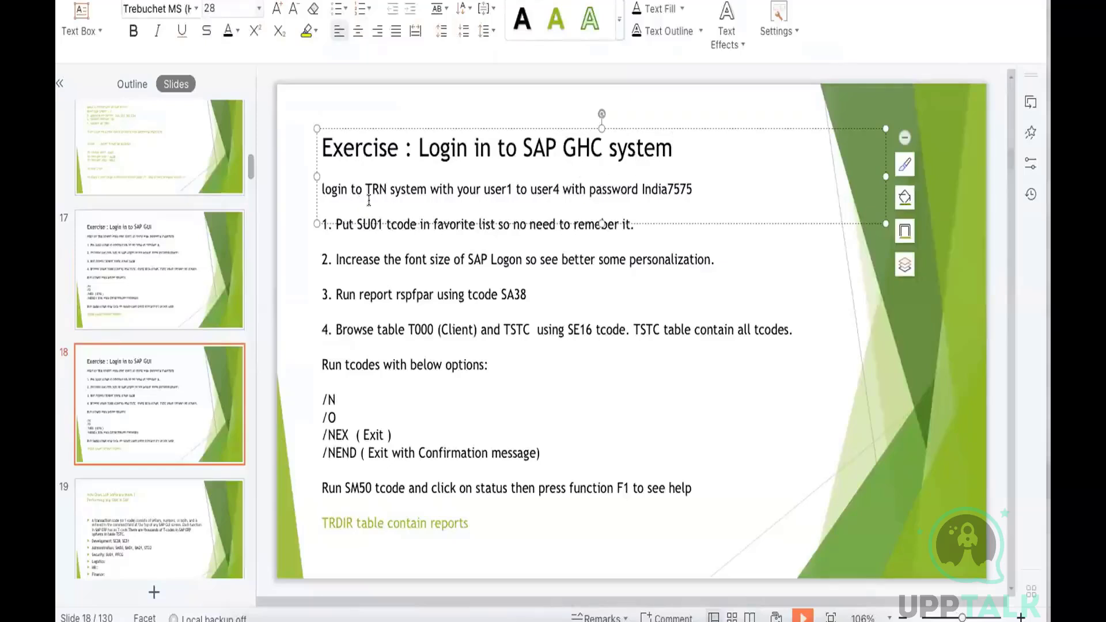
Insert two blank lines above the TRN login instruction on the duplicated slide and place the cursor at the end of its title
{"action": "left_click", "coordinate": [323, 184]}
{"action": "key", "text": "Return"}
{"action": "key", "text": "Return"}
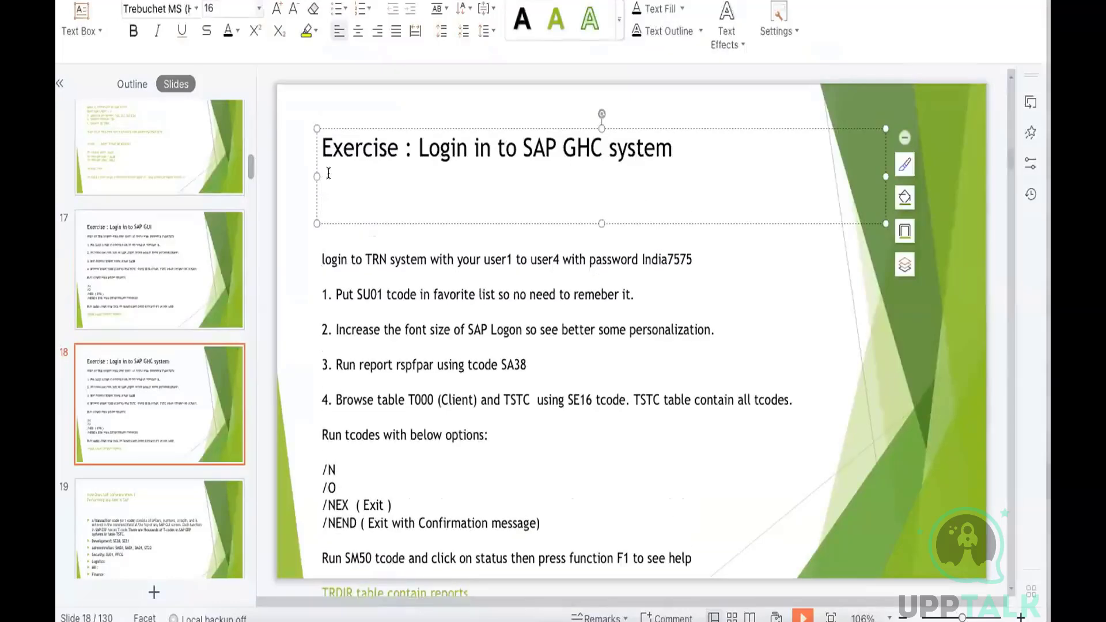
{"action": "left_click", "coordinate": [329, 173]}
{"action": "left_click", "coordinate": [676, 147]}
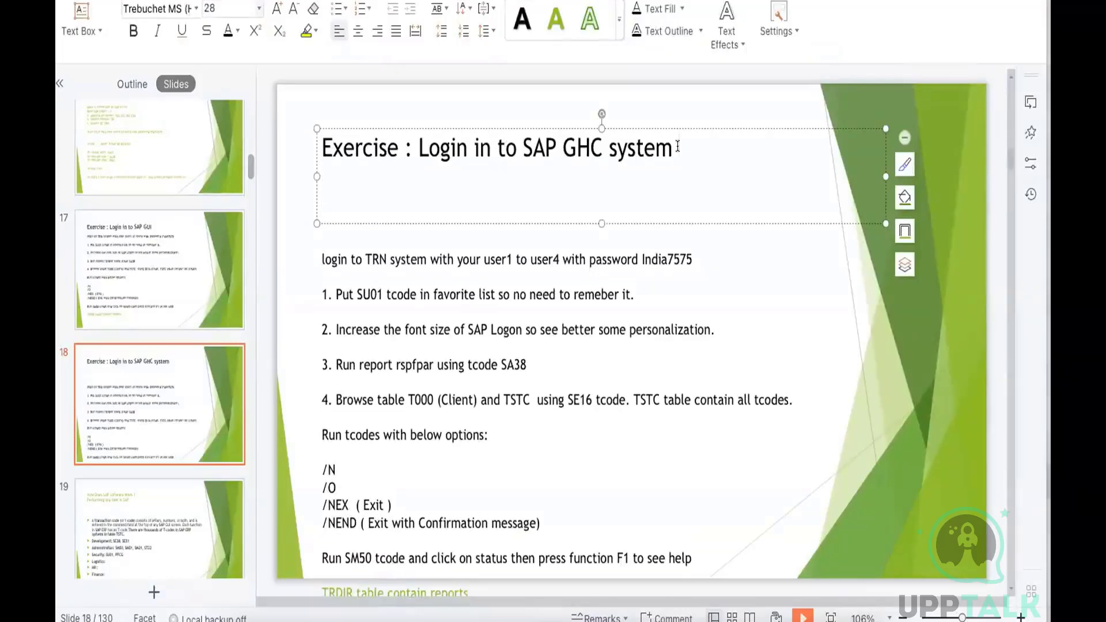
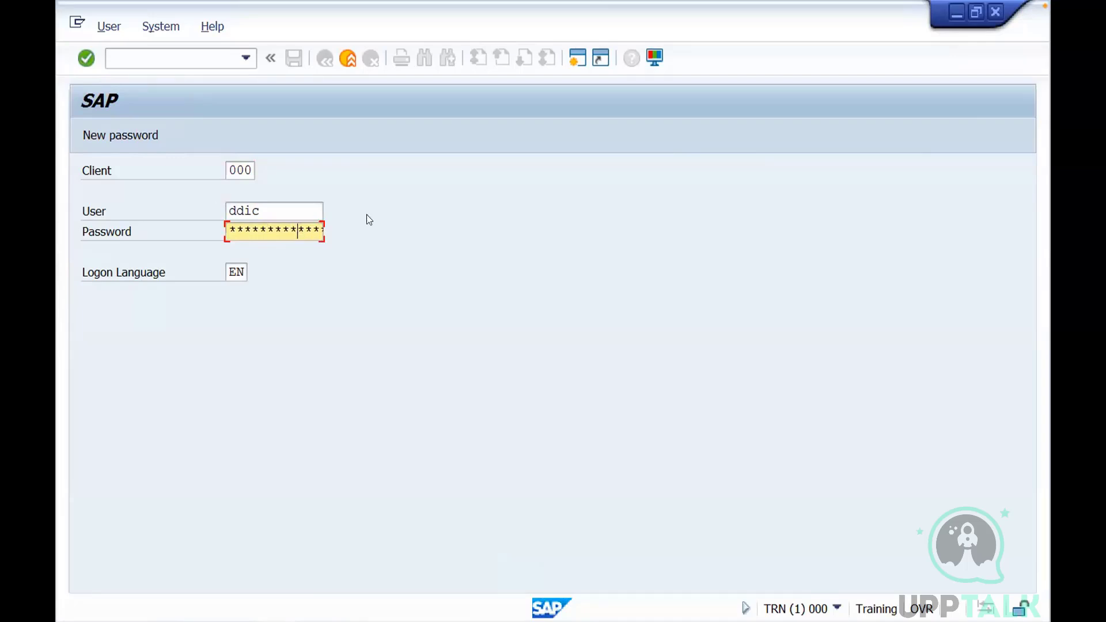
Try to log on to client 000 of the TRN system as user DDIC with logon language EN
{"action": "key", "text": "Return"}
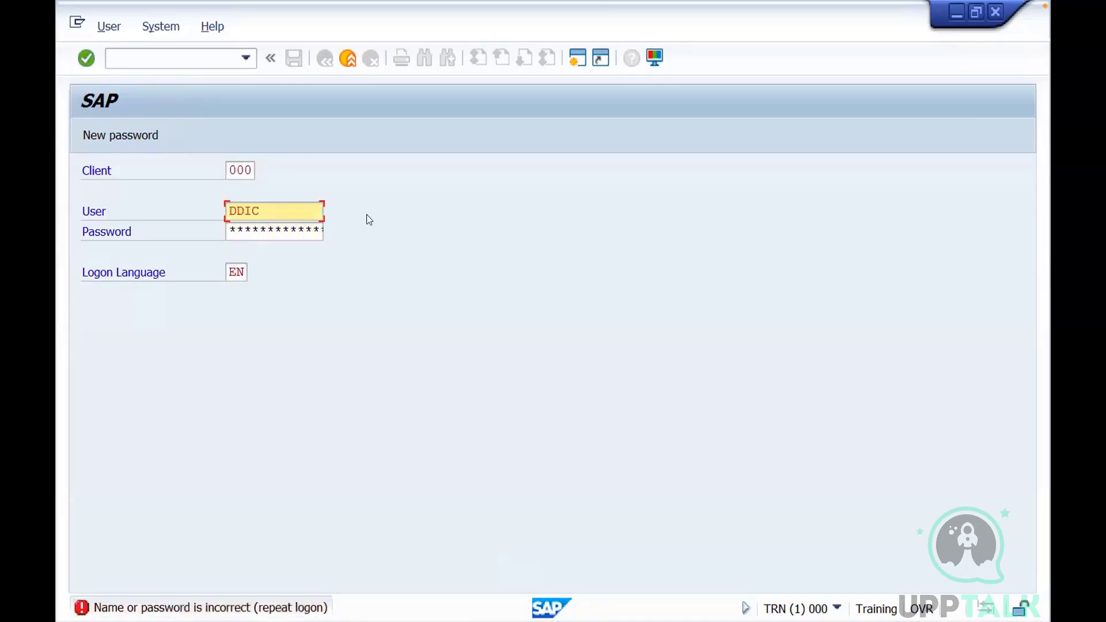
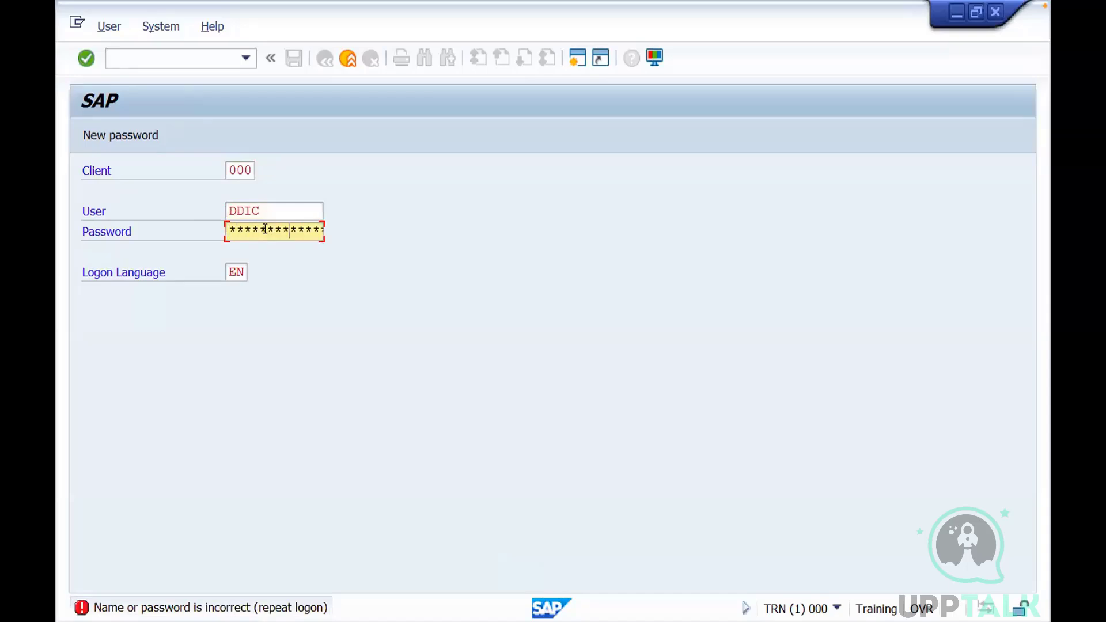
Complete the DDIC logon to client 000 of TRN and dismiss the copyright, system messages and failed-logon notices
{"action": "key", "text": "Return"}
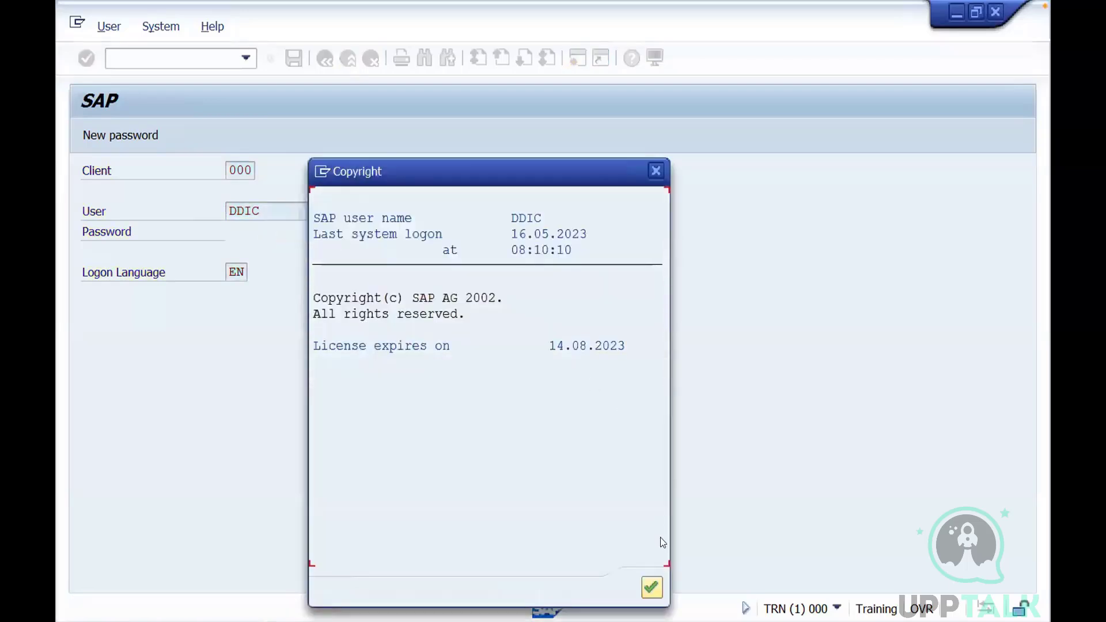
{"action": "left_click", "coordinate": [652, 588]}
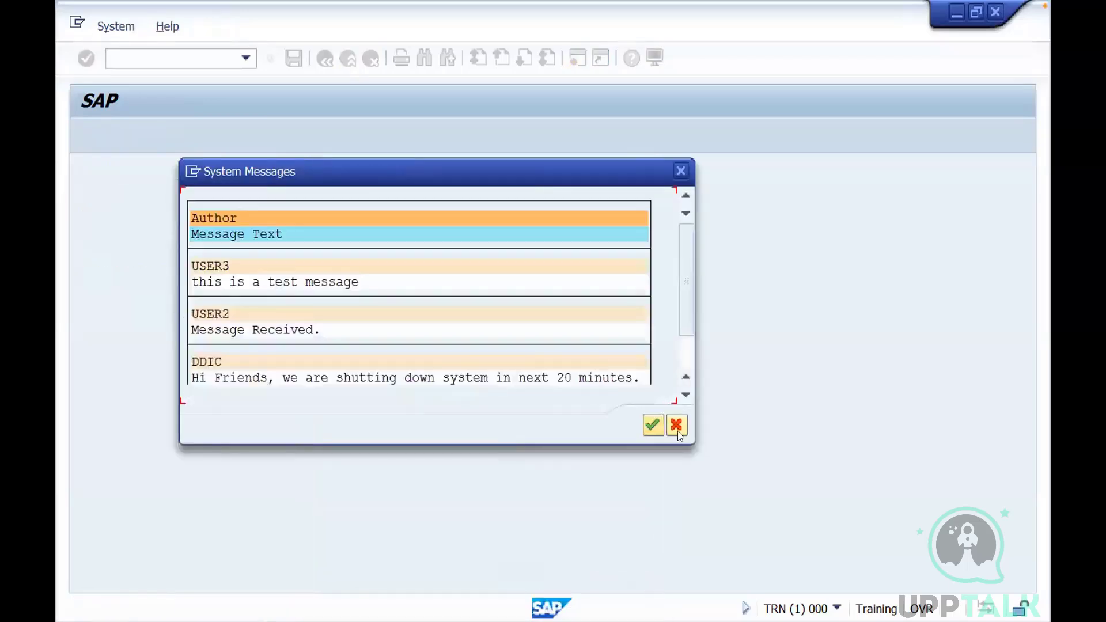
{"action": "left_click", "coordinate": [653, 425]}
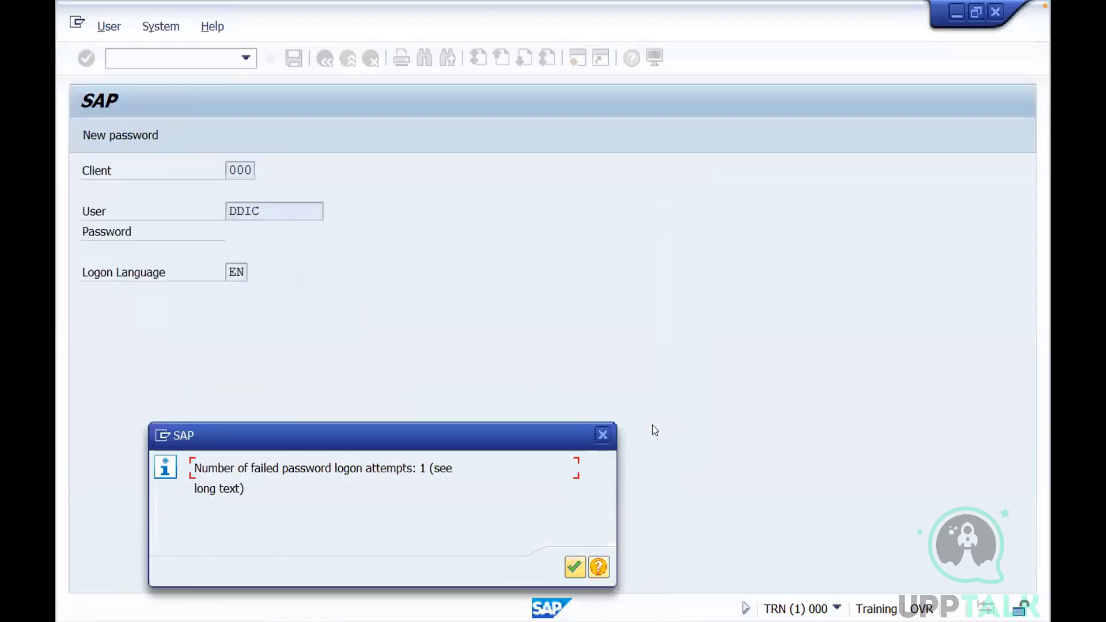
{"action": "left_click", "coordinate": [575, 567]}
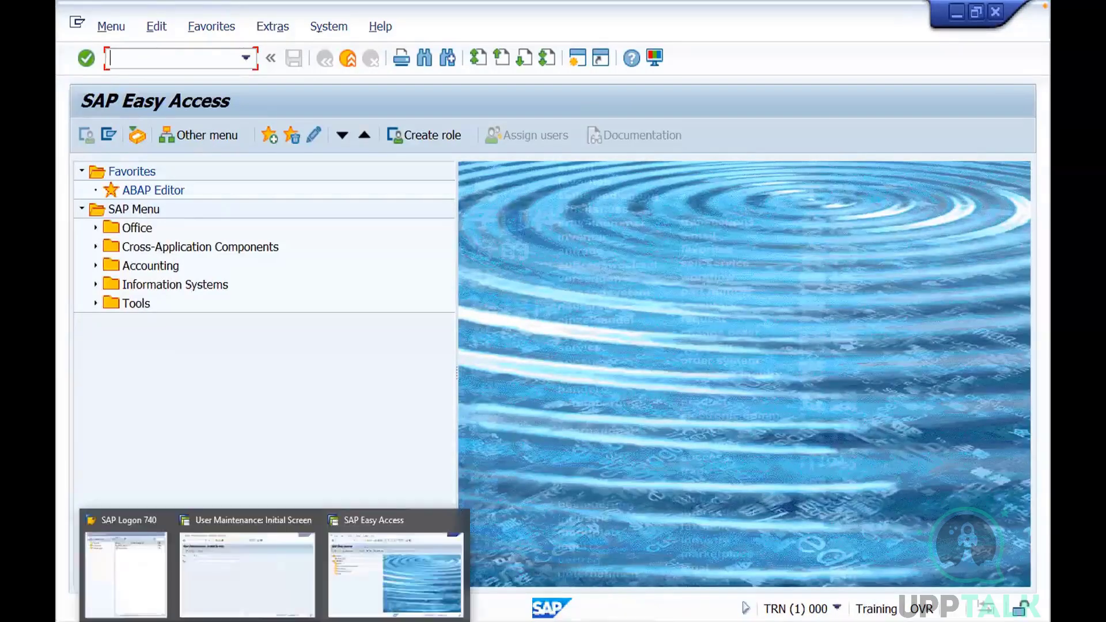
In the client 001 session, run report RSUSR200 through SA38 with default selections and enlarge its user list
{"action": "left_click", "coordinate": [272, 589]}
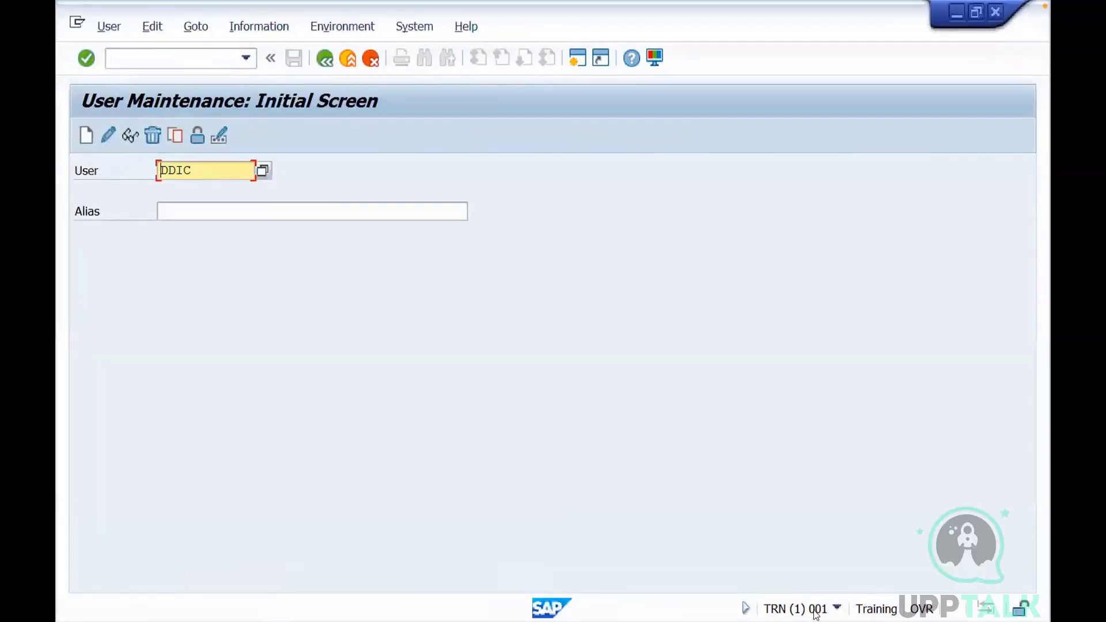
{"action": "left_click", "coordinate": [187, 56]}
{"action": "type", "text": "/ns"}
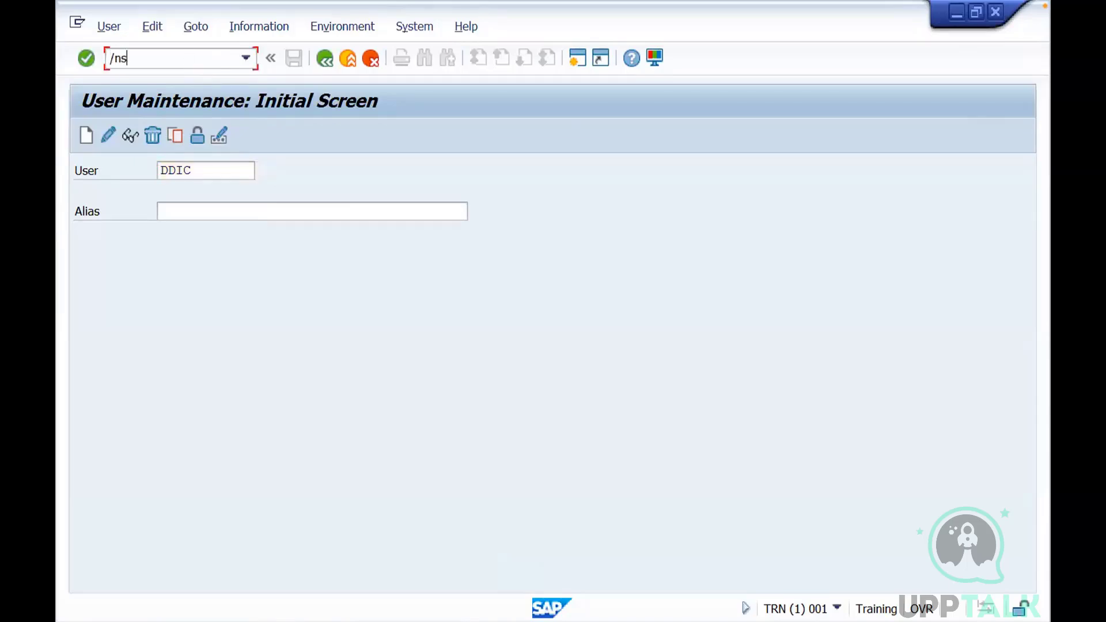
{"action": "type", "text": "a38"}
{"action": "key", "text": "Return"}
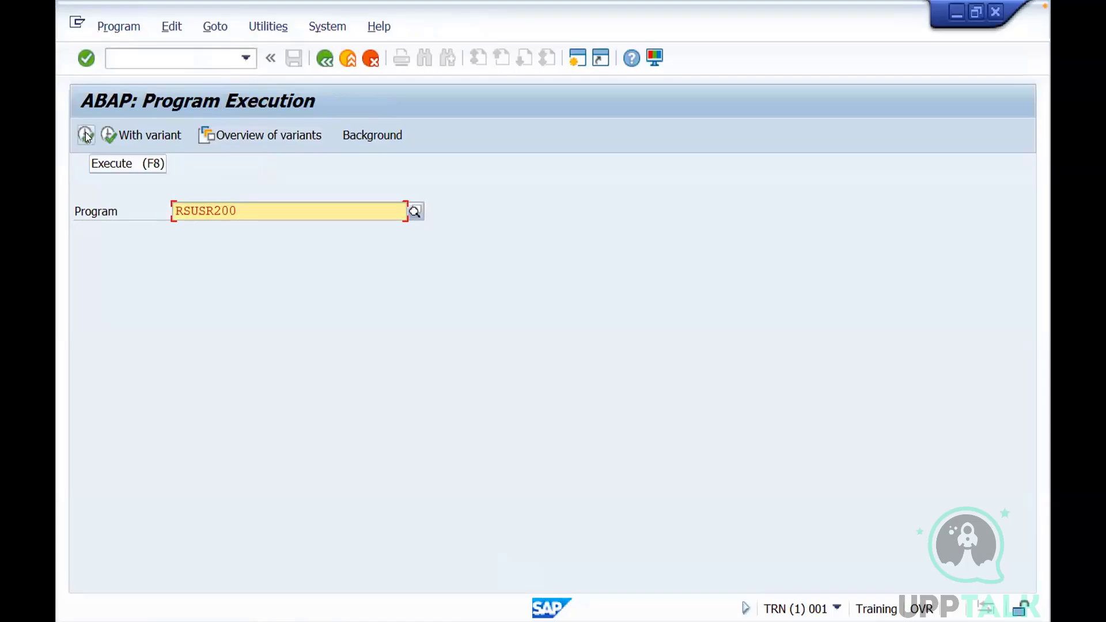
{"action": "left_click", "coordinate": [86, 136]}
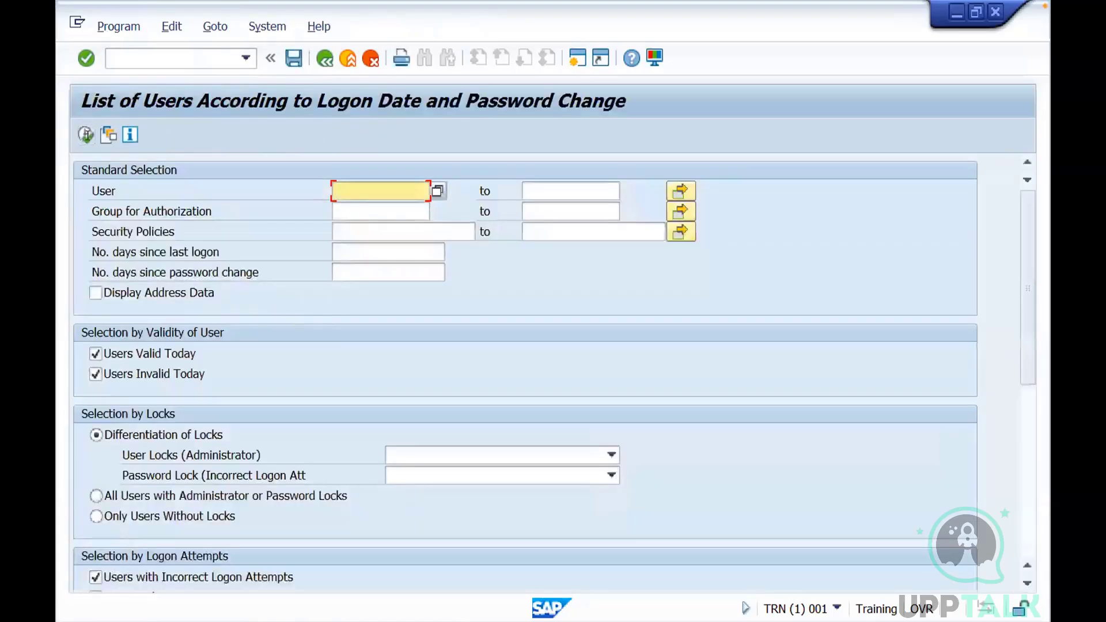
{"action": "left_click", "coordinate": [87, 136]}
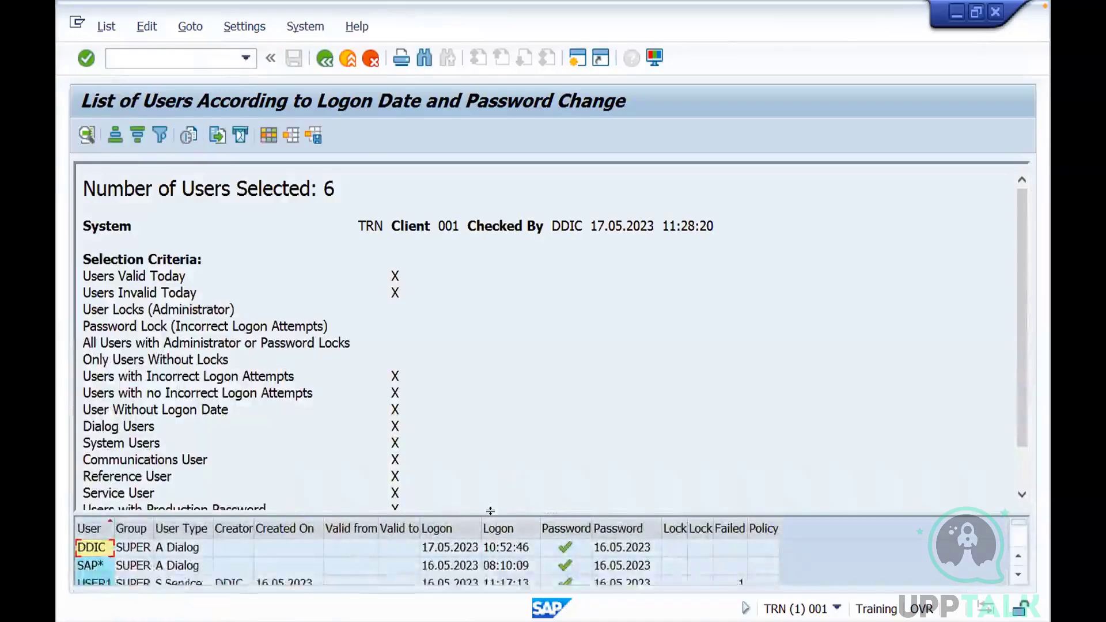
{"action": "left_click_drag", "start_coordinate": [491, 511], "coordinate": [491, 364]}
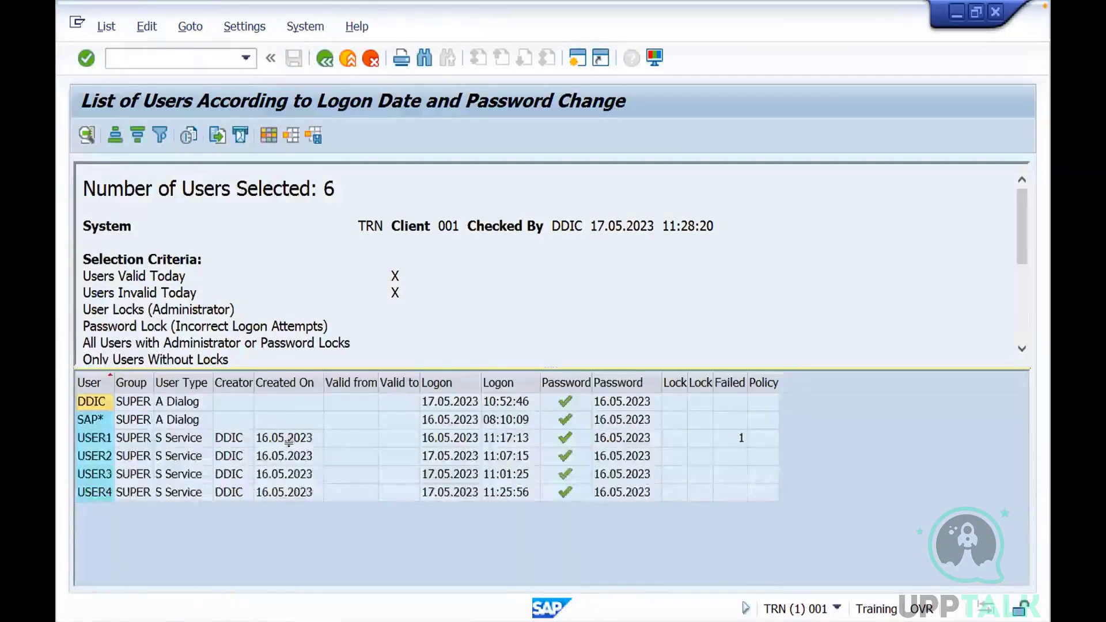
{"action": "double_click", "coordinate": [449, 225]}
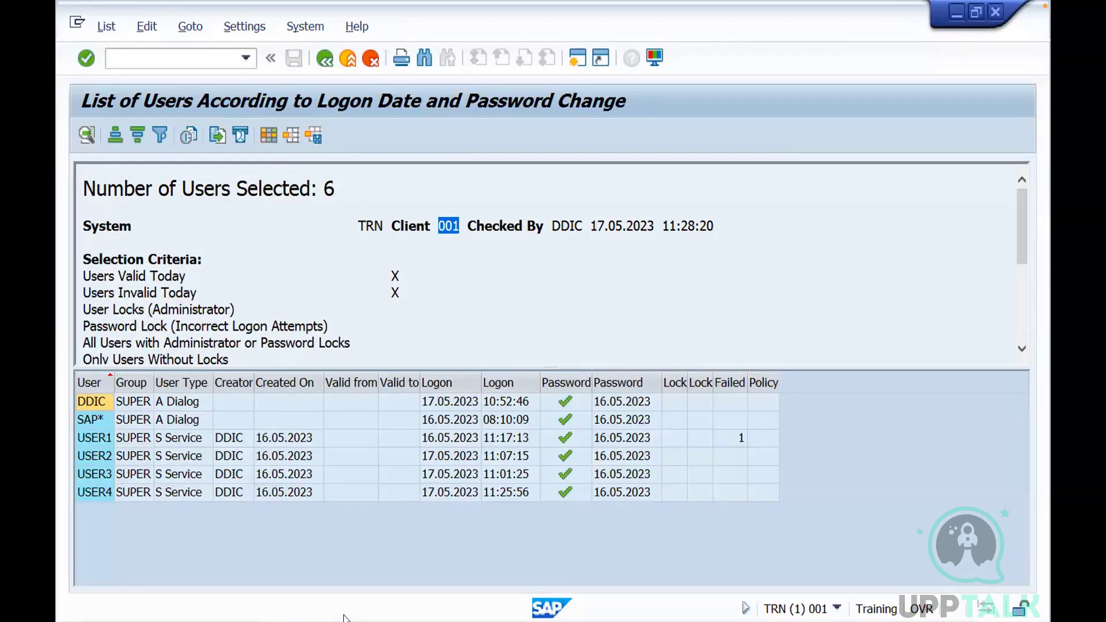
In the client 000 session, run report RSUSR200 through SA38 with default selections and enlarge its user list
{"action": "left_click", "coordinate": [275, 621]}
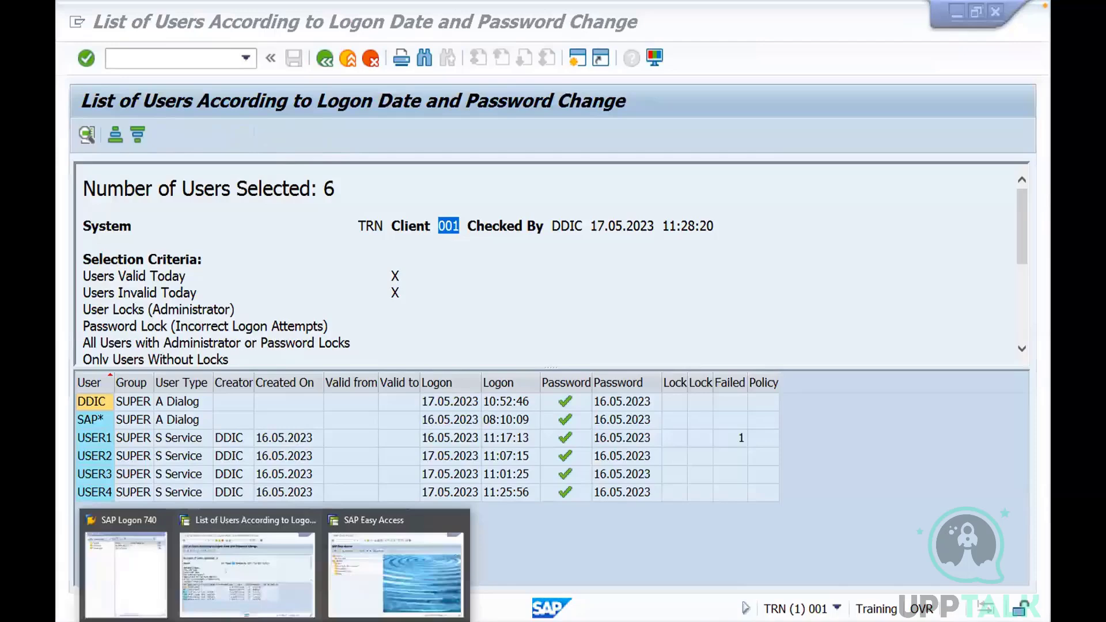
{"action": "left_click", "coordinate": [390, 580]}
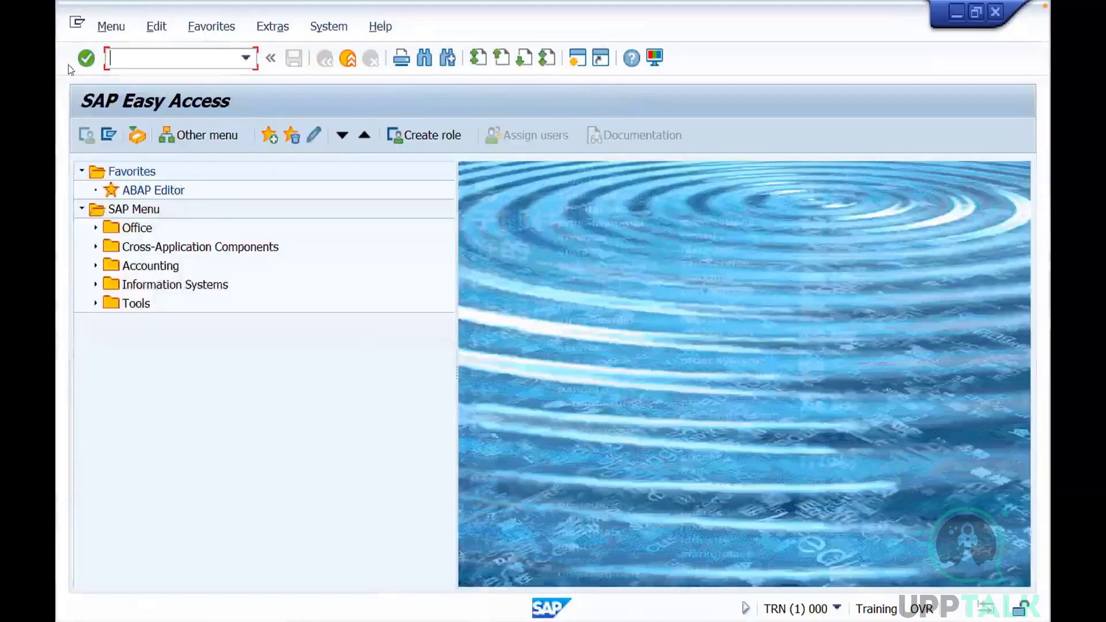
{"action": "type", "text": "sa38"}
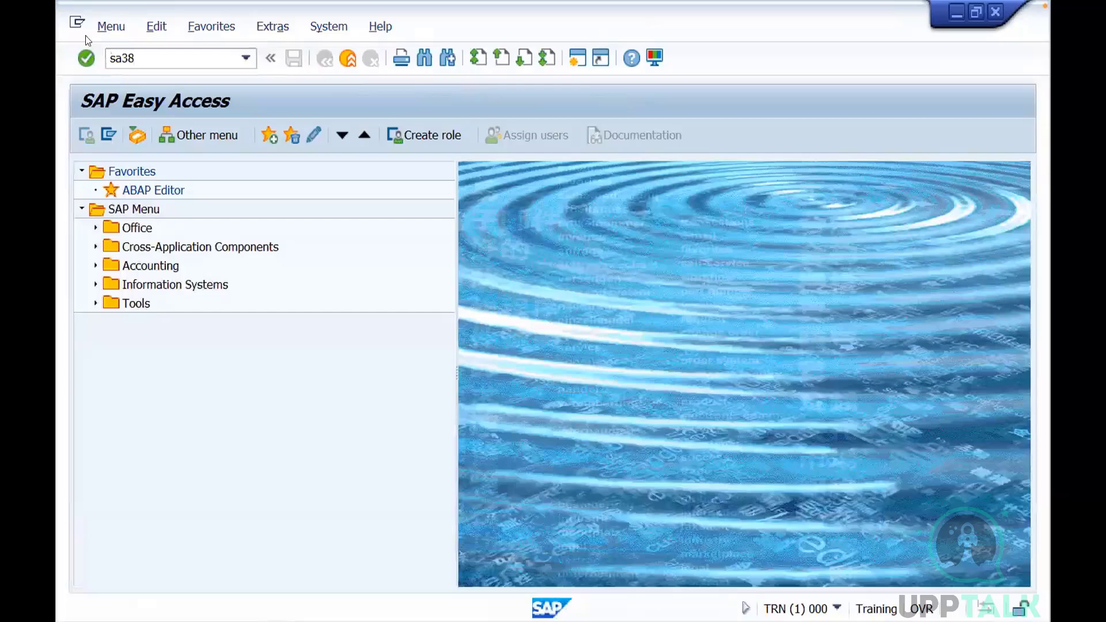
{"action": "key", "text": "Return"}
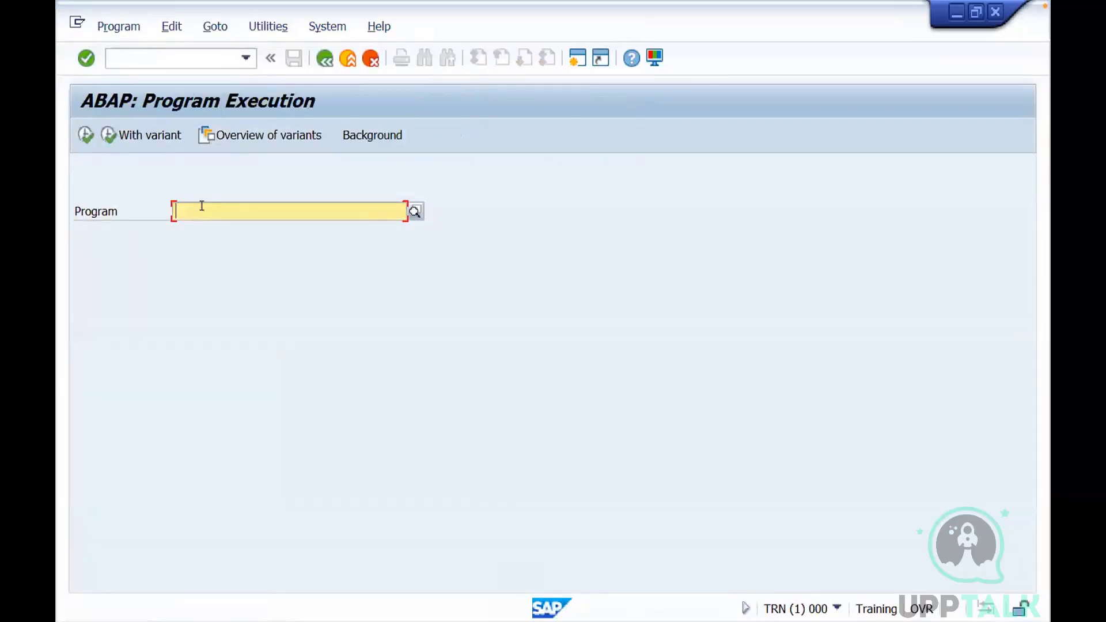
{"action": "type", "text": "rsusr"}
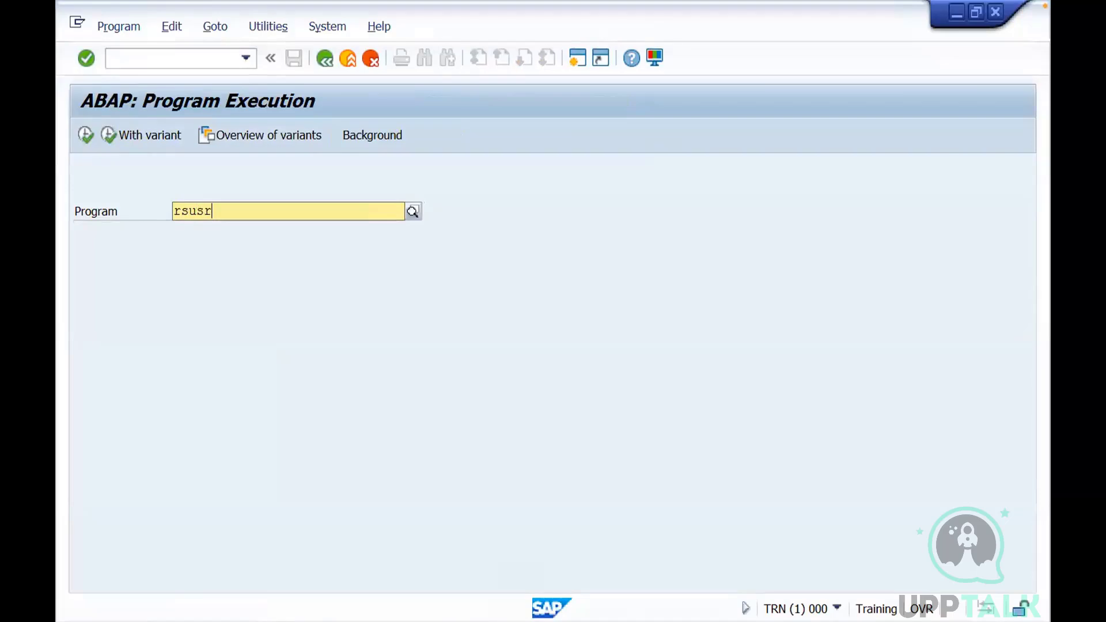
{"action": "type", "text": "200"}
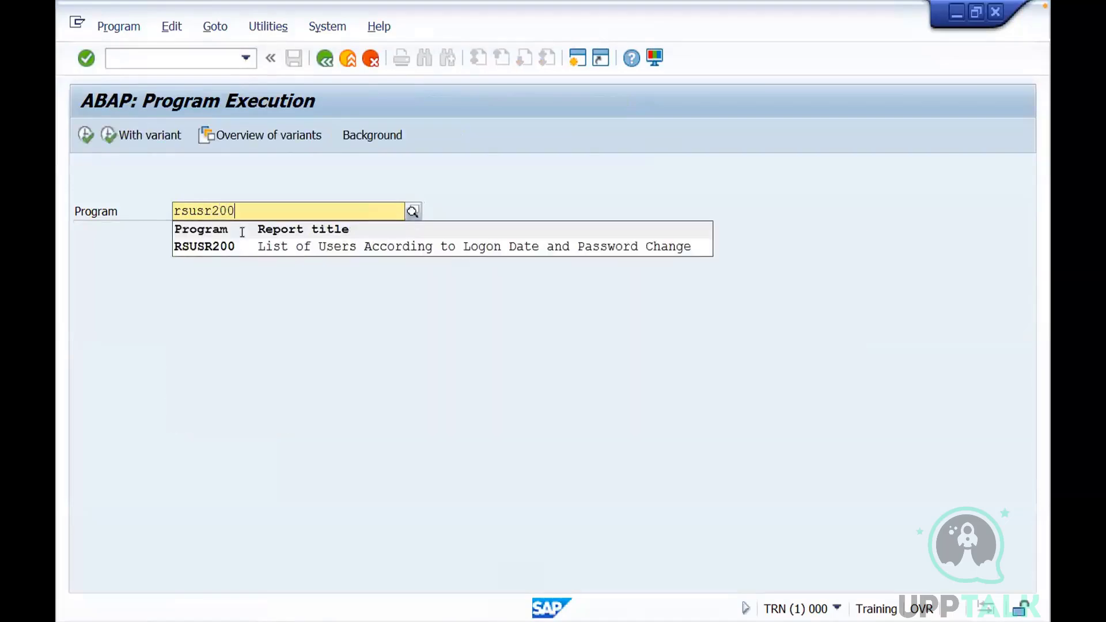
{"action": "left_click", "coordinate": [239, 247]}
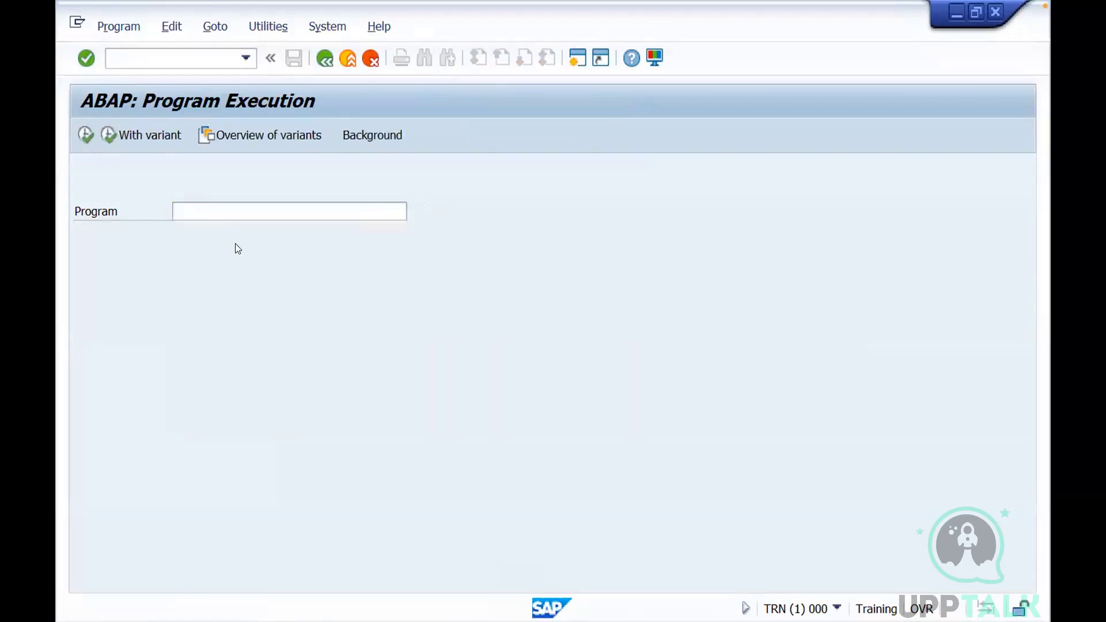
{"action": "left_click", "coordinate": [85, 134]}
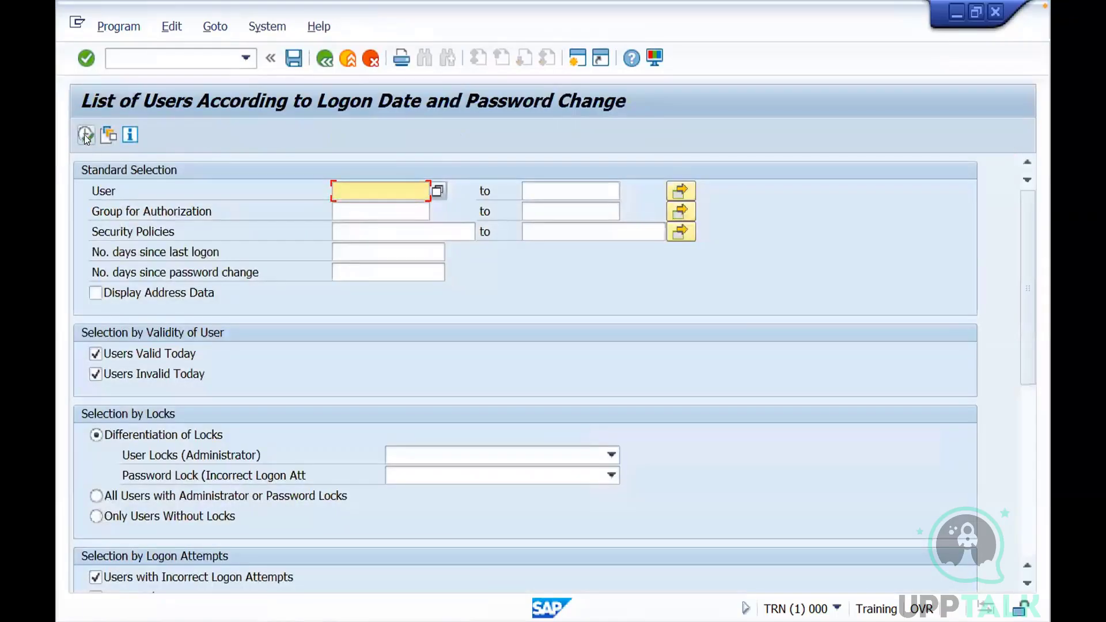
{"action": "left_click", "coordinate": [86, 135]}
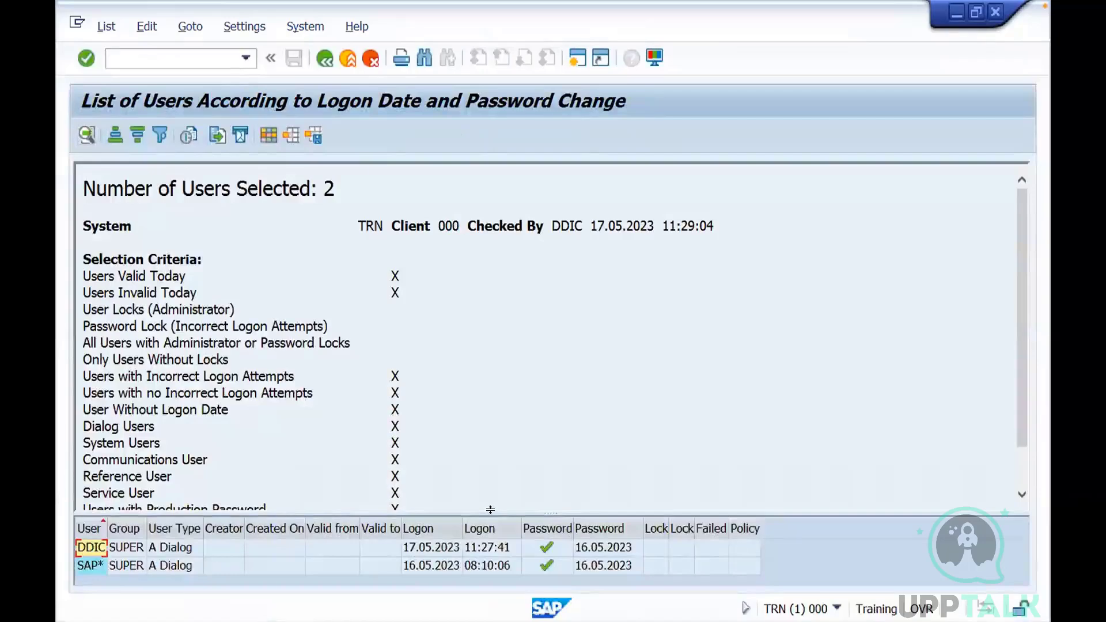
{"action": "left_click_drag", "start_coordinate": [490, 510], "coordinate": [487, 382]}
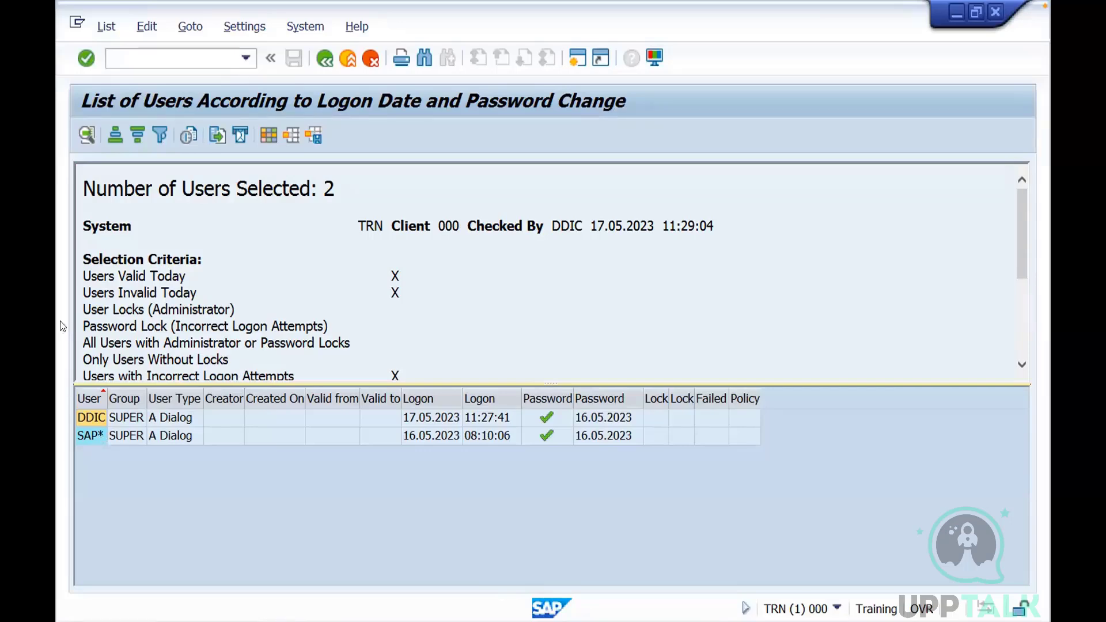
Open user DDIC for maintenance in SU01 in client 000 and examine its assigned authorization profiles
{"action": "left_click", "coordinate": [135, 54]}
{"action": "type", "text": "/nsu01"}
{"action": "key", "text": "Return"}
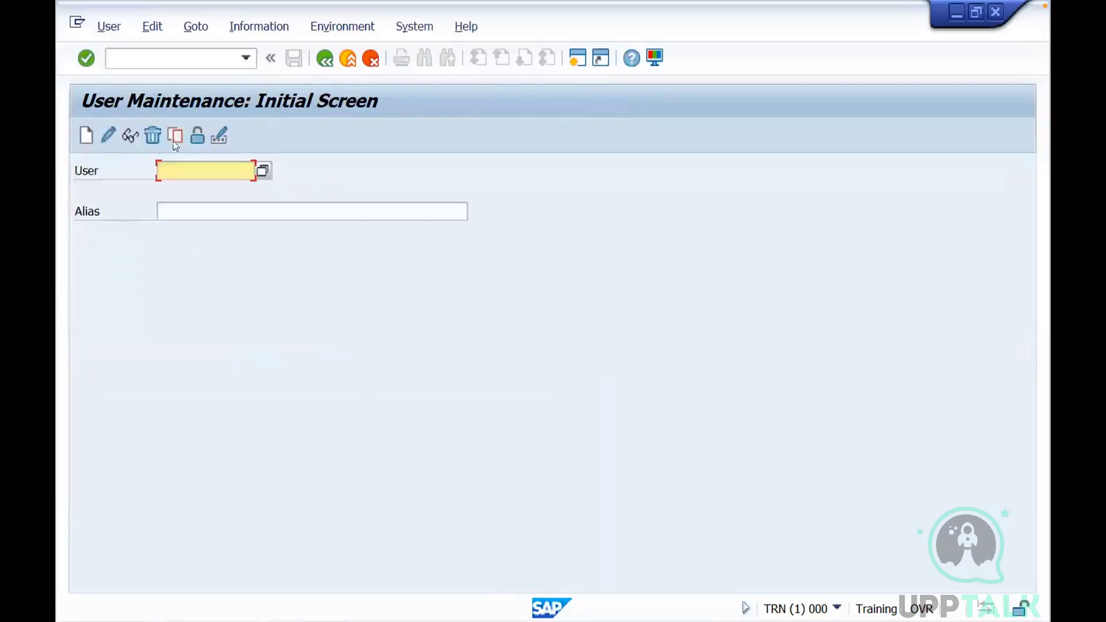
{"action": "type", "text": "ddic"}
{"action": "left_click", "coordinate": [107, 136]}
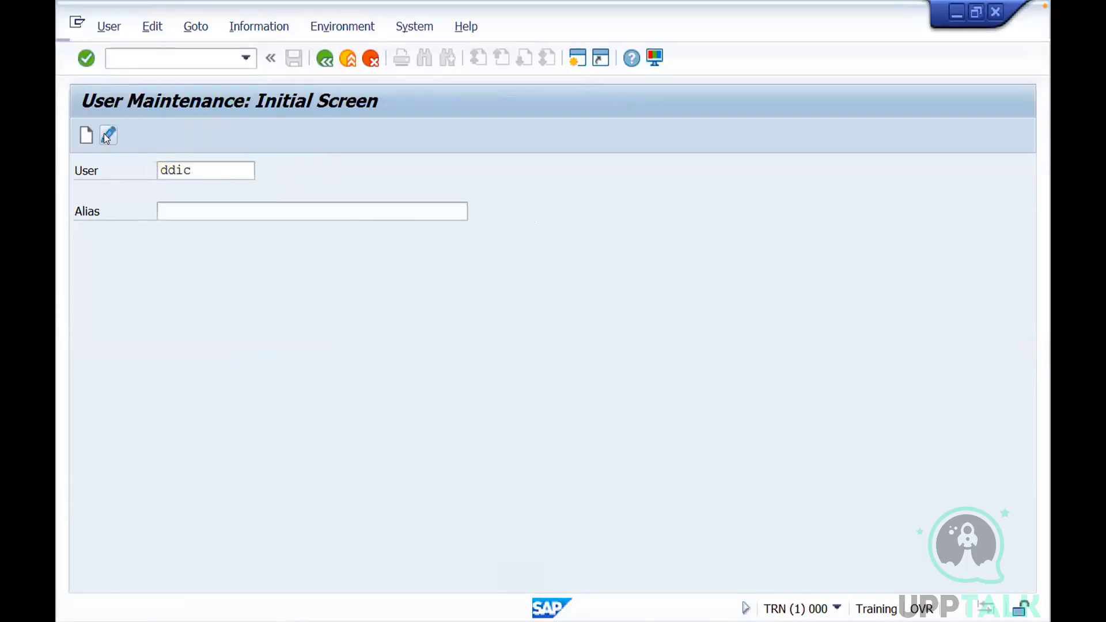
{"action": "left_click", "coordinate": [577, 235]}
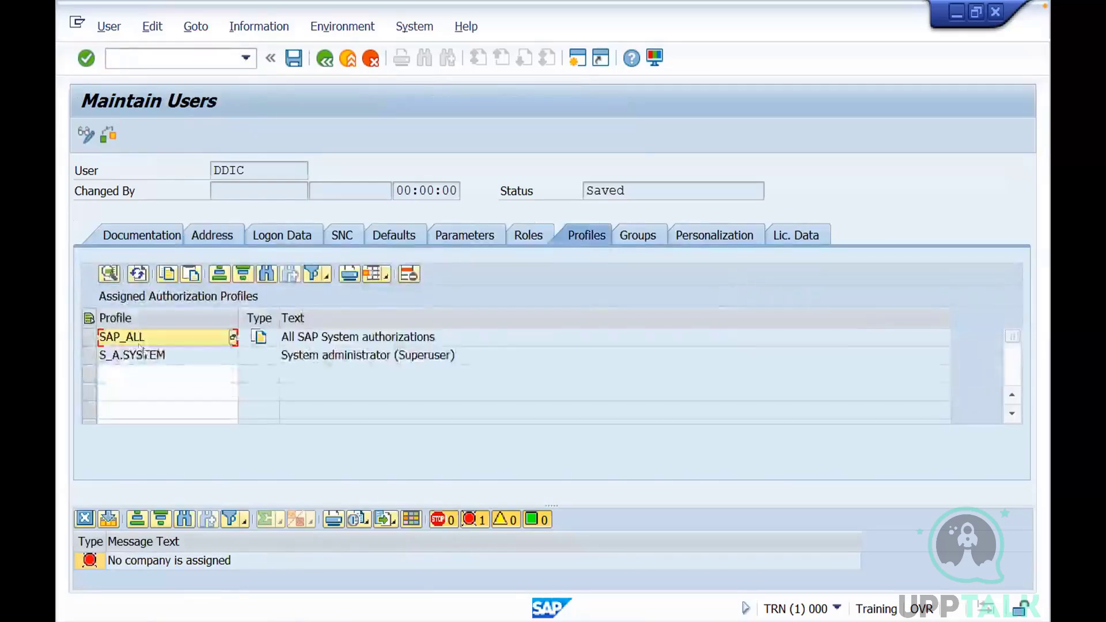
{"action": "left_click", "coordinate": [321, 339]}
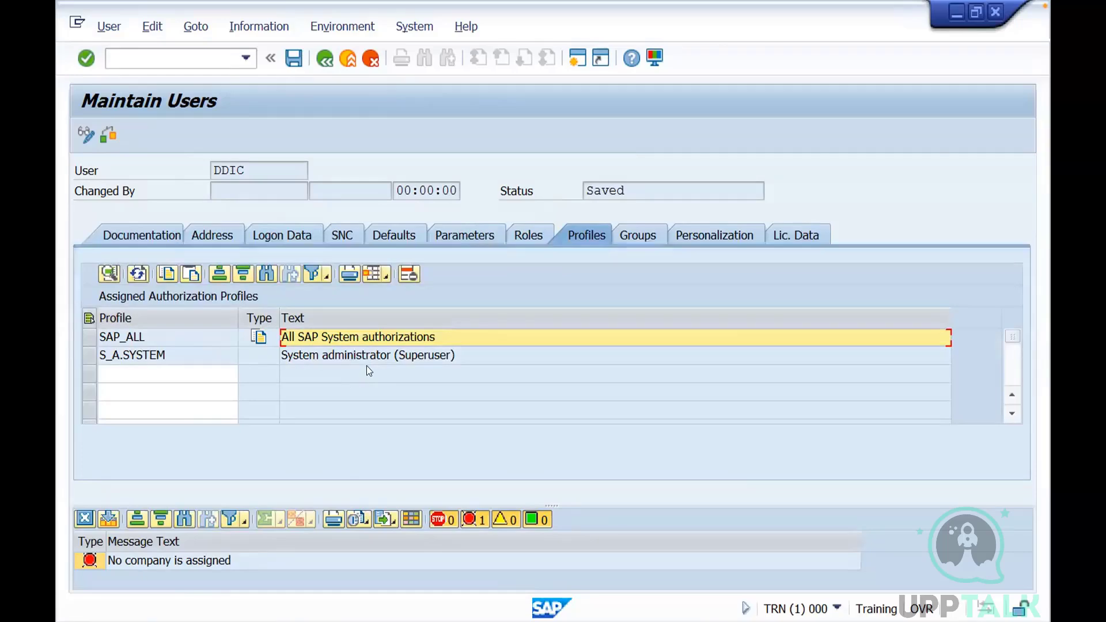
{"action": "left_click", "coordinate": [223, 374]}
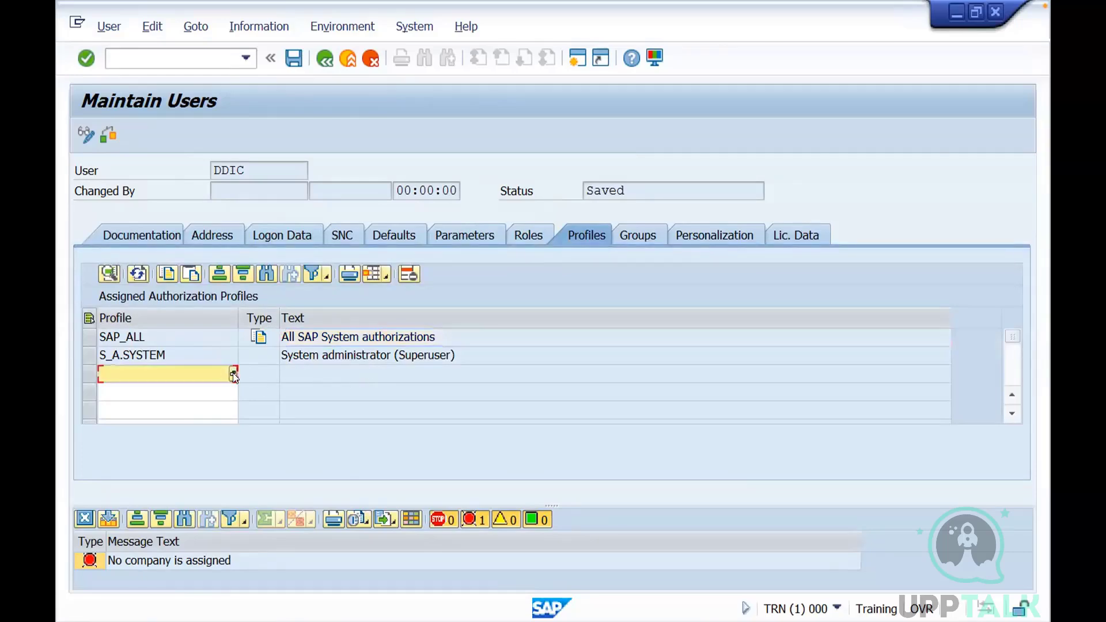
{"action": "left_click", "coordinate": [366, 384]}
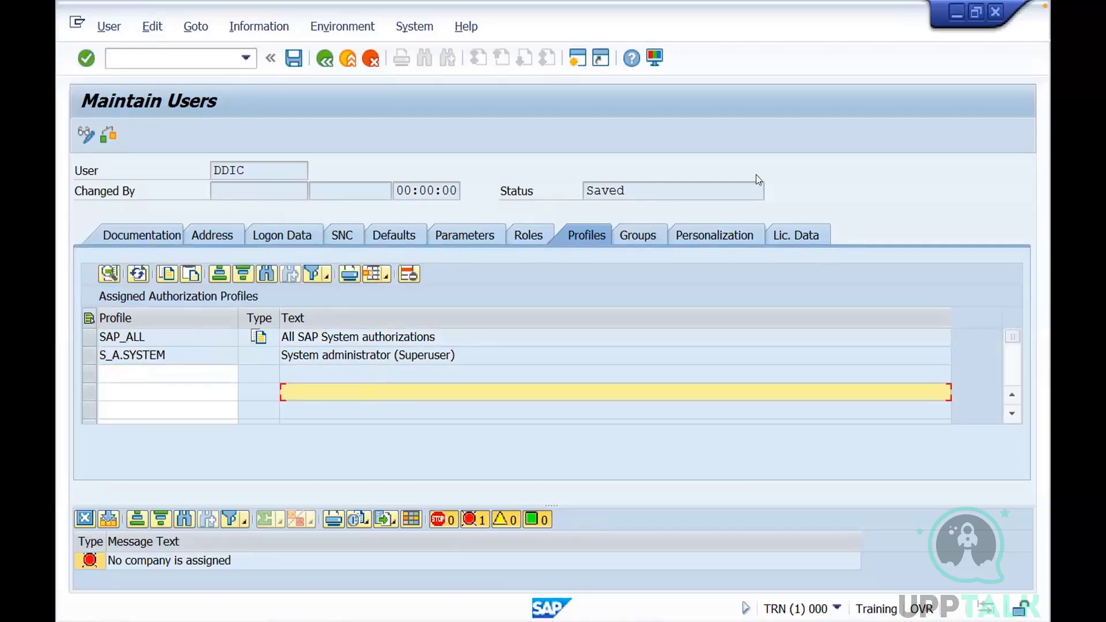
{"action": "key", "text": "ctrl+slash"}
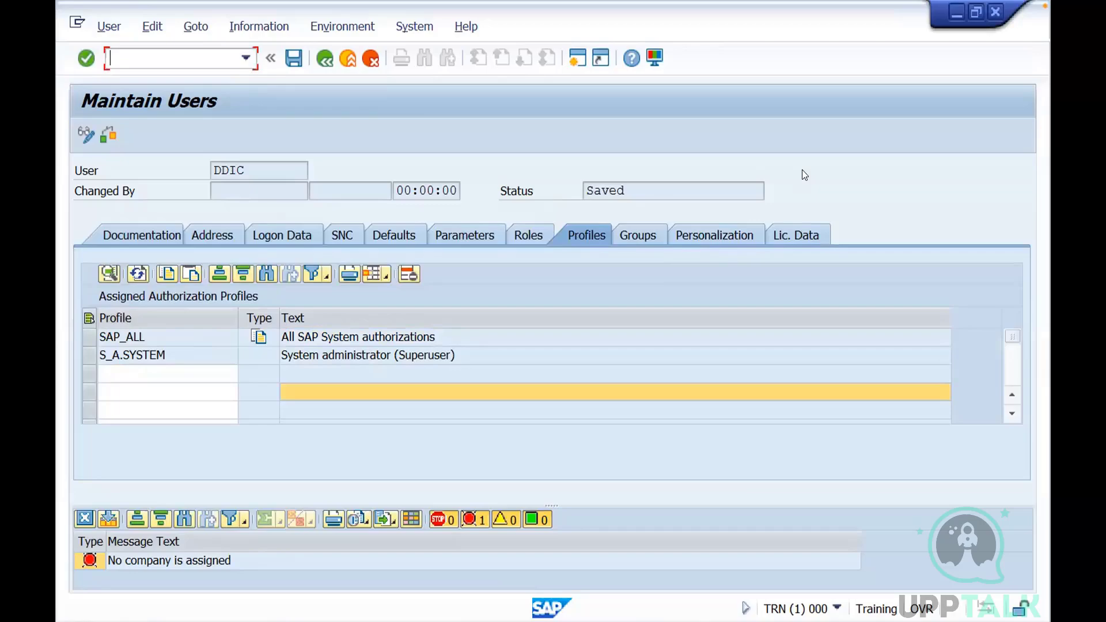
{"action": "key", "text": "ctrl+Left"}
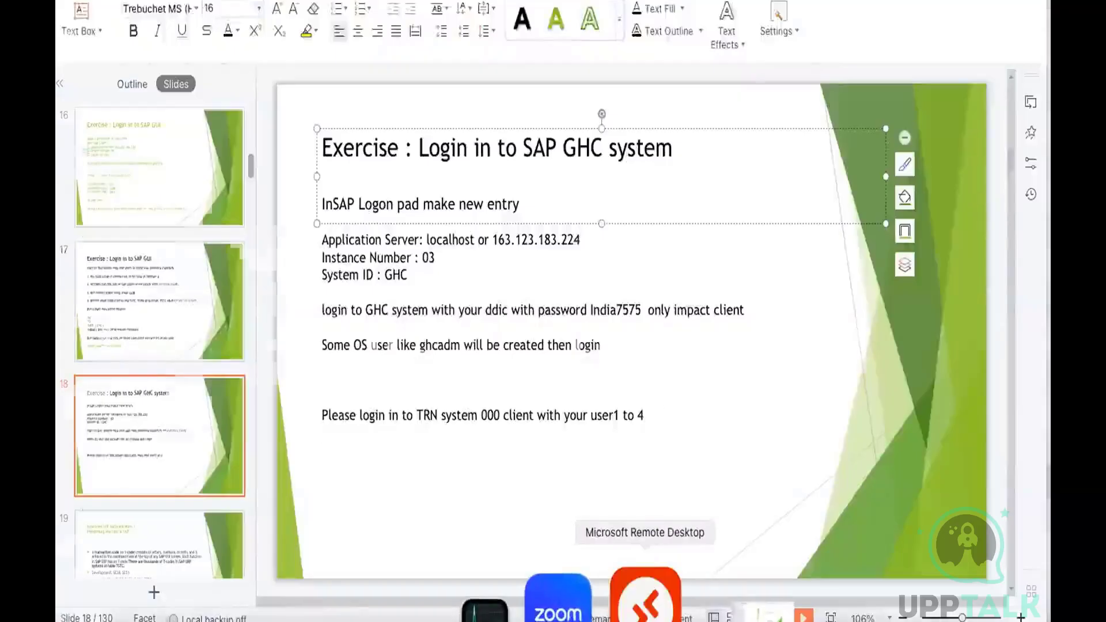
{"action": "left_click", "coordinate": [646, 600]}
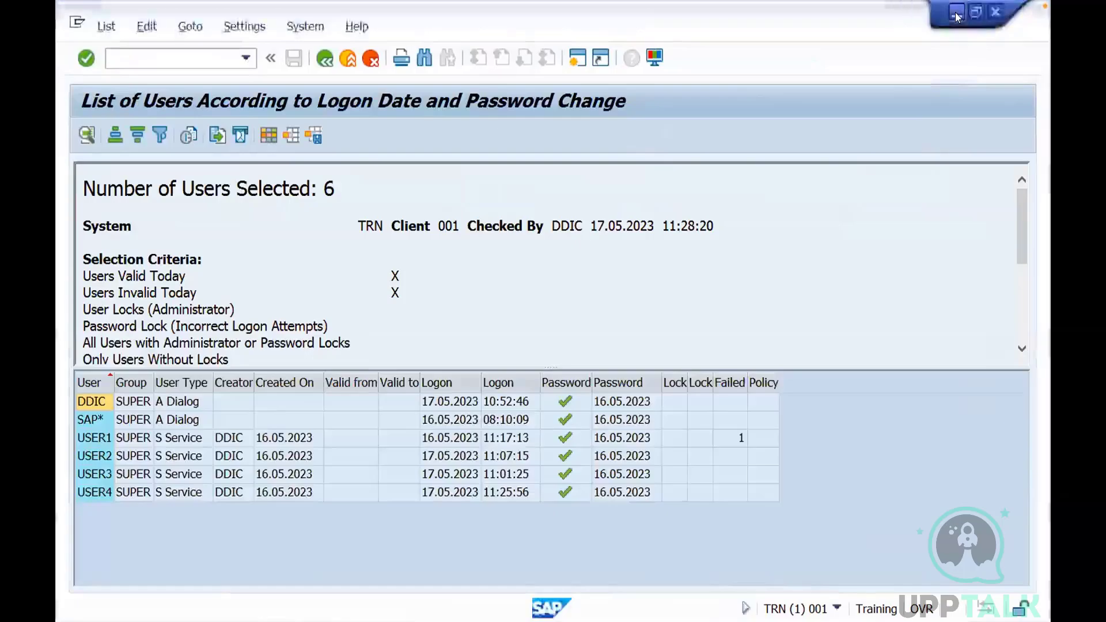
Minimize the SAP session and SAP Logon windows, and close the completed SAPinst installer with its message box
{"action": "left_click", "coordinate": [955, 12]}
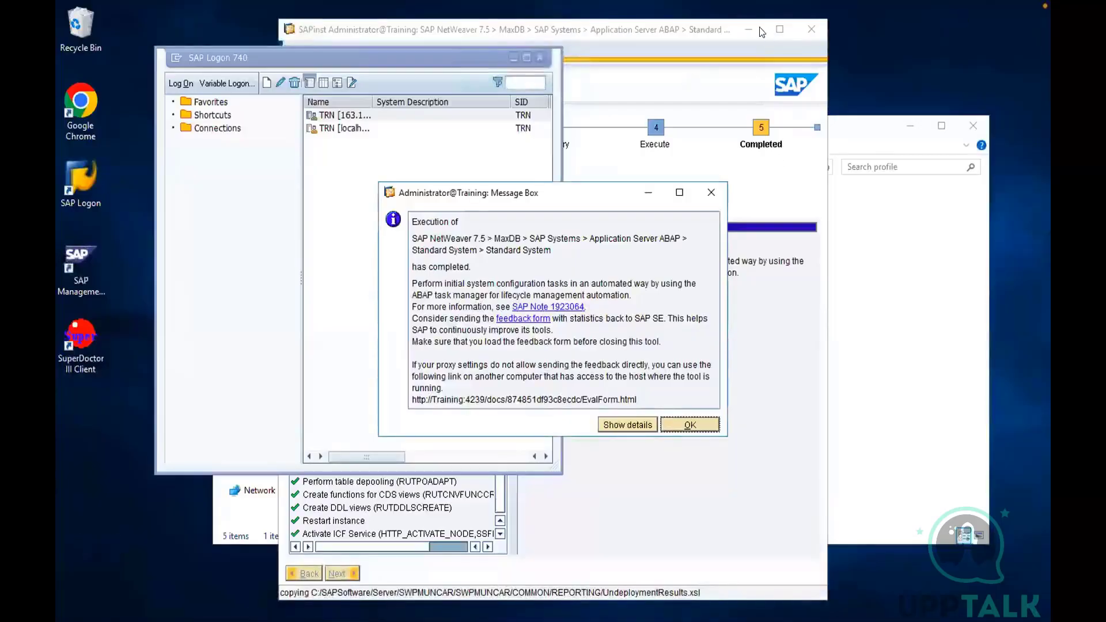
{"action": "left_click", "coordinate": [512, 56]}
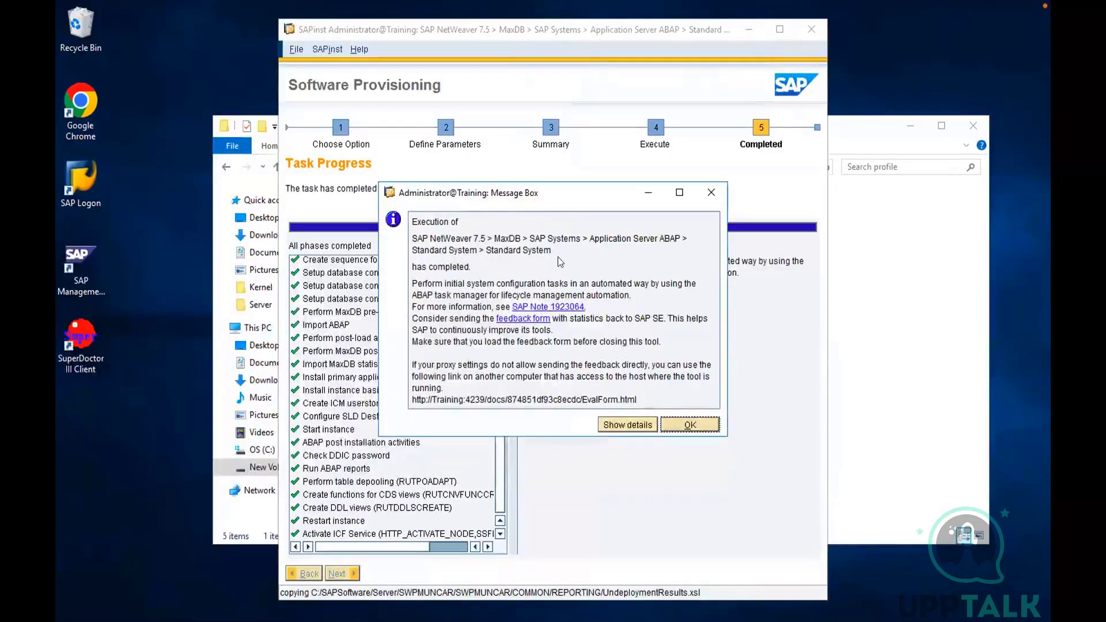
{"action": "left_click", "coordinate": [681, 424]}
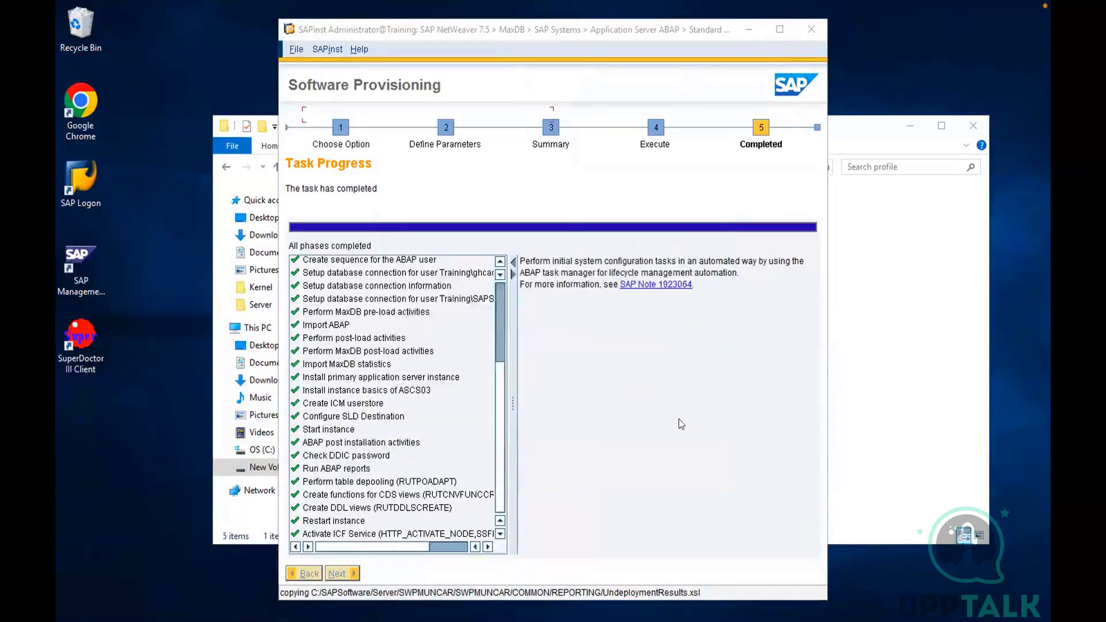
{"action": "left_click", "coordinate": [812, 30]}
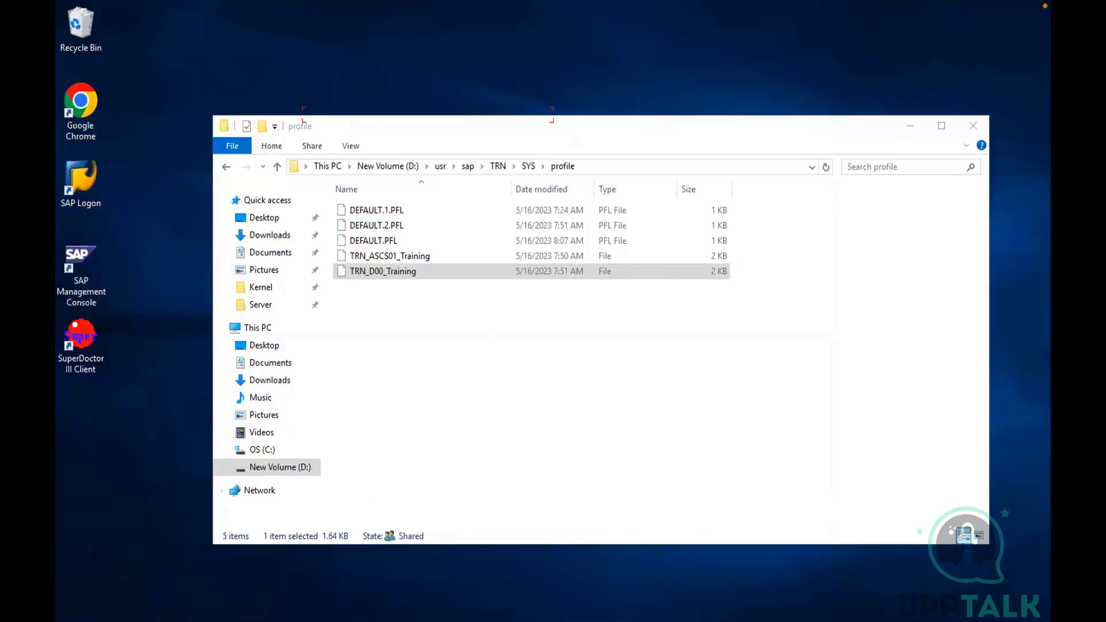
Close the SAP Management Console without saving its console settings and reopen it
{"action": "right_click", "coordinate": [230, 620]}
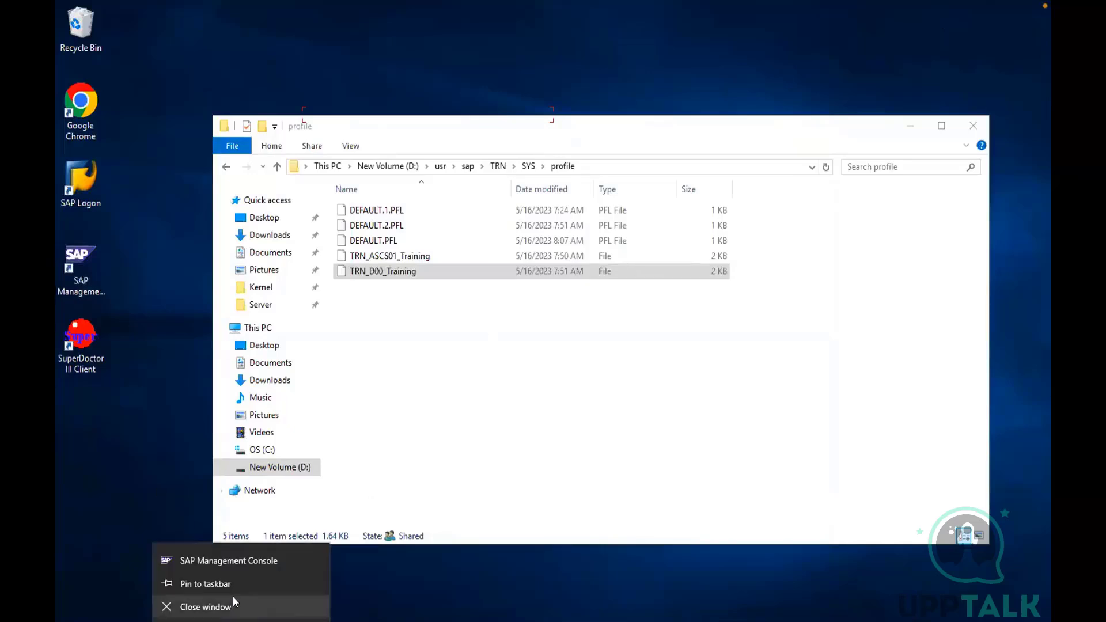
{"action": "left_click", "coordinate": [226, 609]}
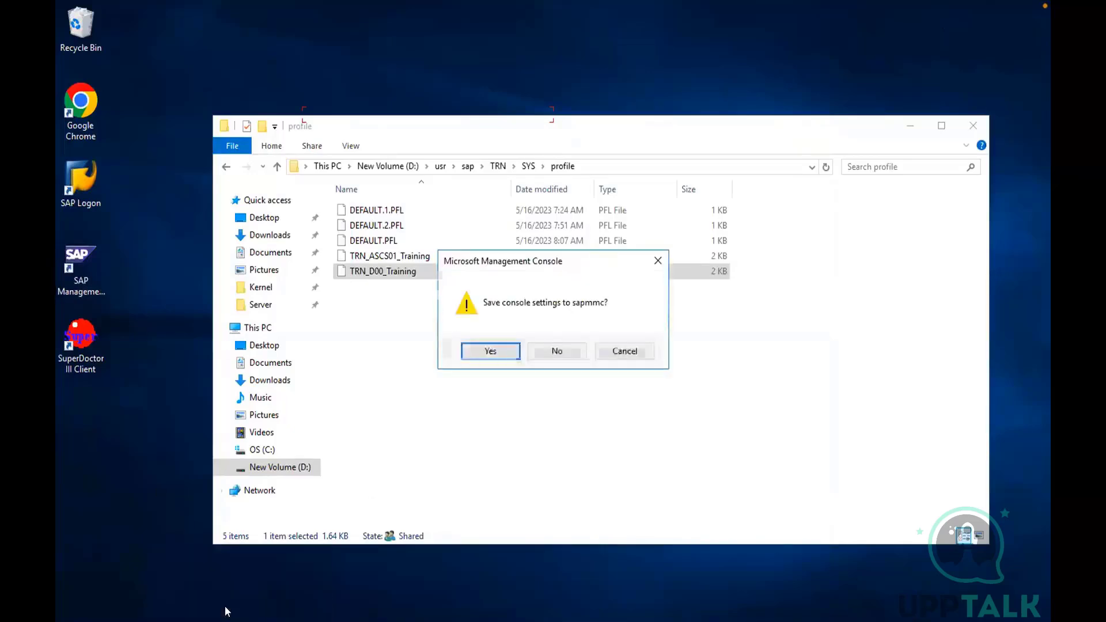
{"action": "left_click", "coordinate": [547, 352]}
{"action": "left_click", "coordinate": [80, 257]}
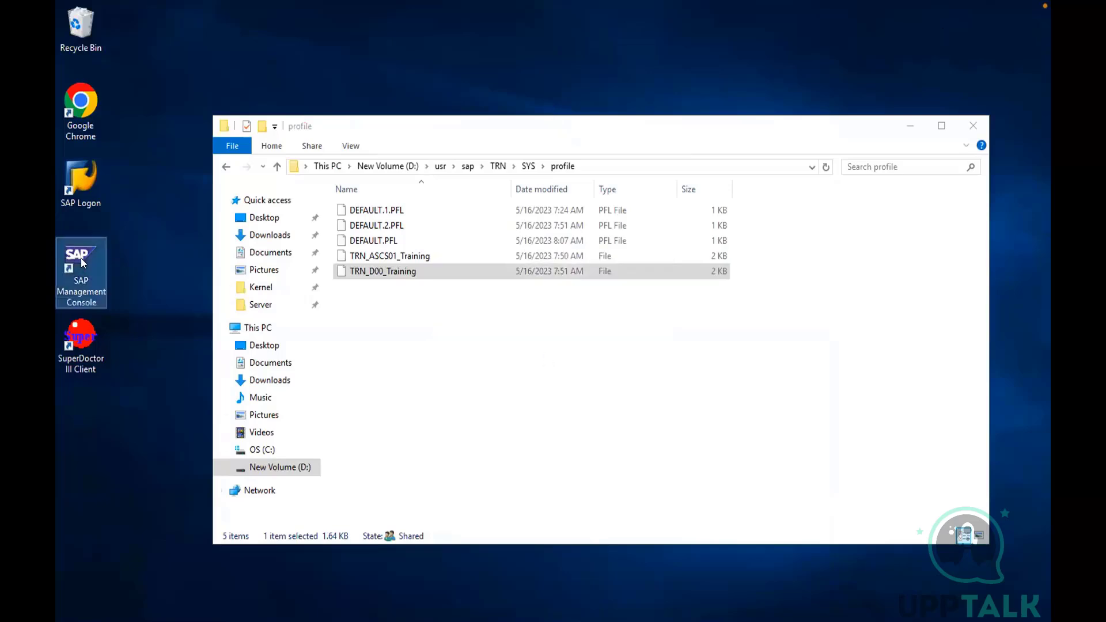
{"action": "double_click", "coordinate": [81, 258]}
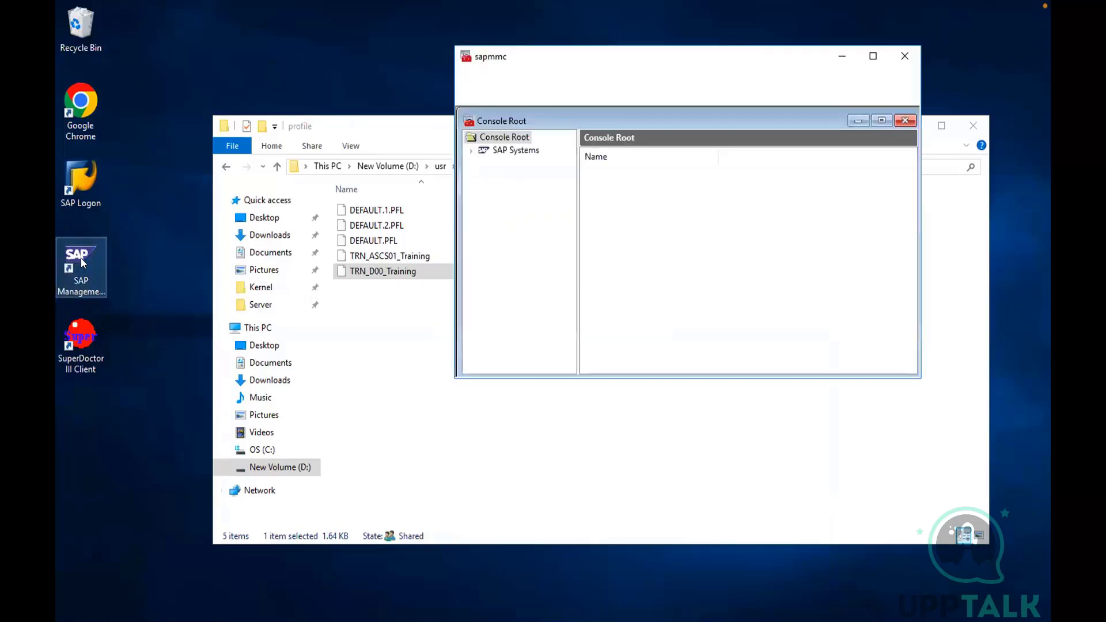
Expand system GHC under SAP Systems and examine the process list of instance Training 3 and the nodes of Training 2
{"action": "left_click", "coordinate": [470, 151]}
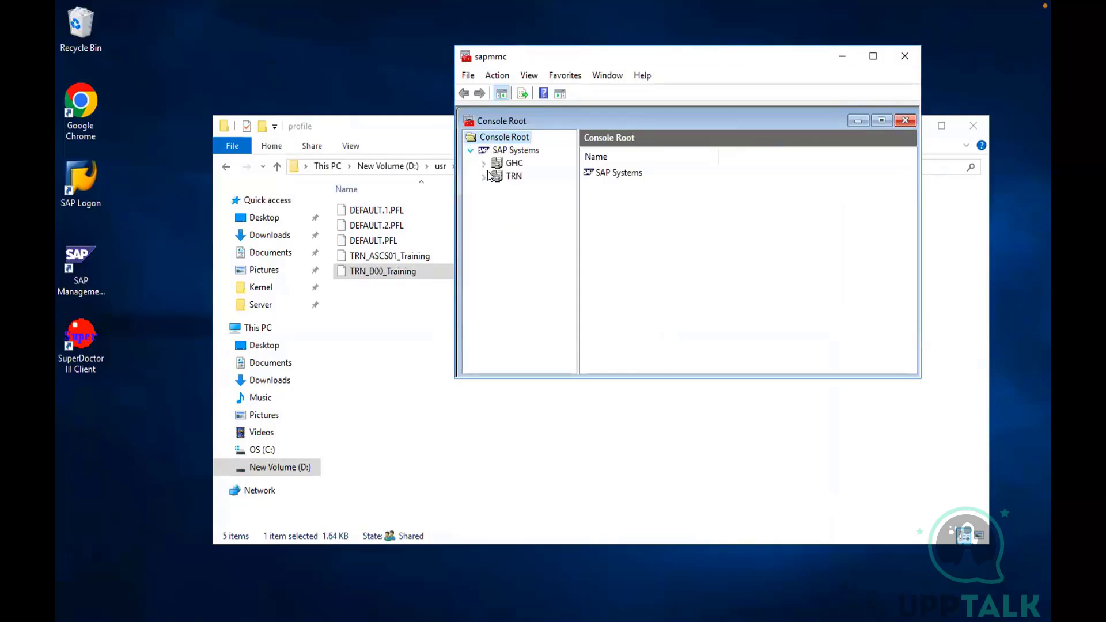
{"action": "left_click", "coordinate": [483, 164]}
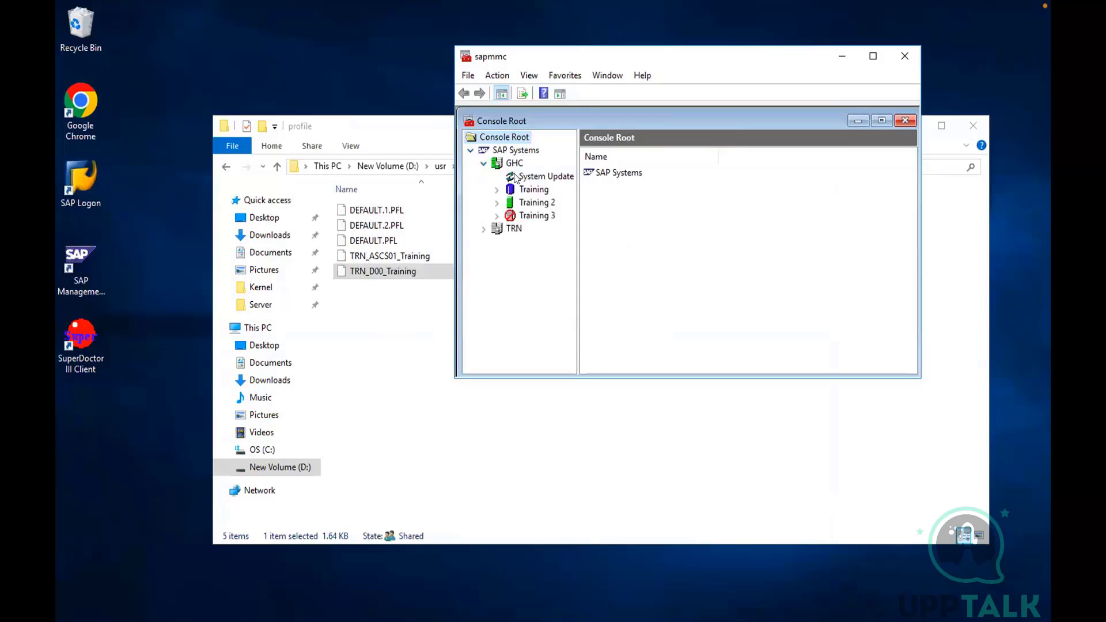
{"action": "left_click", "coordinate": [498, 217]}
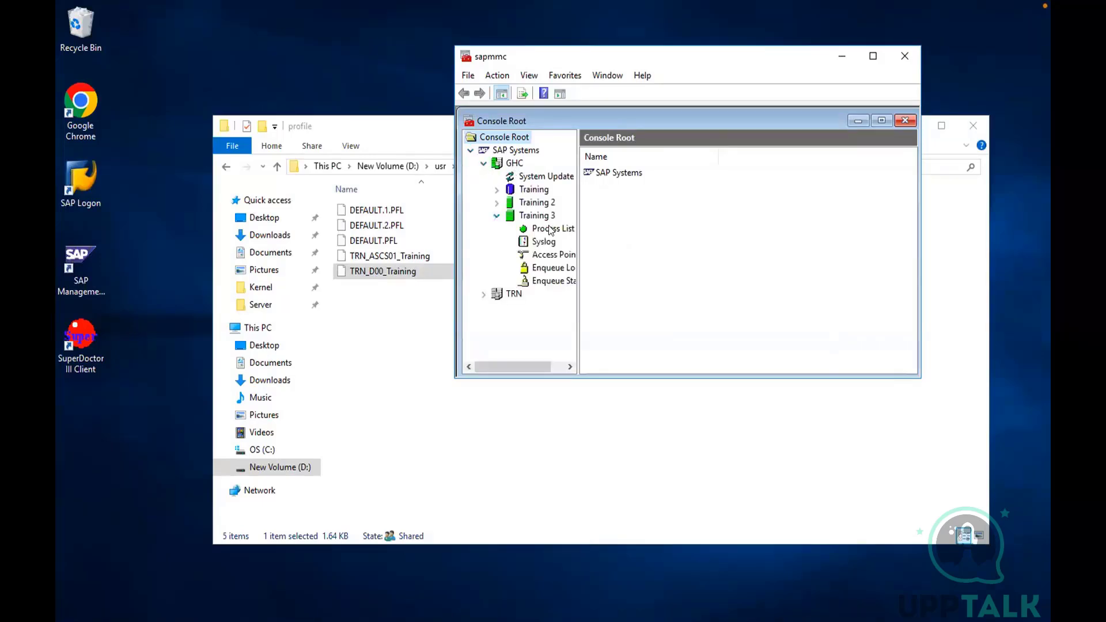
{"action": "left_click", "coordinate": [550, 229]}
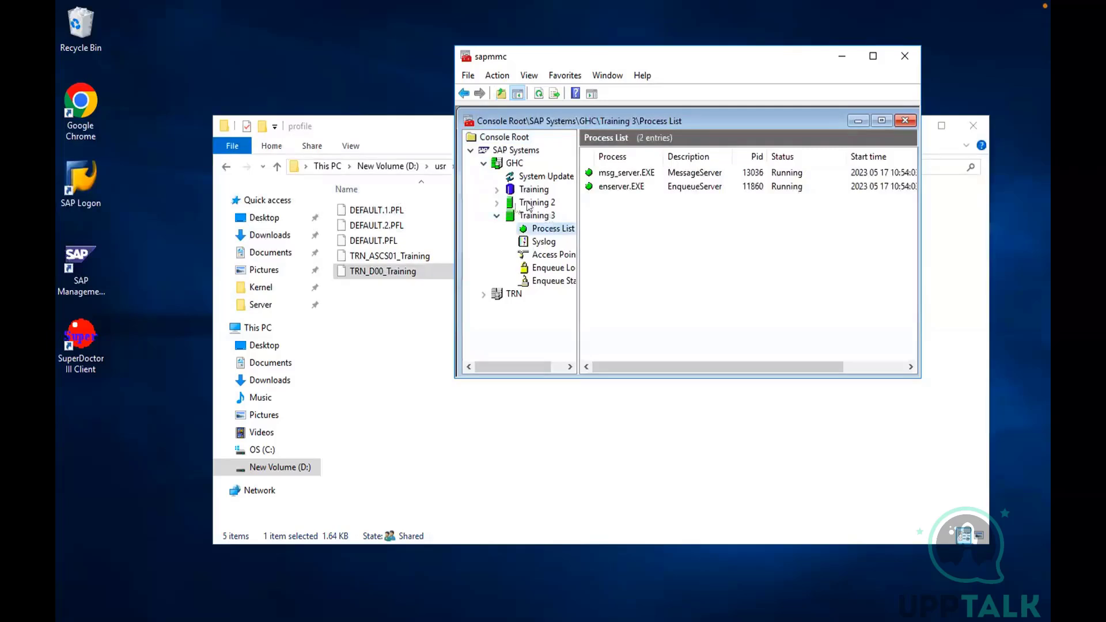
{"action": "left_click", "coordinate": [497, 216]}
{"action": "left_click", "coordinate": [497, 204]}
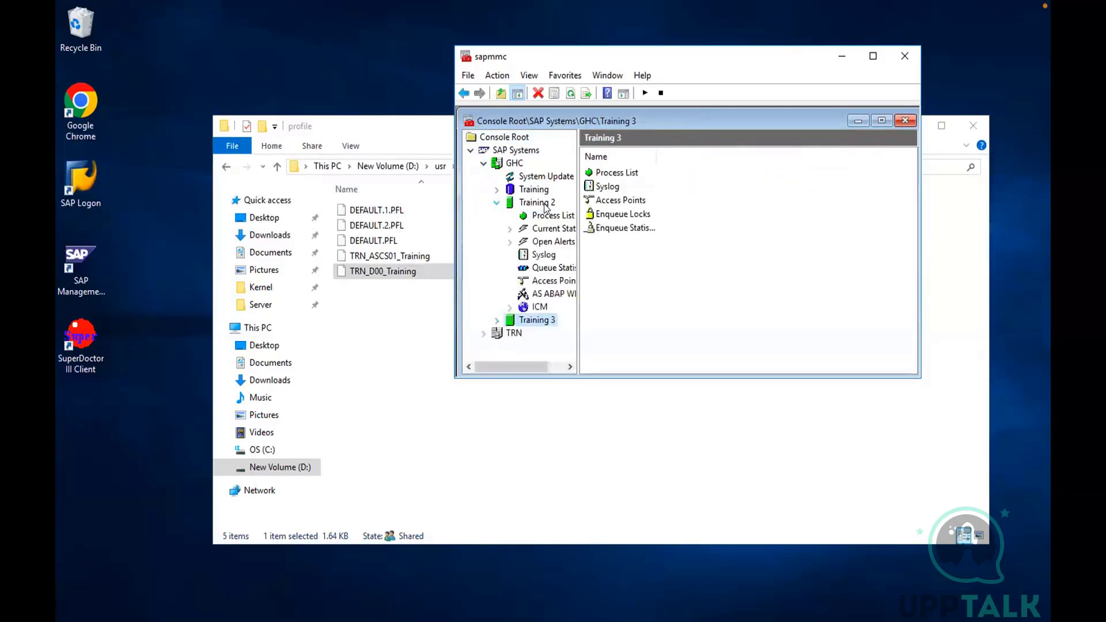
{"action": "left_click", "coordinate": [550, 206]}
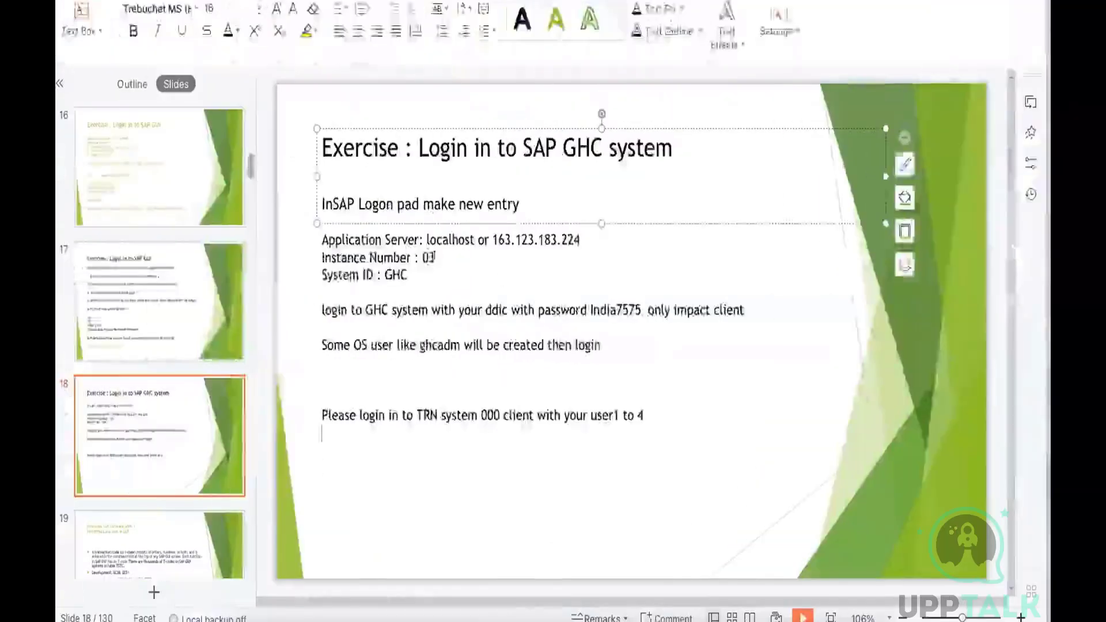
Switch to the presentation's GHC login exercise slide, set the instance number to 02 and correct "InSAP" to "In SAP"
{"action": "left_click", "coordinate": [434, 257]}
{"action": "key", "text": "BackSpace"}
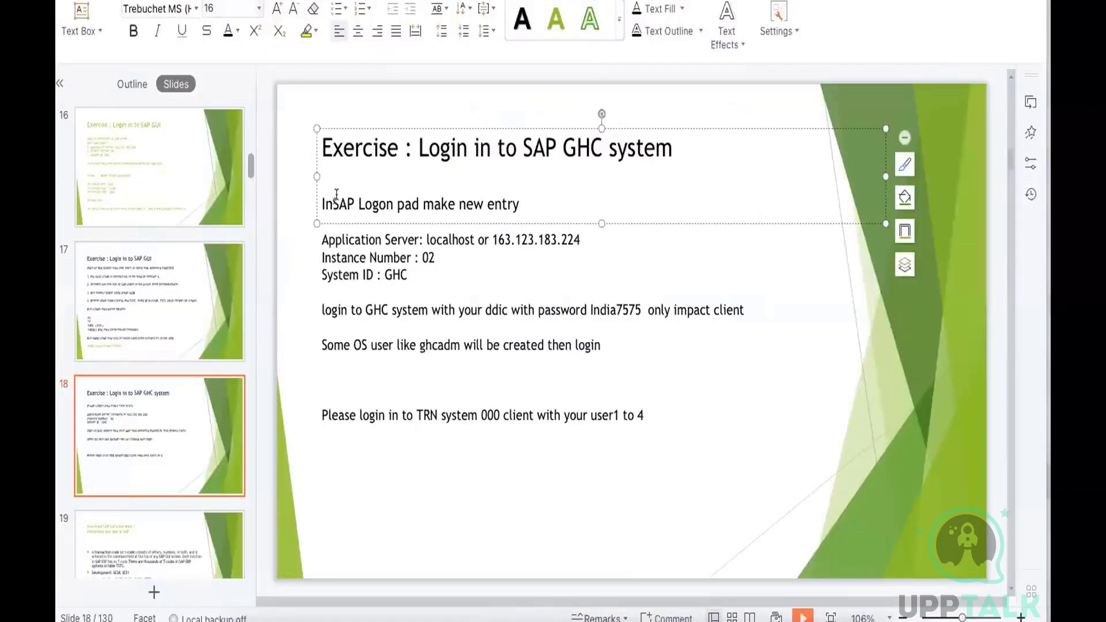
{"action": "left_click", "coordinate": [333, 199]}
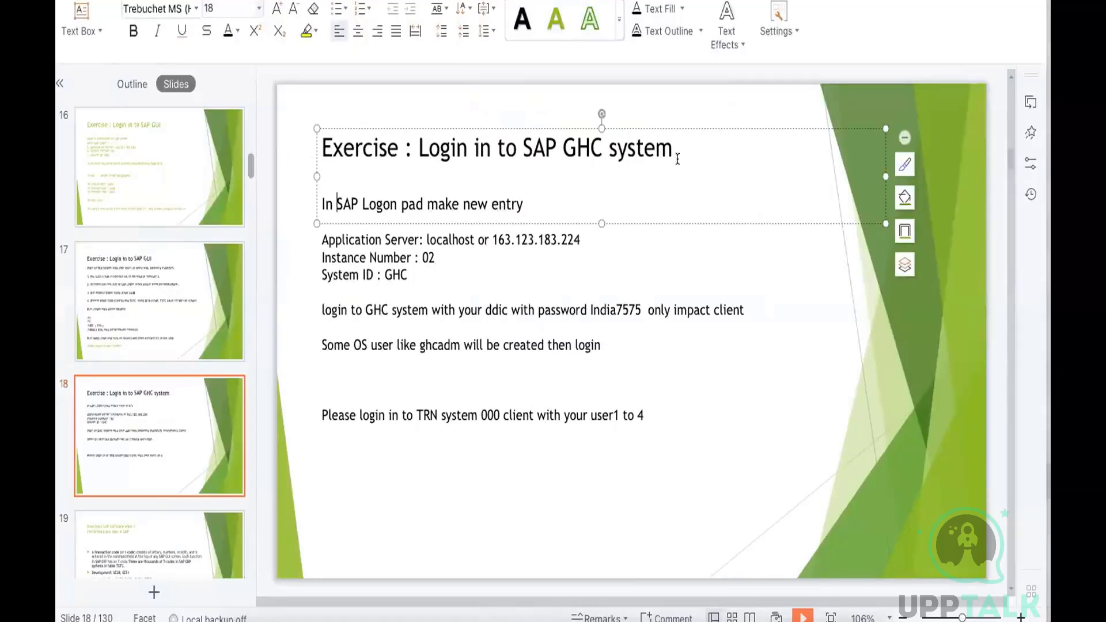
Add the time slot "5:00 - 5:00 PM IST" after the GHC login exercise title
{"action": "left_click", "coordinate": [677, 137]}
{"action": "type", "text": "5:00 "}
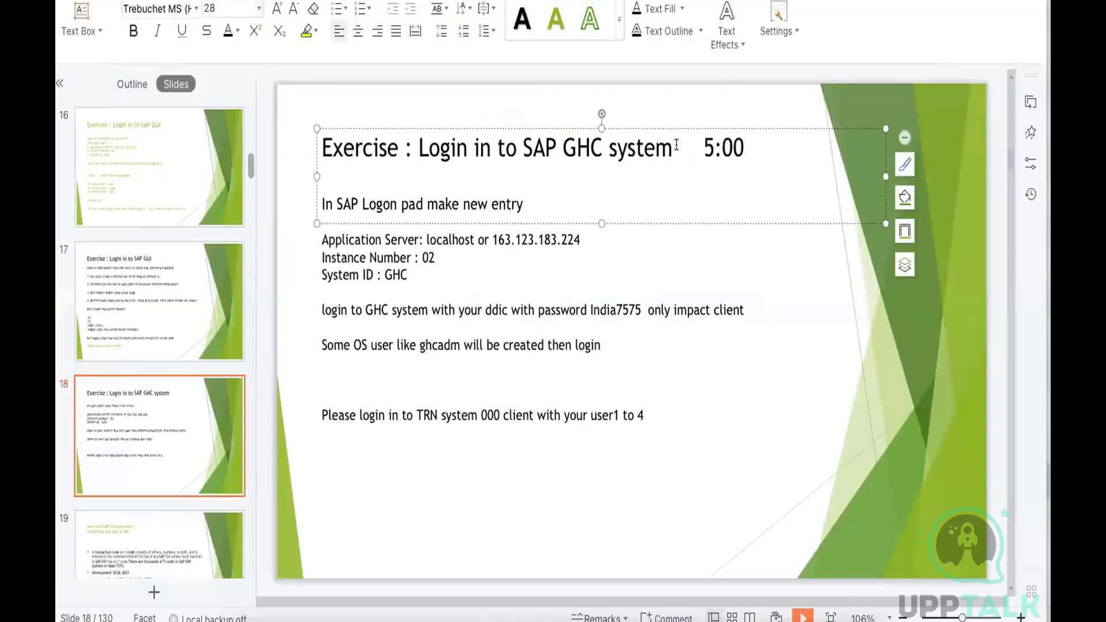
{"action": "type", "text": "- 5:00 PM IST"}
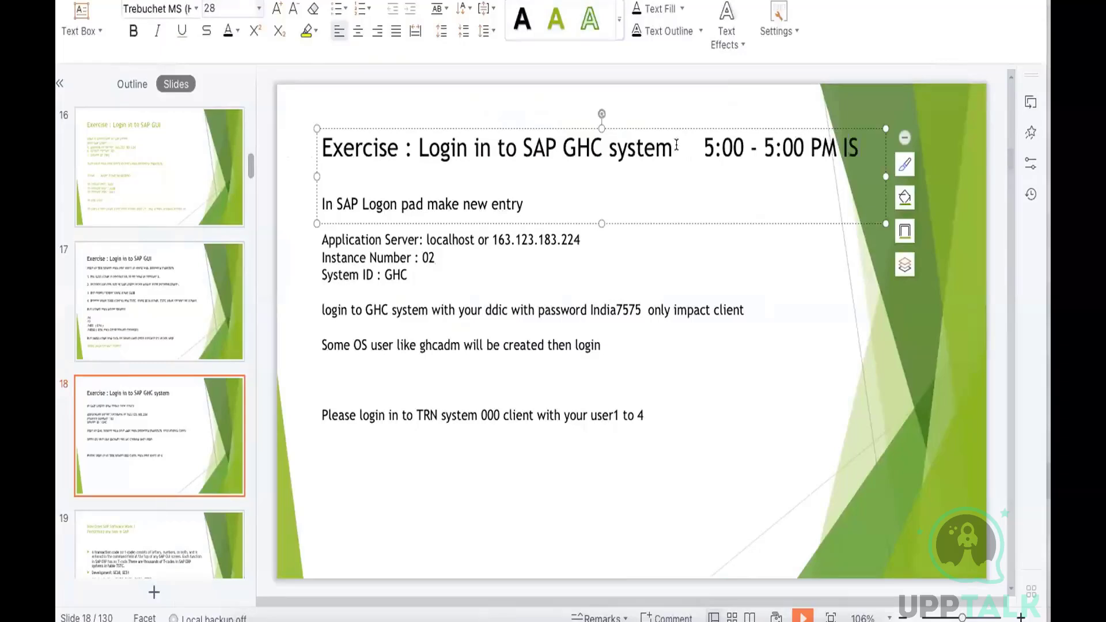
{"action": "left_click", "coordinate": [784, 394]}
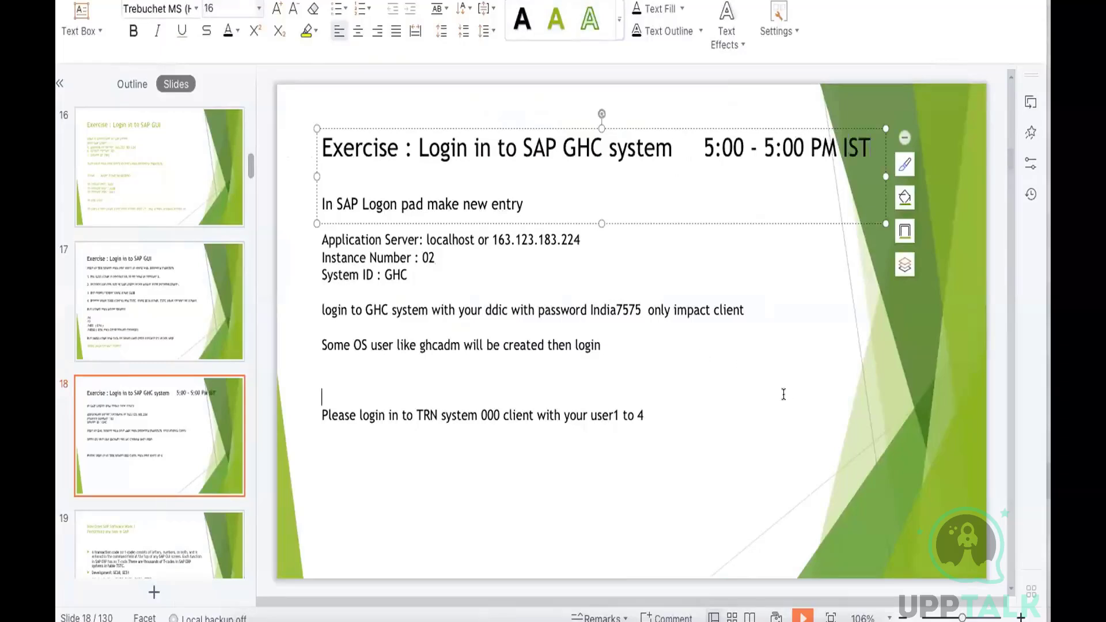
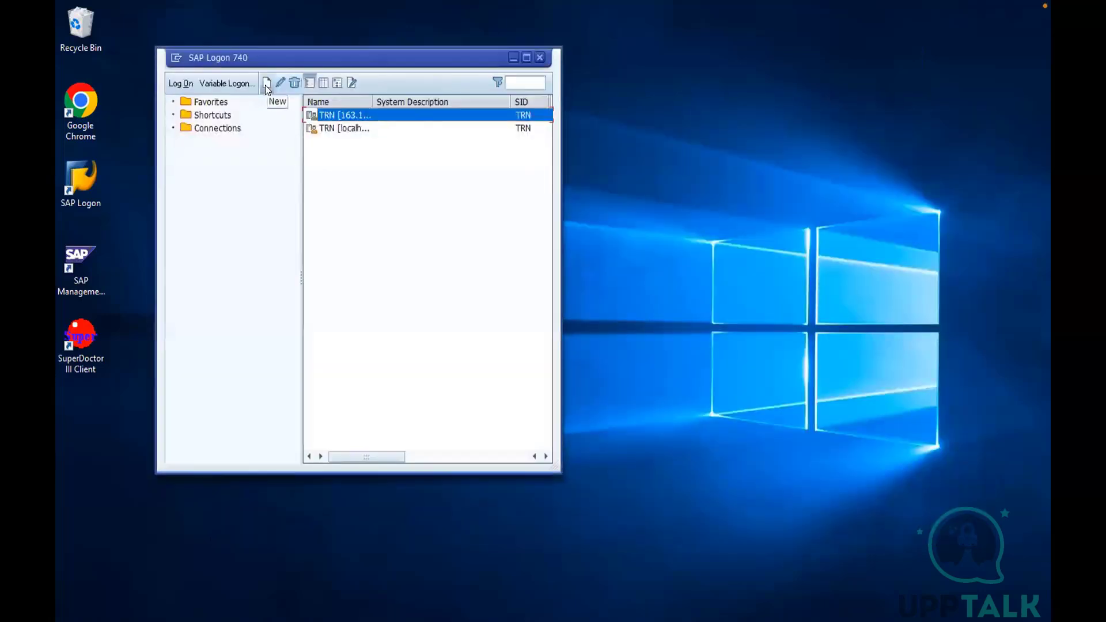
Create a user-specified logon entry described "GHC [localhost]" with application server localhost, instance number 02 and system ID GHC
{"action": "left_click", "coordinate": [265, 85]}
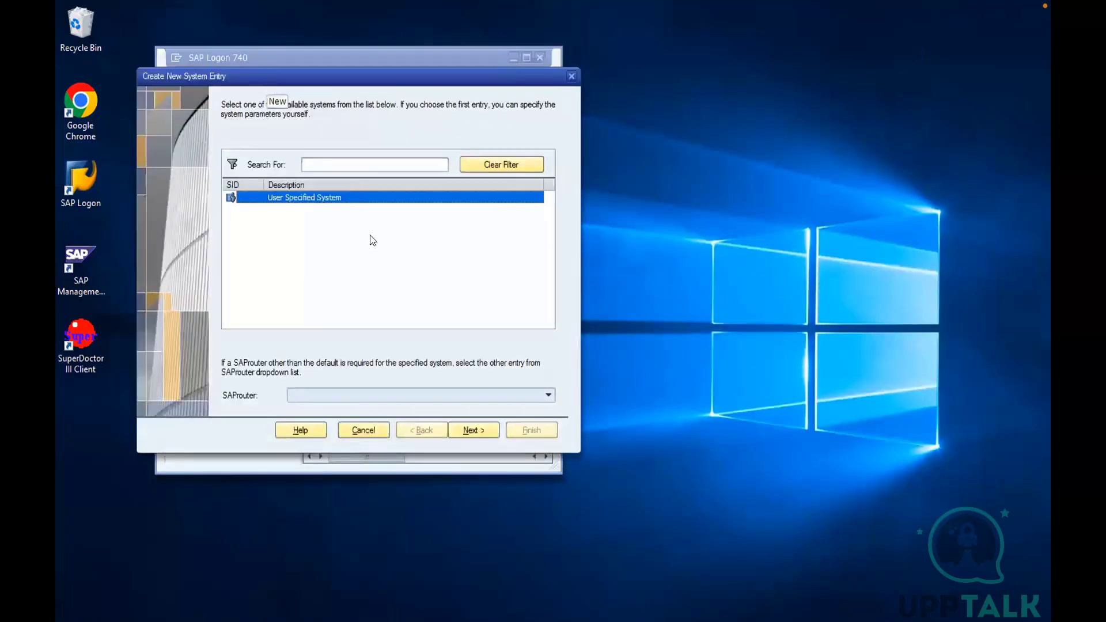
{"action": "left_click", "coordinate": [470, 430]}
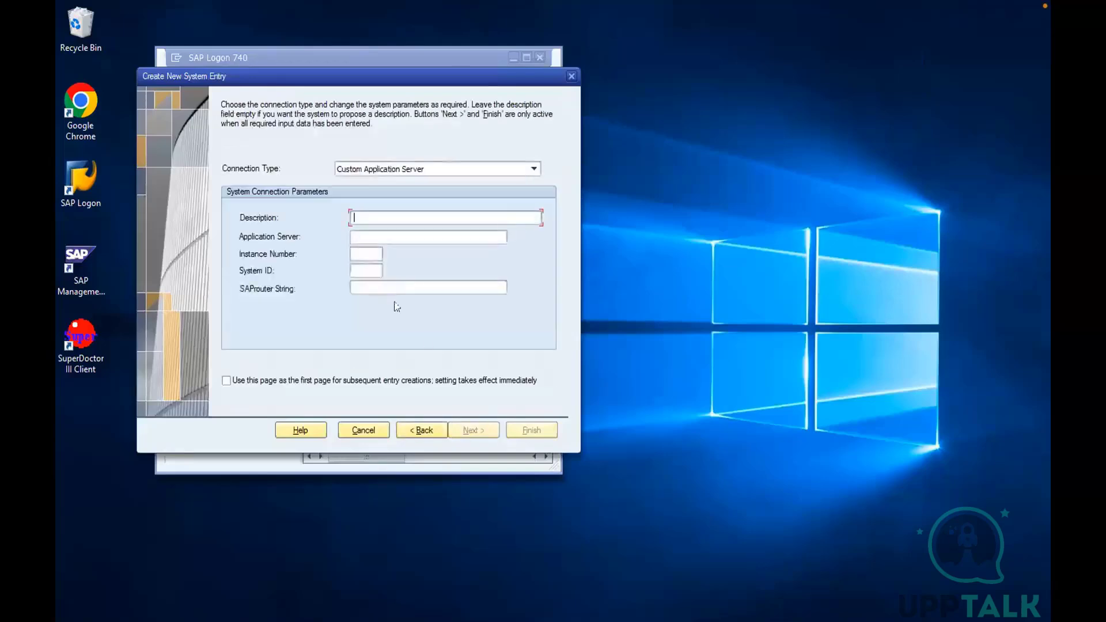
{"action": "left_click", "coordinate": [366, 233]}
{"action": "type", "text": "HC"}
{"action": "left_click", "coordinate": [524, 431]}
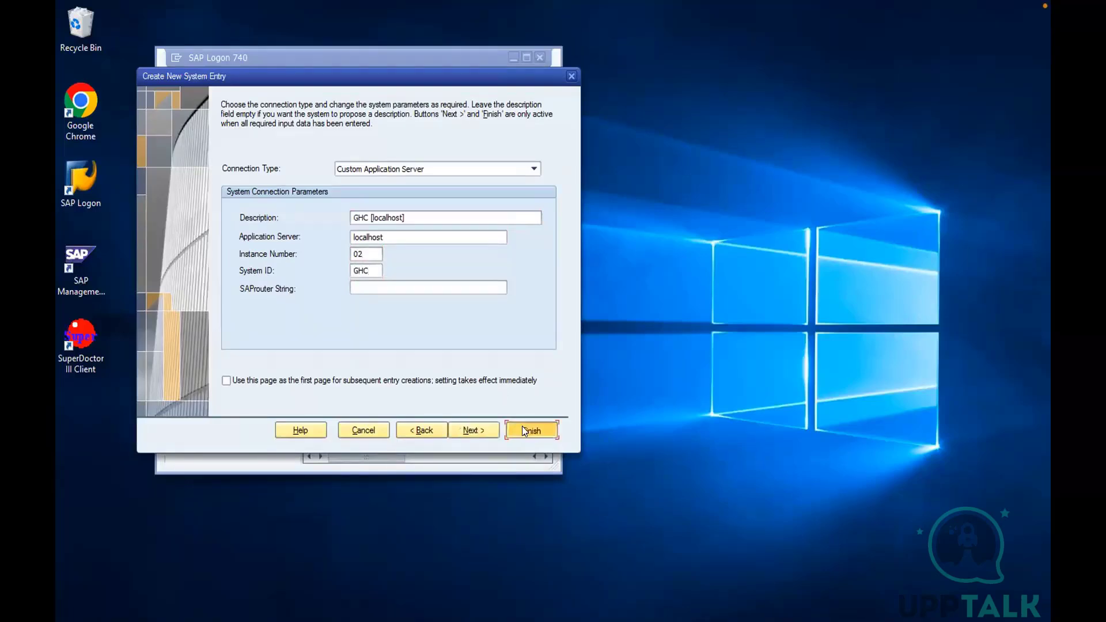
Open the GHC localhost entry and log on to client 001 as ddic with the account password
{"action": "double_click", "coordinate": [330, 114]}
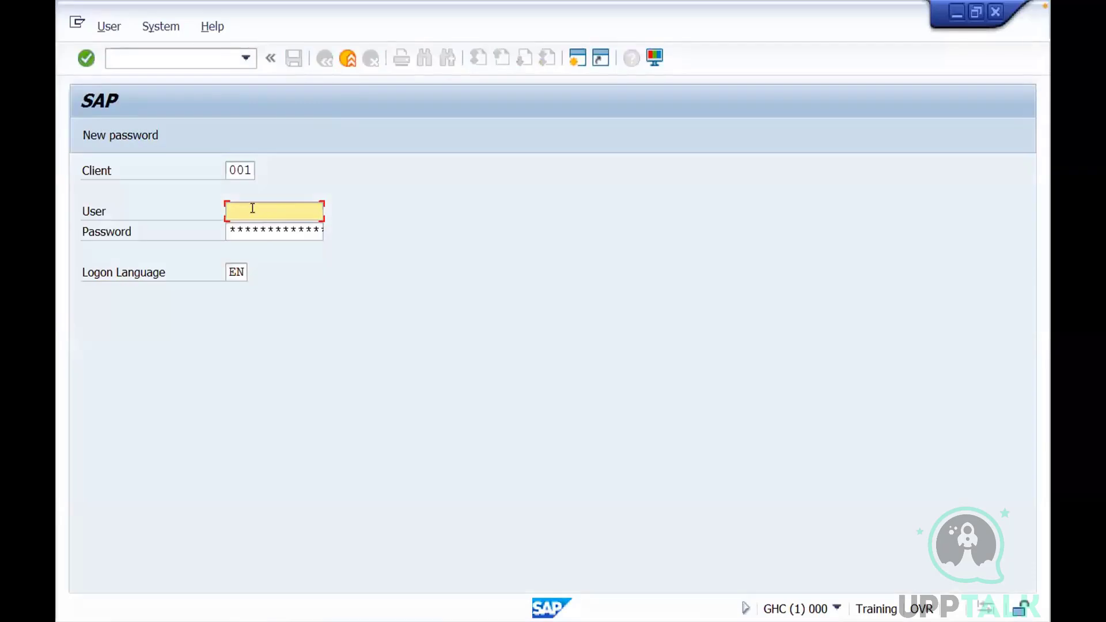
{"action": "type", "text": "dd"}
{"action": "left_click", "coordinate": [249, 227]}
{"action": "key", "text": "Tab"}
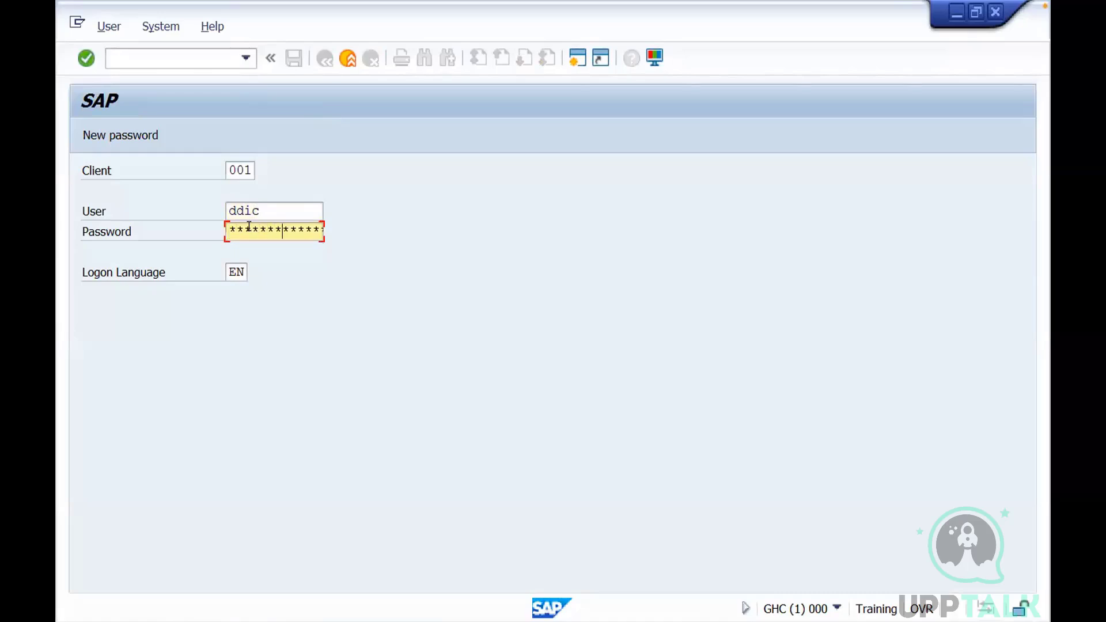
{"action": "key", "text": "Return"}
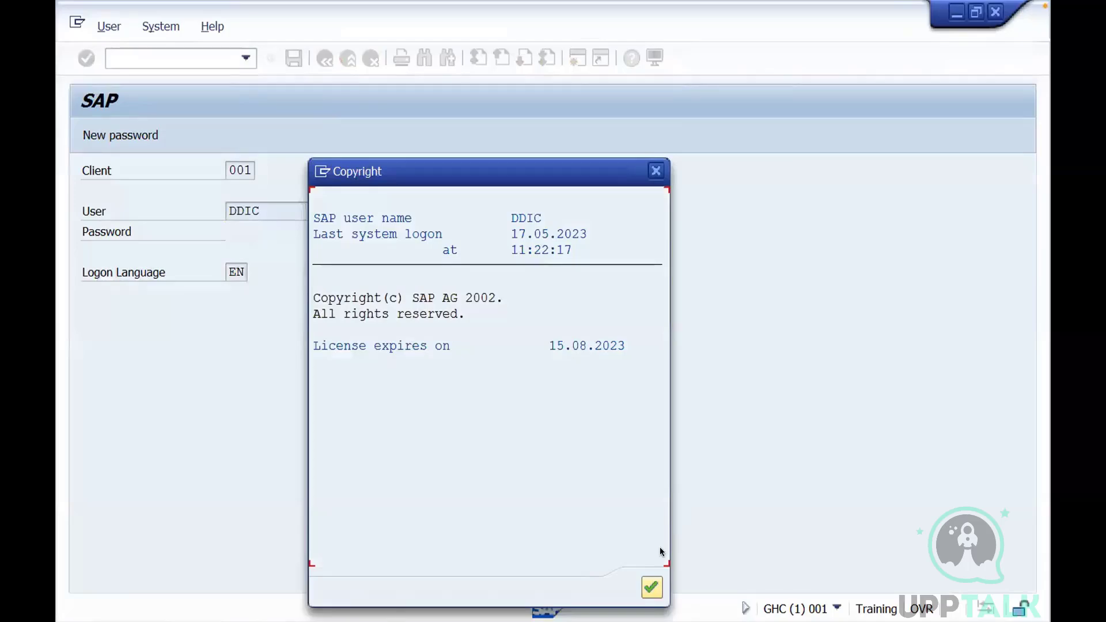
Switch to the presentation's GHC login exercise slide and highlight the user name ddic in the login instruction
{"action": "key", "text": "alt+Tab"}
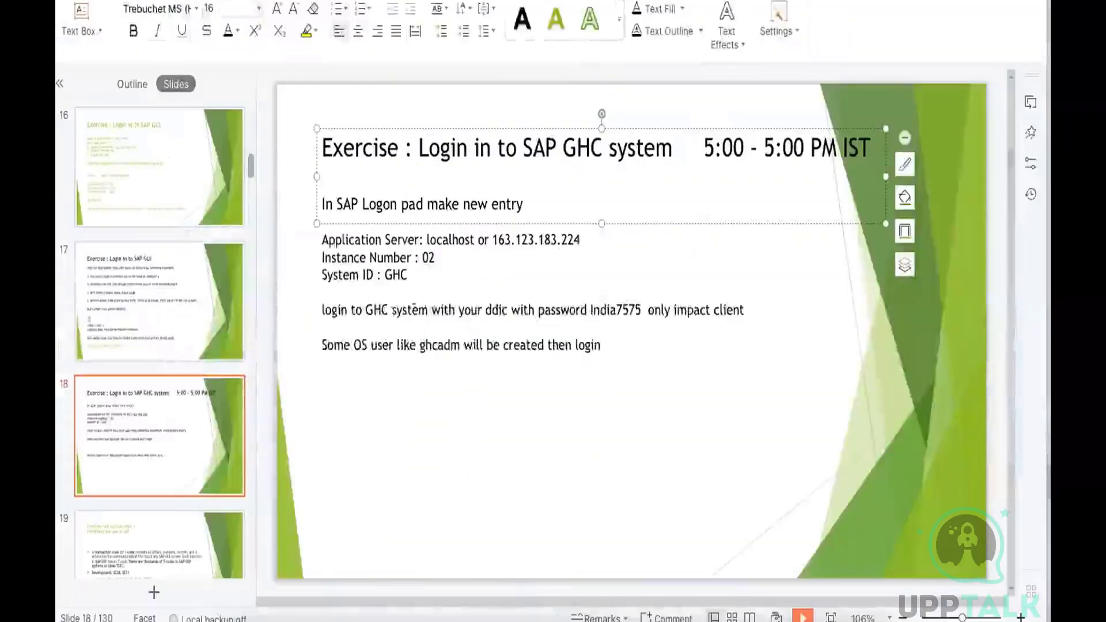
{"action": "left_click", "coordinate": [487, 310]}
{"action": "double_click", "coordinate": [493, 310]}
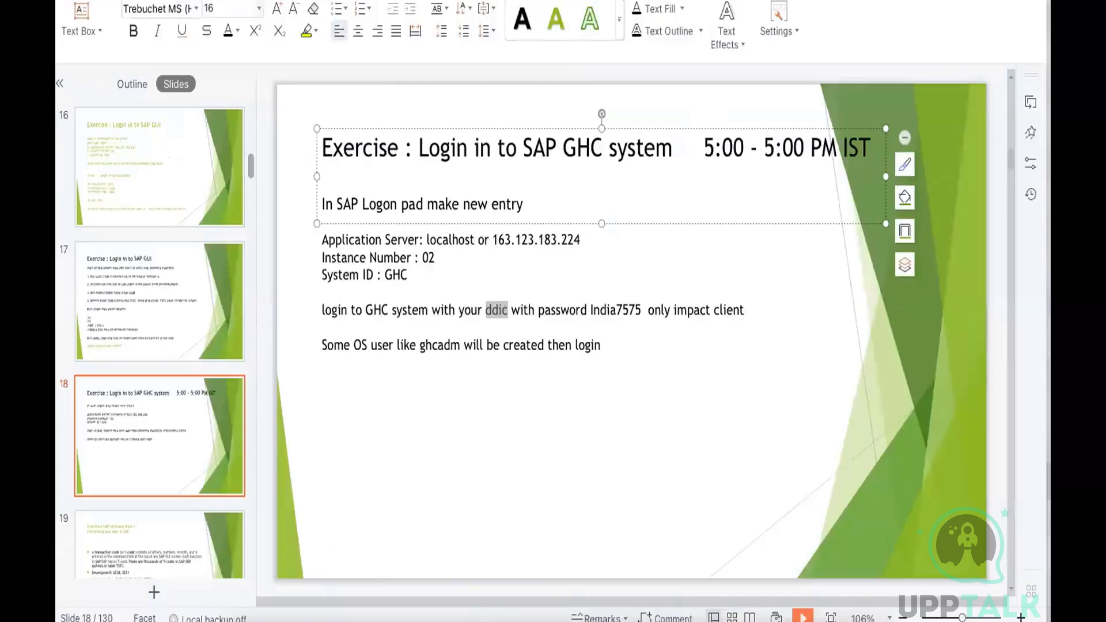
Return to SAP Logon, dismiss the closed-session message and log on to GHC client 001 as sap* with the account password
{"action": "left_click", "coordinate": [630, 598]}
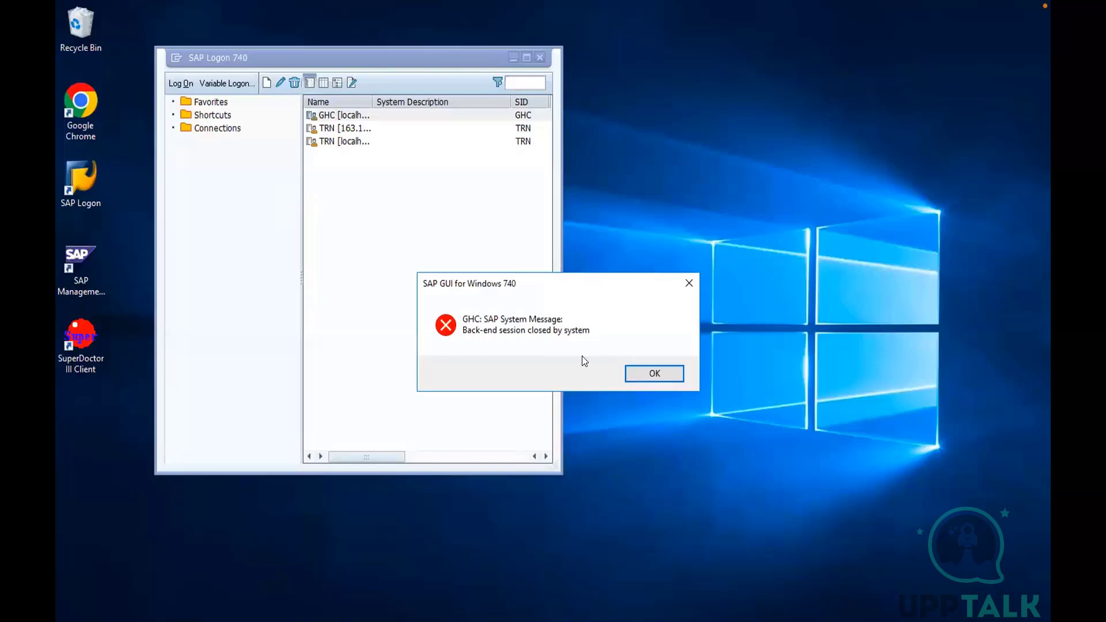
{"action": "left_click", "coordinate": [647, 375]}
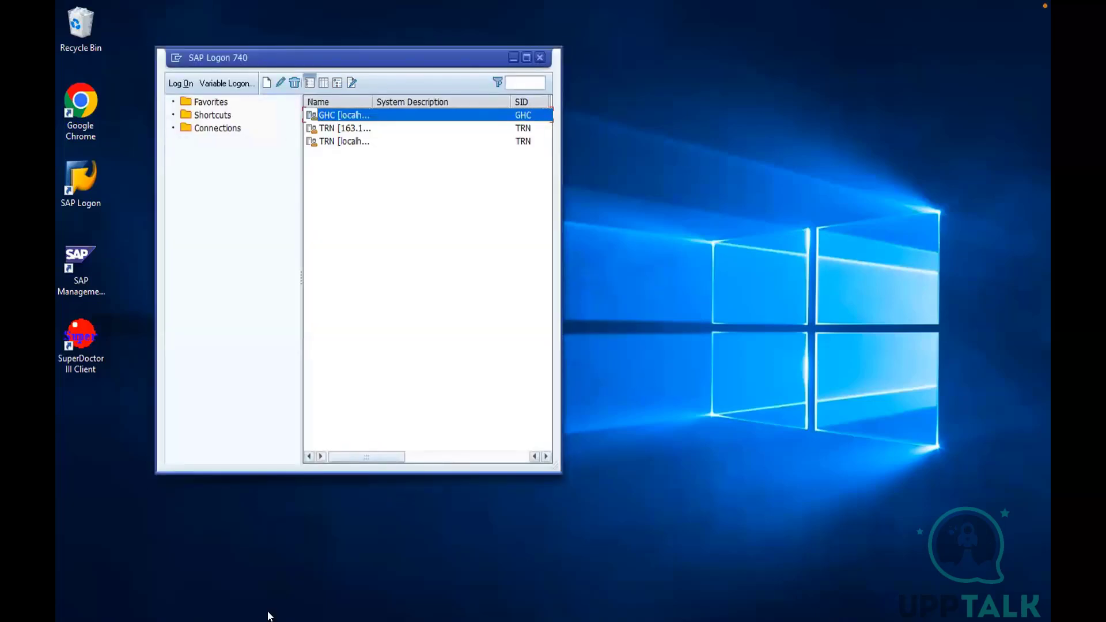
{"action": "double_click", "coordinate": [354, 115]}
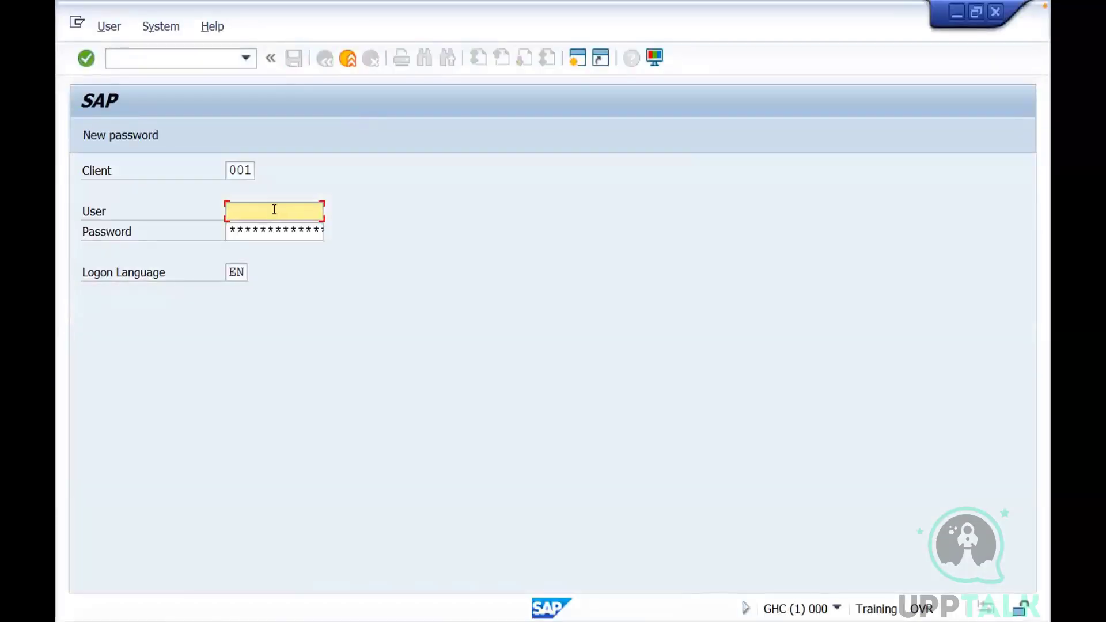
{"action": "type", "text": "sap8"}
{"action": "key", "text": "BackSpace"}
{"action": "key", "text": "Tab"}
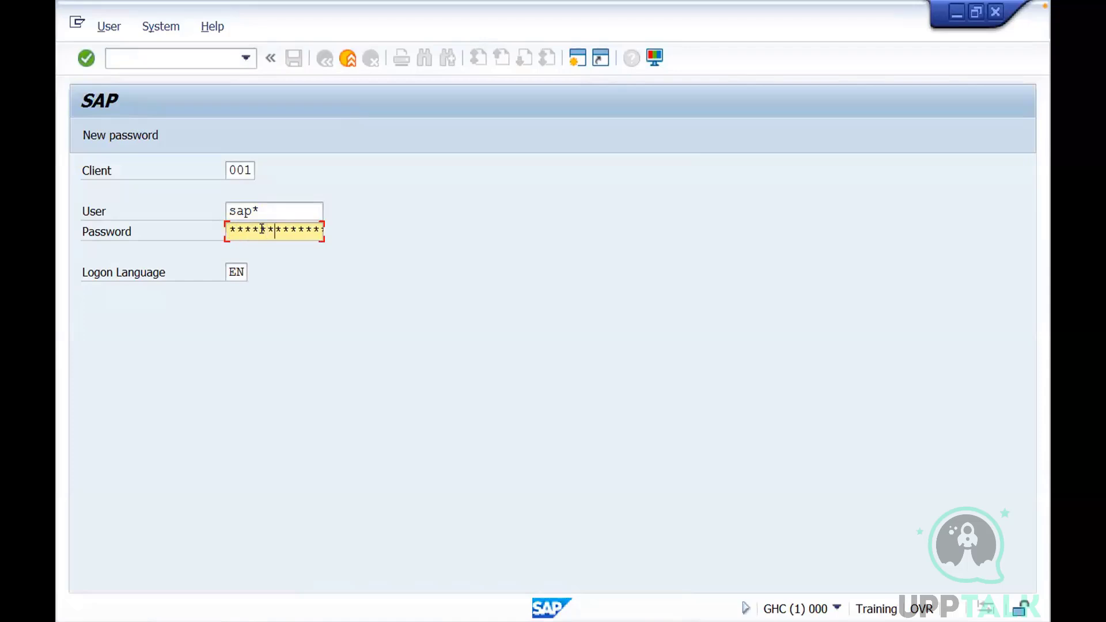
{"action": "key", "text": "Return"}
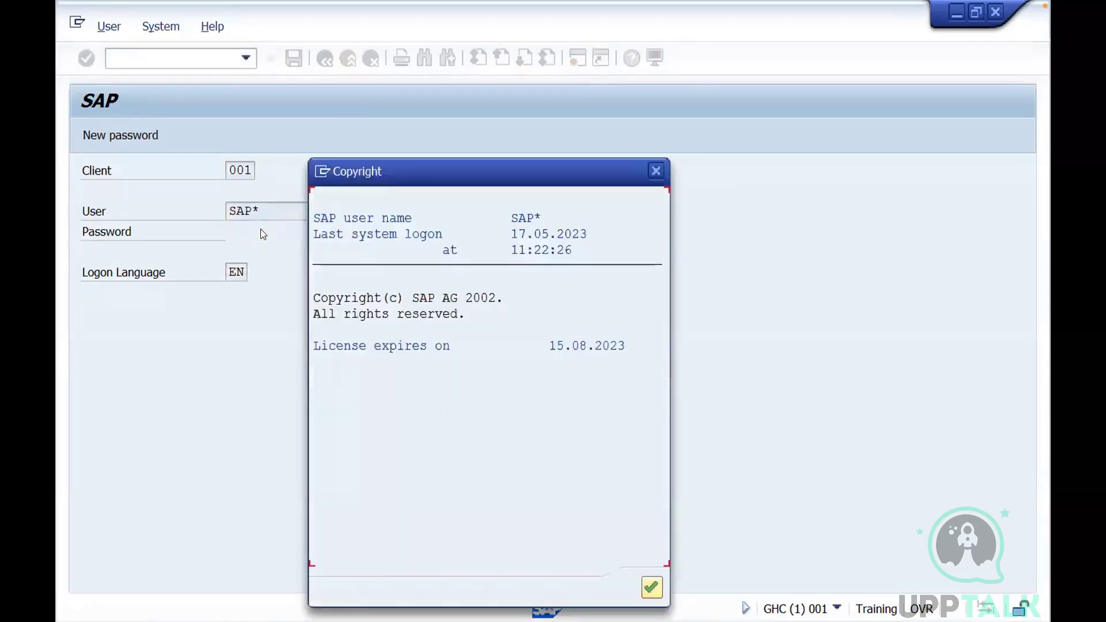
{"action": "left_click", "coordinate": [654, 583]}
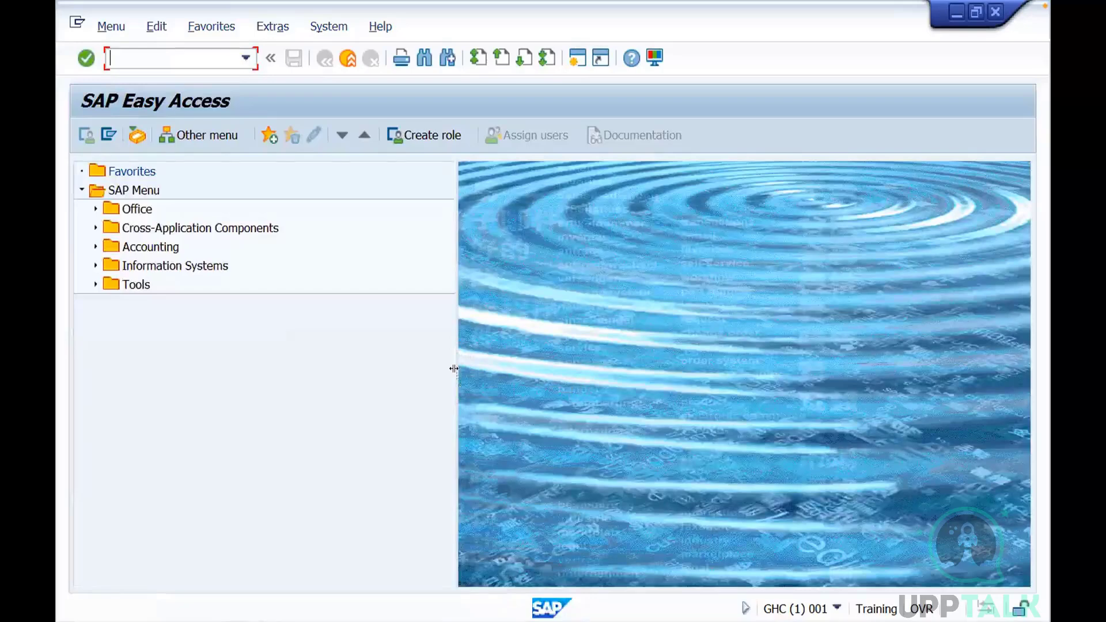
Narrow the SAP menu pane, run transaction su01 and start creating the user GHCUSER
{"action": "left_click_drag", "start_coordinate": [453, 368], "coordinate": [410, 365]}
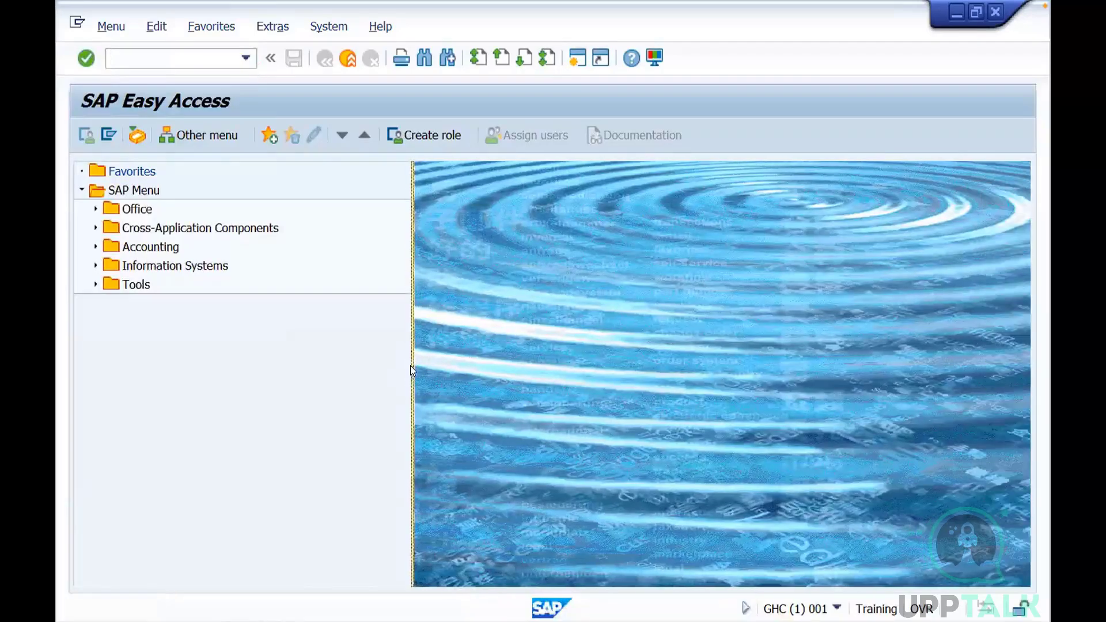
{"action": "left_click", "coordinate": [160, 57]}
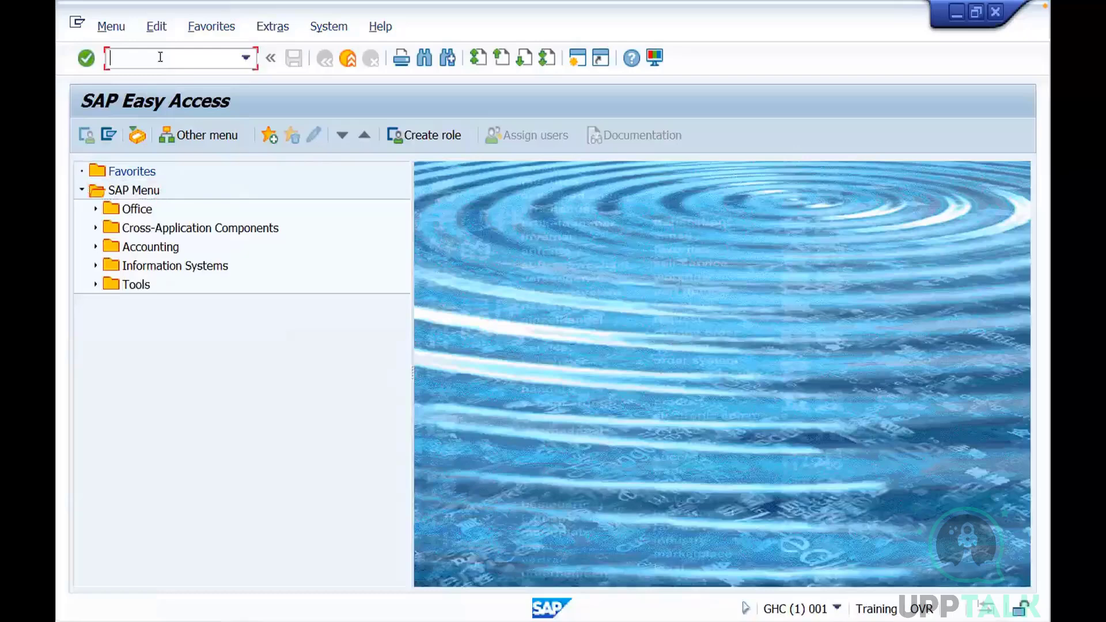
{"action": "type", "text": "su01"}
{"action": "key", "text": "Return"}
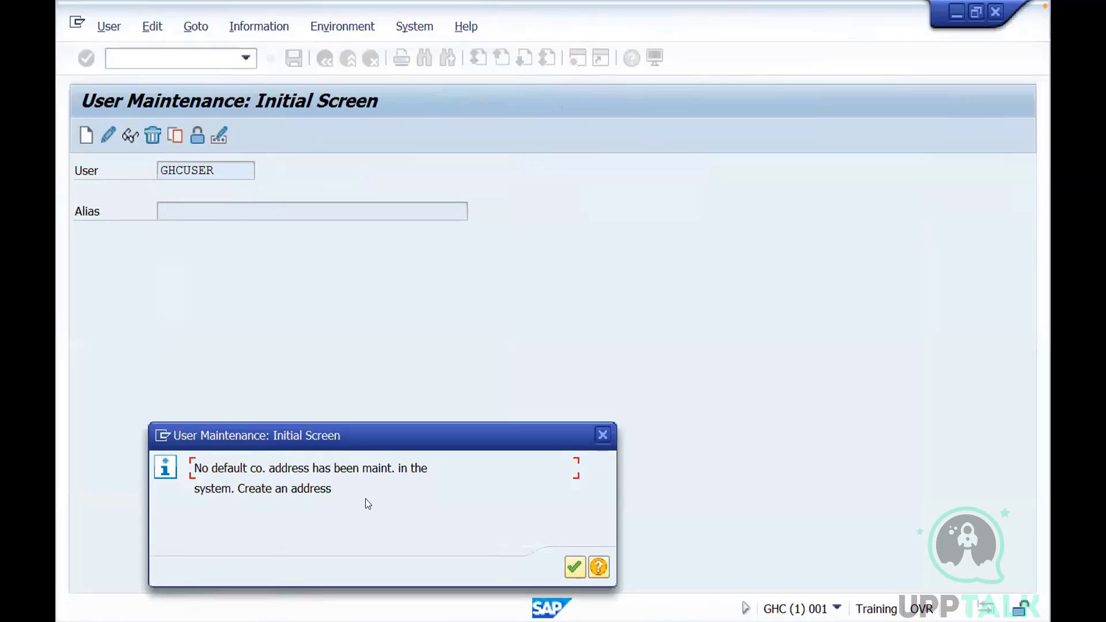
Acknowledge the missing default company address and start creating one for the company GHC
{"action": "left_click", "coordinate": [577, 567]}
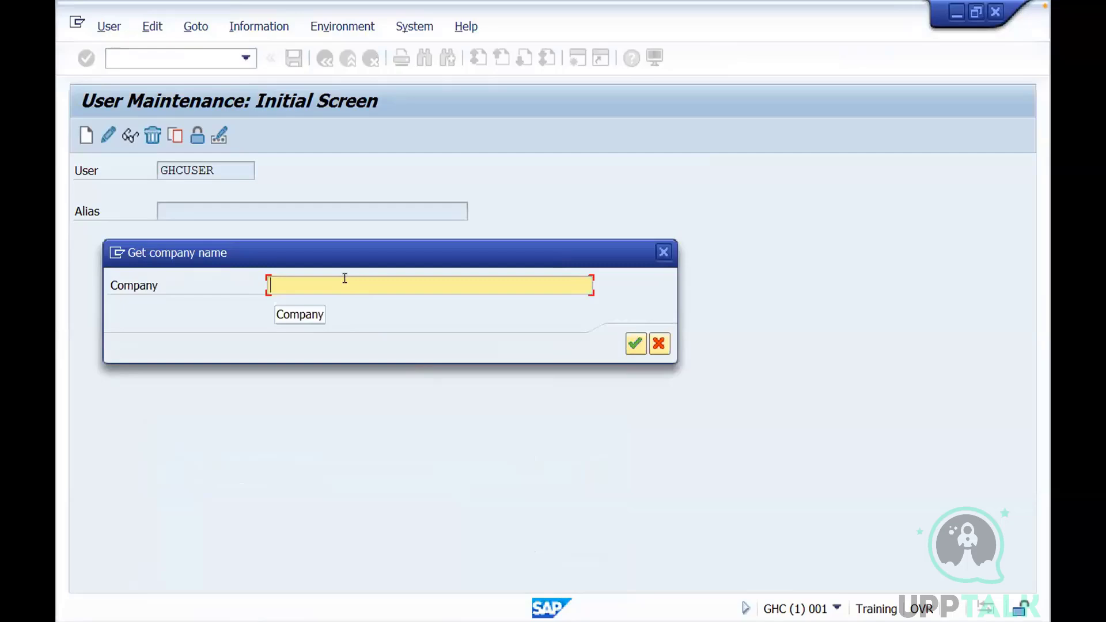
{"action": "type", "text": "GHC"}
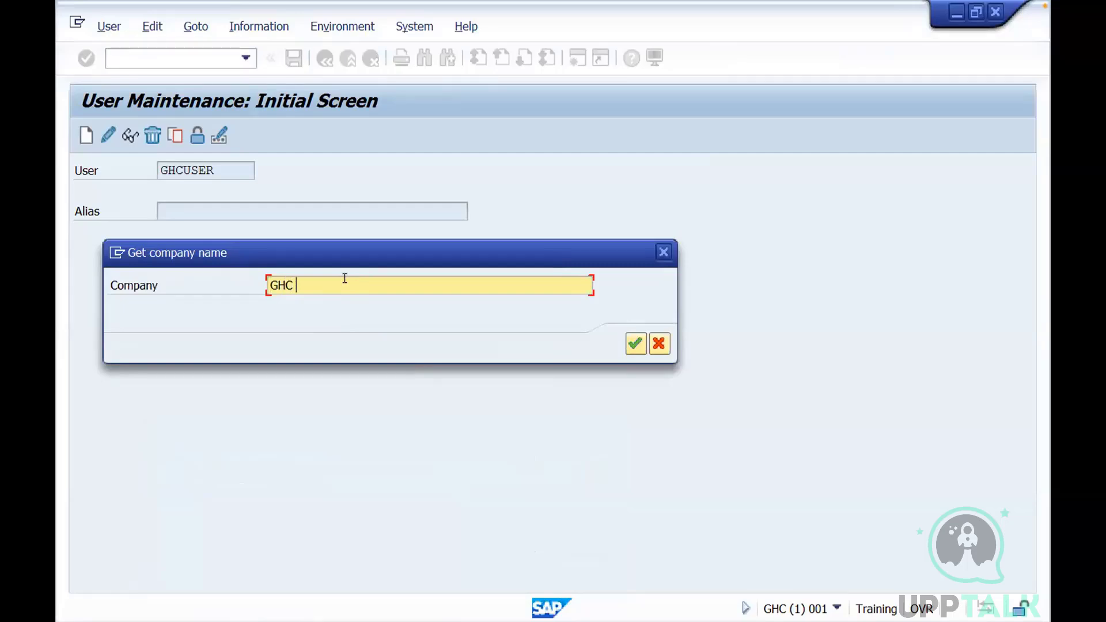
{"action": "left_click", "coordinate": [635, 344]}
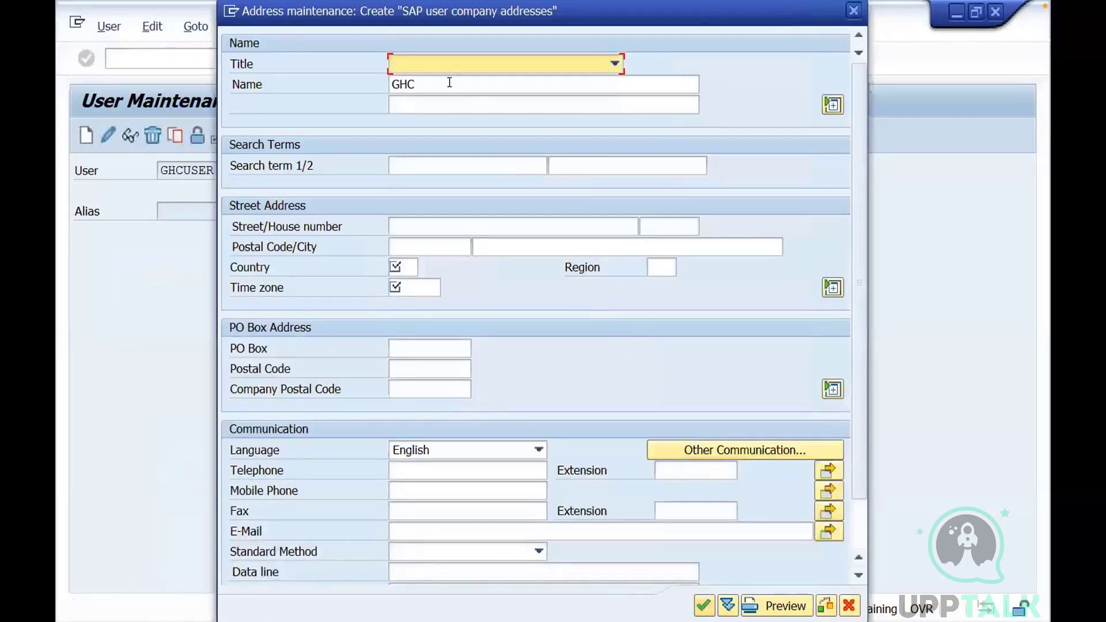
Set the country of the GHC company address to KW (Kuwait) from the list of country keys
{"action": "left_click", "coordinate": [406, 266]}
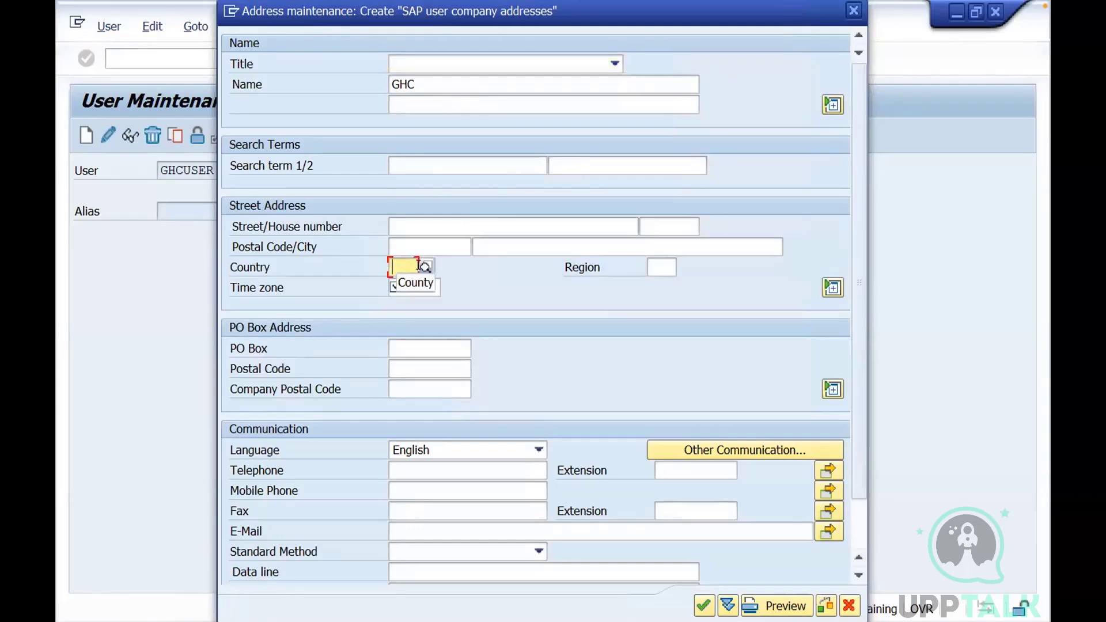
{"action": "type", "text": "Kw"}
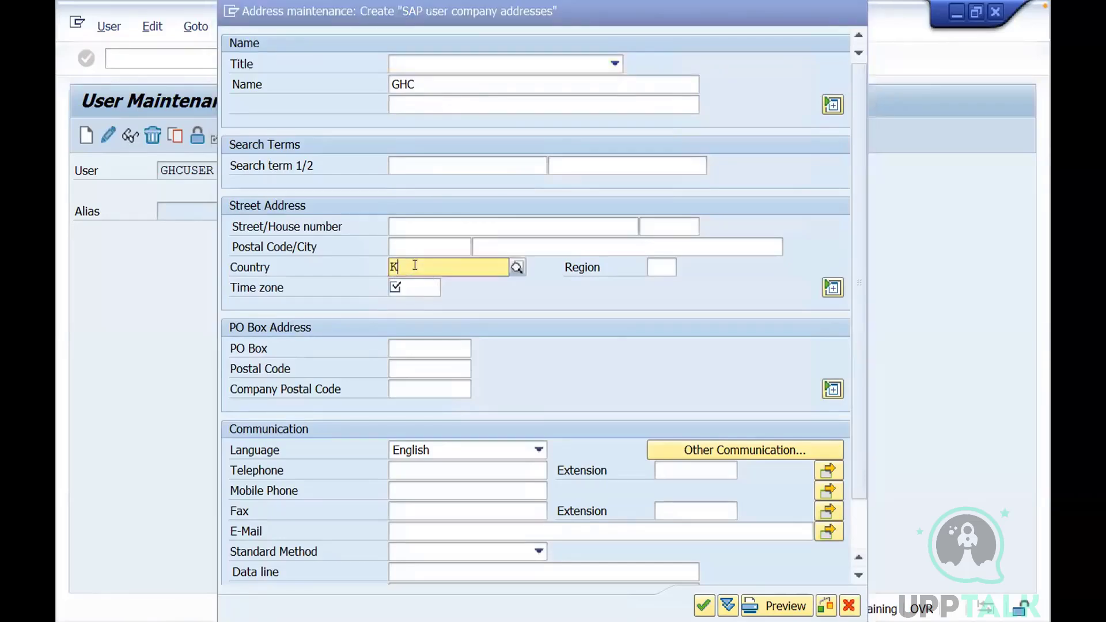
{"action": "key", "text": "BackSpace"}
{"action": "key", "text": "BackSpace"}
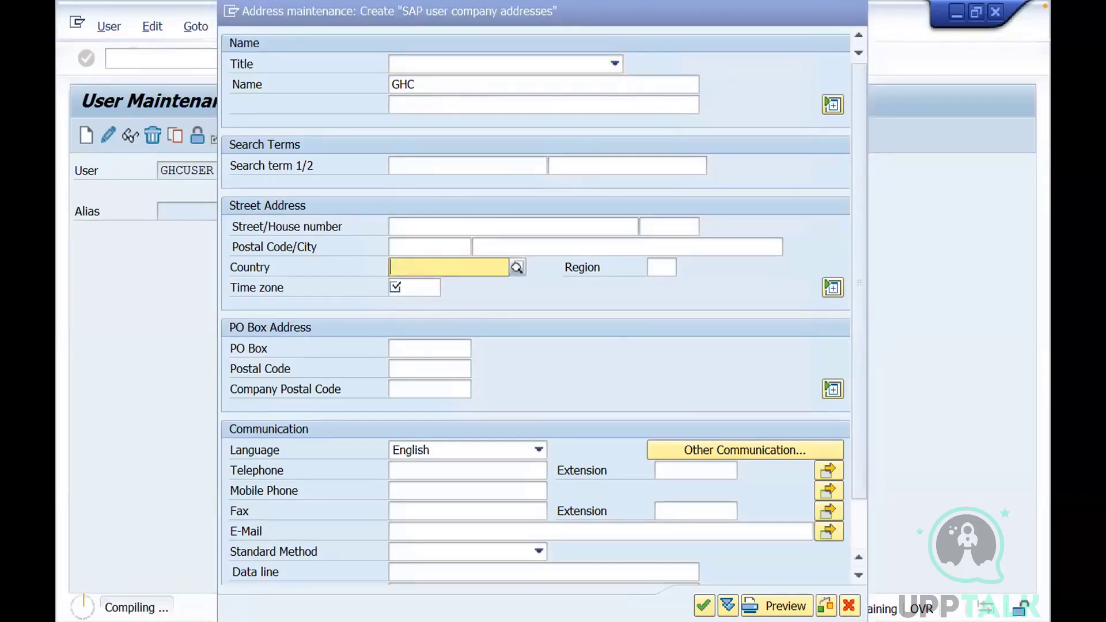
{"action": "left_click", "coordinate": [517, 268]}
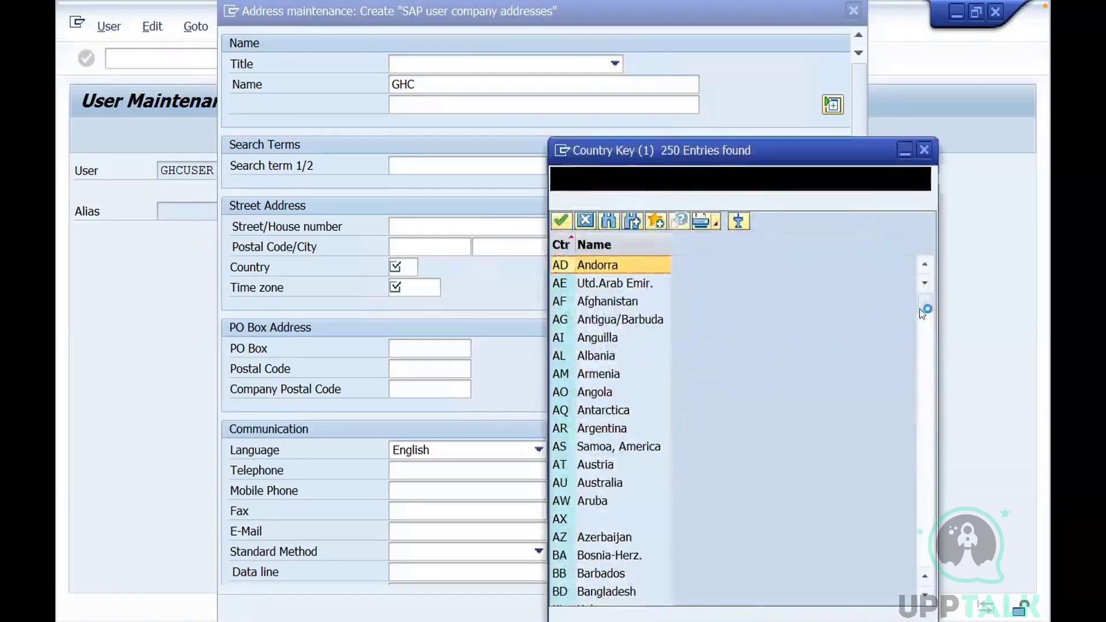
{"action": "left_click", "coordinate": [924, 343]}
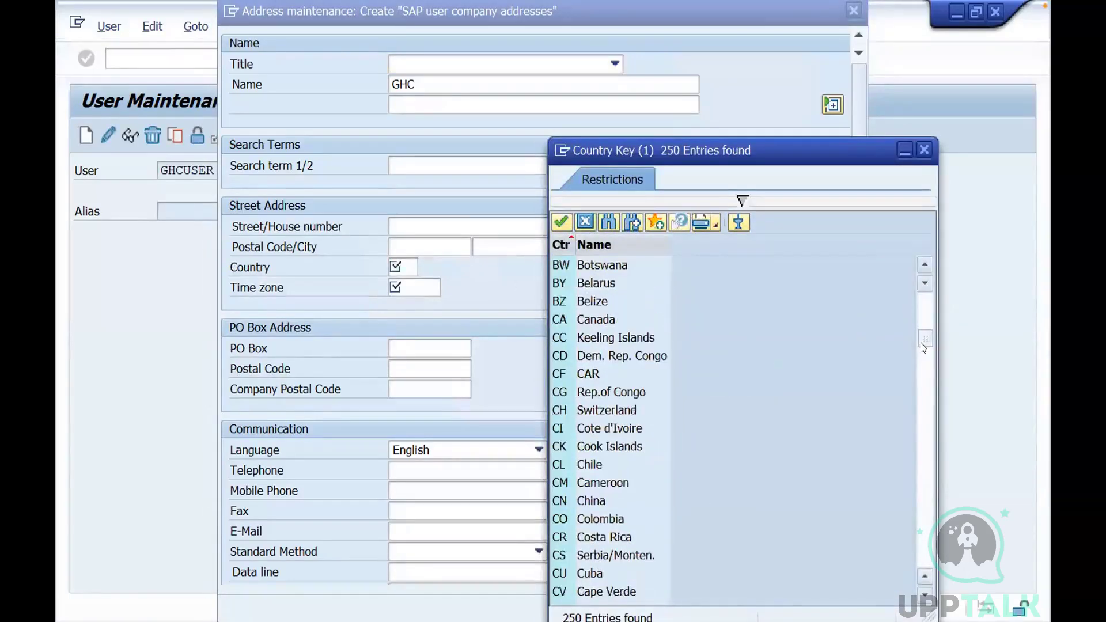
{"action": "left_click_drag", "start_coordinate": [921, 340], "coordinate": [921, 375]}
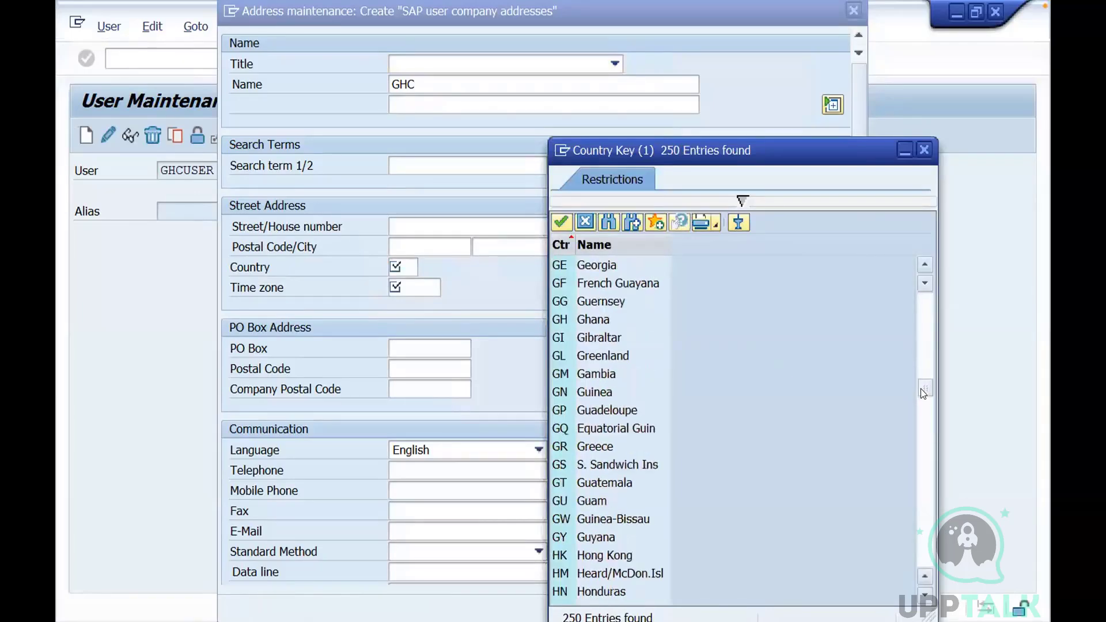
{"action": "left_click_drag", "start_coordinate": [921, 389], "coordinate": [921, 407]}
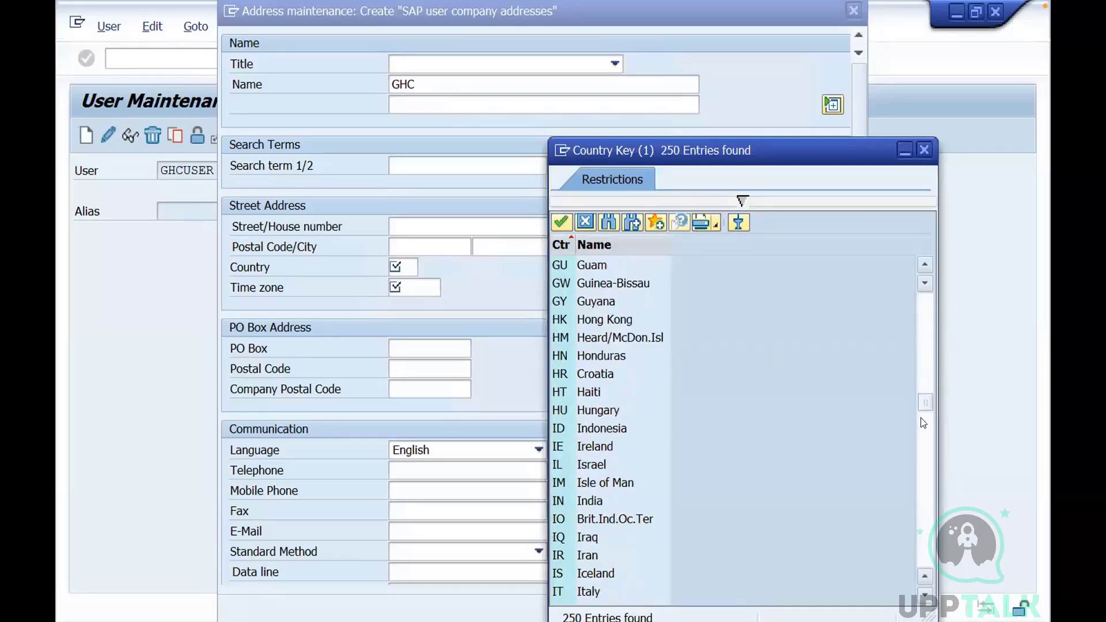
{"action": "left_click_drag", "start_coordinate": [923, 400], "coordinate": [921, 417]}
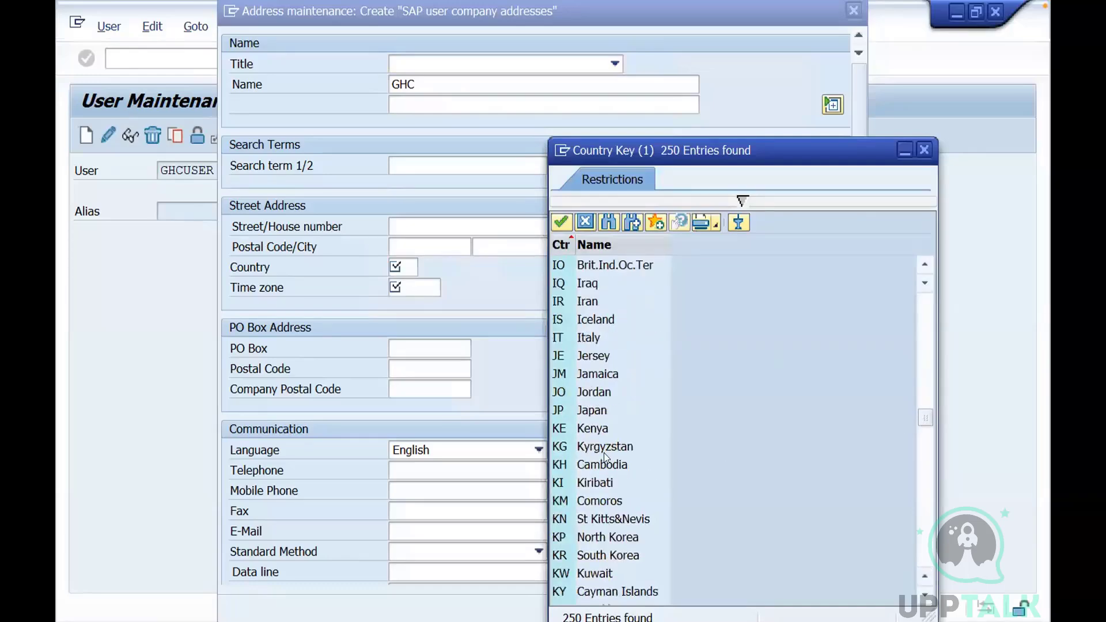
{"action": "double_click", "coordinate": [569, 574]}
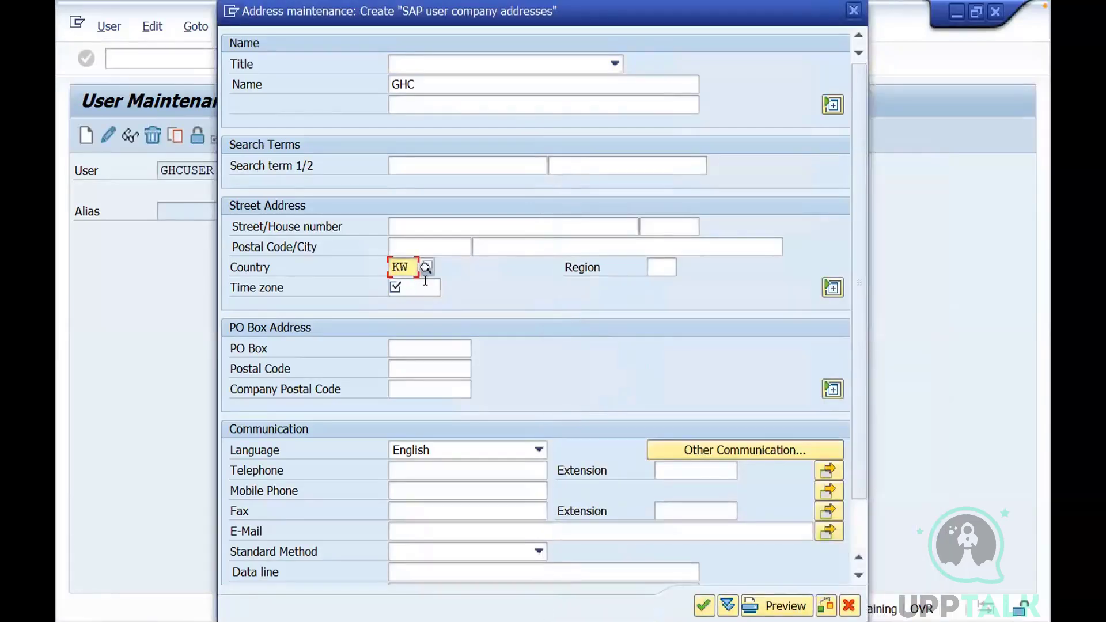
Reopen the country key list for the GHC company address and choose QA (Qatar)
{"action": "left_click", "coordinate": [427, 287]}
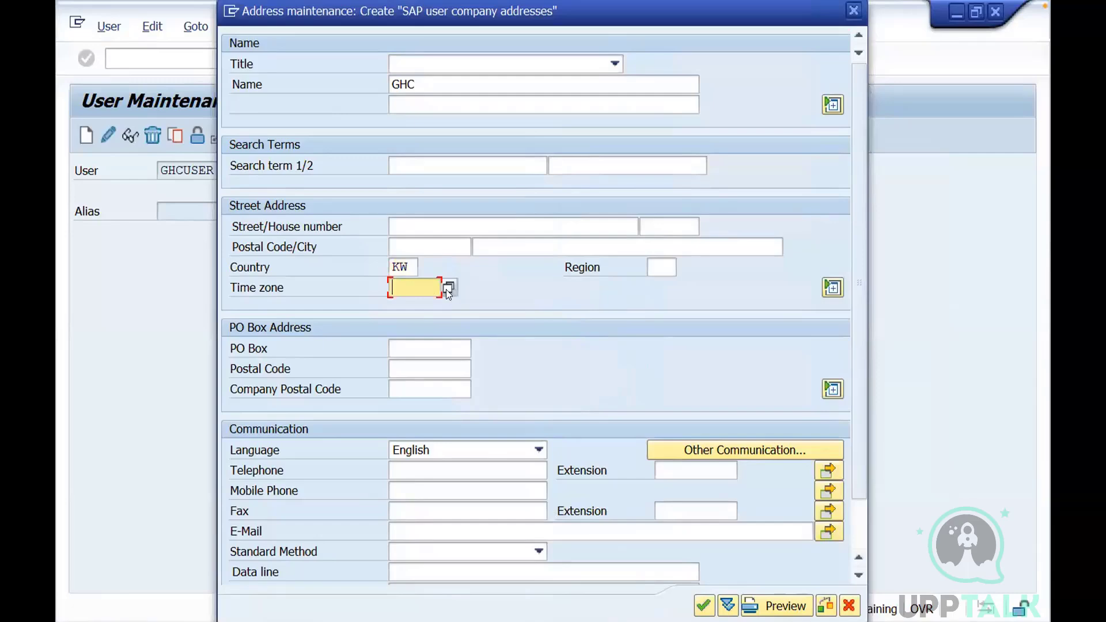
{"action": "left_click", "coordinate": [409, 267]}
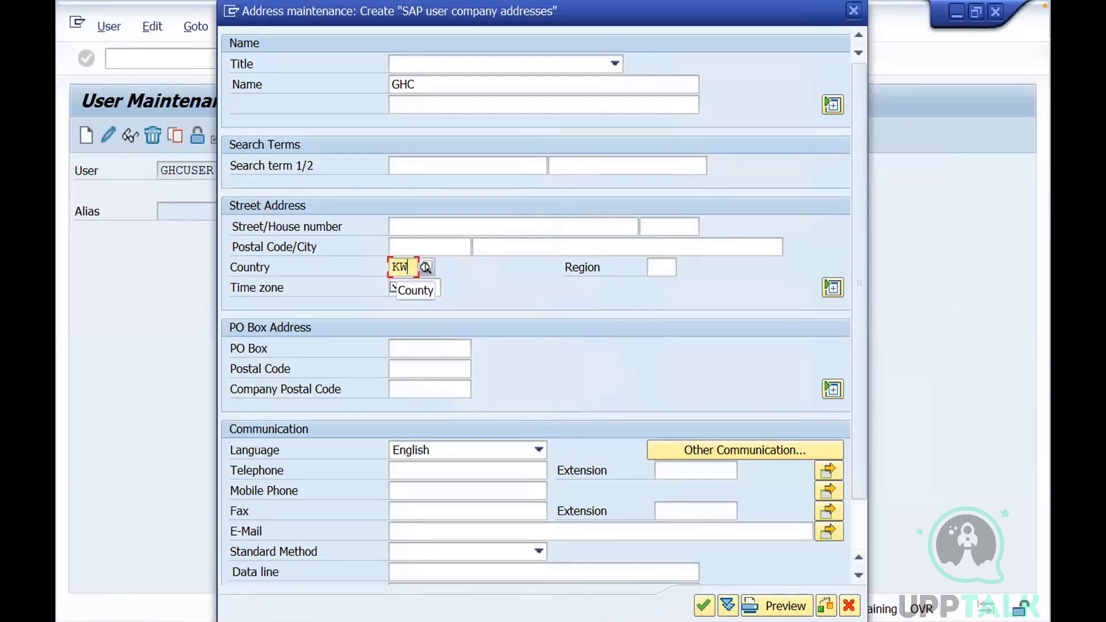
{"action": "left_click", "coordinate": [426, 270]}
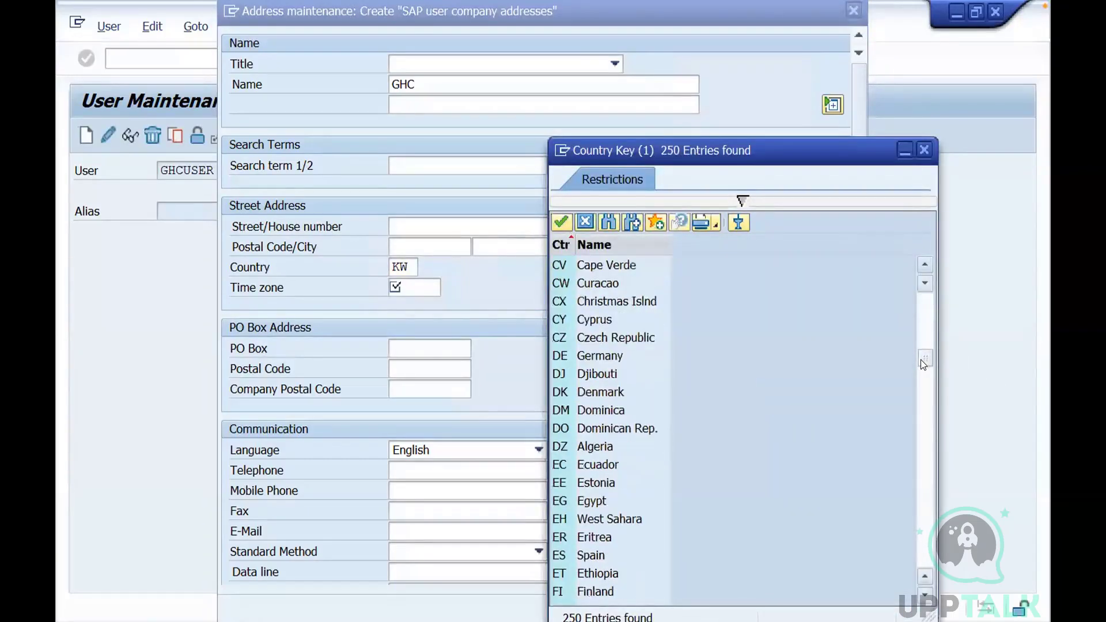
{"action": "left_click_drag", "start_coordinate": [921, 364], "coordinate": [921, 429]}
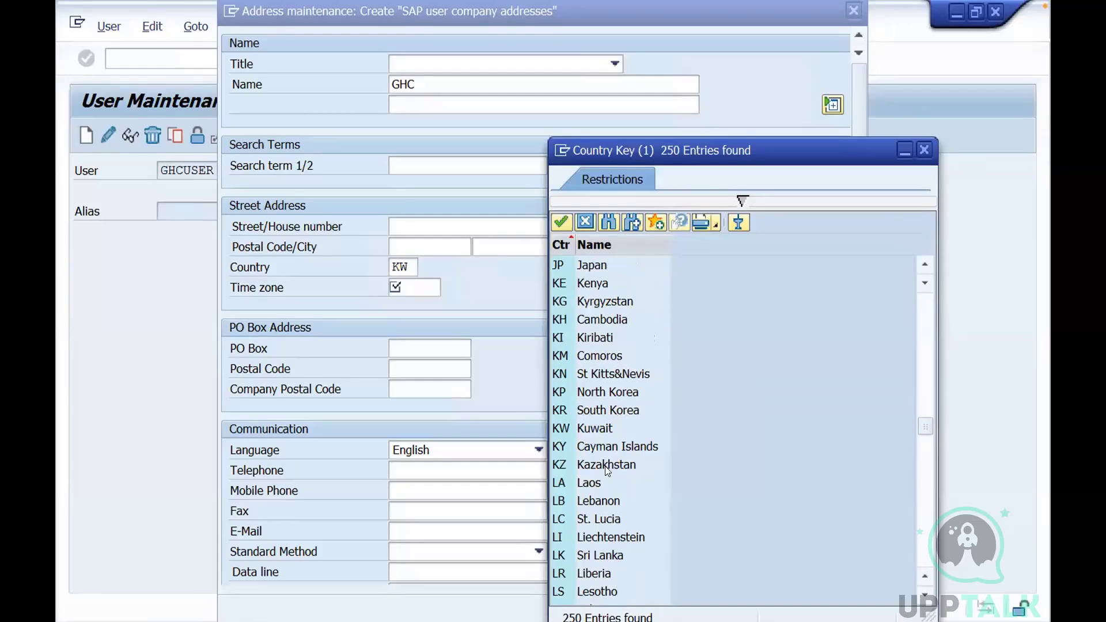
{"action": "scroll", "coordinate": [609, 468], "scroll_direction": "down", "scroll_amount": 10}
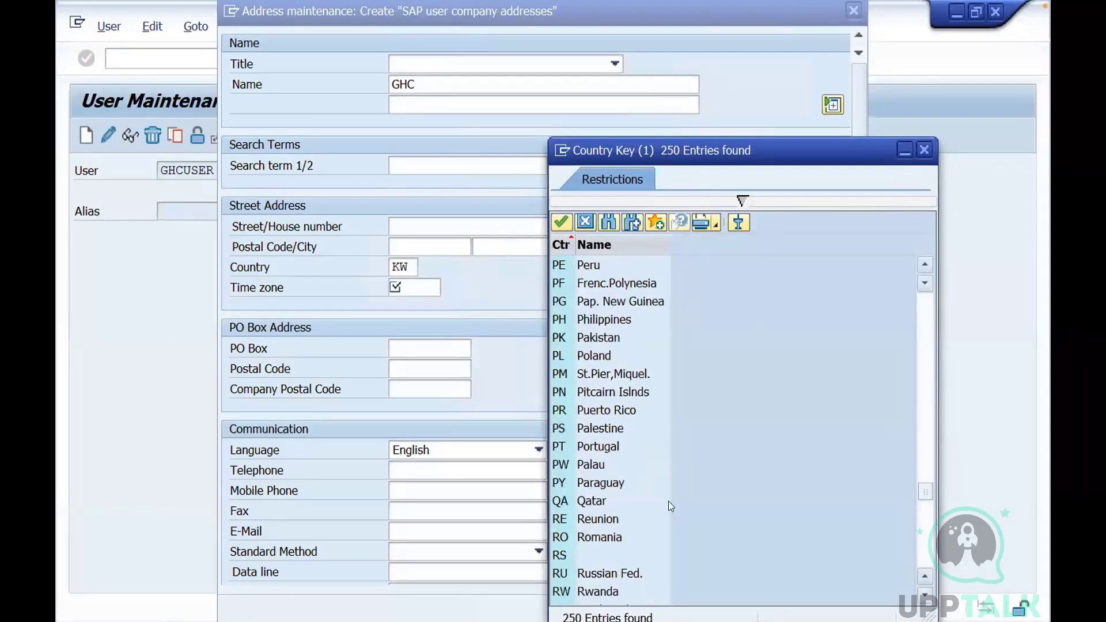
{"action": "double_click", "coordinate": [566, 501]}
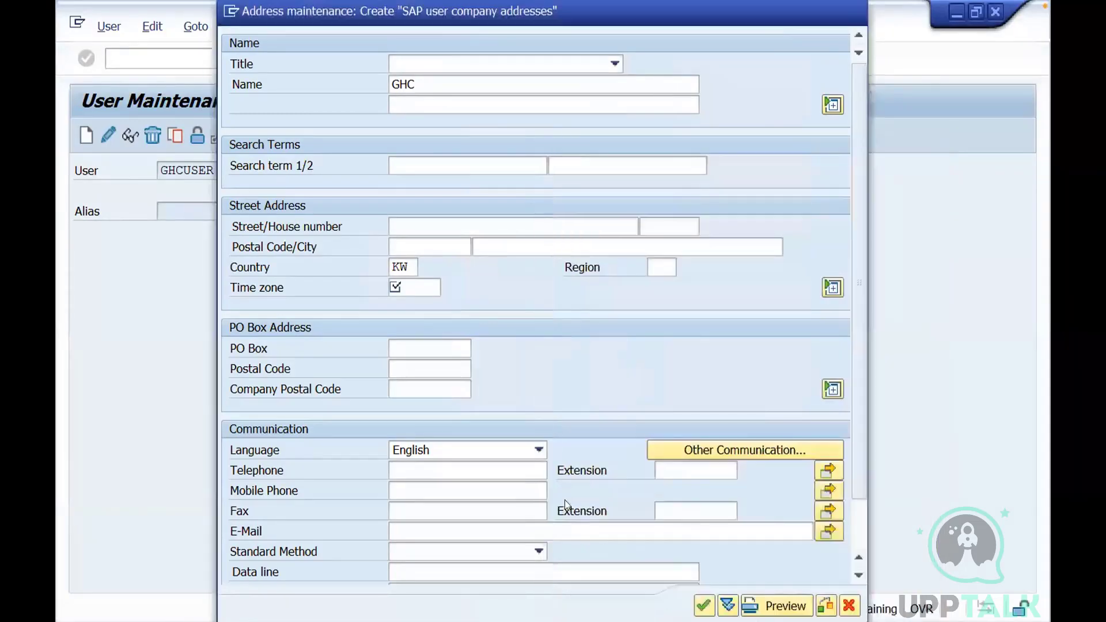
Try to confirm the GHC company address without a time zone, and choose EGYPT from the list of time zones
{"action": "left_click", "coordinate": [414, 286]}
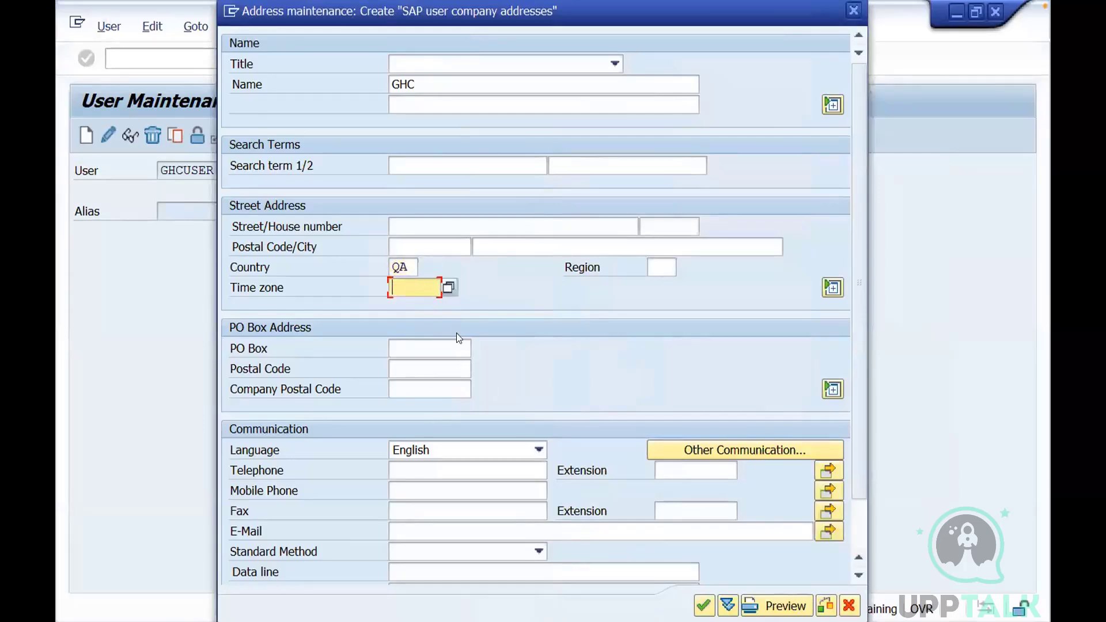
{"action": "left_click", "coordinate": [704, 606]}
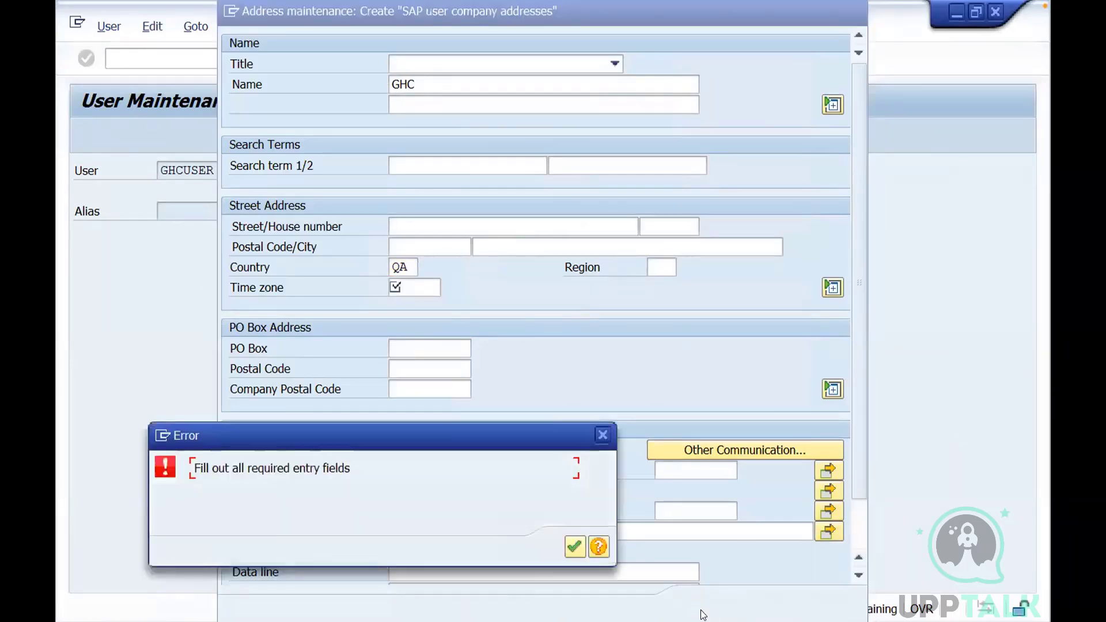
{"action": "left_click", "coordinate": [574, 547]}
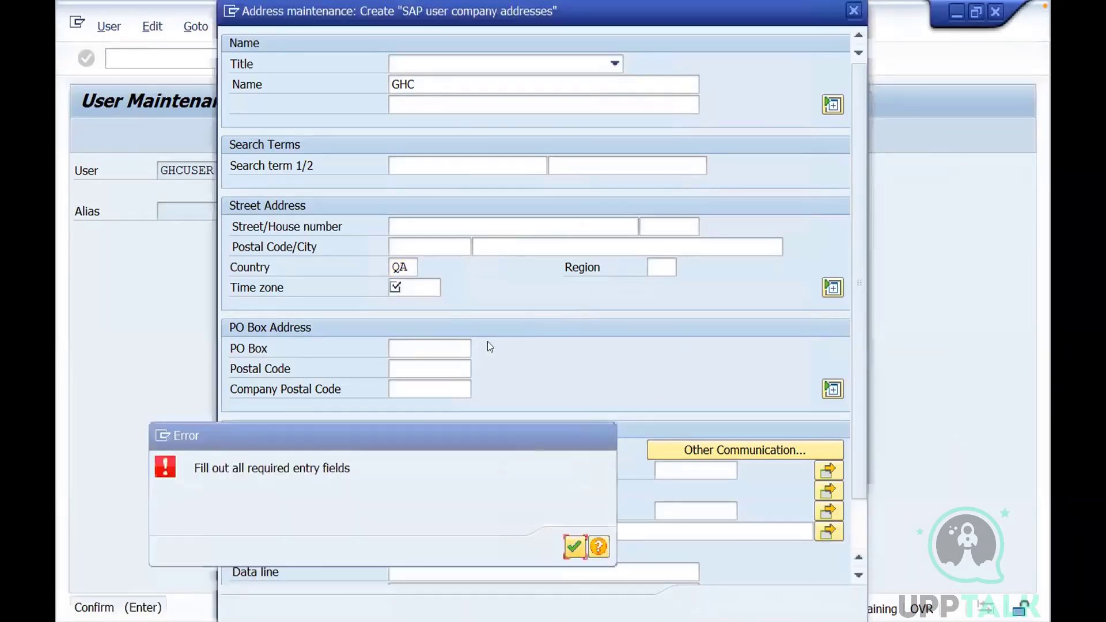
{"action": "left_click", "coordinate": [448, 287]}
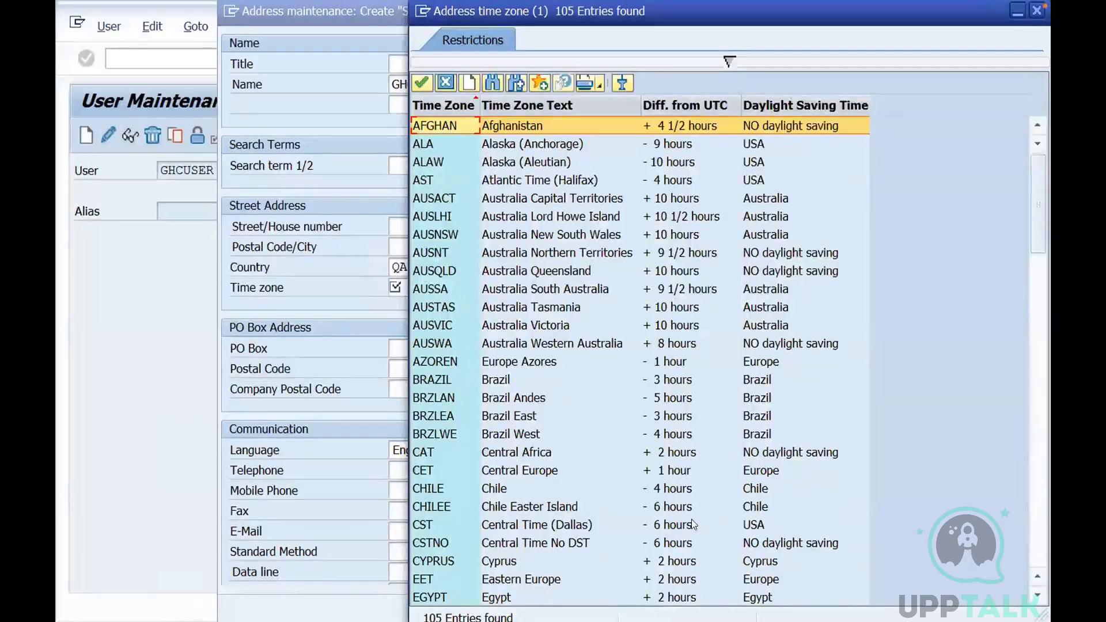
{"action": "double_click", "coordinate": [671, 598]}
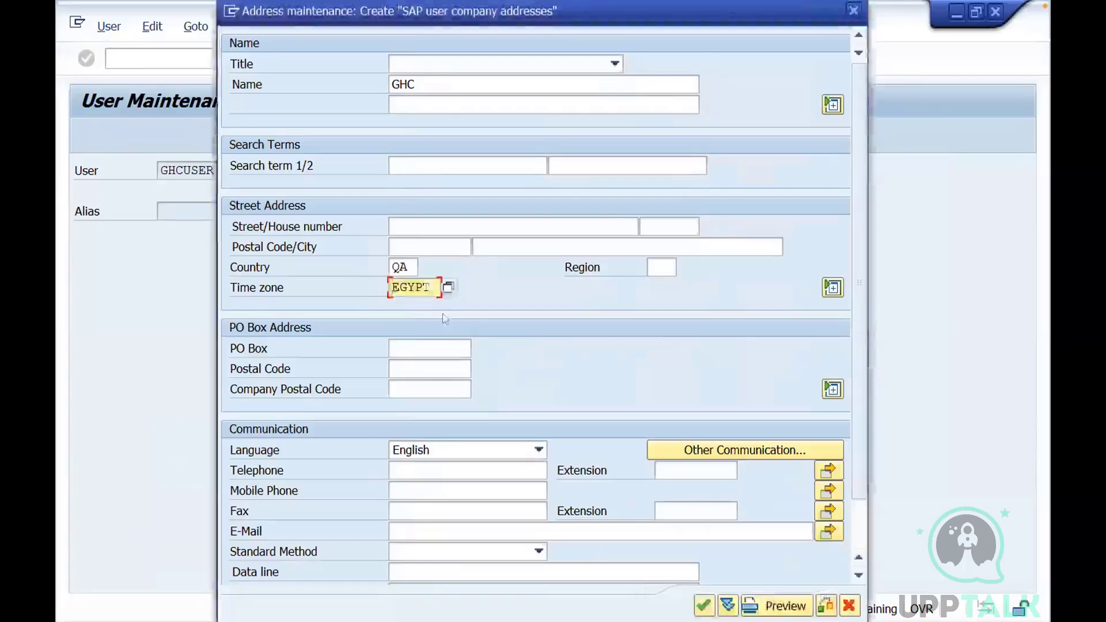
Set the time zone of the GHC company address to IRAQ and confirm the address, accepting the time zone warning
{"action": "left_click", "coordinate": [447, 287]}
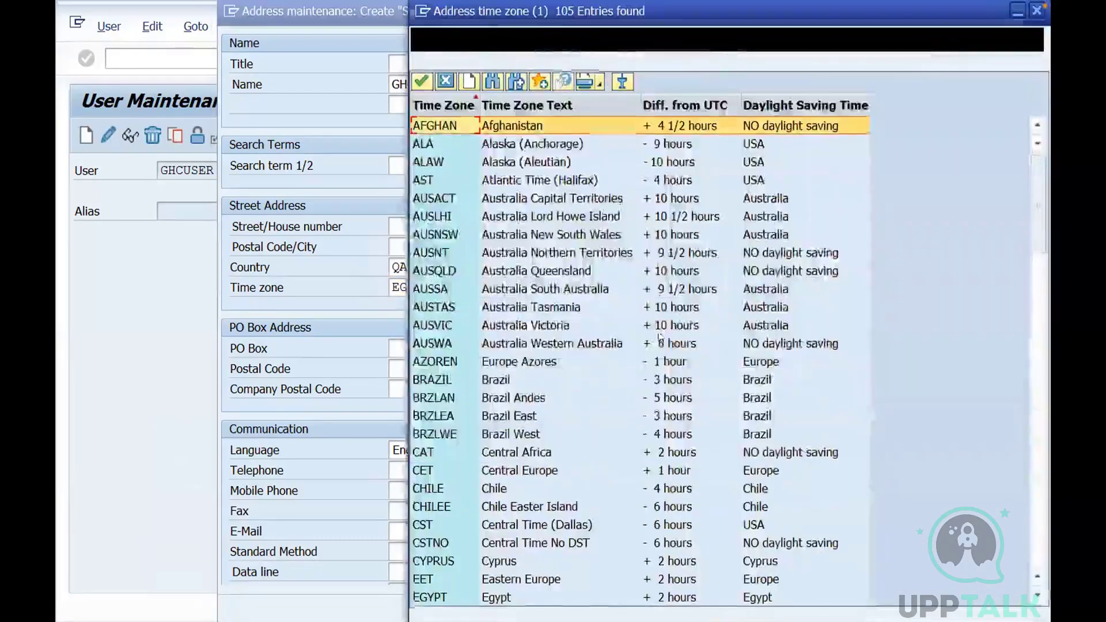
{"action": "left_click", "coordinate": [1034, 587]}
{"action": "left_click", "coordinate": [1034, 589]}
{"action": "left_click", "coordinate": [1034, 589]}
{"action": "left_click", "coordinate": [1034, 588]}
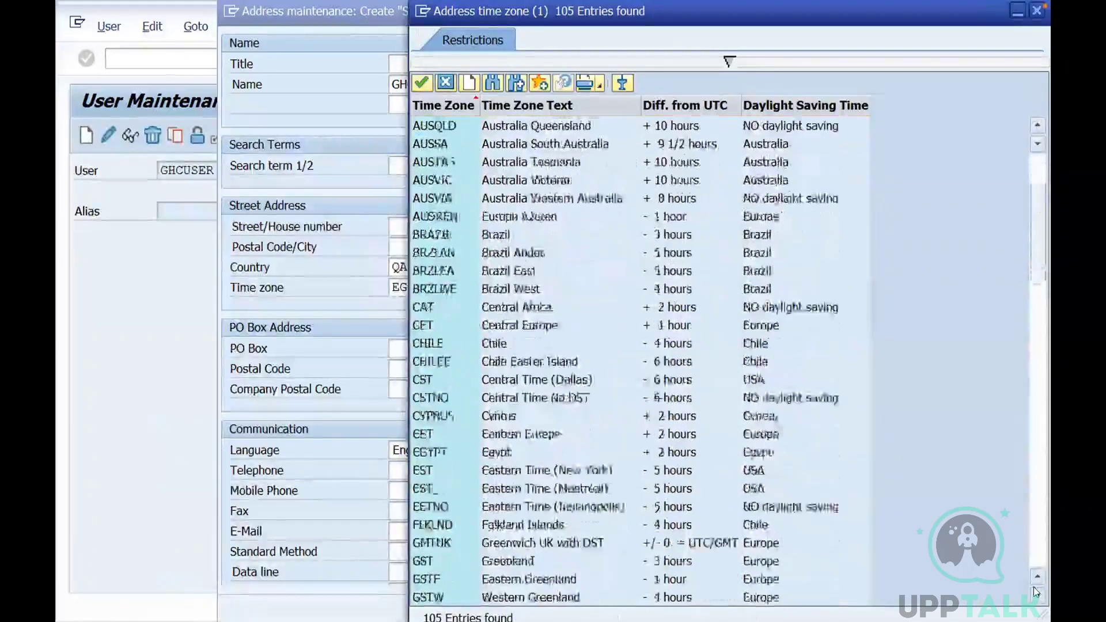
{"action": "left_click", "coordinate": [1034, 589]}
{"action": "left_click", "coordinate": [1036, 591]}
{"action": "left_click", "coordinate": [1036, 592]}
{"action": "left_click", "coordinate": [1035, 591]}
{"action": "left_click", "coordinate": [1035, 591]}
{"action": "left_click", "coordinate": [1035, 591]}
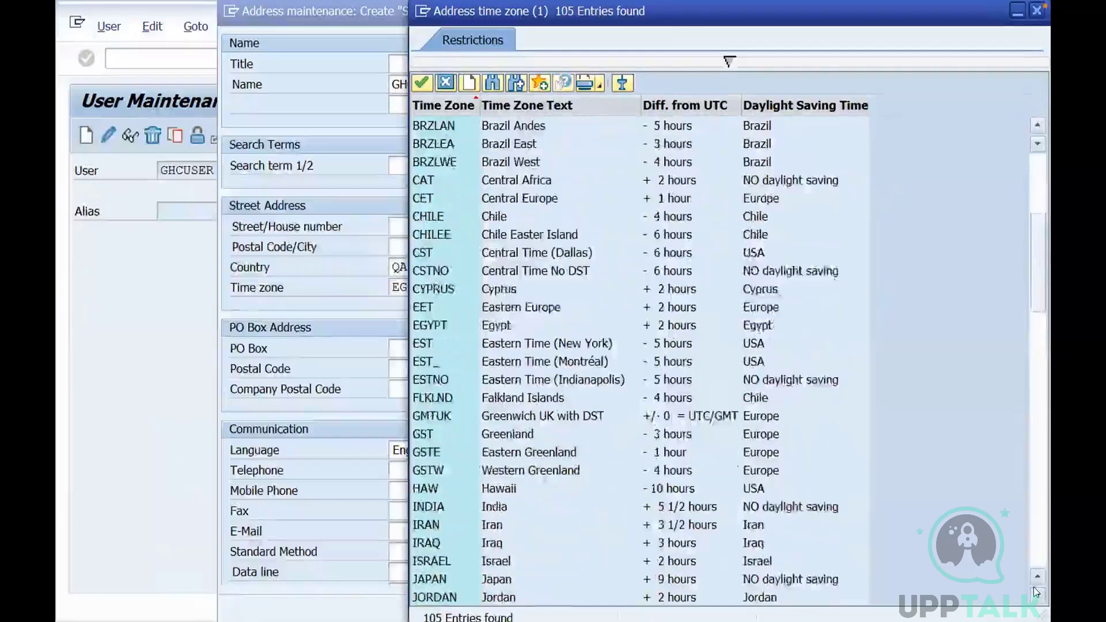
{"action": "left_click", "coordinate": [1035, 591]}
{"action": "double_click", "coordinate": [685, 523]}
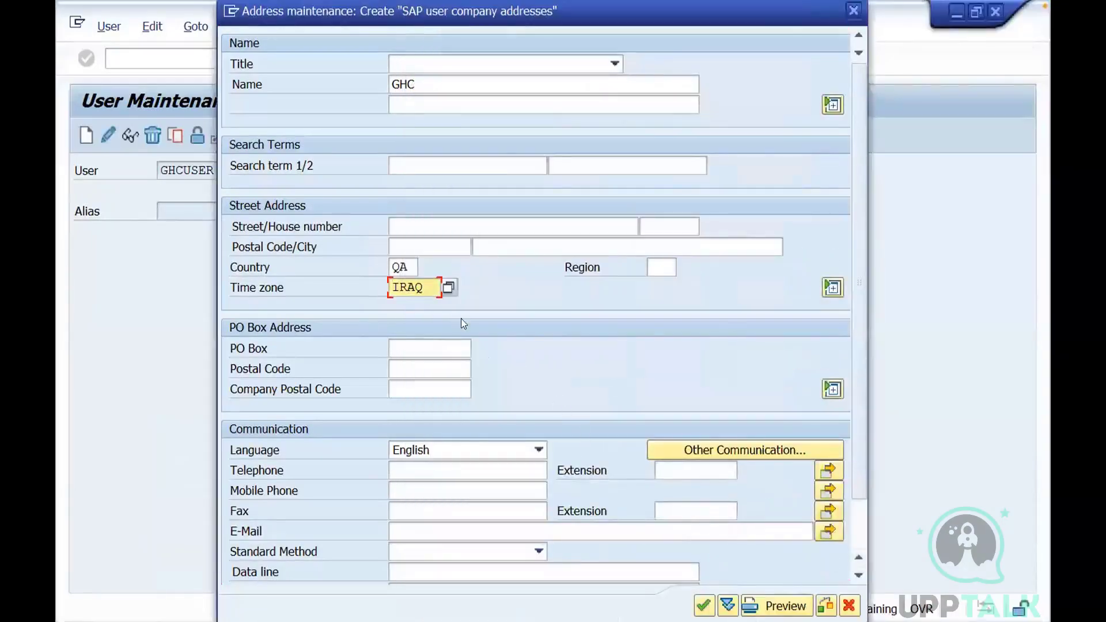
{"action": "left_click", "coordinate": [704, 605]}
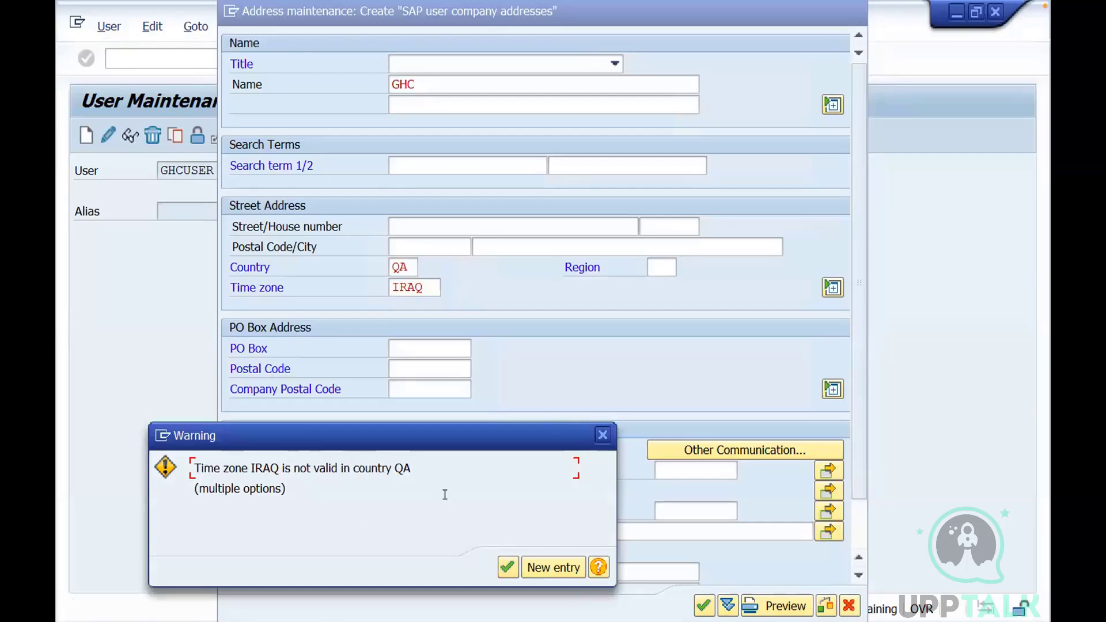
{"action": "left_click", "coordinate": [509, 565]}
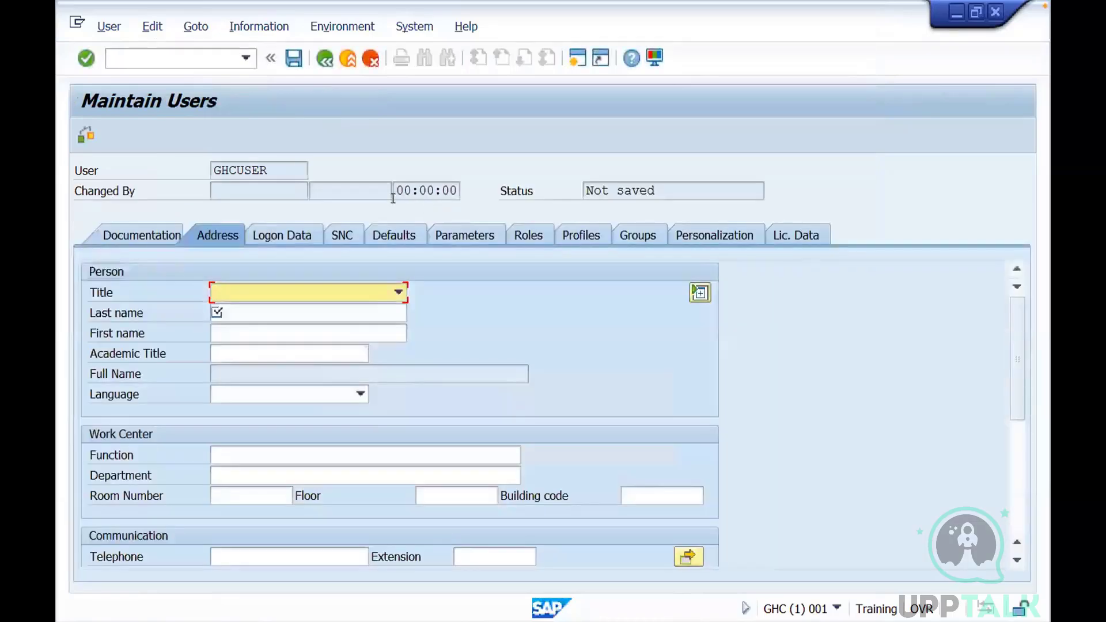
Open the system status to examine the system time and the time zone, and close it
{"action": "left_click", "coordinate": [414, 27]}
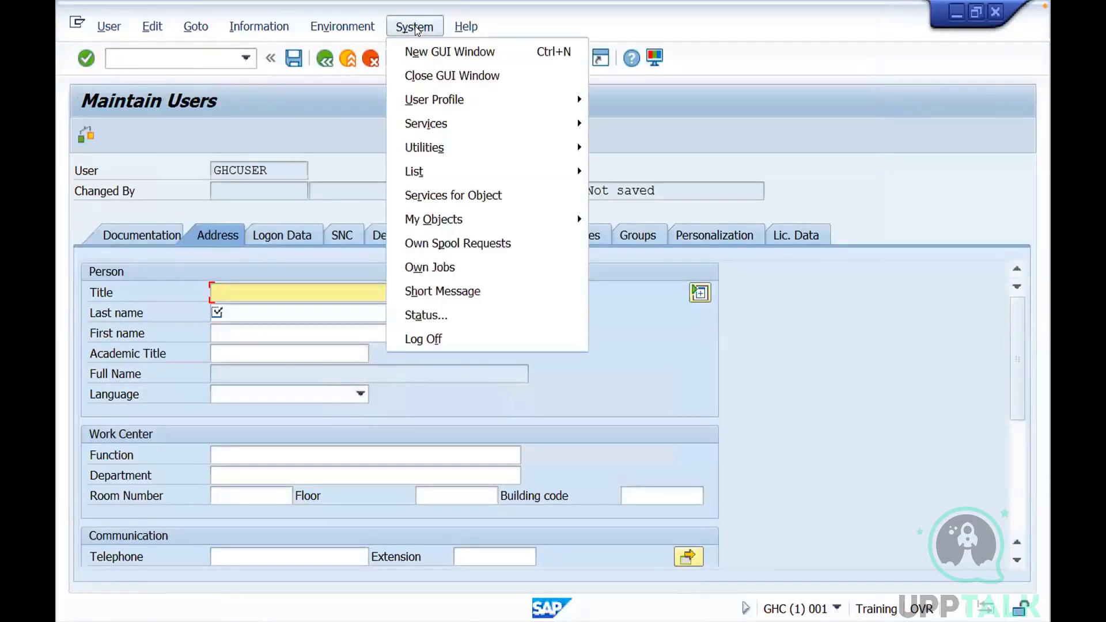
{"action": "left_click", "coordinate": [421, 314]}
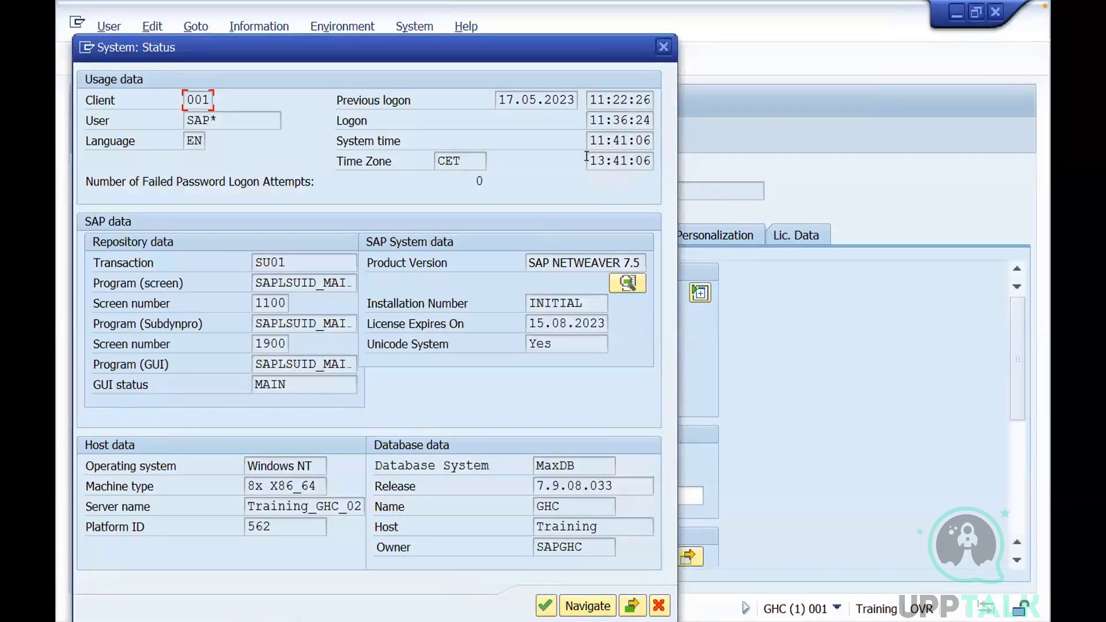
{"action": "left_click_drag", "start_coordinate": [587, 159], "coordinate": [628, 159]}
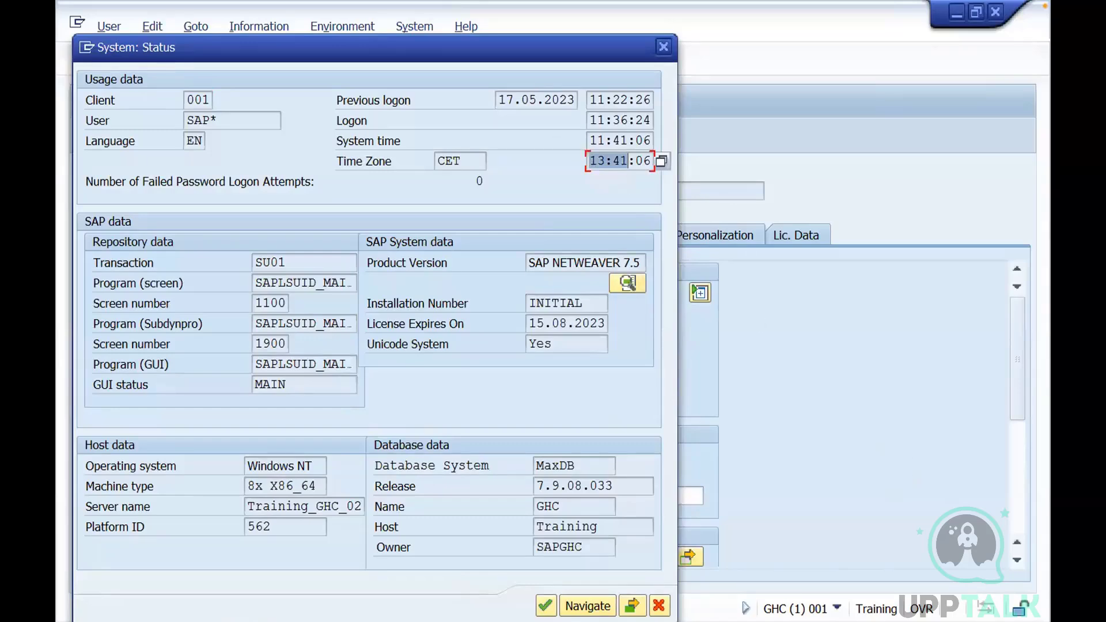
{"action": "double_click", "coordinate": [461, 161]}
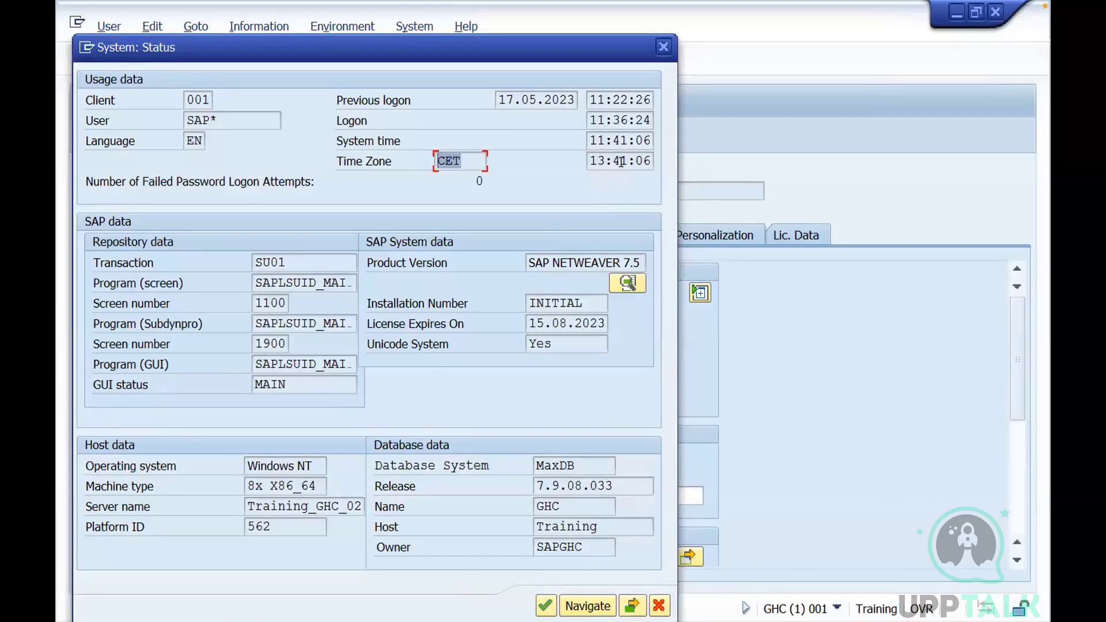
{"action": "left_click", "coordinate": [664, 47]}
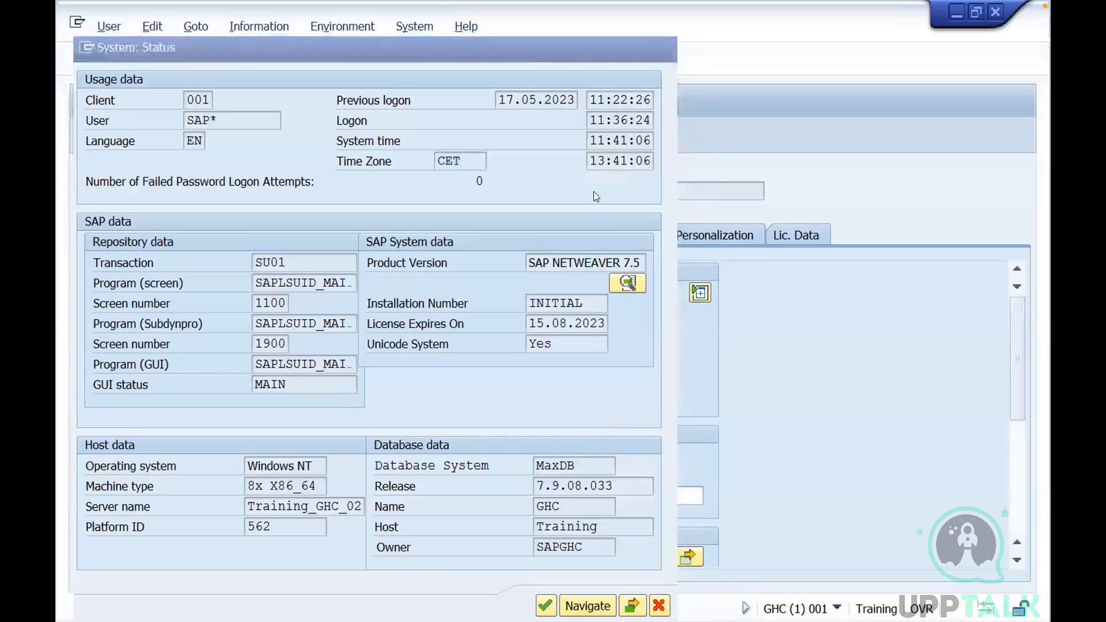
Enter the last name in GHCUSER's address data and set the user type to Service in the logon data
{"action": "left_click", "coordinate": [231, 308]}
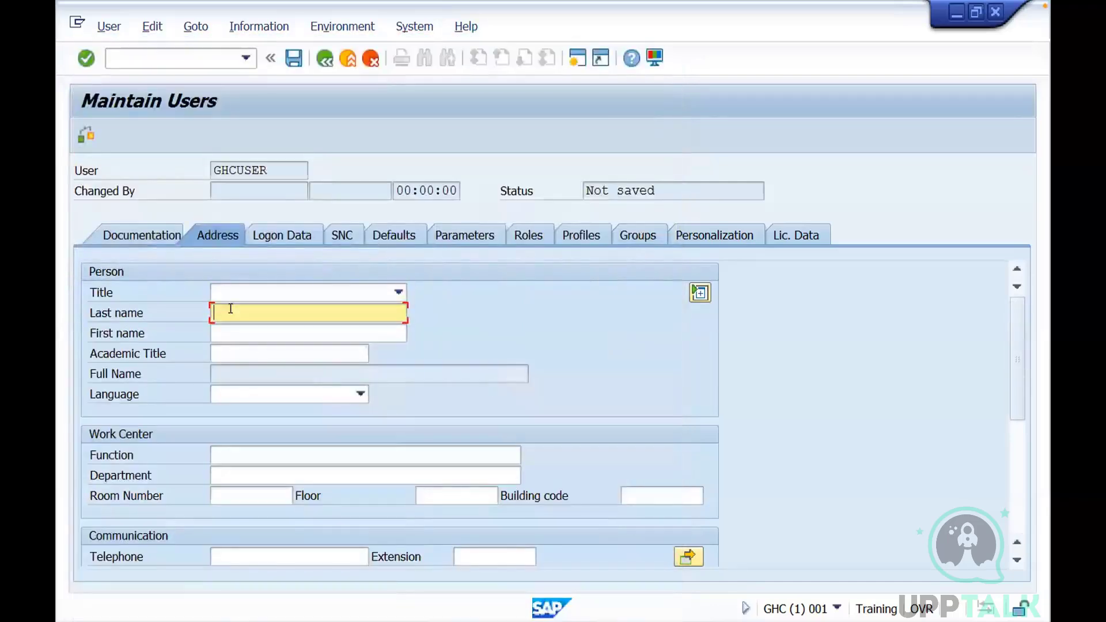
{"action": "type", "text": "mr"}
{"action": "left_click", "coordinate": [282, 236]}
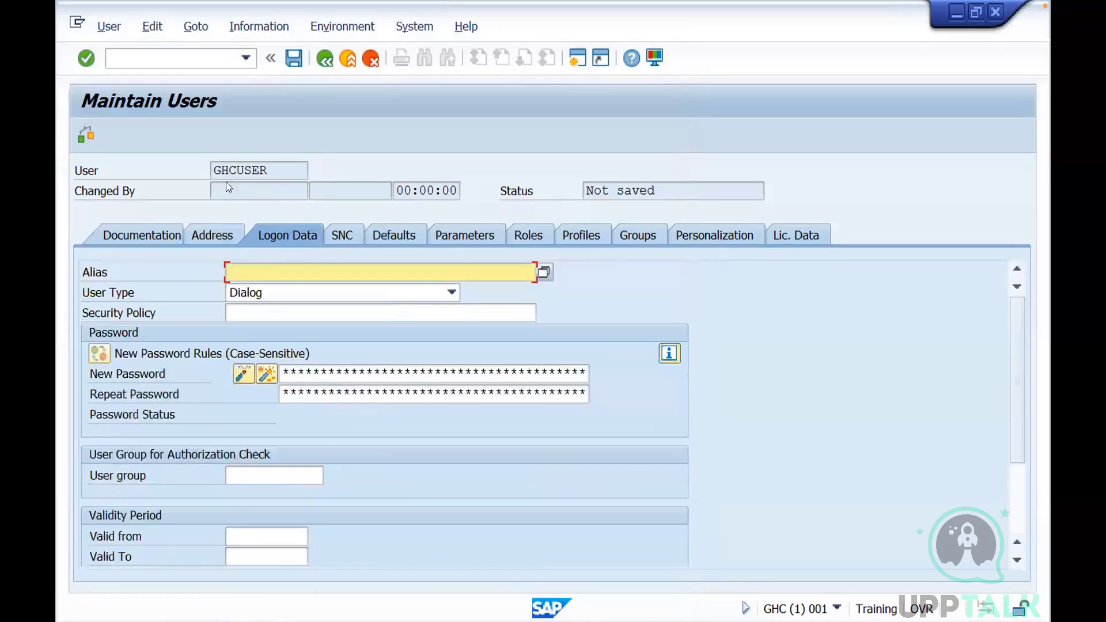
{"action": "left_click", "coordinate": [254, 296]}
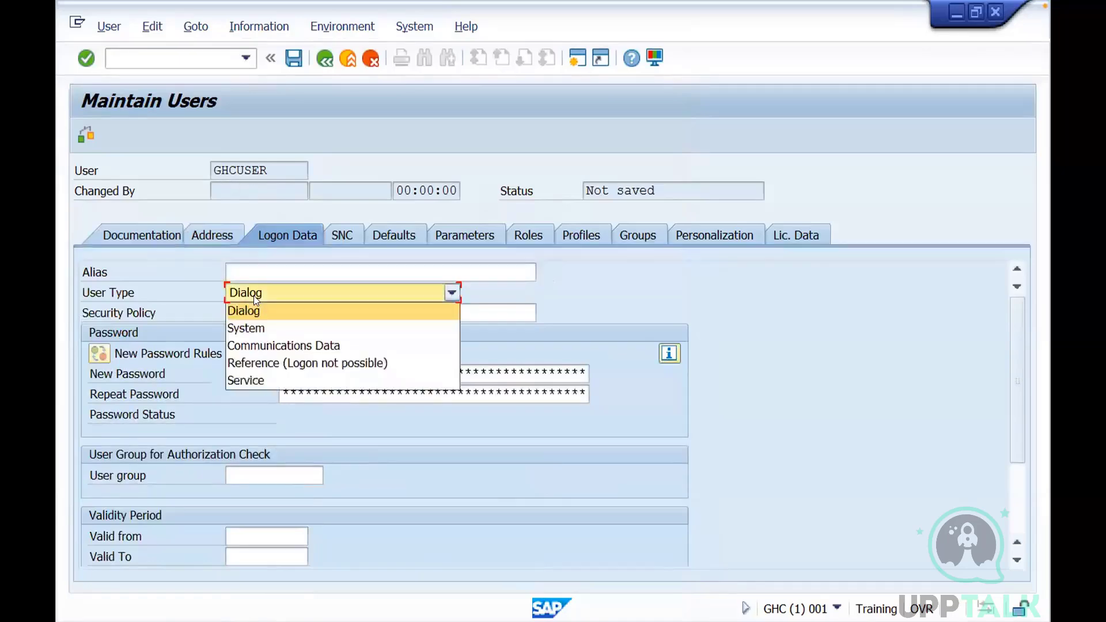
{"action": "left_click", "coordinate": [234, 382]}
Enter and repeat the new password for GHCUSER and save the user
{"action": "left_click", "coordinate": [285, 367]}
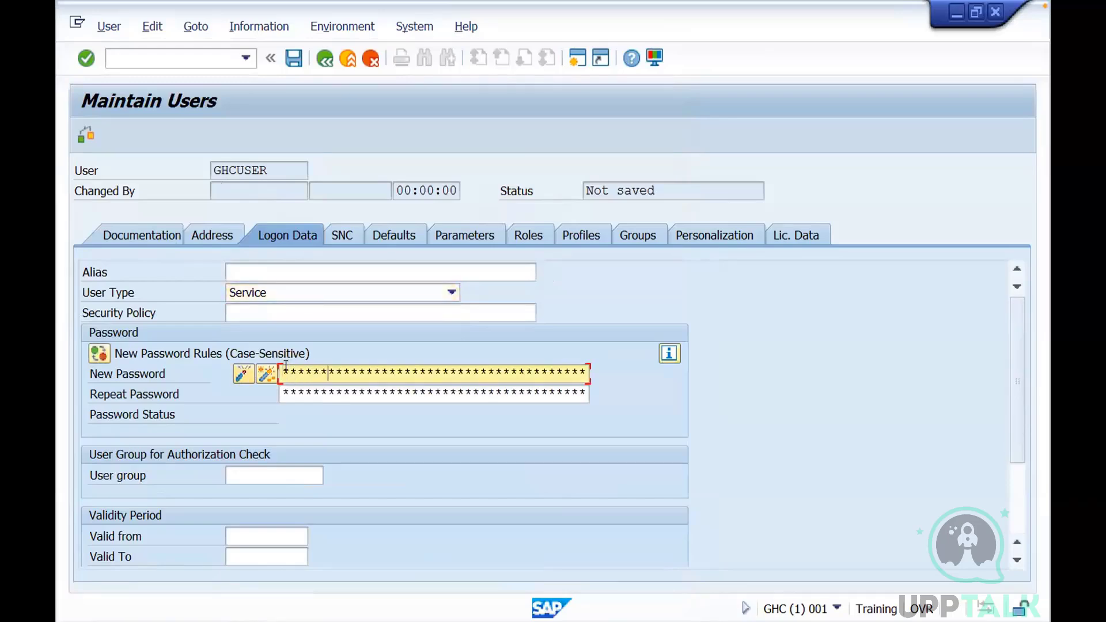
{"action": "left_click", "coordinate": [284, 395]}
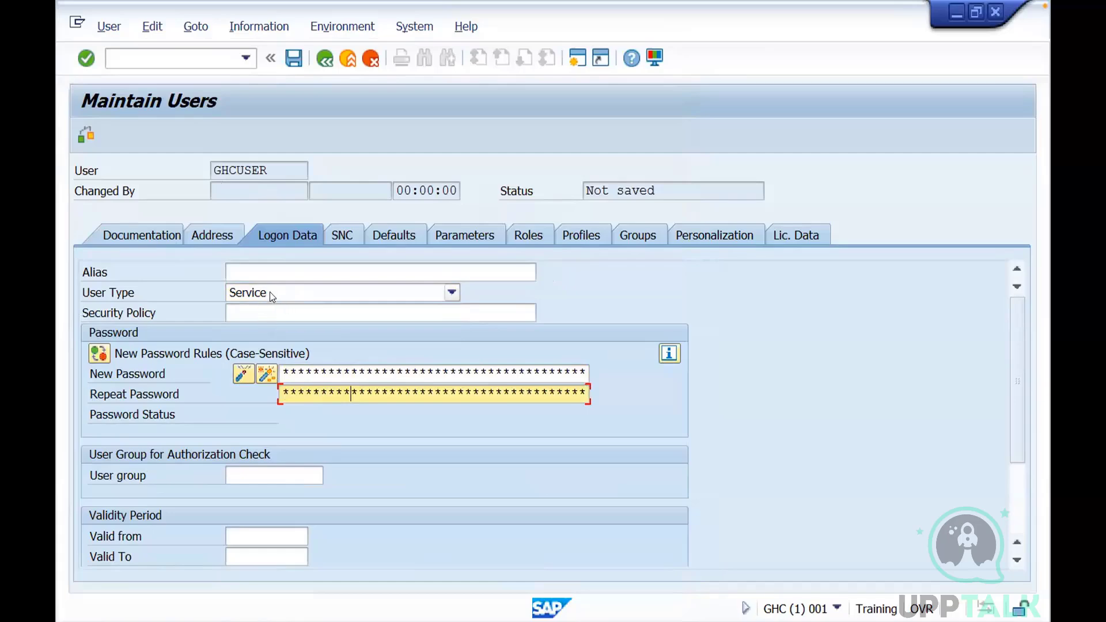
{"action": "left_click", "coordinate": [293, 63]}
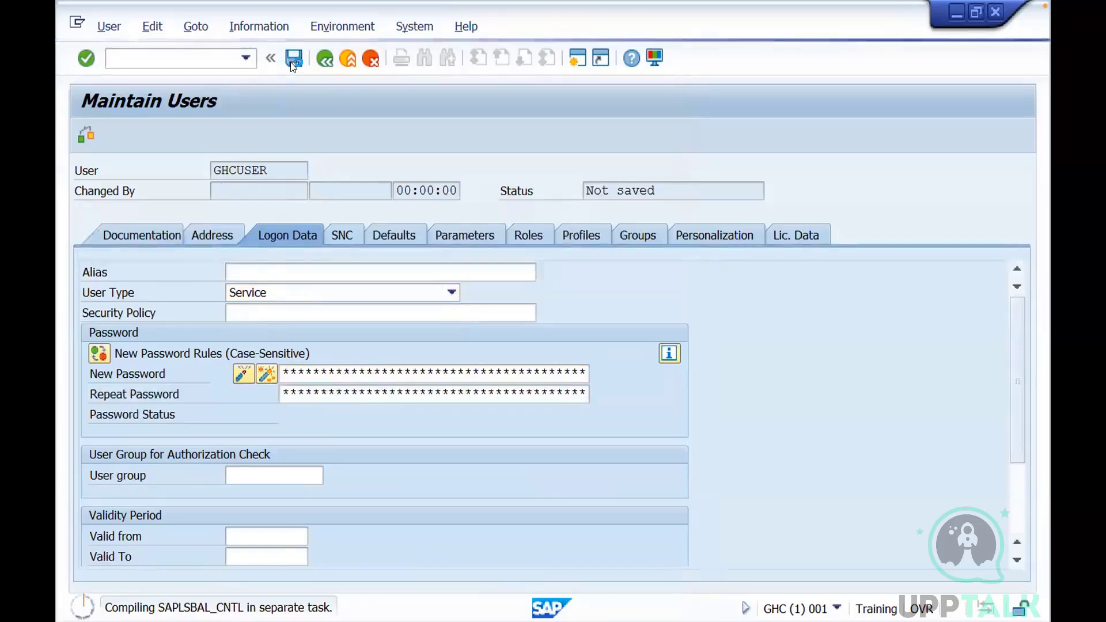